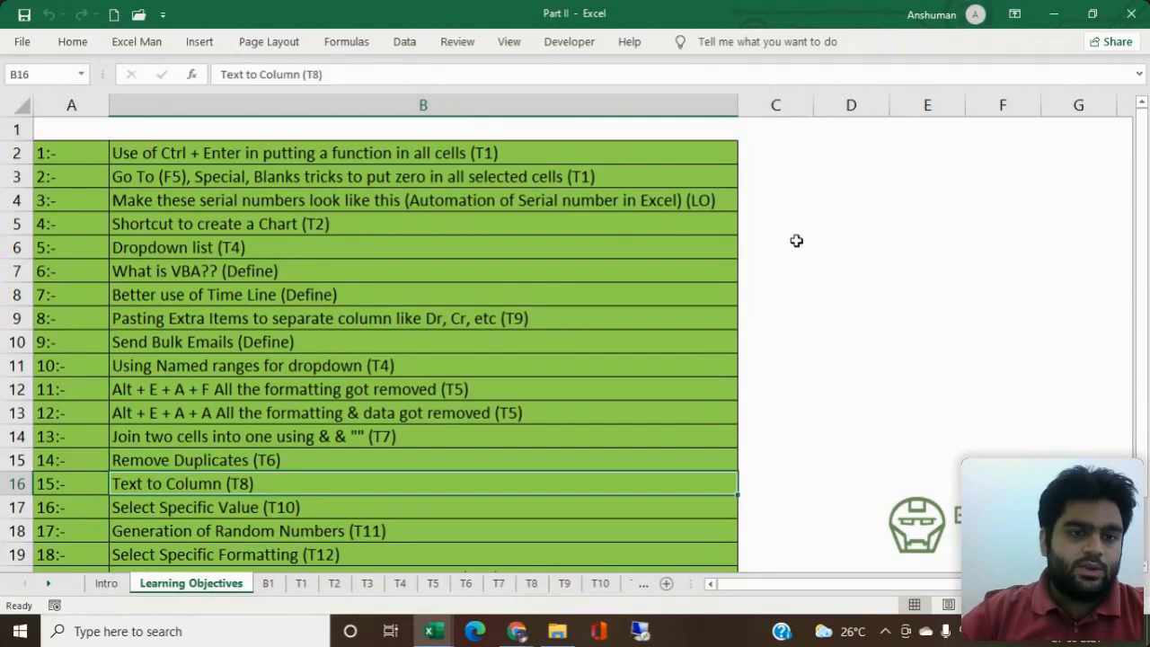
drag(1143, 276, 1143, 278)
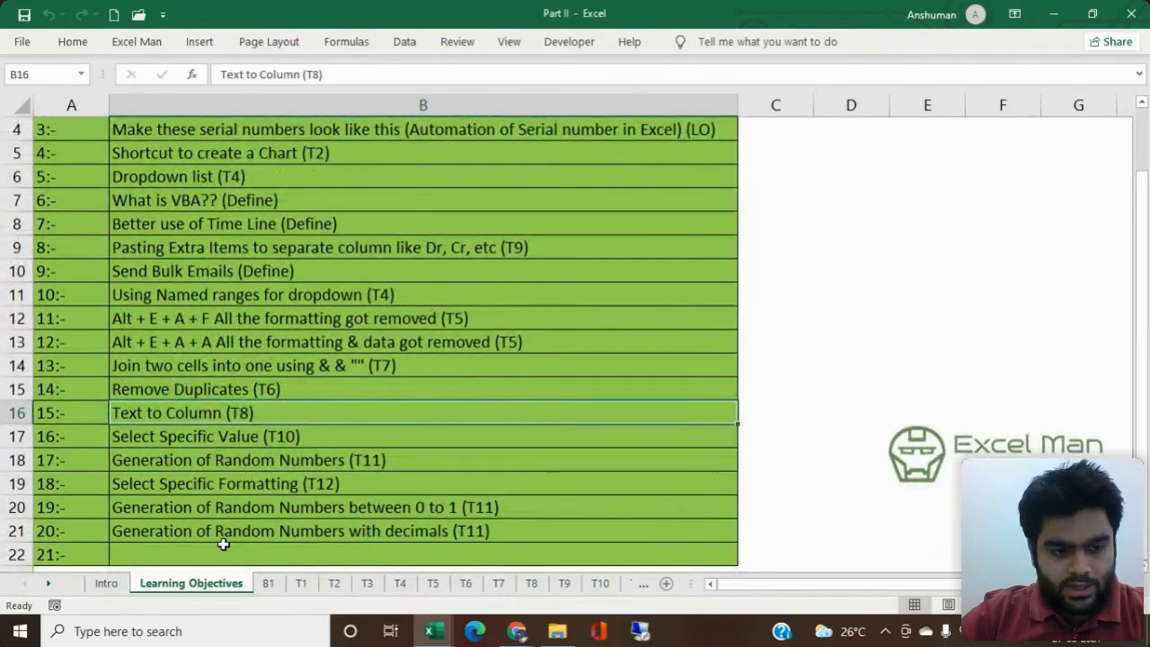
click(17, 554)
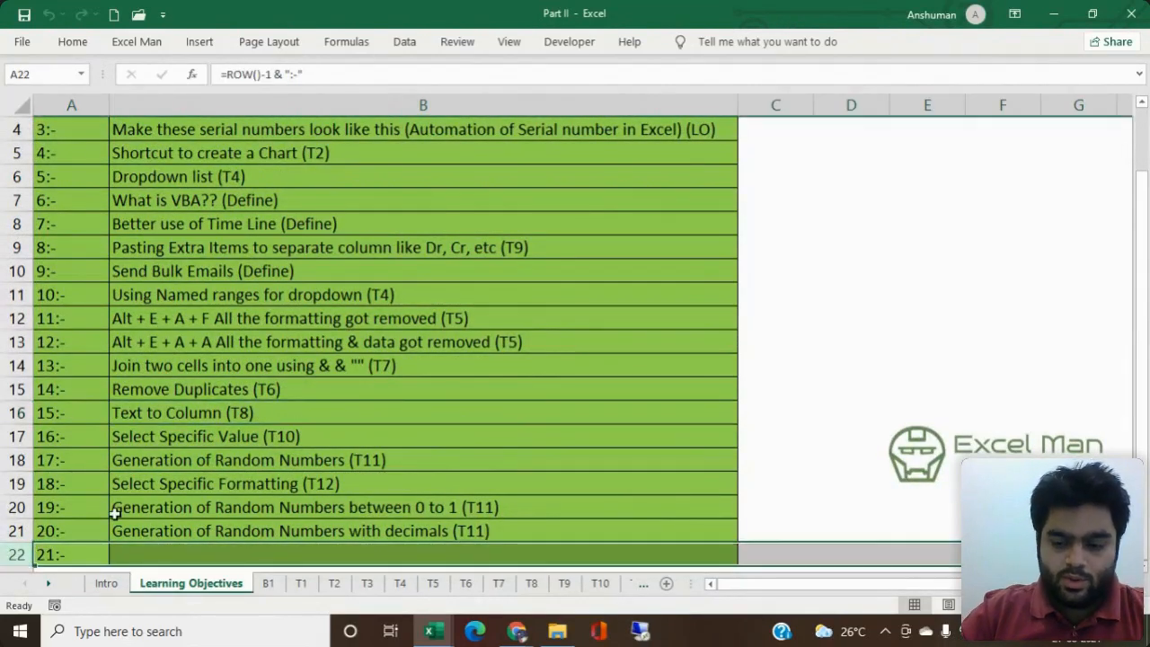
key(ctrl+minus)
click(469, 391)
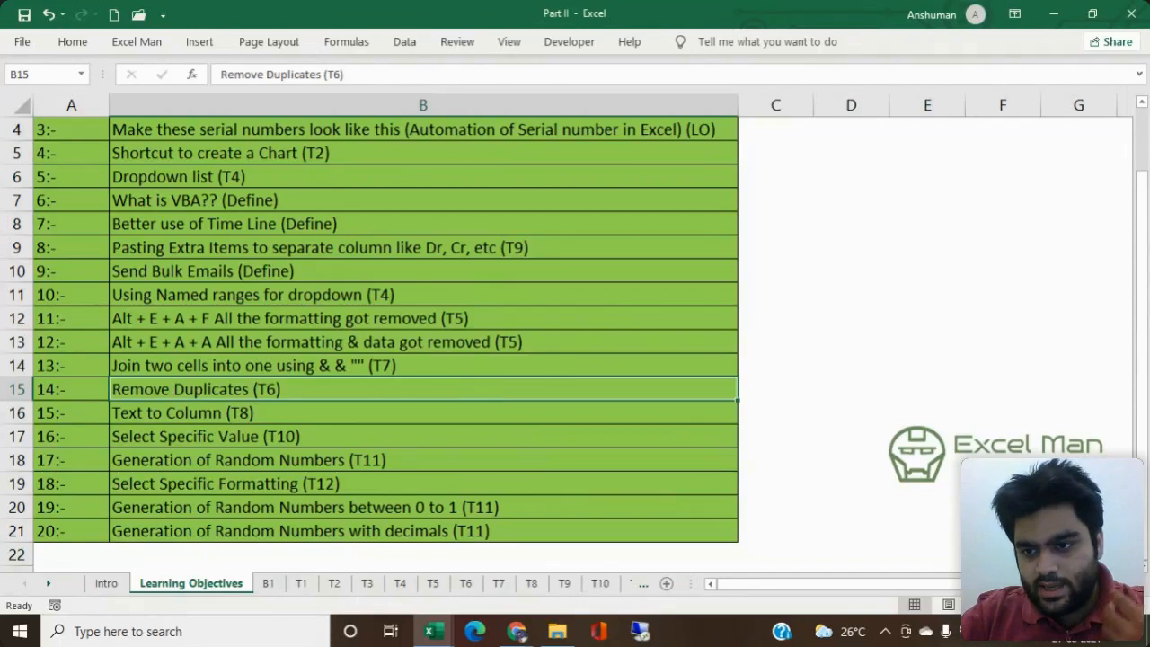
key(ctrl+z)
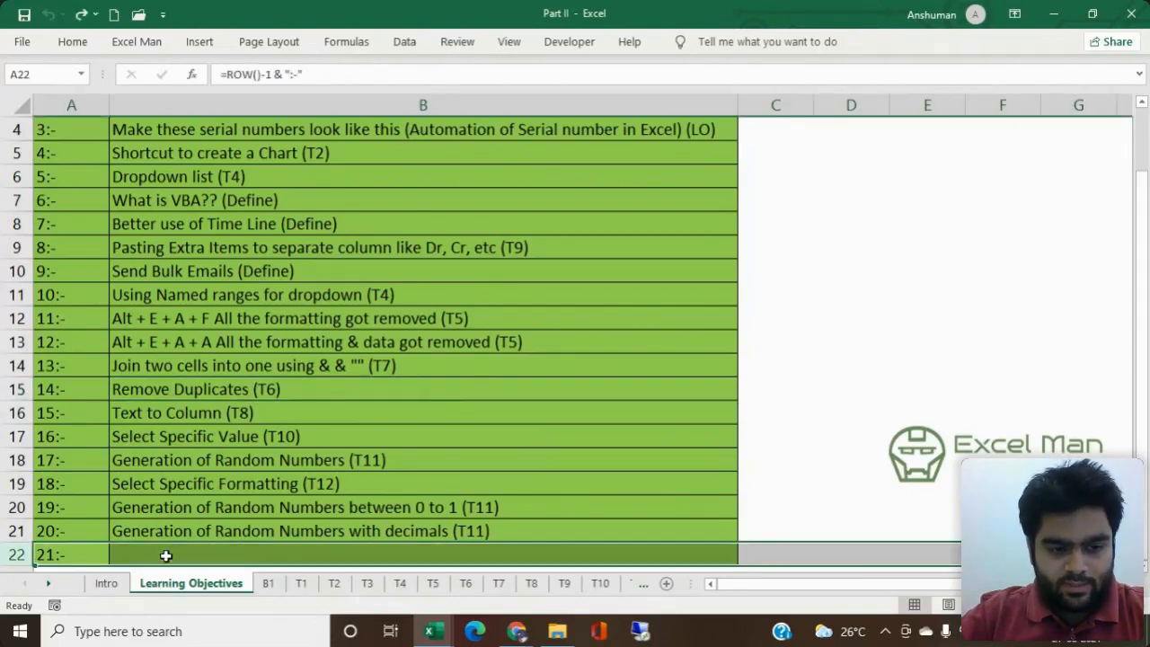
Step: Enter "Employee Dropdown" as learning objective 21 in cell B22 and return to the start of the list at B1
click(167, 556)
text(Employee)
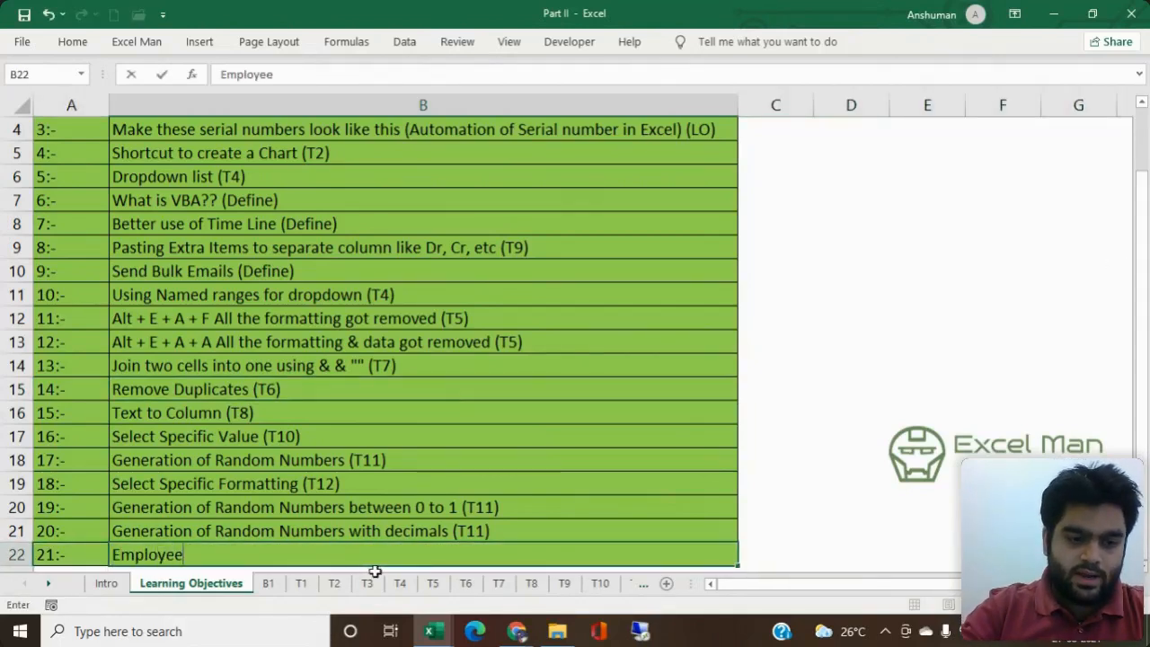
text( Dropd)
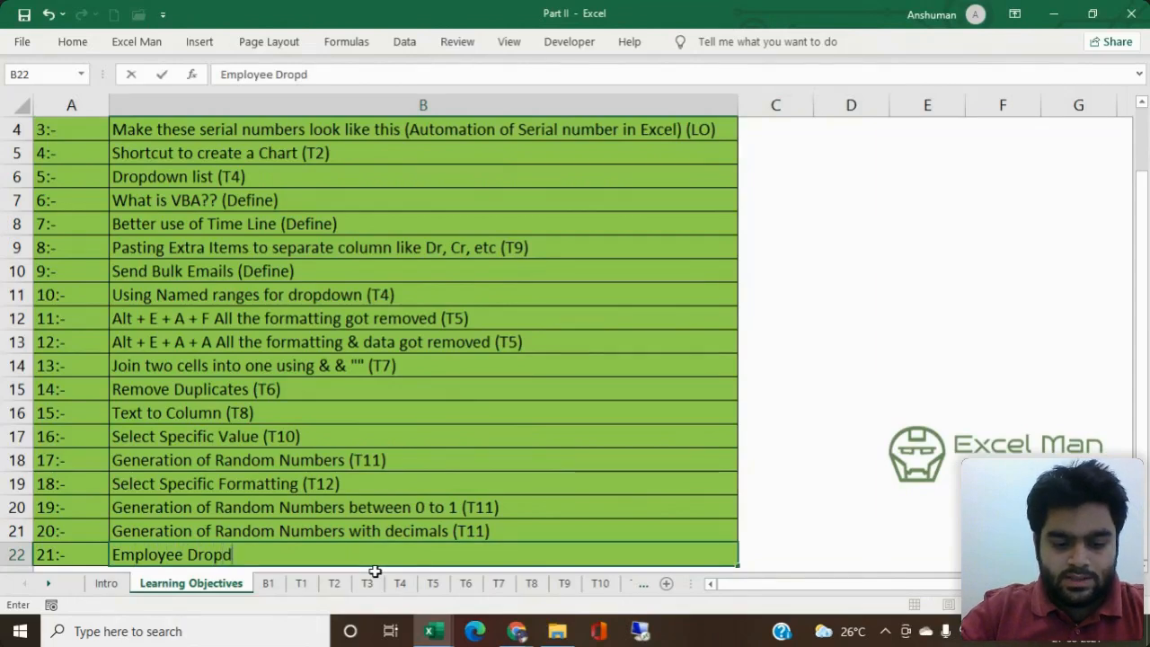
text(own)
key(Return)
key(ctrl+Up)
key(ctrl+Up)
key(ctrl+Up)
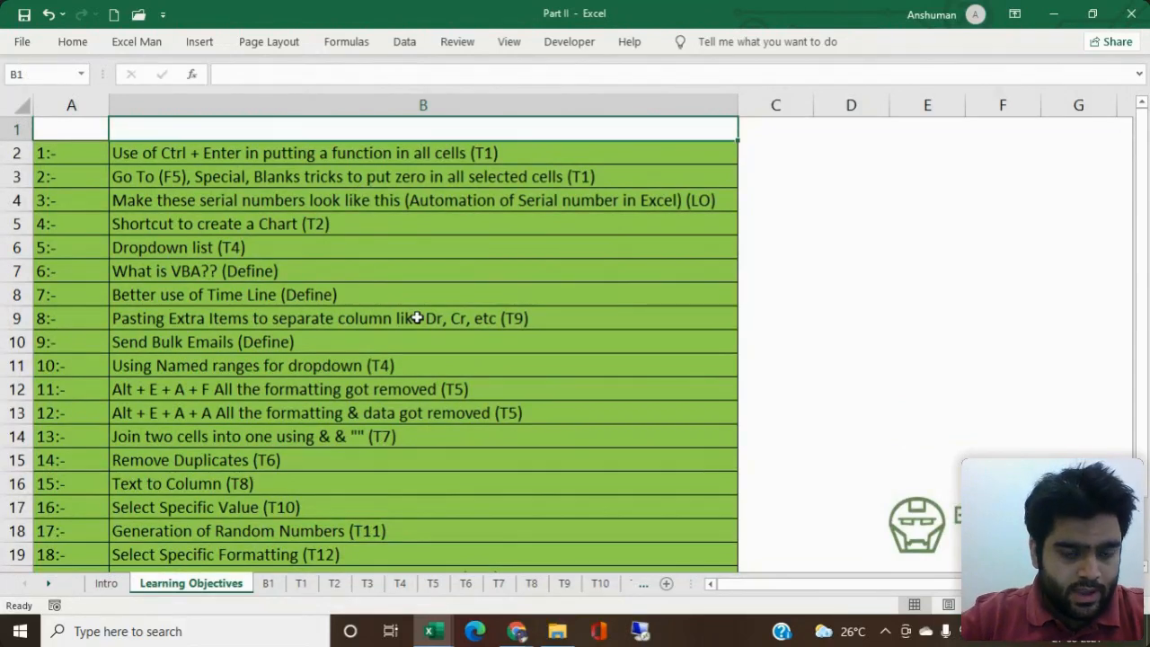
Step: Select the "What is VBA??" objective, view the Visual Basic editor and close it
drag(342, 276, 346, 302)
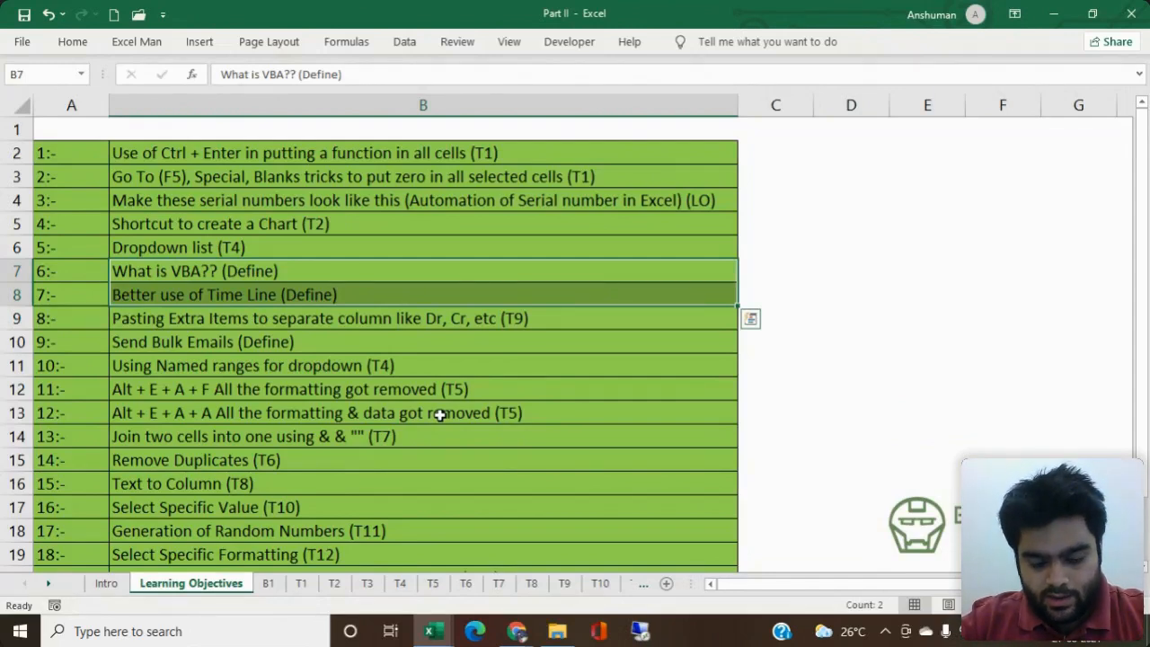
click(440, 415)
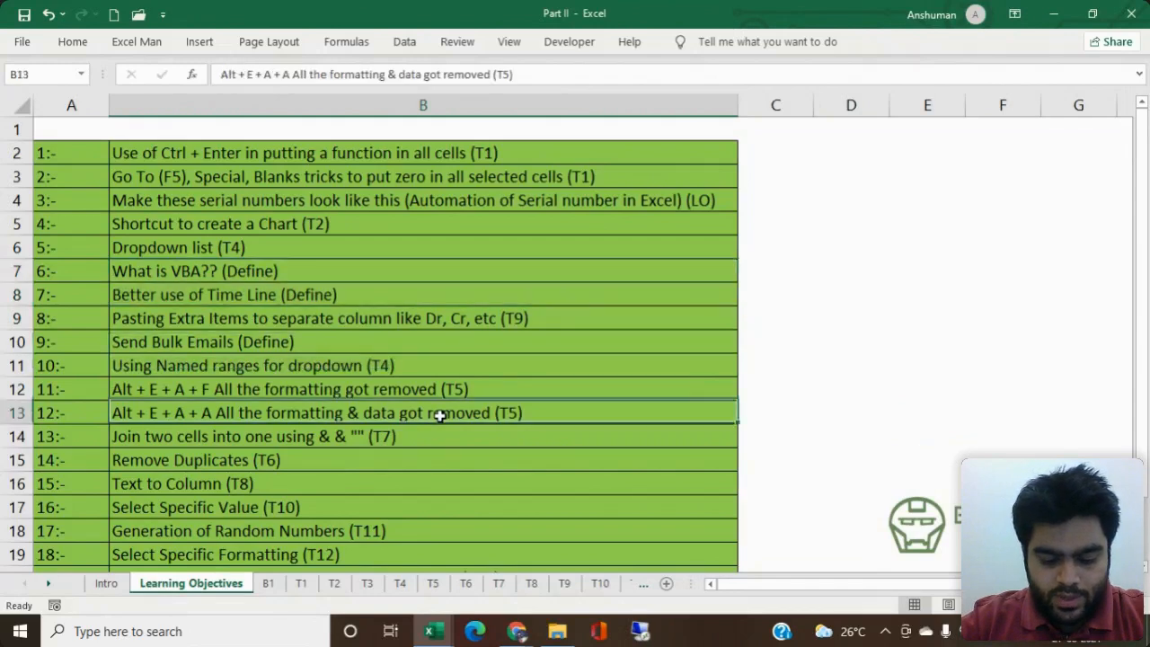
click(336, 272)
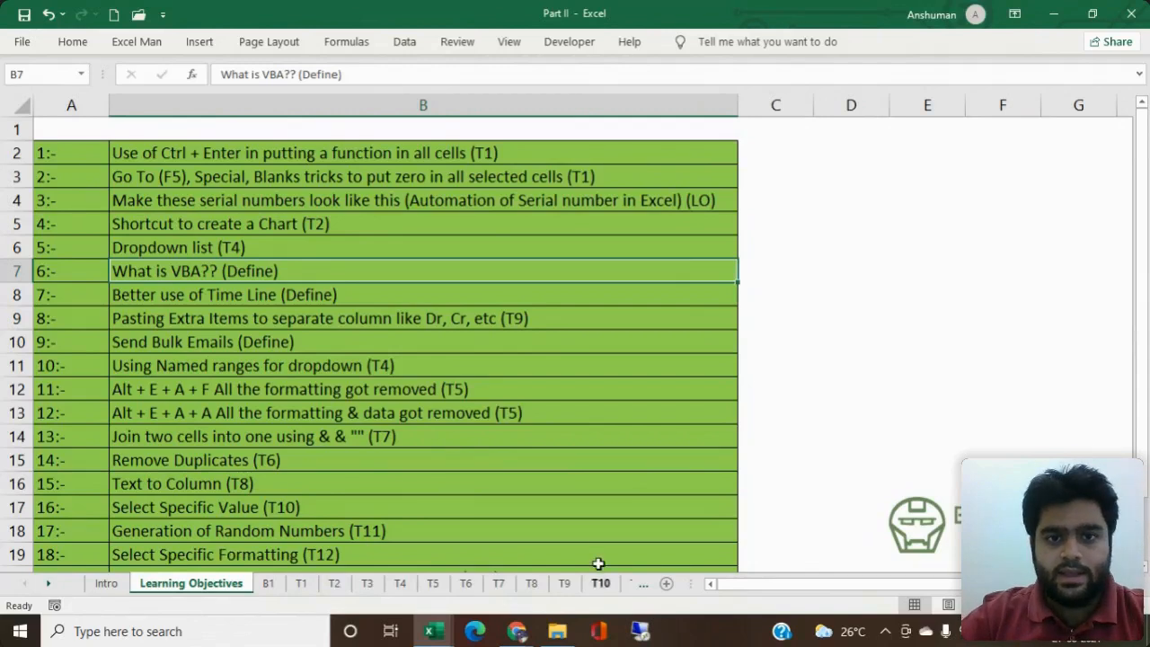
click(565, 43)
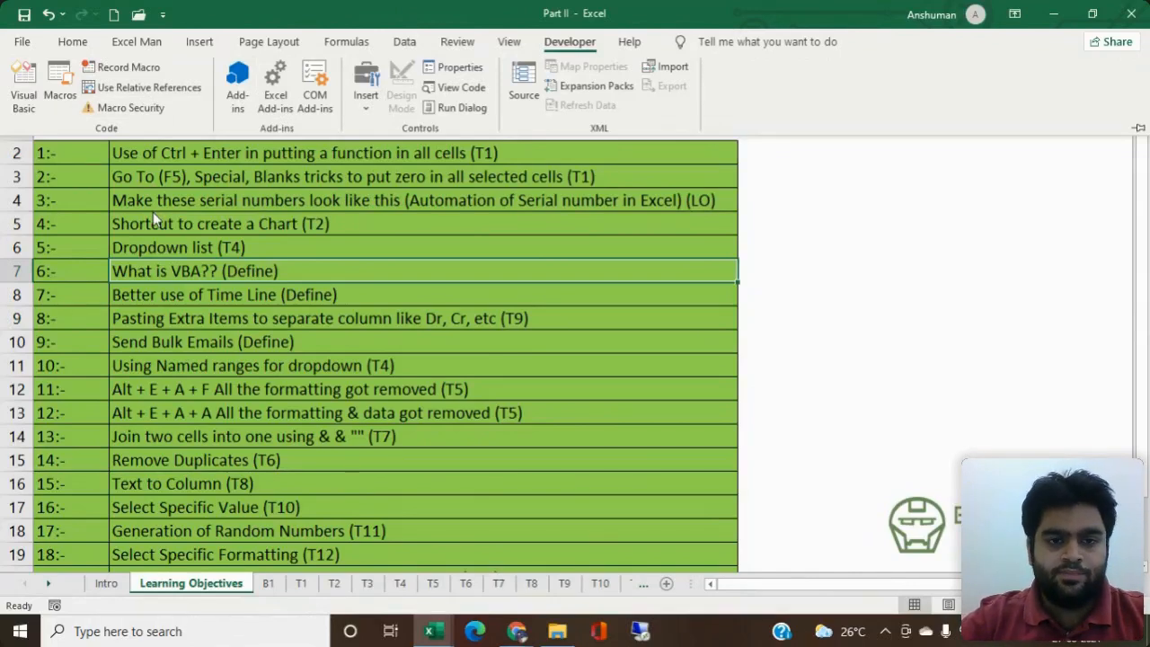
click(24, 85)
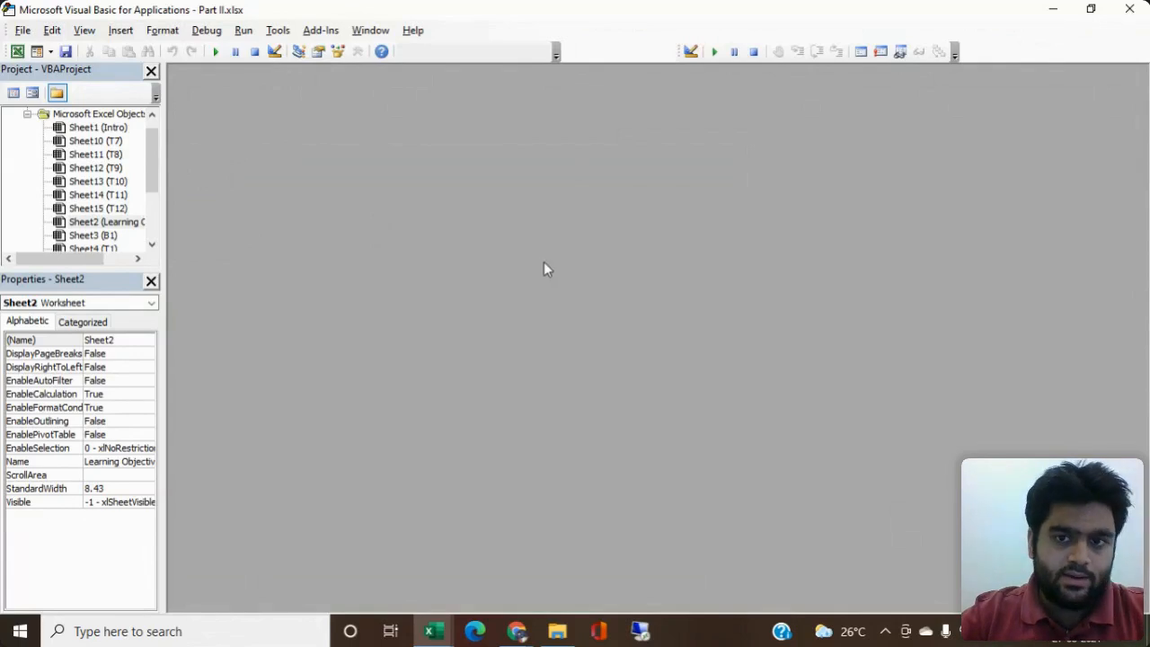
click(1130, 9)
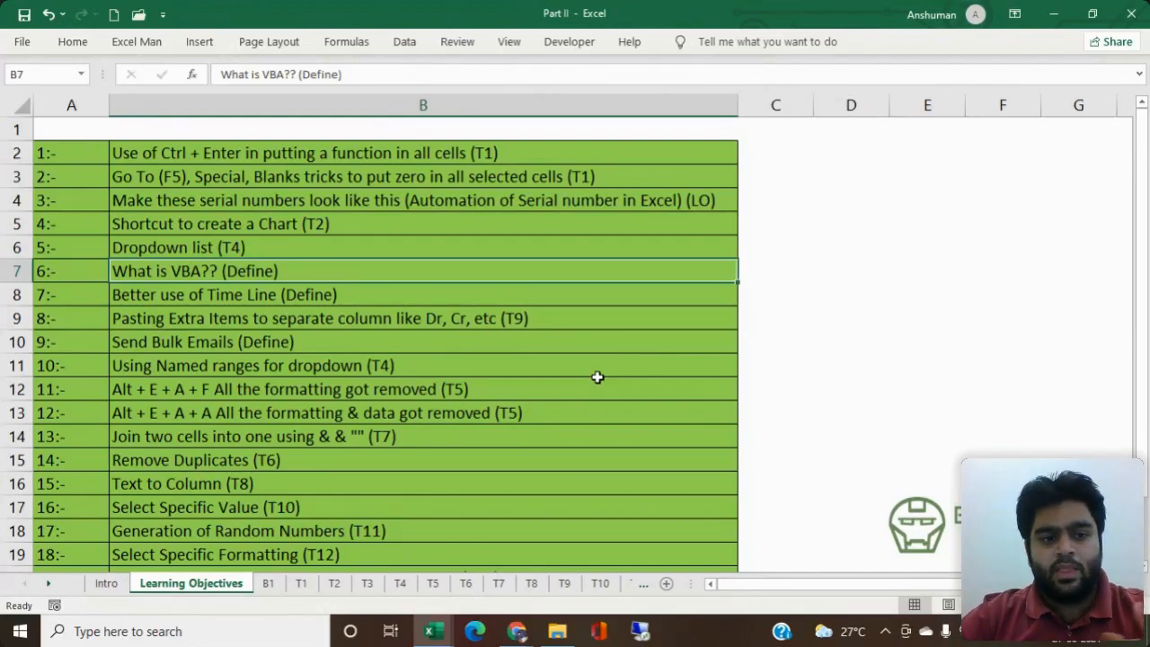
click(16, 271)
click(15, 295)
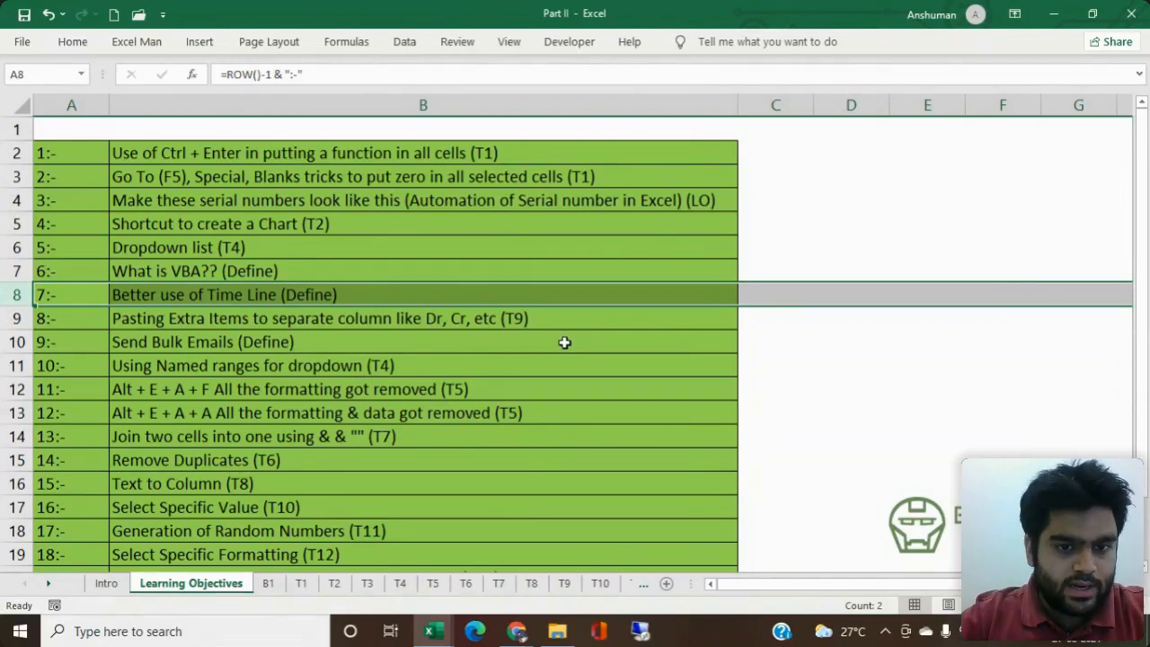
click(385, 393)
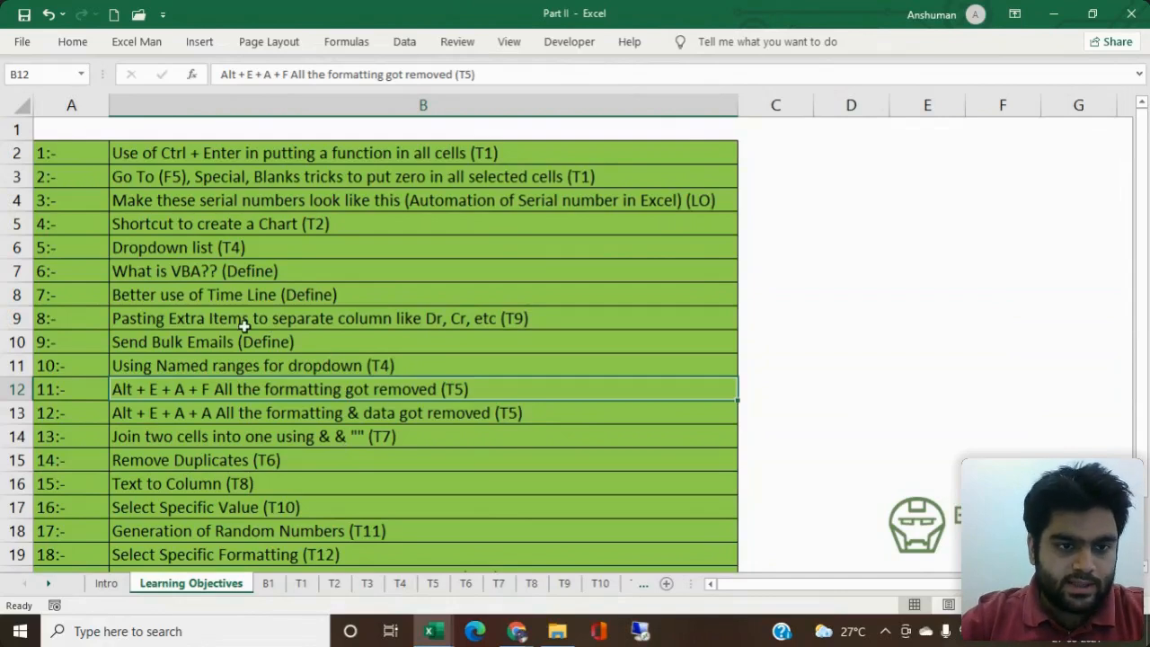
Step: Switch to the B1 worksheet and look over the Revenue and Expenses rows of the savings table
click(268, 584)
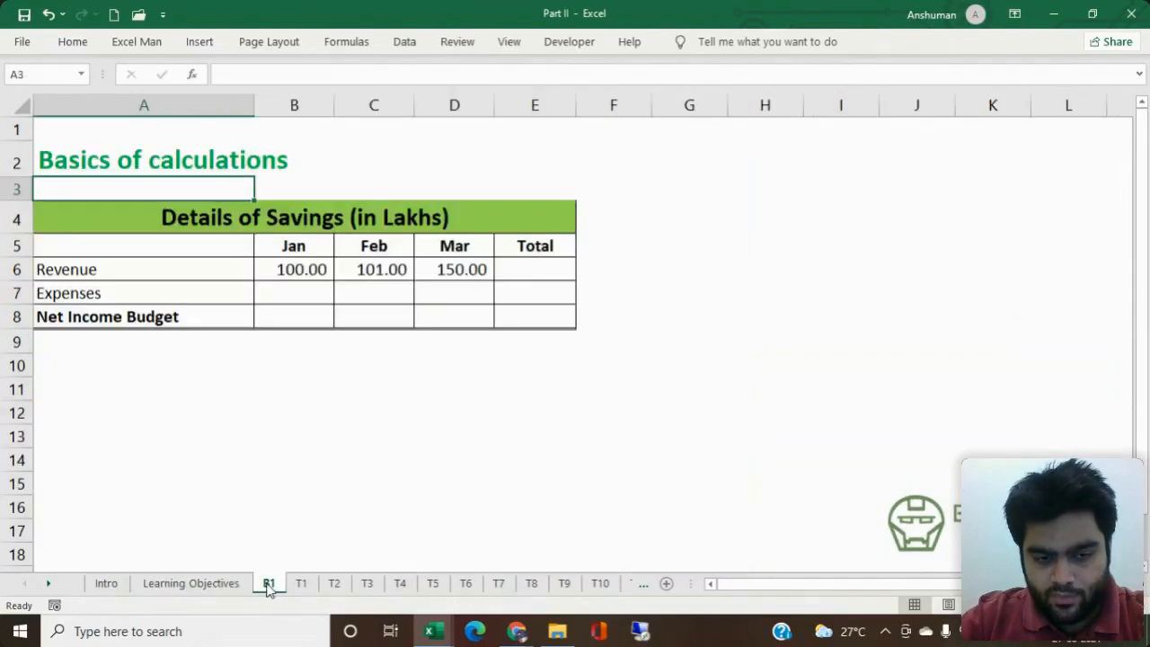
click(357, 486)
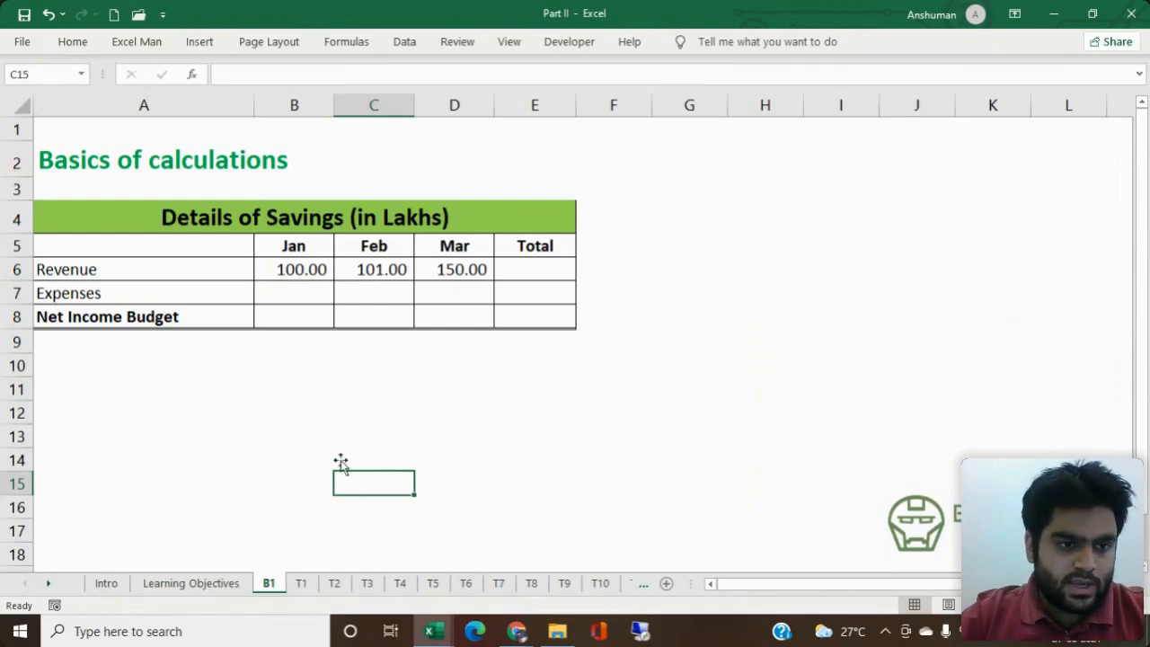
click(216, 259)
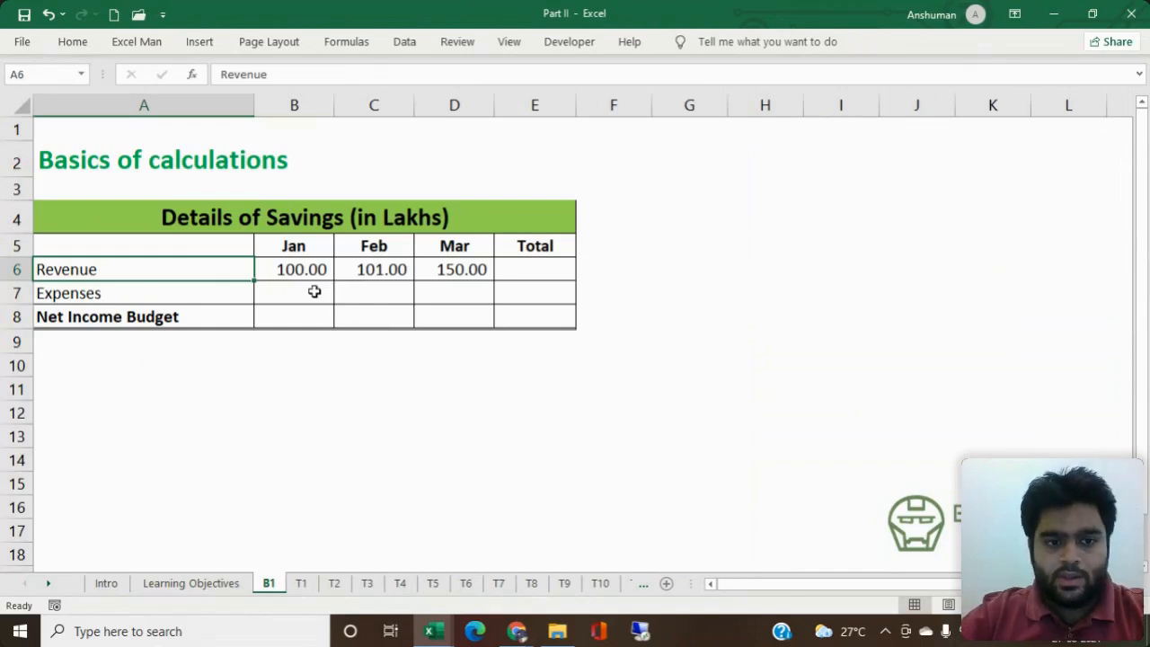
drag(240, 273, 542, 267)
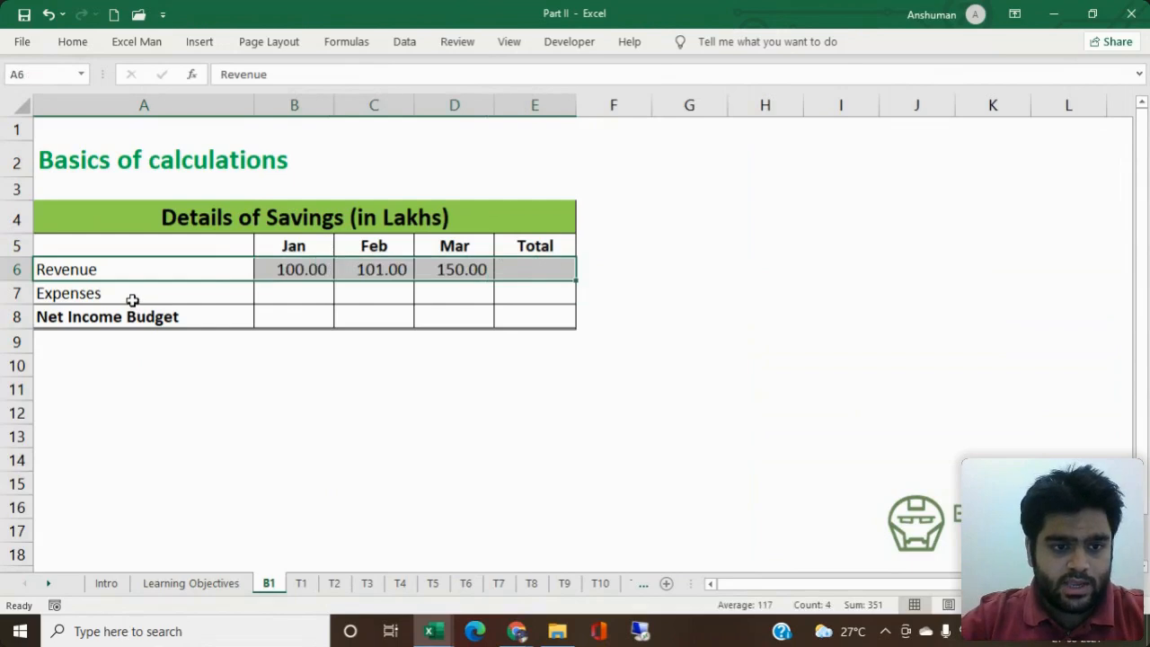
drag(128, 300, 495, 300)
click(247, 293)
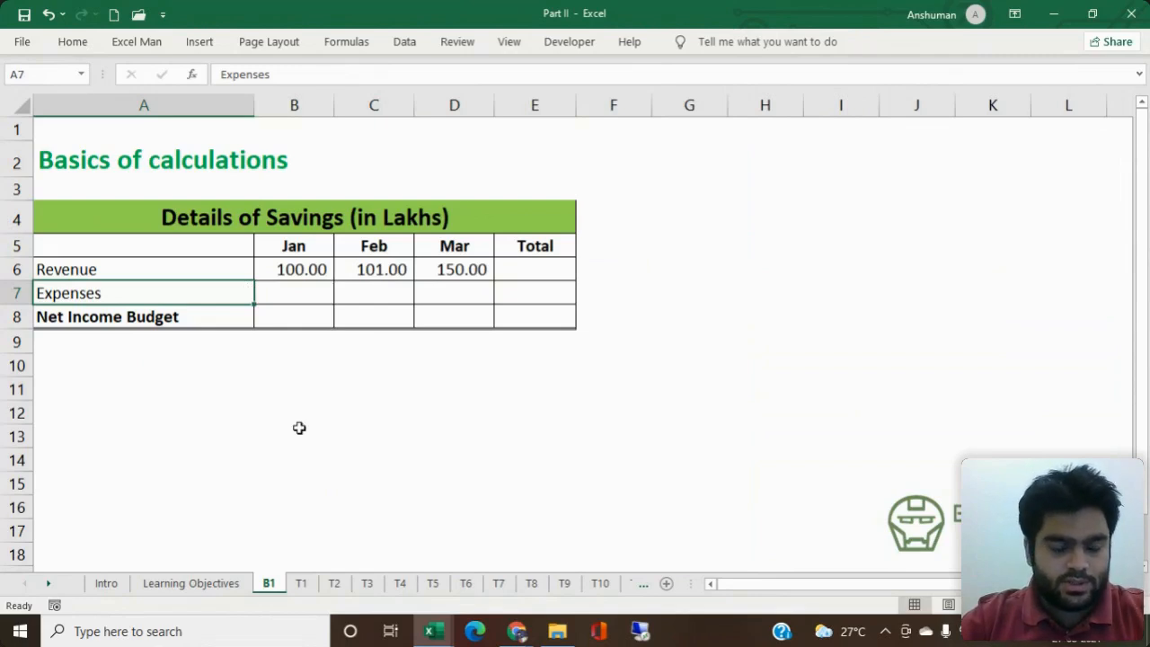
click(226, 393)
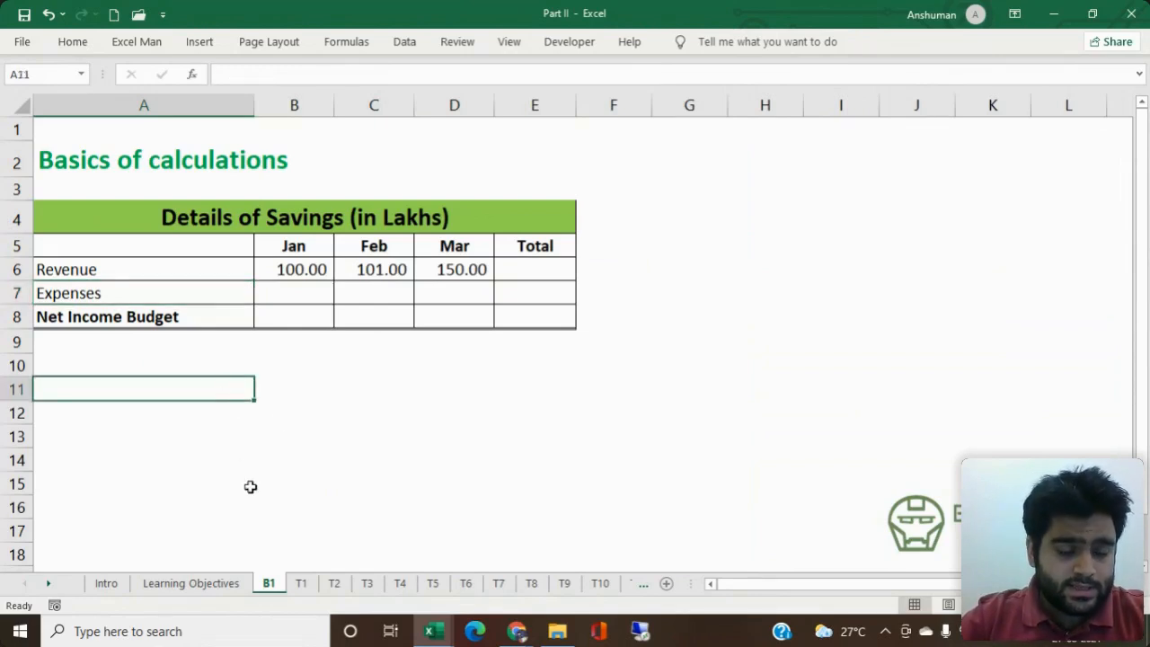
click(307, 291)
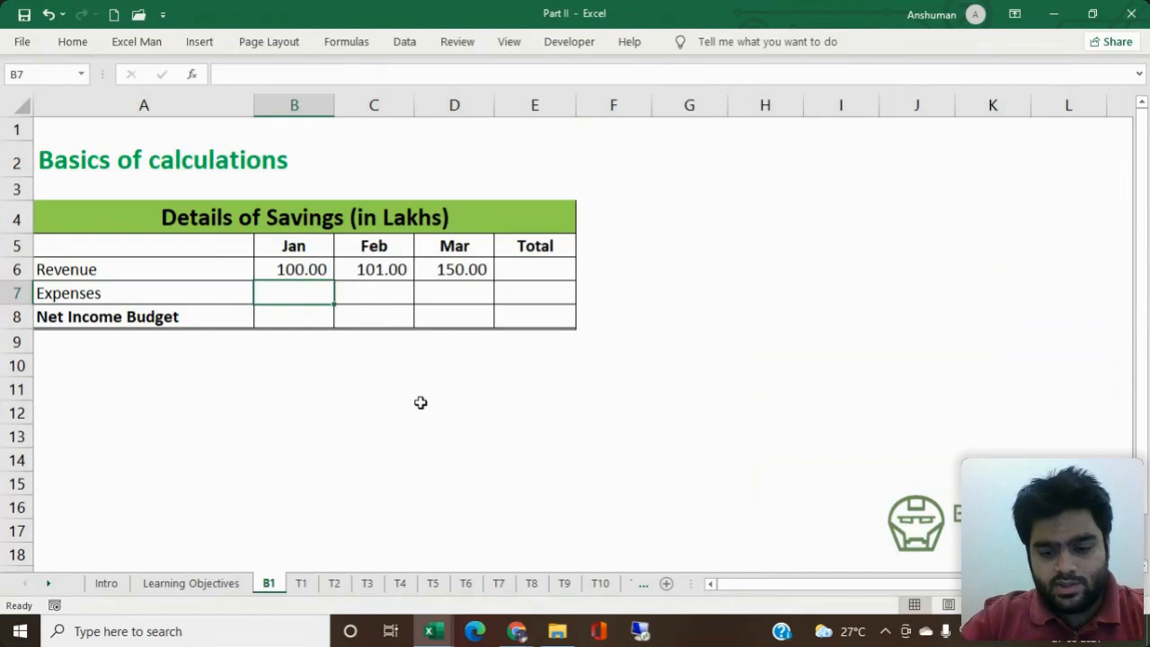
text(=)
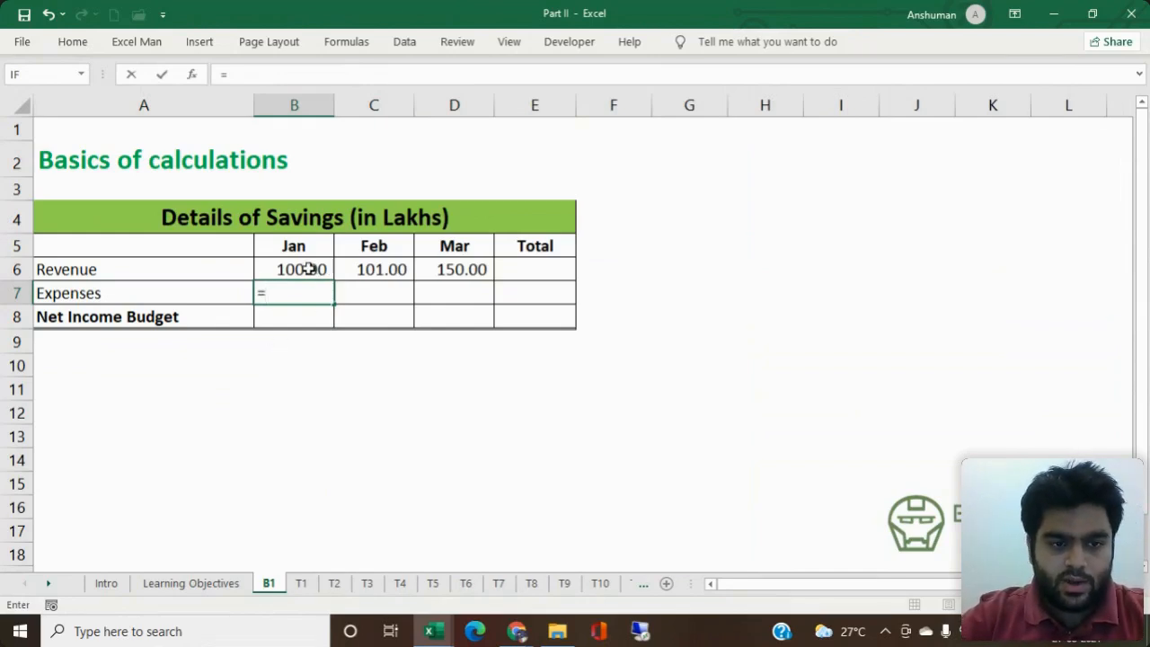
text(100*40)
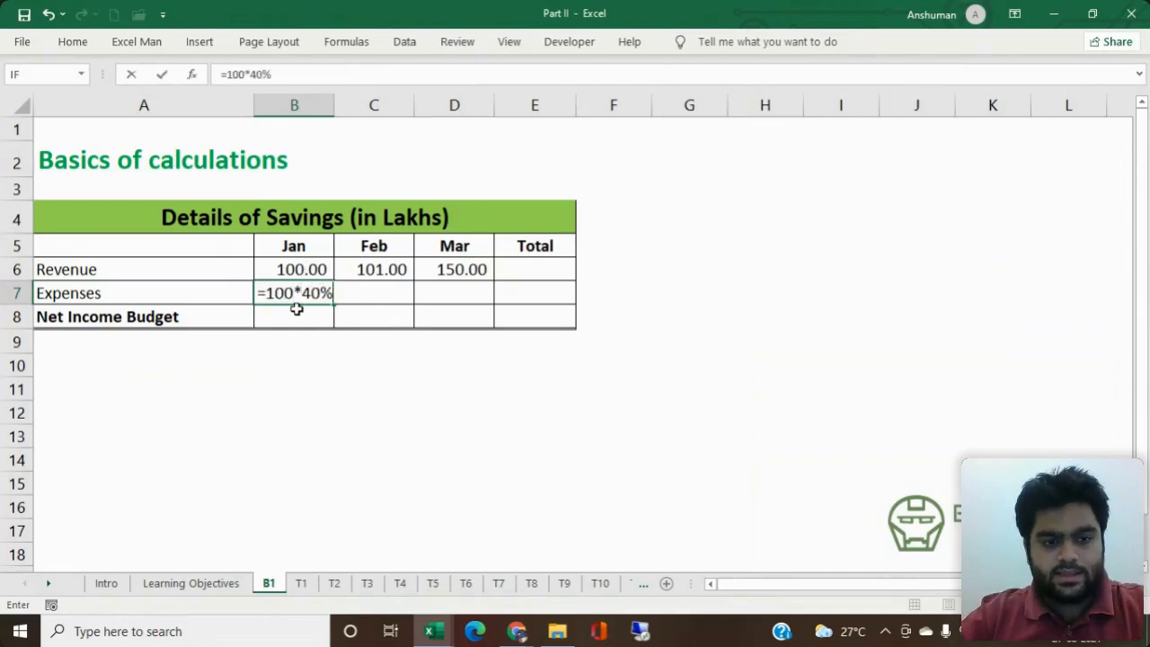
text(%)
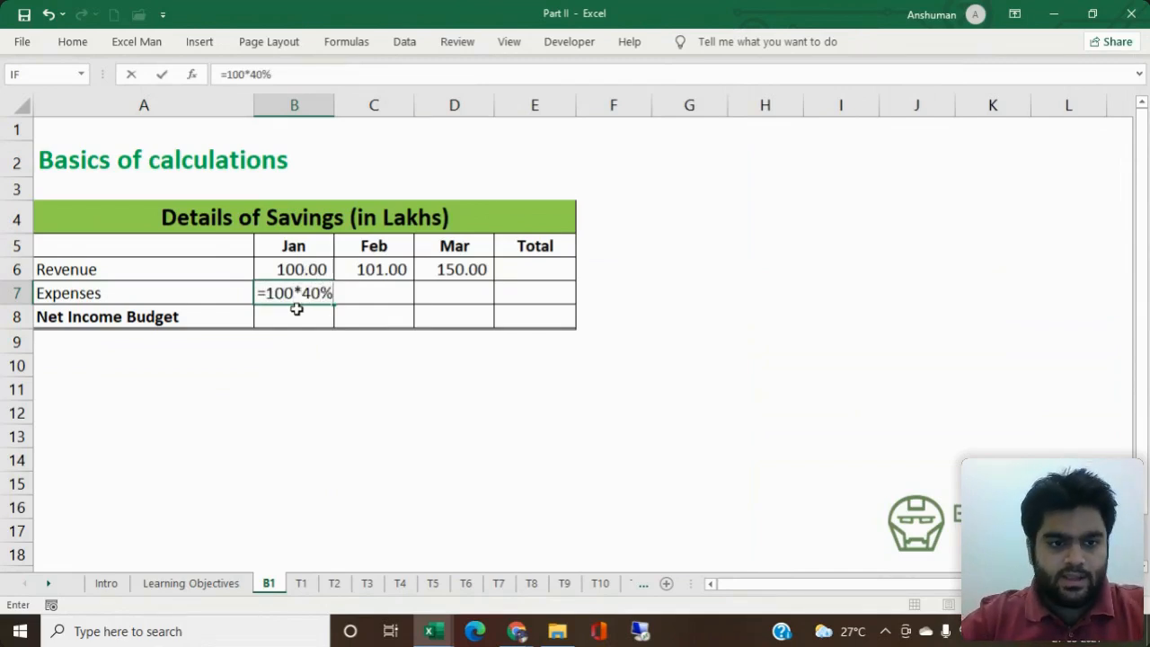
key(Escape)
Step: Calculate the January Expenses in B7 as 40% of January Revenue with the formula =B6*40%
text(=)
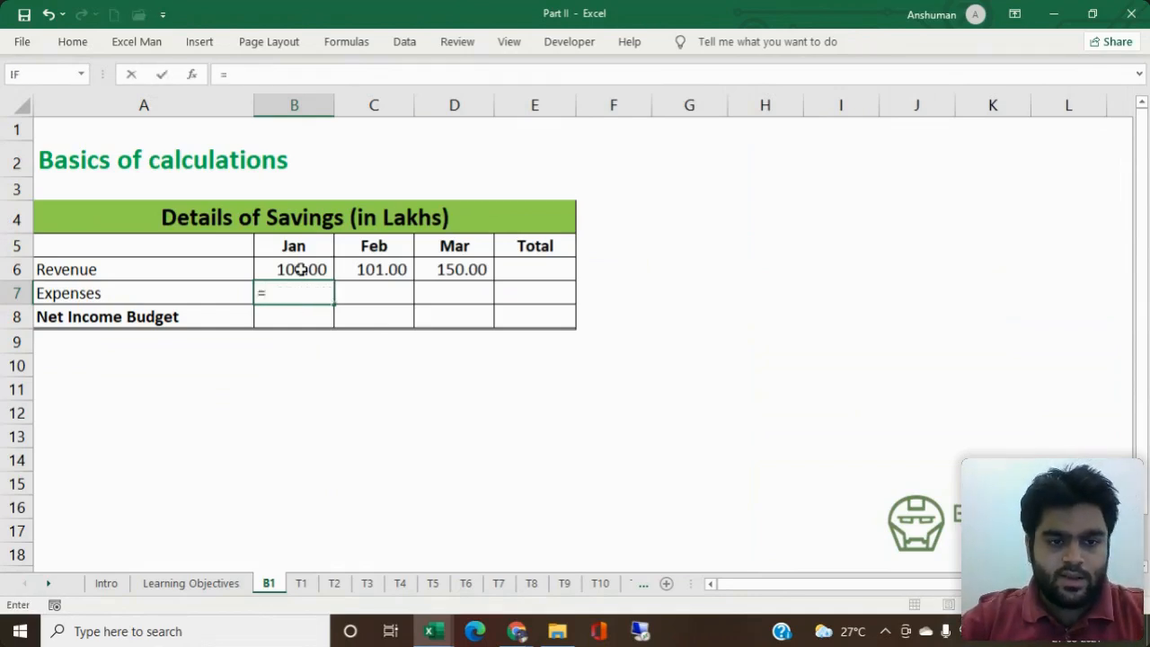
click(301, 268)
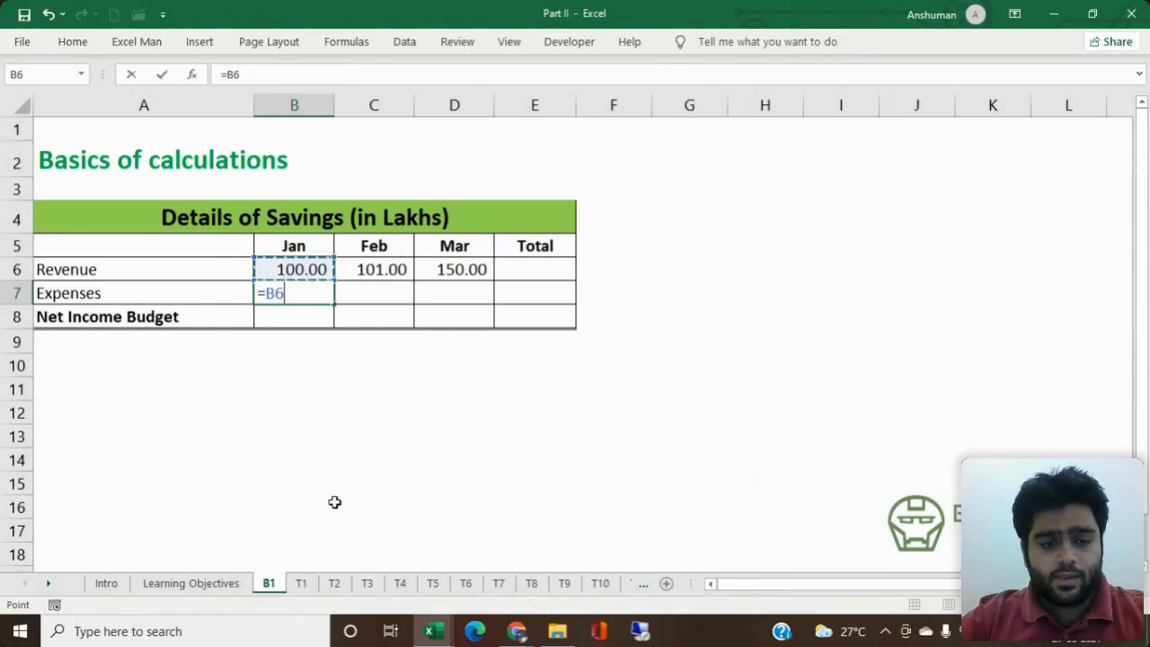
text(*)
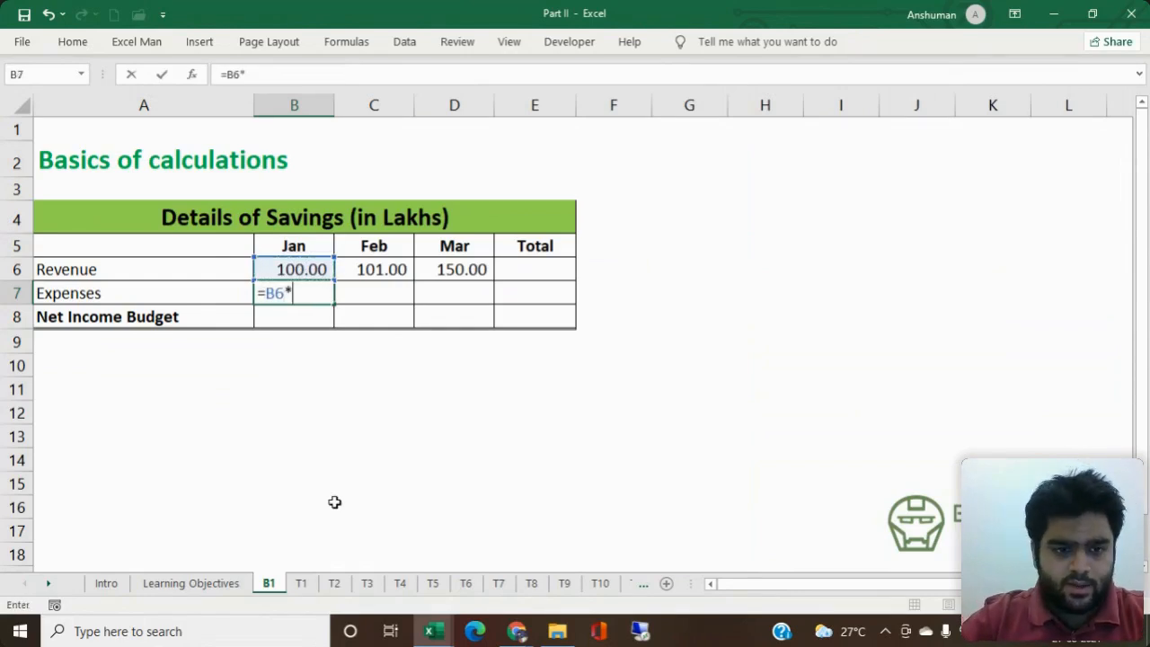
text(40%)
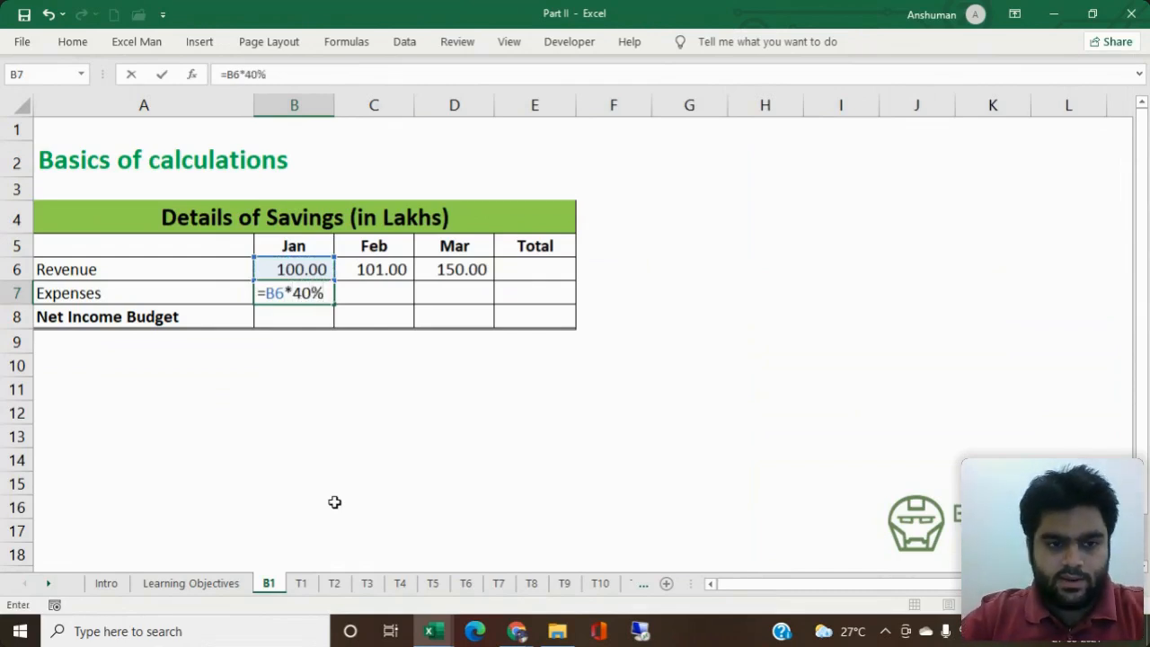
key(Return)
Step: Inspect the cell reference in the January Expenses formula and fill the formula across to February and March
click(303, 293)
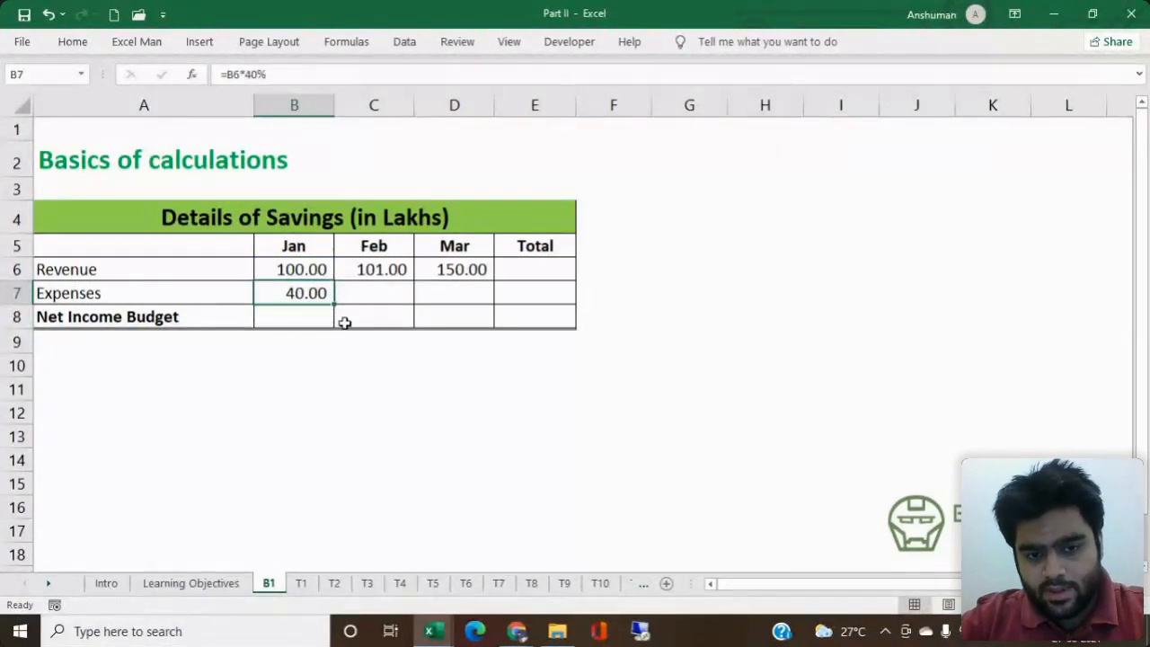
double_click(303, 296)
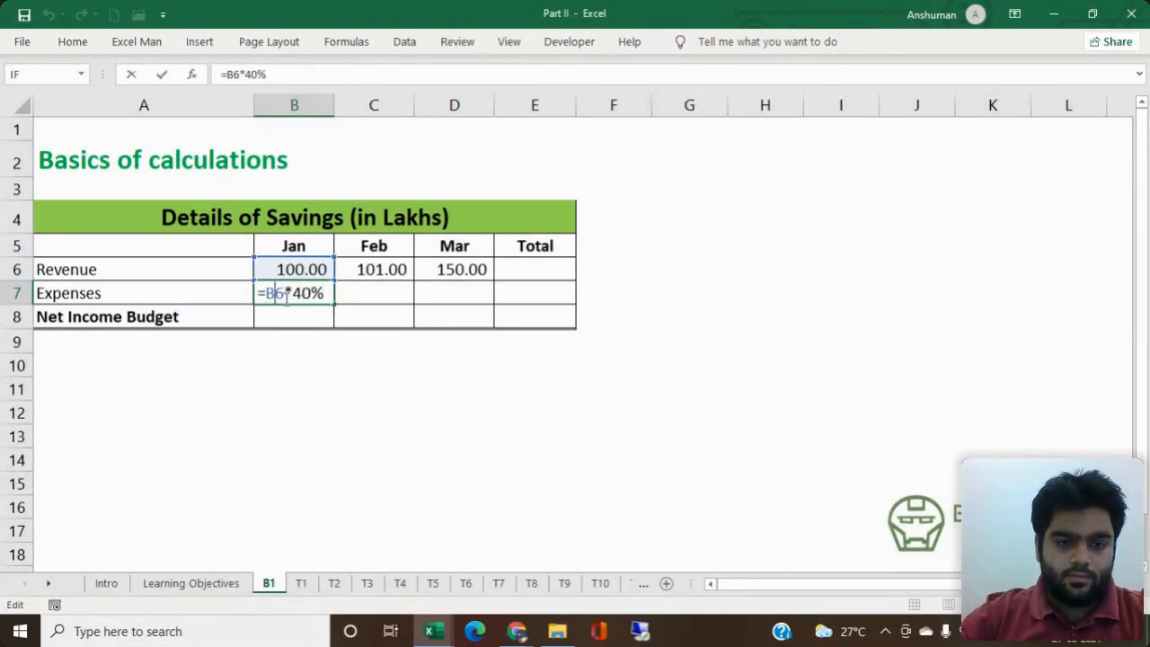
double_click(275, 294)
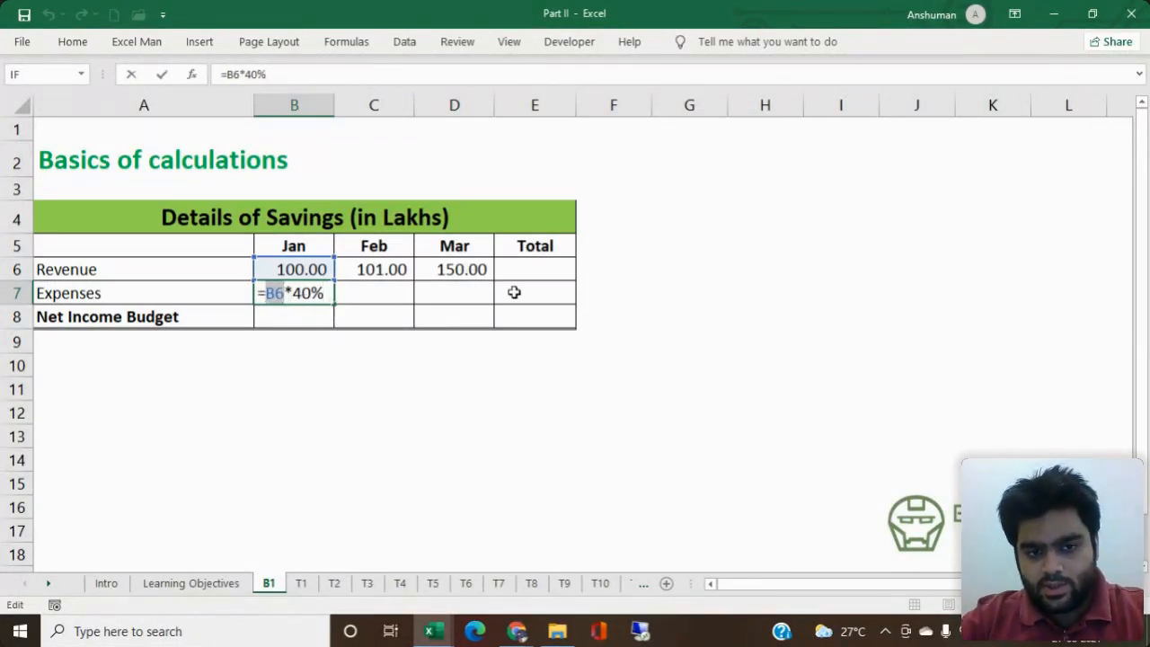
key(Escape)
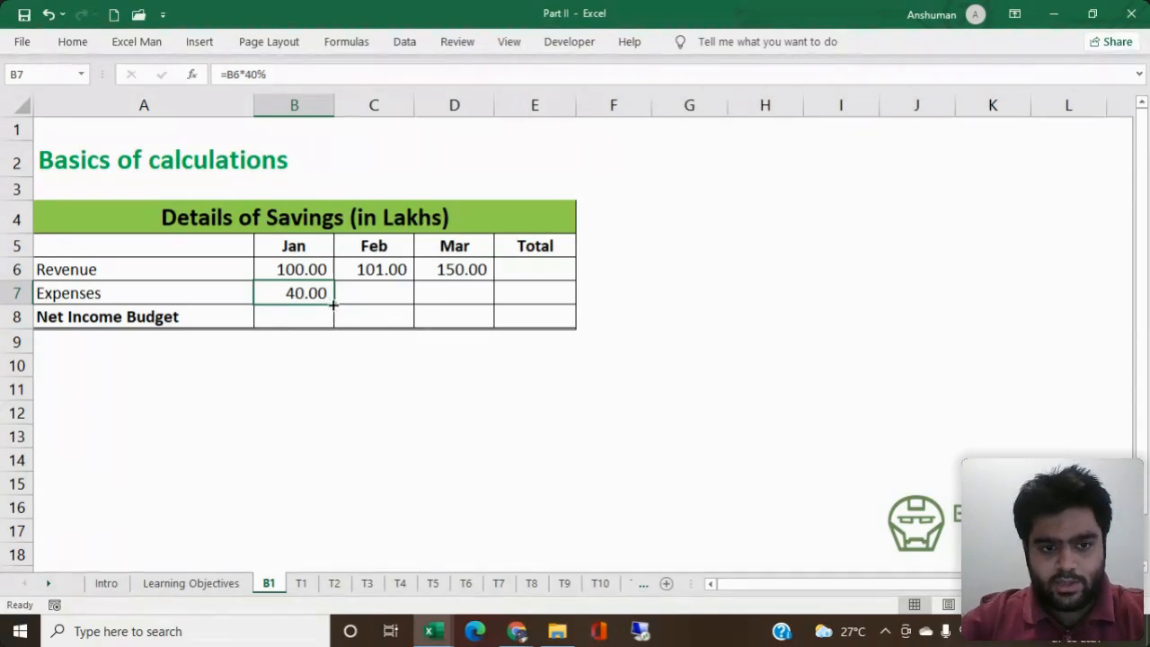
drag(334, 305, 477, 308)
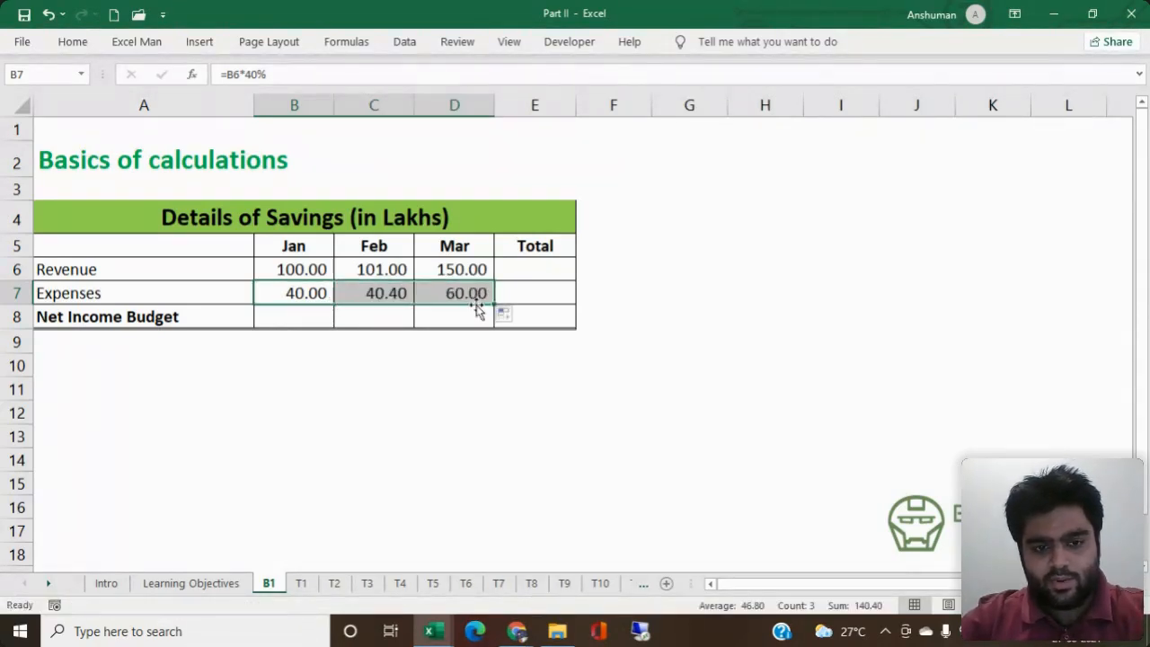
click(404, 315)
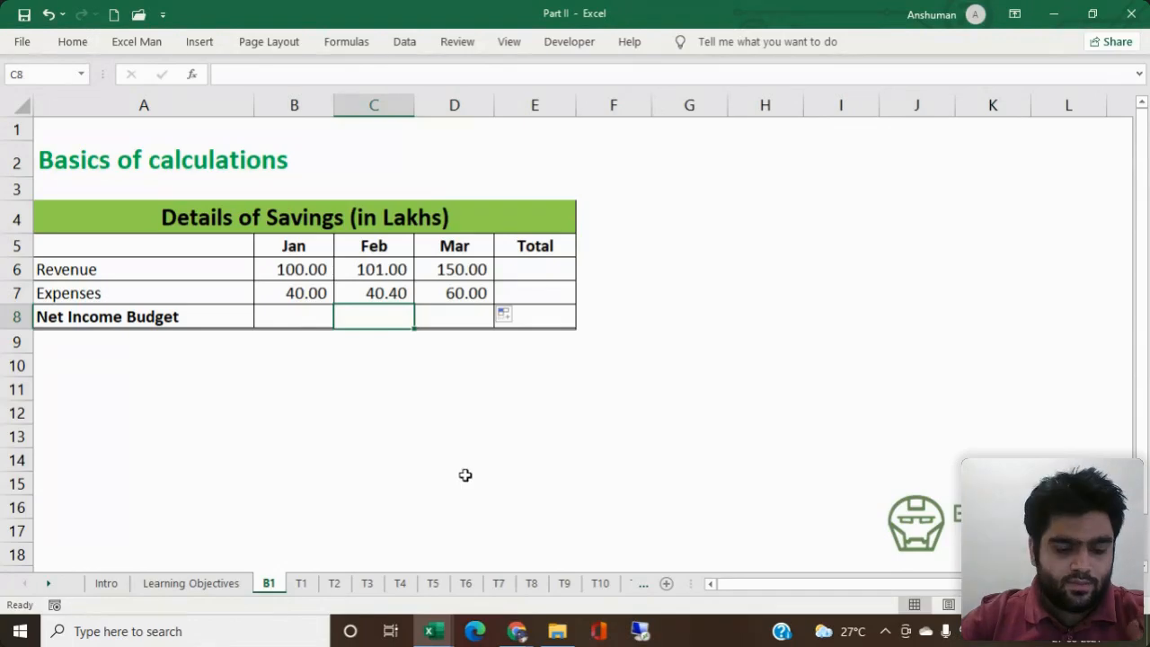
mouse_move(516, 629)
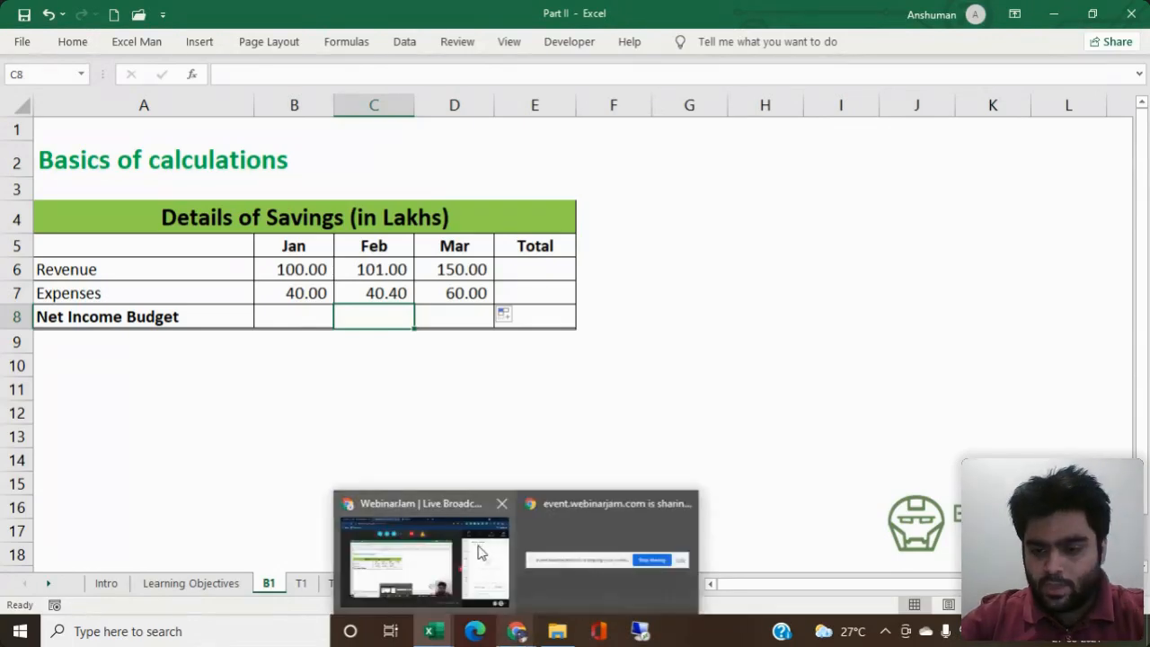
mouse_move(482, 550)
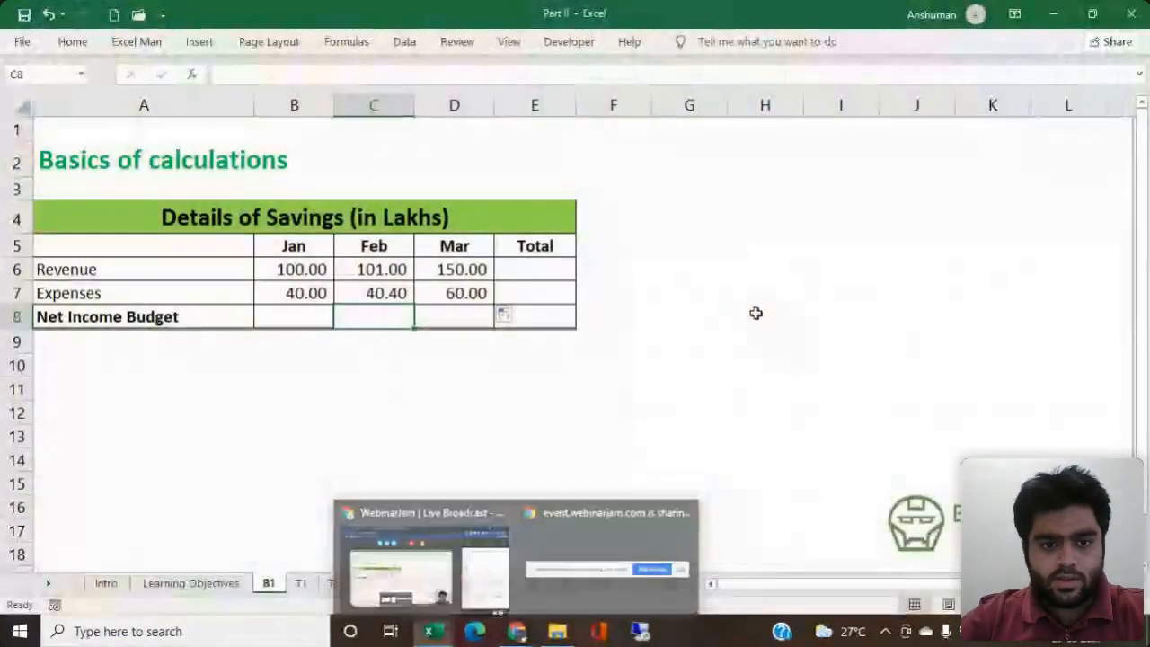
click(663, 314)
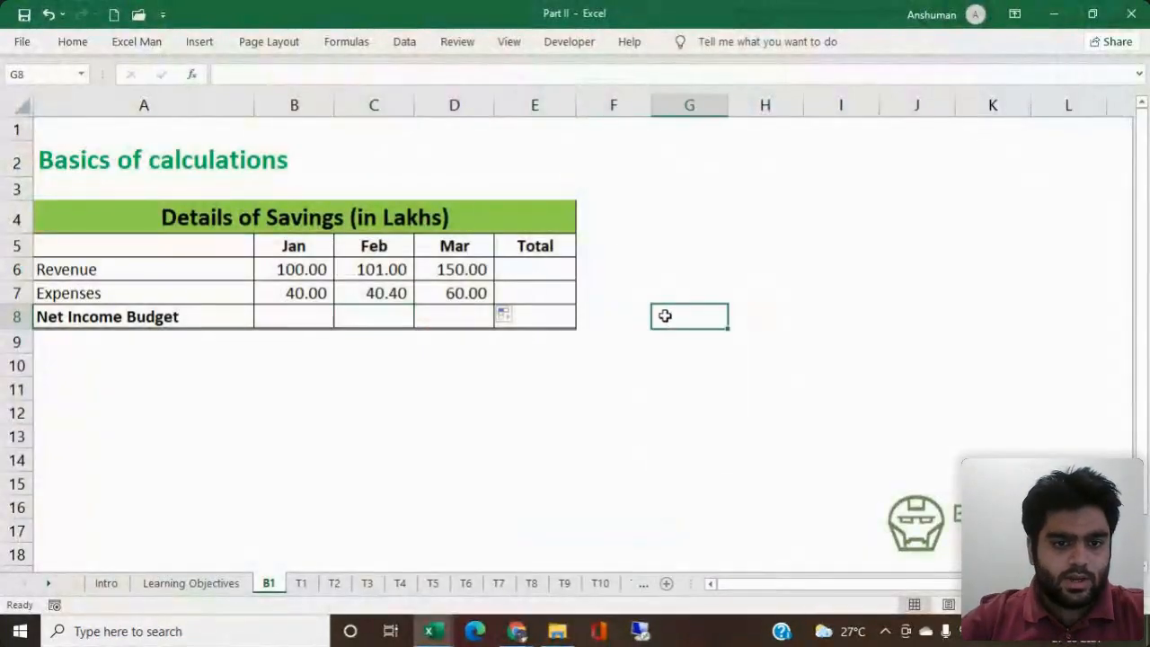
Step: Clear the January to March Expenses formulas in B7:D7
drag(303, 291, 470, 296)
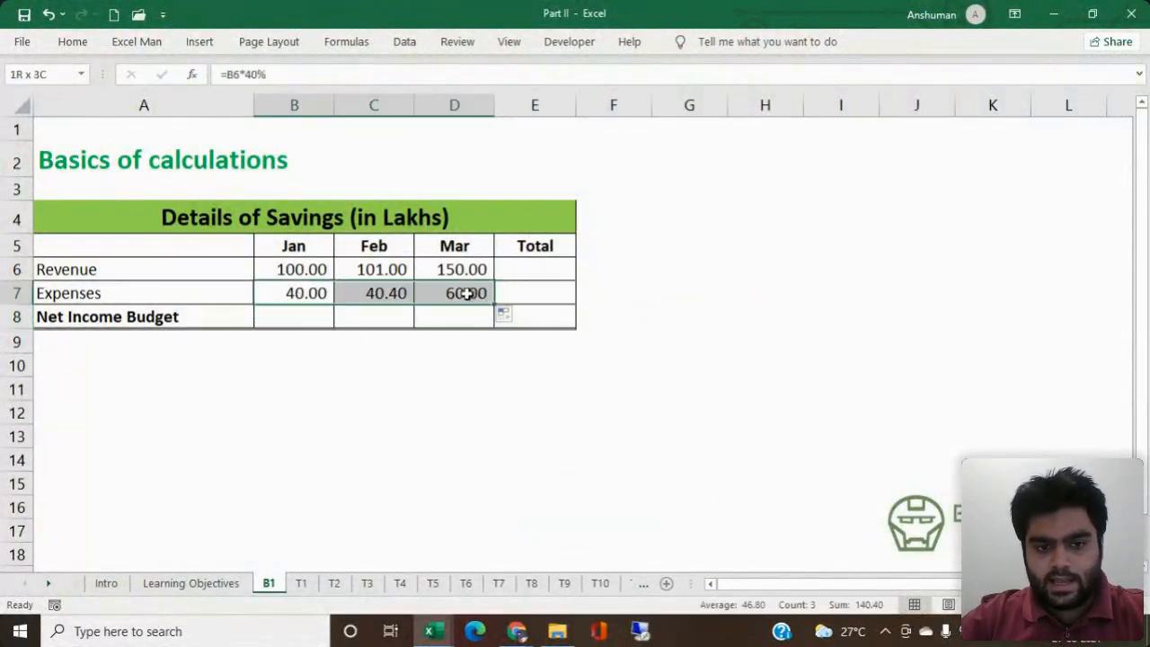
key(Delete)
key(Left)
key(Right)
text(=)
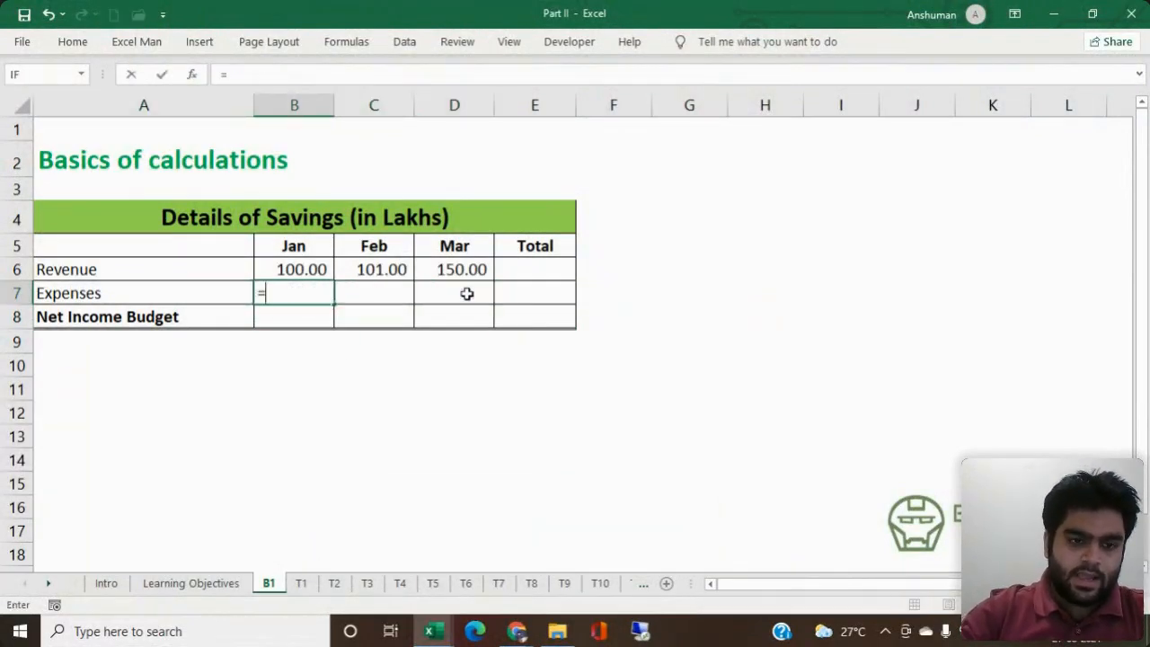
key(Escape)
Step: Enter the expense rate 0.42 in cell B11 below the savings table
key(Down)
key(Down)
key(Down)
key(Down)
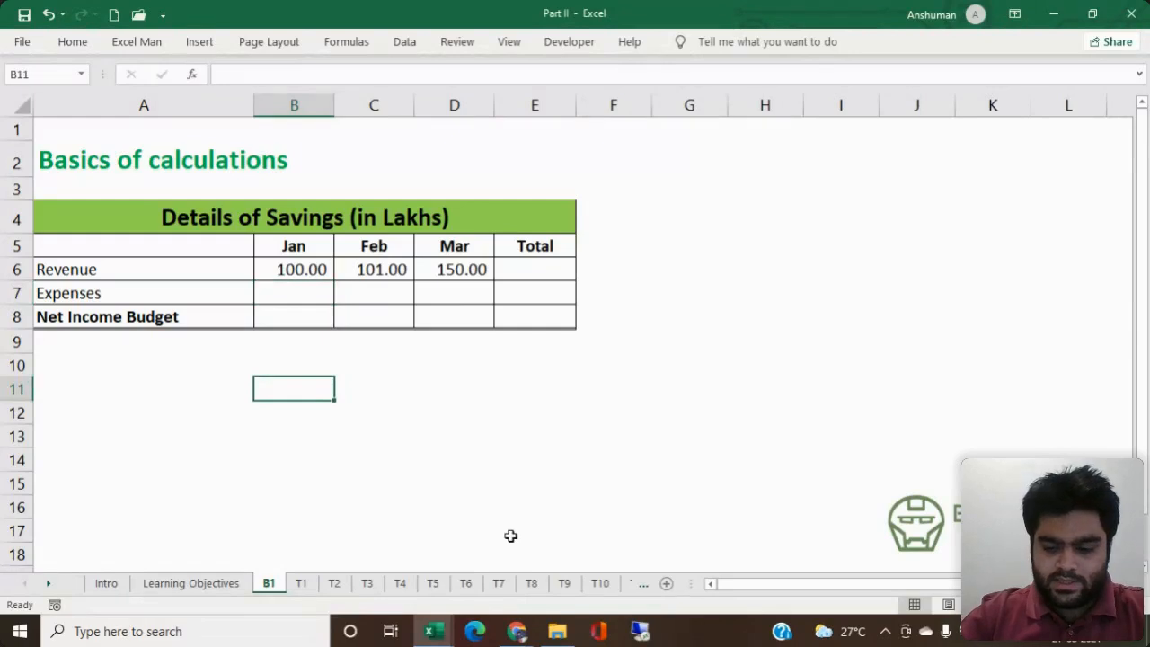
text(.42)
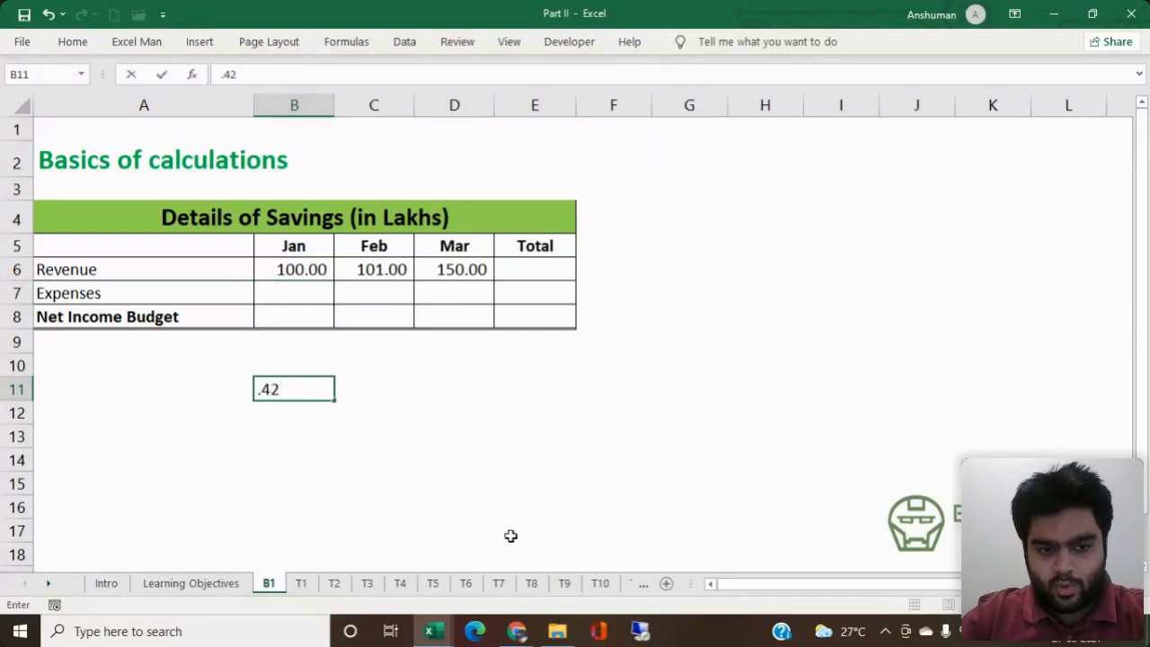
key(Return)
Step: Calculate the January Expenses in B7 by multiplying January Revenue by the rate cell with the formula =B6*B11
click(319, 304)
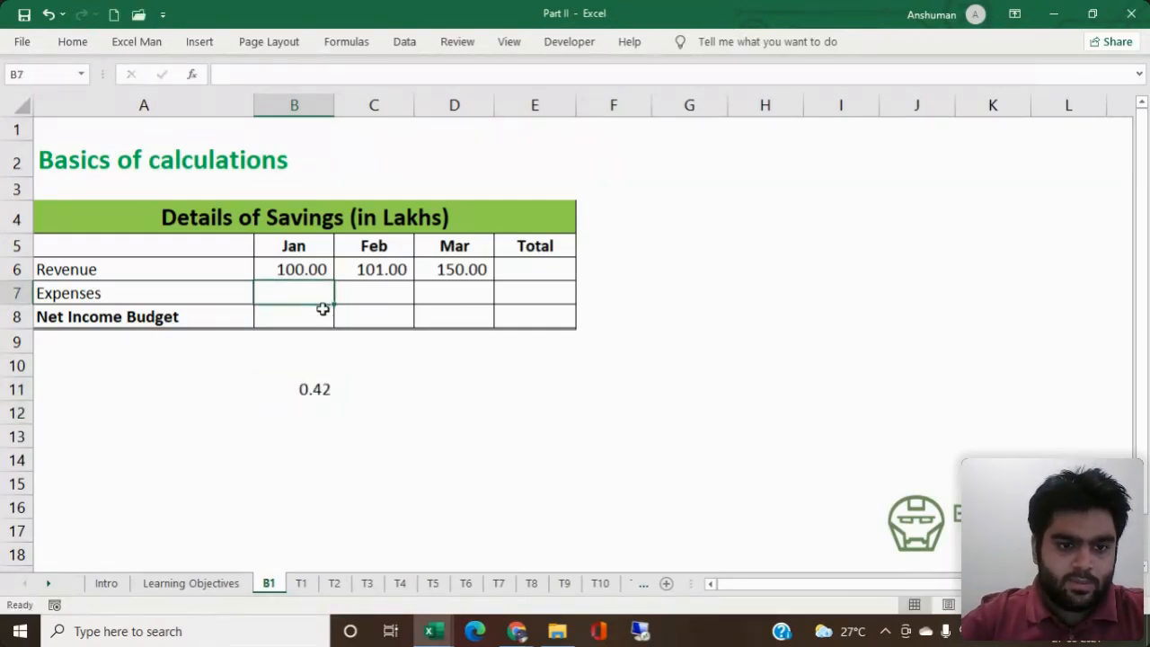
text(=)
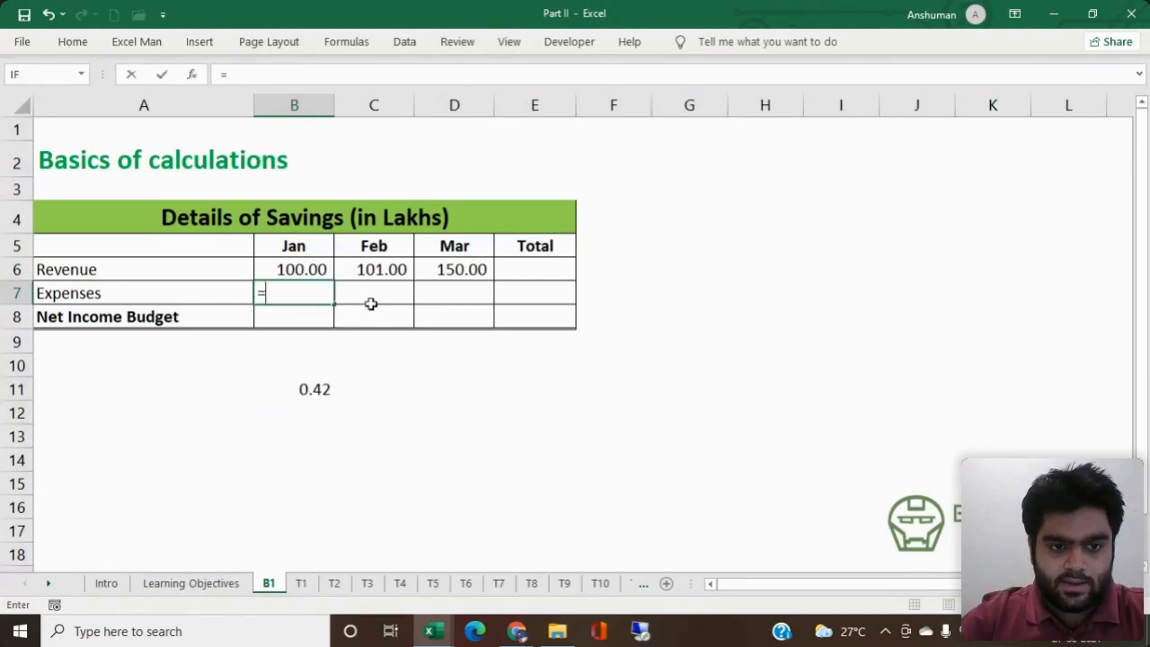
click(320, 267)
text(*)
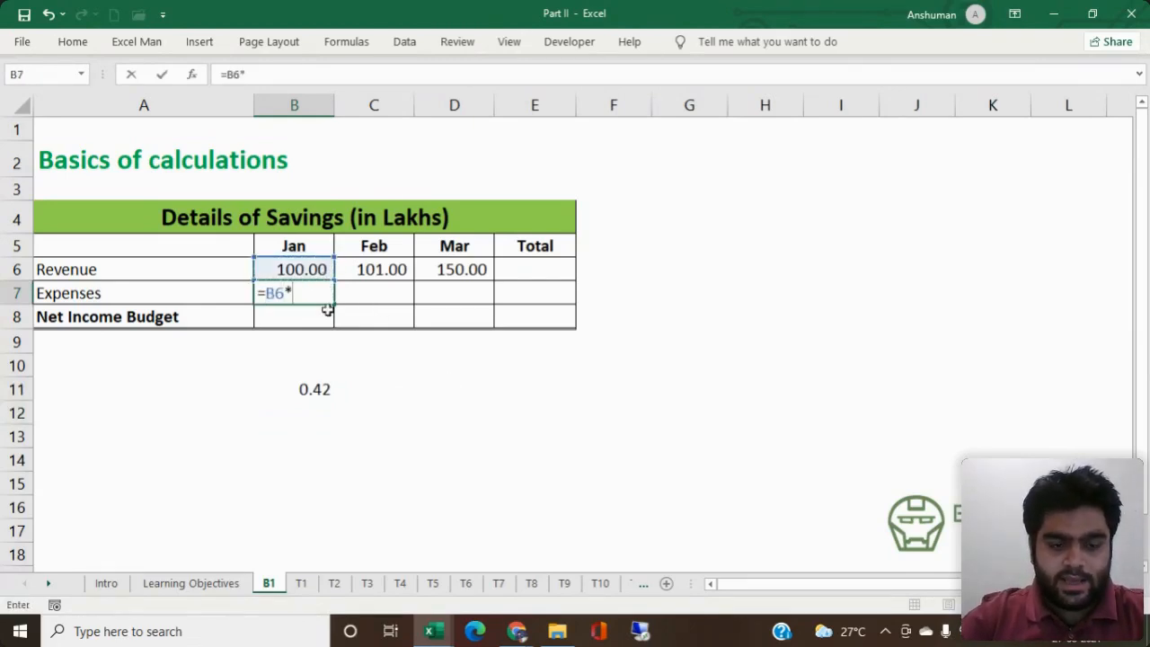
click(318, 392)
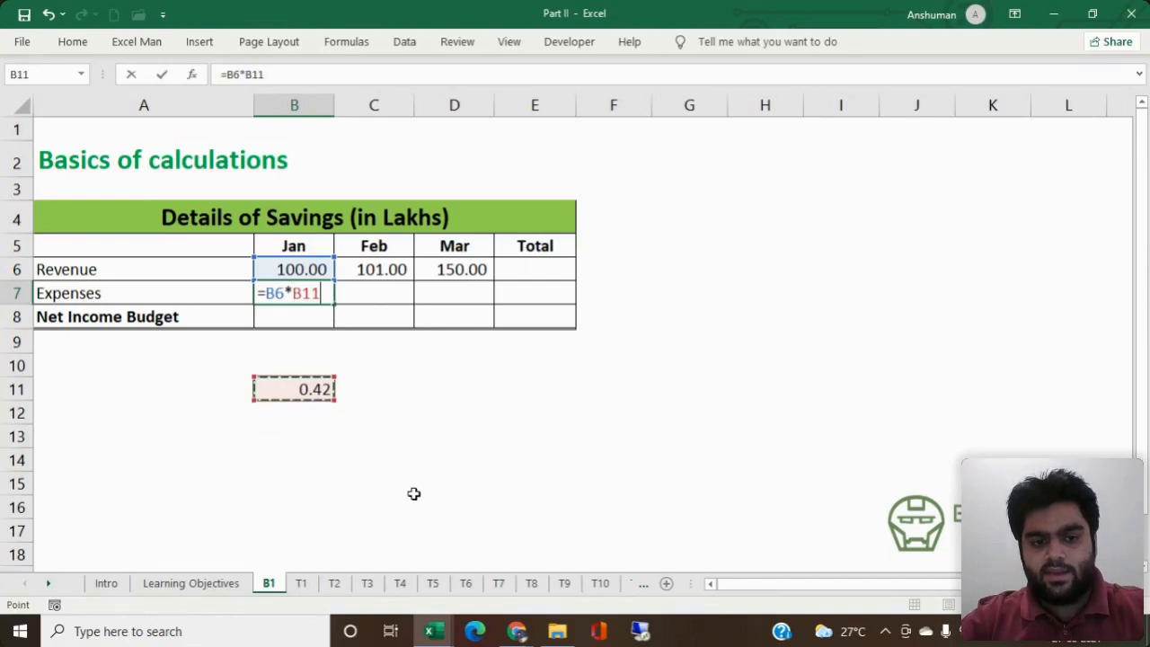
key(Return)
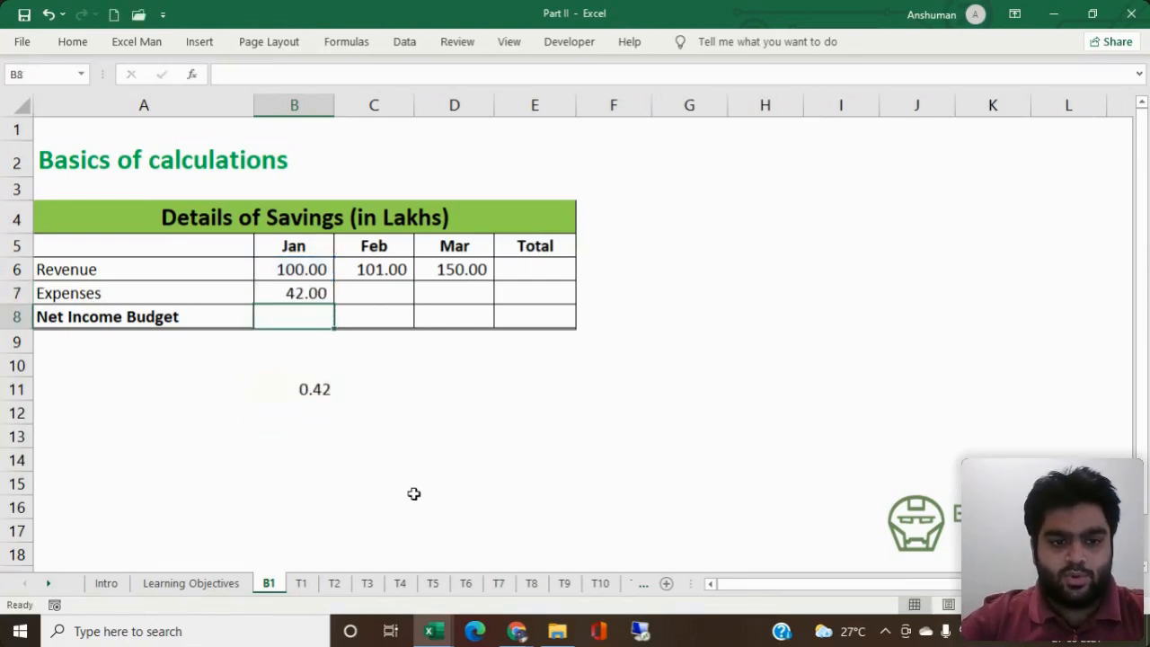
Step: Fill the January Expenses formula with its relative rate reference across to February and March
click(317, 299)
drag(336, 308, 478, 310)
click(385, 447)
Step: Examine which rate cell the Expenses formulas for January, February and March each refer to
click(372, 302)
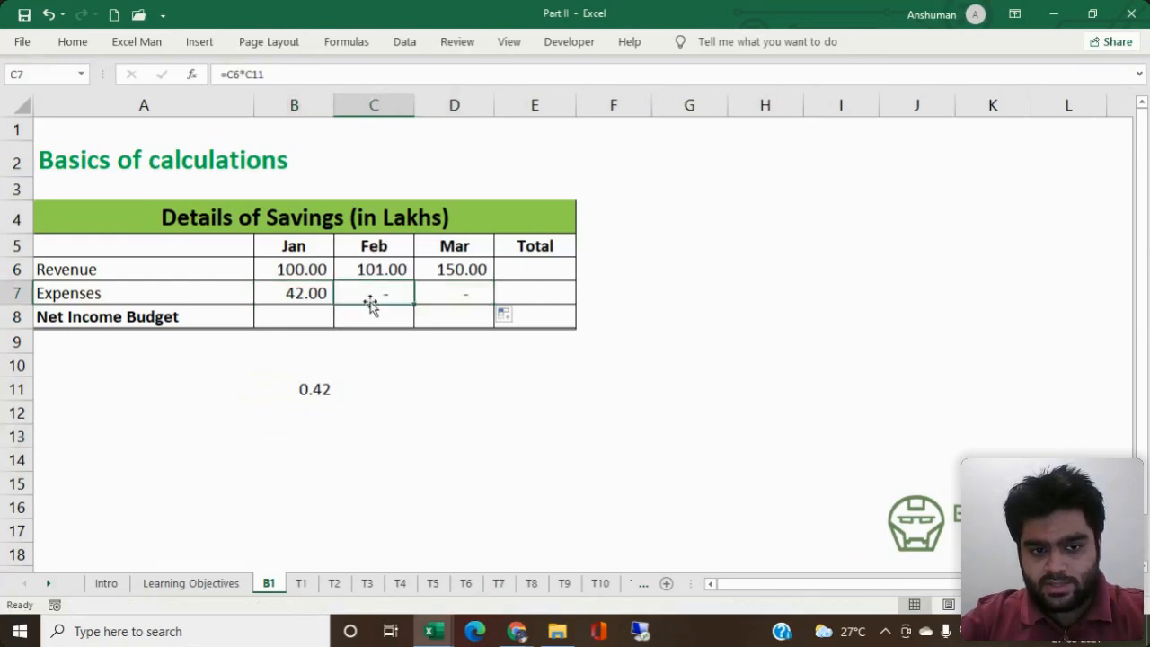
double_click(317, 297)
drag(293, 295, 323, 293)
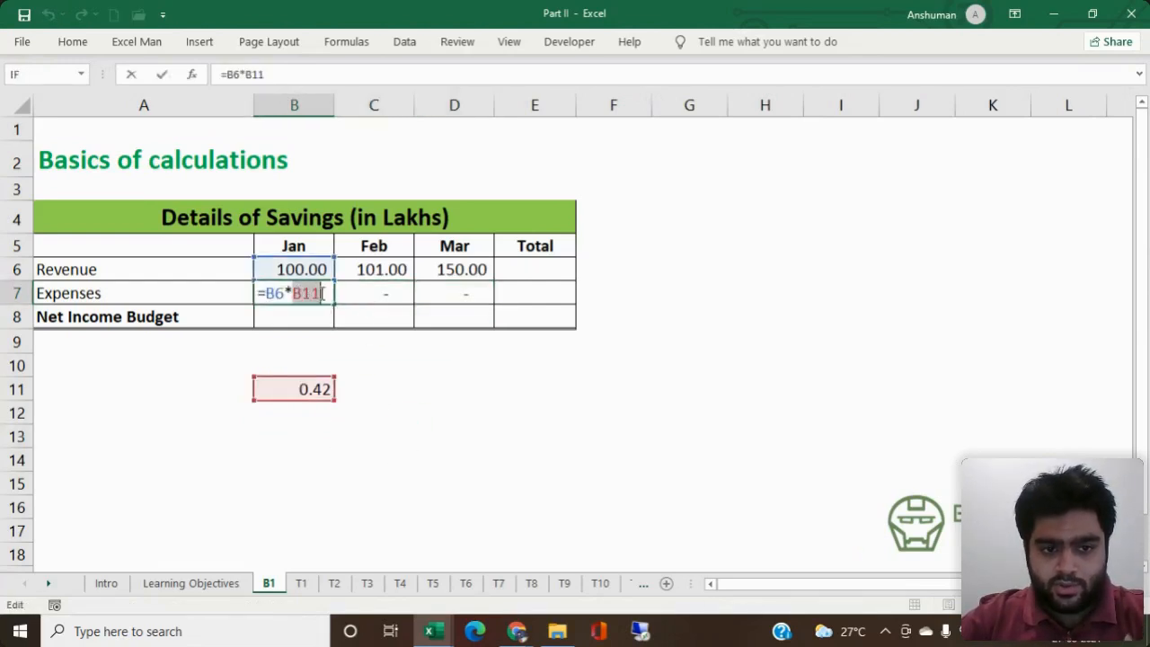
key(Escape)
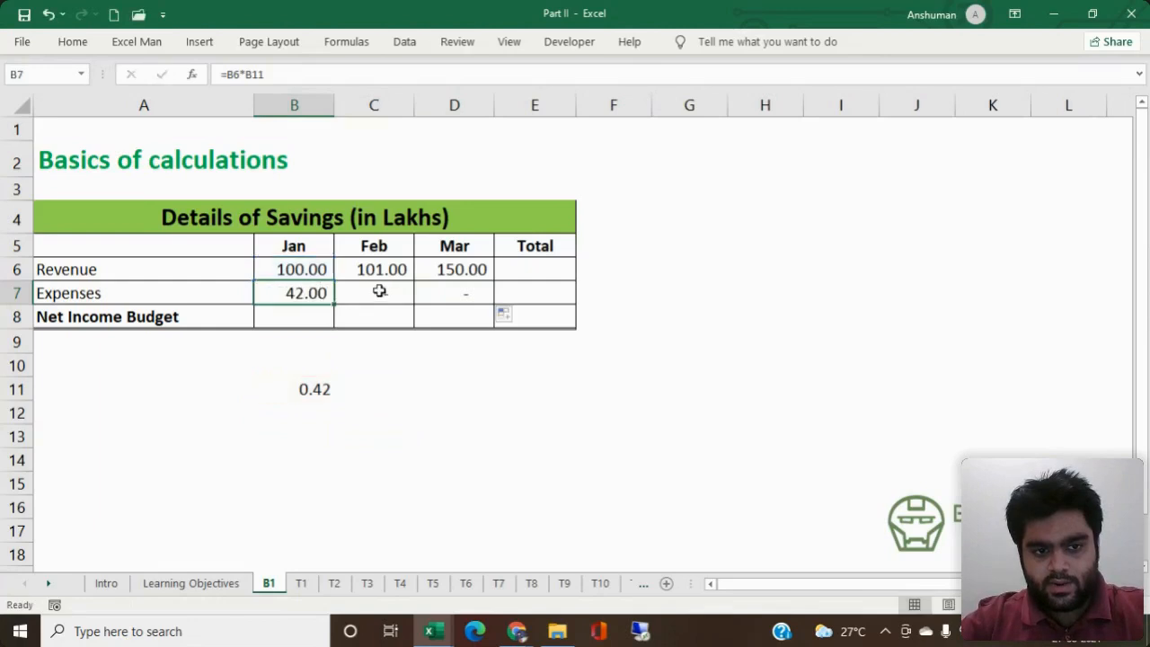
click(379, 291)
key(F2)
key(Escape)
click(437, 309)
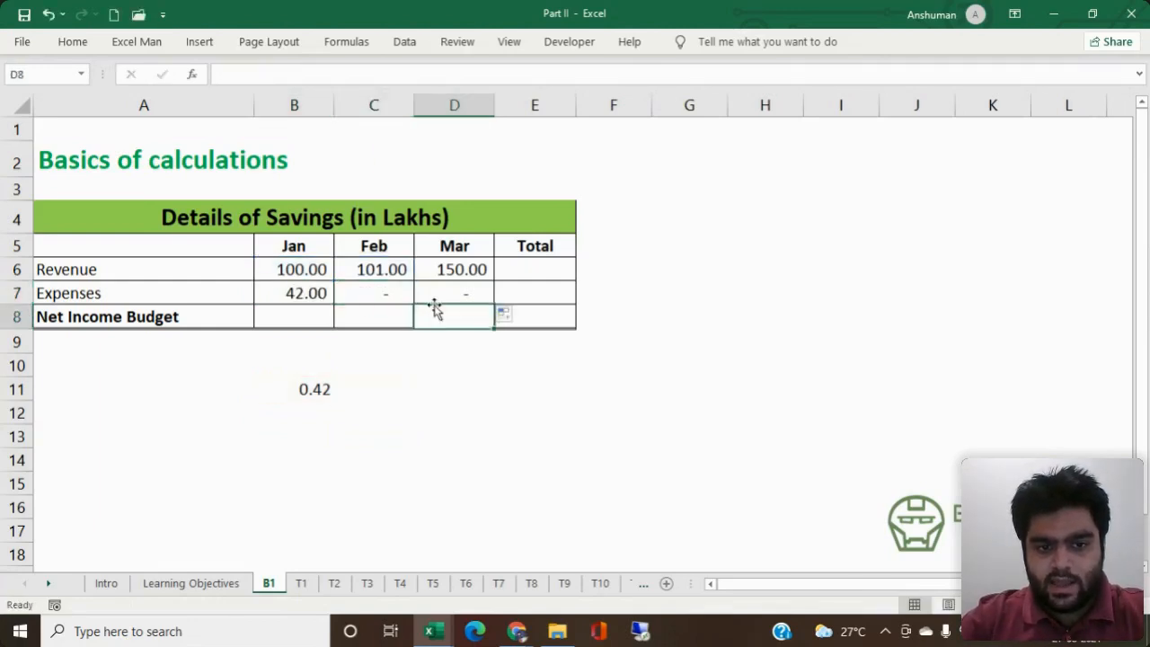
click(431, 293)
key(F2)
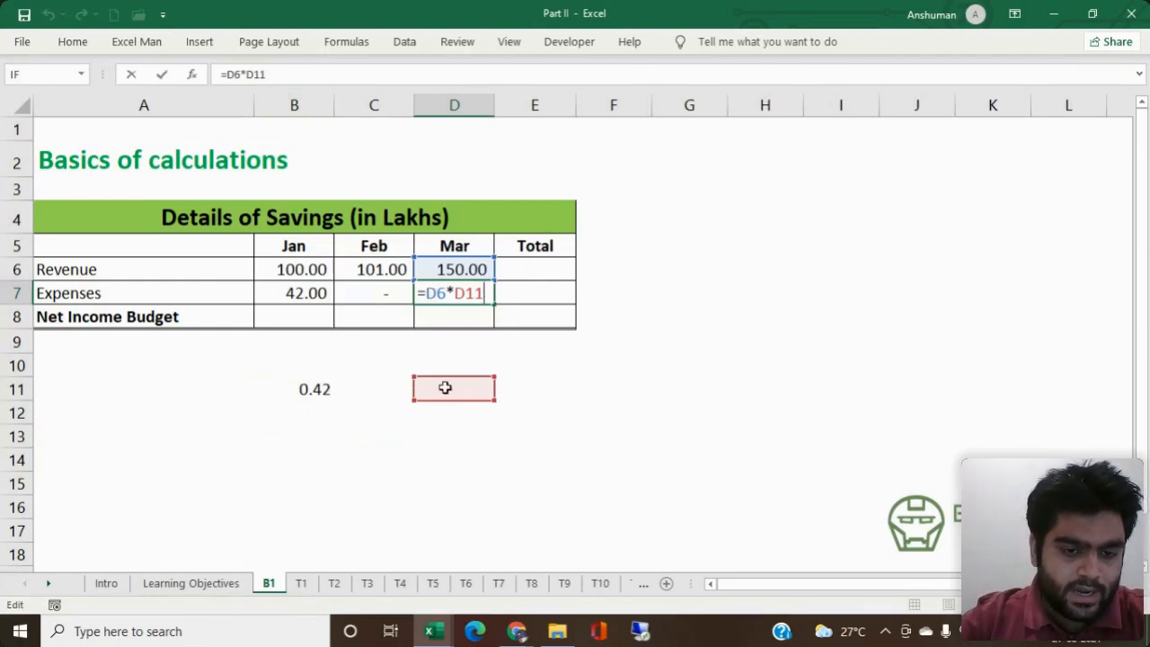
Step: Make the rate reference in the January Expenses formula absolute so it reads =B6*$B$11
click(315, 293)
key(F2)
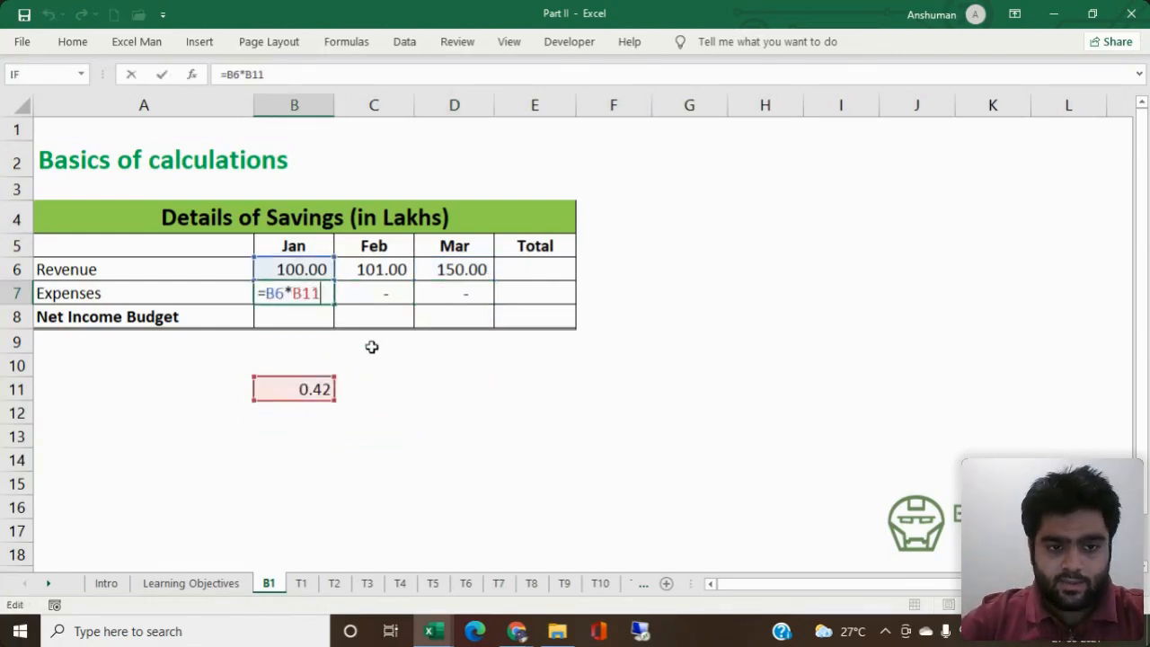
drag(293, 294, 327, 295)
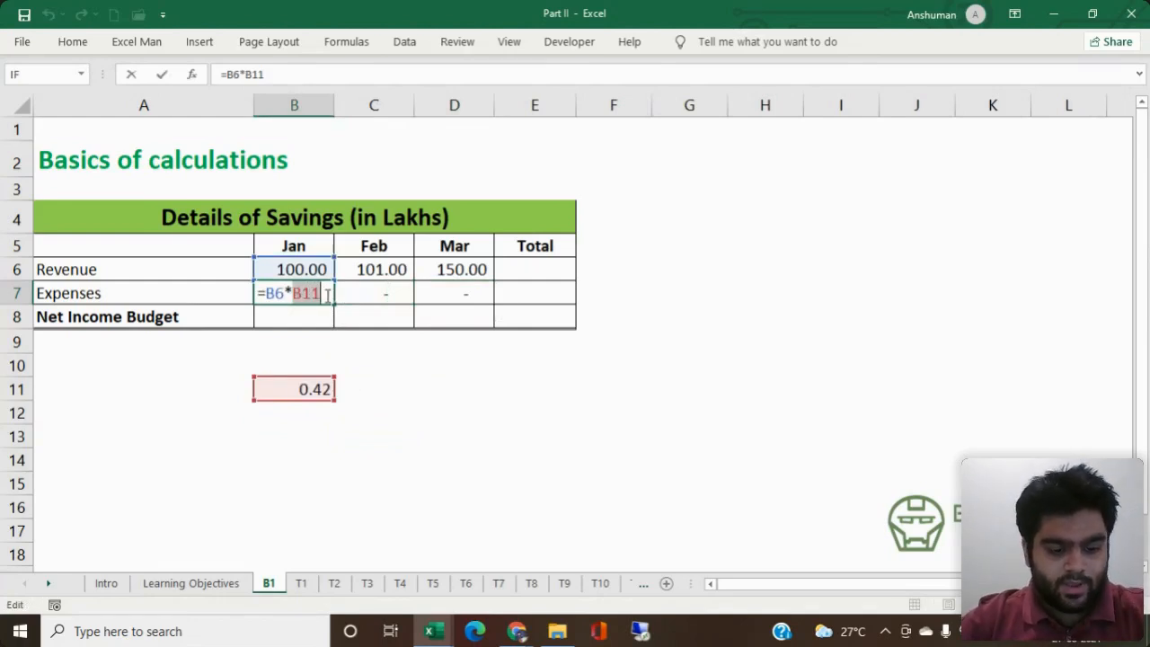
key(F4)
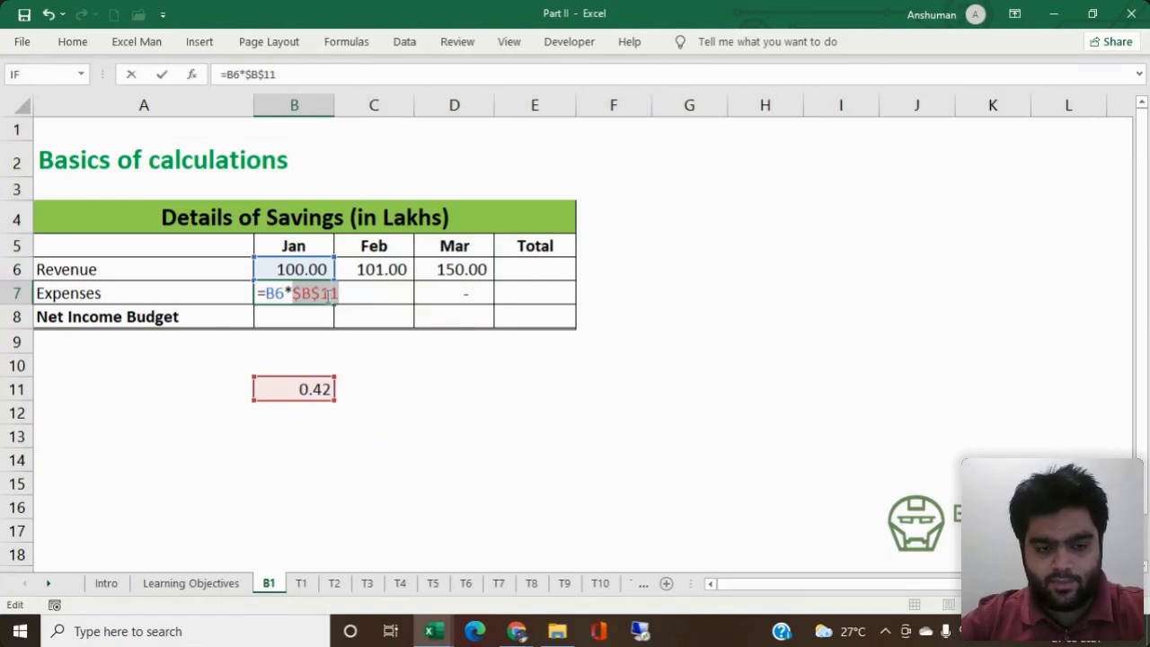
key(Return)
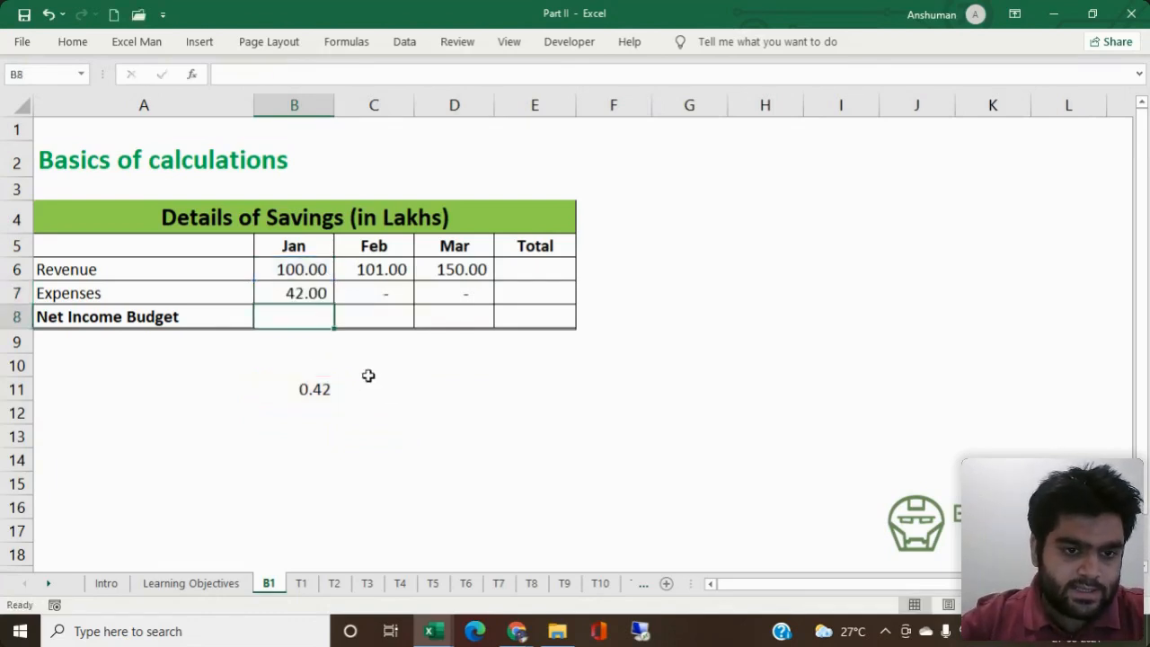
Step: Fill the January Expenses formula with the absolute rate reference across to February and March
key(Up)
drag(333, 309, 477, 309)
click(371, 435)
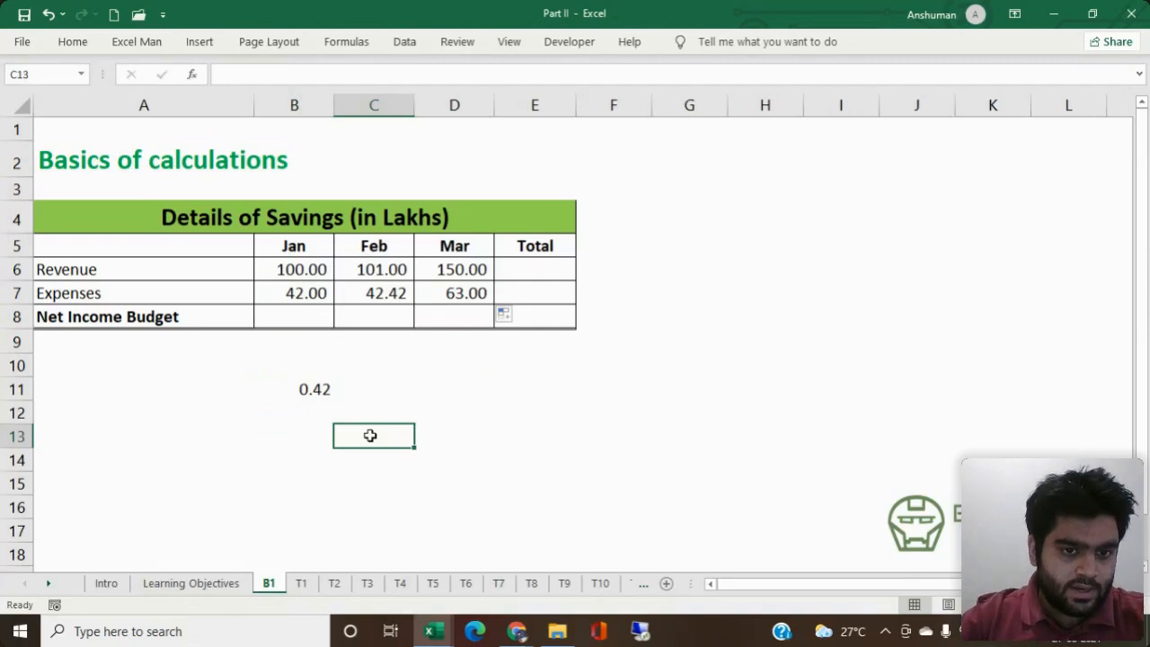
Step: Calculate the January Net Income Budget in B8 with =B6-B7 and fill the formula across to February and March
click(305, 316)
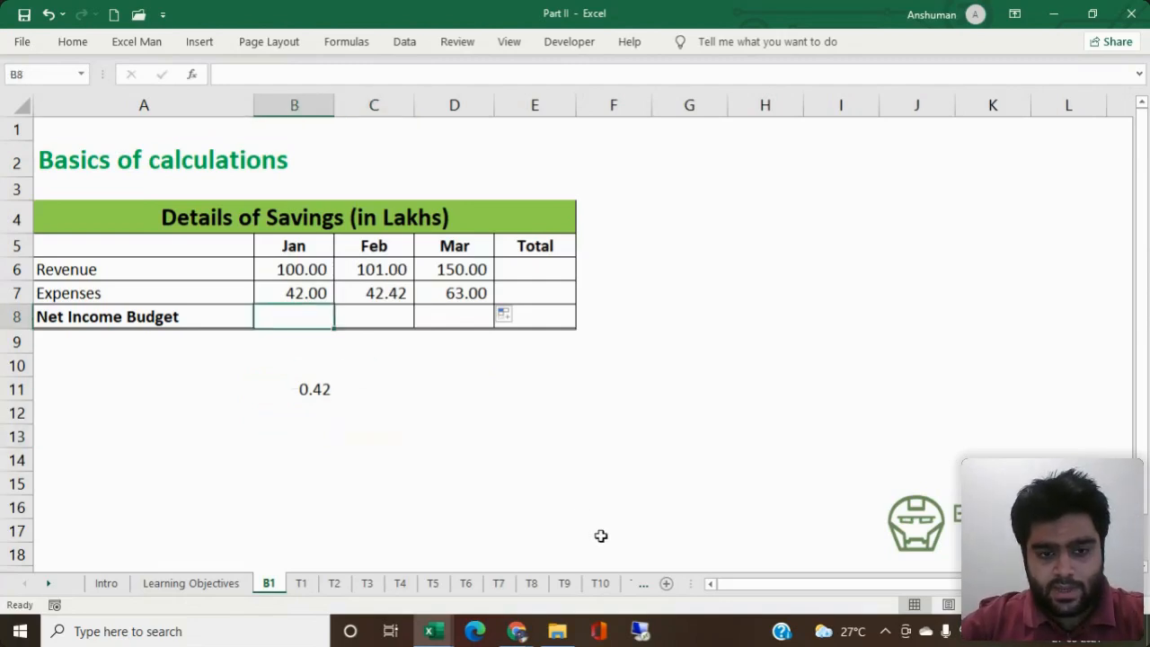
text(=)
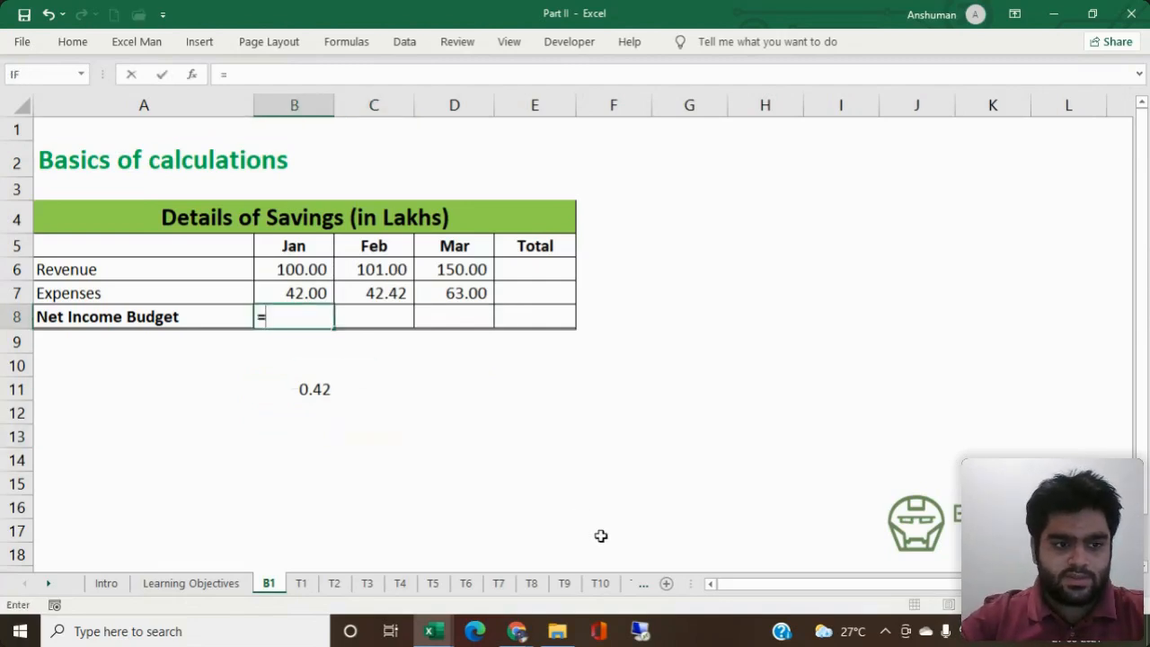
click(286, 260)
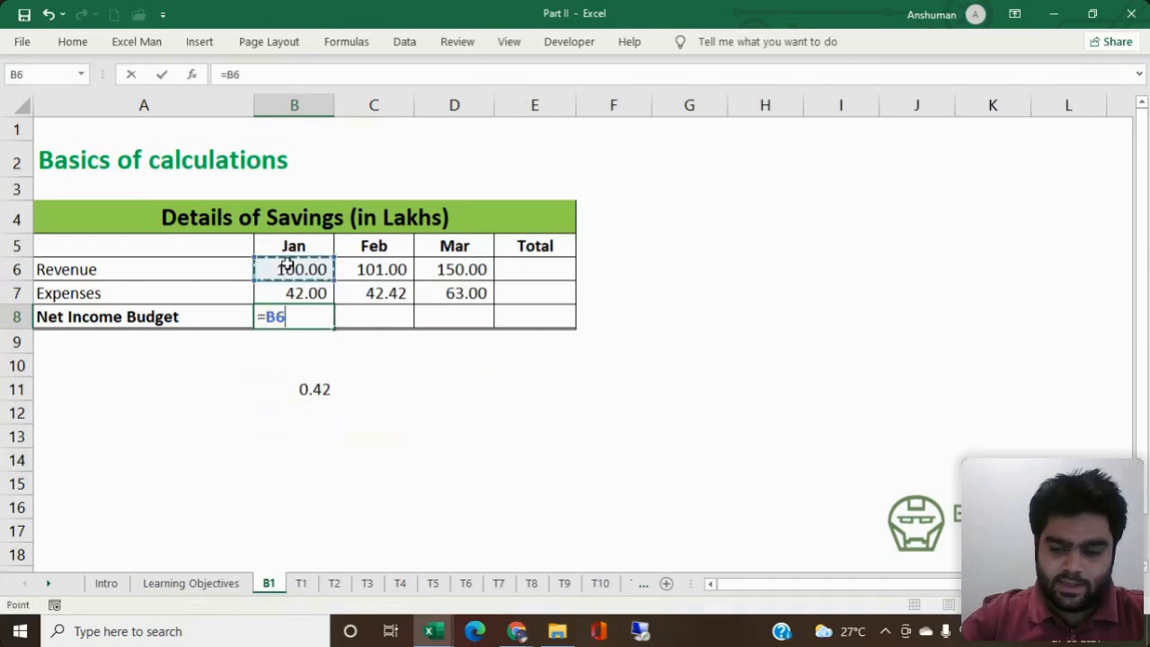
text(-)
click(284, 297)
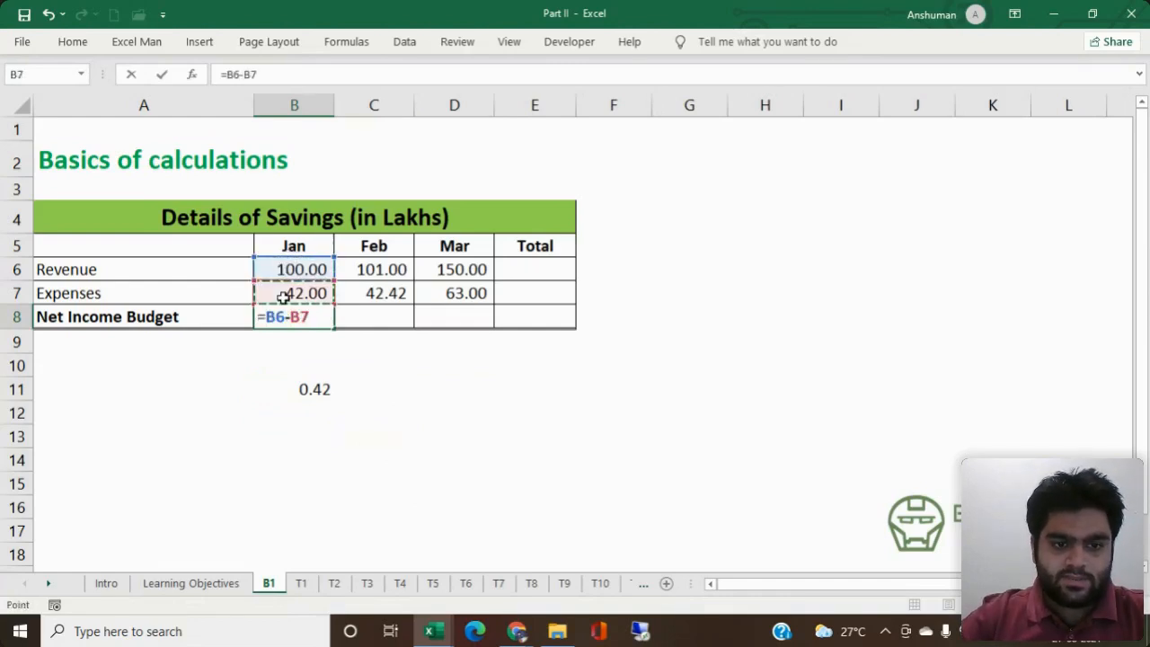
key(Return)
click(301, 316)
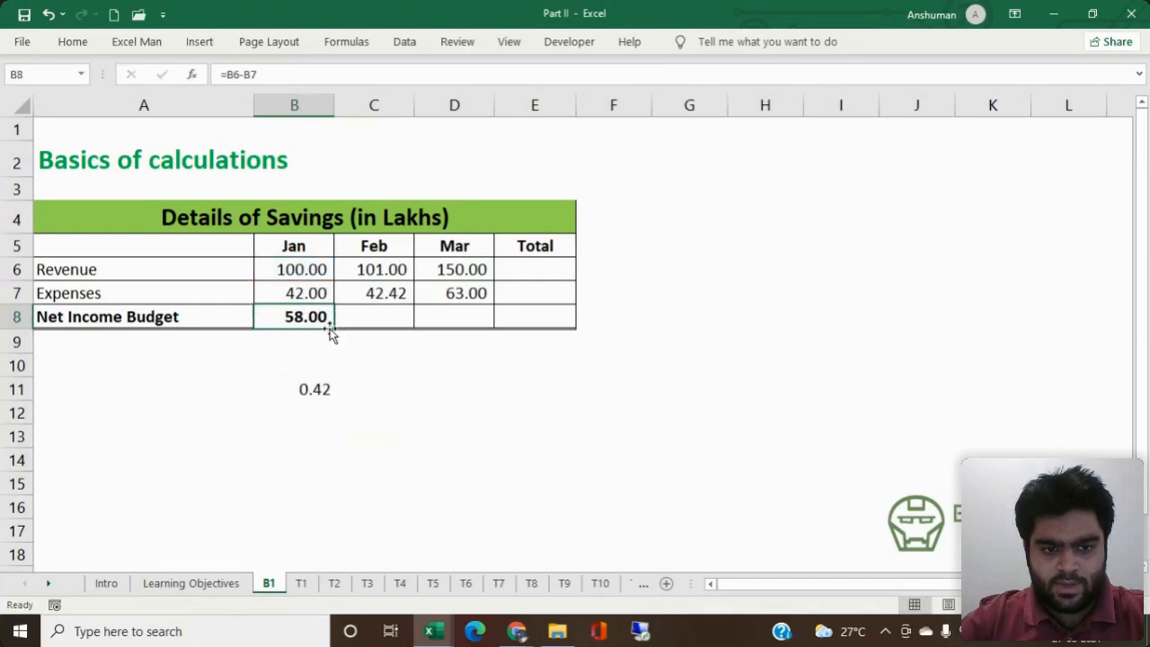
drag(334, 330, 471, 318)
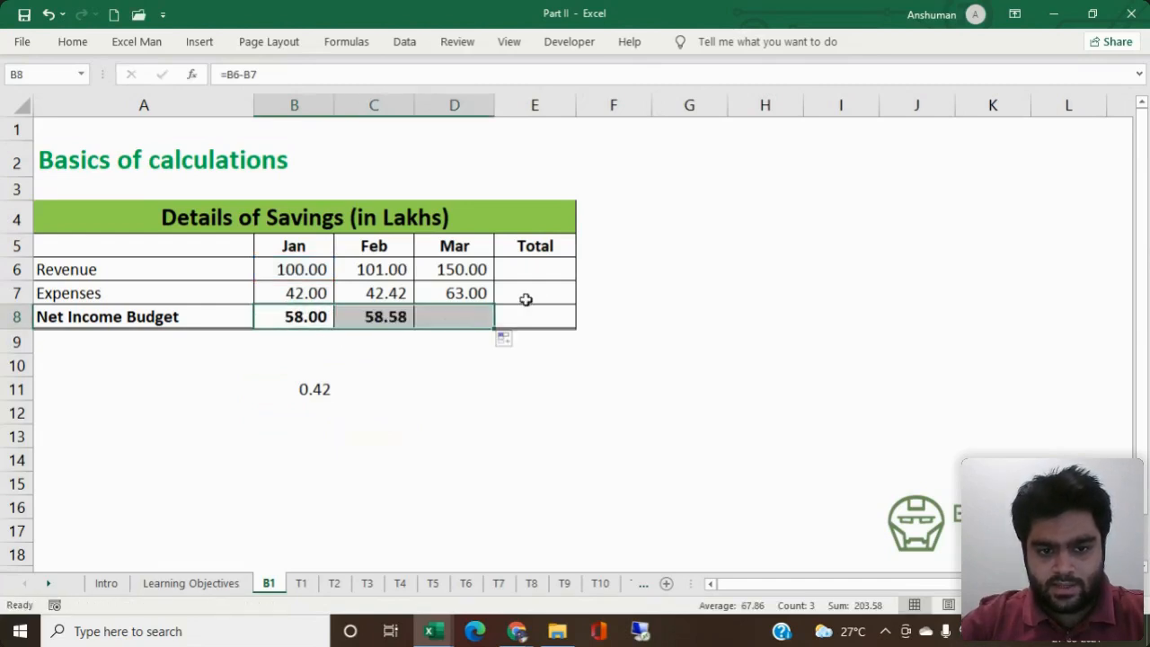
Step: Total the Revenue row in E6 with =SUM(B6:D6) and fill the formula down to the Expenses and Net Income Budget rows
click(527, 275)
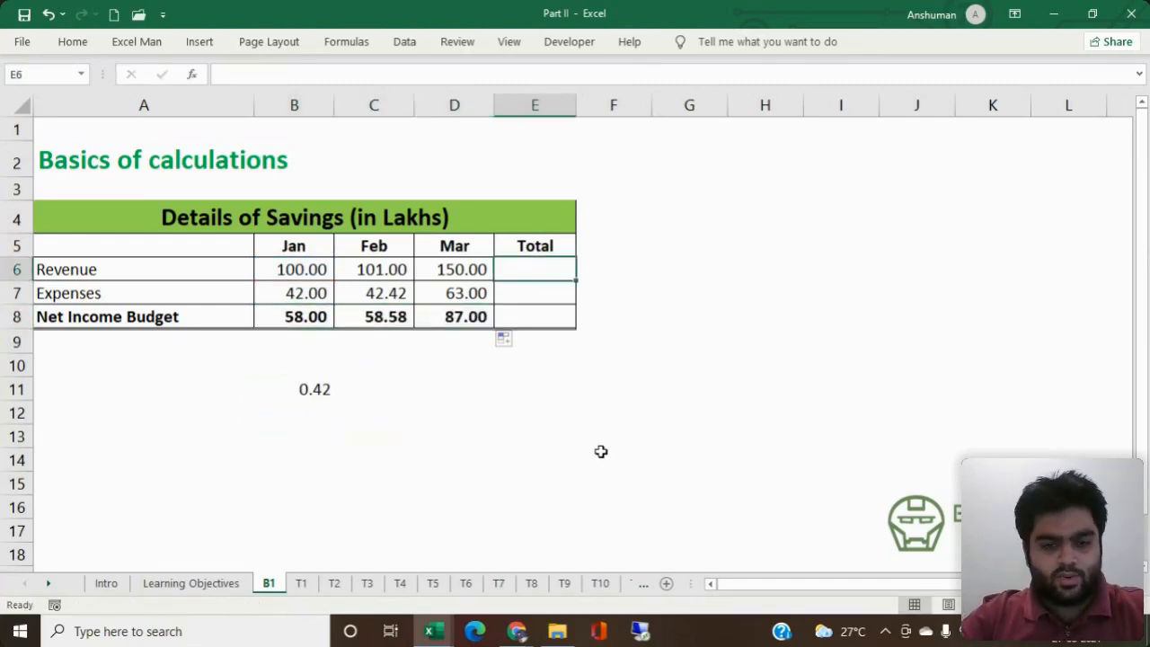
key(alt)
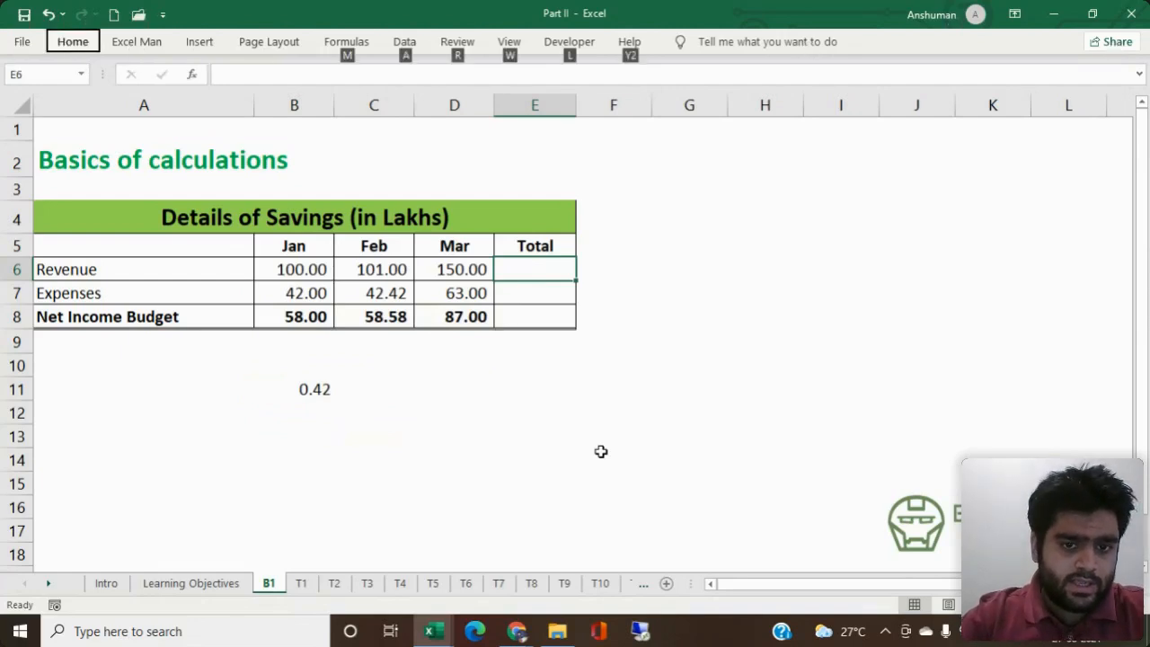
key(alt)
key(alt+equal)
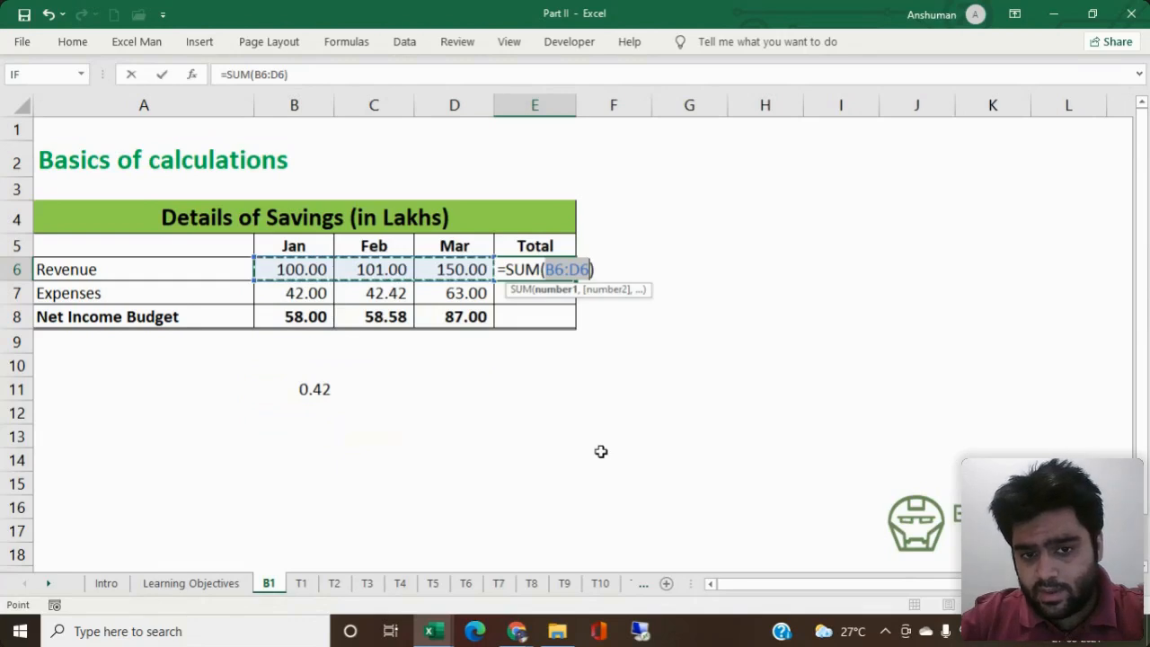
key(Return)
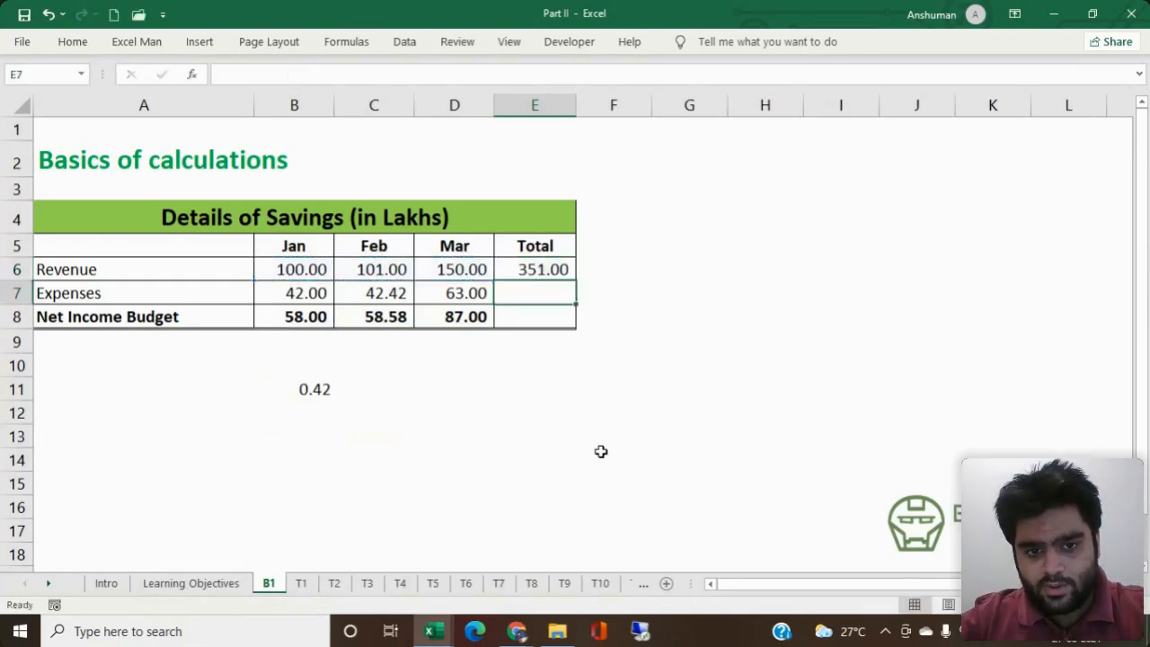
click(550, 271)
drag(576, 280, 569, 321)
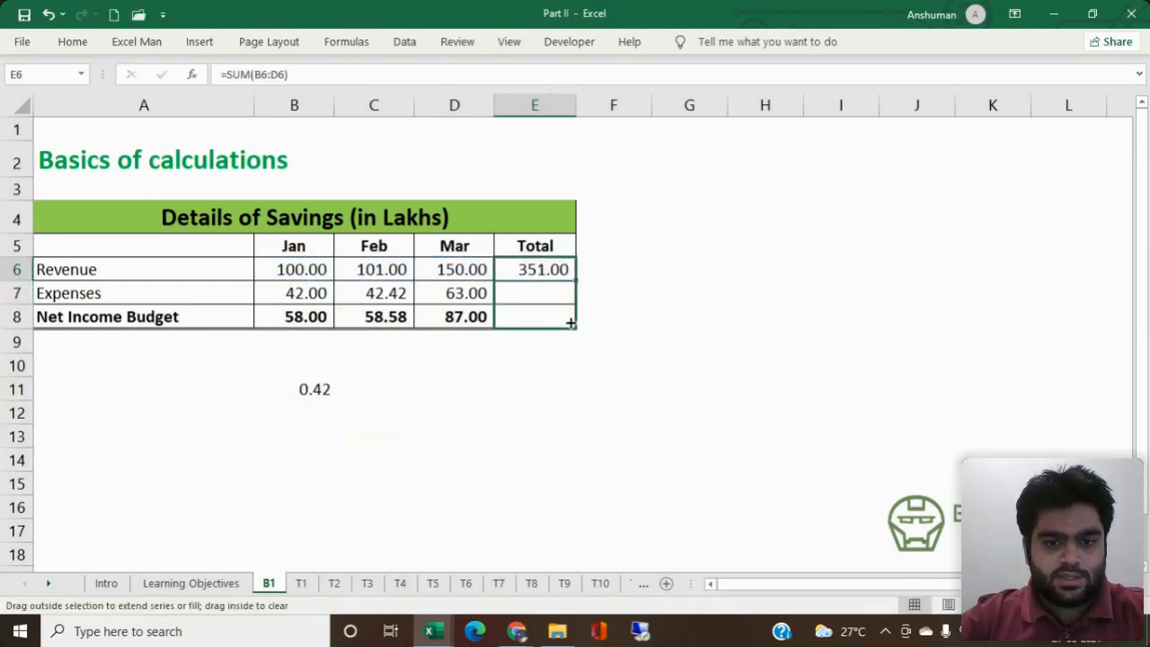
click(540, 390)
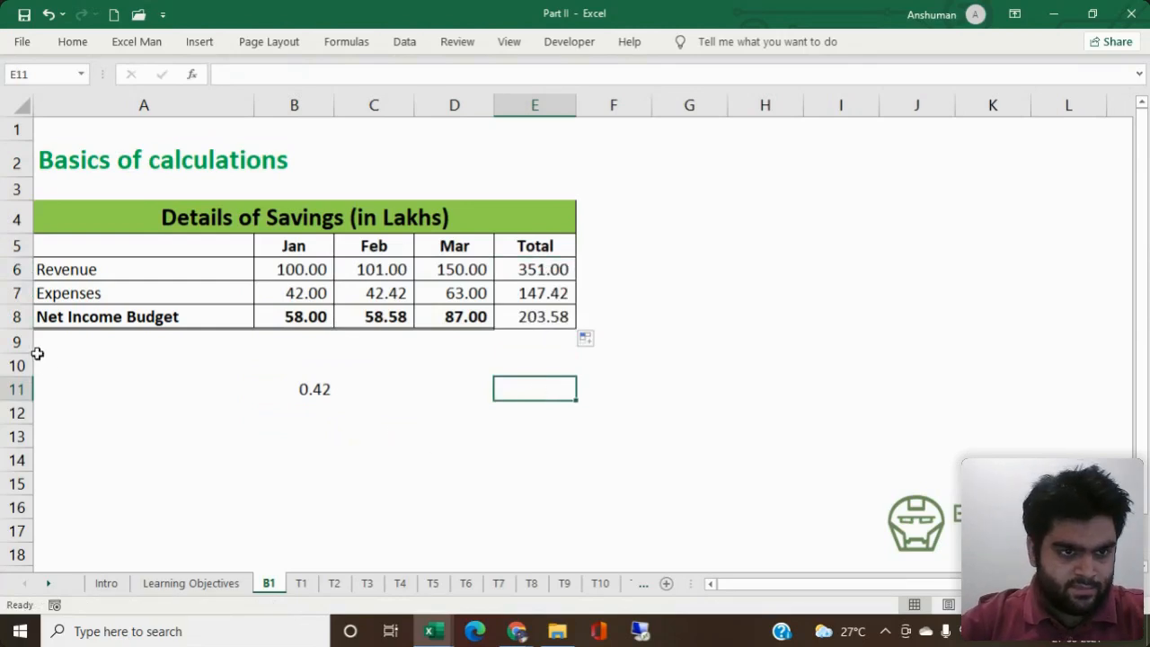
click(80, 155)
click(131, 371)
click(131, 392)
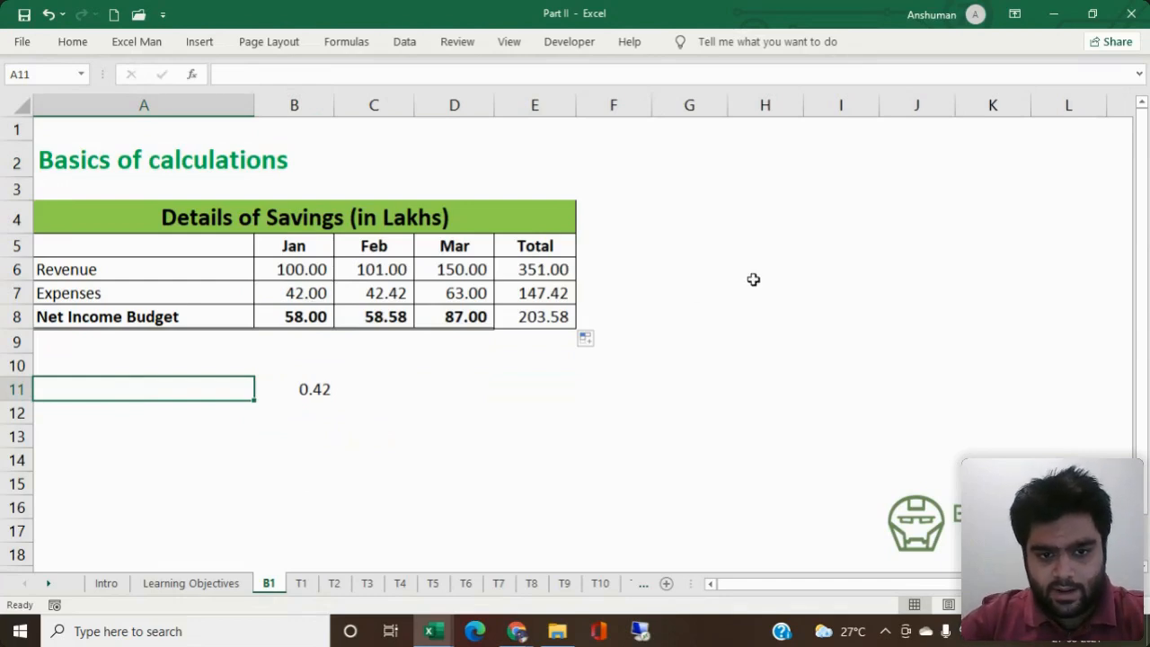
click(321, 380)
click(319, 292)
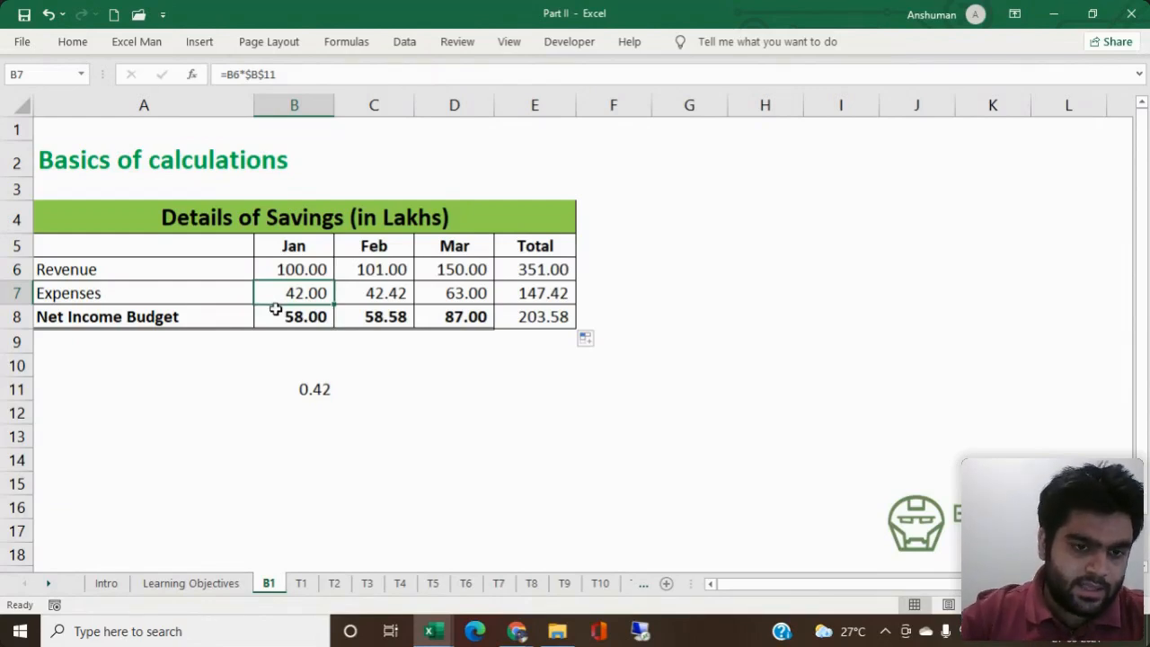
Step: On the T1 sheet, calculate the Test 1 average in B19 with =AVERAGE(B5:B18)
click(293, 588)
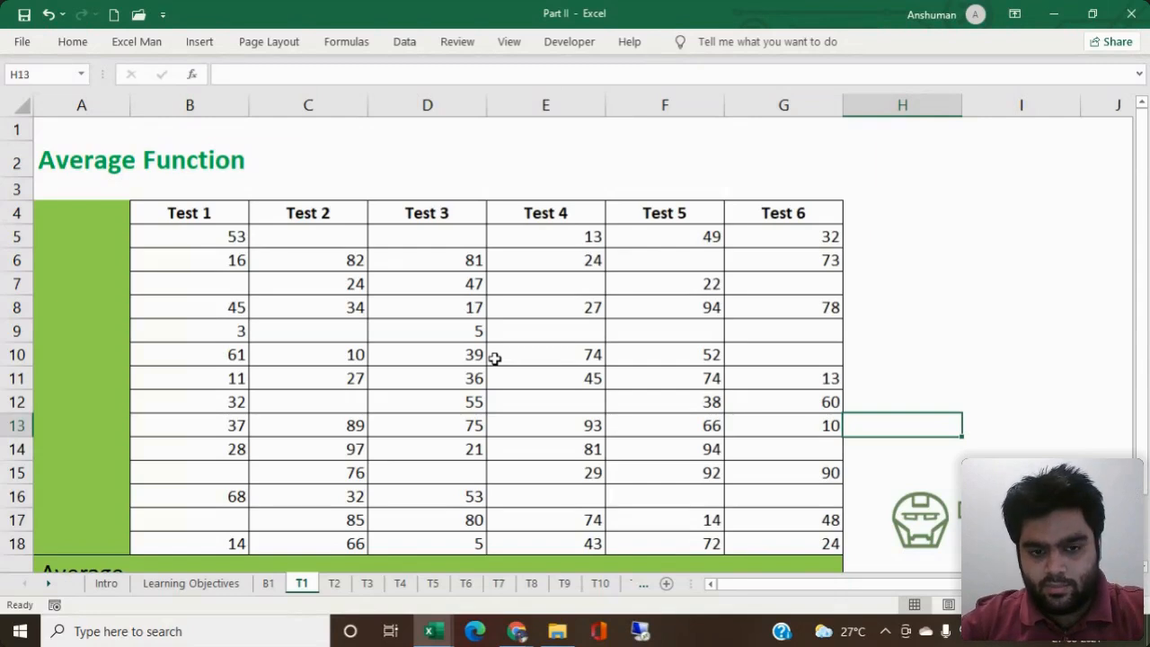
drag(1143, 230, 1144, 262)
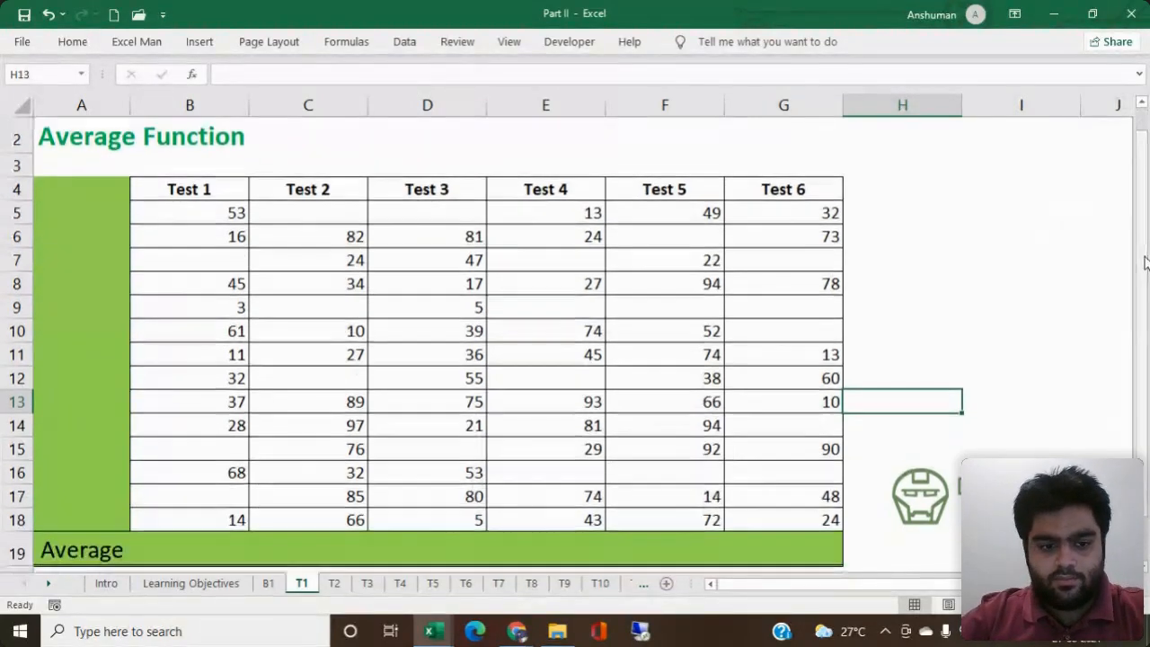
click(206, 548)
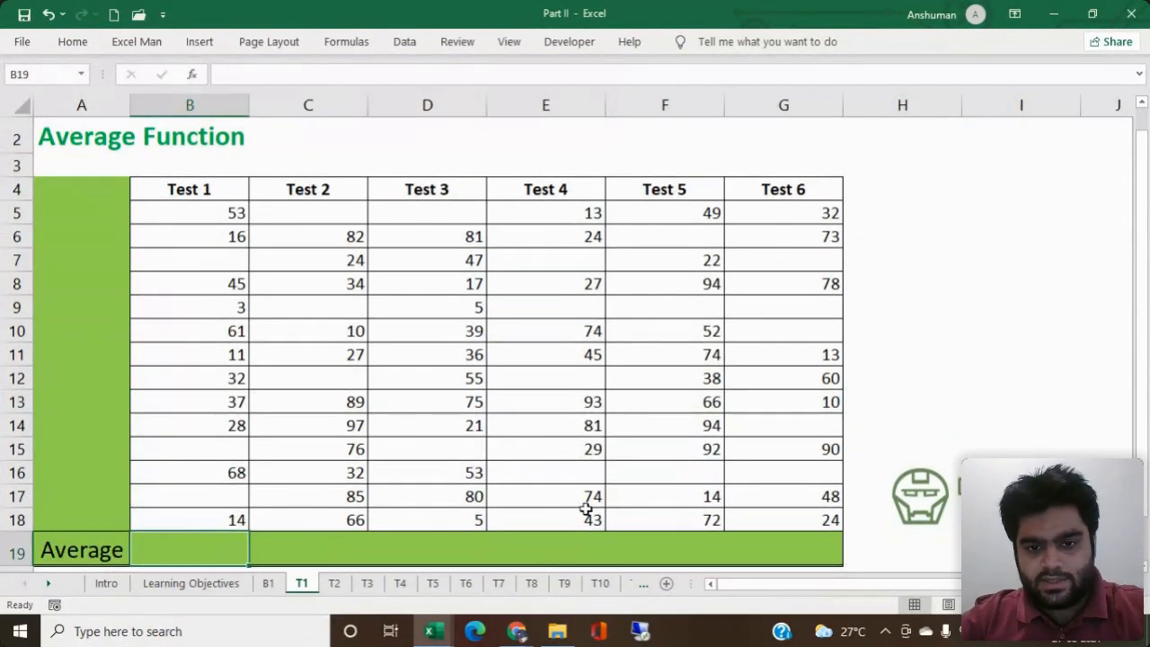
drag(192, 191, 764, 203)
click(179, 419)
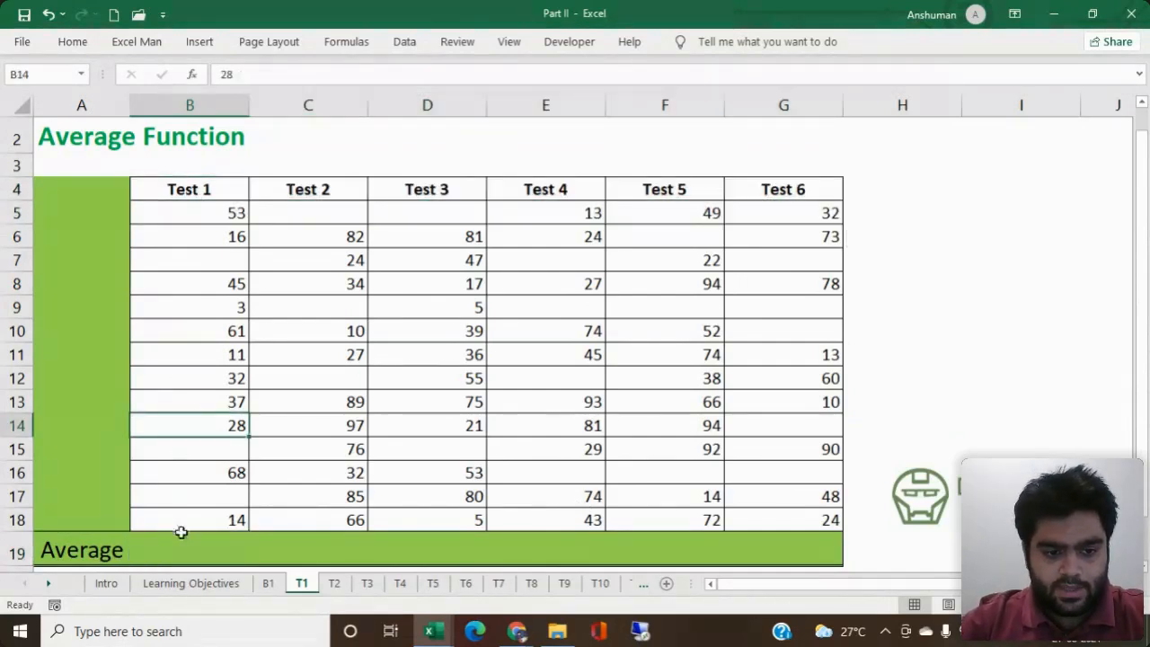
click(181, 539)
text(=Aver)
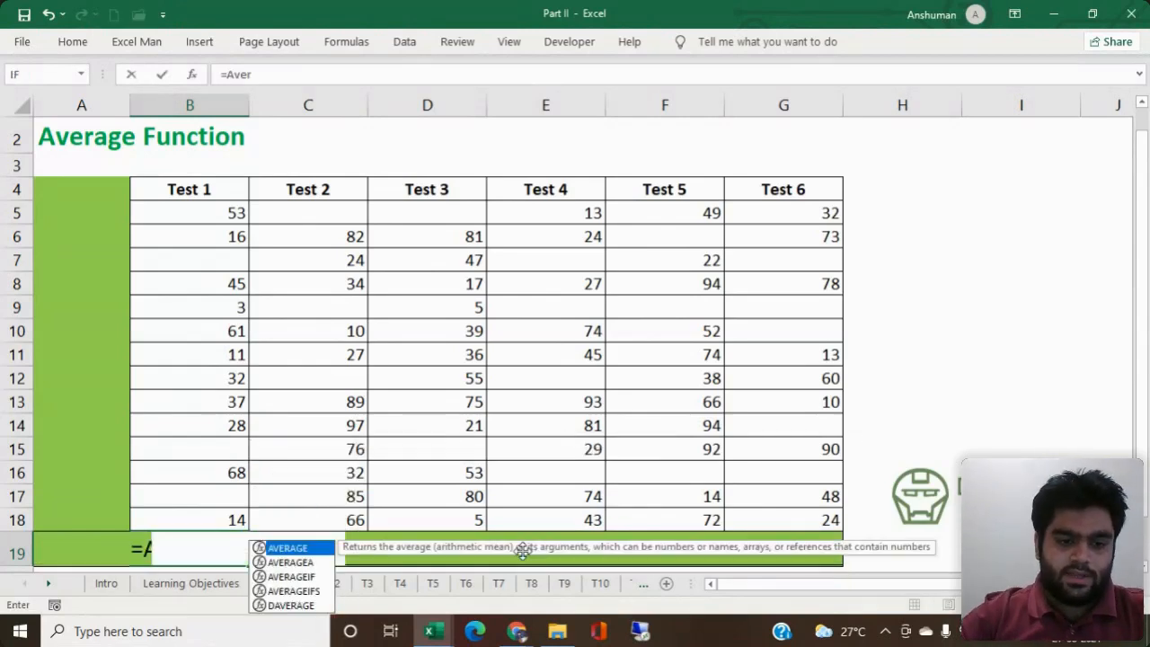
key(Tab)
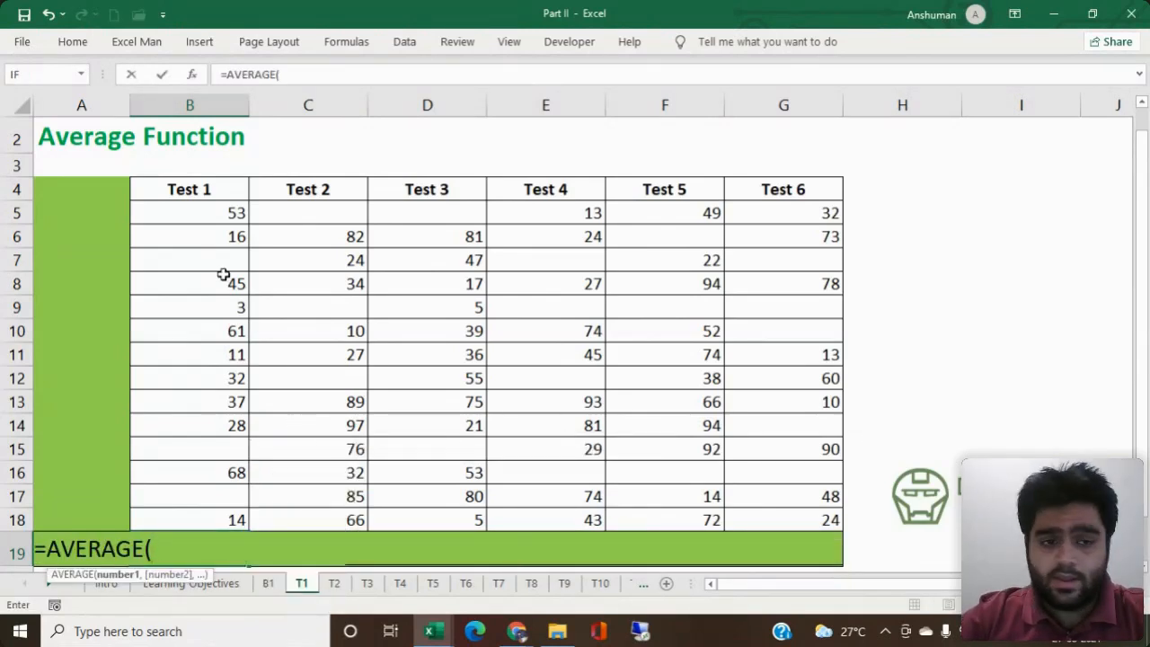
drag(208, 216, 210, 514)
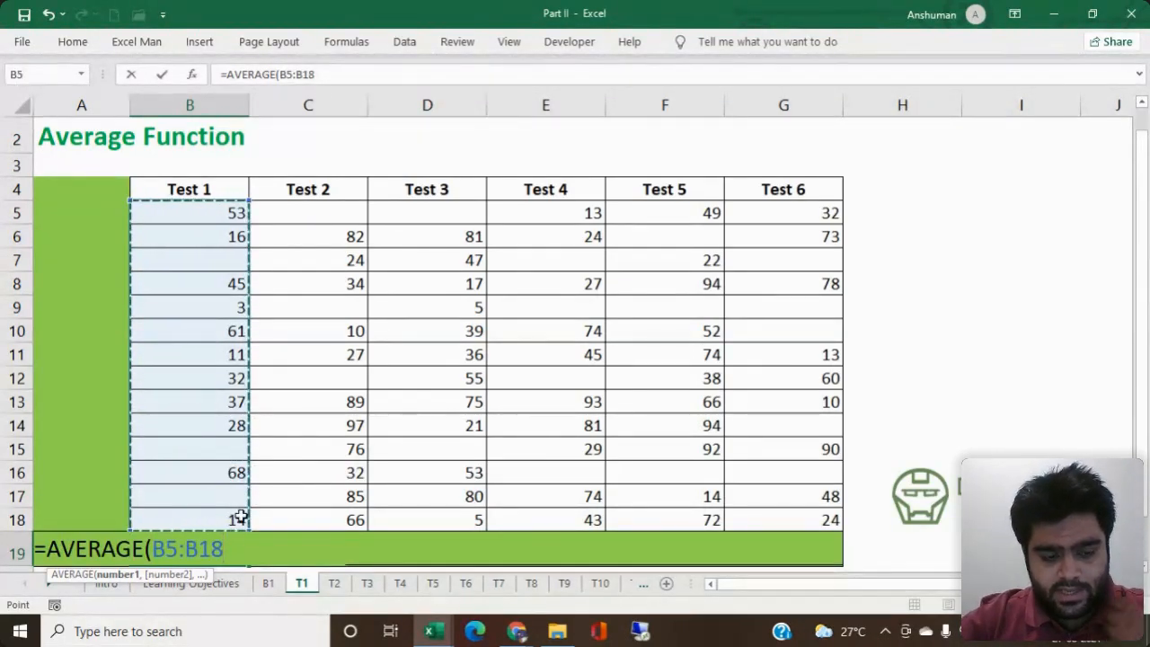
key(Return)
click(230, 511)
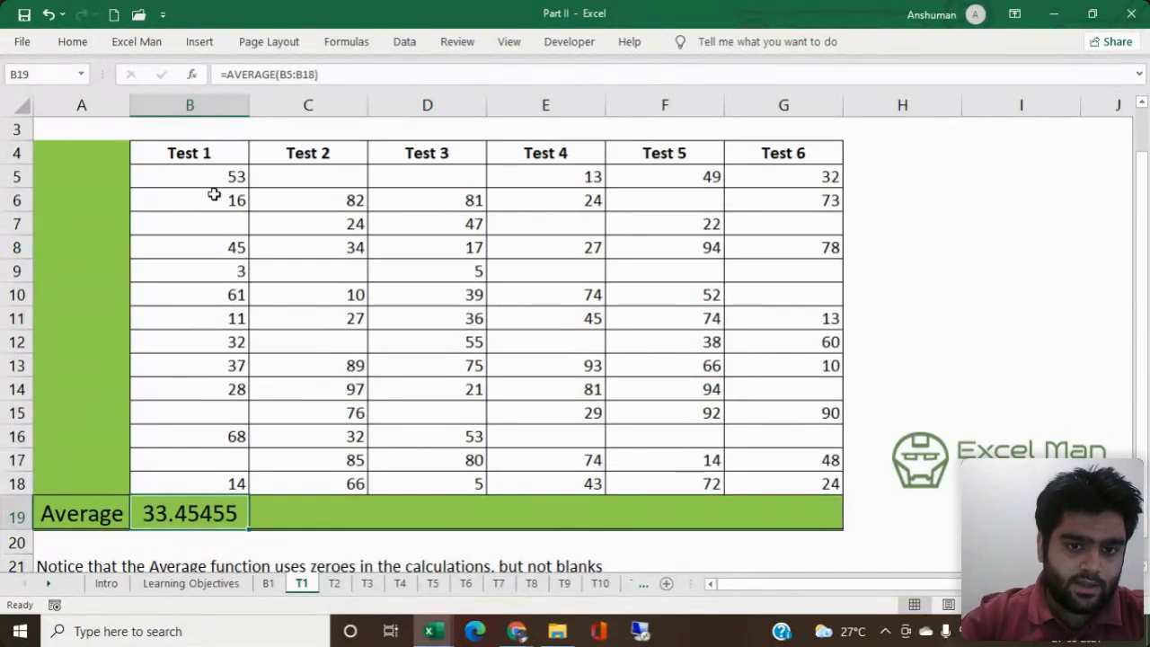
Step: Inspect the blank cells in the Test 1 column, the B5:B18 data range and the average formula in B19
click(222, 225)
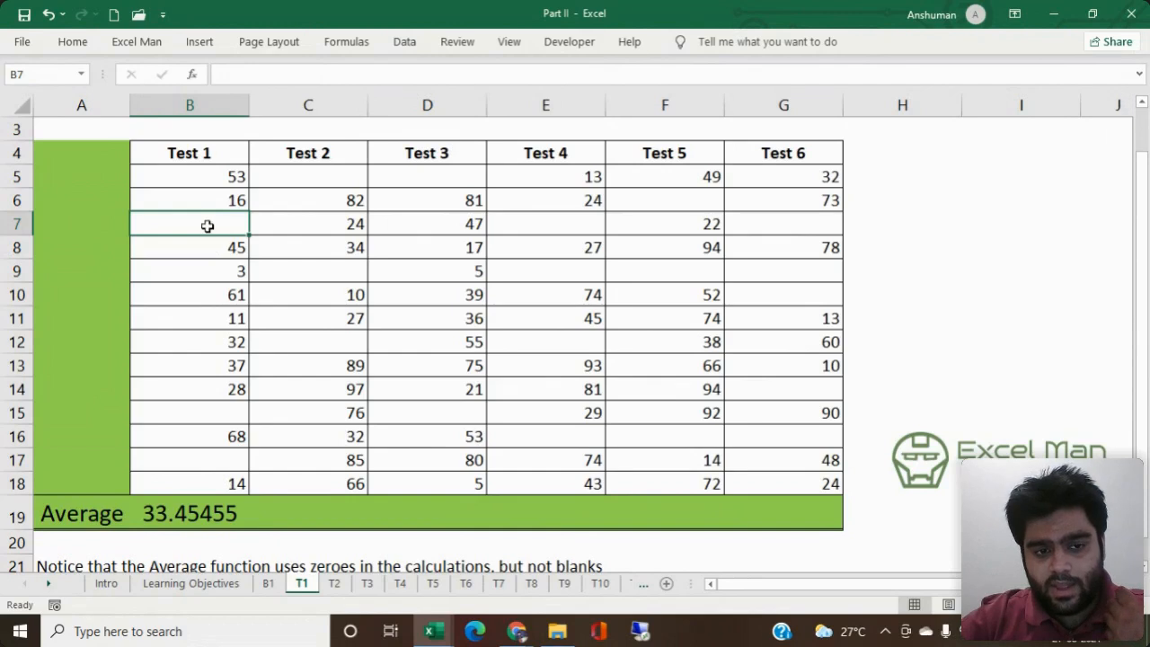
click(202, 393)
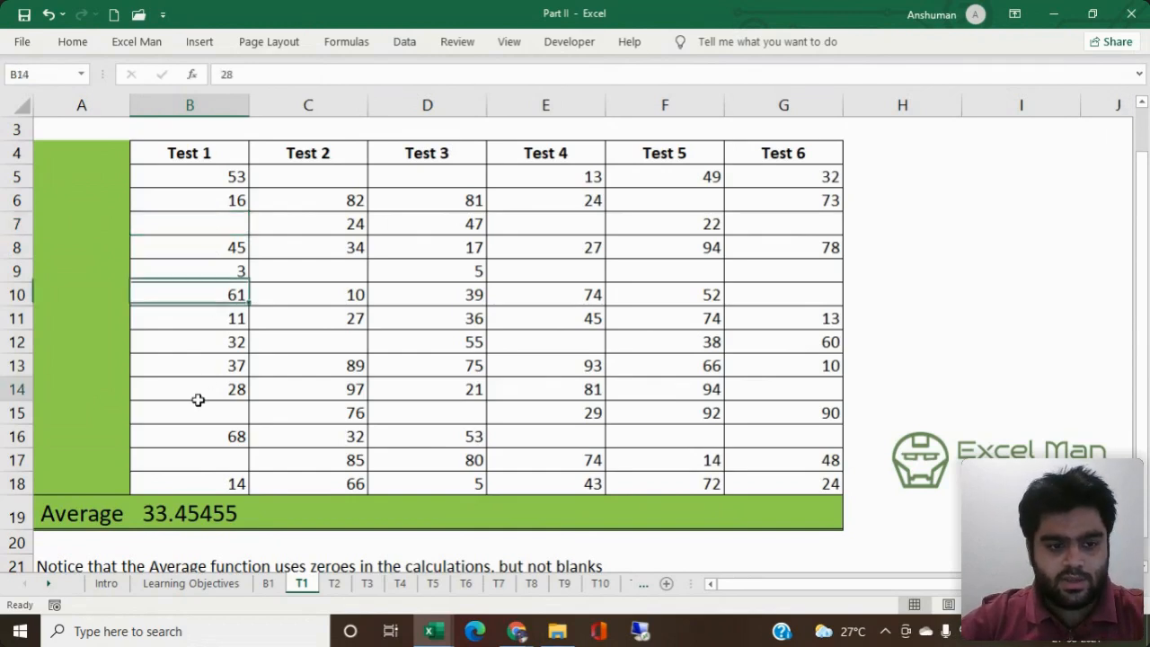
click(197, 410)
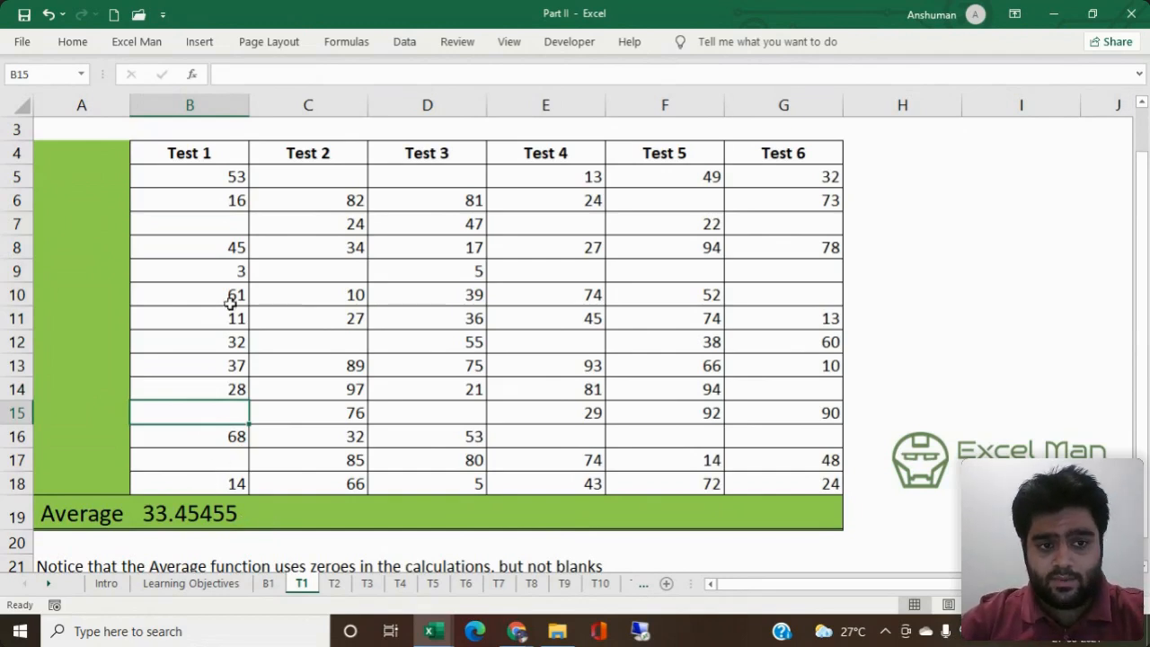
drag(221, 177, 199, 481)
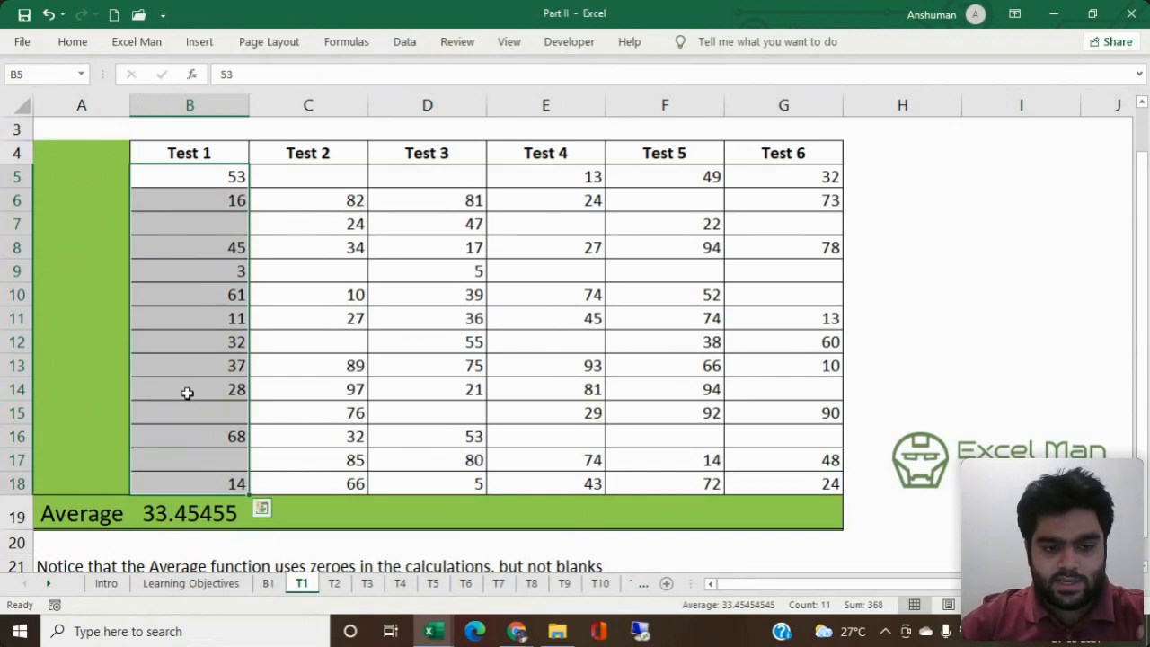
click(185, 503)
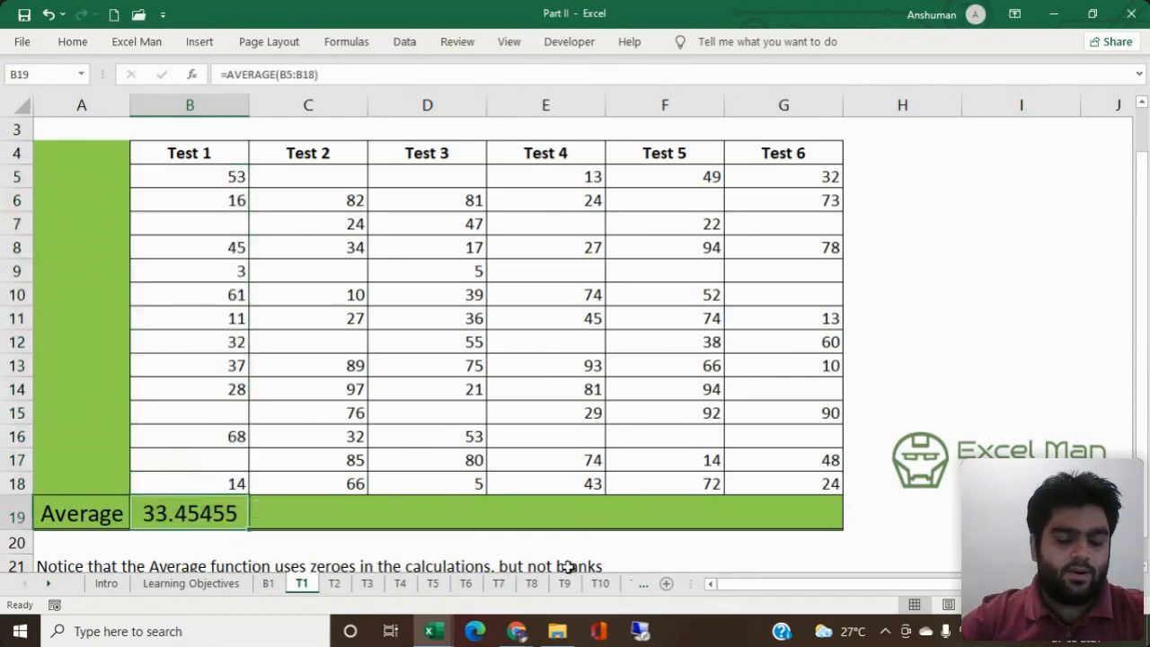
Step: Review the first objective on the Learning Objectives sheet and return to the T1 sheet
click(193, 584)
click(264, 154)
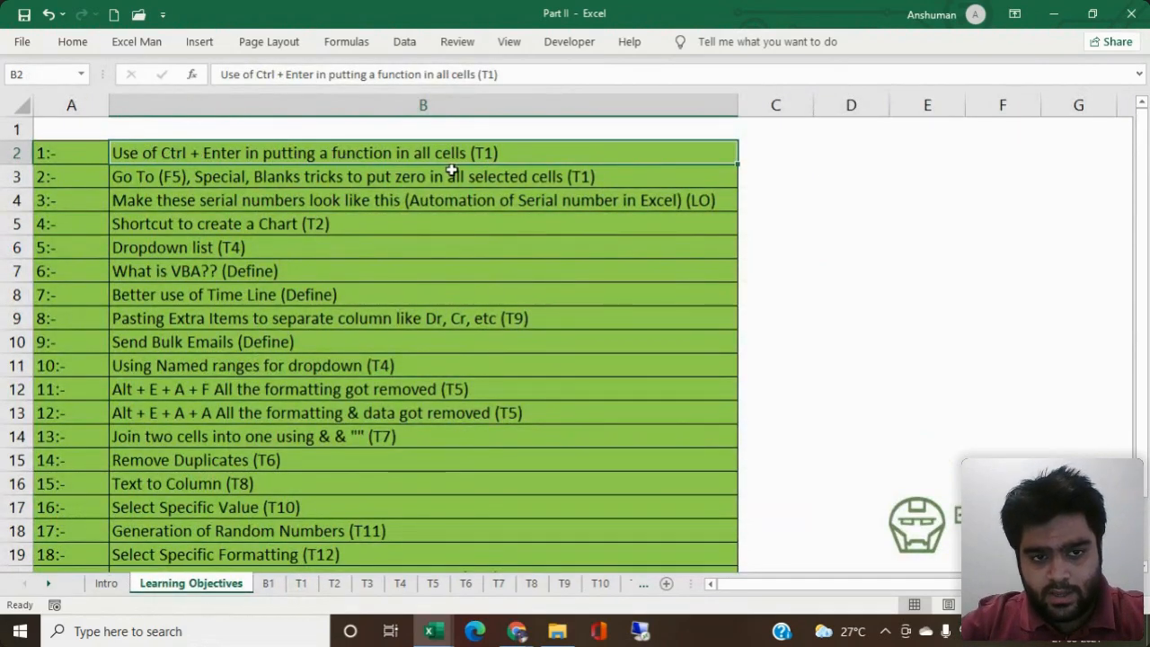
click(301, 583)
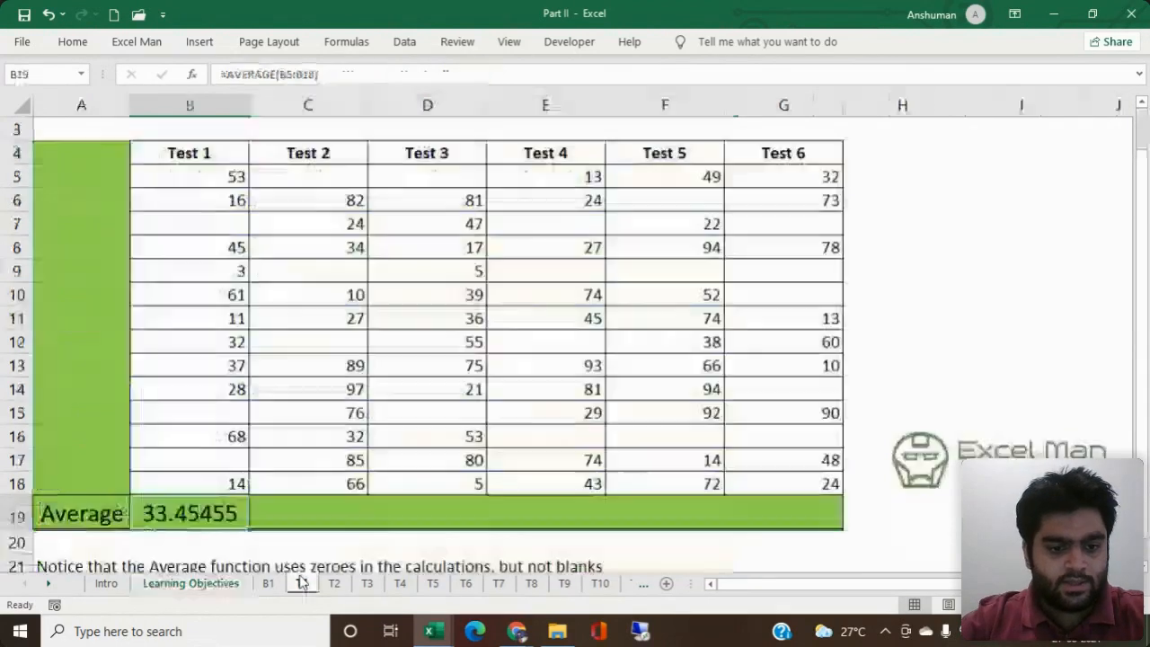
Step: Clear B19 and enter =AVERAGE(B5:B18) into the whole range B19:G19 at once to average Test 1 through Test 6
key(Delete)
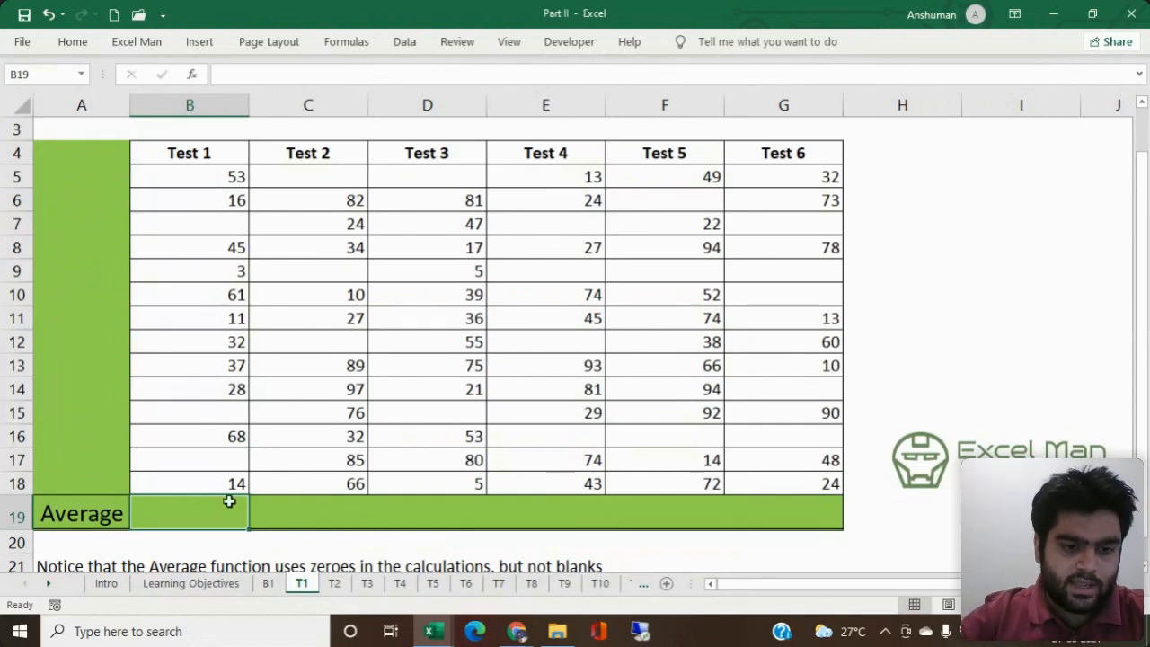
drag(195, 513, 765, 509)
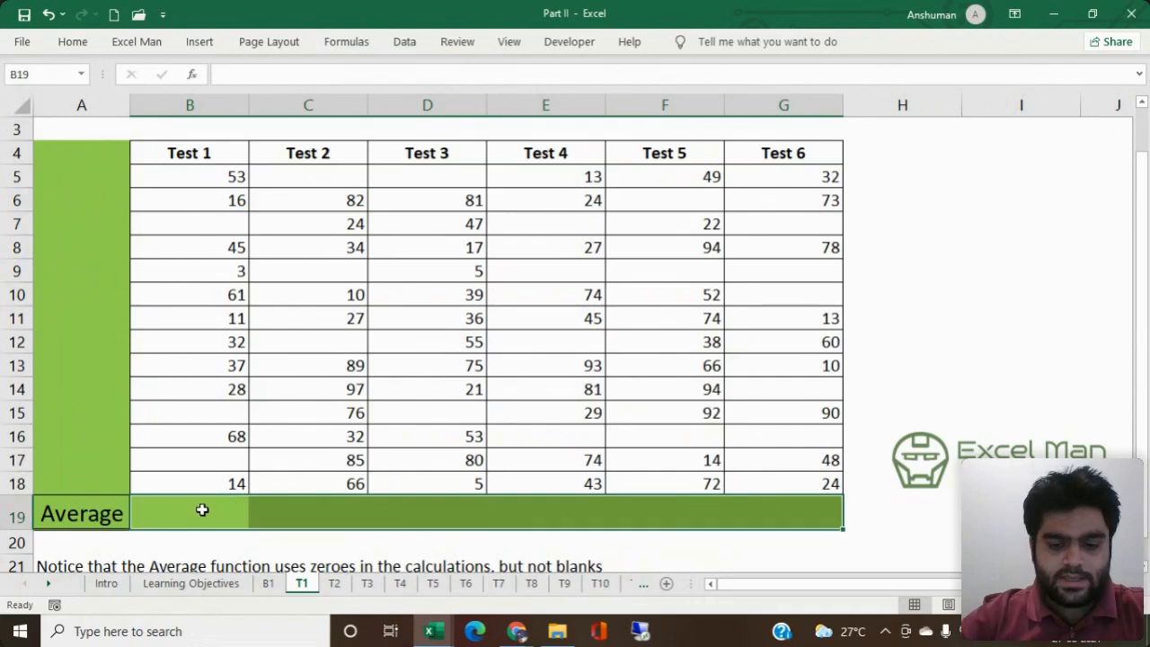
text(=)
text(Aver)
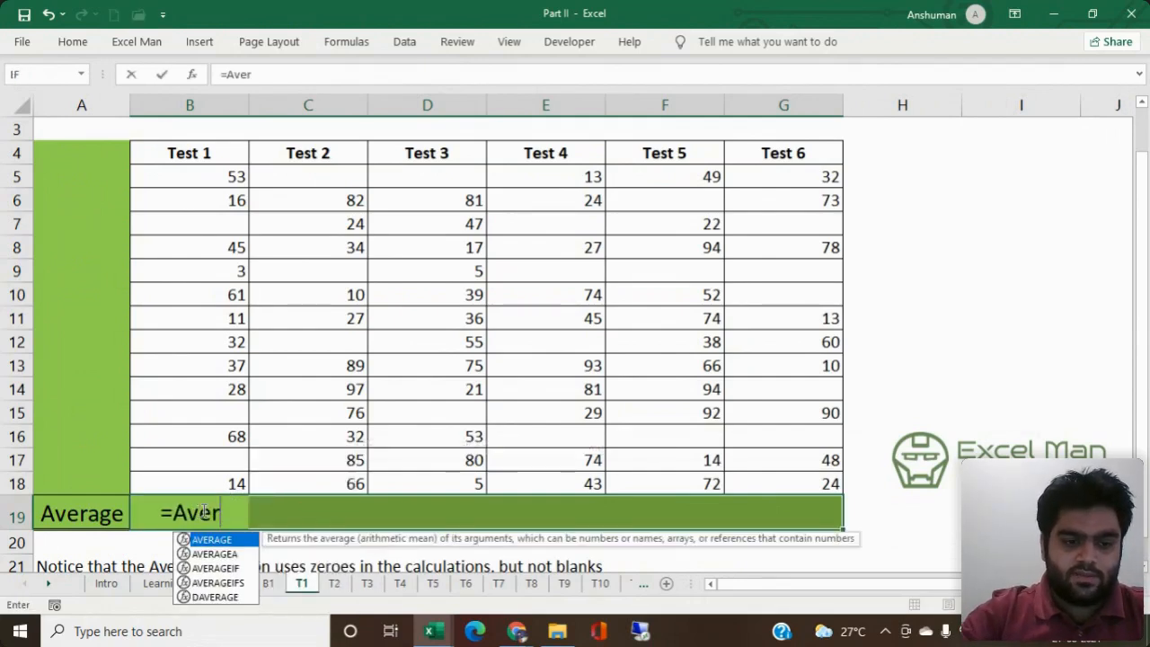
key(Tab)
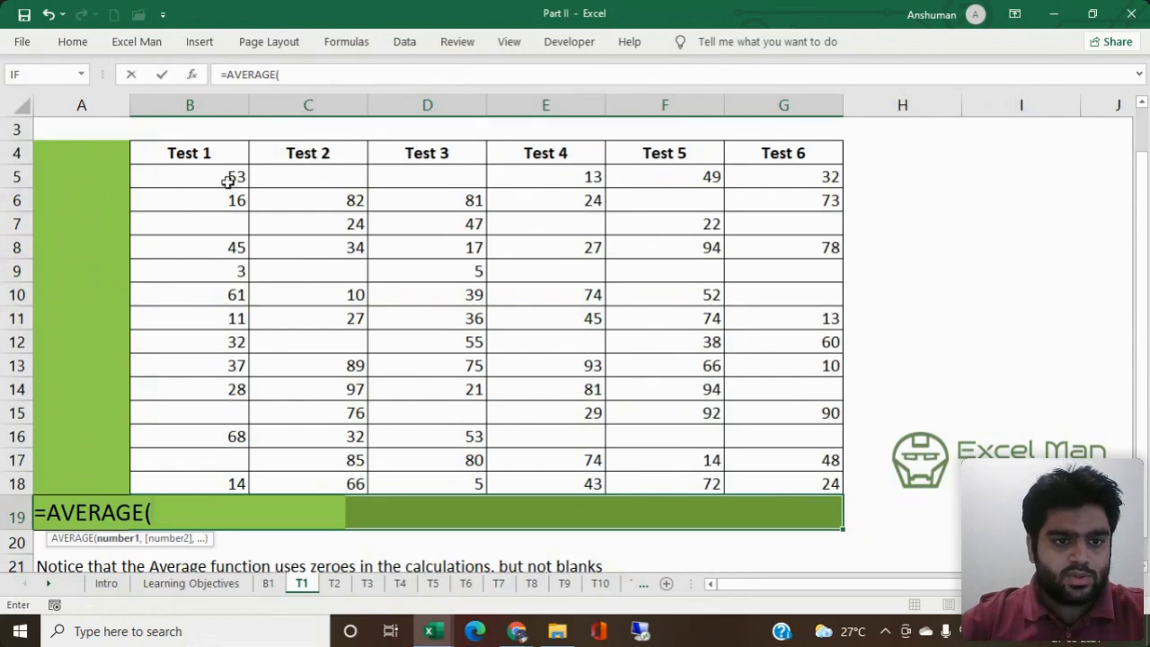
drag(228, 181, 203, 482)
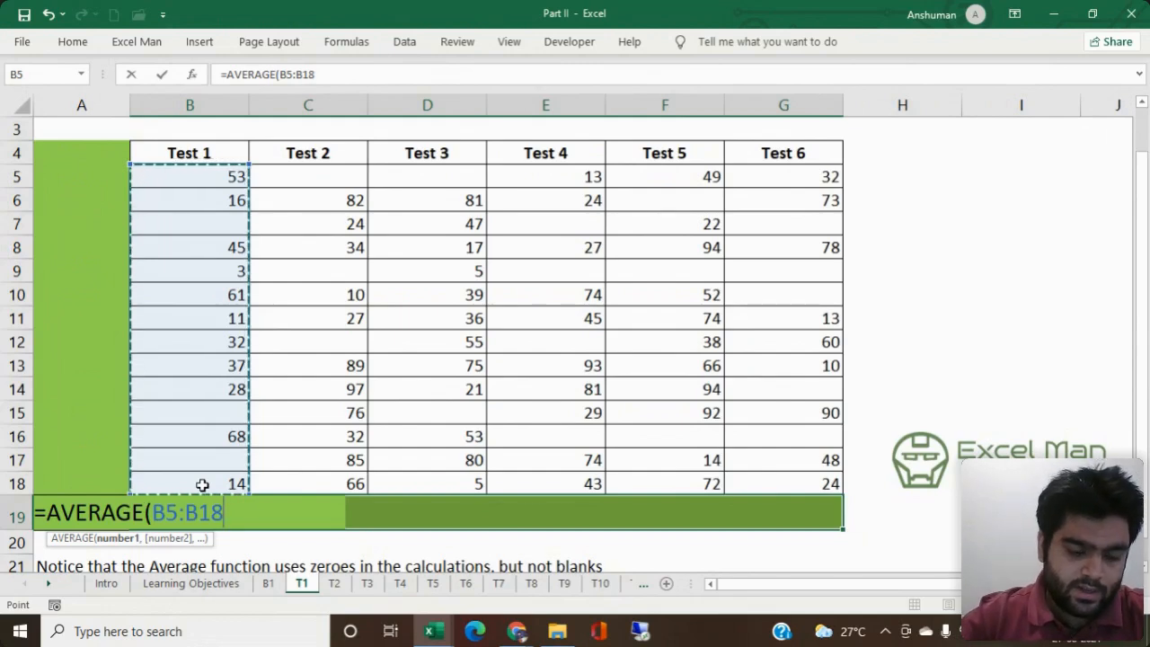
key(ctrl+Return)
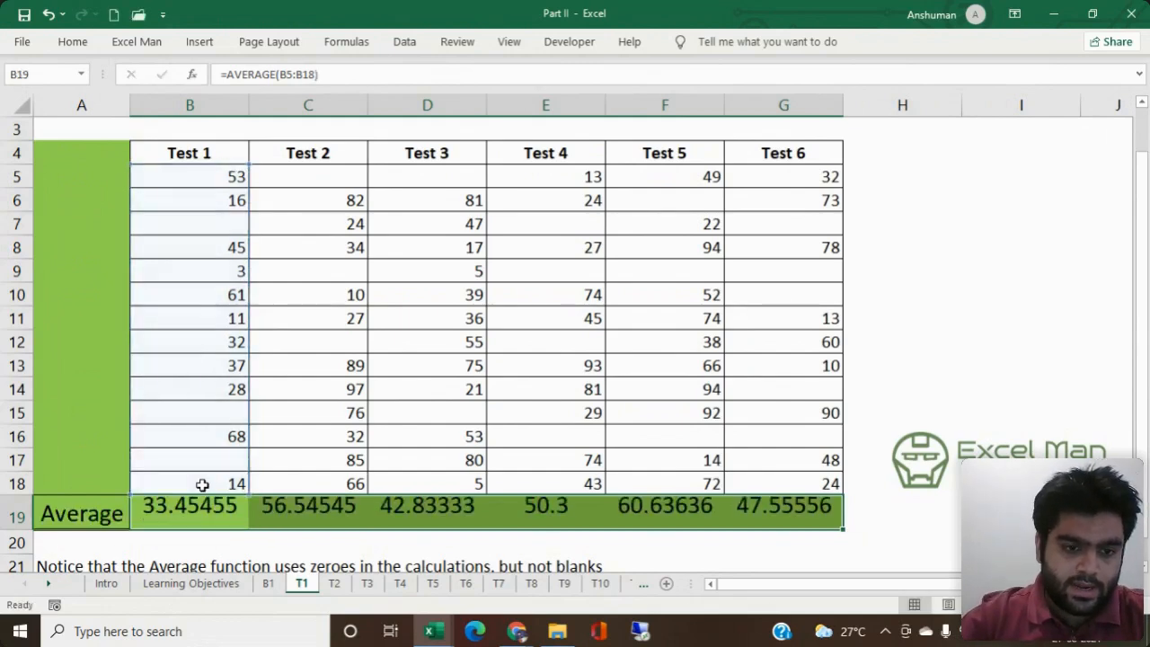
Step: Check the Test 1 average in B19 against the blank cells B7, B15 and B17
click(190, 513)
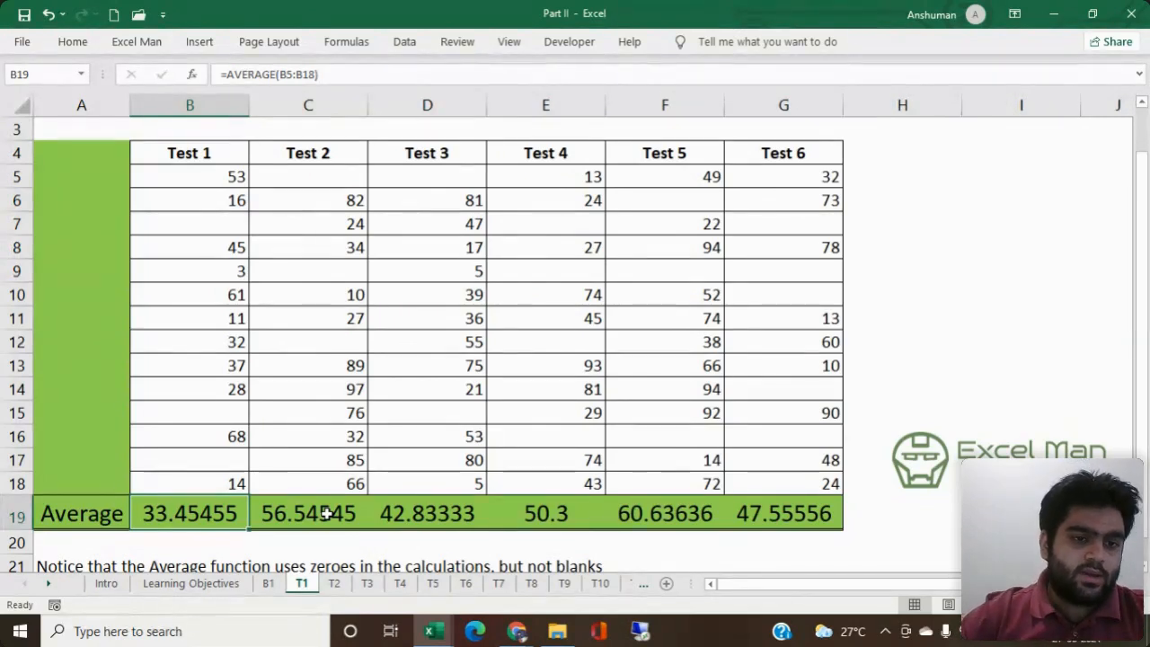
click(236, 222)
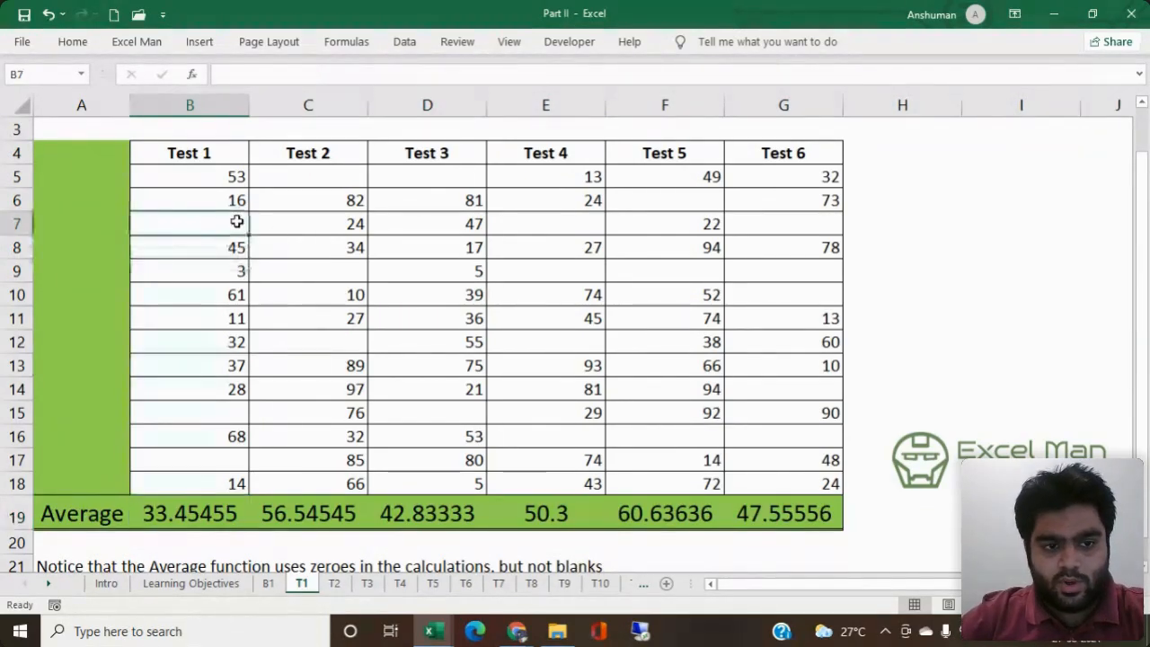
click(190, 411)
click(190, 460)
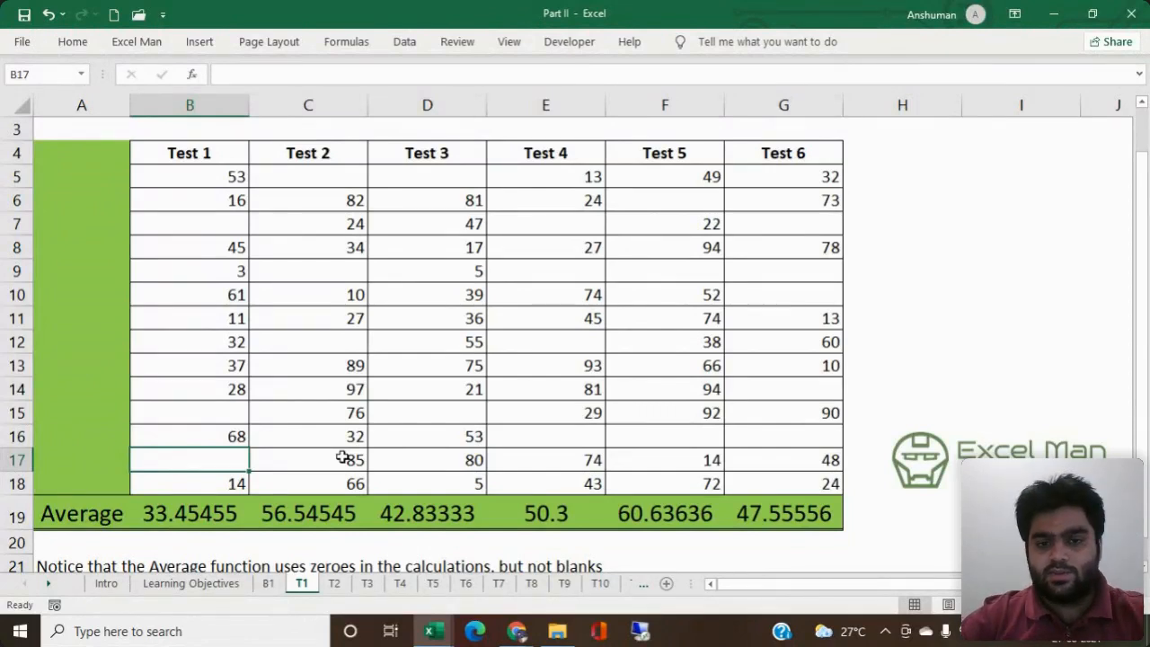
Step: Try 0 in the blank Test 1 cell B7, undo the entry and recheck the average in B19
click(222, 231)
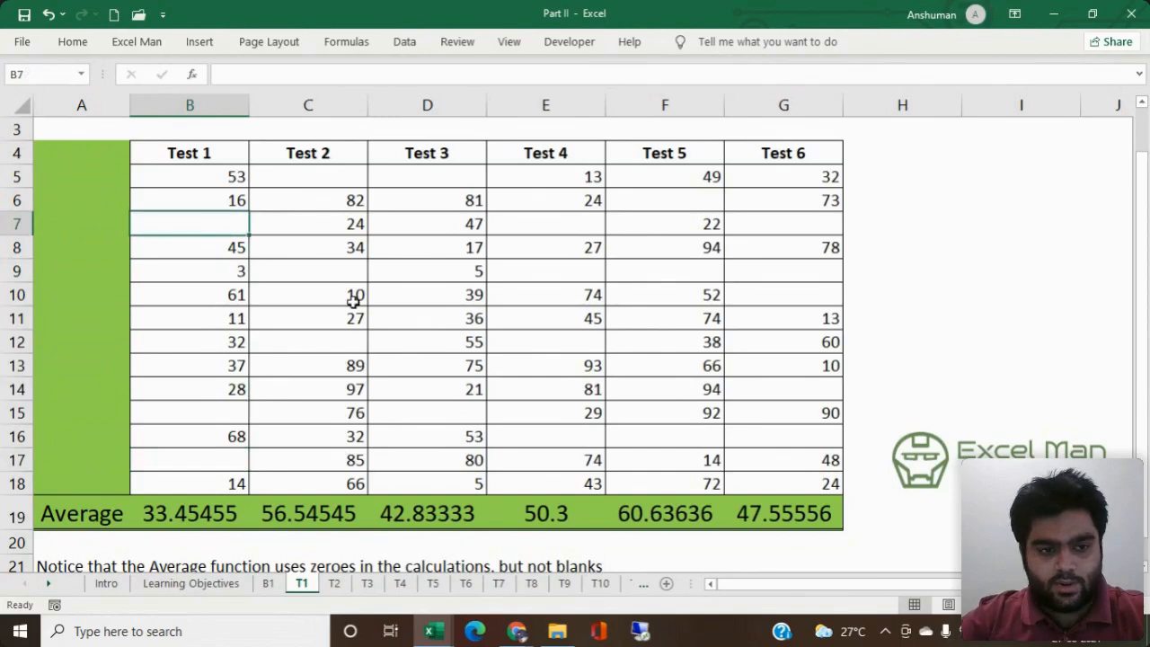
text(0)
key(Return)
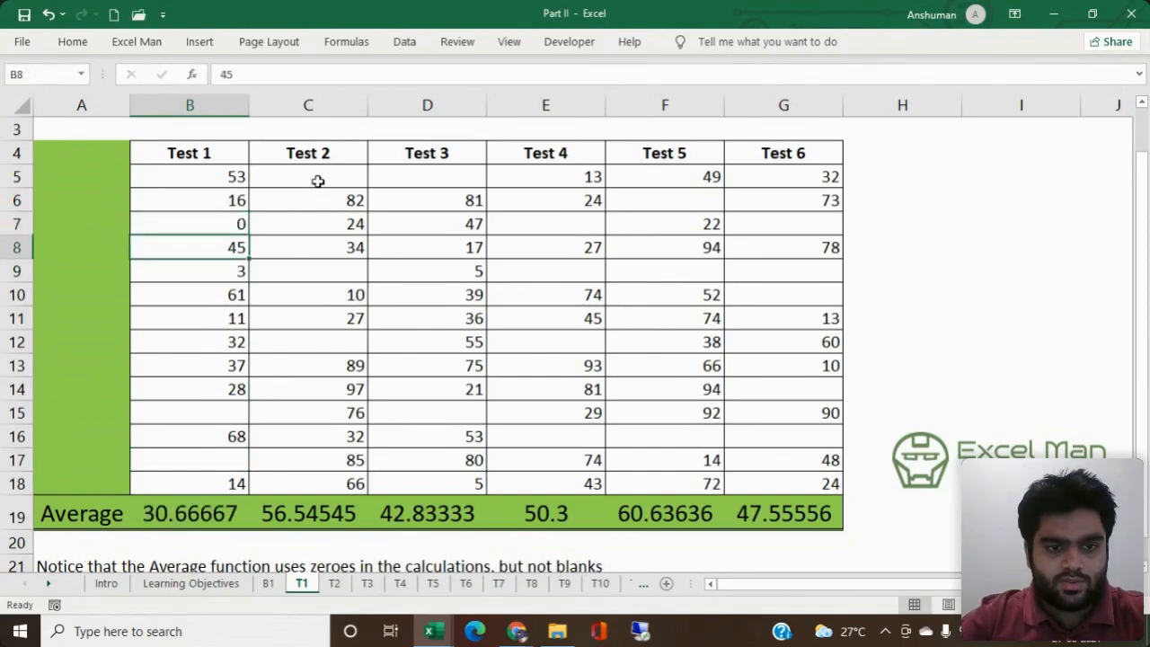
key(ctrl+z)
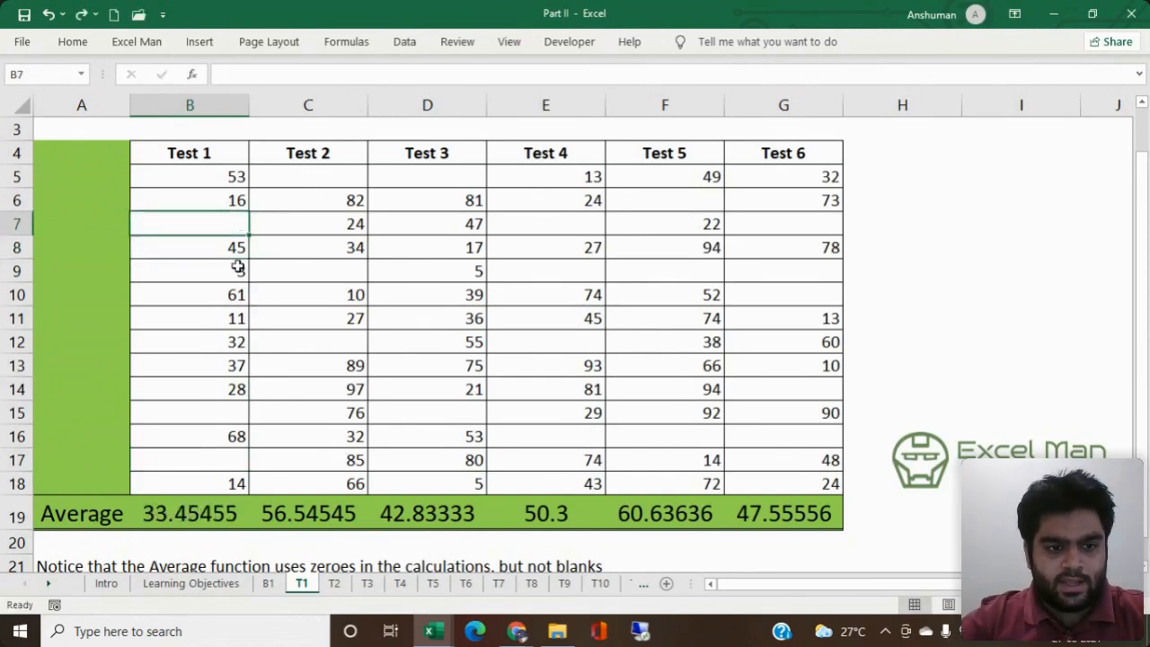
click(172, 515)
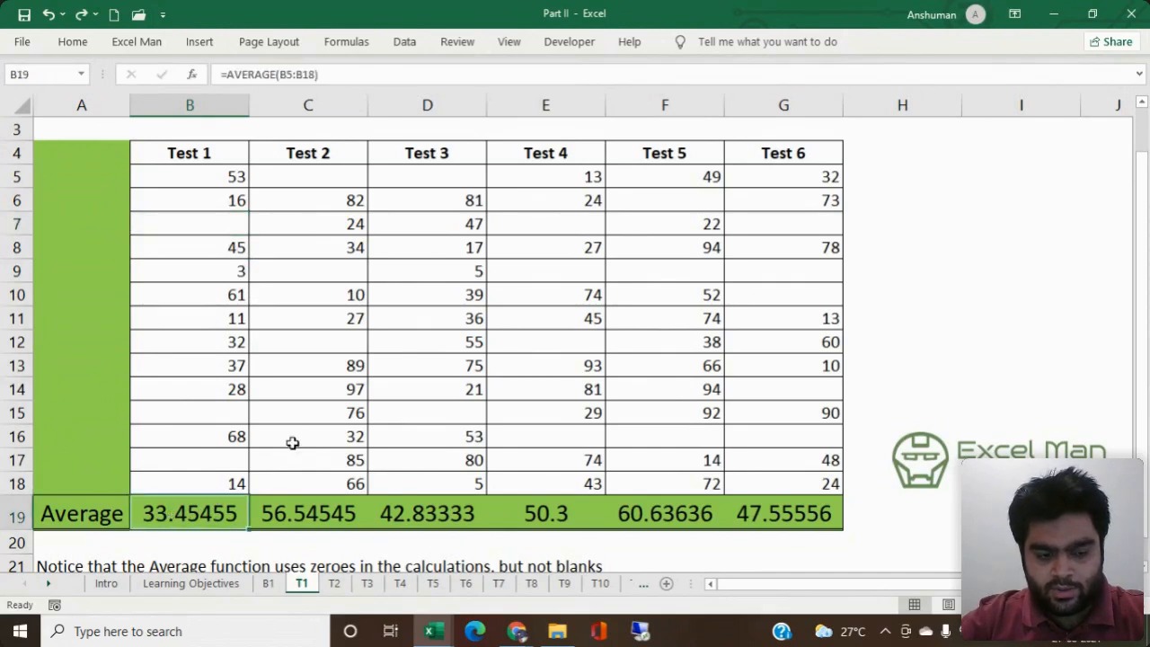
Step: Enter 0 in B7 again, compare its effect on the Test 1 average in B19, and remove the zero
click(217, 224)
text(0)
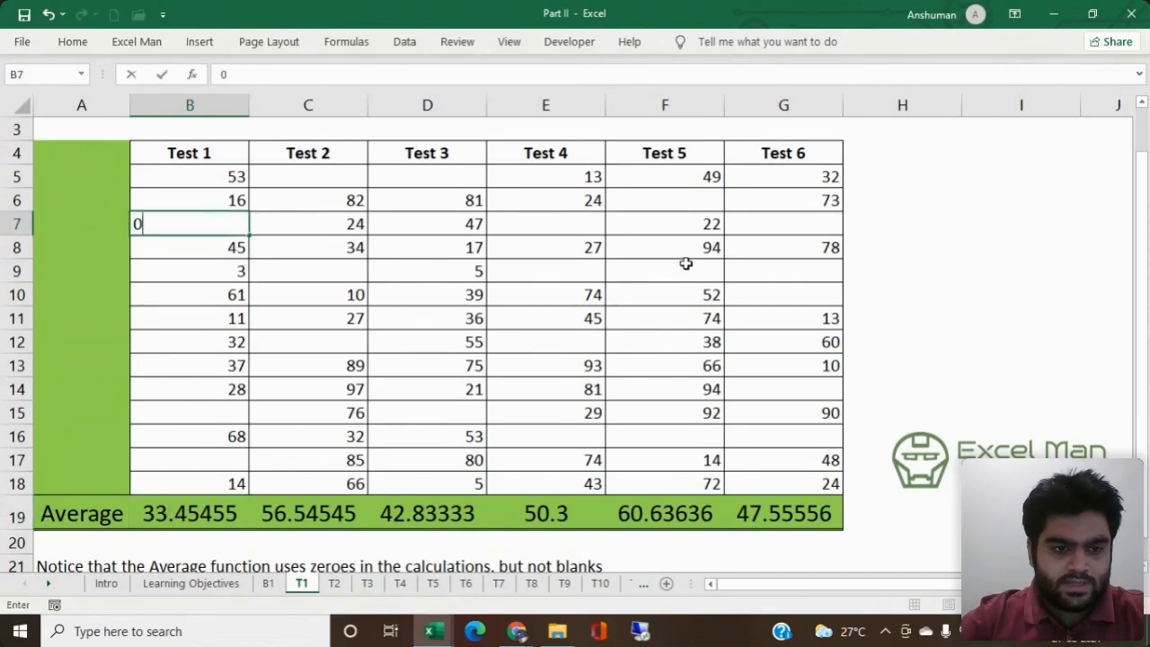
key(Return)
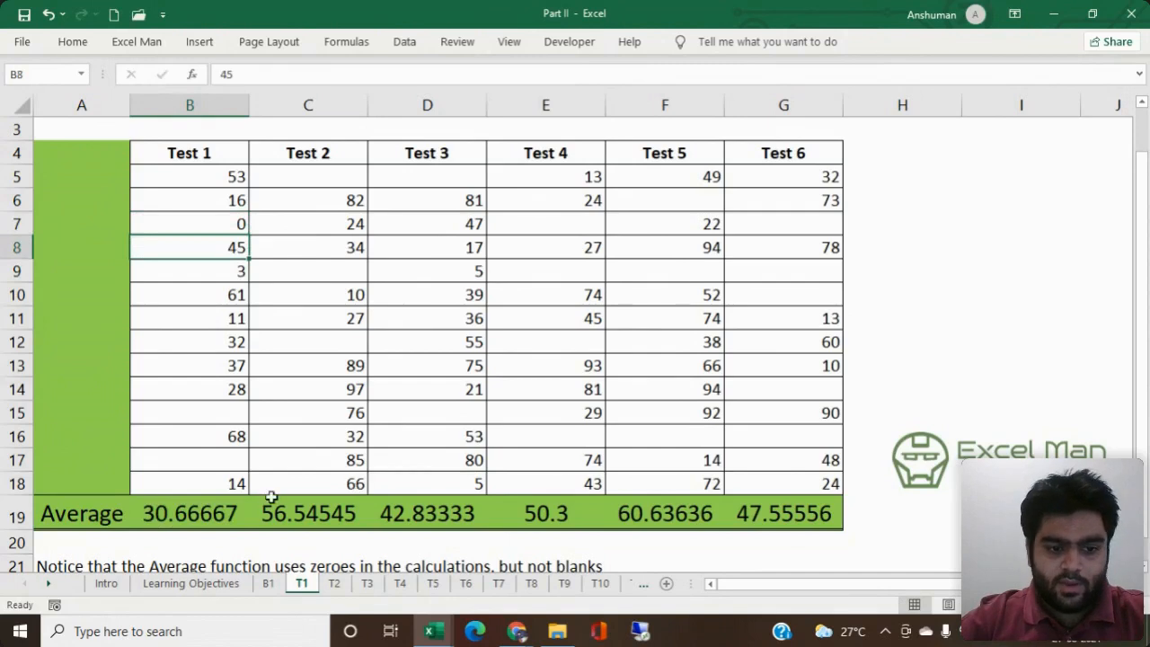
click(227, 510)
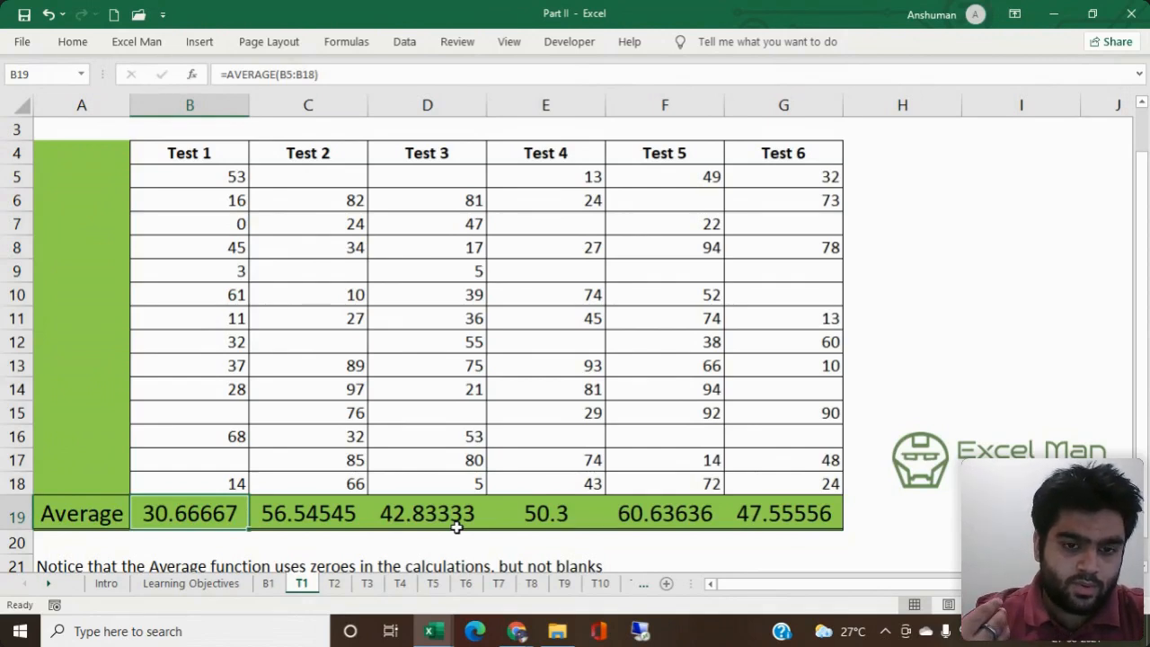
click(199, 223)
key(Delete)
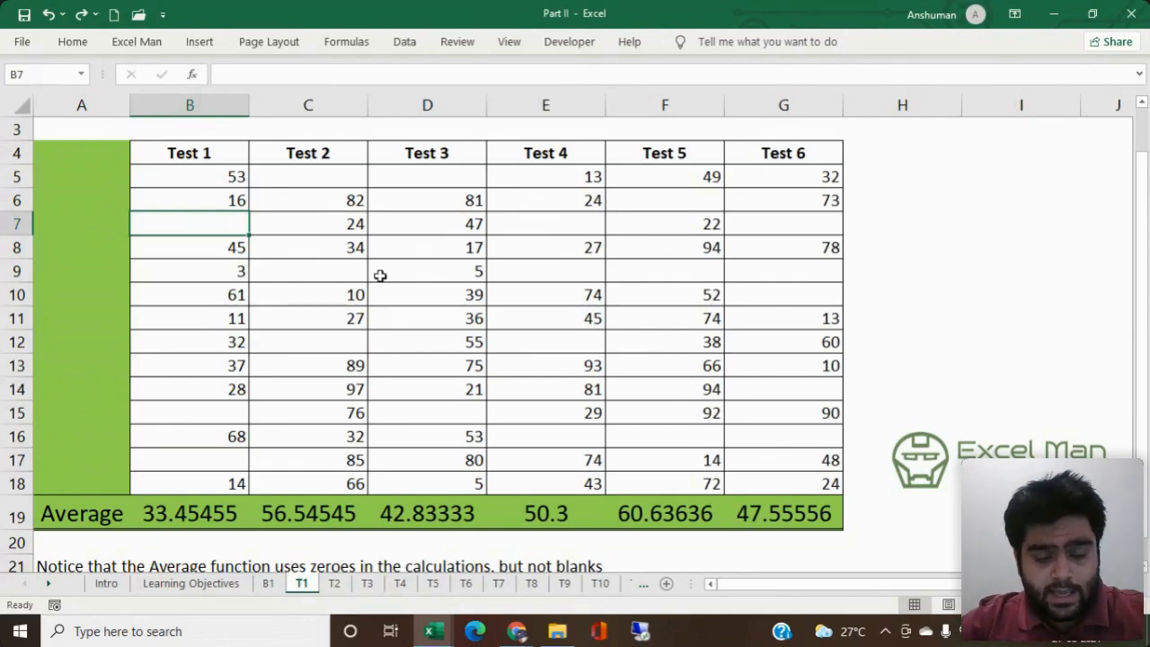
Step: Use Go To Special to select the blank cells within B4:G18 and fill them all with 0 at once
drag(167, 153, 790, 480)
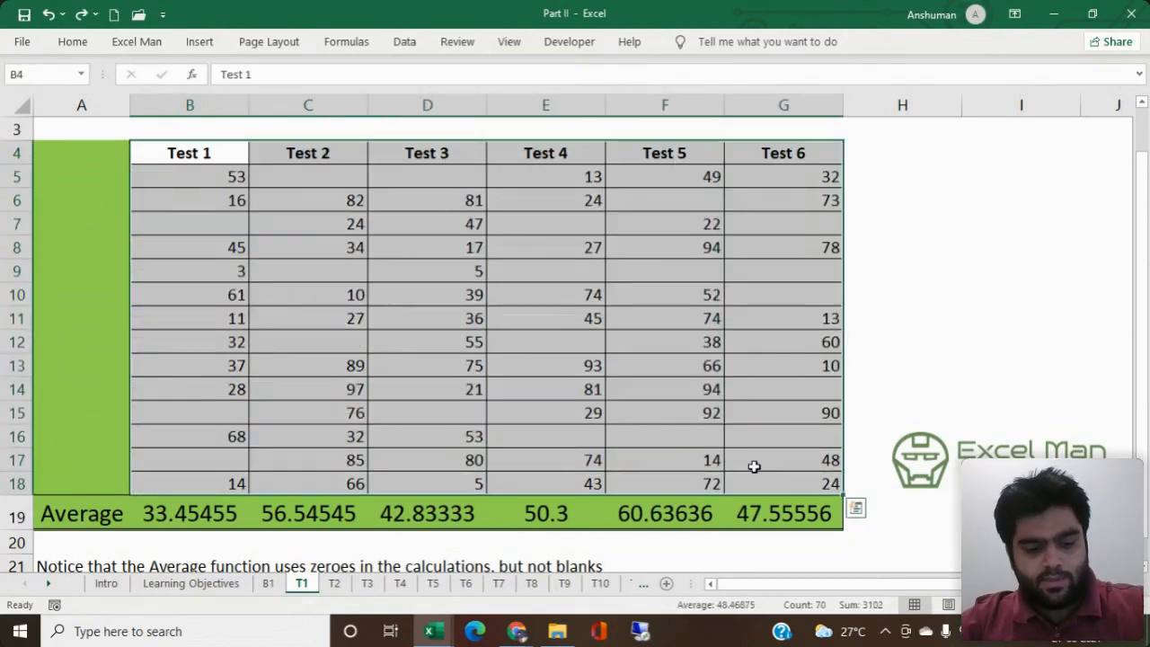
key(F5)
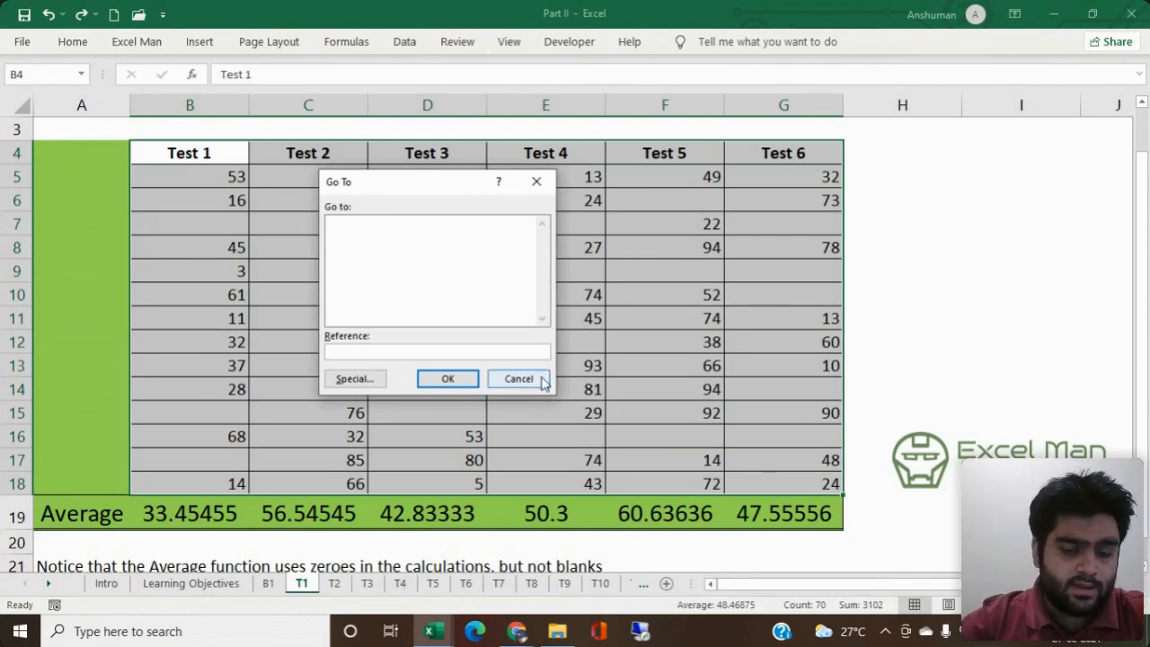
click(374, 382)
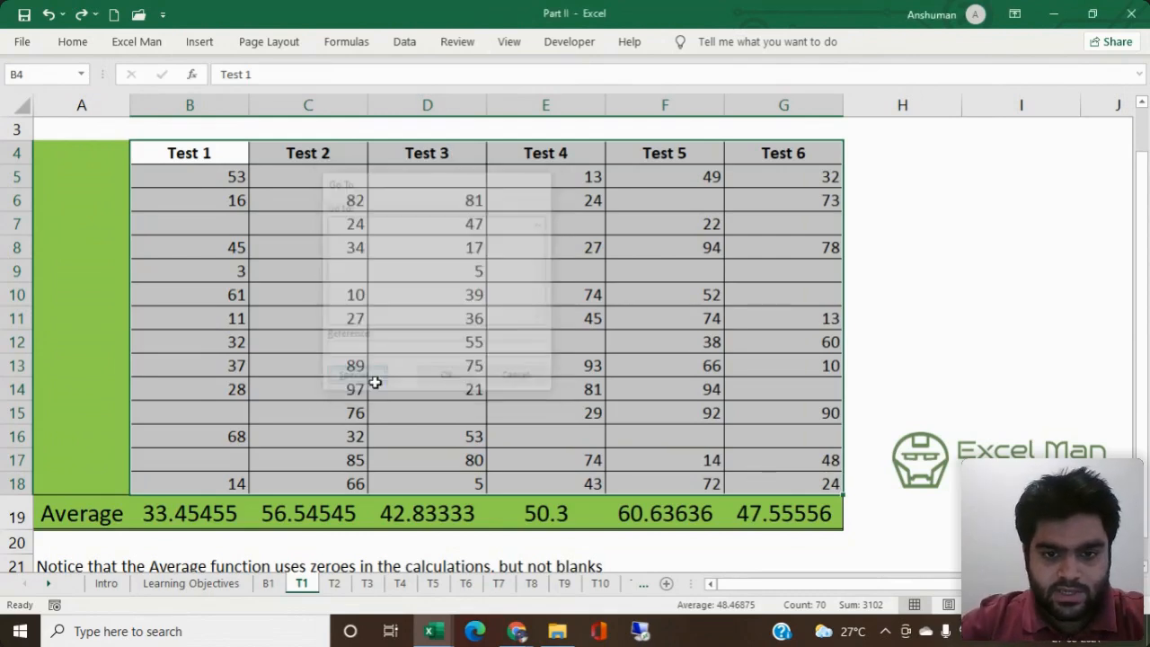
click(325, 310)
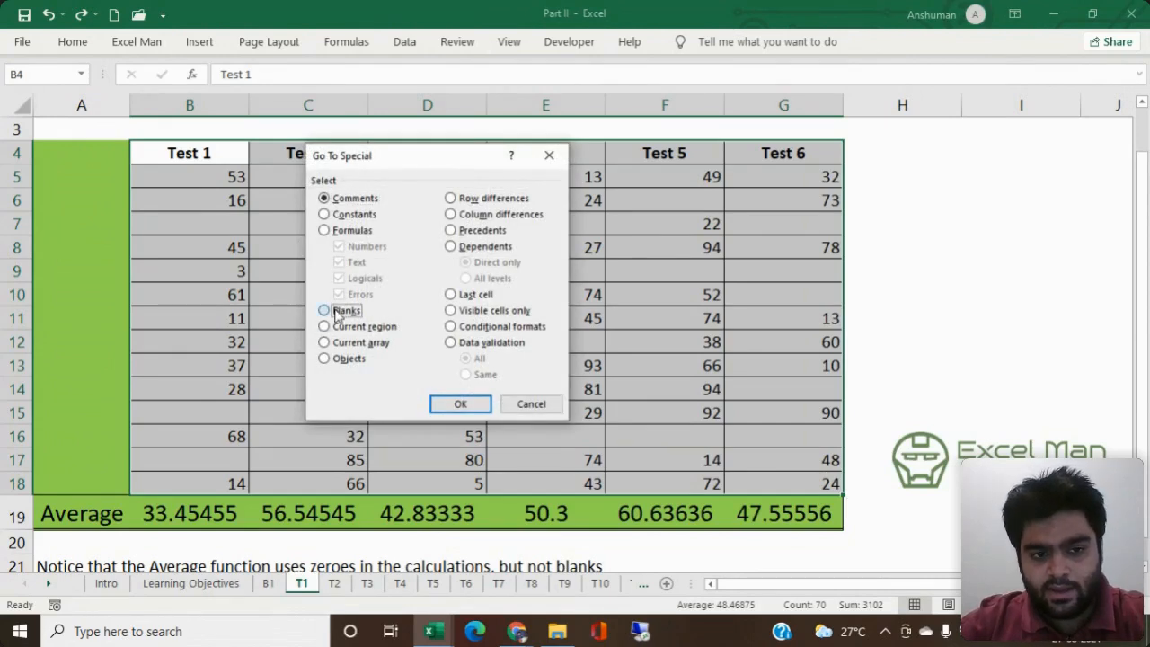
click(458, 405)
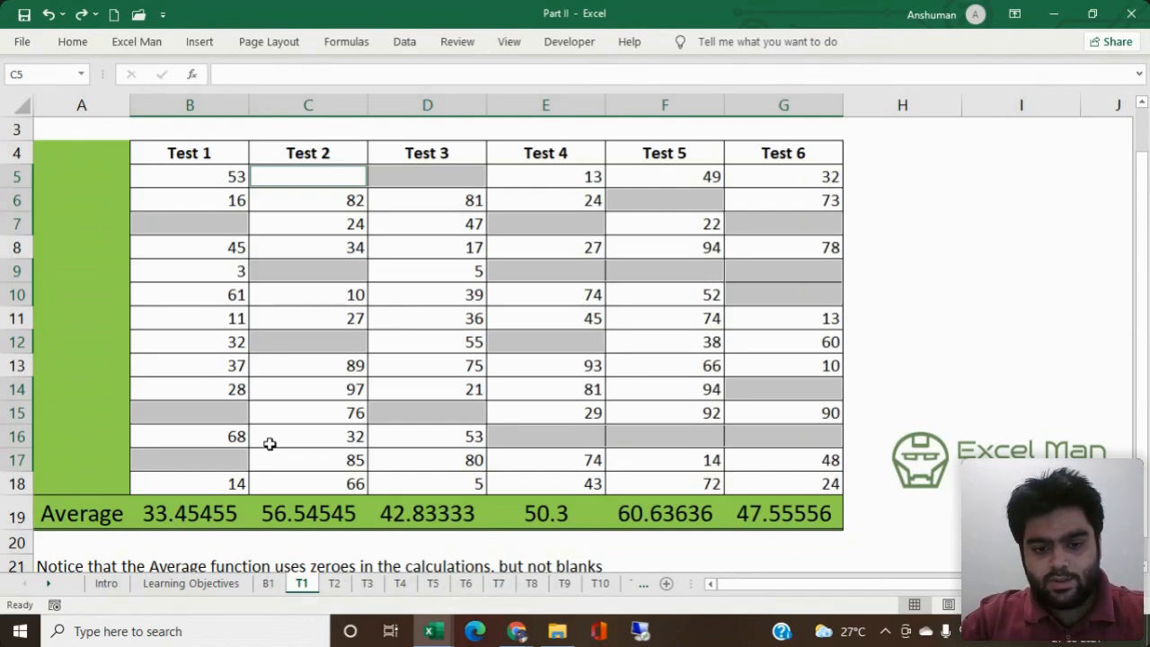
text(0)
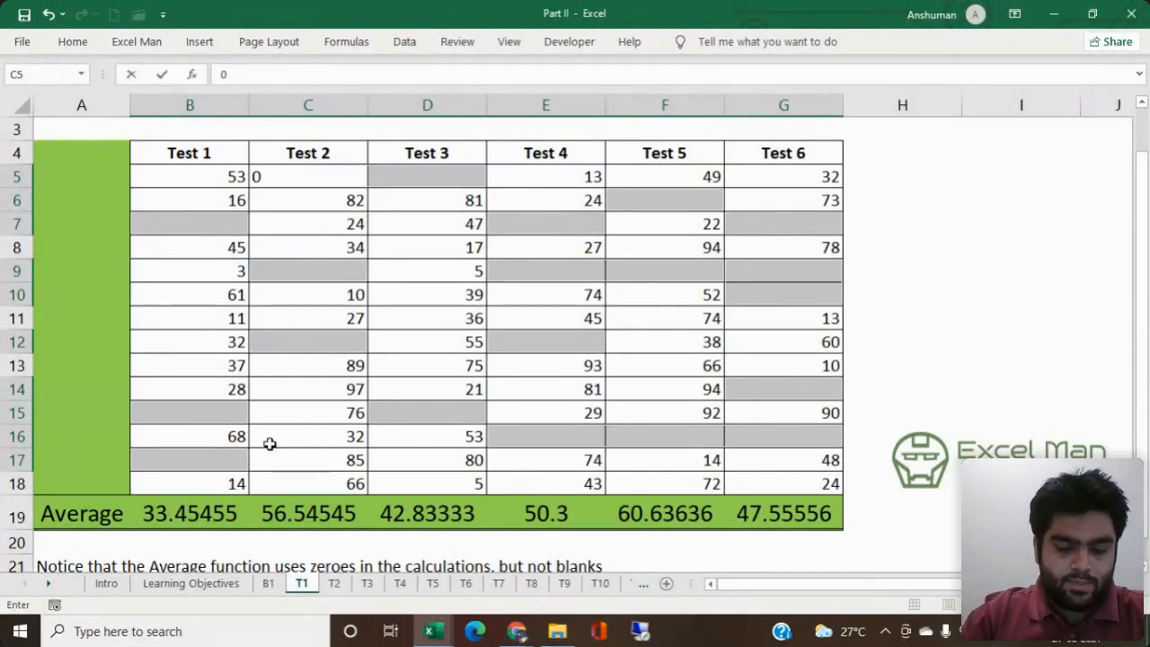
key(ctrl+Return)
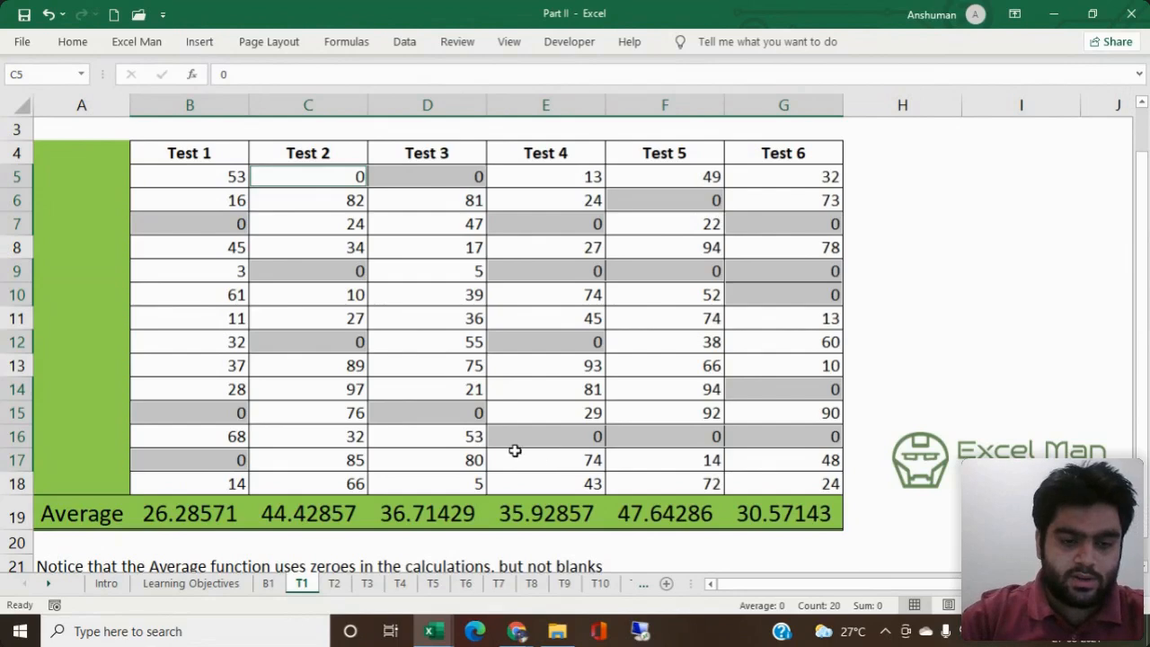
click(406, 408)
Step: Open the Learning Objectives sheet and review the first three objectives in rows 2 to 4
click(188, 585)
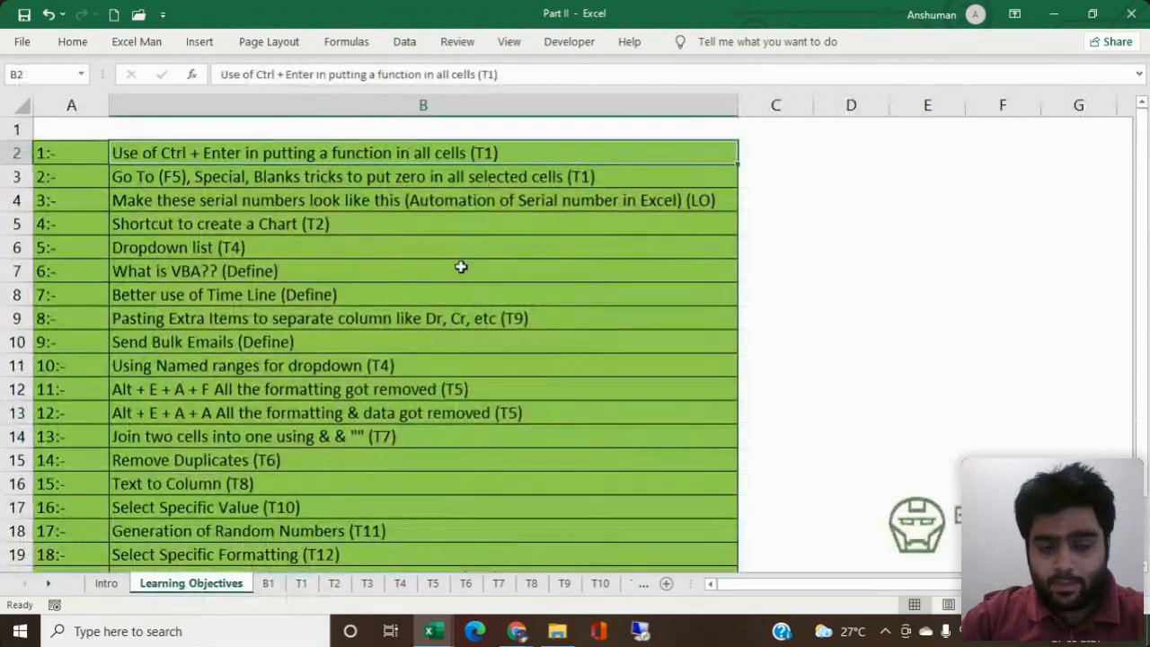
click(16, 153)
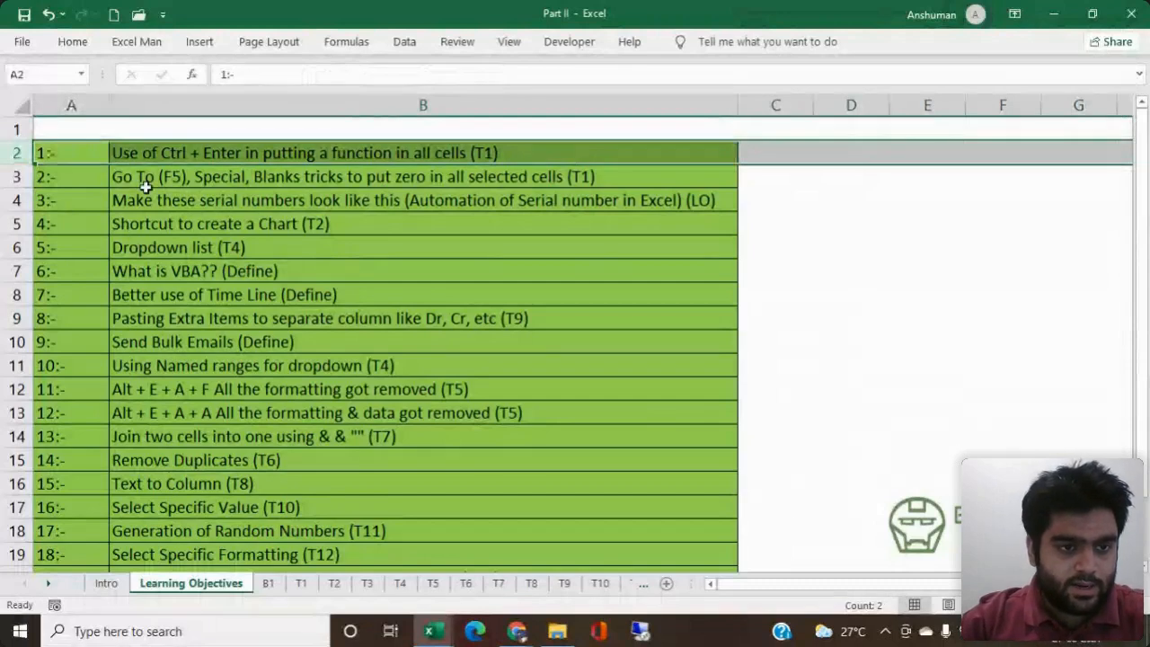
click(18, 177)
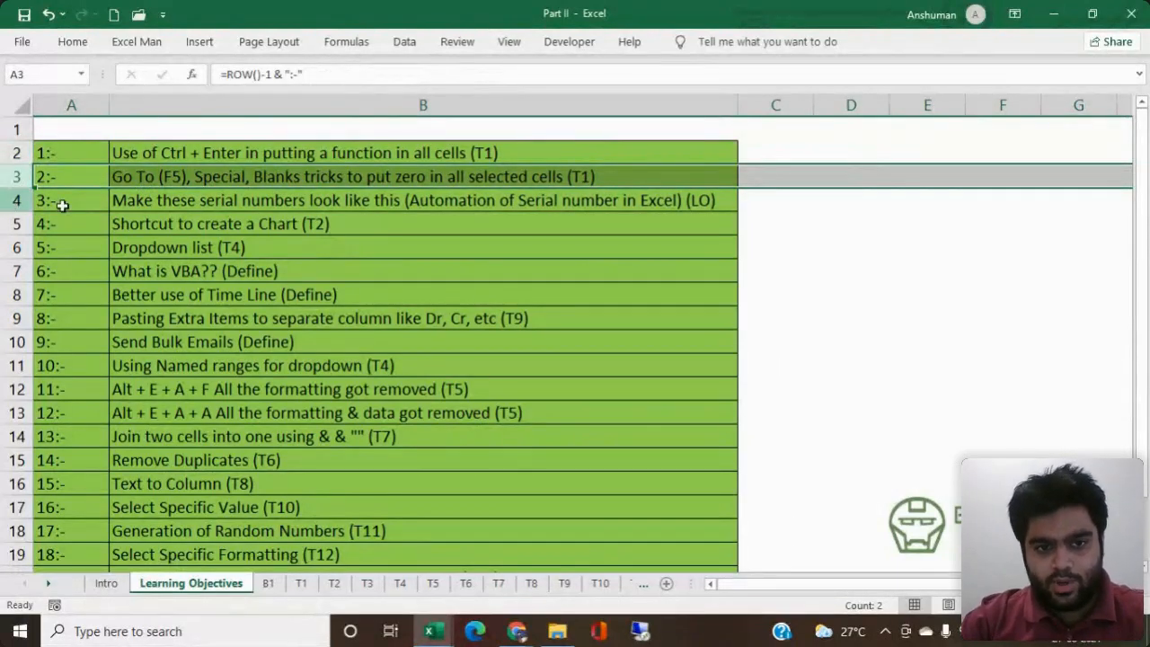
click(247, 199)
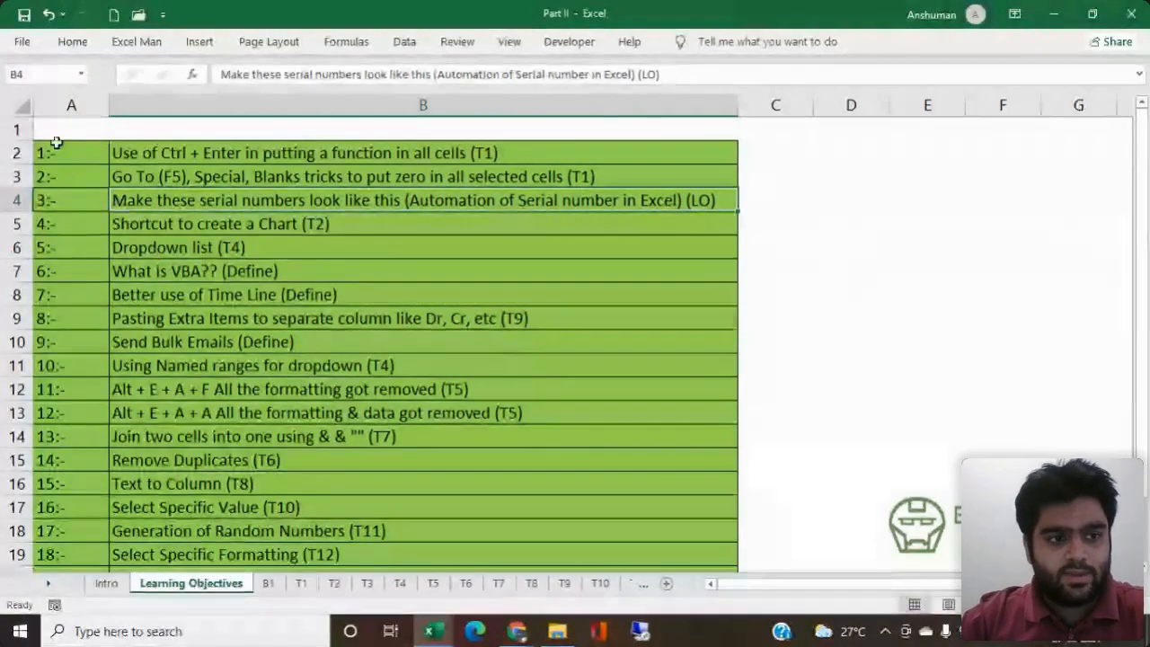
Step: Examine the serial numbers in column A and the formula behind the one in A3, including its relation to header row 1
drag(50, 151, 36, 460)
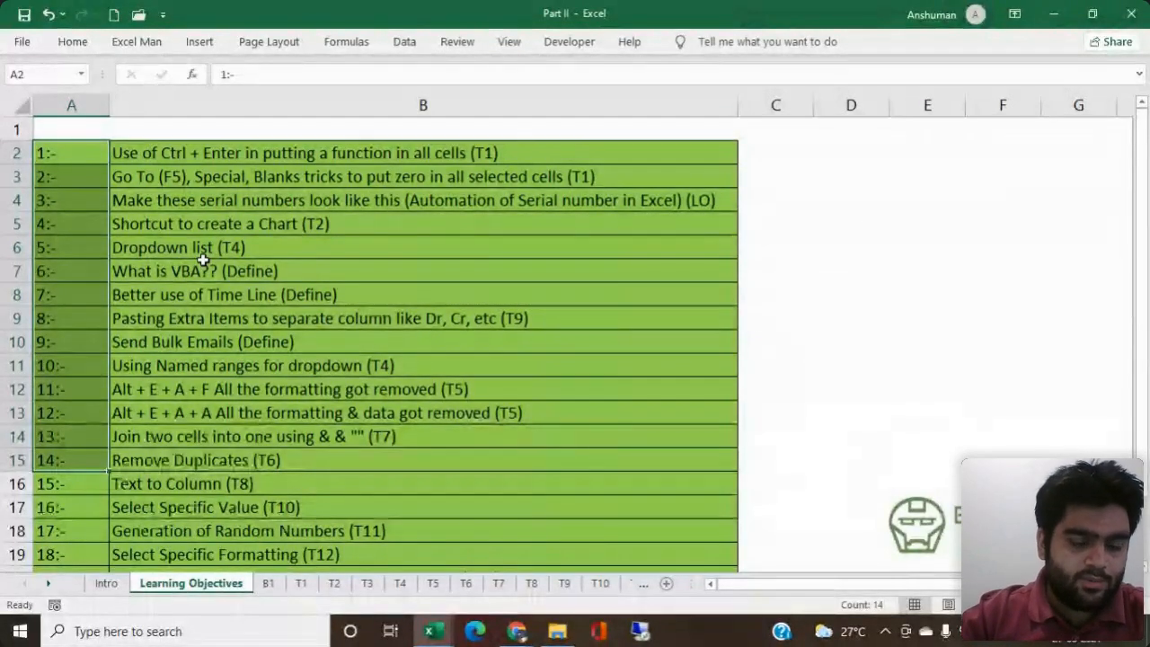
click(203, 201)
click(55, 151)
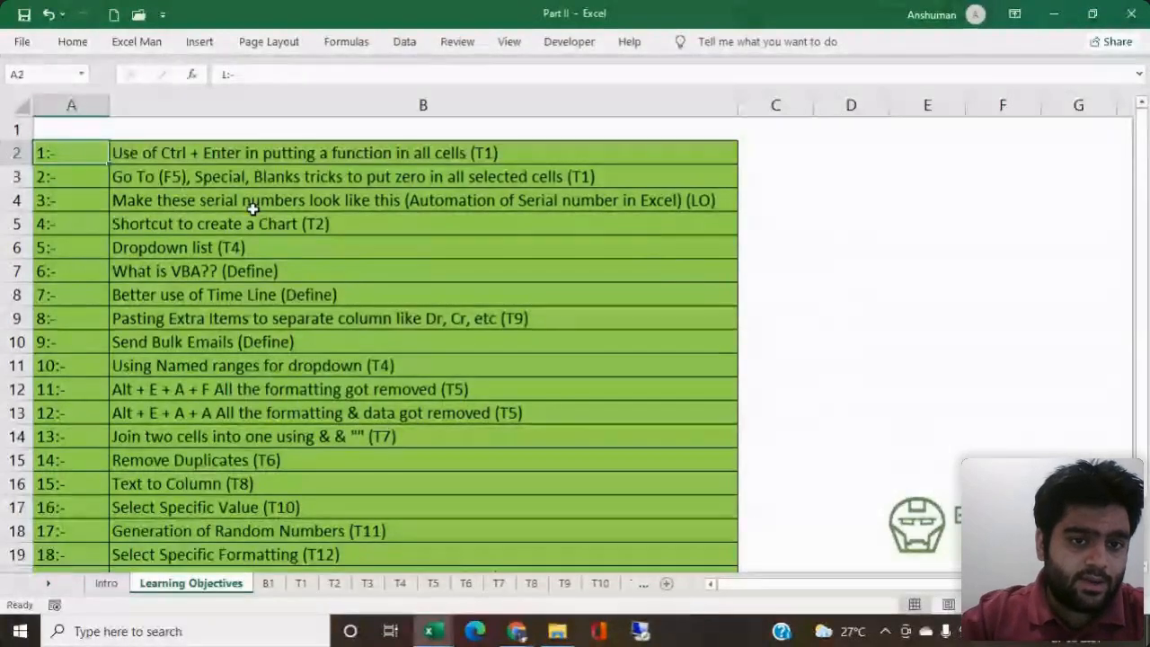
click(79, 176)
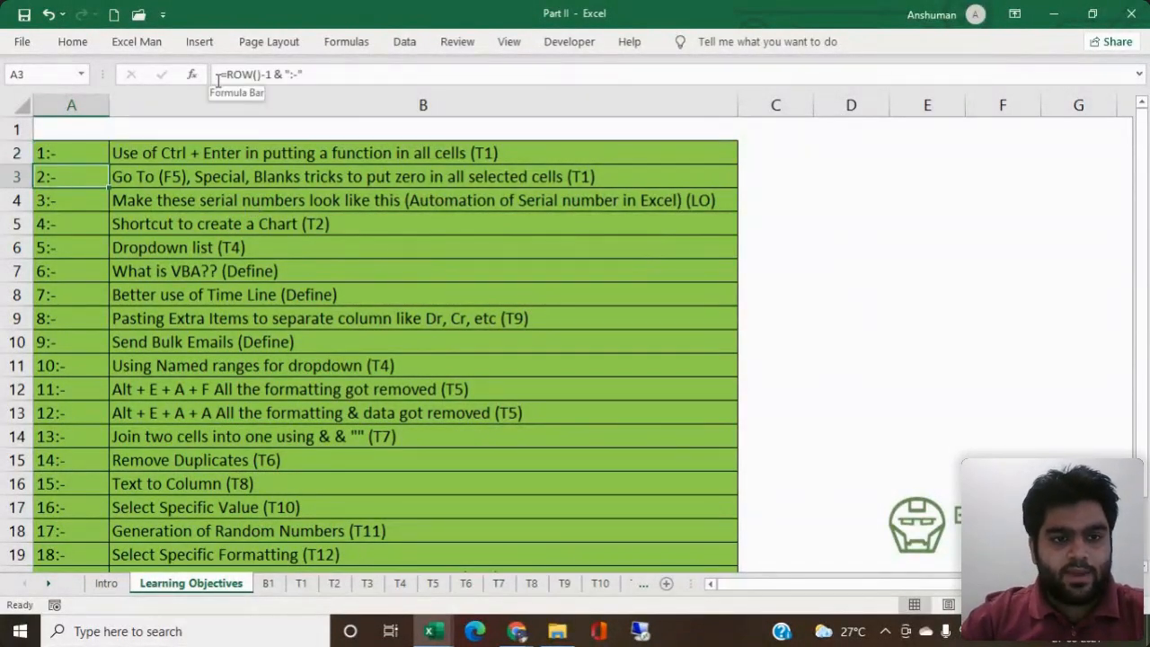
drag(221, 76, 342, 80)
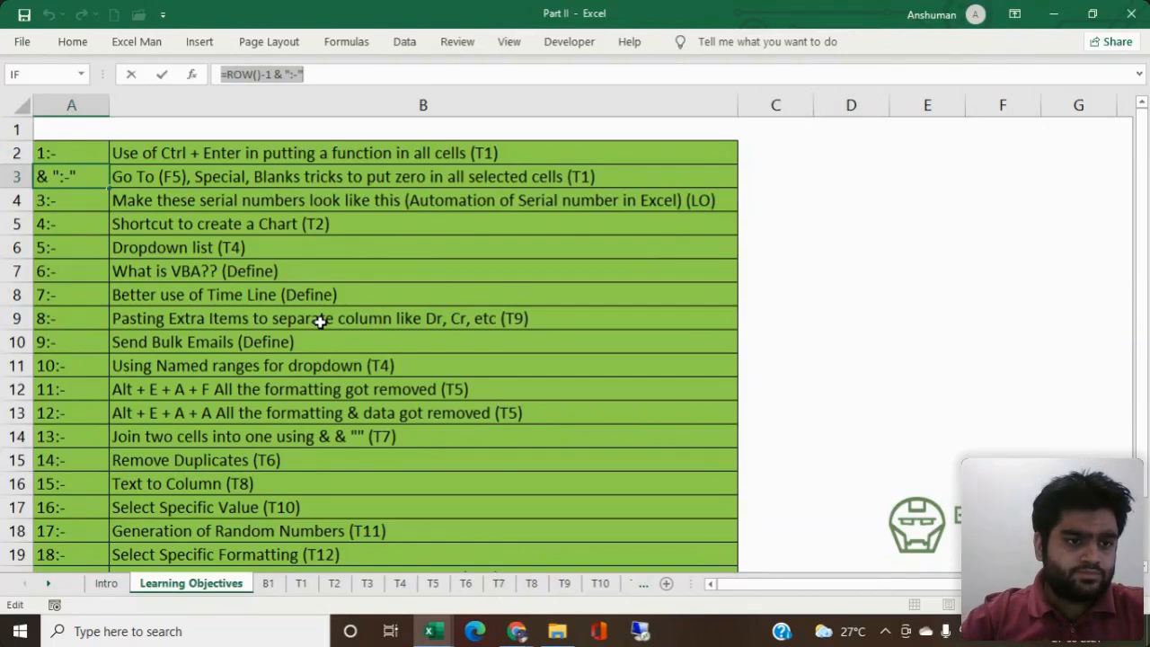
key(Escape)
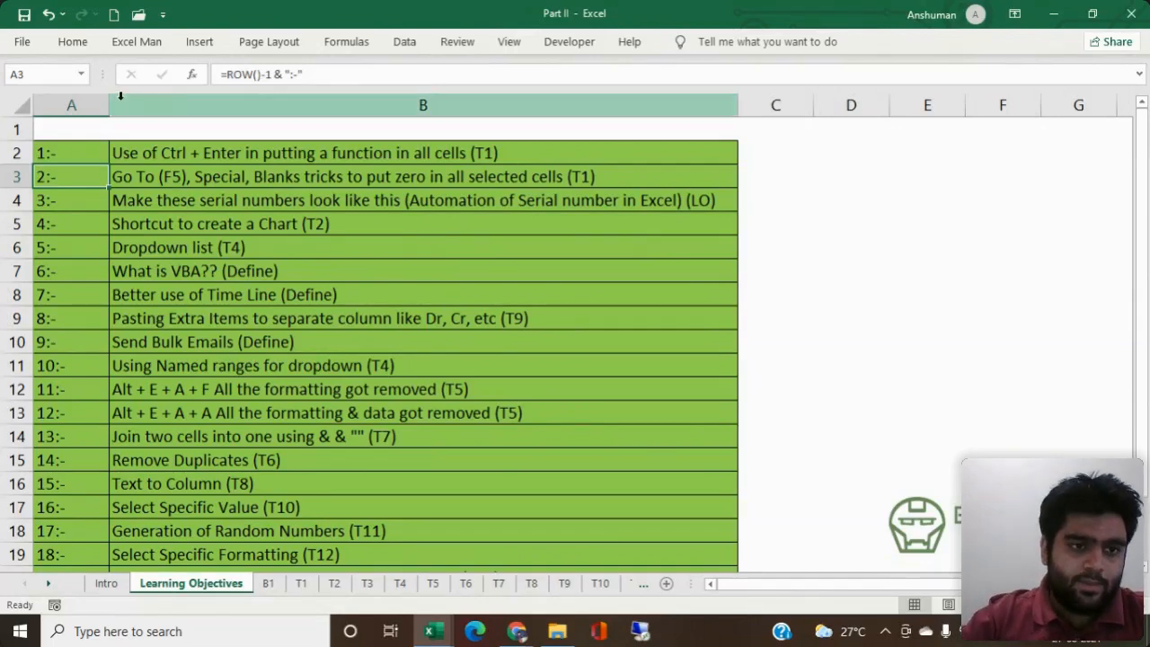
click(16, 129)
click(154, 199)
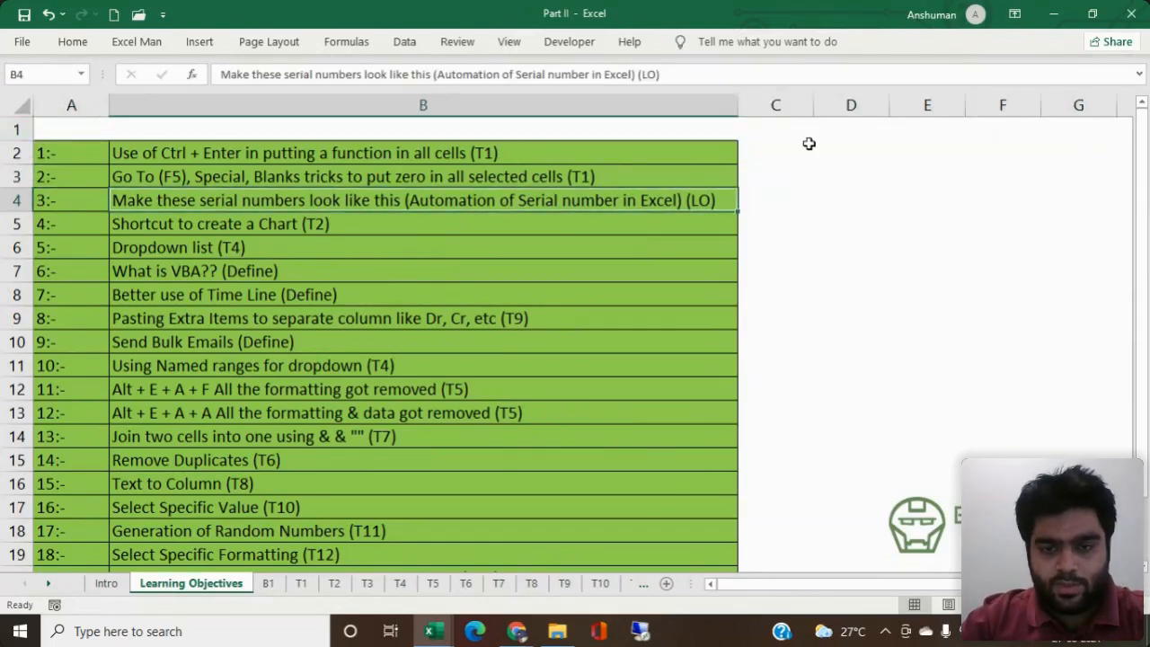
Step: Enter the formula =ROW(C6) in cell D2
click(836, 156)
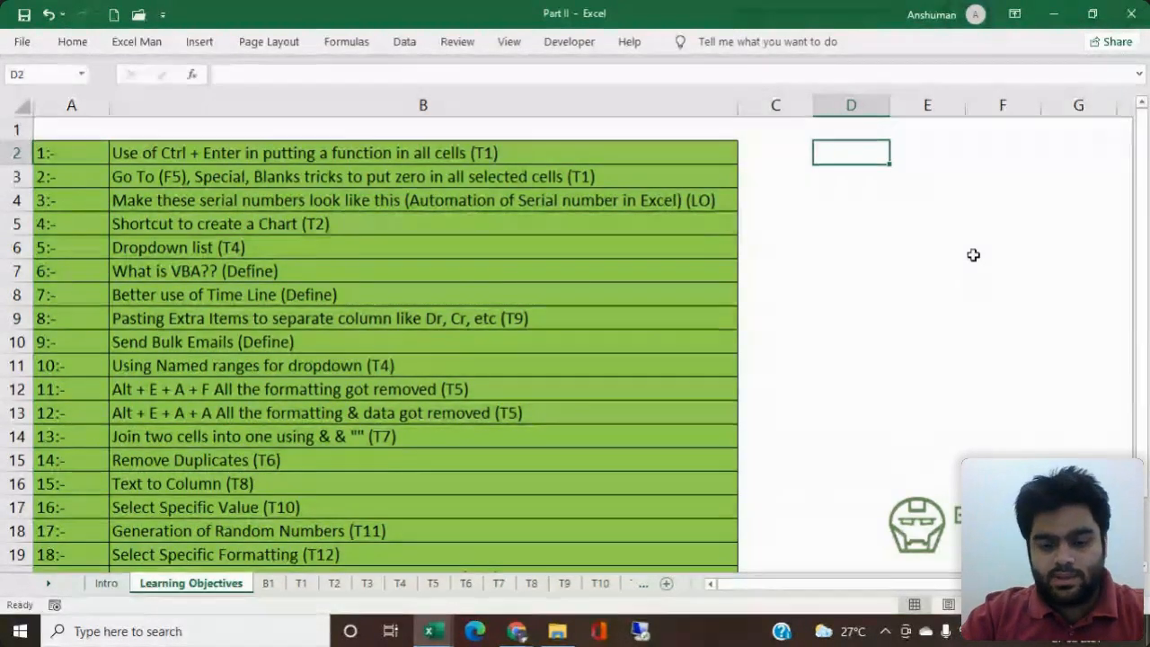
text(=Row)
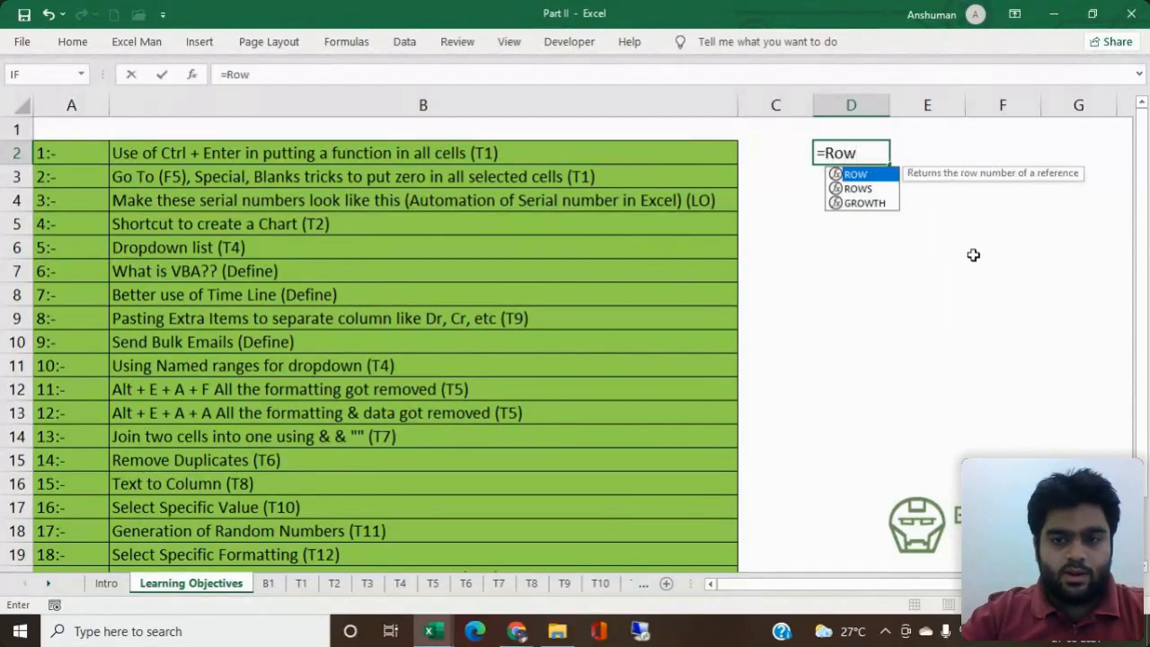
key(Tab)
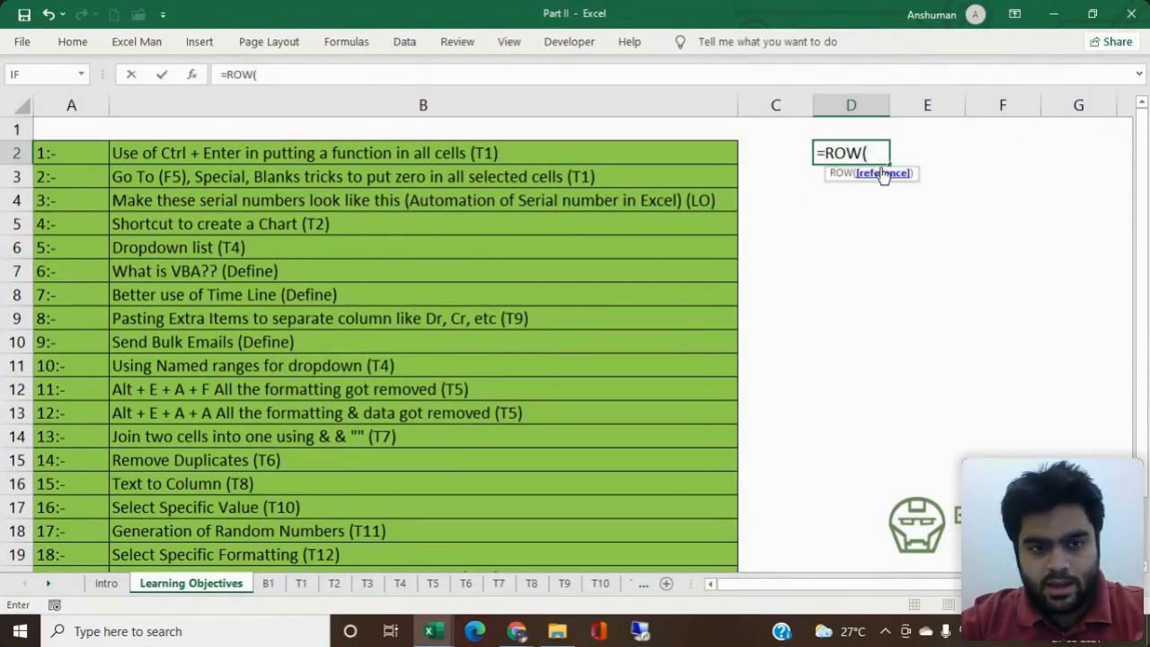
click(799, 246)
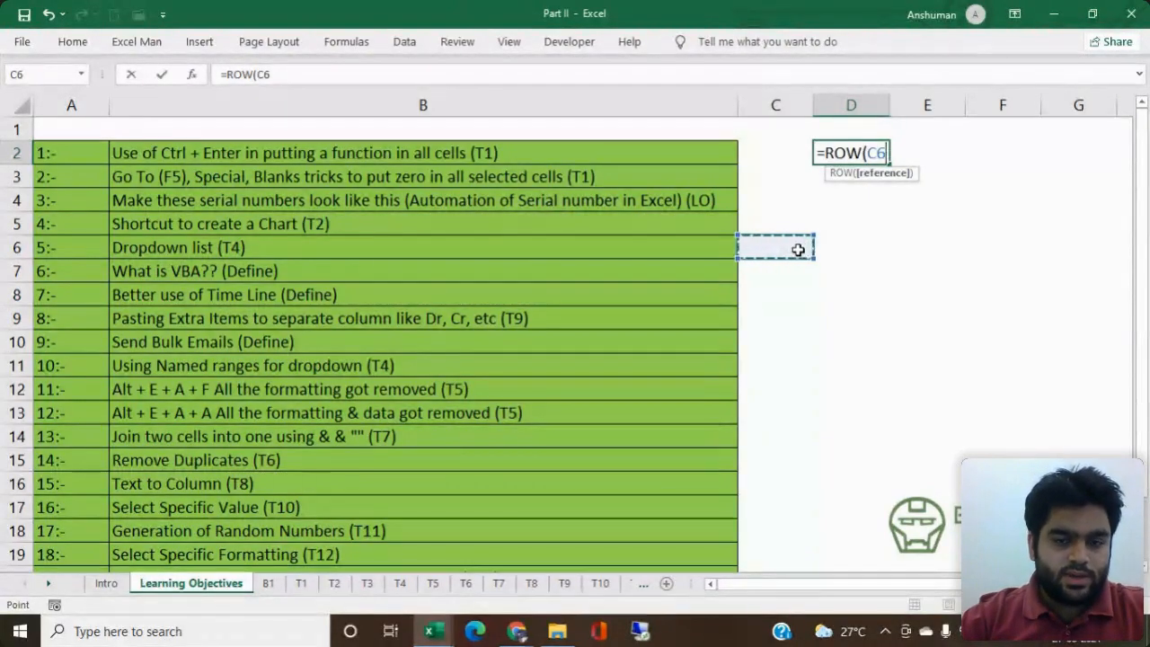
key(Return)
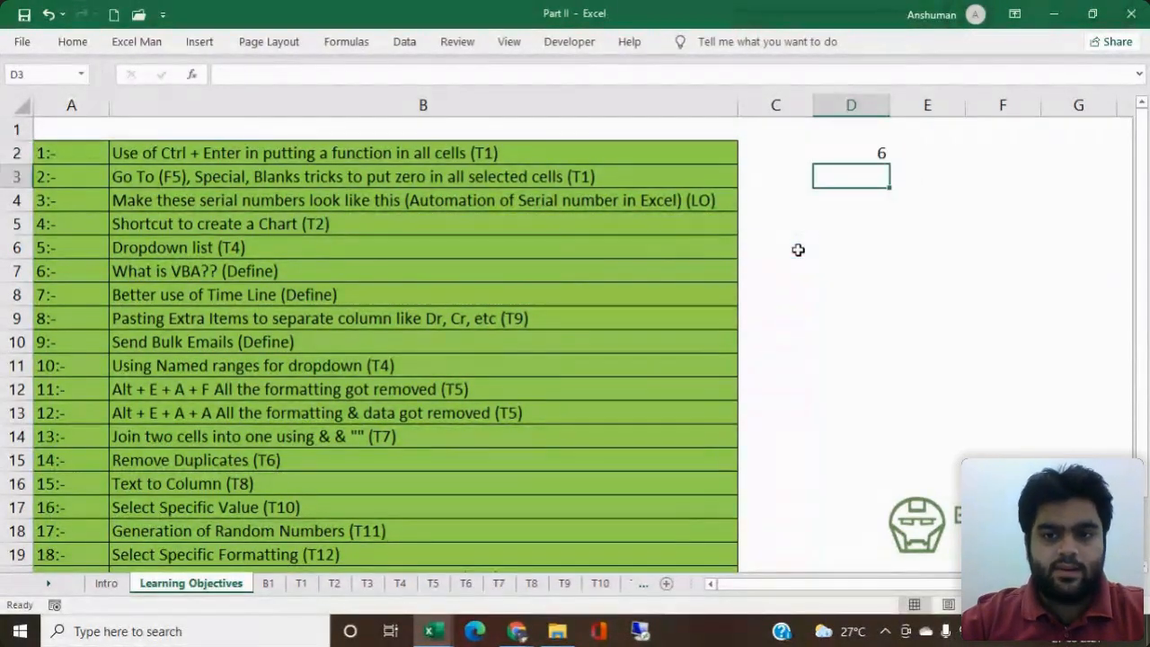
Step: Compare the ROW result in D2 with the row number of the referenced cell C6
click(847, 154)
key(shift+F10)
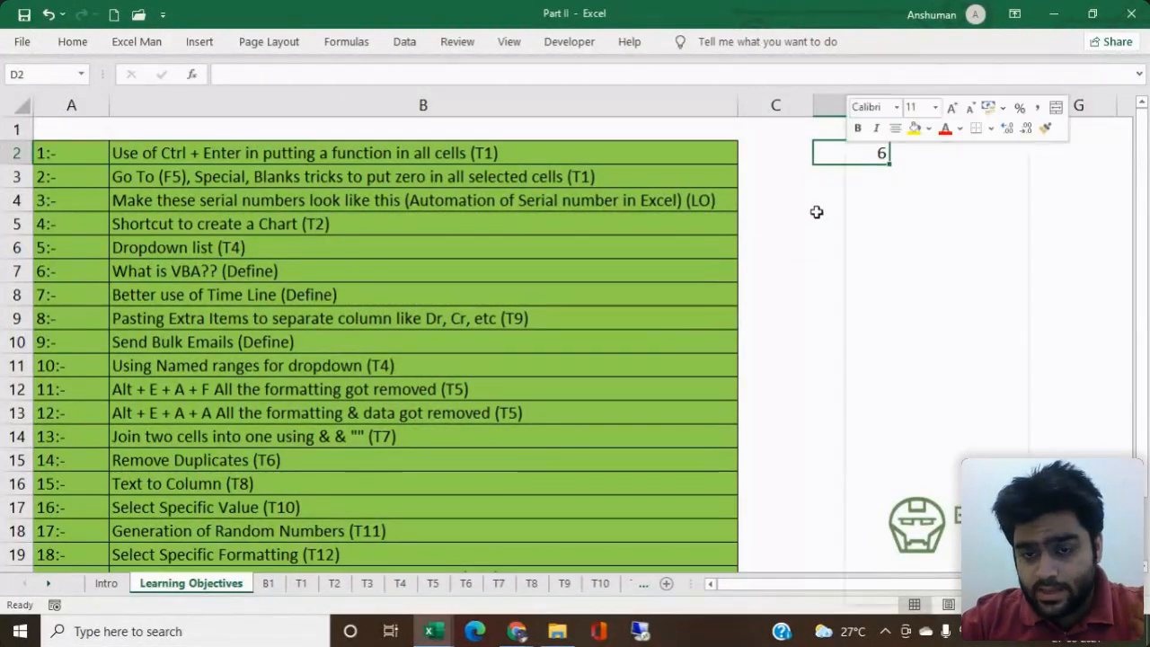
key(Escape)
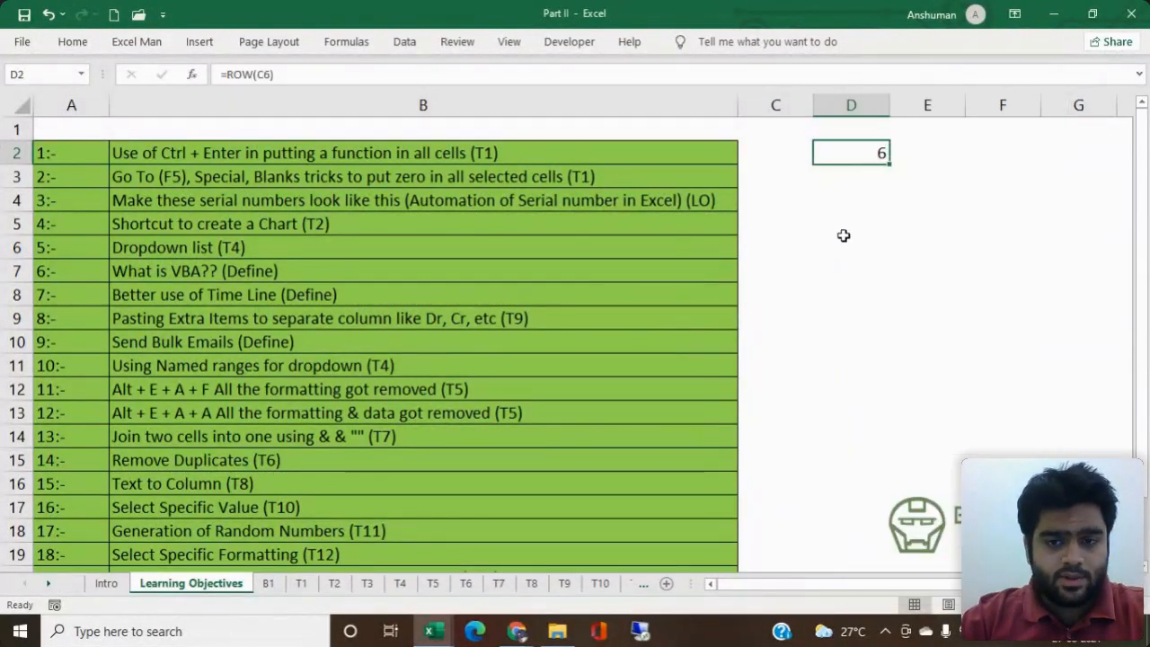
click(769, 241)
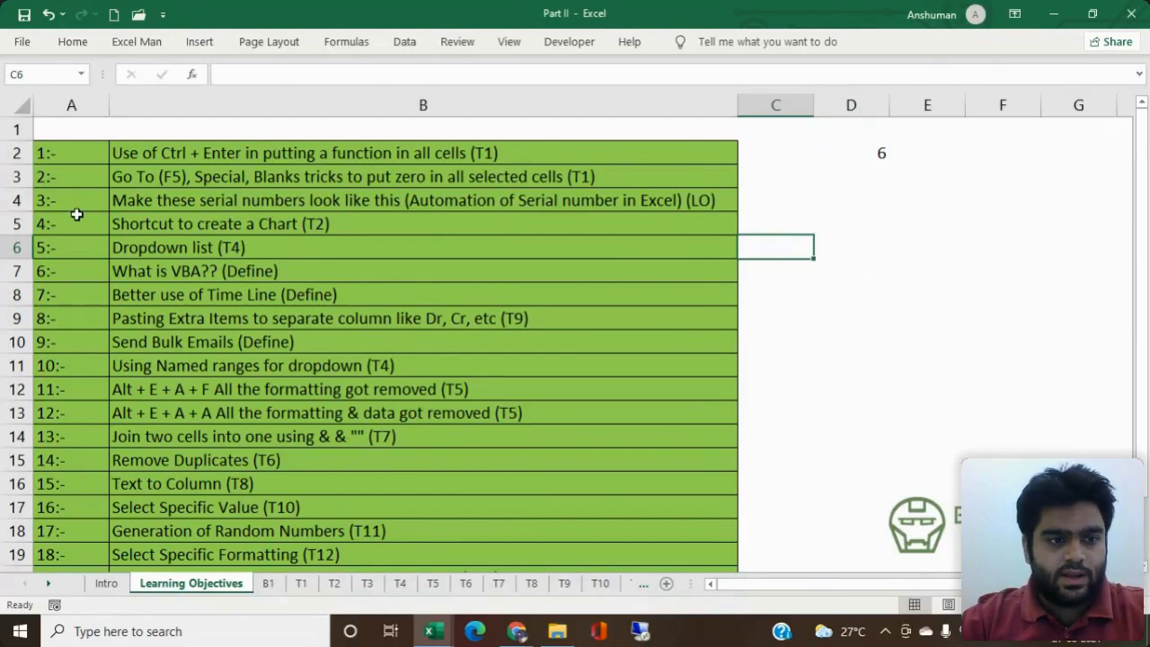
click(16, 247)
Step: Remove the C6 reference from the formula in D2 so that it reads =ROW()
click(864, 151)
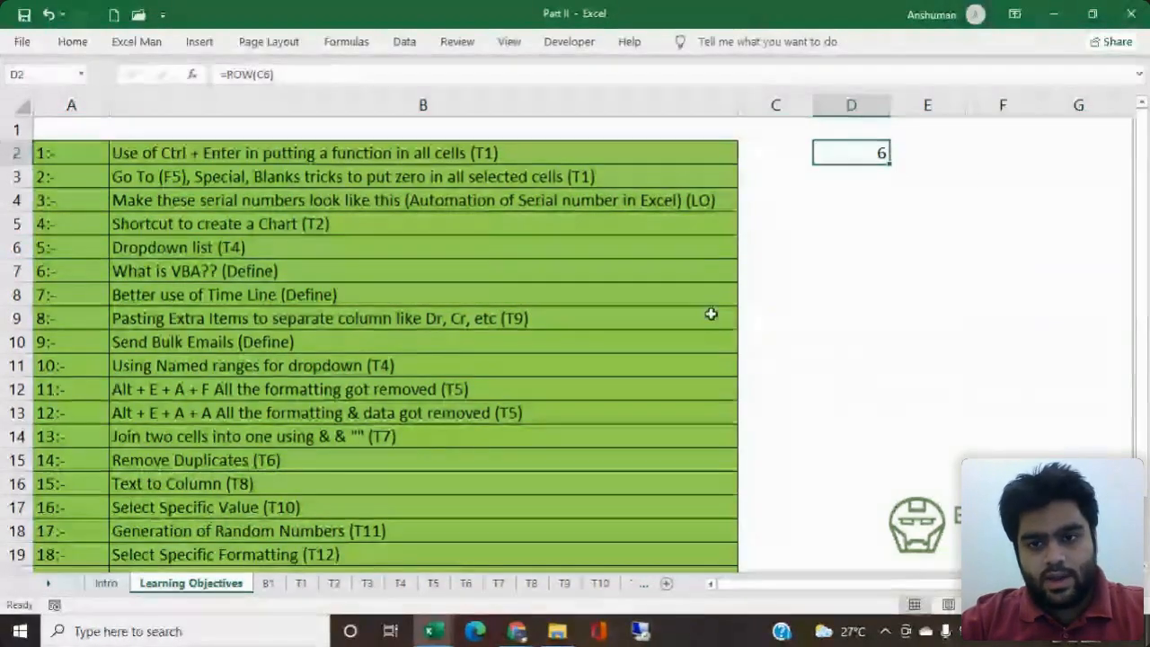
key(F2)
key(BackSpace)
key(BackSpace)
key(BackSpace)
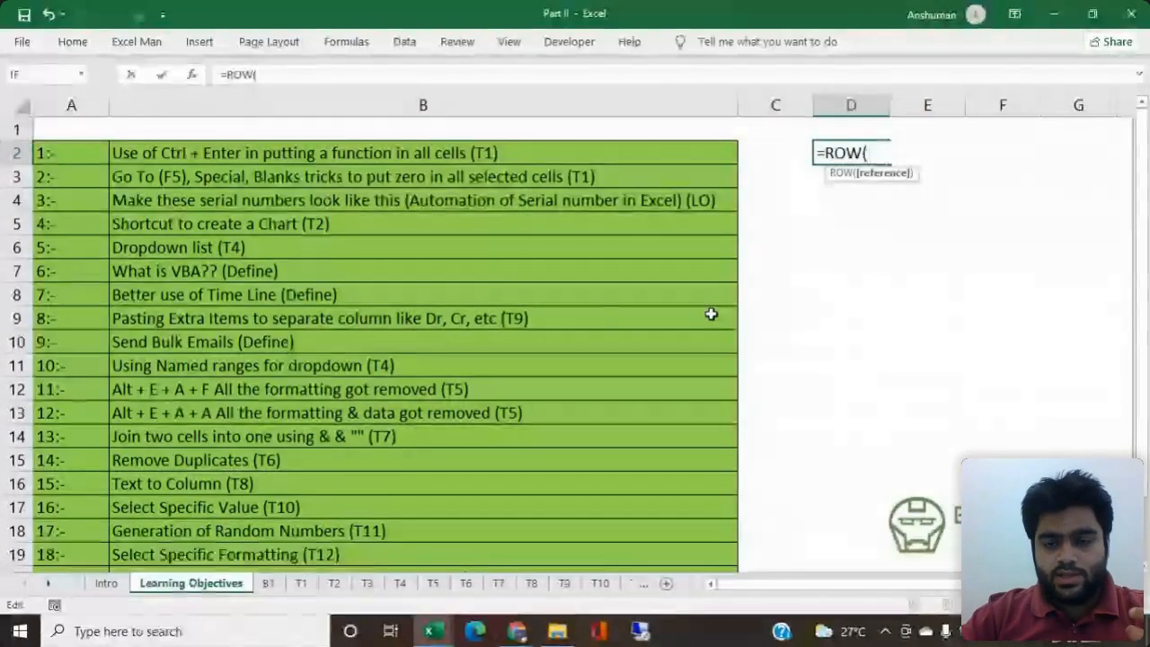
key(Return)
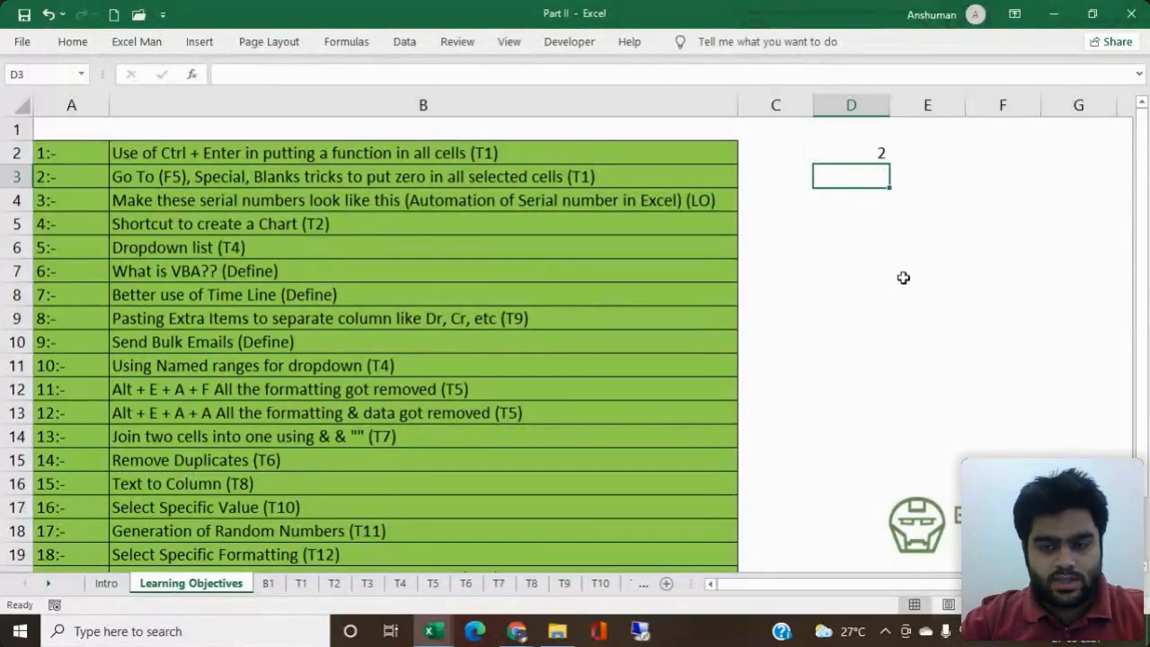
Step: Check the result of =ROW() in D2 against the cell's own row number
click(817, 155)
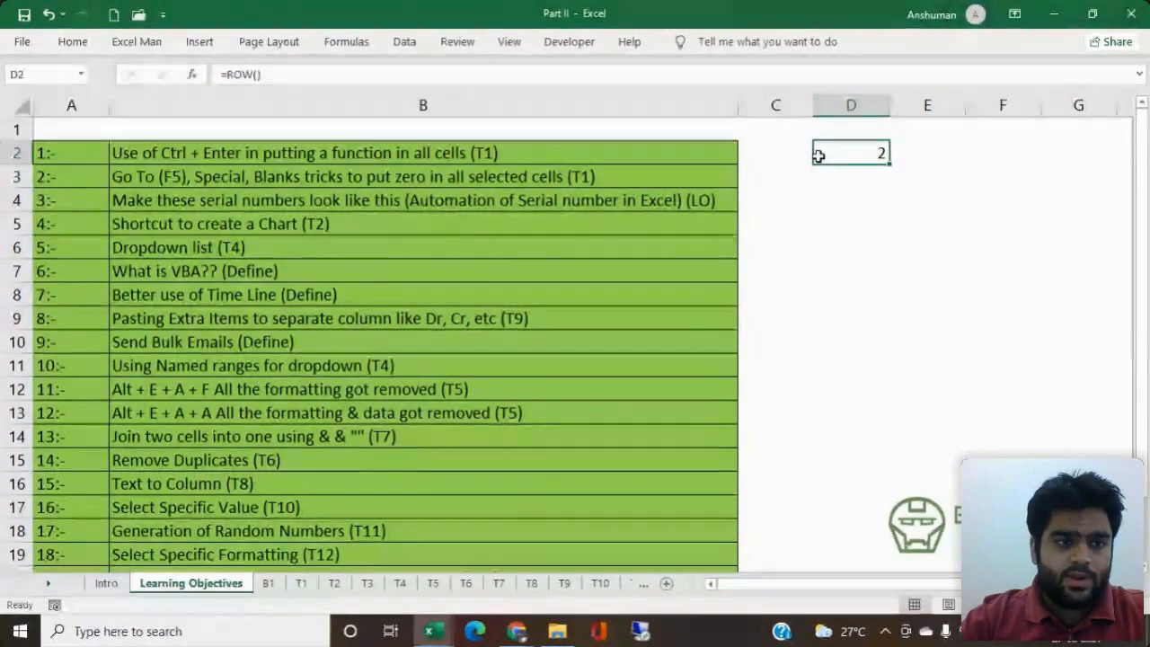
click(14, 153)
click(353, 159)
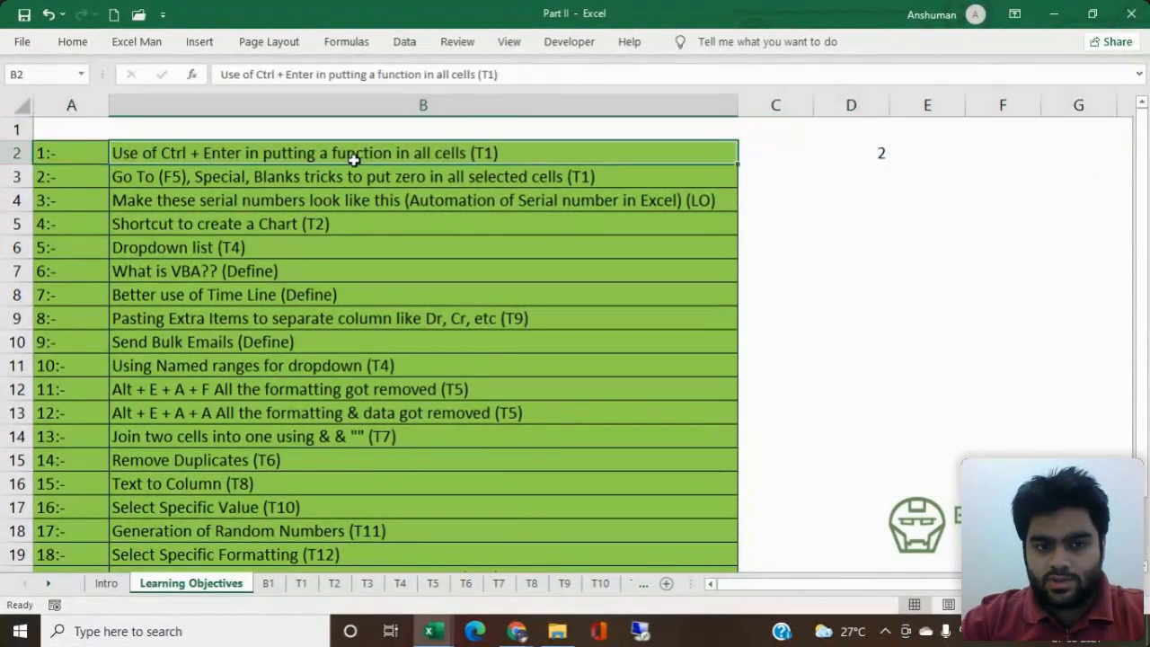
Step: Change the formula in D2 to =ROW()-1 and fill it down through D15
click(866, 159)
key(F2)
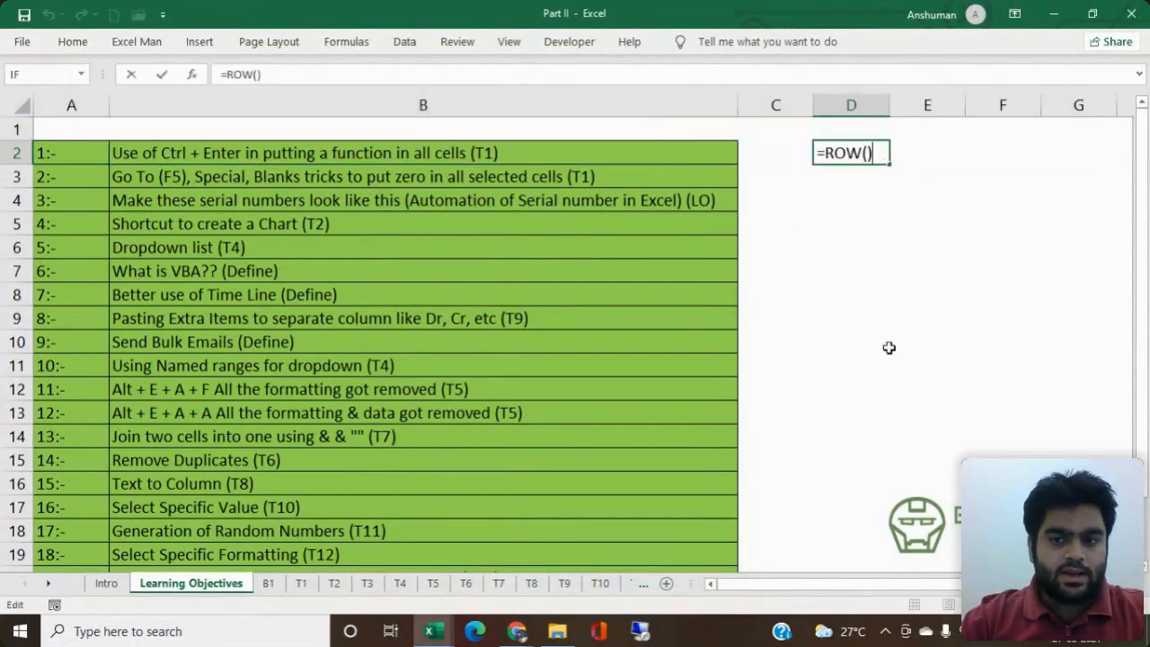
text(-1)
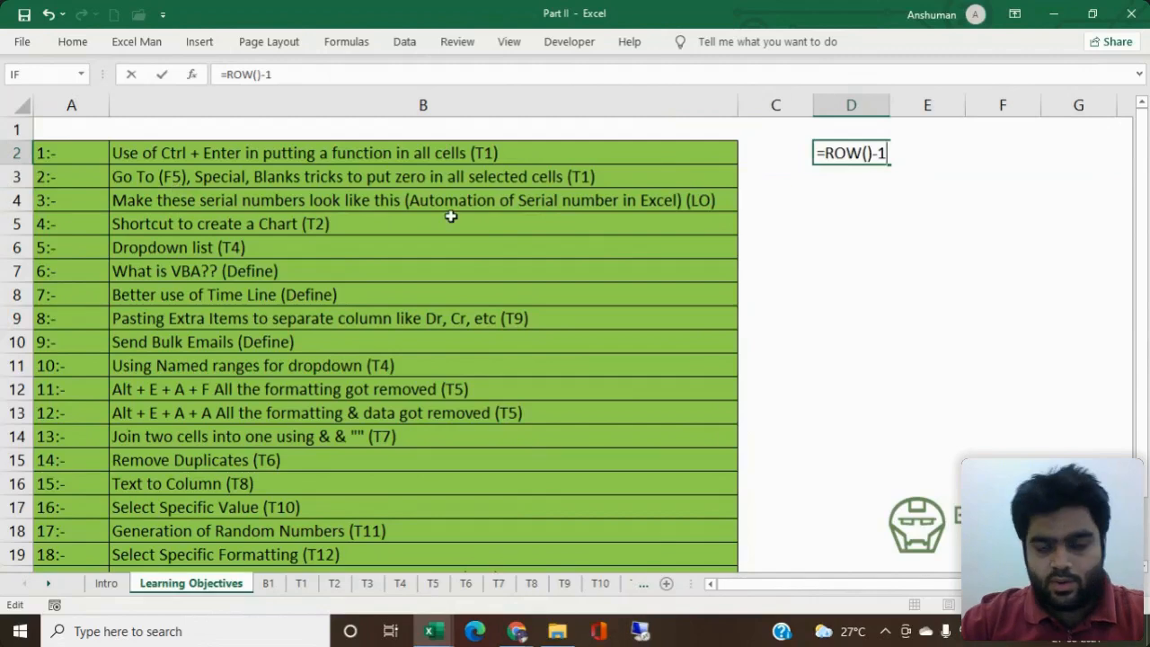
key(Return)
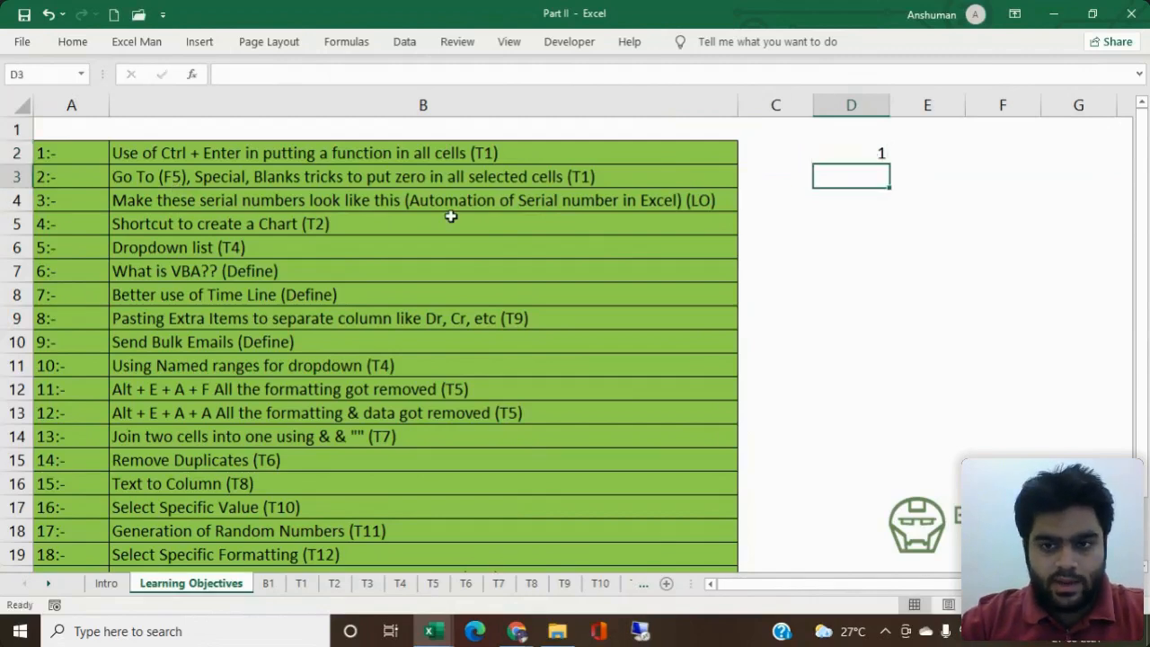
click(836, 144)
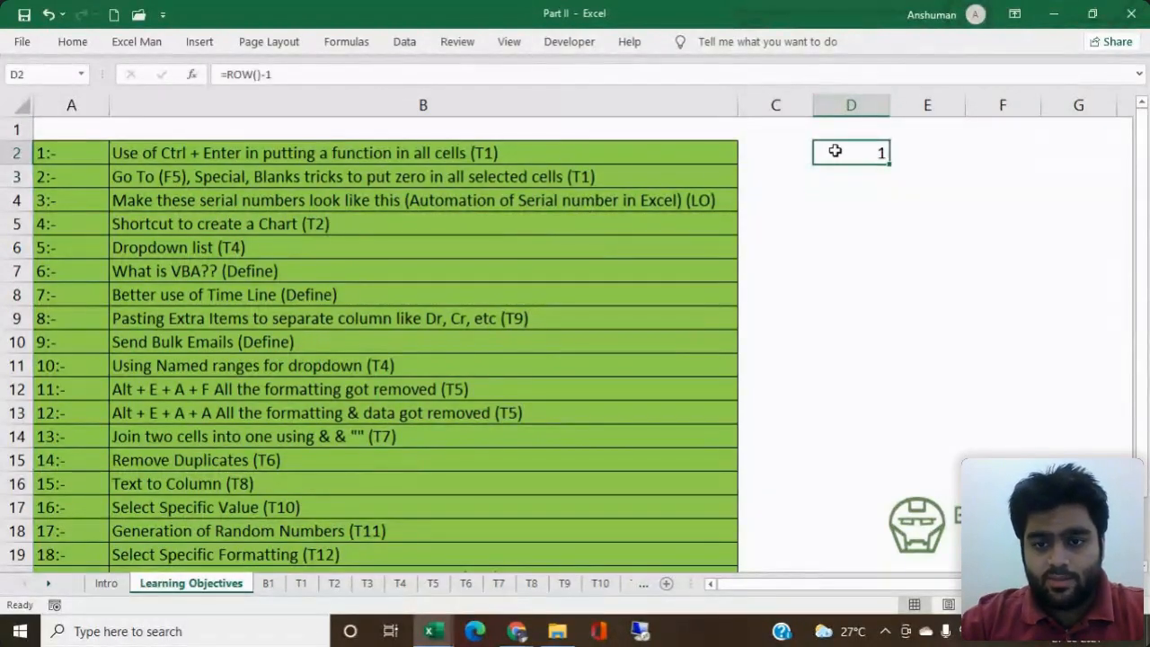
drag(891, 165, 886, 469)
click(1000, 241)
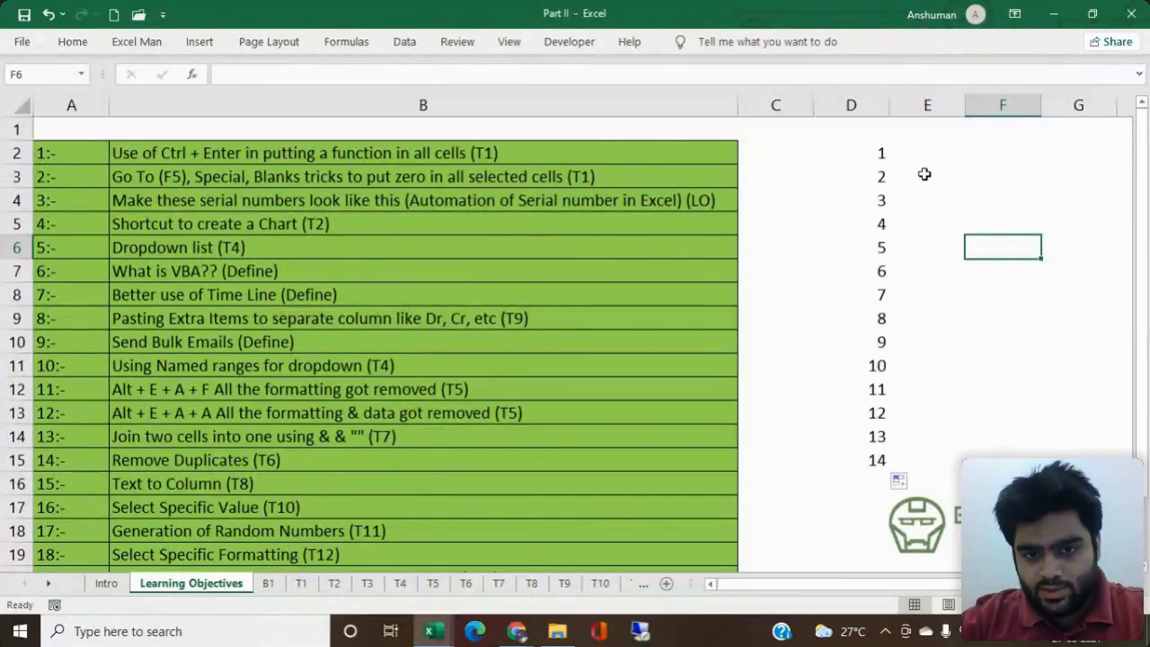
Step: Append & "-" to the ROW formula in D2 and fill it down through D15
click(861, 164)
key(F2)
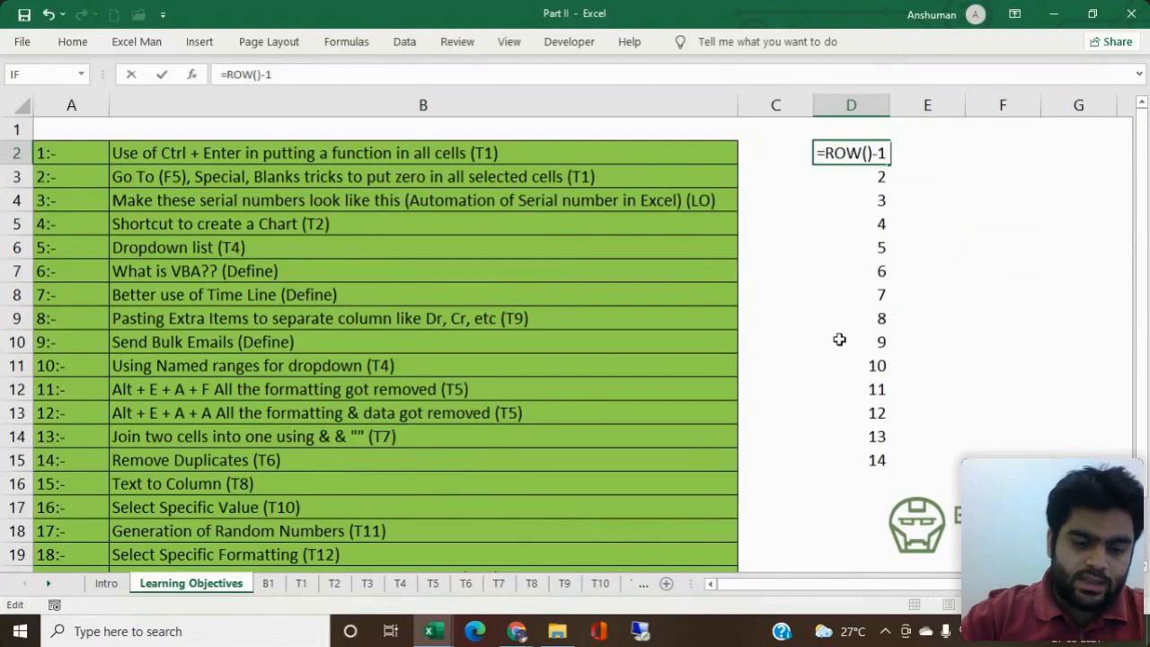
text(&)
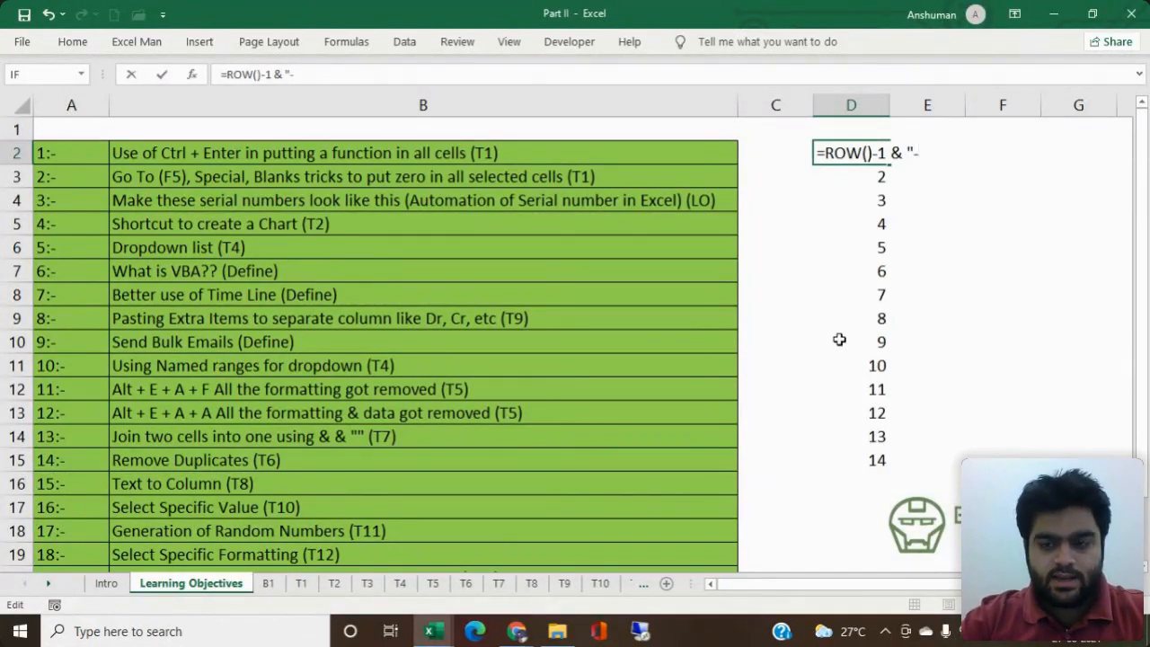
text("-")
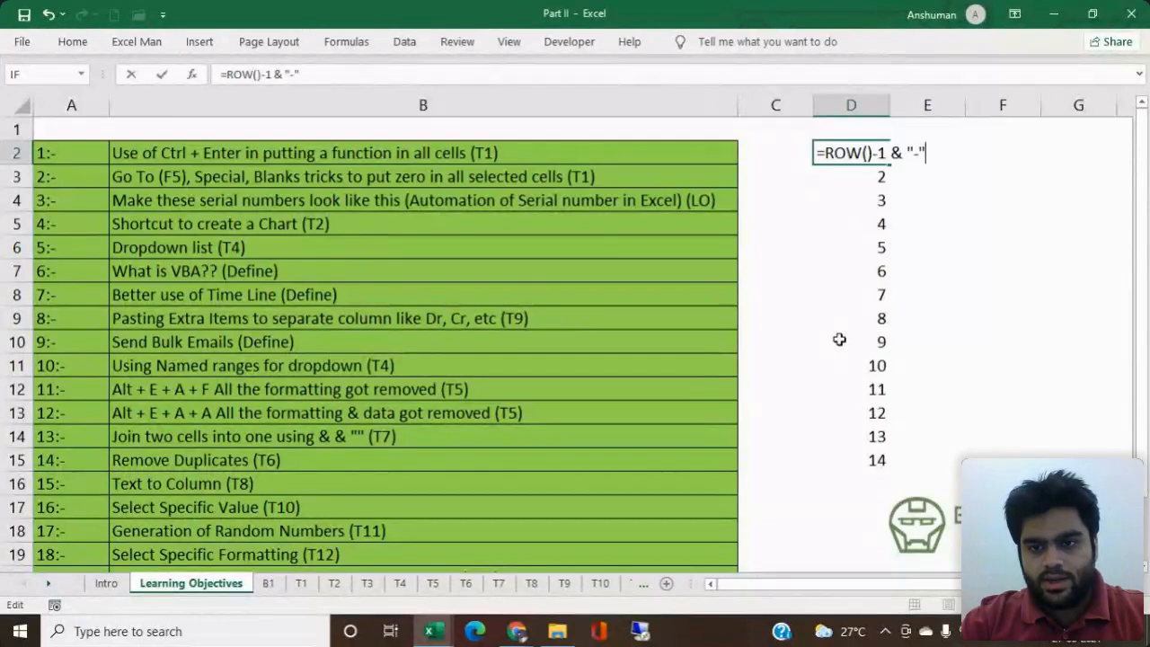
key(Return)
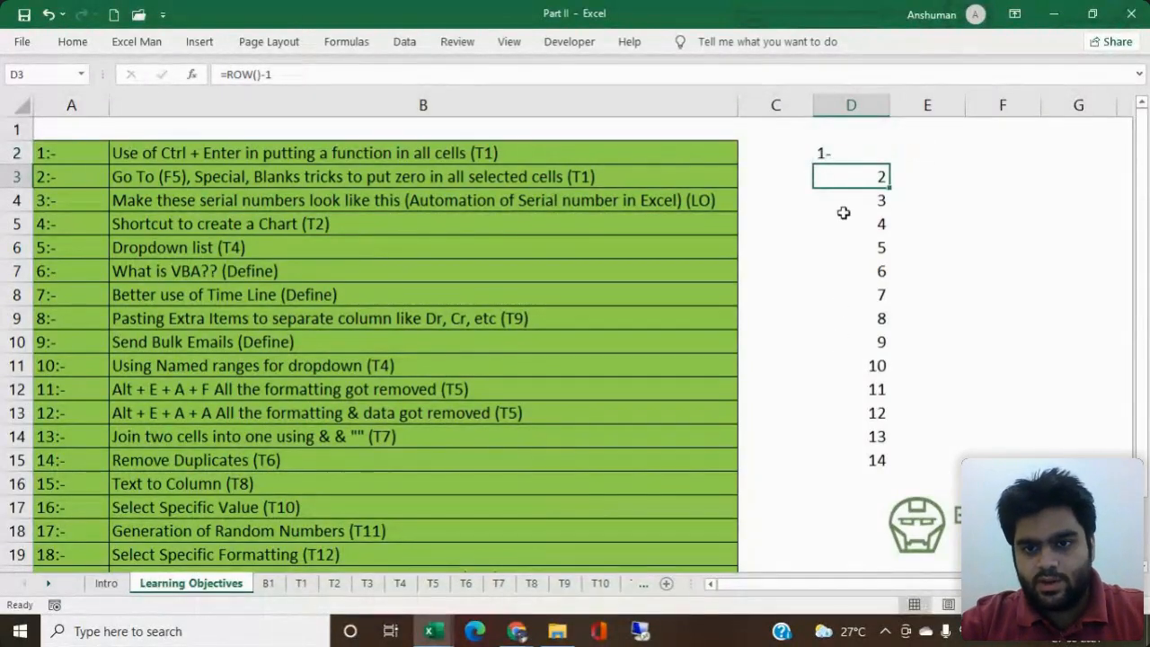
click(839, 158)
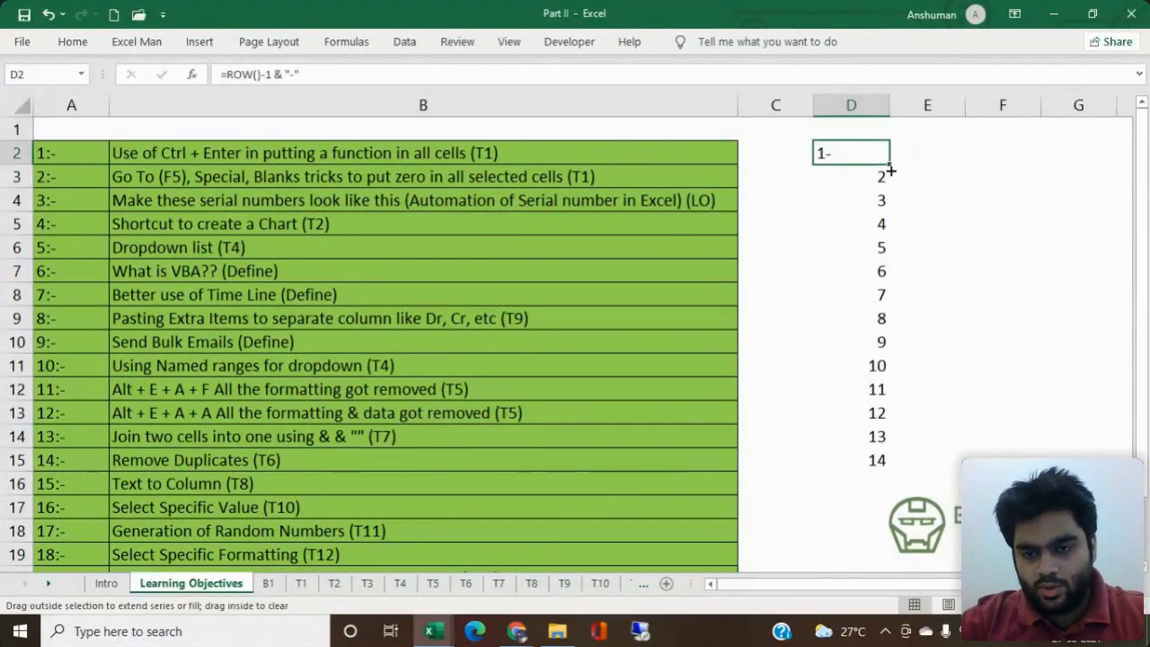
drag(890, 164, 875, 468)
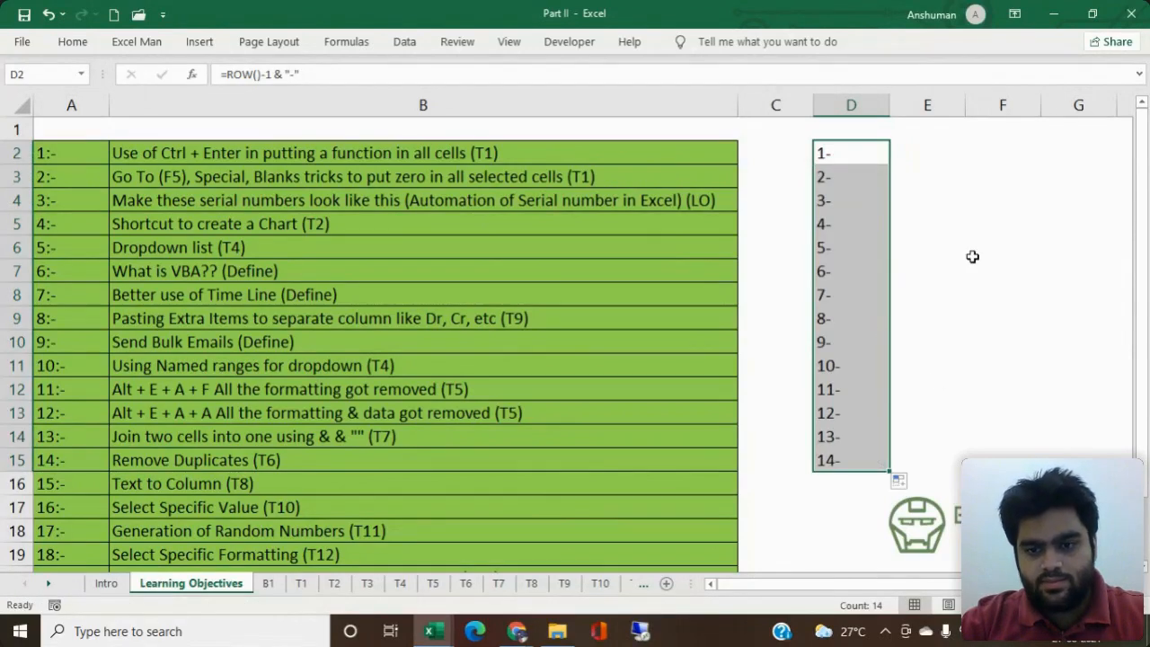
click(973, 257)
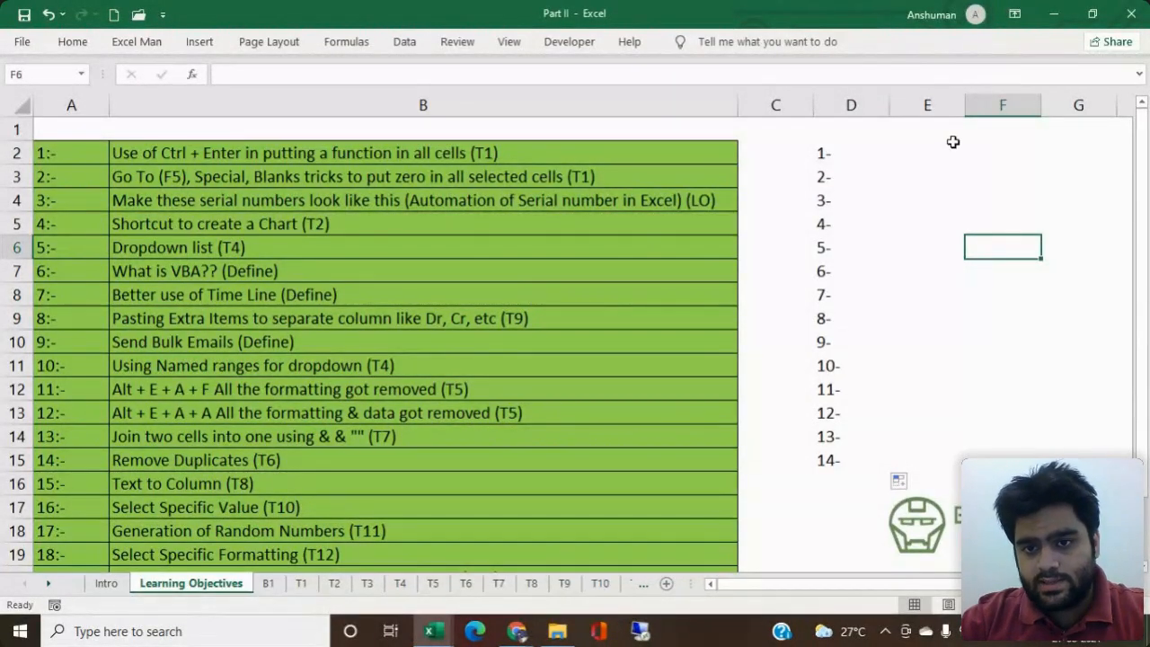
Step: Enter 1 in E2 and =E2+1 in E3, and fill the formula down through E15
click(831, 151)
click(908, 153)
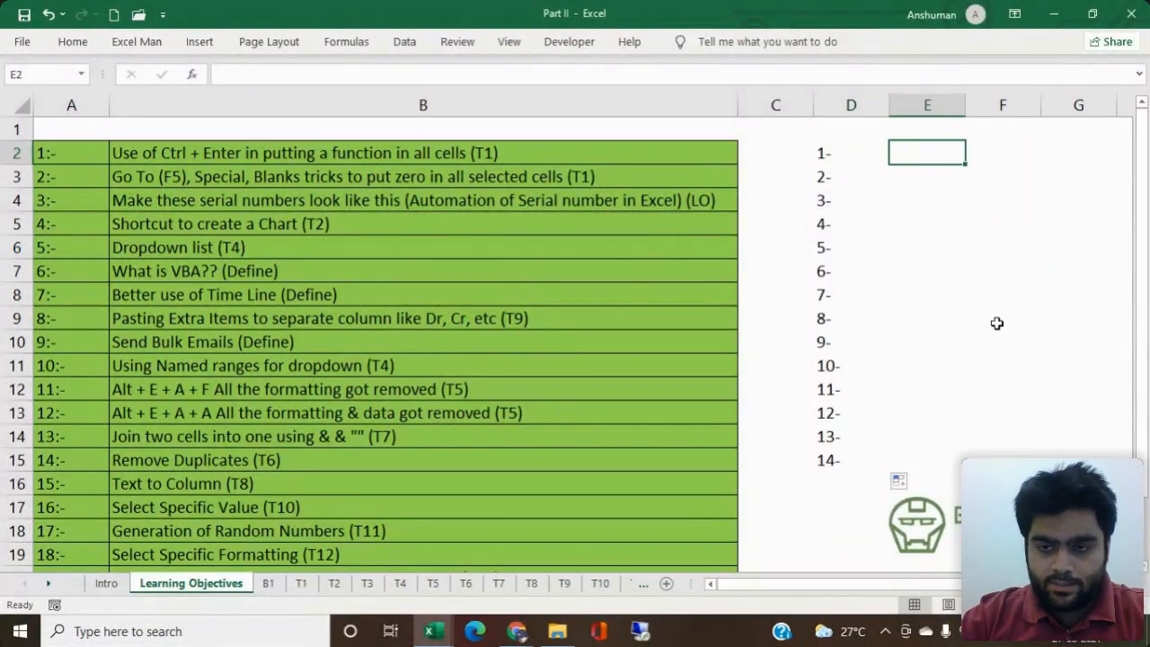
text(1)
key(Return)
text(=E2+1)
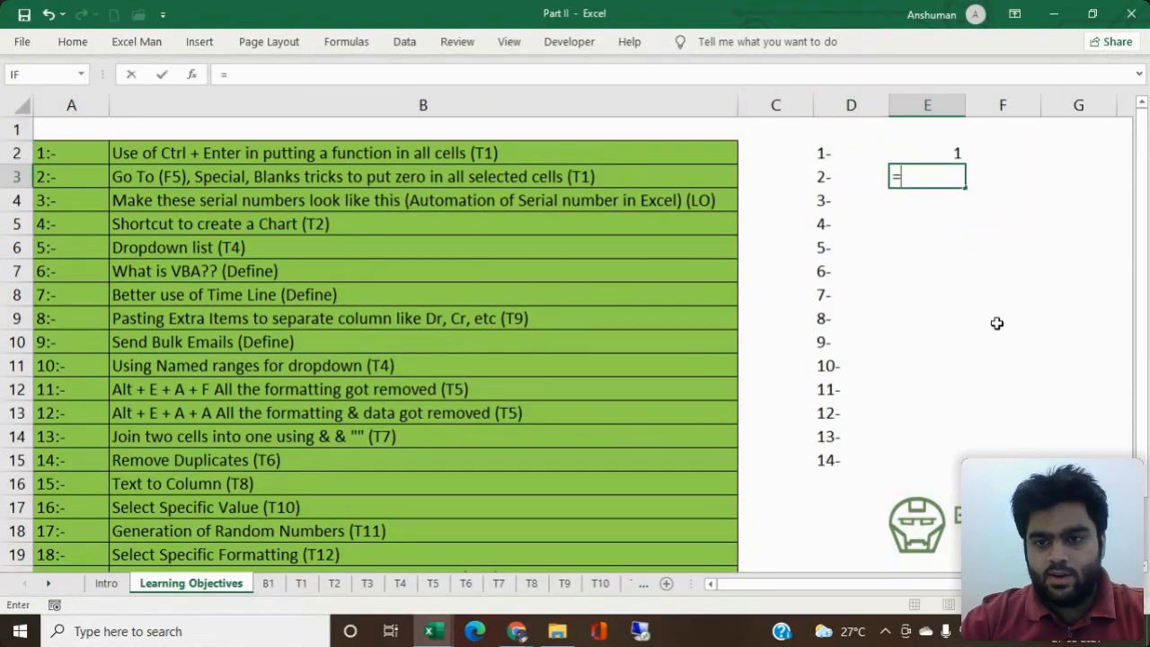
key(Tab)
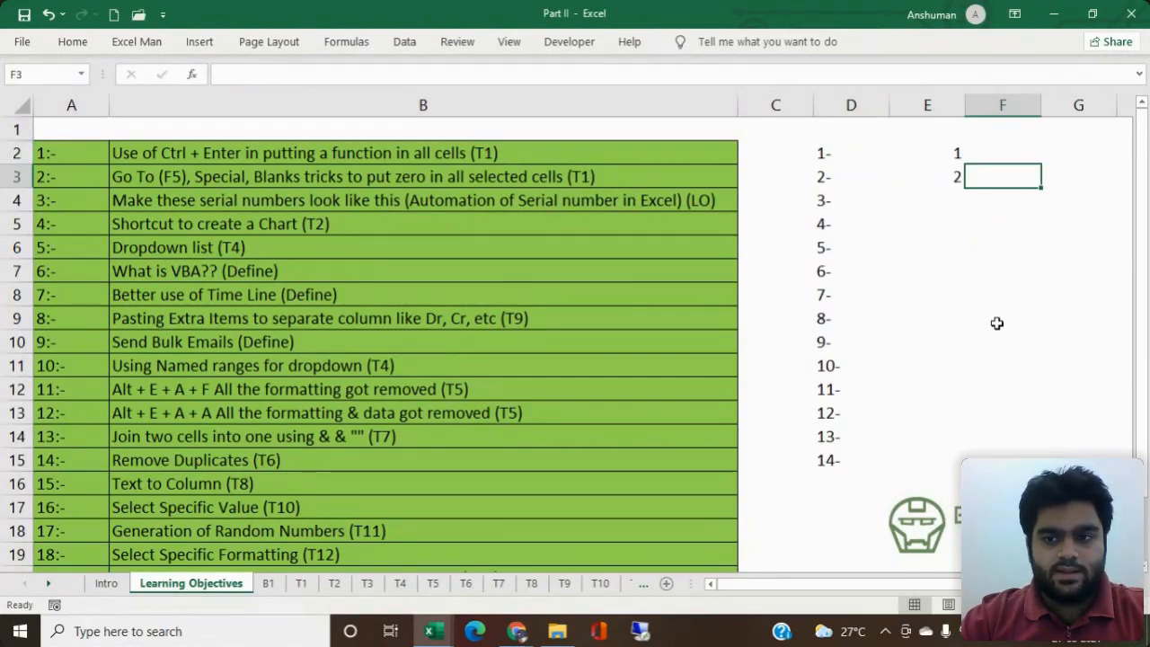
click(953, 186)
drag(966, 187, 926, 459)
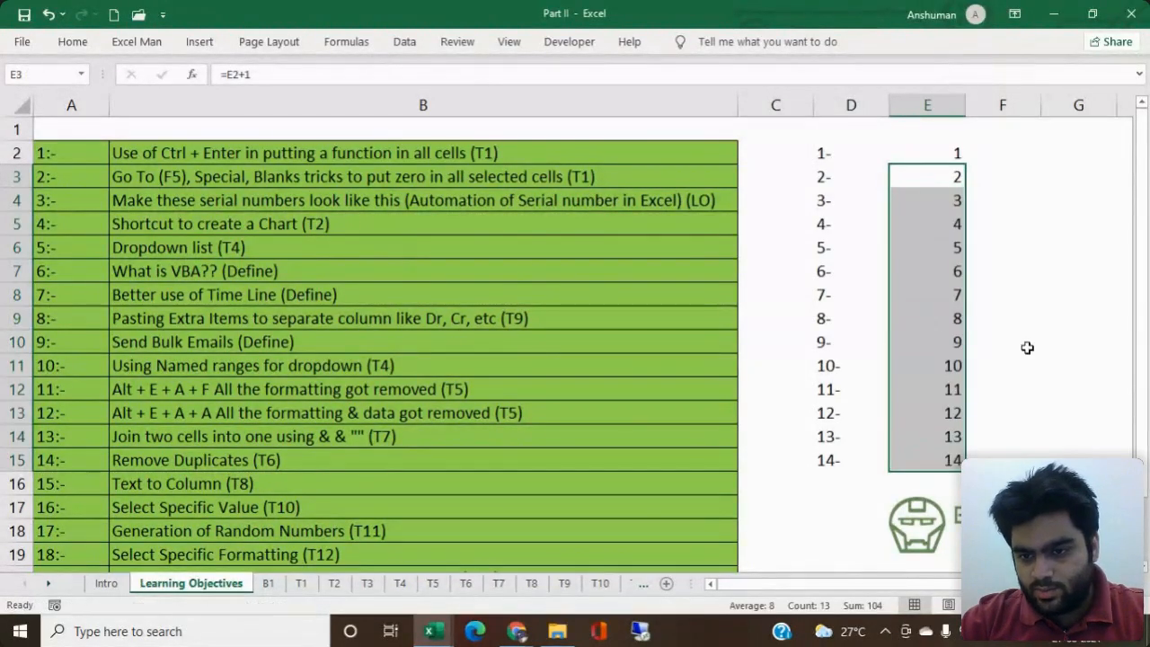
Step: Enter the serial numbers 1, 2, 3 and 4 in cells F2 to F5
click(1012, 157)
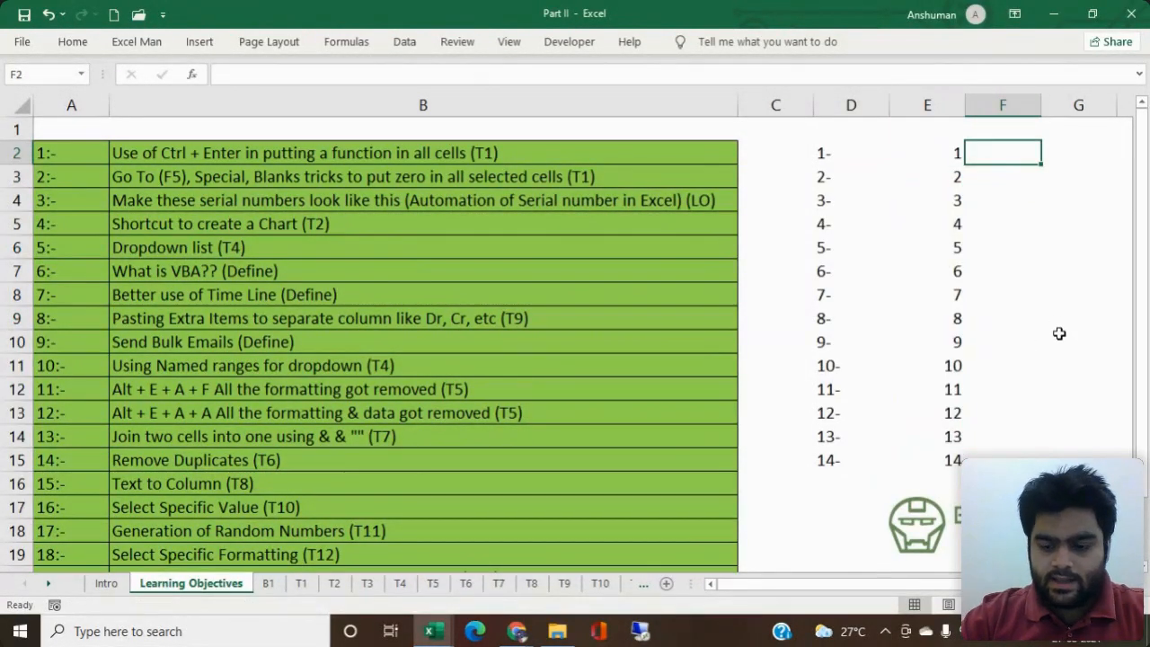
text(1)
key(Return)
text(2)
key(Return)
text(3)
key(Return)
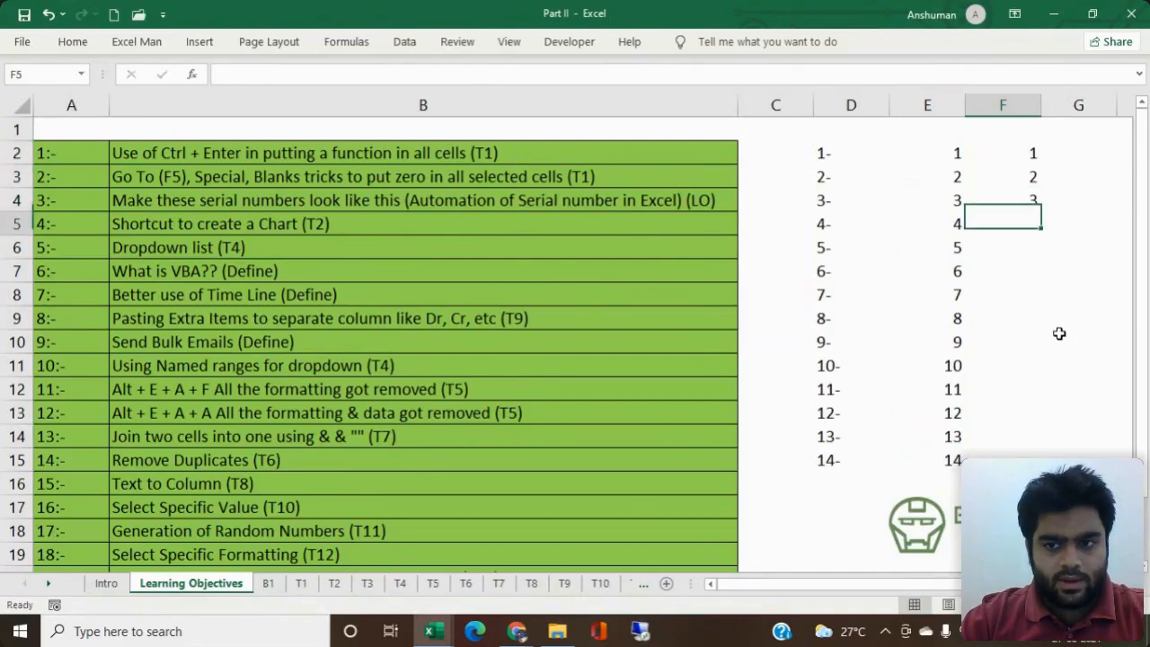
text(4)
key(Return)
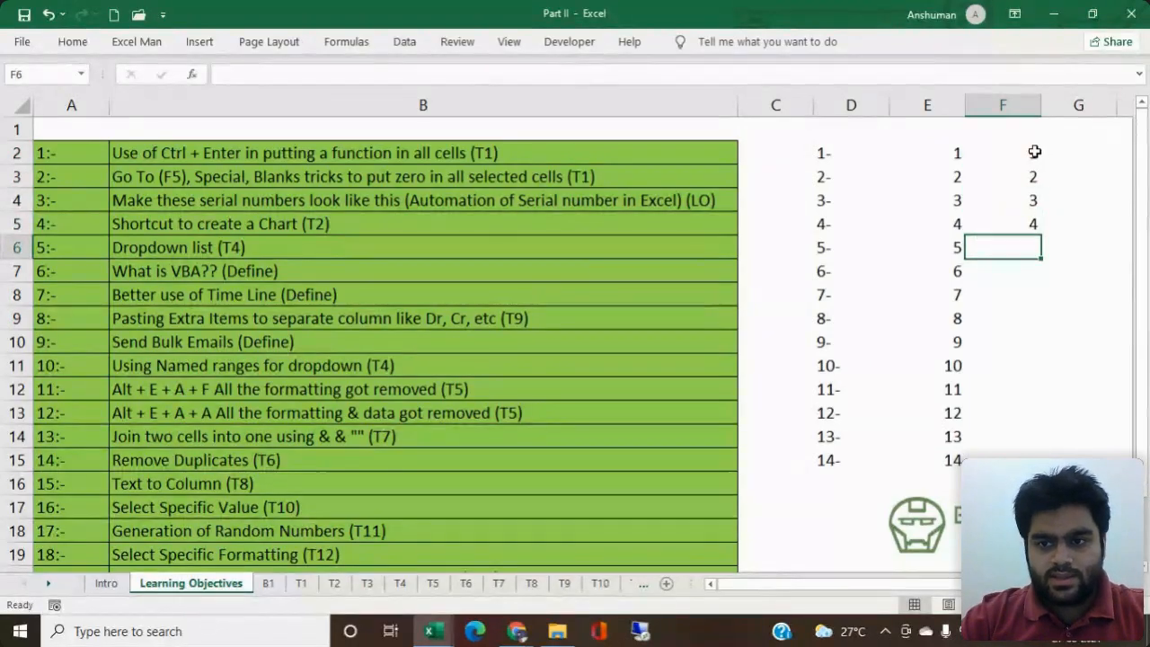
Step: Extend the number series in F2:F5 down through F15 and check the contents of several filled cells
drag(1035, 152, 1034, 228)
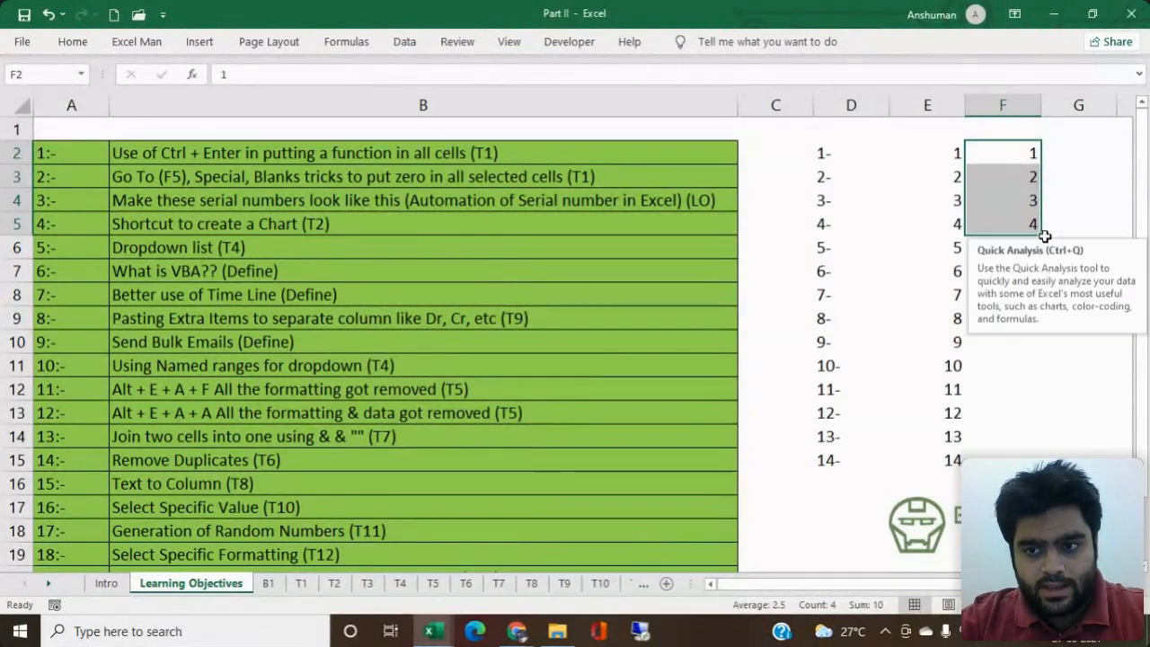
drag(1040, 234, 1038, 460)
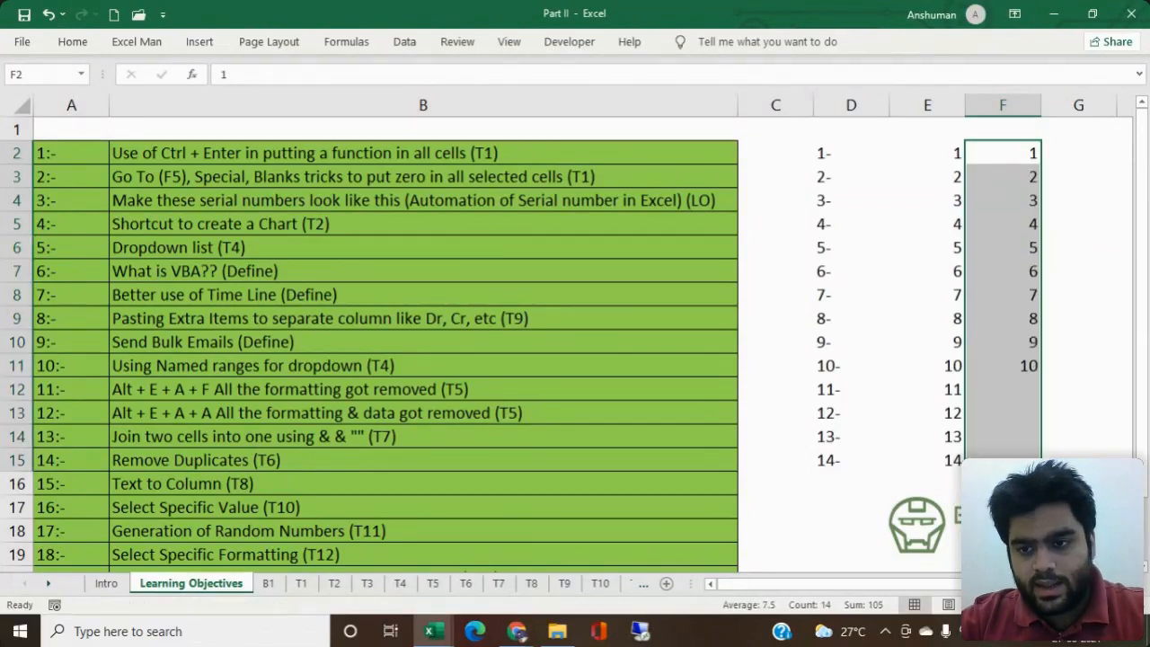
click(989, 254)
click(997, 406)
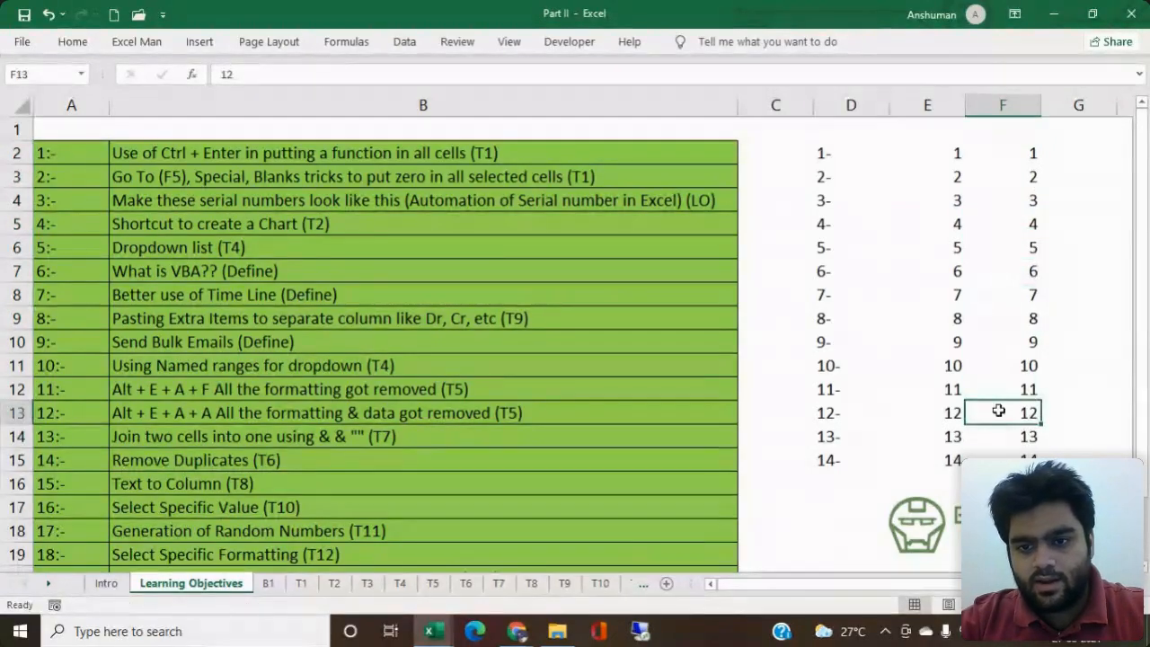
click(993, 289)
click(984, 381)
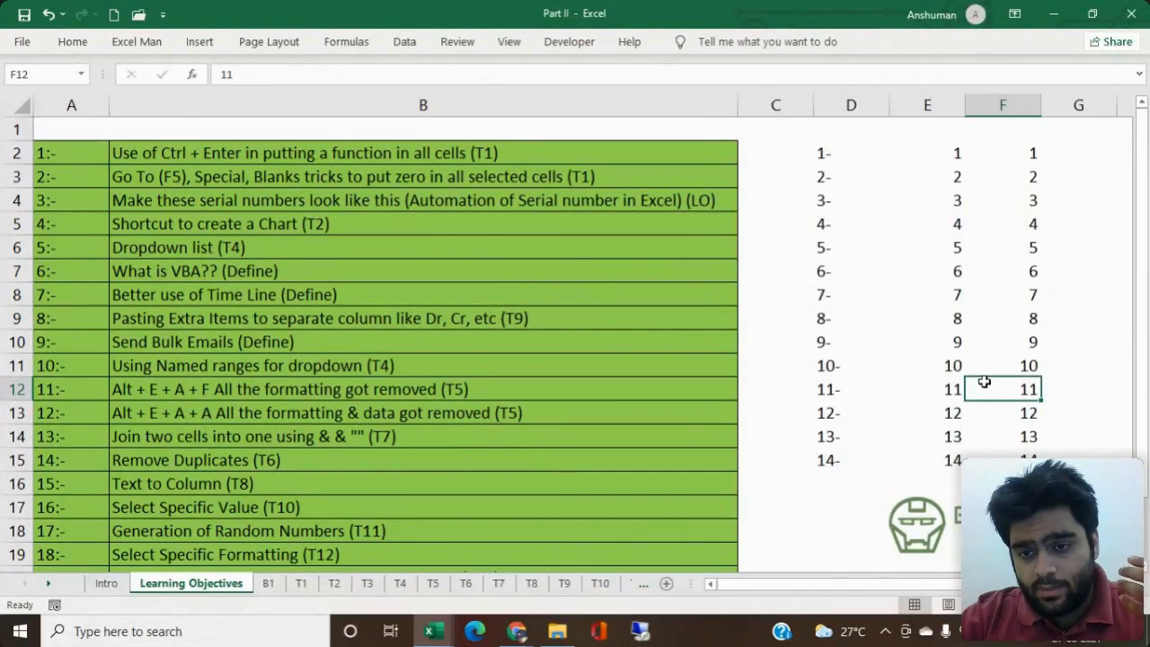
Step: Try 8 as the starting serial number in E2 and undo the change
click(934, 156)
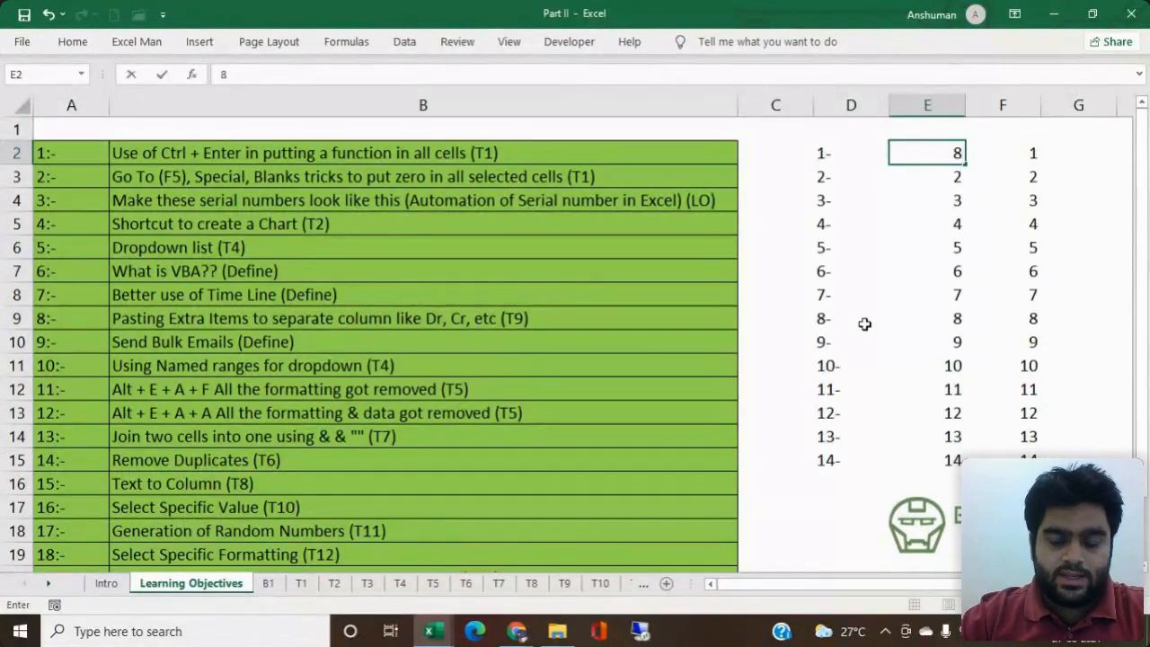
key(Return)
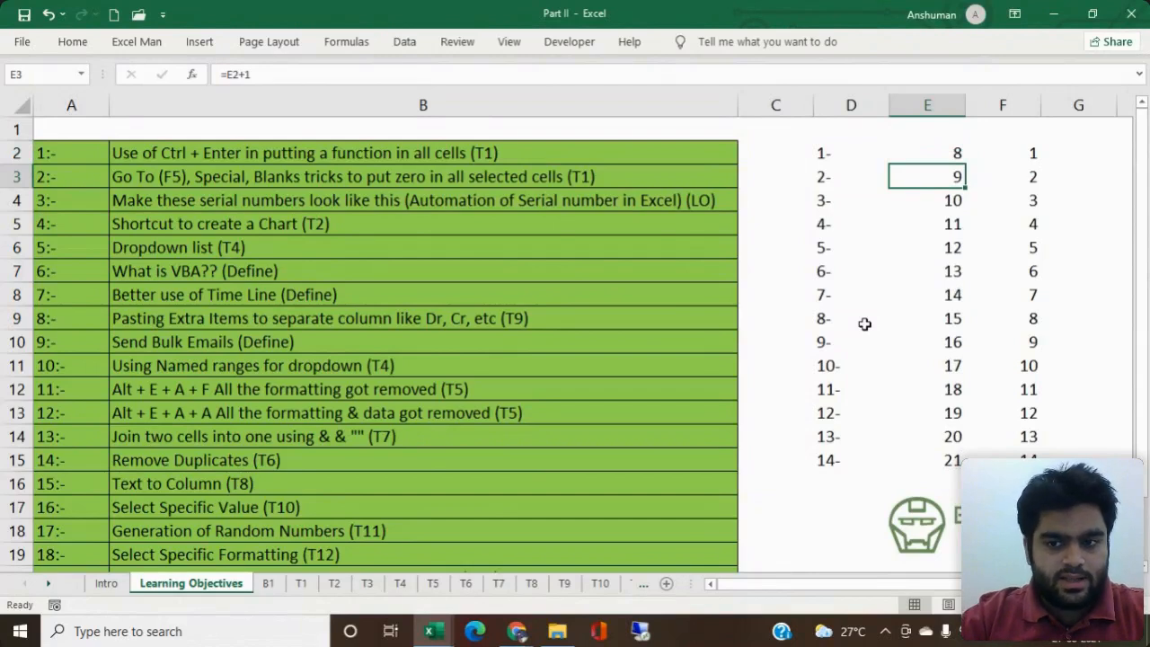
key(ctrl+z)
Step: Enter the formula =ROW()-1 in cell G2
click(1017, 158)
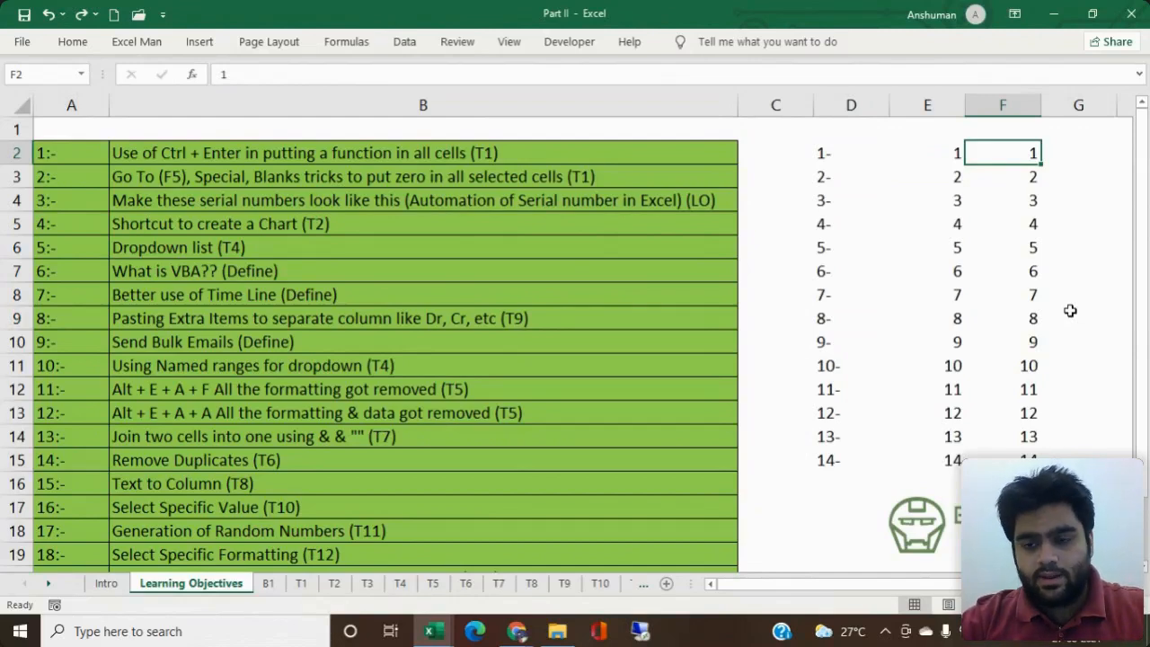
click(1060, 151)
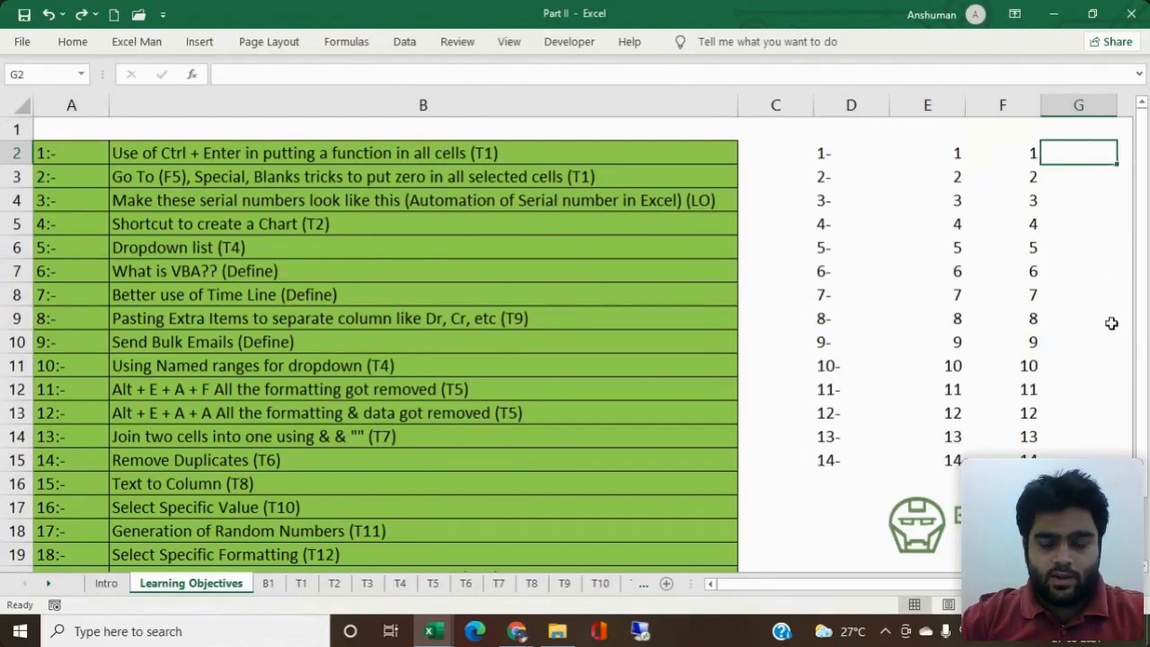
scroll(1112, 324, right, 3)
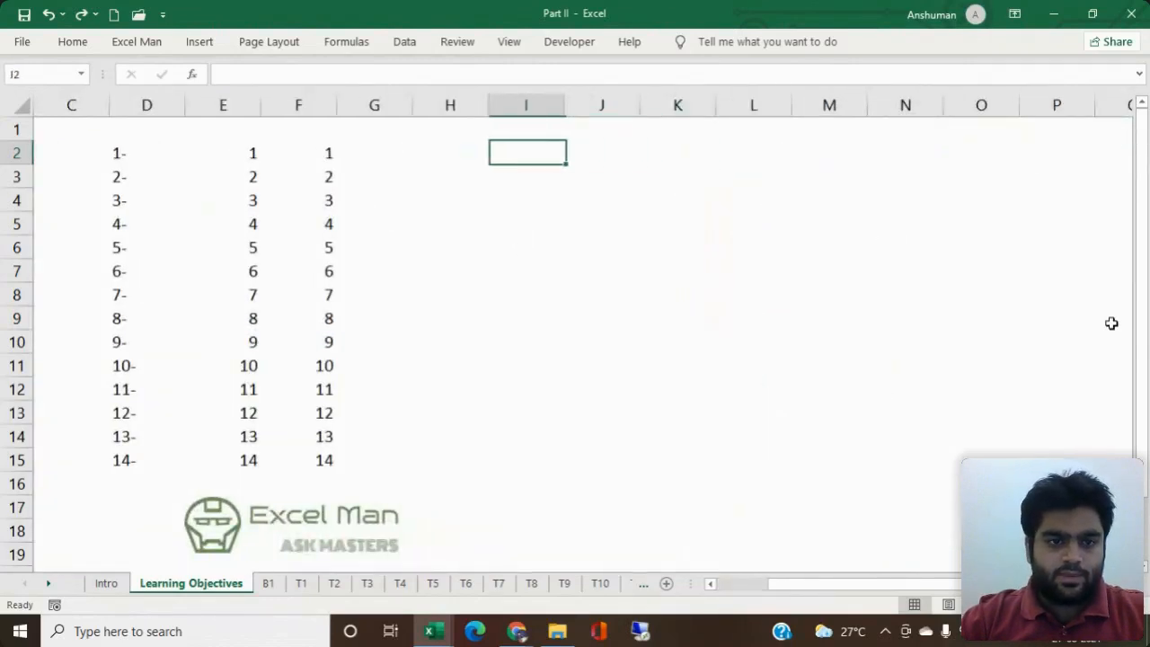
text(=)
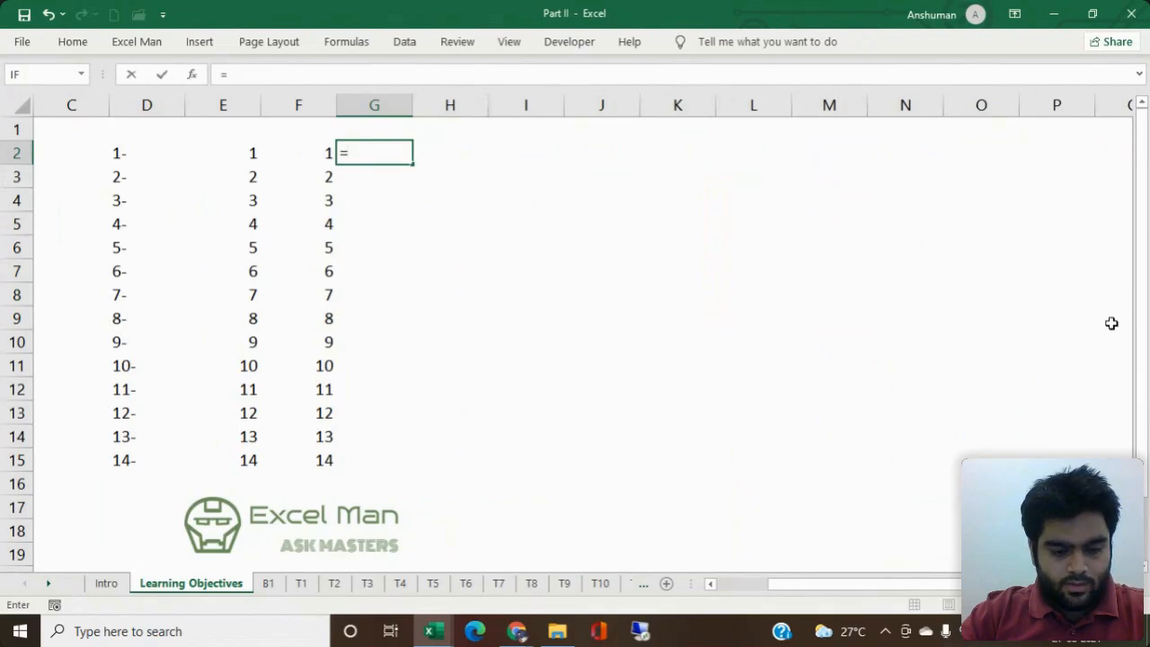
text(Row)
key(Tab)
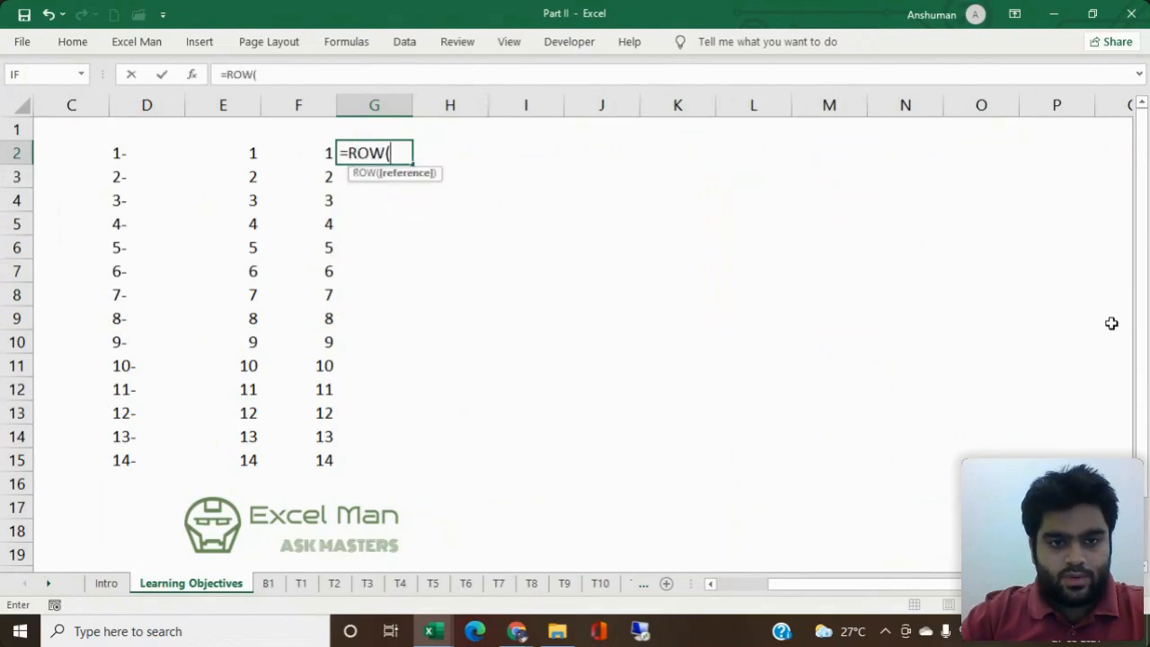
text()-1)
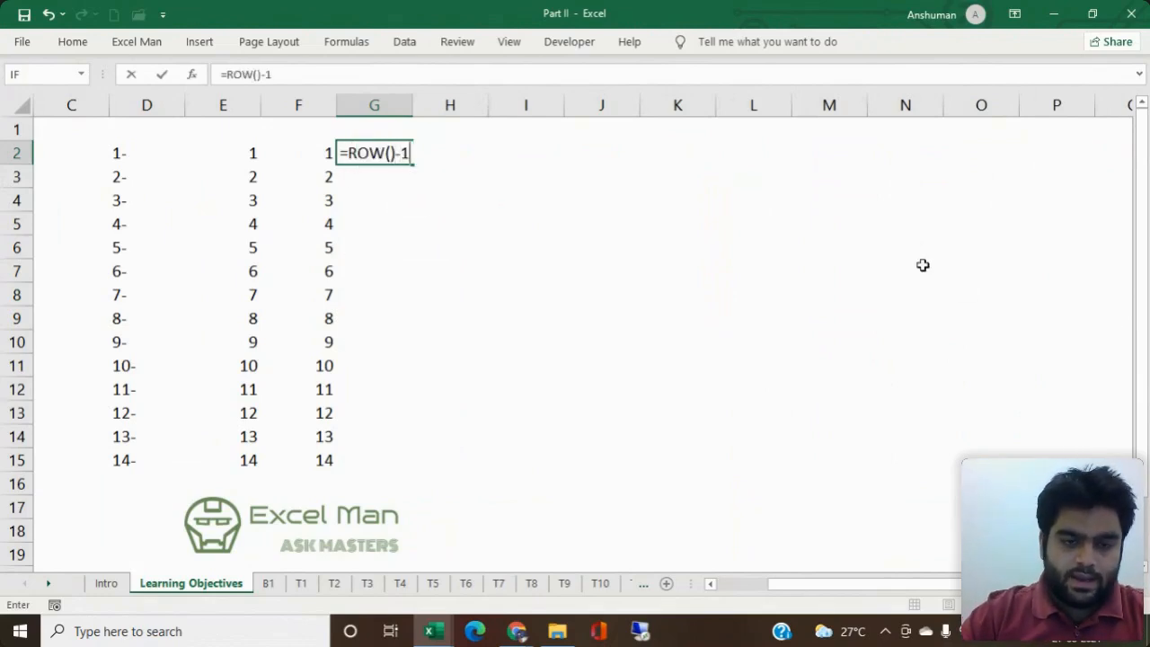
key(ctrl+Return)
key(Return)
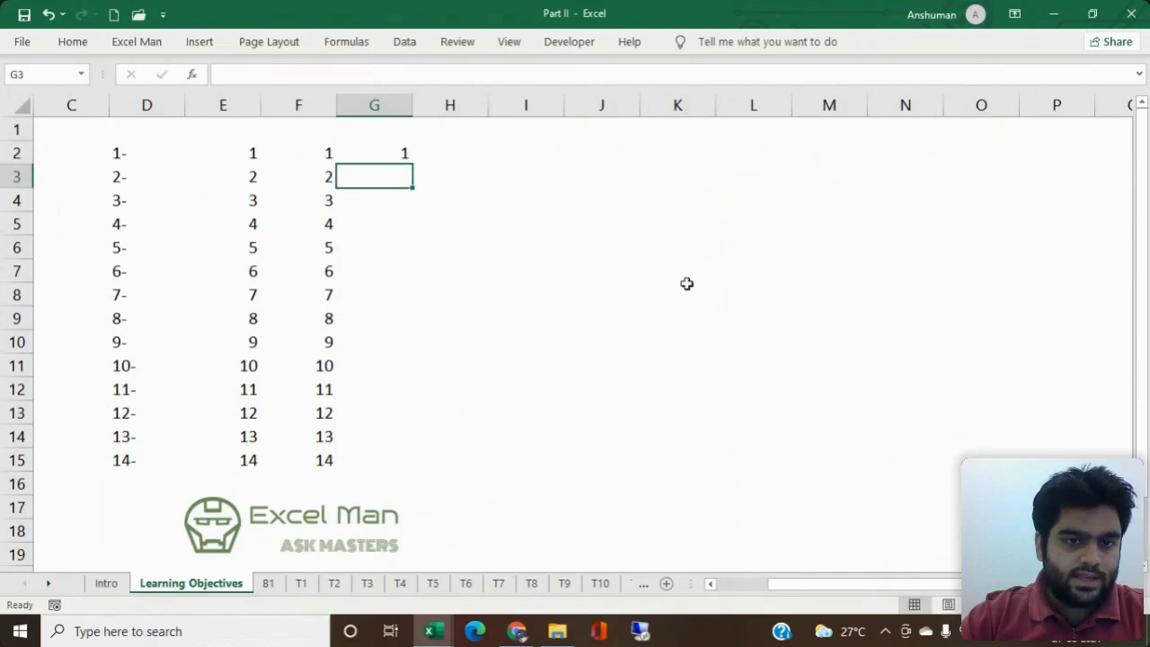
Step: Change the formula in G2 to =ROW()-COUNTBLANK($G$1:G1), with the range's starting reference made absolute
click(360, 153)
key(F2)
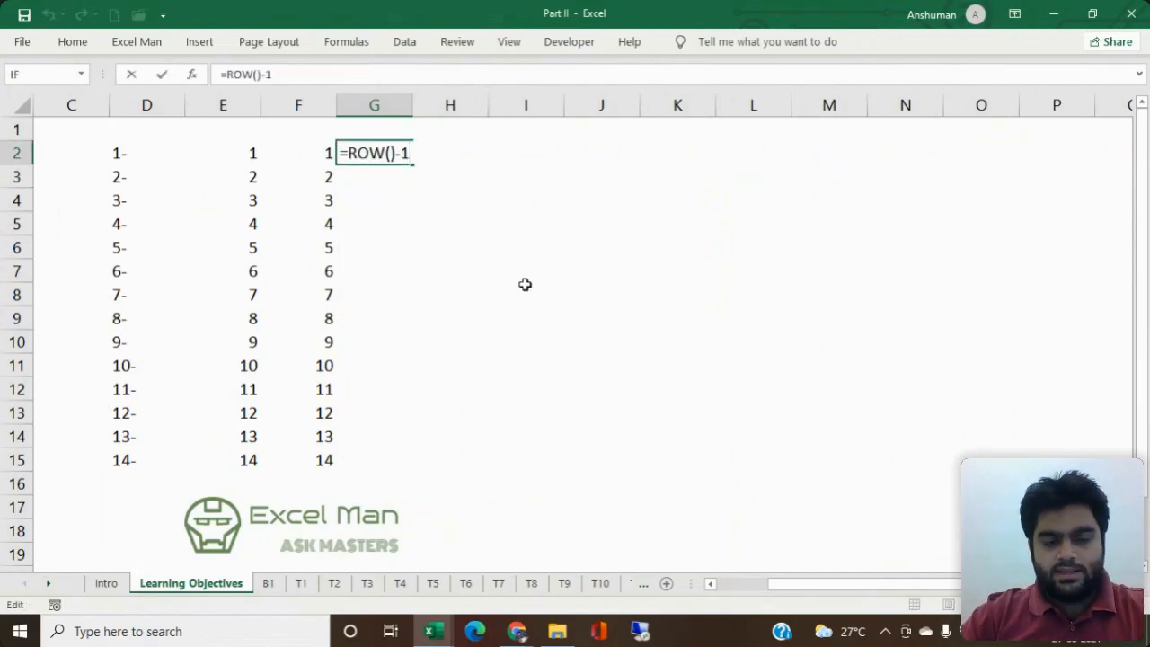
key(Escape)
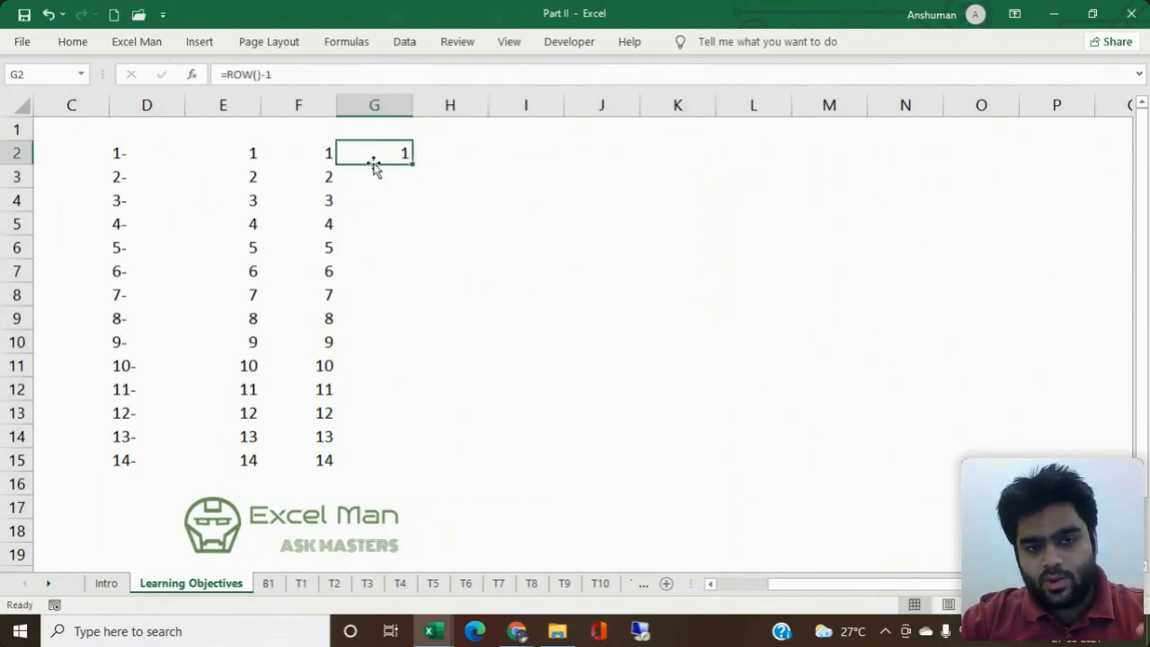
key(F2)
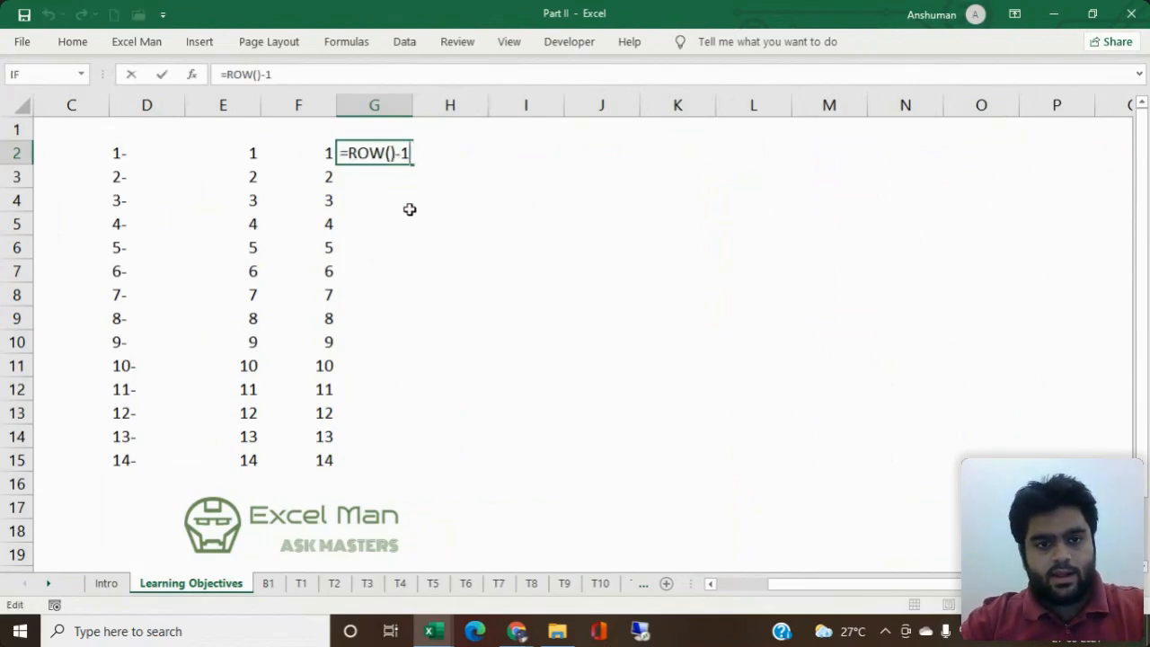
key(BackSpace)
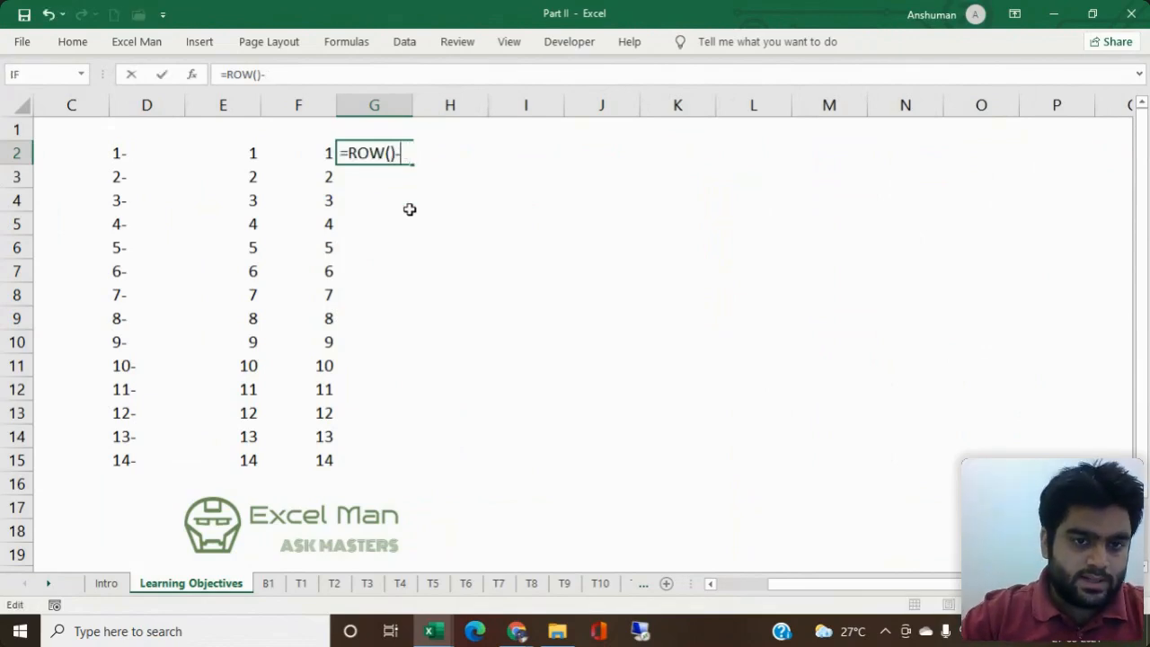
text(CountBl)
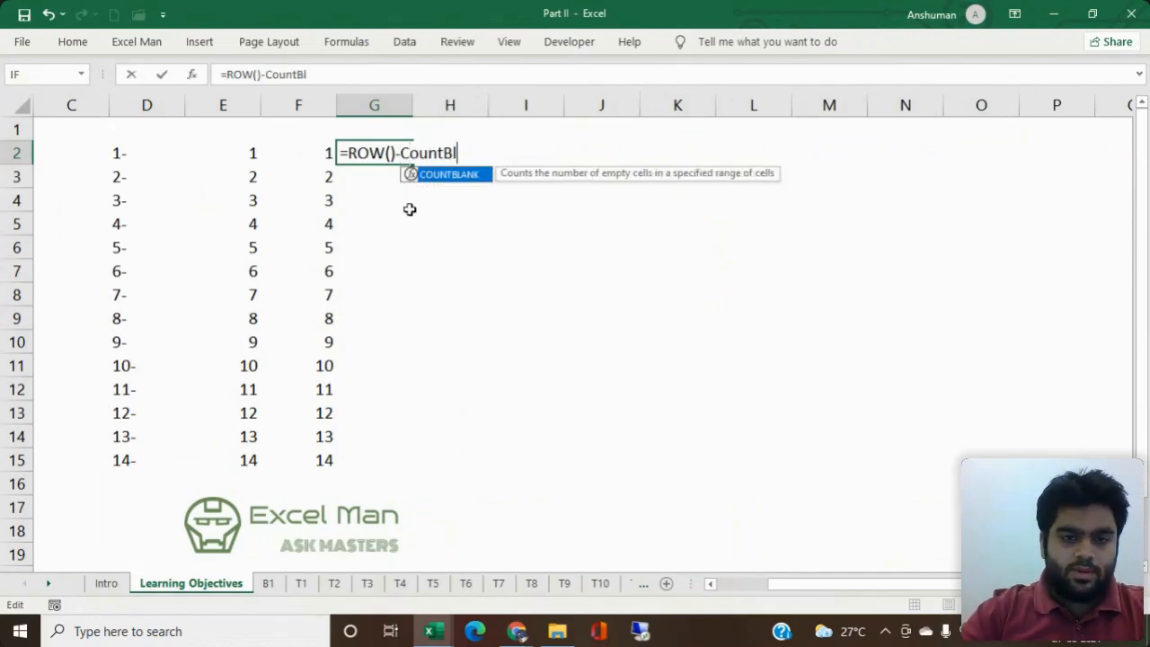
key(Tab)
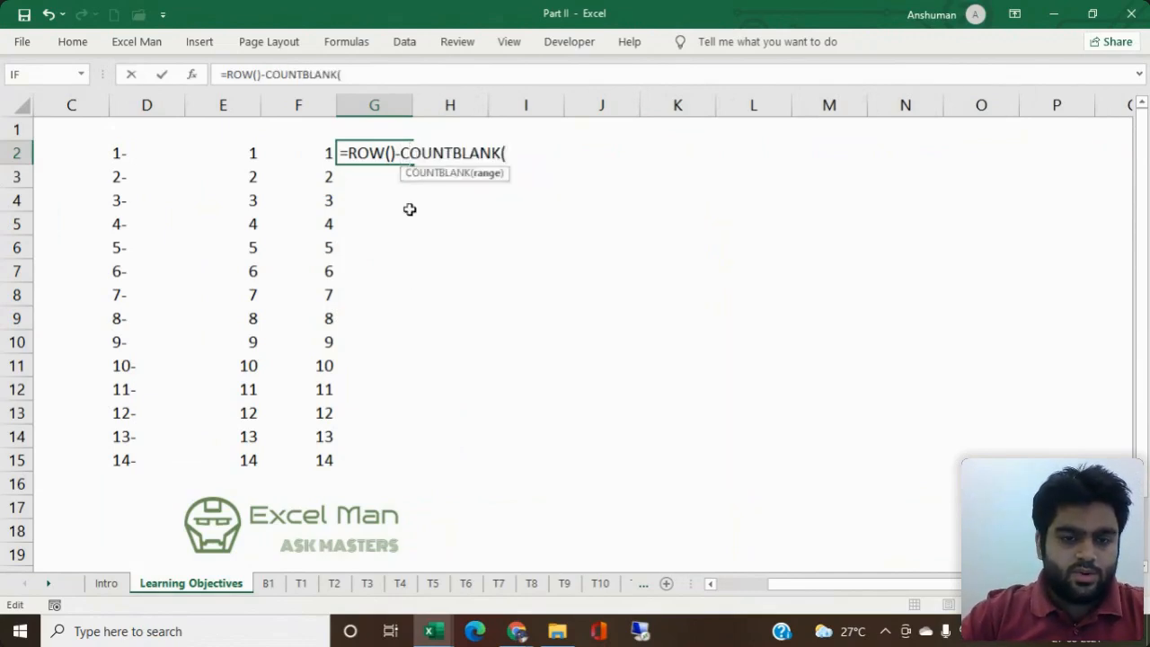
click(389, 126)
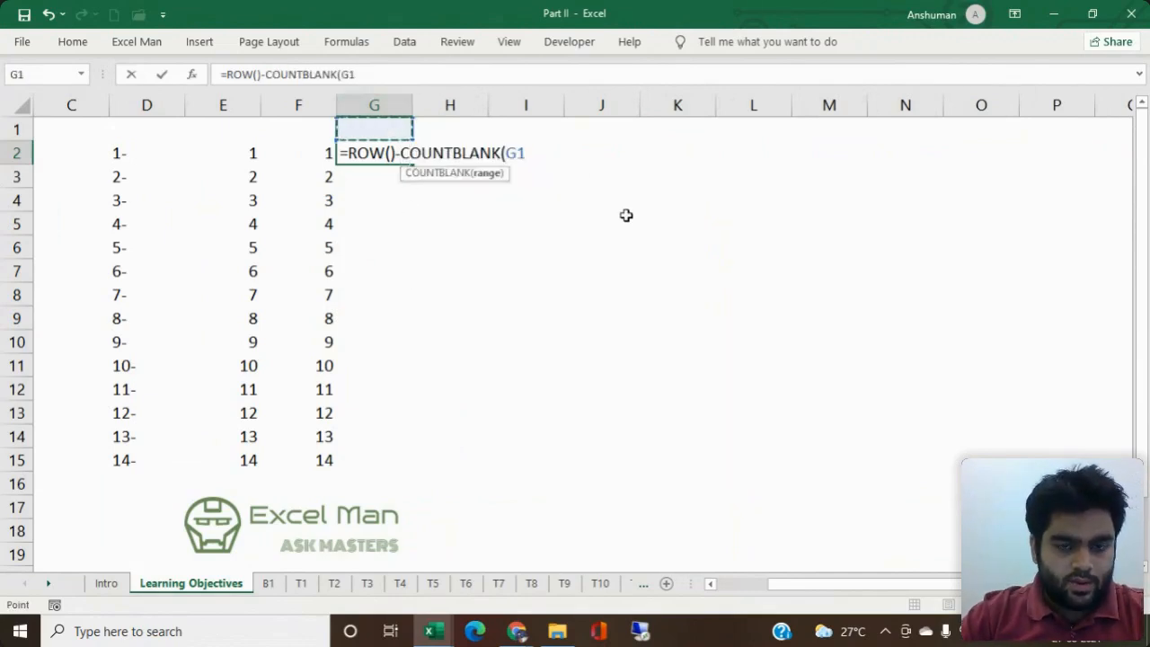
text(:G1))
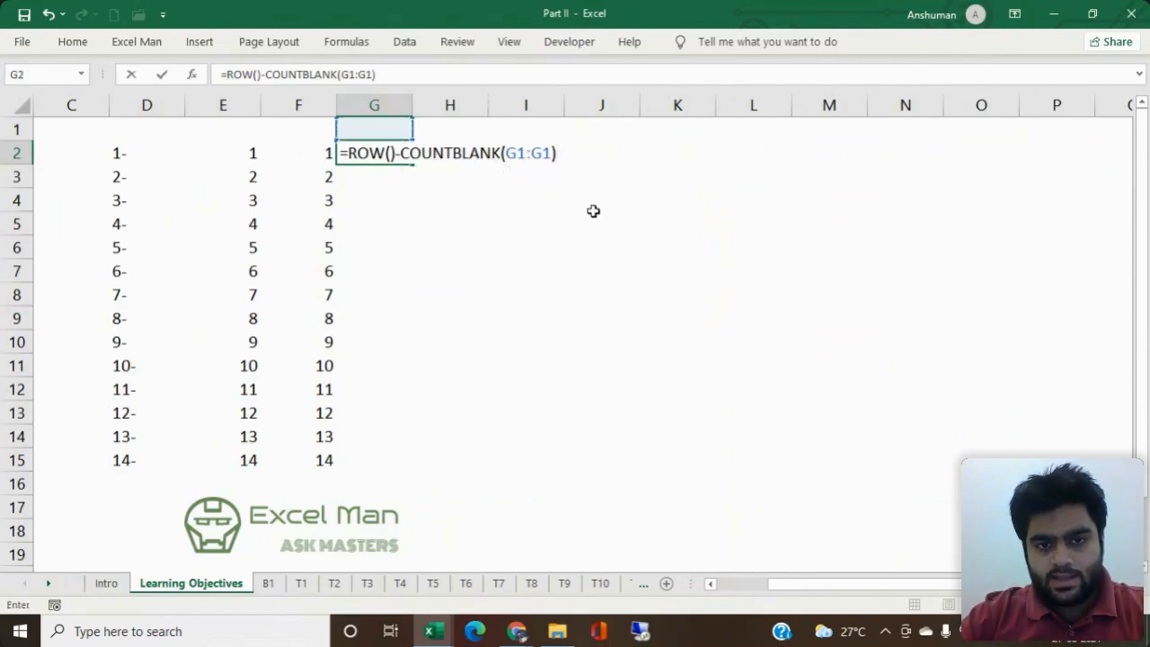
click(515, 156)
key(F4)
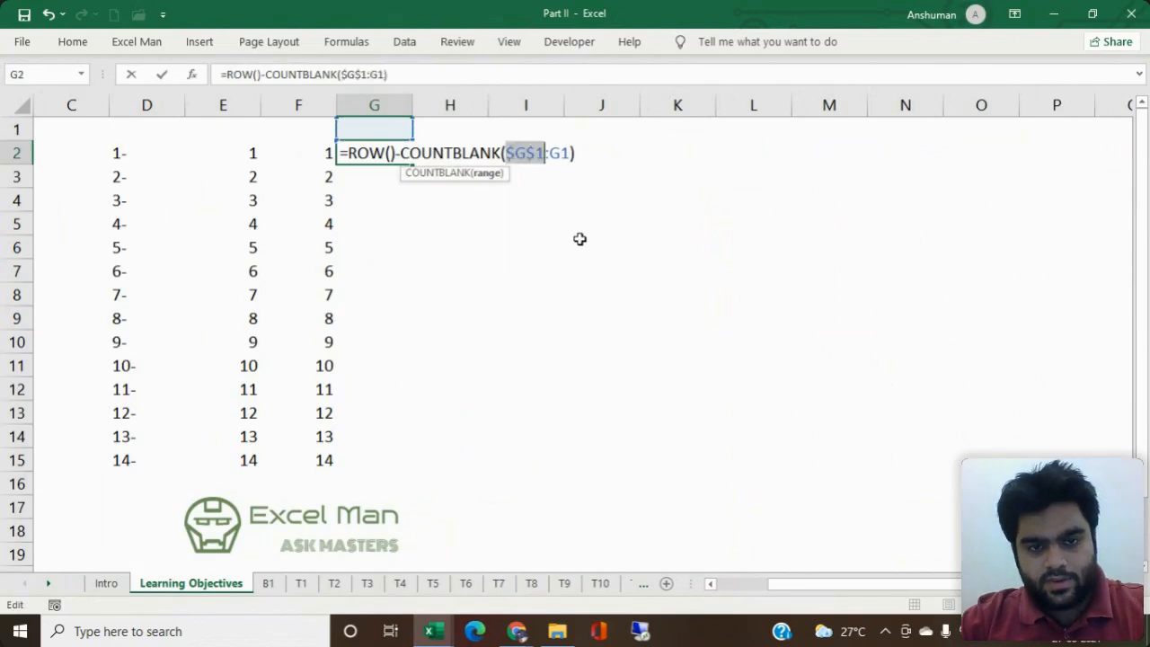
key(Return)
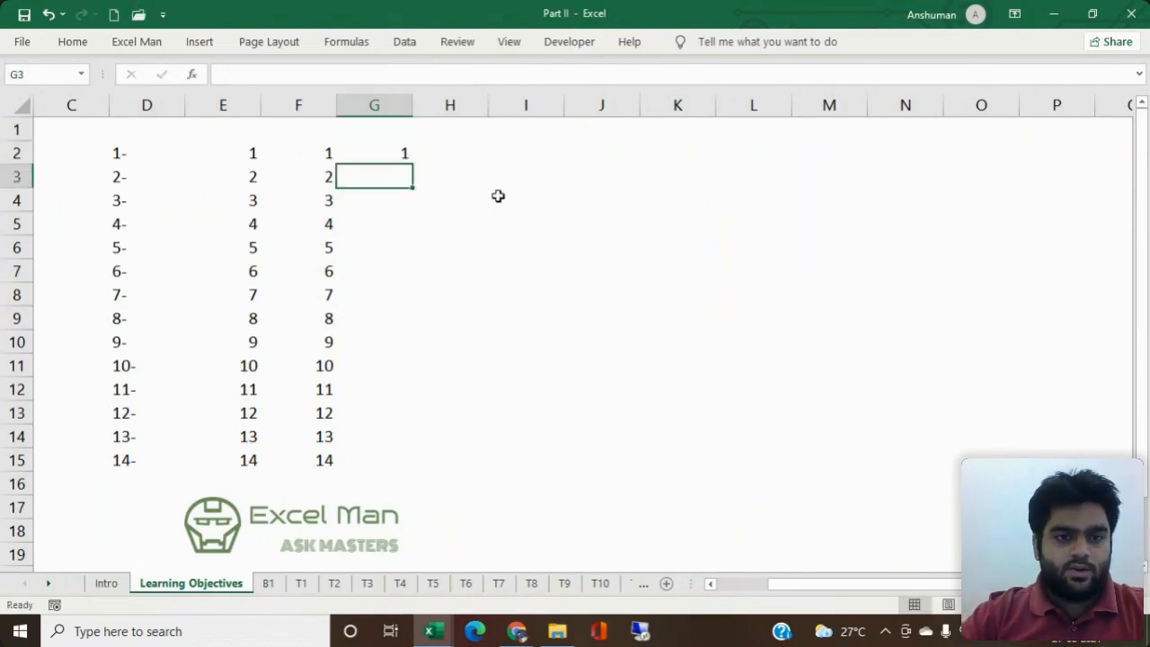
Step: Fill the G2 serial number formula down through G15
click(401, 149)
drag(413, 165, 389, 468)
click(213, 153)
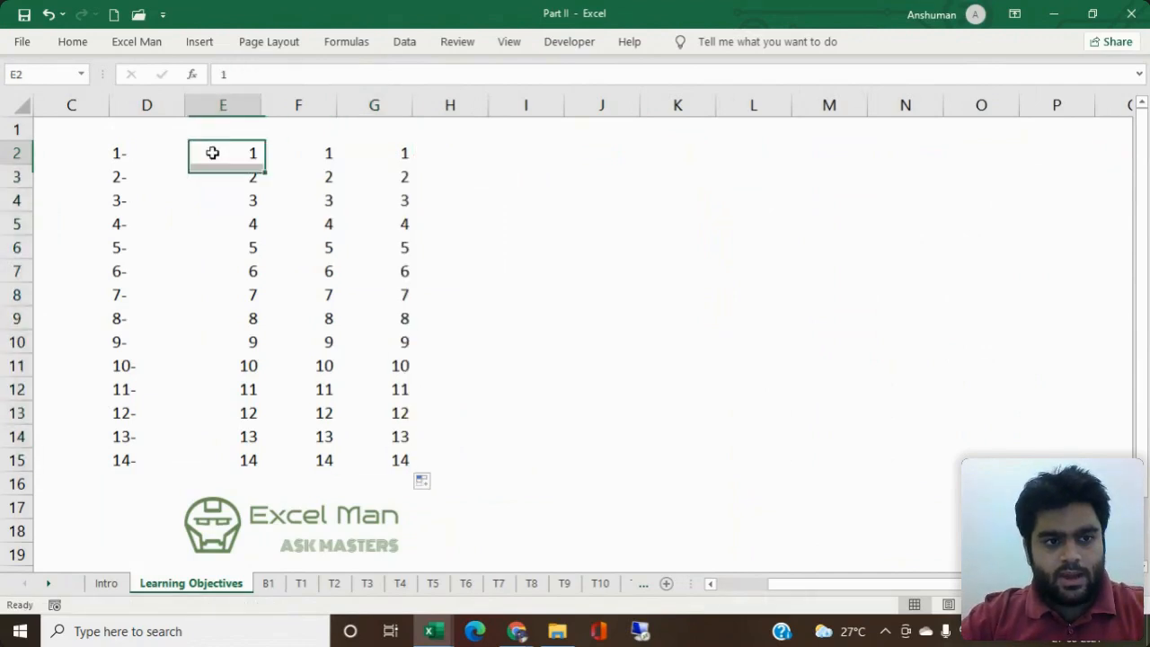
Step: Try inserting a blank row above row 2, inspect the shifted formula in G3, and undo the insertion
right_click(13, 158)
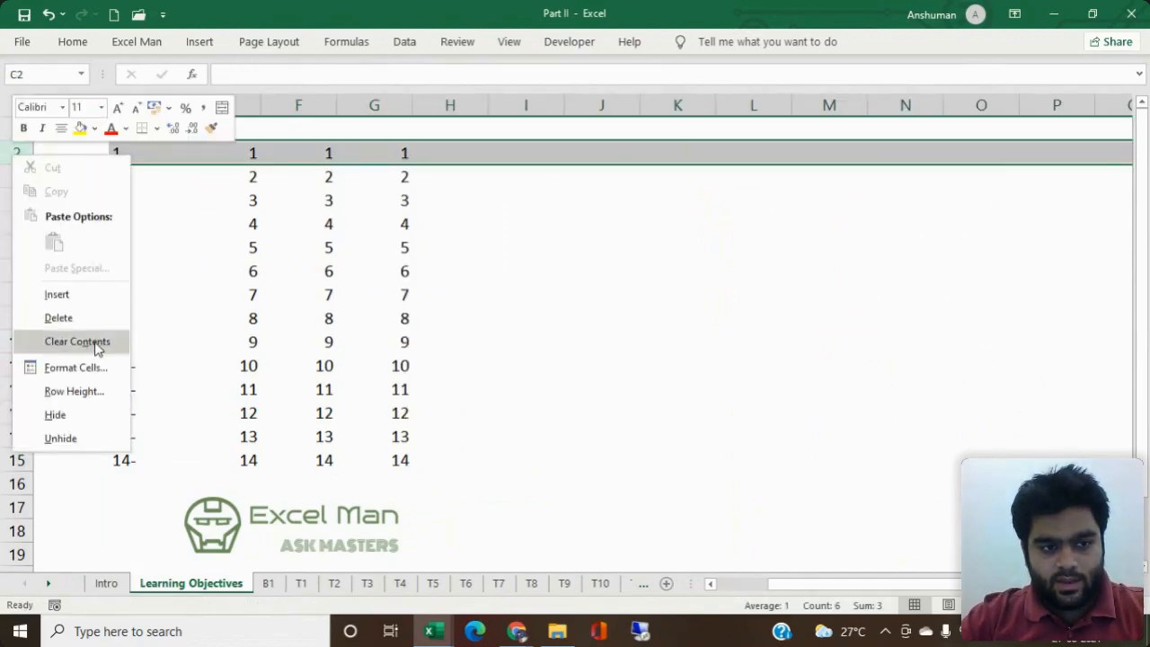
click(65, 295)
click(299, 237)
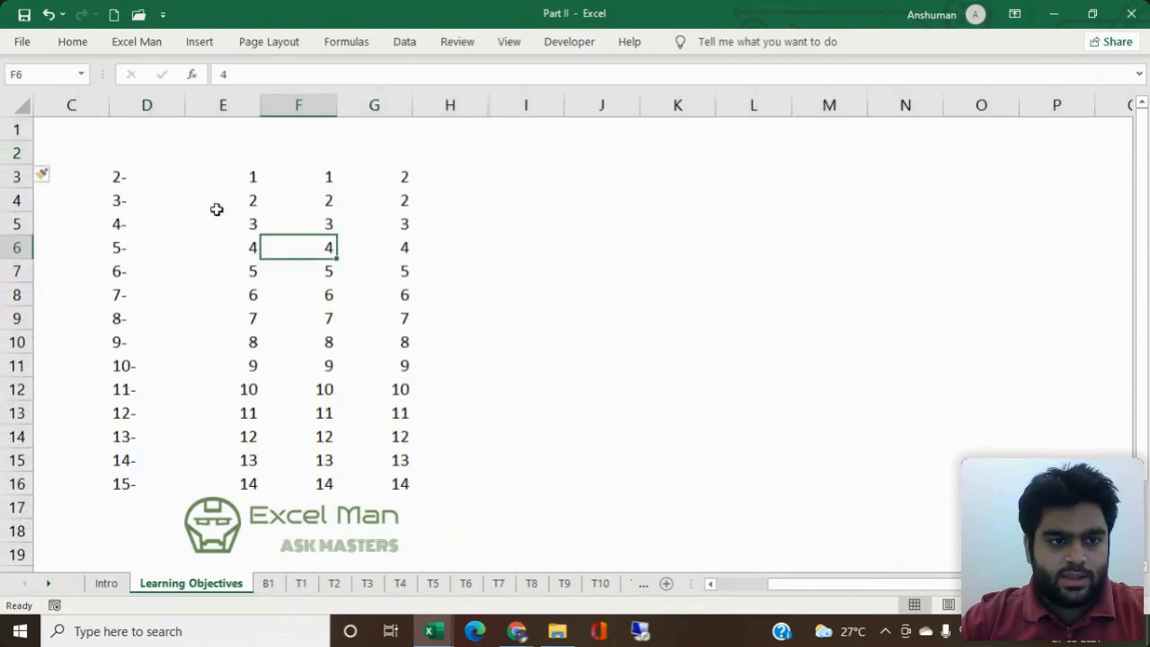
click(141, 180)
click(400, 180)
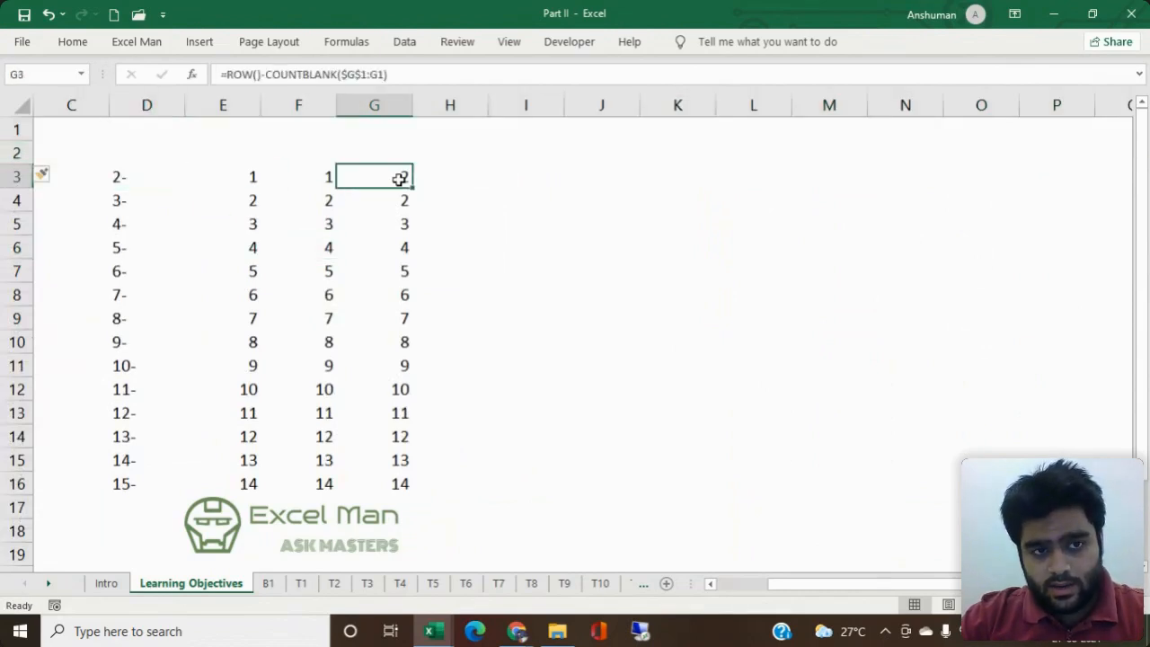
double_click(400, 179)
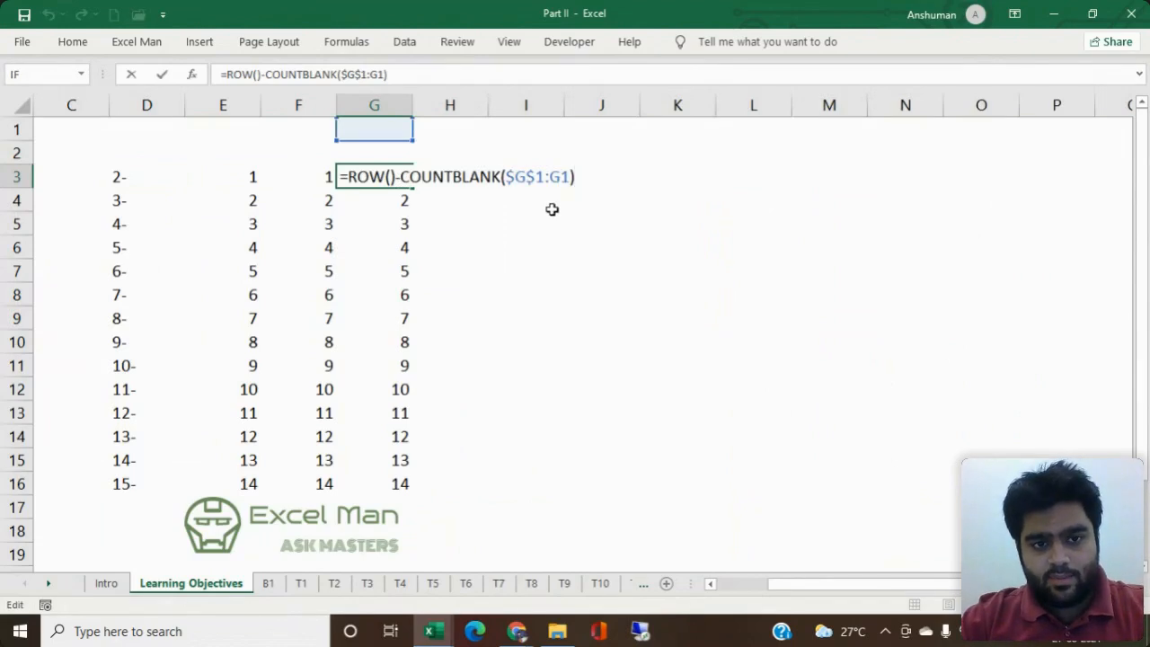
key(Escape)
key(ctrl+z)
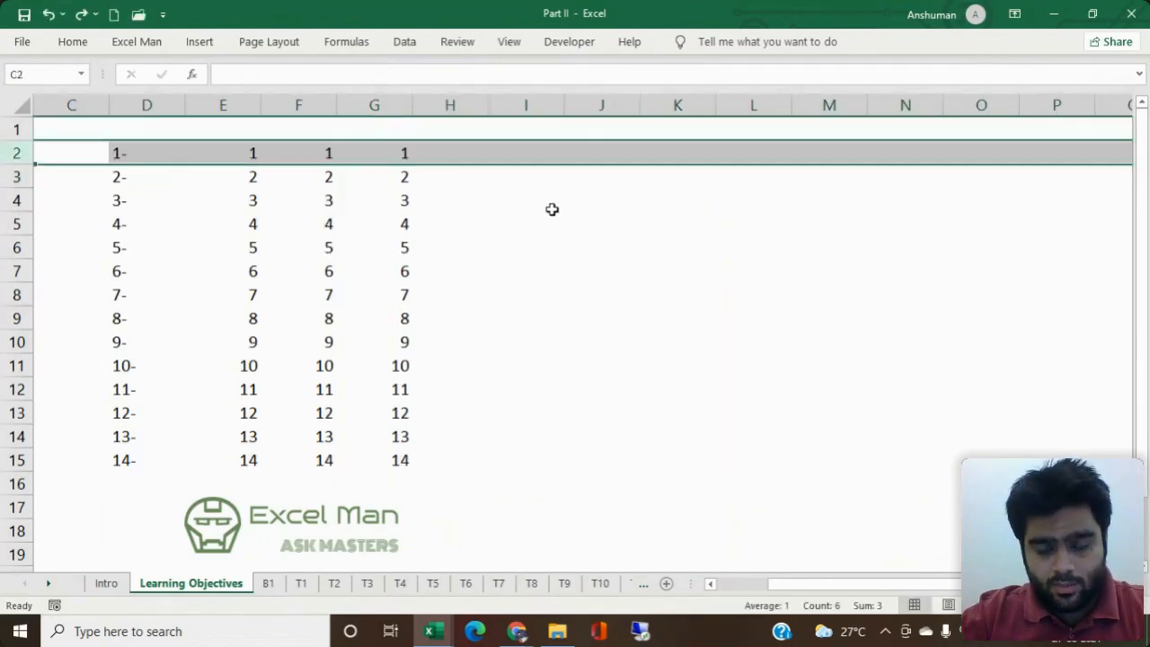
click(372, 155)
key(ctrl+shift+plus)
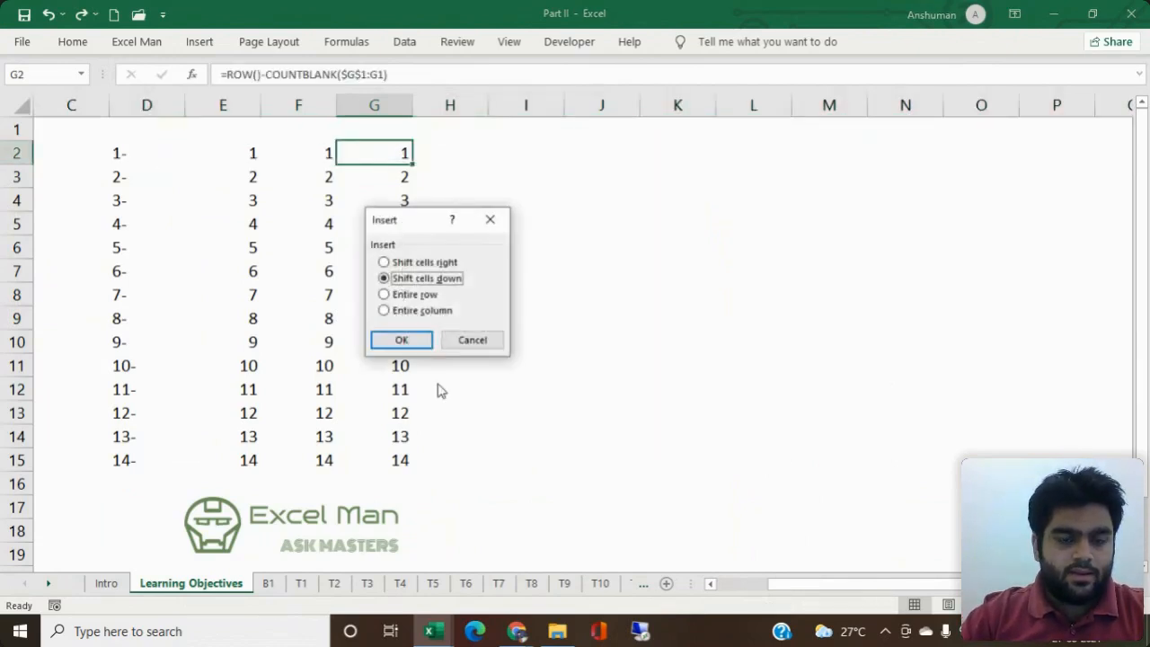
key(Escape)
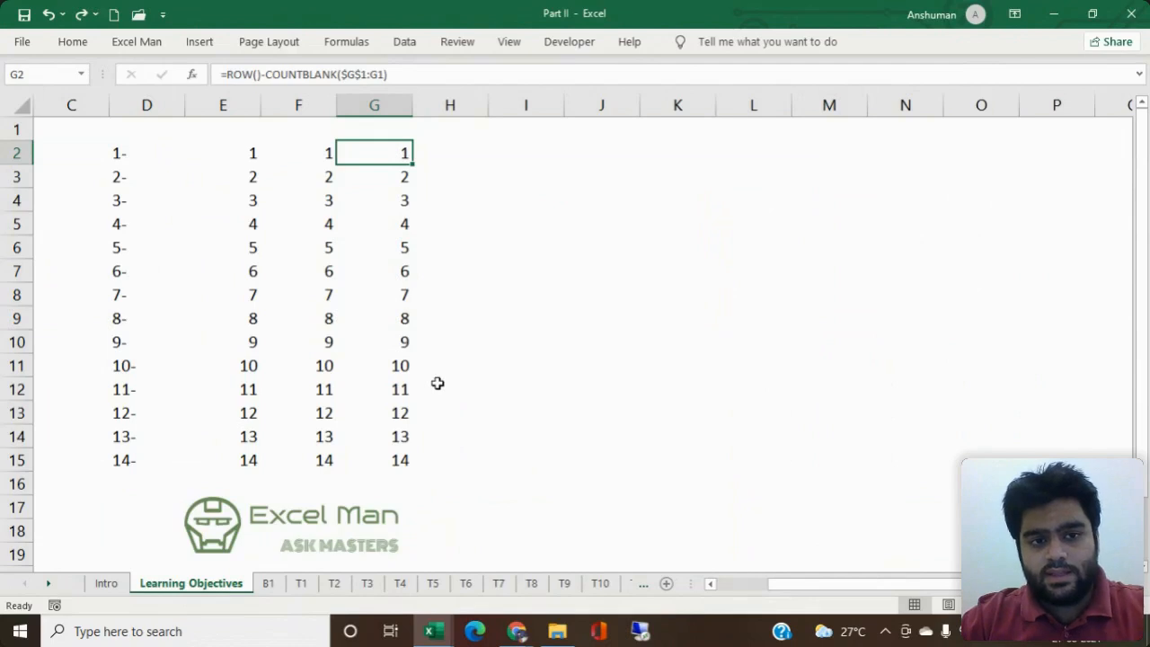
Step: Return to the objectives list, select the topic "Shortcut to create a Chart (T2)", and open sheet T2
key(Left)
key(Left)
key(Left)
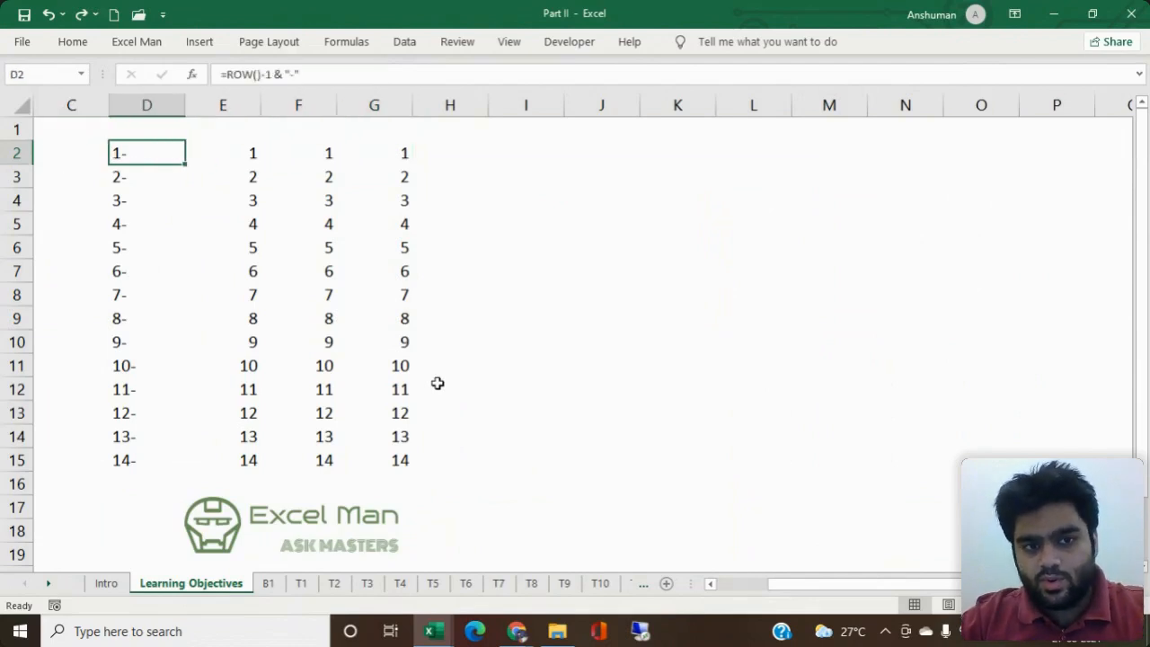
key(Left)
key(Left)
key(Left)
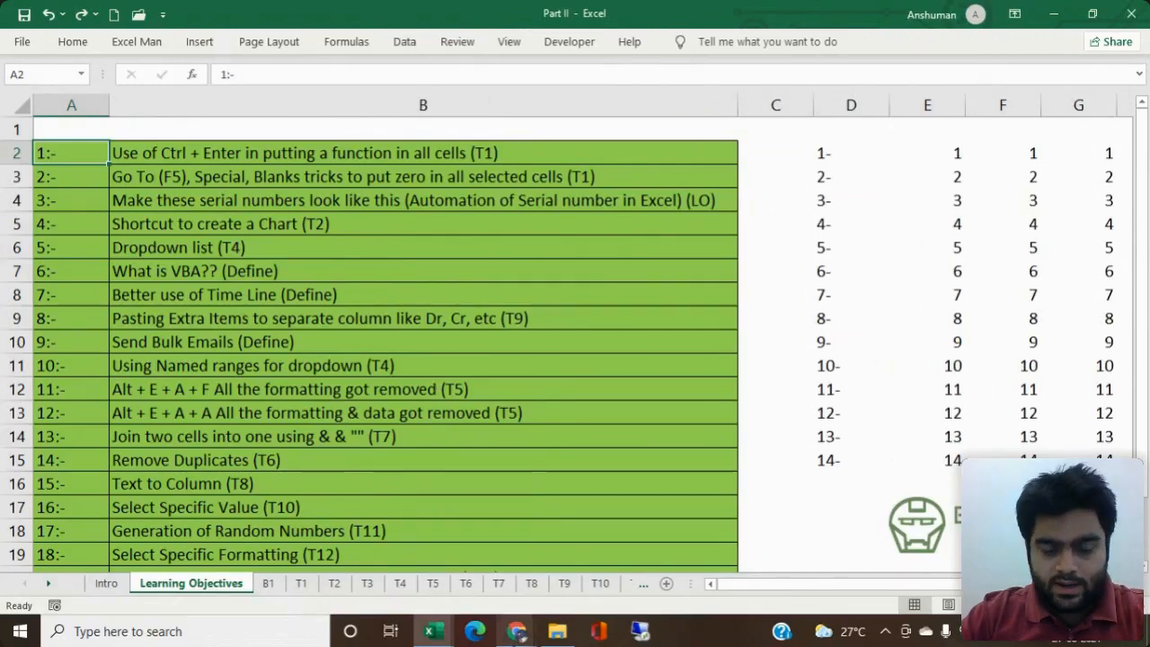
mouse_move(518, 633)
mouse_move(454, 587)
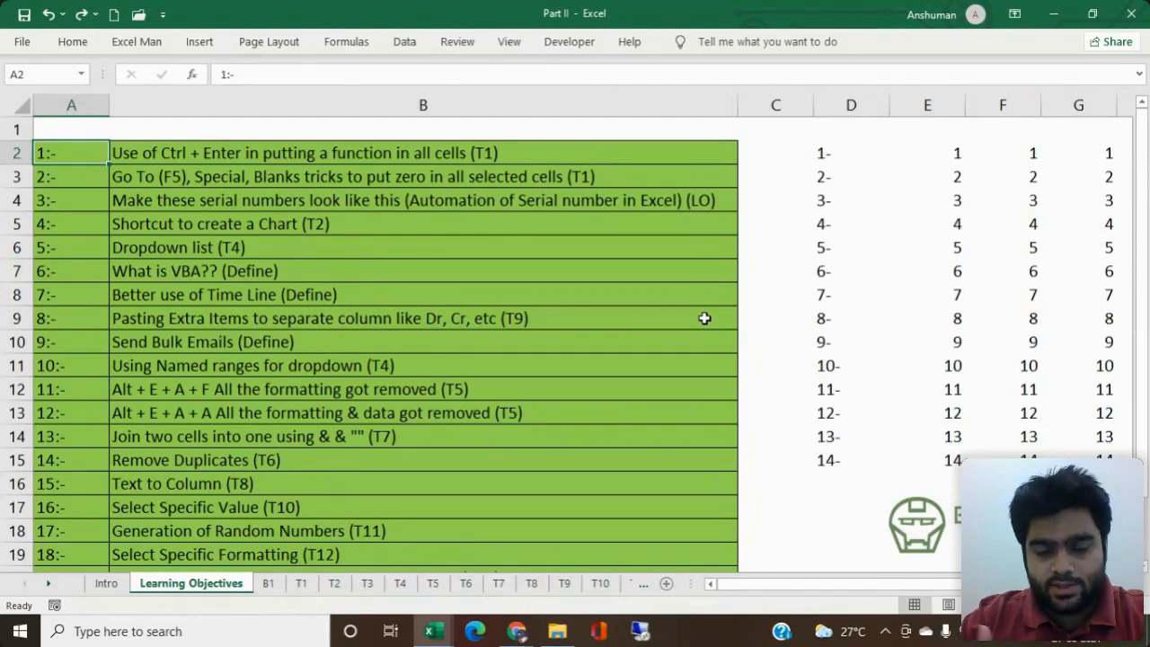
click(468, 225)
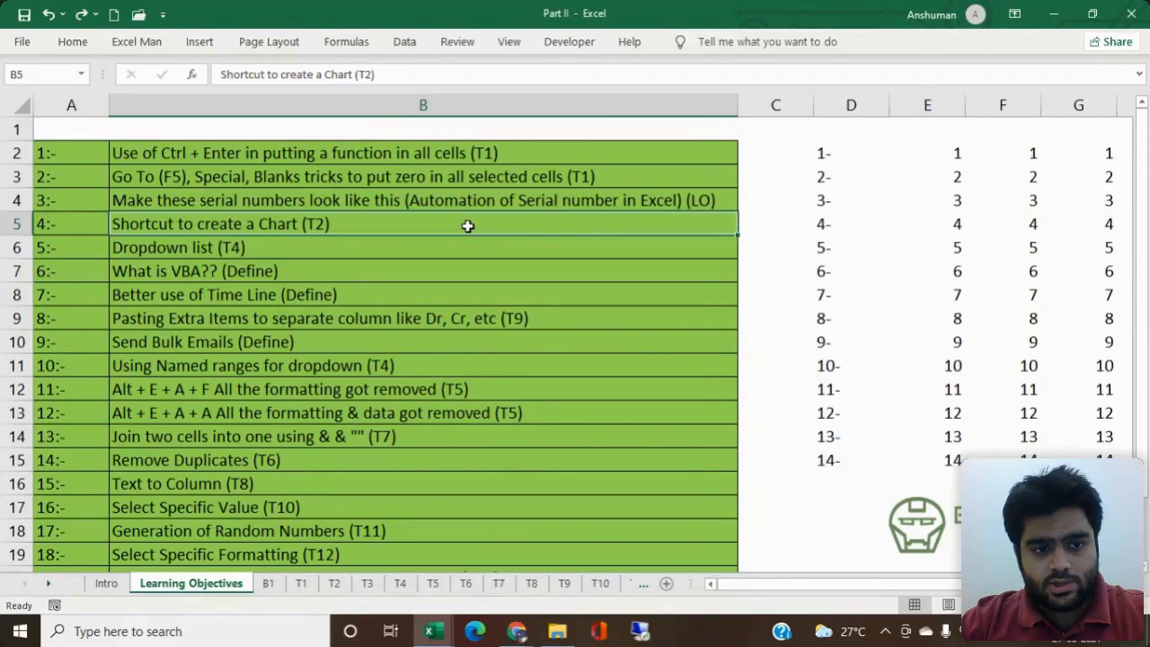
click(334, 583)
click(355, 446)
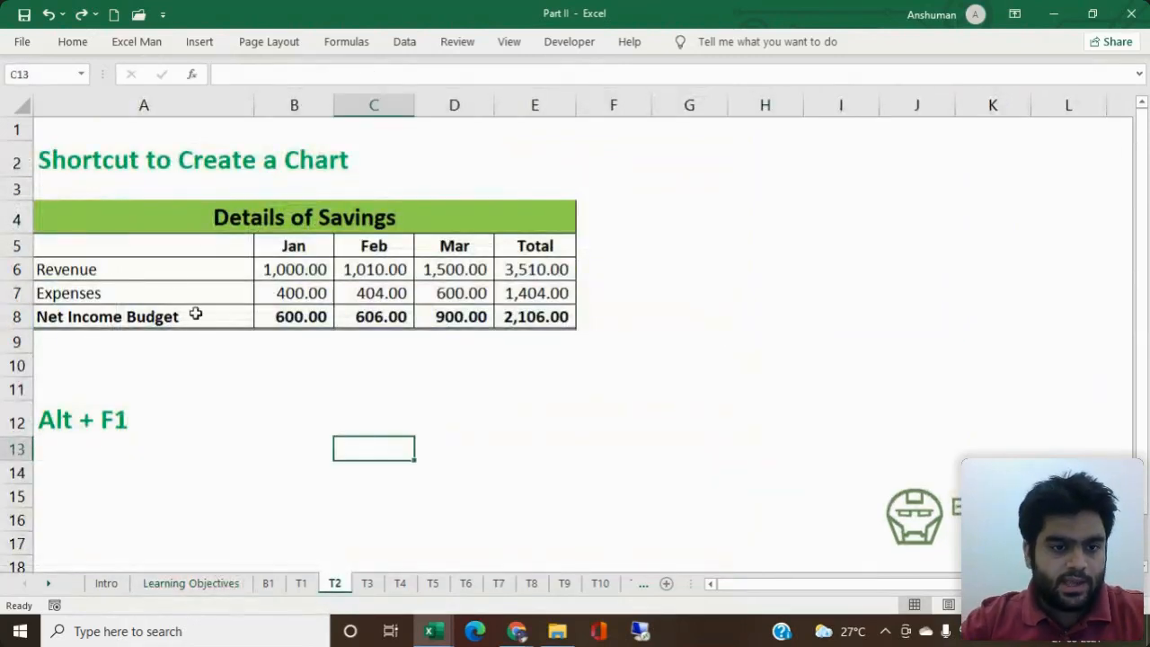
Step: Try a default column chart of A5:E8, shrunk and placed to the right of the savings table, and delete it
drag(149, 248, 527, 329)
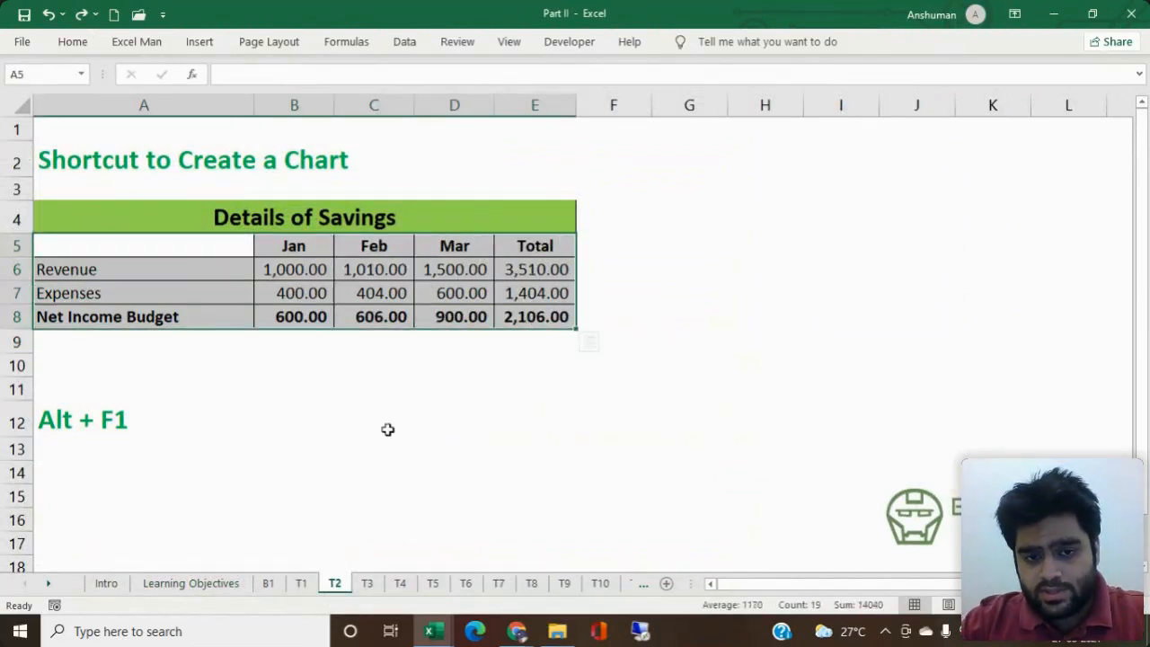
click(189, 42)
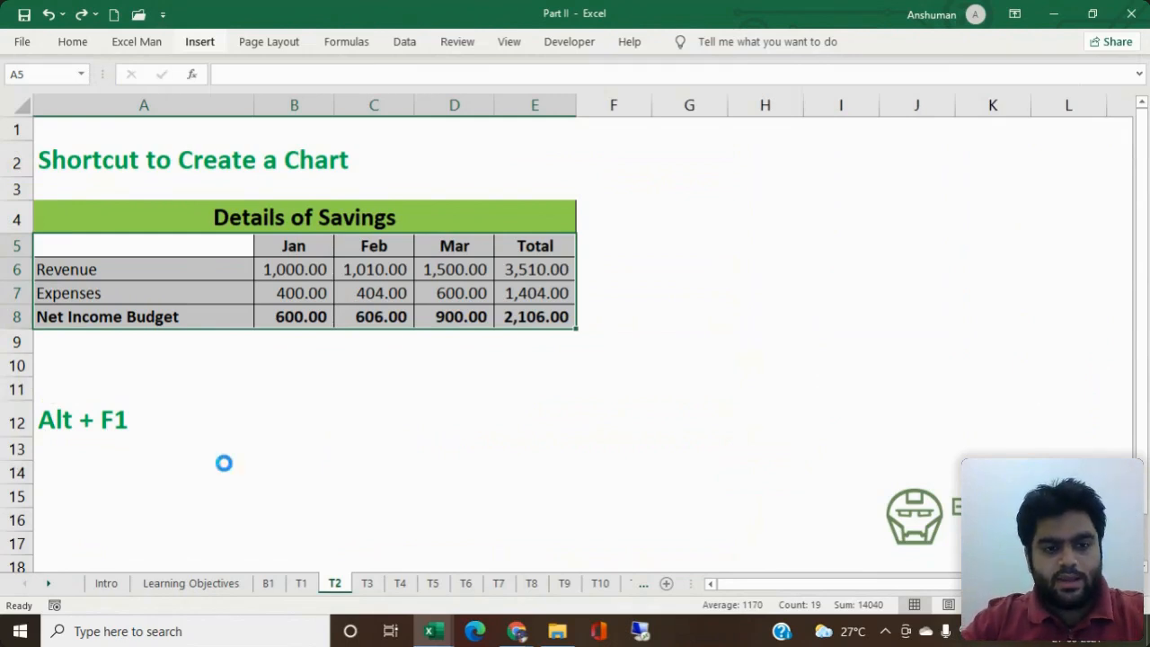
key(alt+F1)
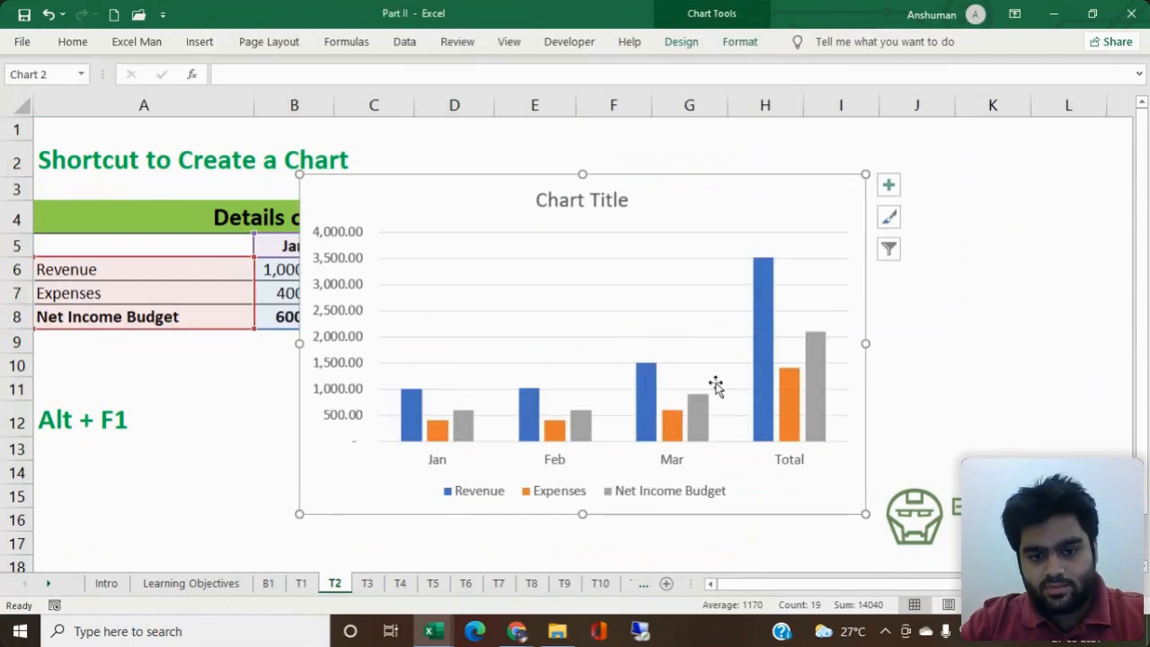
drag(865, 513, 710, 411)
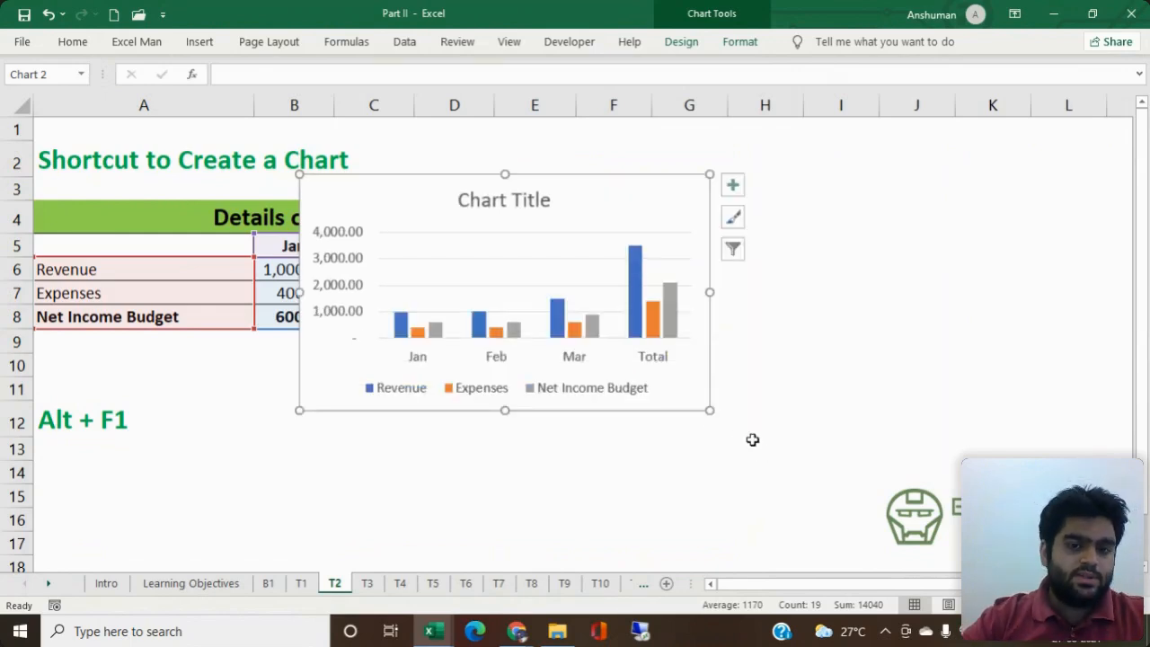
drag(621, 190, 927, 172)
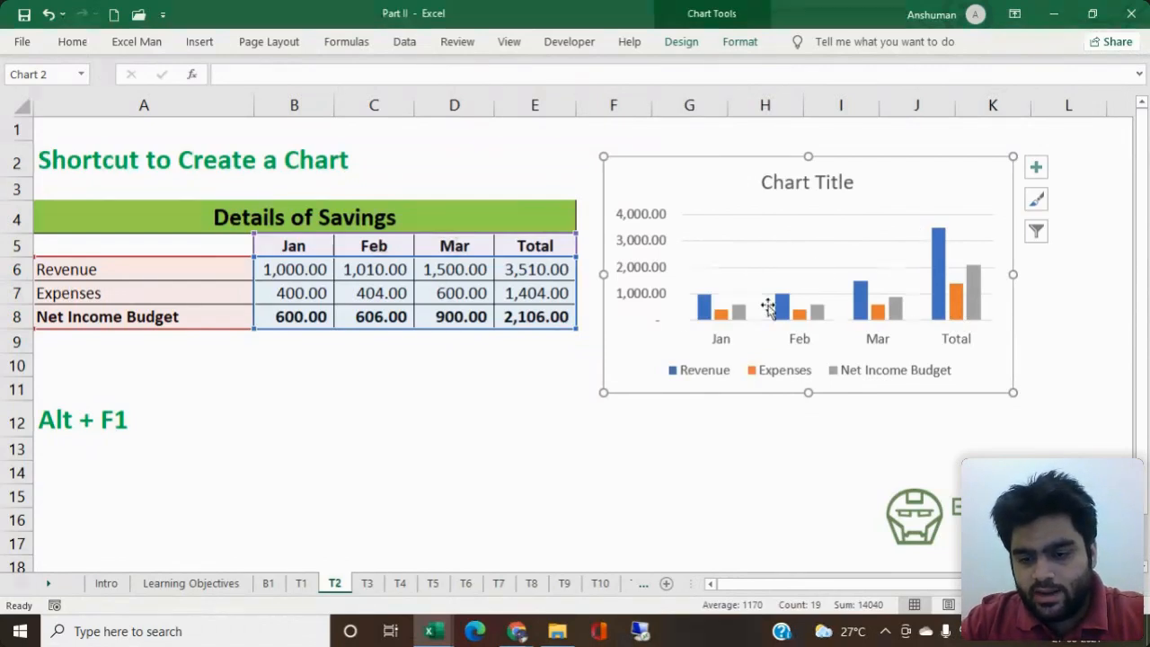
key(Delete)
Step: Create a default column chart from A5:D7, shrink it and place it to the right of the Details of Savings table
key(Right)
key(Left)
key(shift+Right)
key(shift+Right)
key(shift+Right)
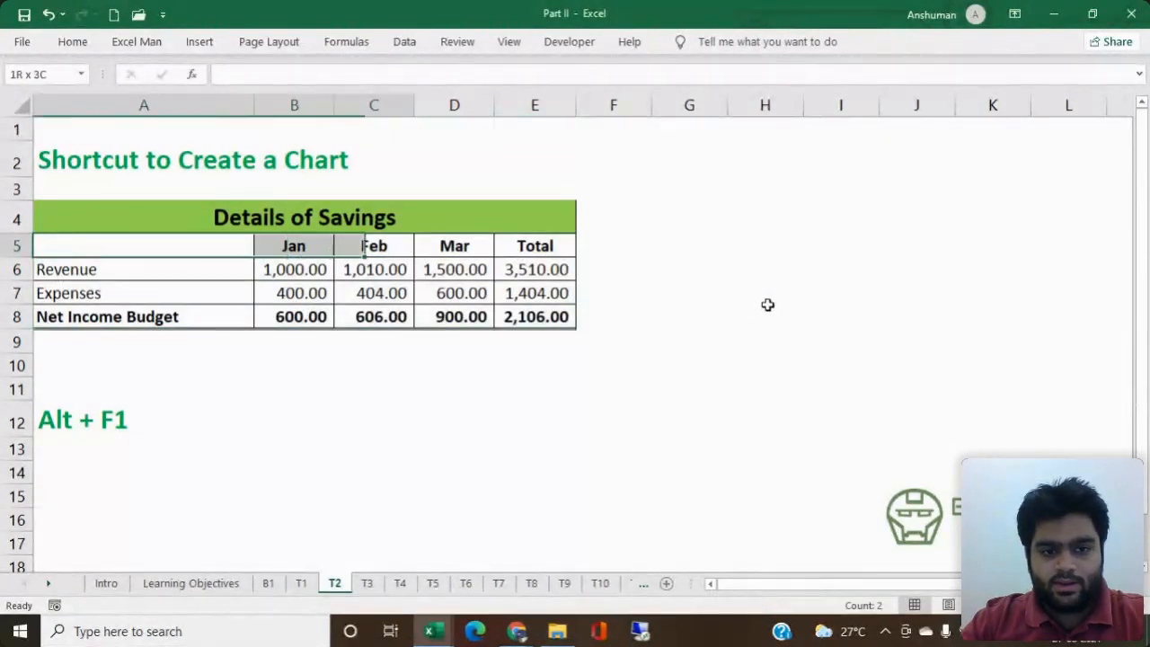
key(shift+Down)
key(shift+Down)
key(shift+Down)
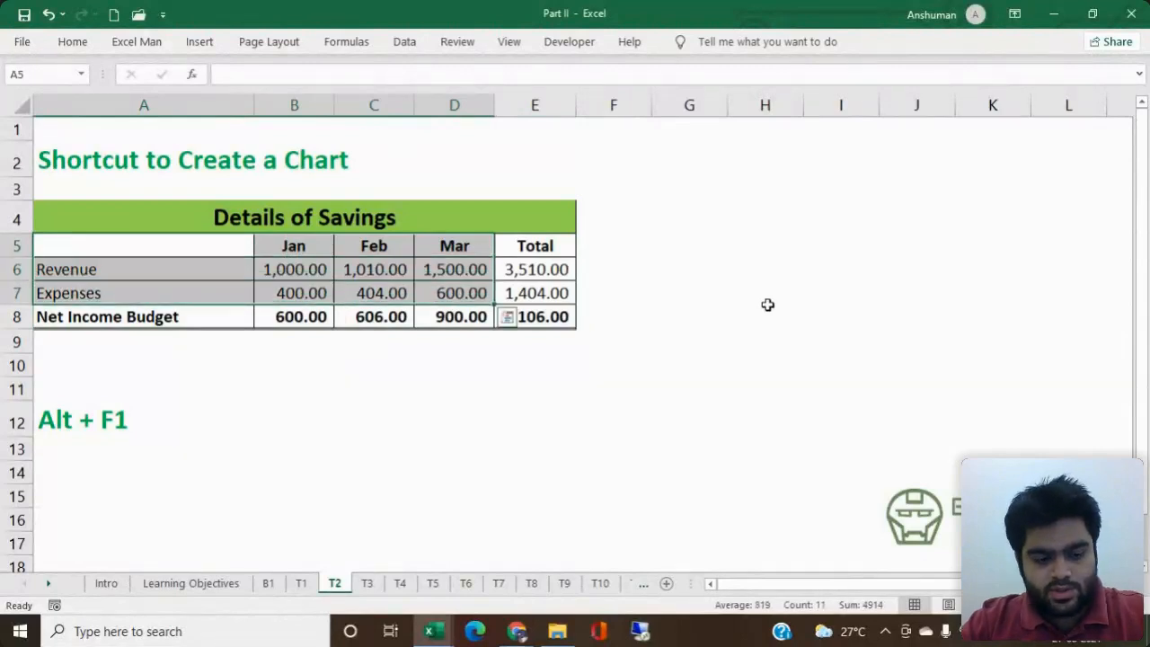
key(alt+F1)
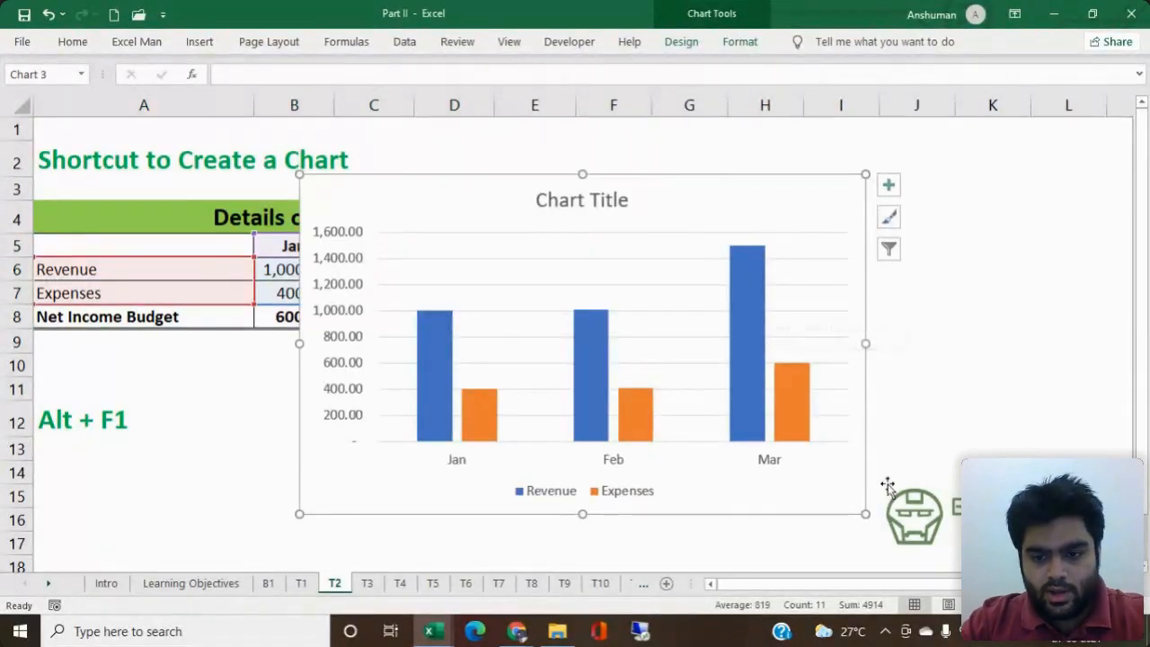
drag(865, 514, 678, 396)
drag(872, 159, 922, 162)
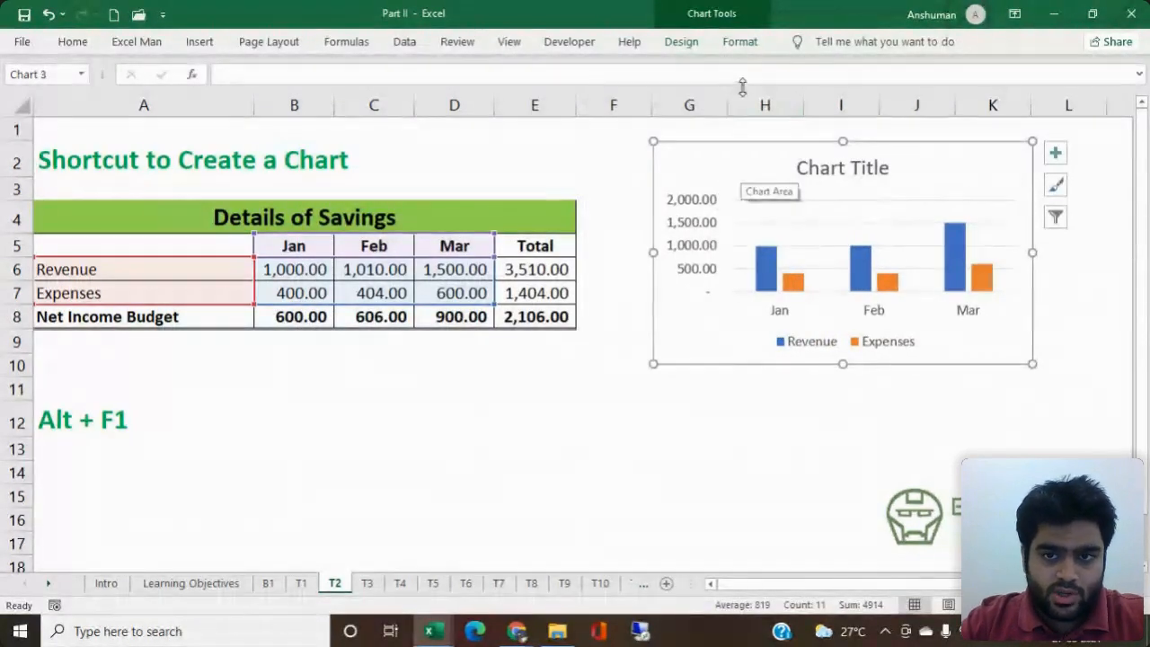
Step: Change the savings column chart to a standard Pie chart
click(682, 41)
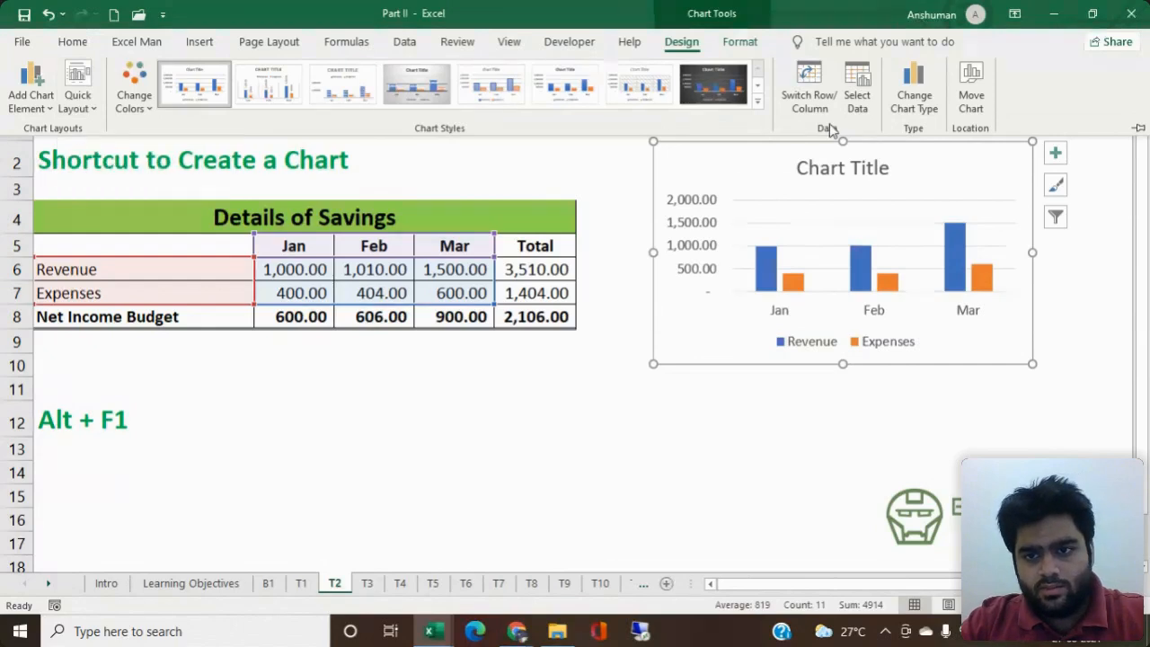
click(935, 105)
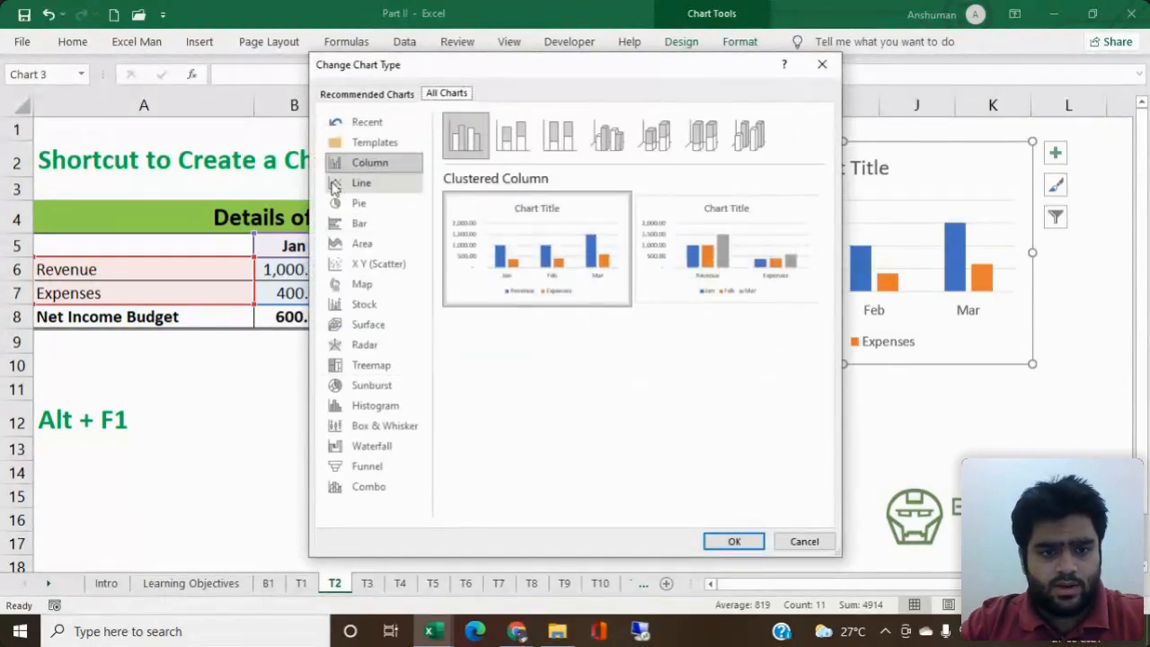
click(360, 205)
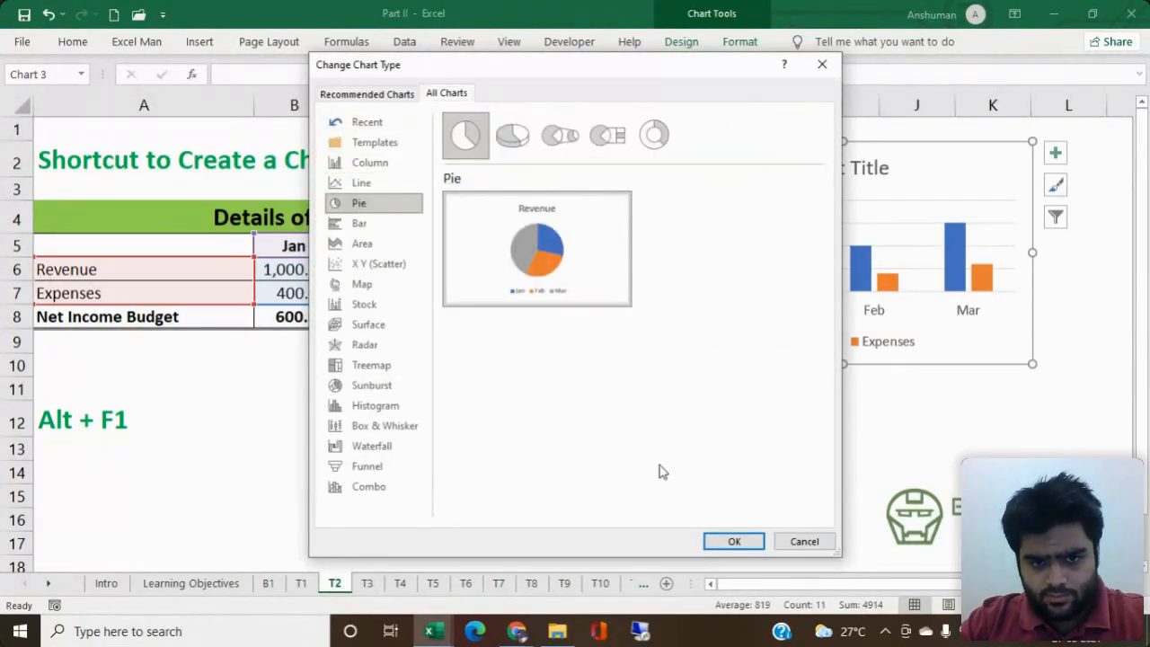
click(731, 541)
click(716, 435)
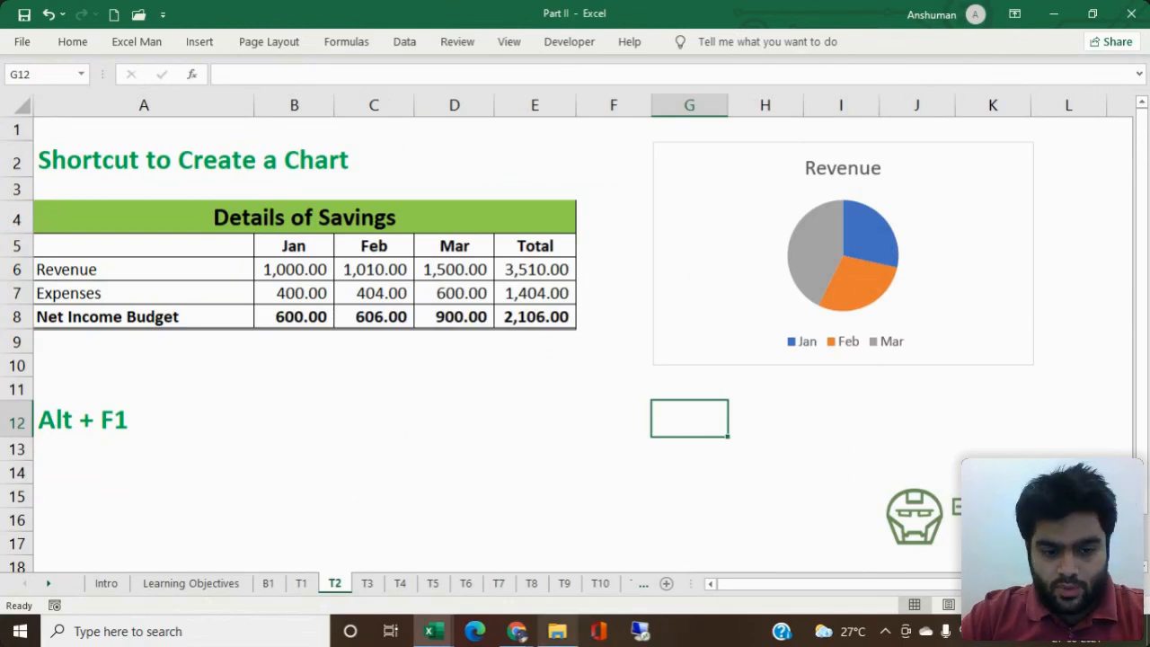
Step: On sheet T3, AutoSum A4:A7 in cell A8 and fill the formula across to E8
click(368, 583)
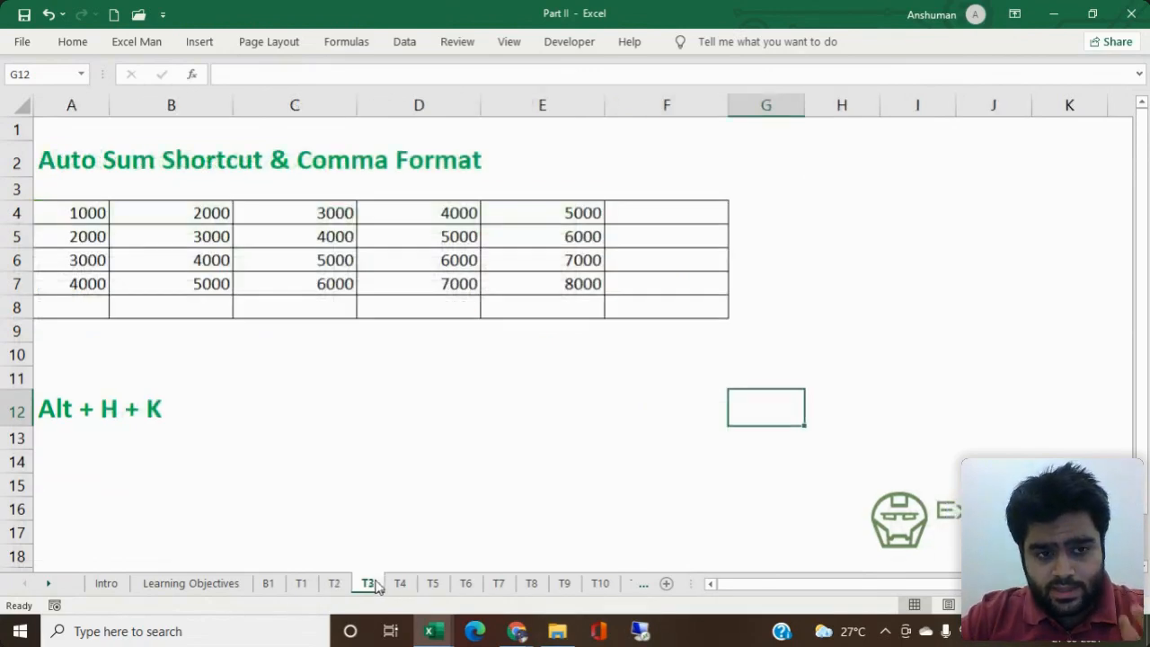
click(350, 468)
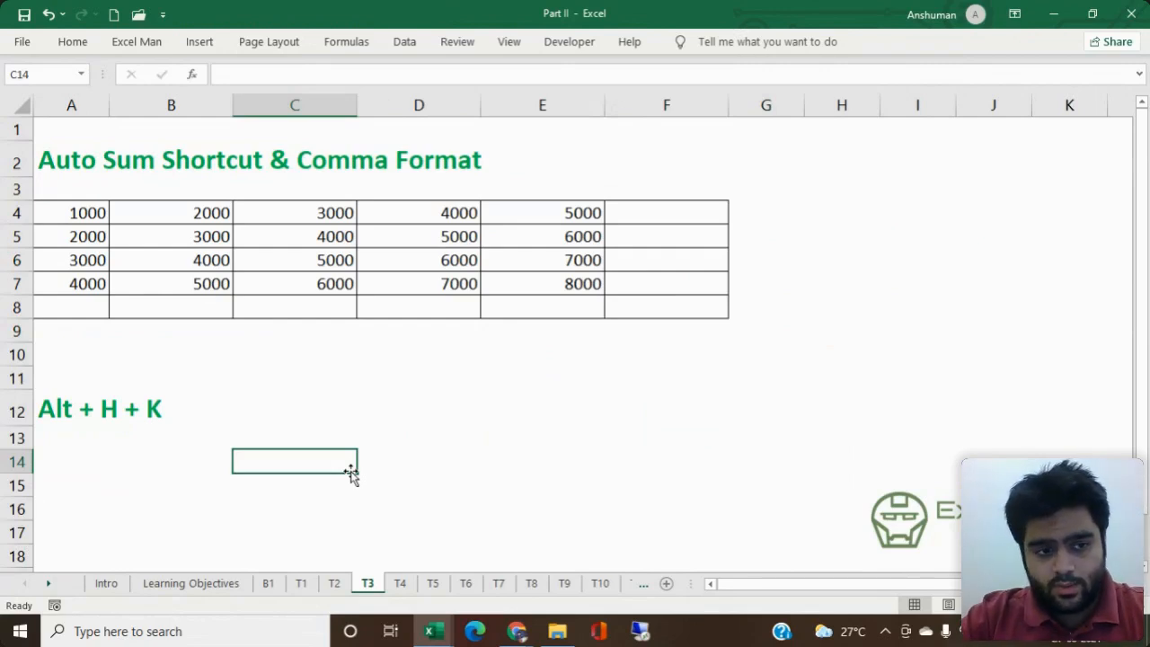
click(59, 316)
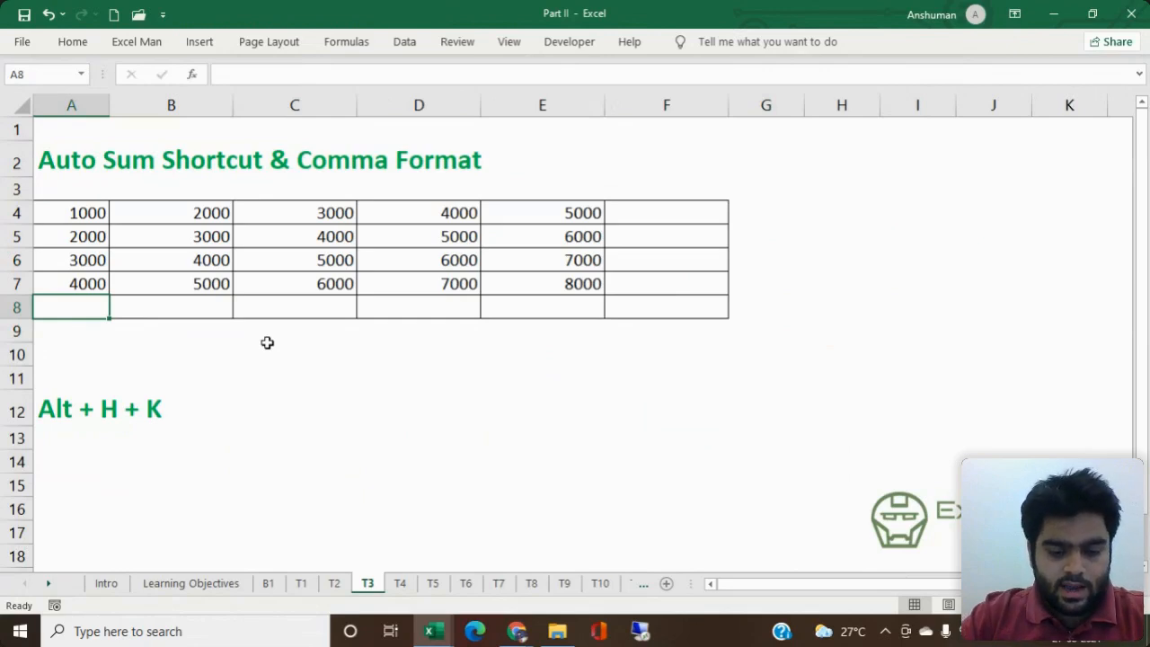
key(alt+equal)
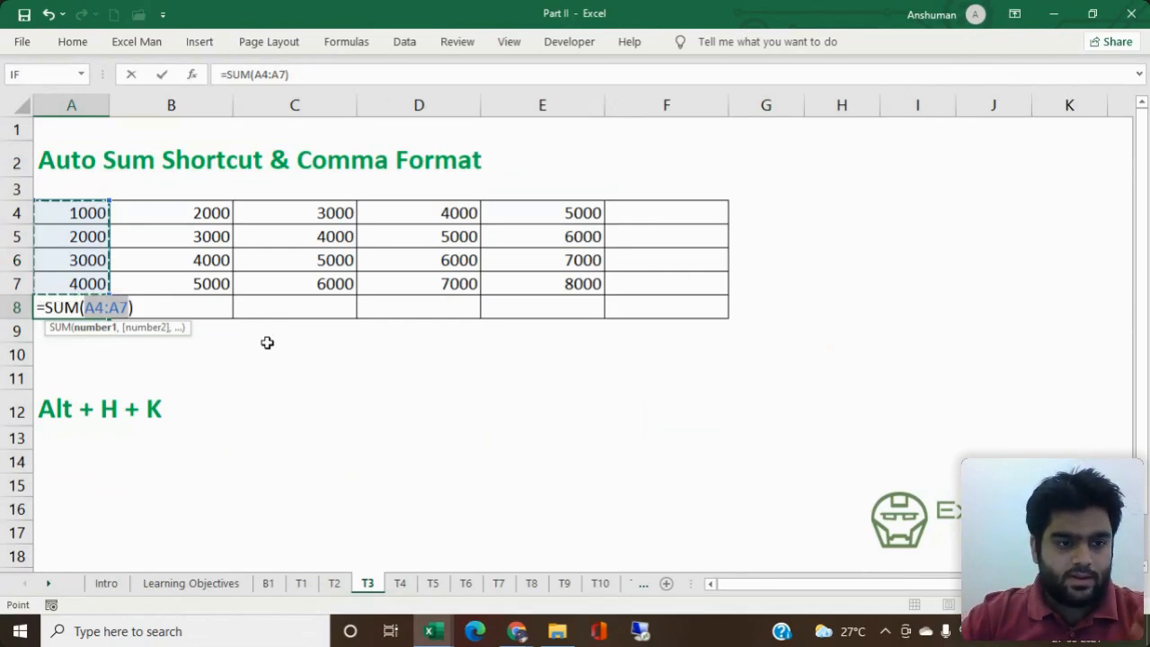
key(Return)
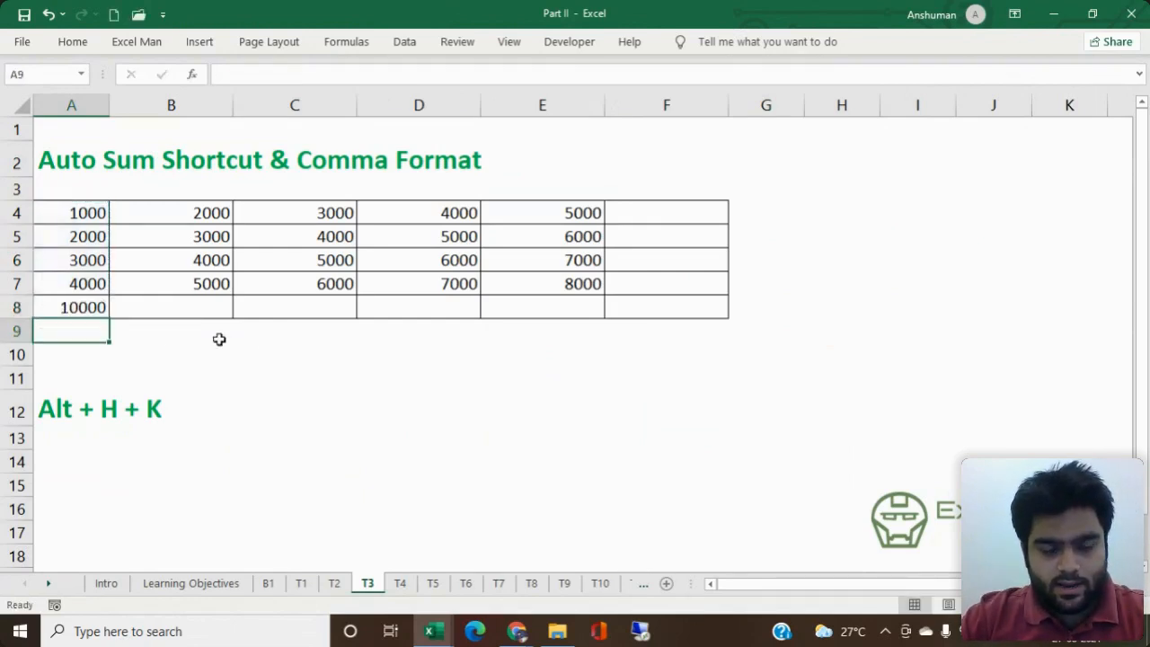
click(79, 306)
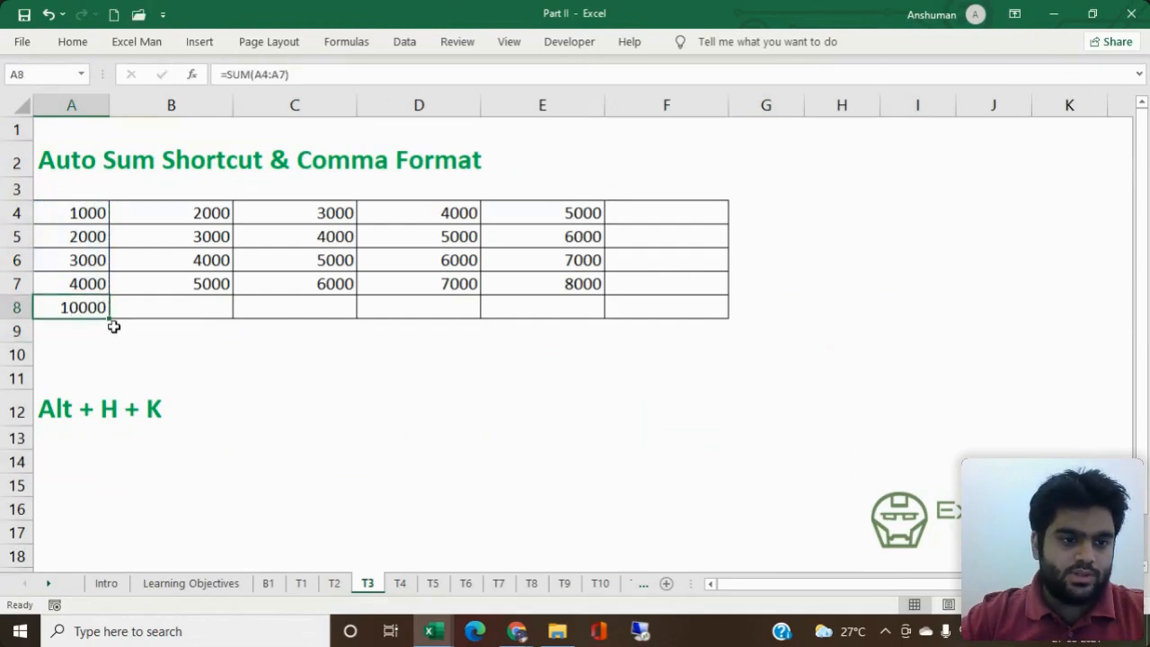
drag(110, 321, 626, 303)
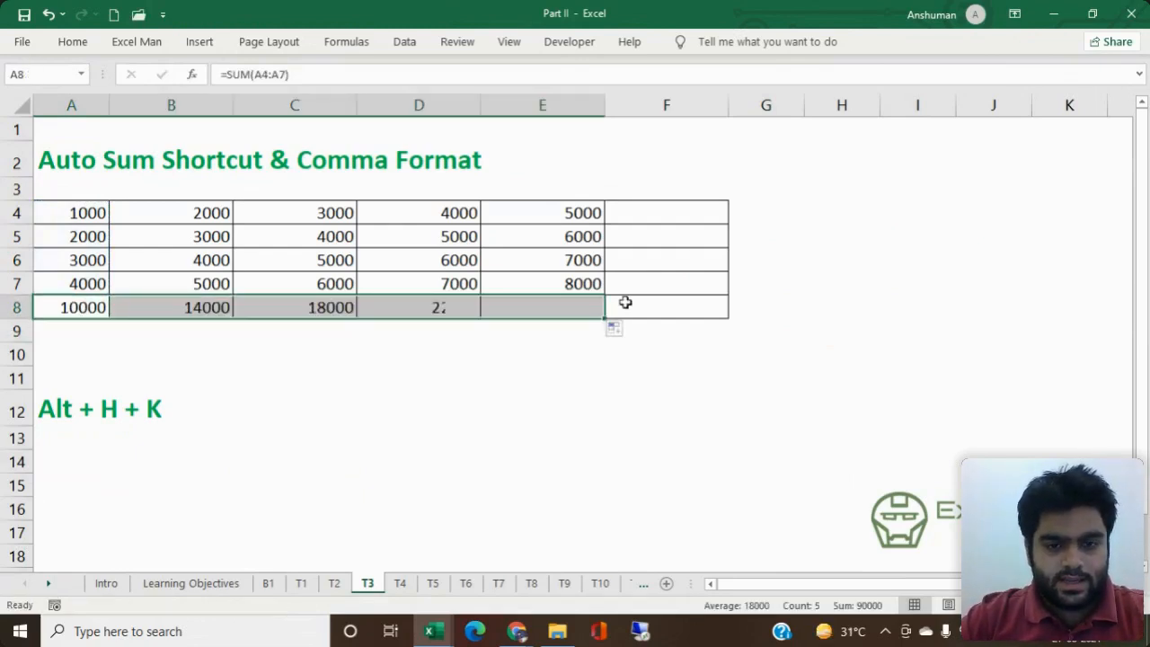
Step: AutoSum A4:E4 in cell F4 and fill the formula down to F8
click(662, 220)
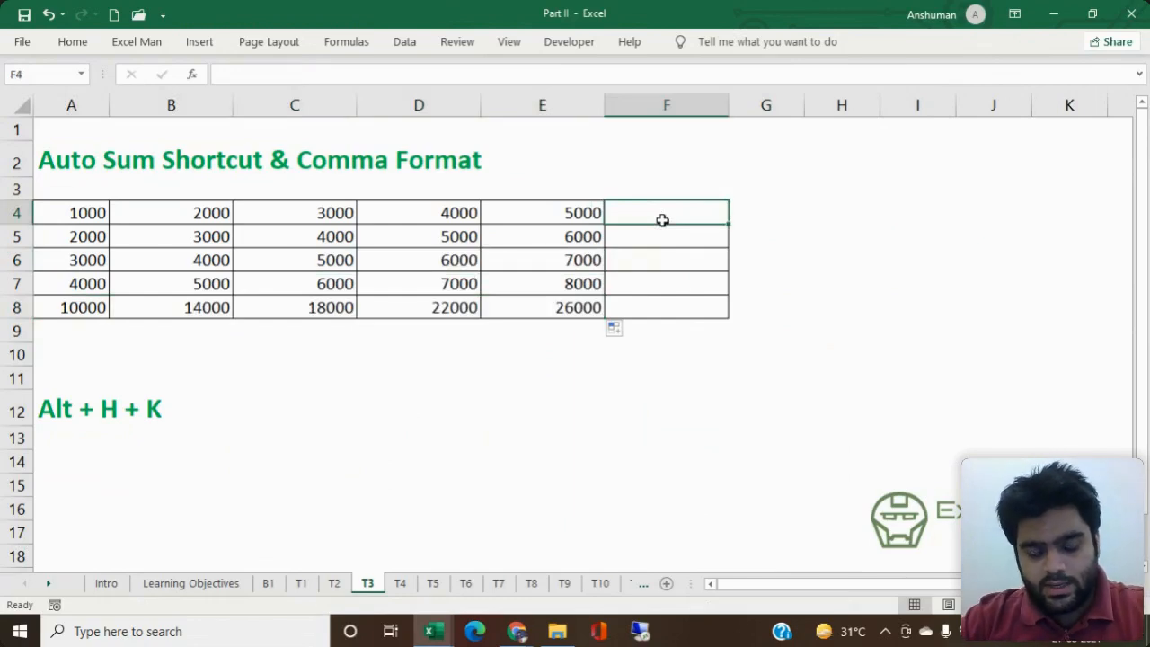
key(alt+equal)
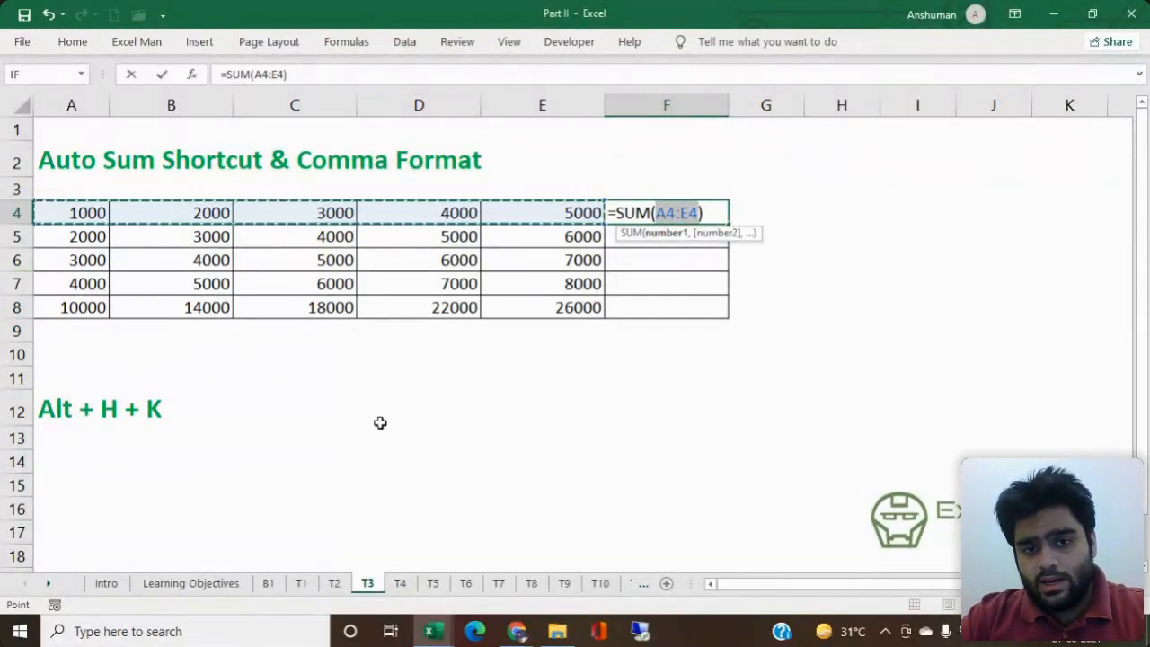
key(Return)
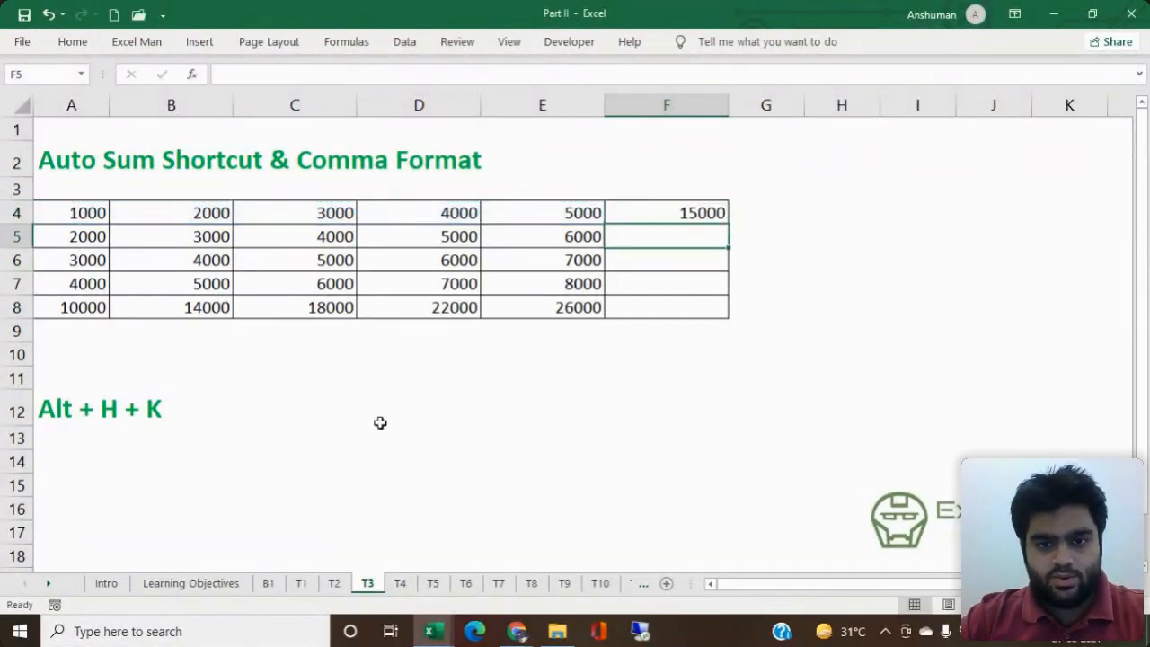
click(722, 213)
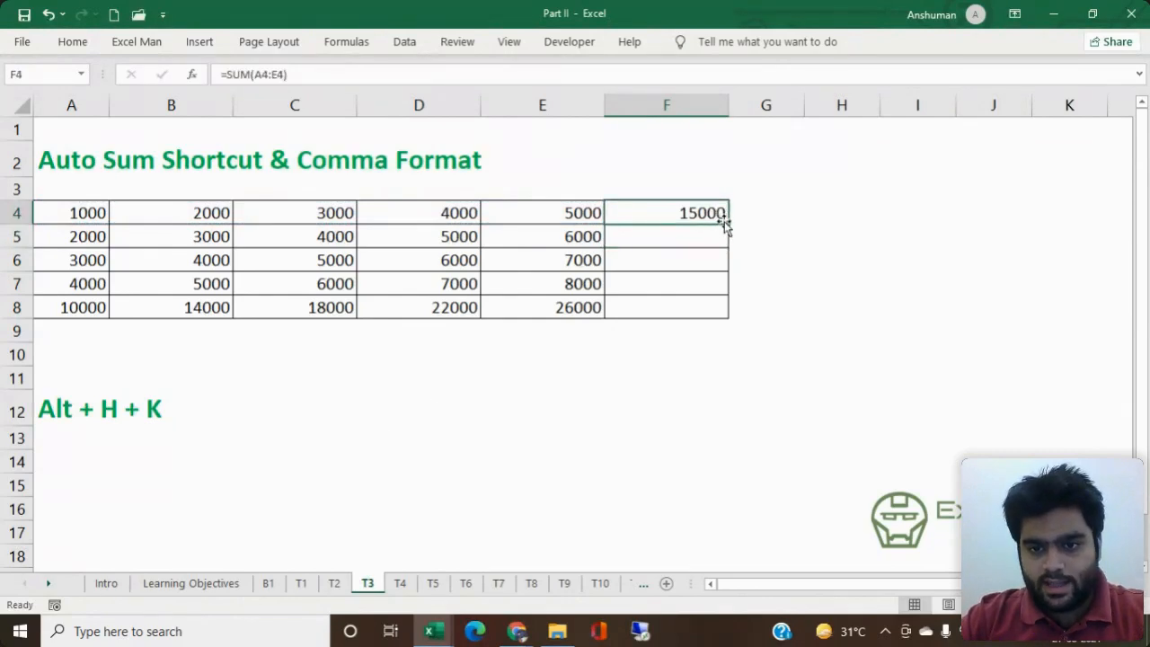
drag(728, 223, 726, 322)
click(622, 432)
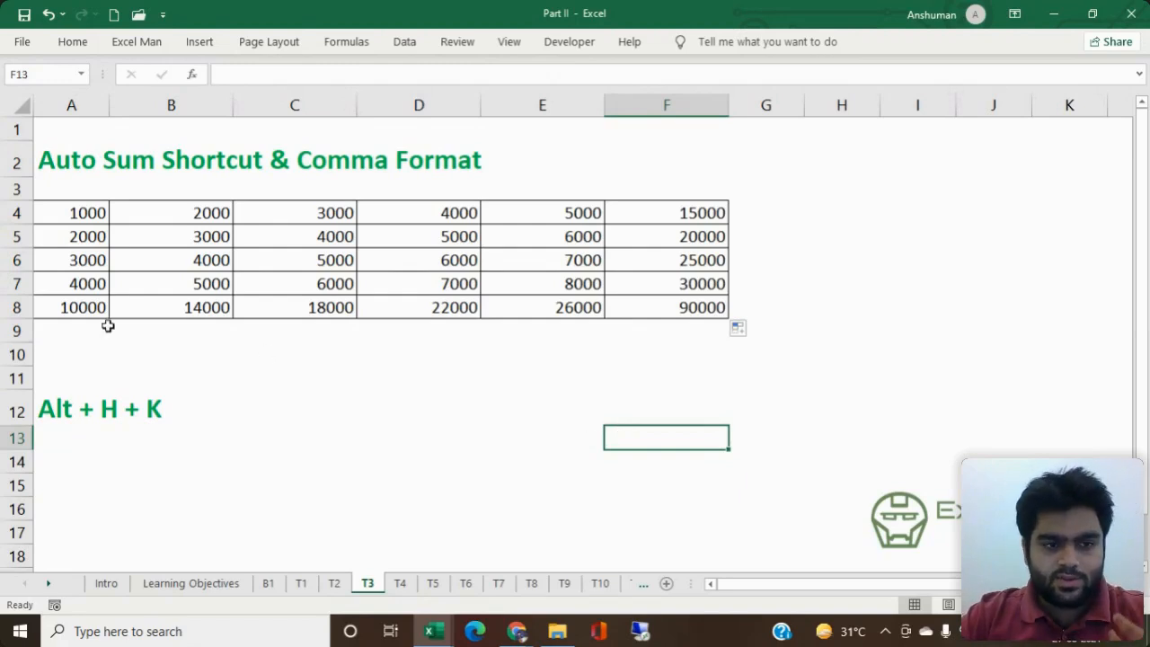
Step: Apply the comma number format to the whole table A4:F8
drag(92, 327, 590, 324)
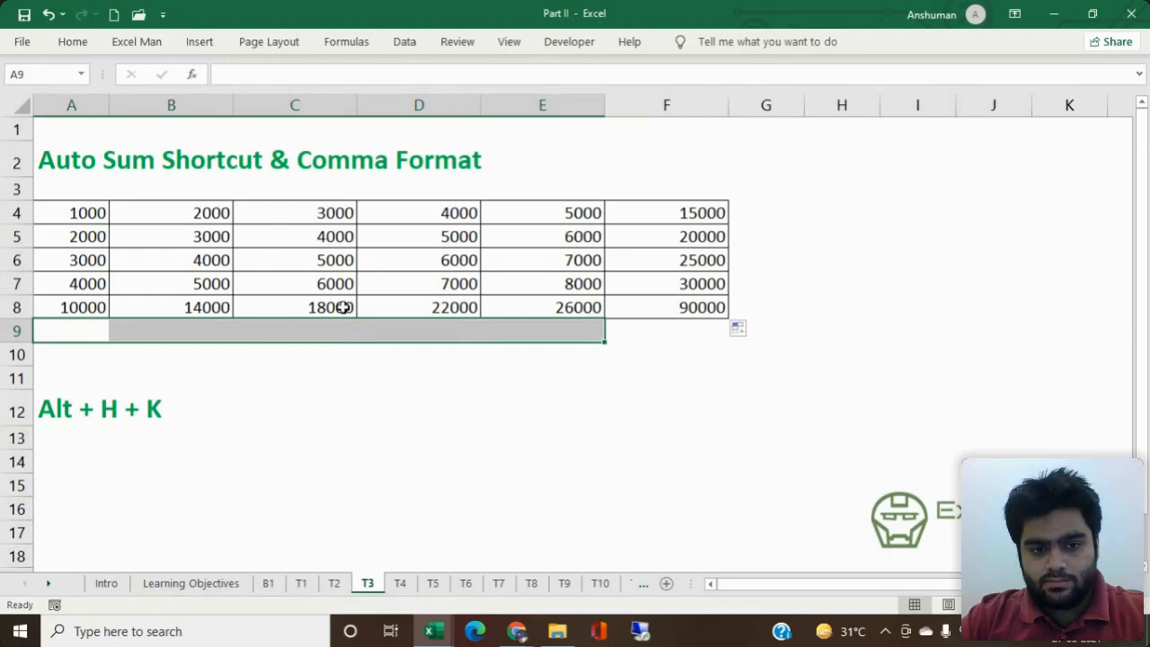
click(105, 310)
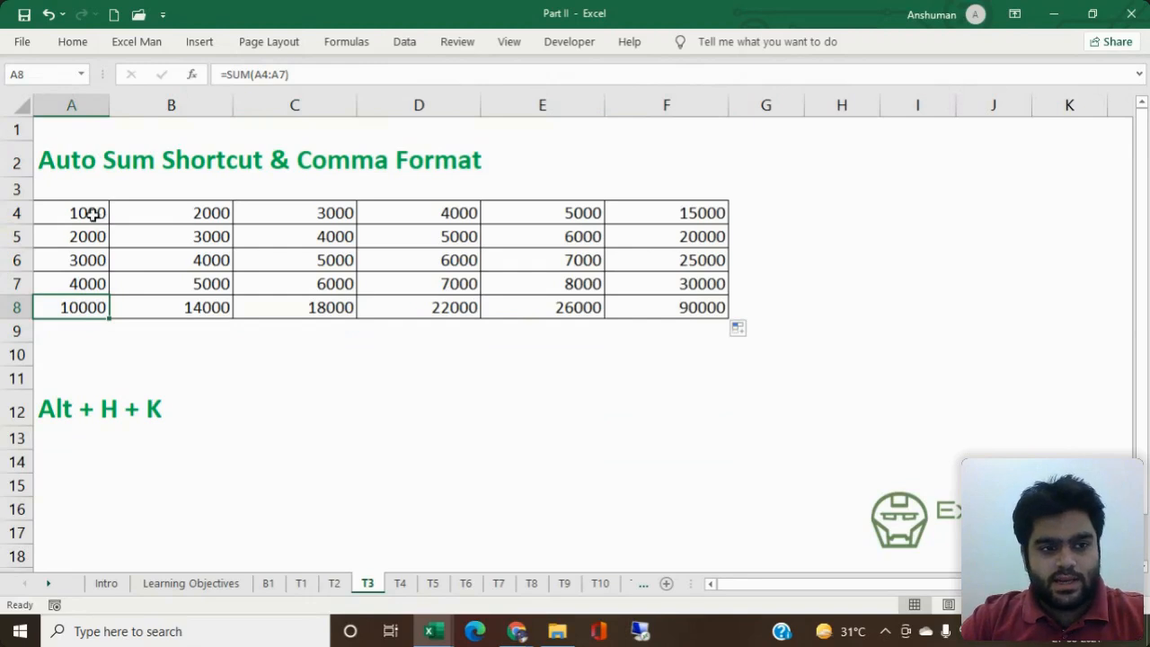
drag(93, 215, 694, 316)
key(alt)
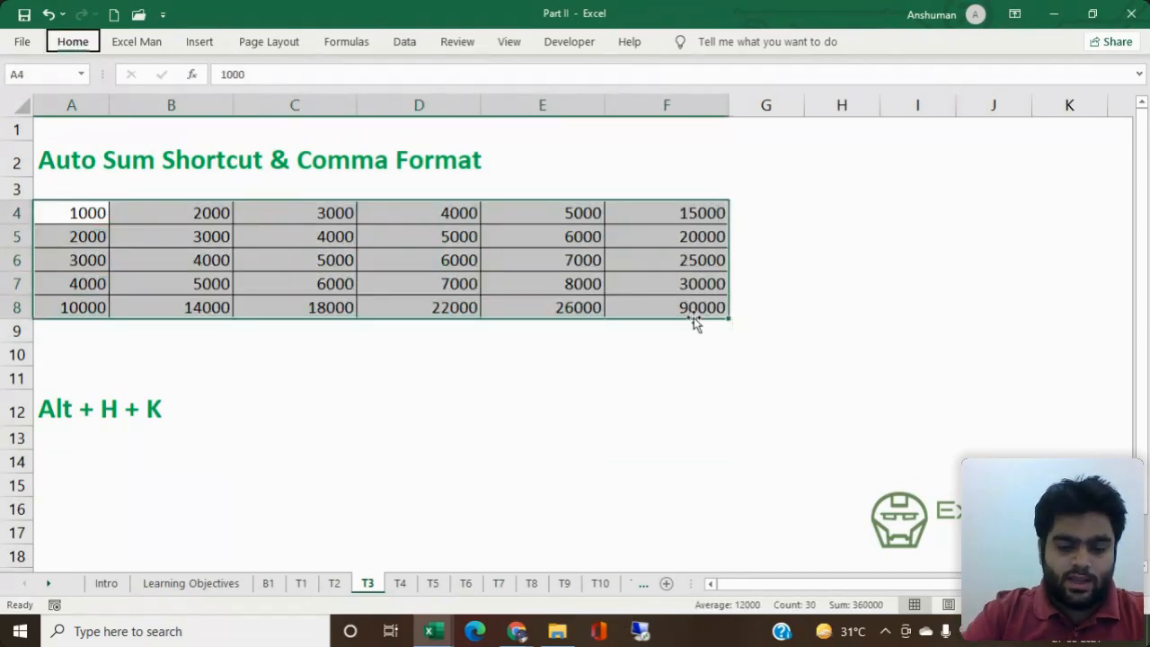
key(h)
key(k)
click(469, 334)
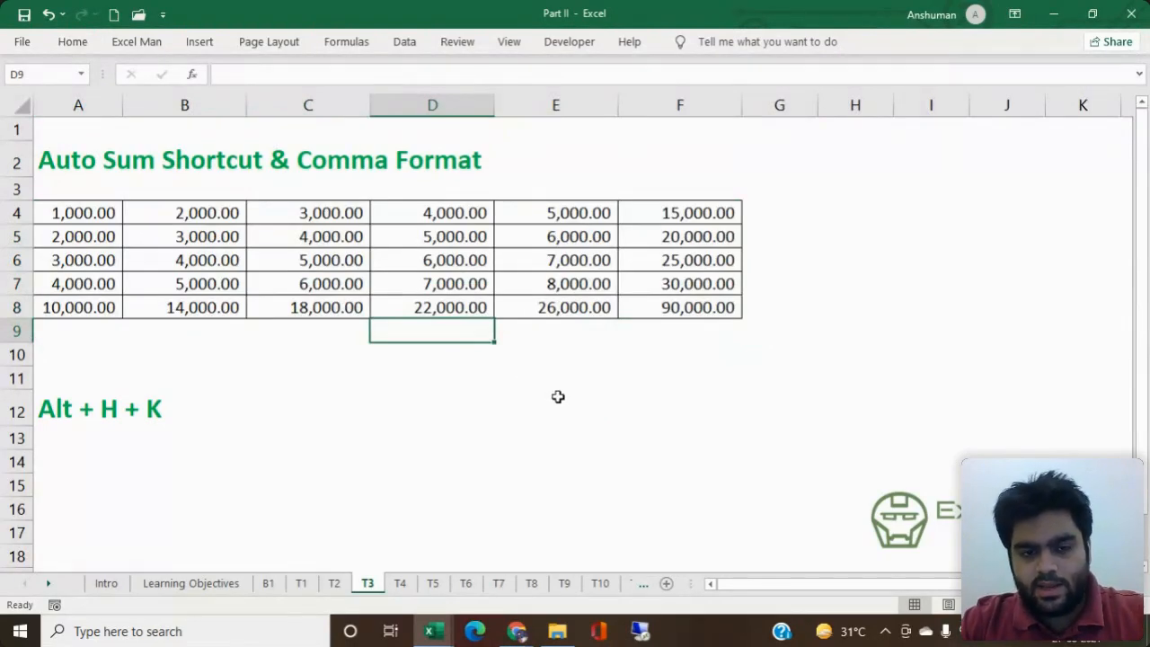
click(412, 373)
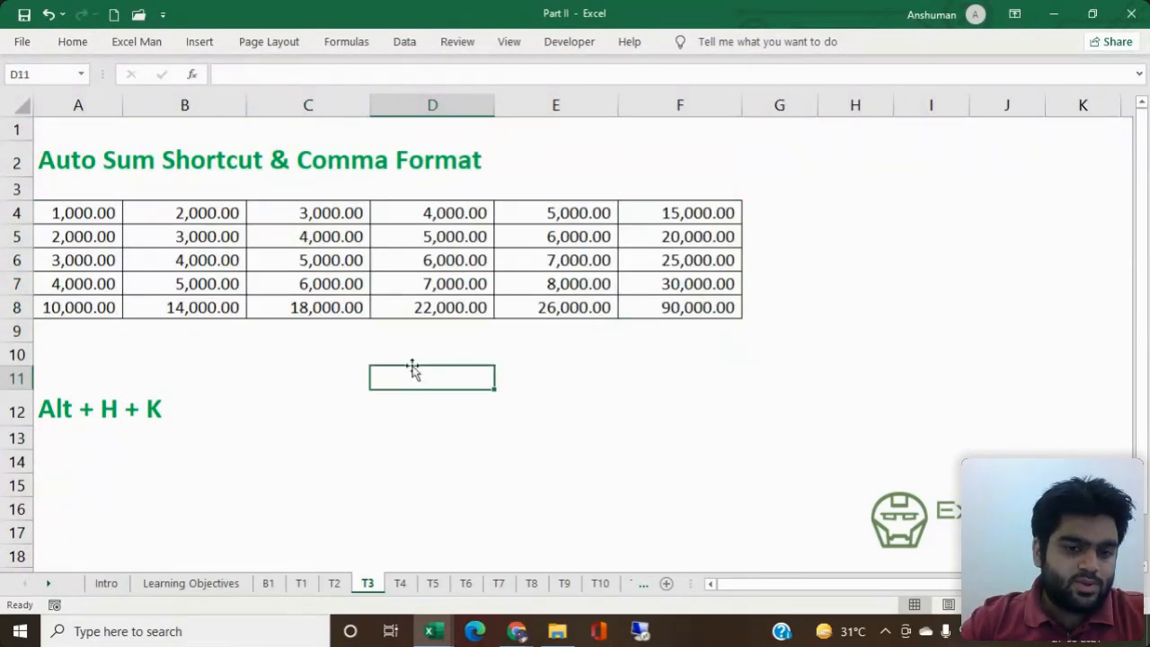
click(409, 334)
click(411, 355)
click(354, 335)
click(354, 351)
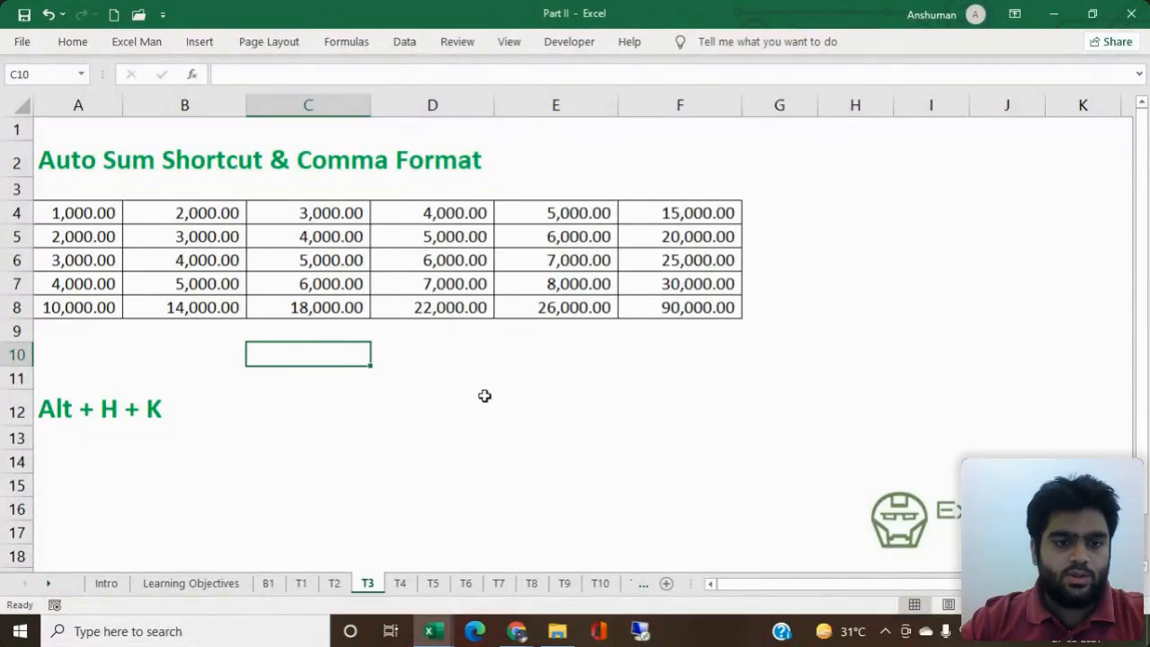
Step: Search Windows for the language settings and close the search without opening them
key(super)
text(l)
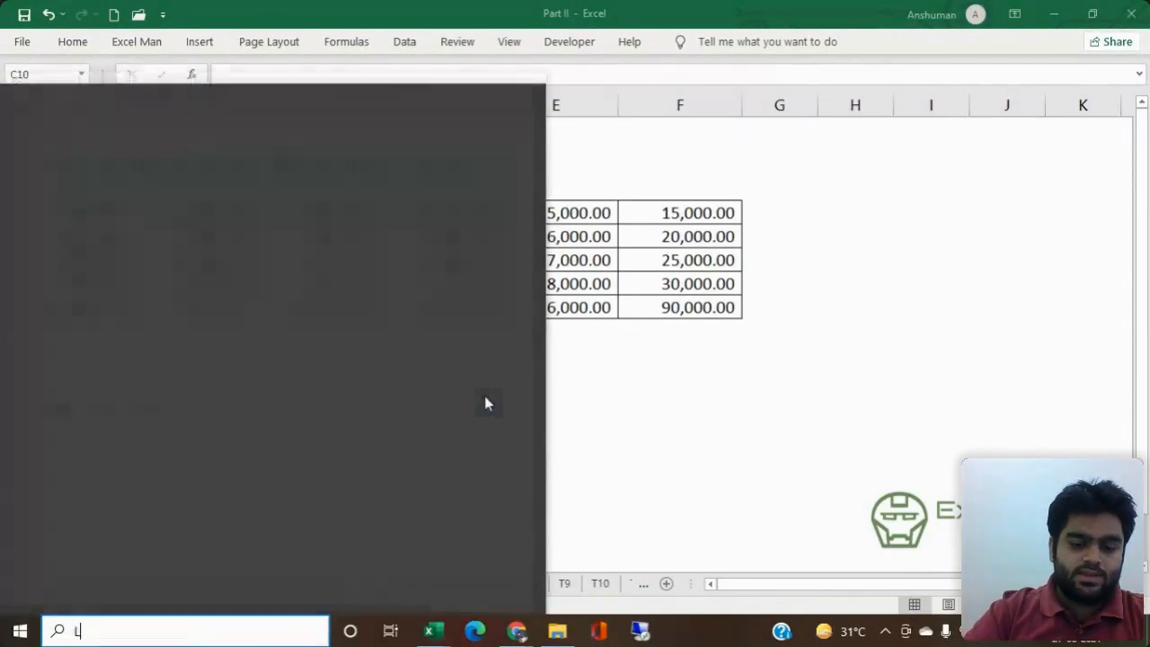
text(angua)
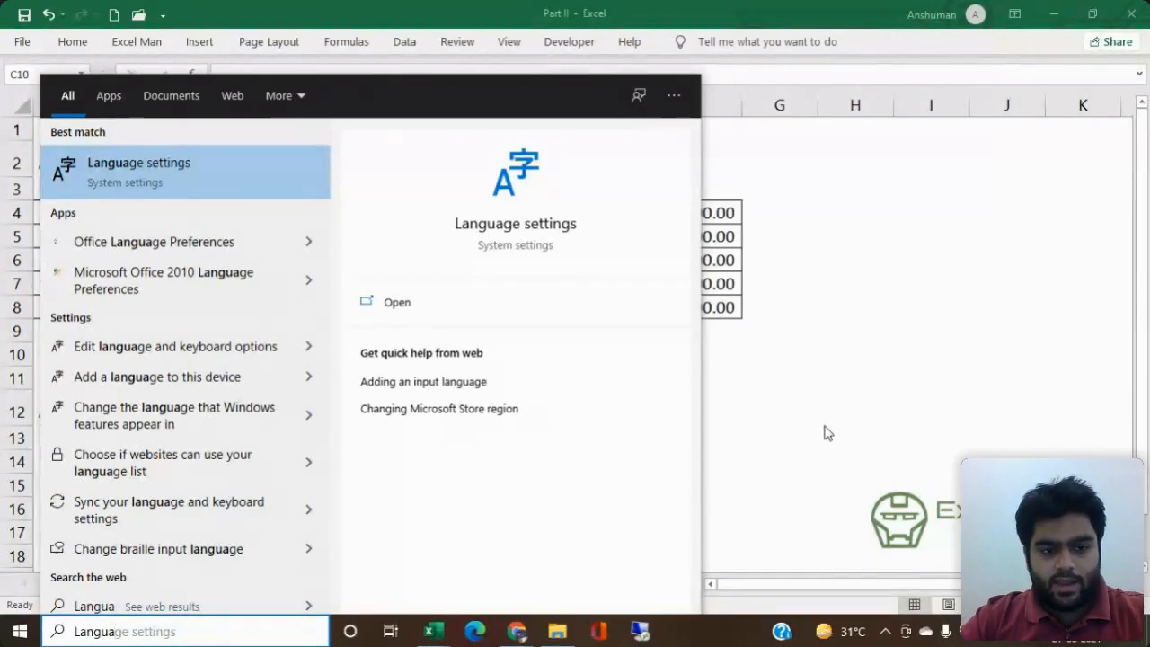
key(Escape)
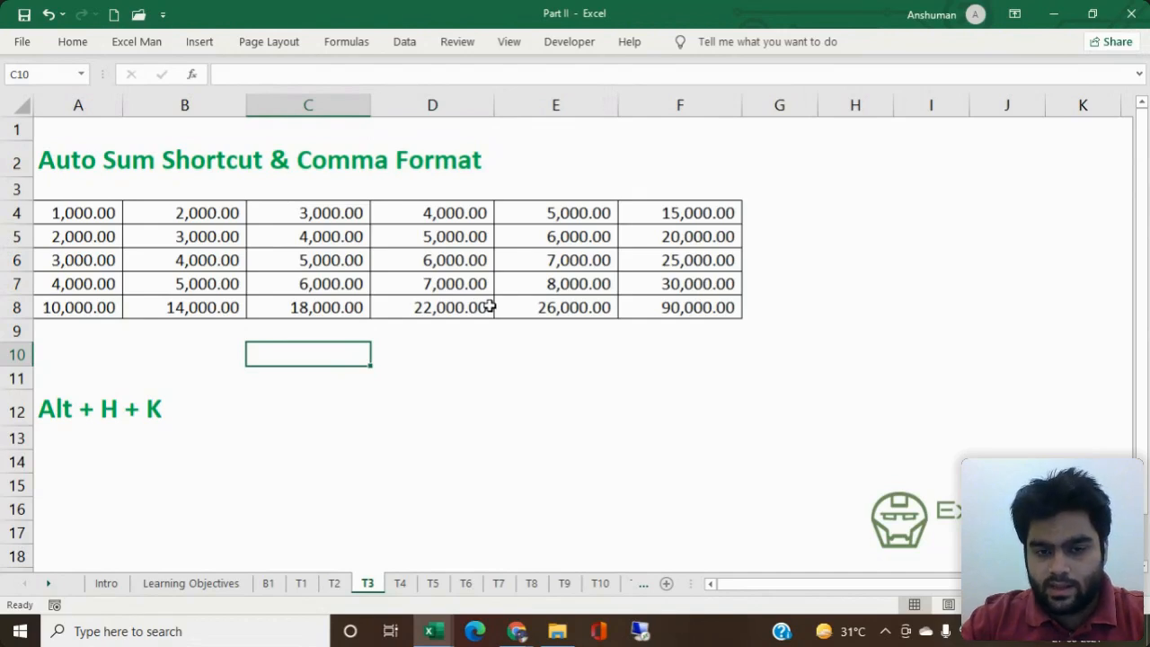
Step: On sheet T4, add a data validation dropdown list to cell A5 with the source items A,B
click(401, 584)
click(363, 448)
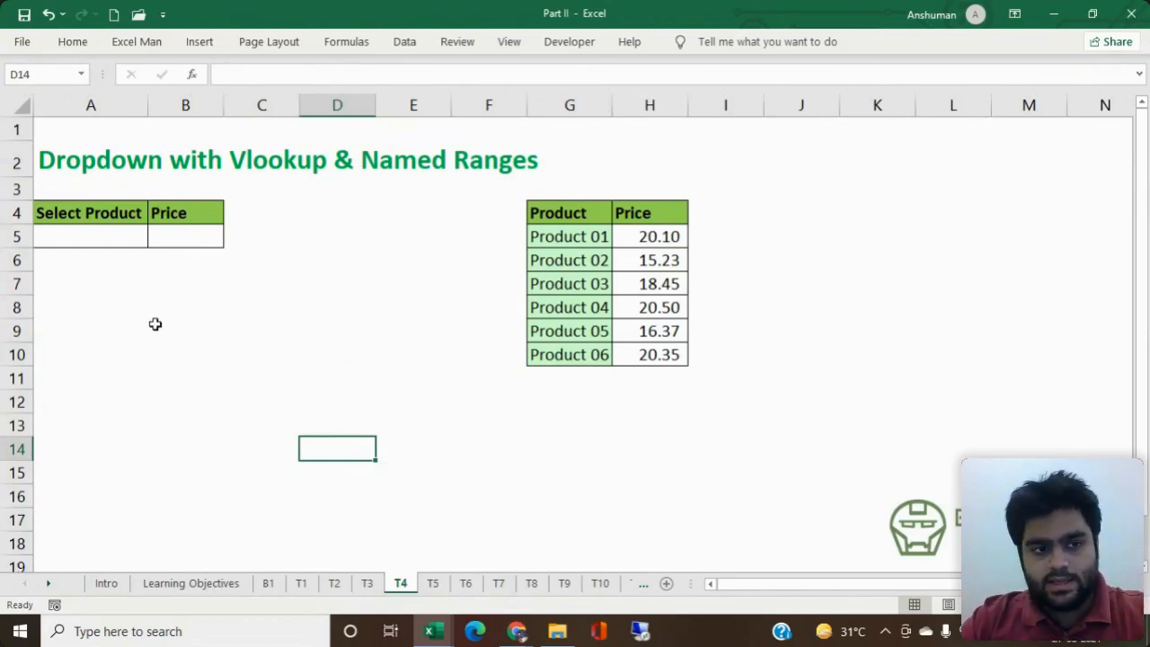
click(72, 239)
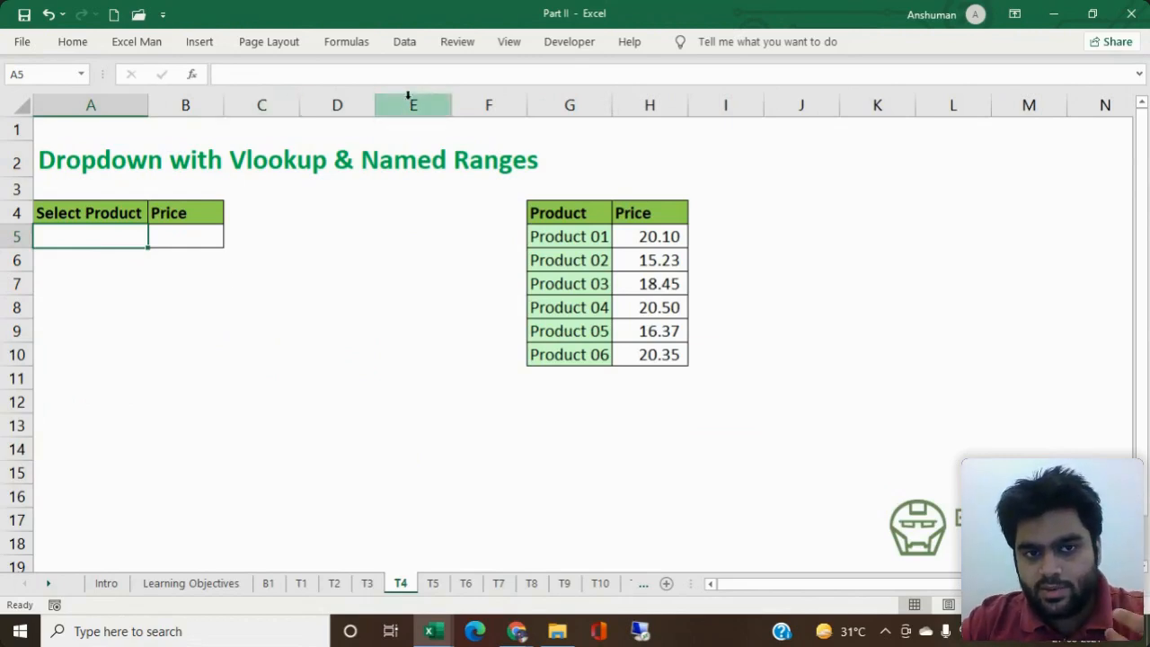
click(404, 42)
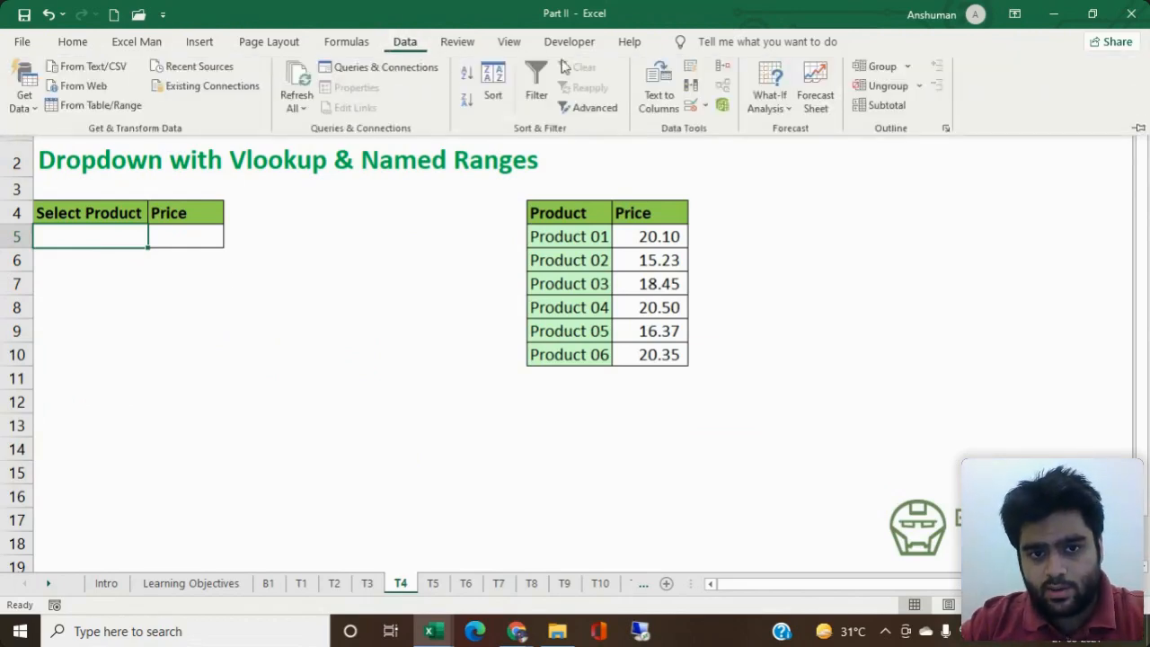
click(700, 114)
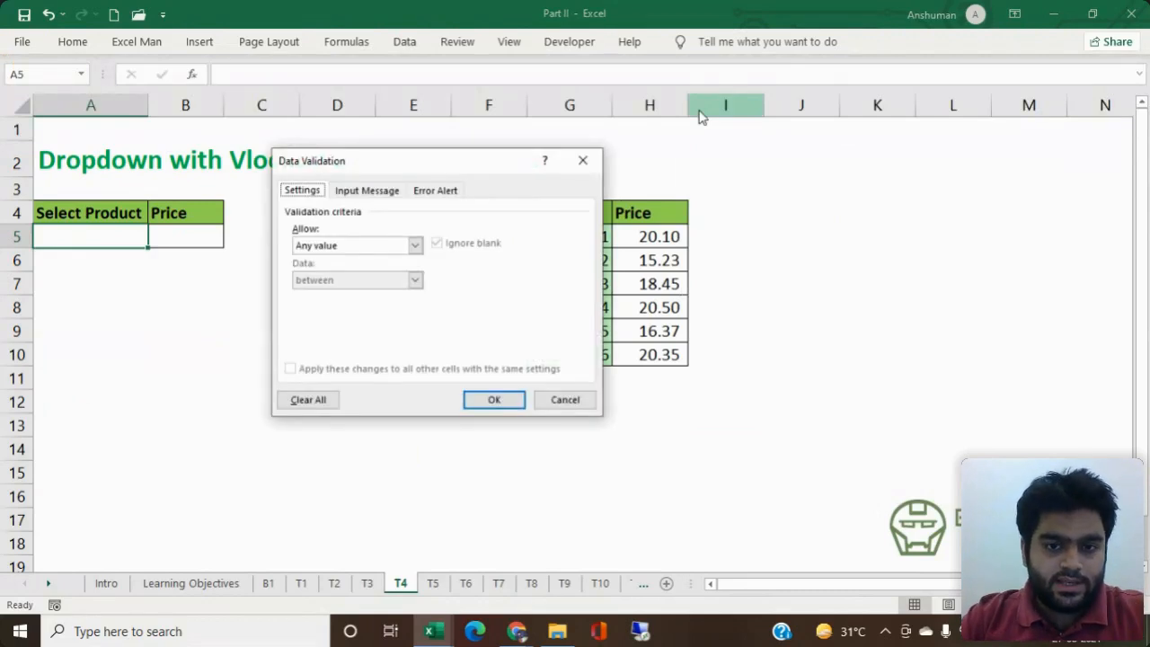
drag(426, 171, 661, 174)
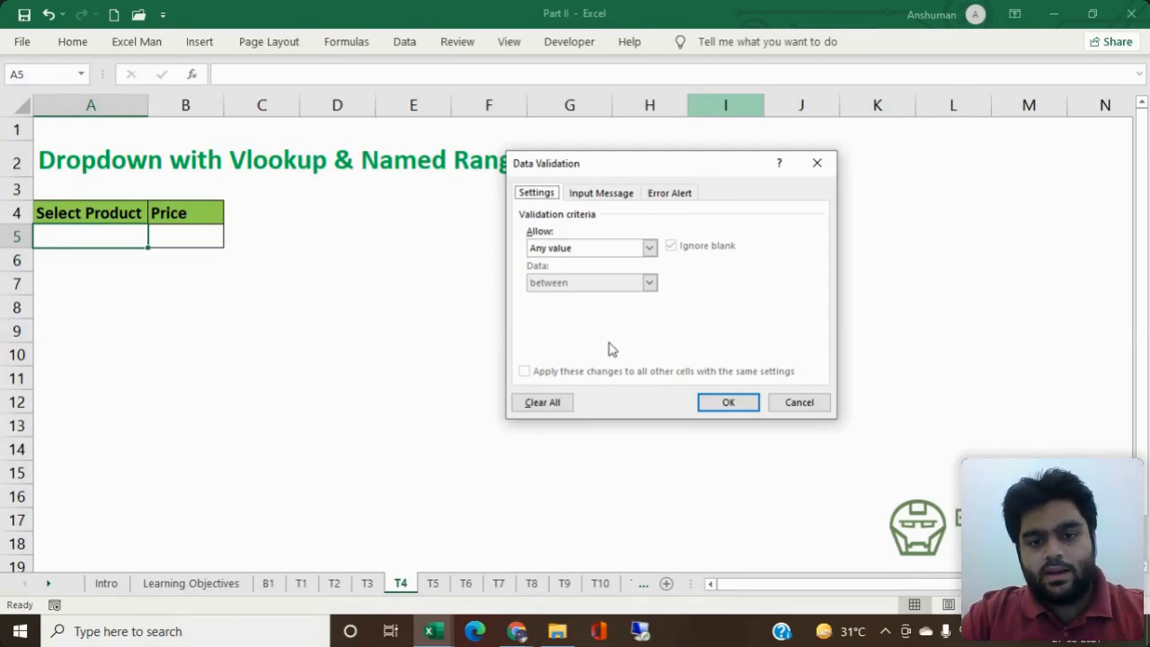
click(603, 255)
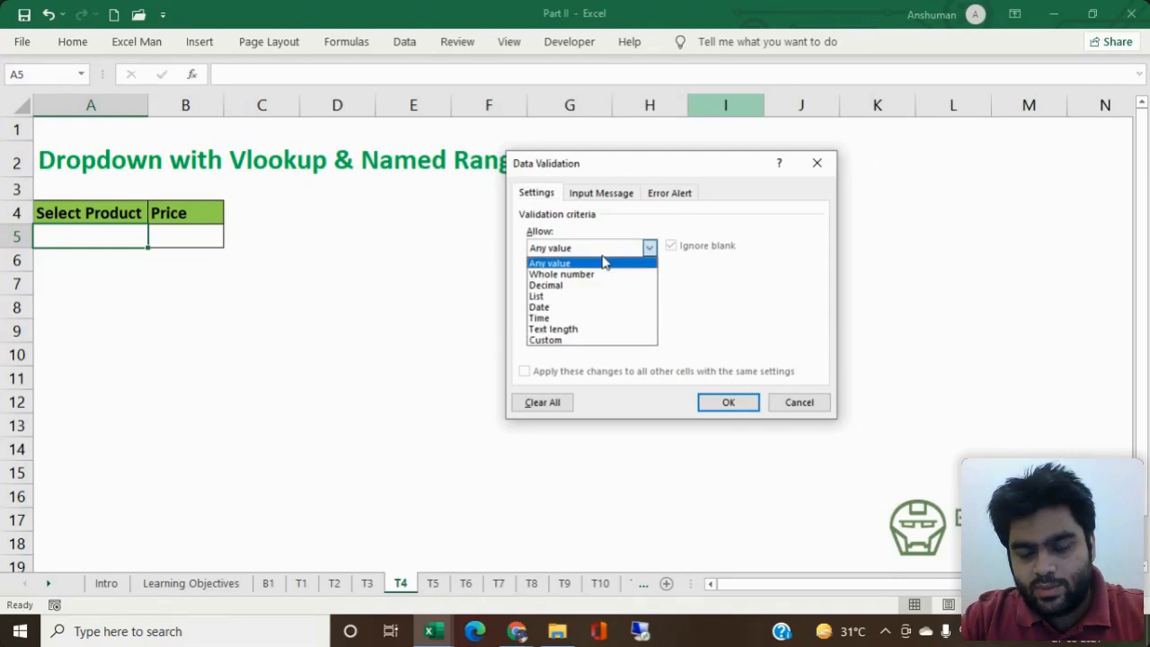
click(587, 301)
click(590, 318)
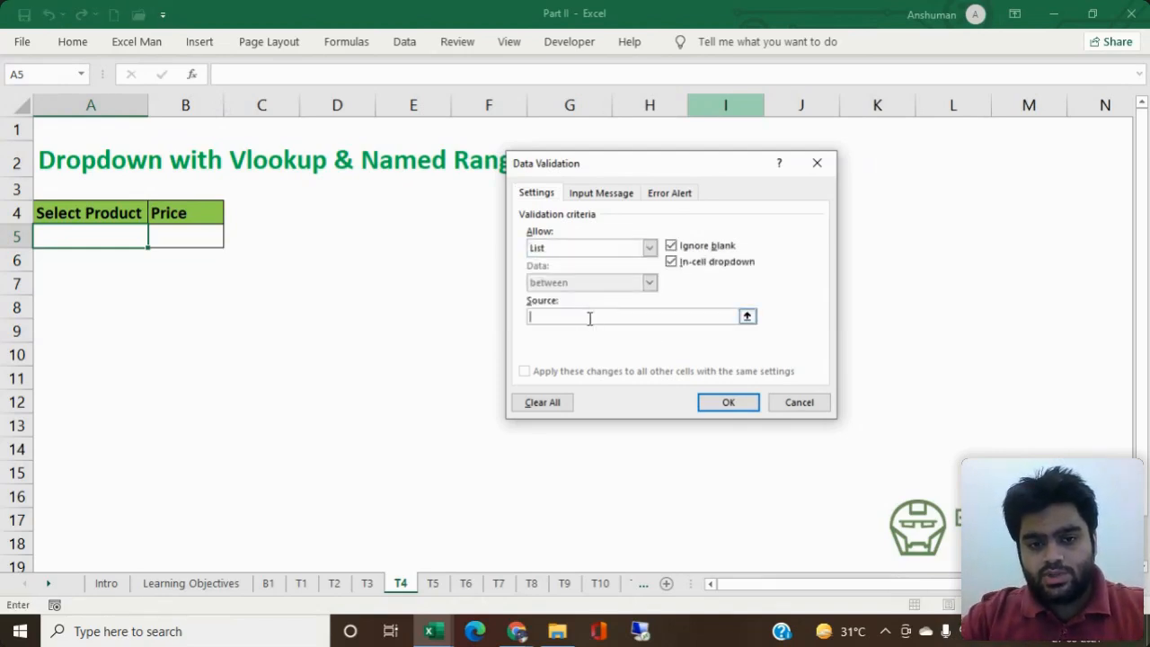
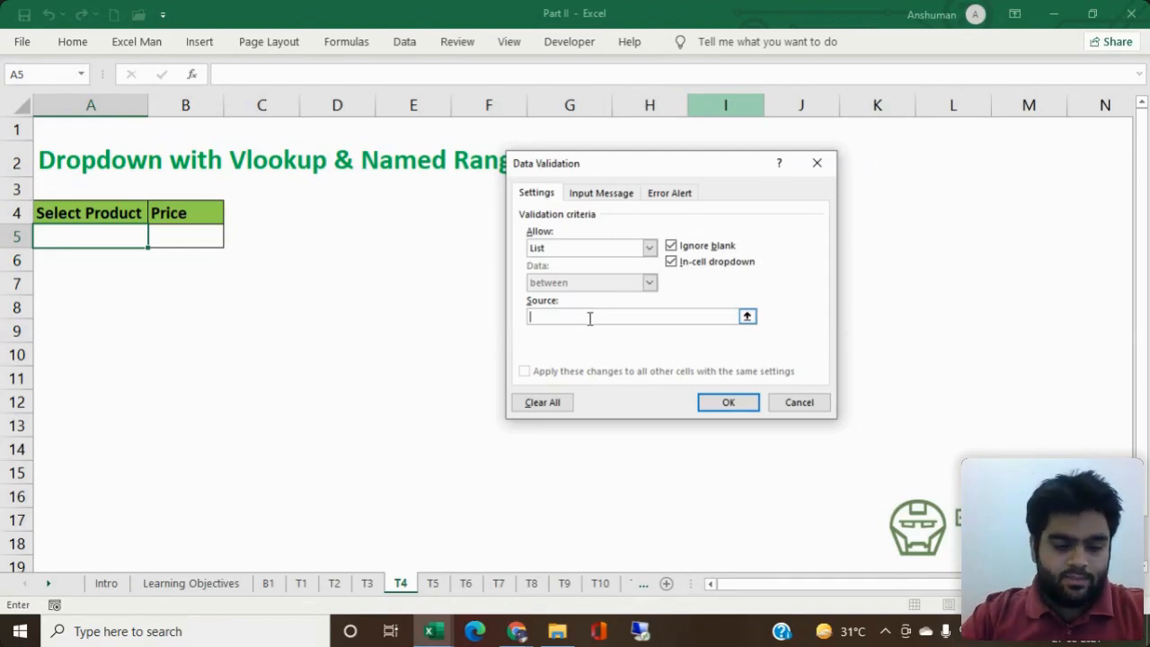
text(A,B)
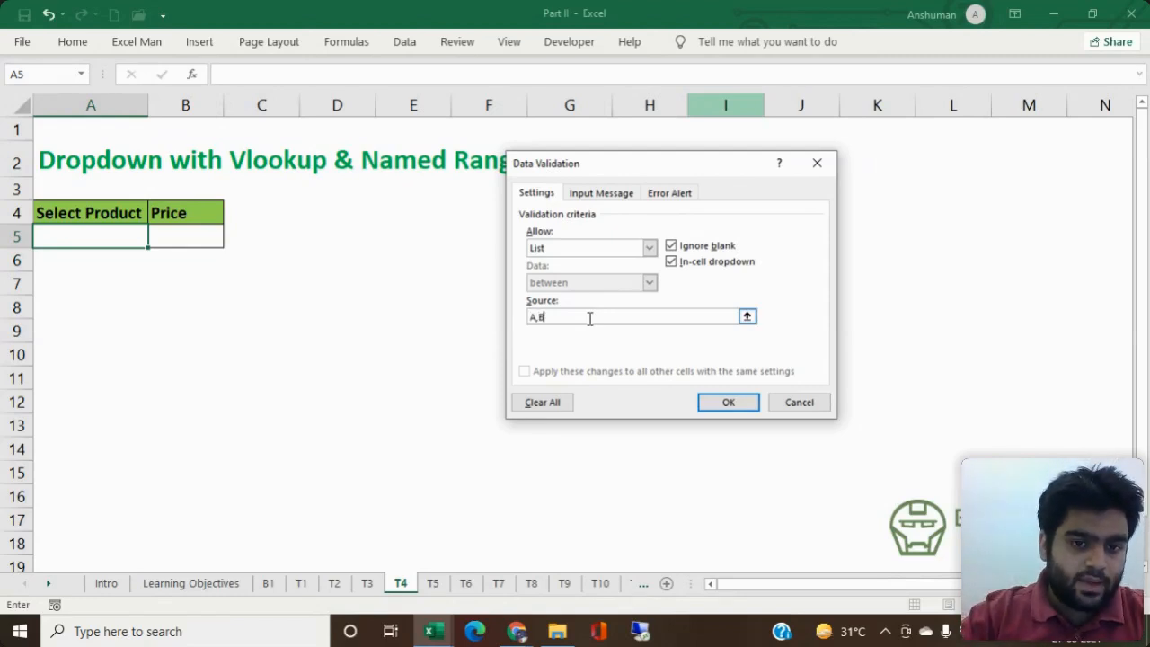
click(729, 402)
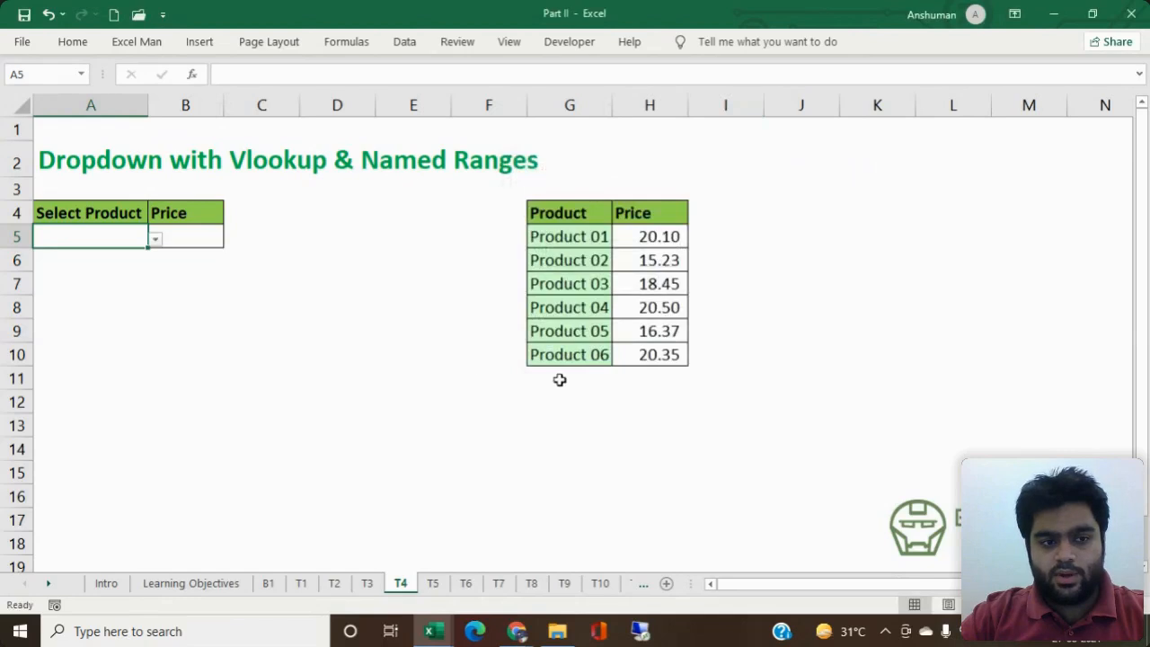
Step: Choose A and then B from the dropdown in cell A5, and select the prices H5:H10 to view their formula
click(157, 231)
click(126, 237)
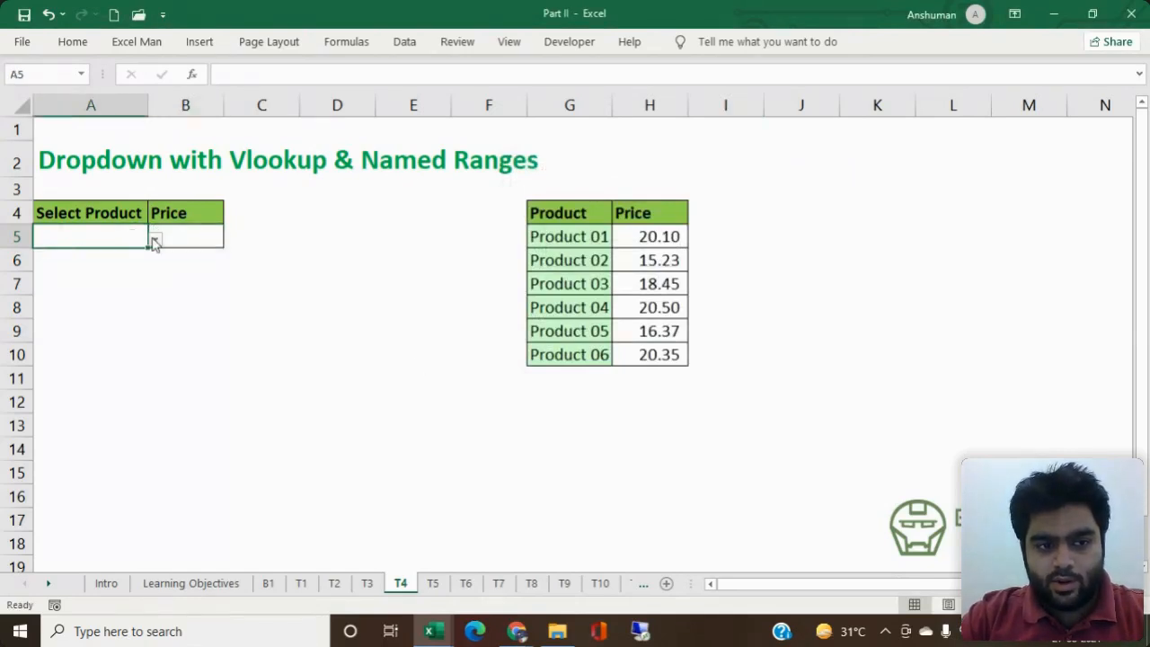
click(155, 240)
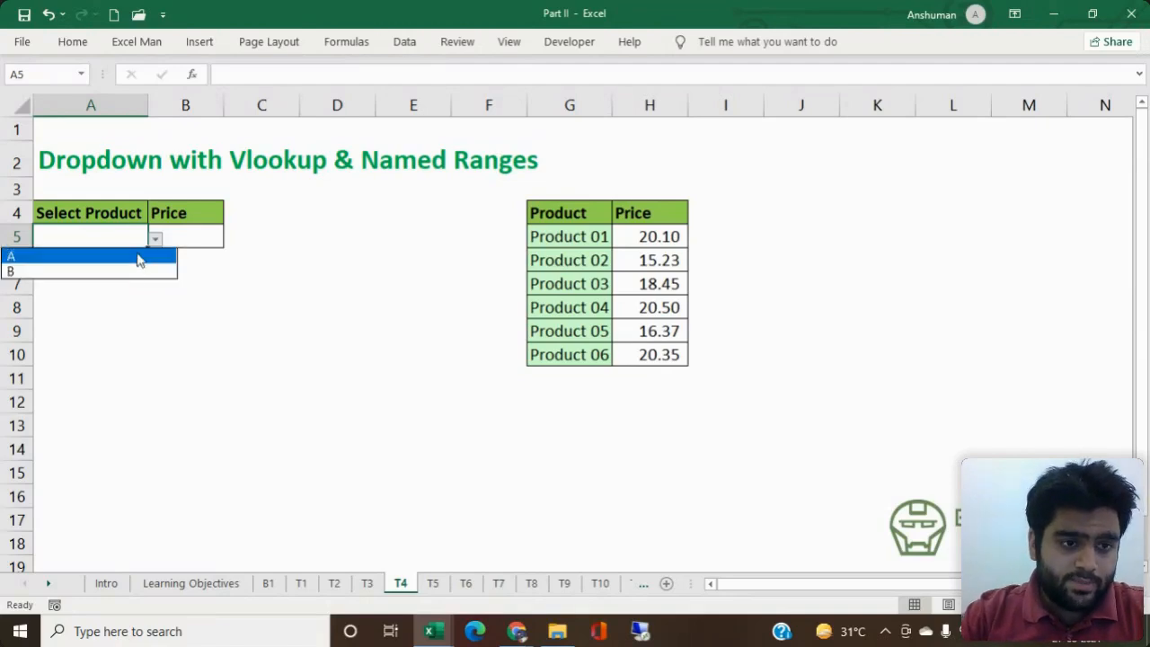
click(140, 257)
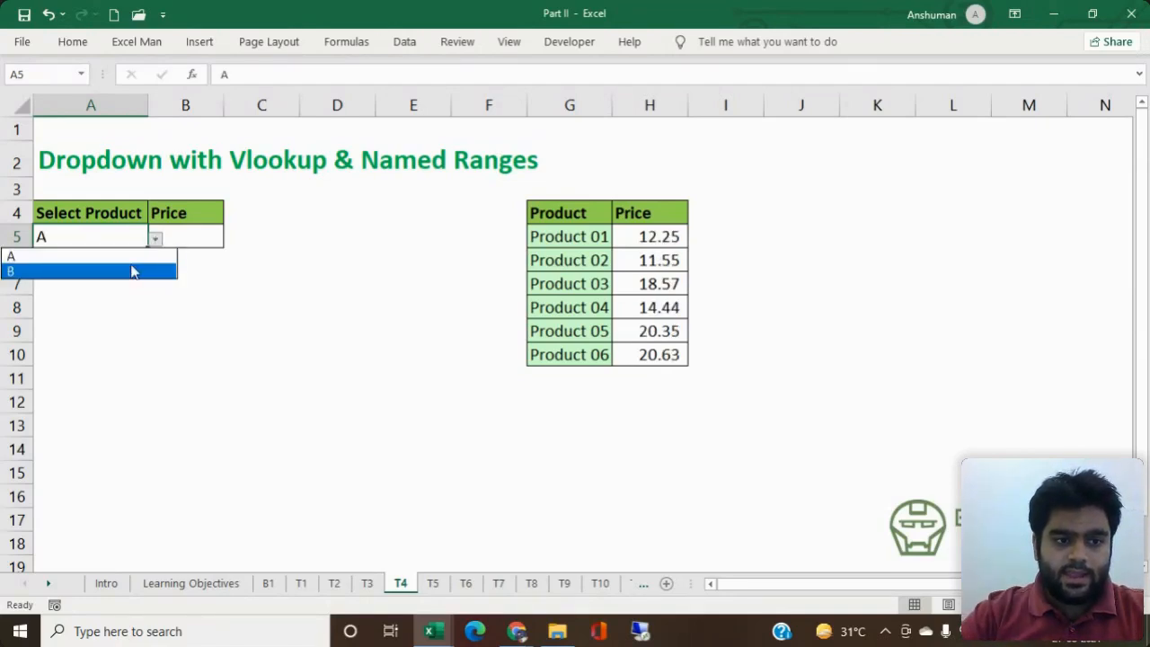
click(131, 265)
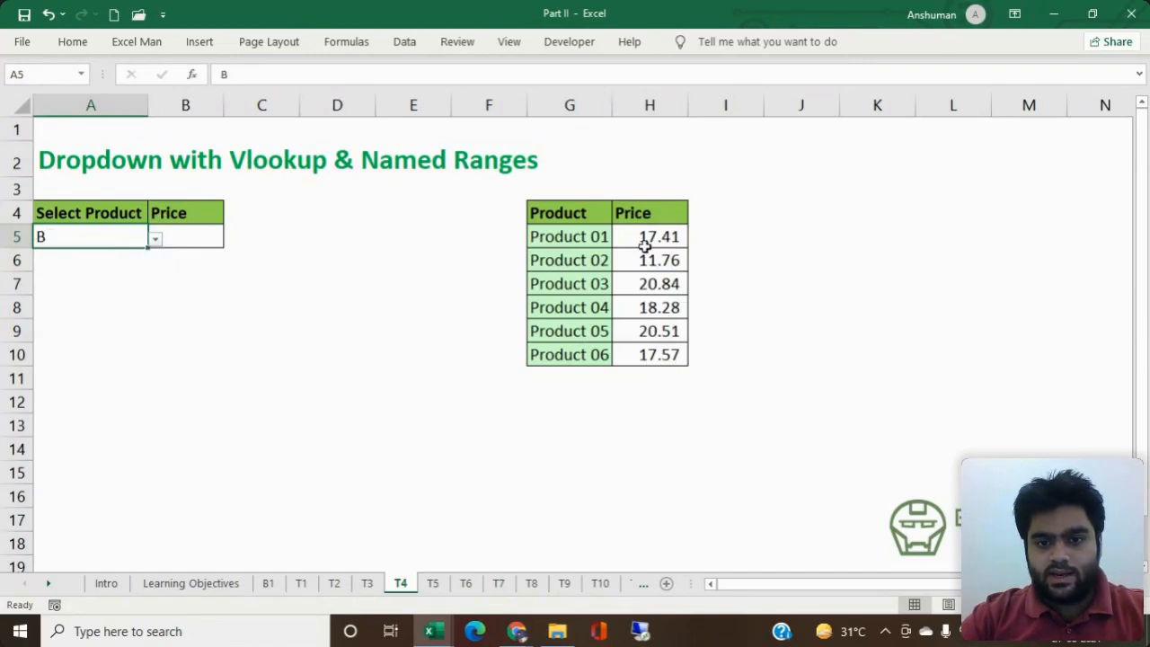
drag(645, 236, 647, 356)
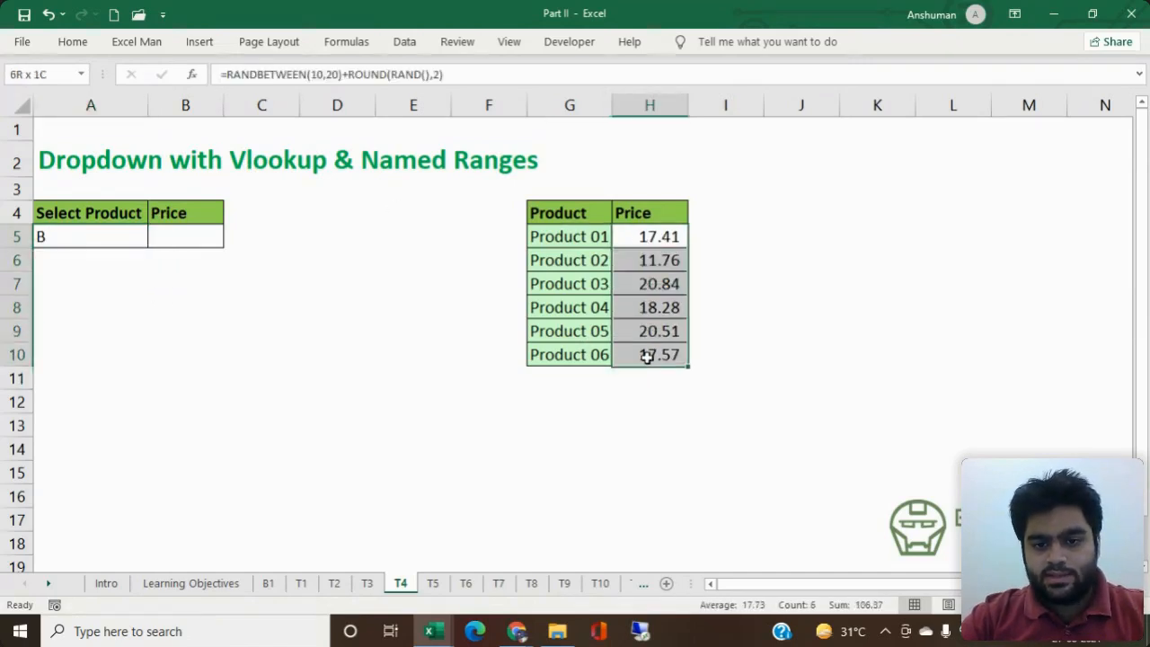
click(267, 384)
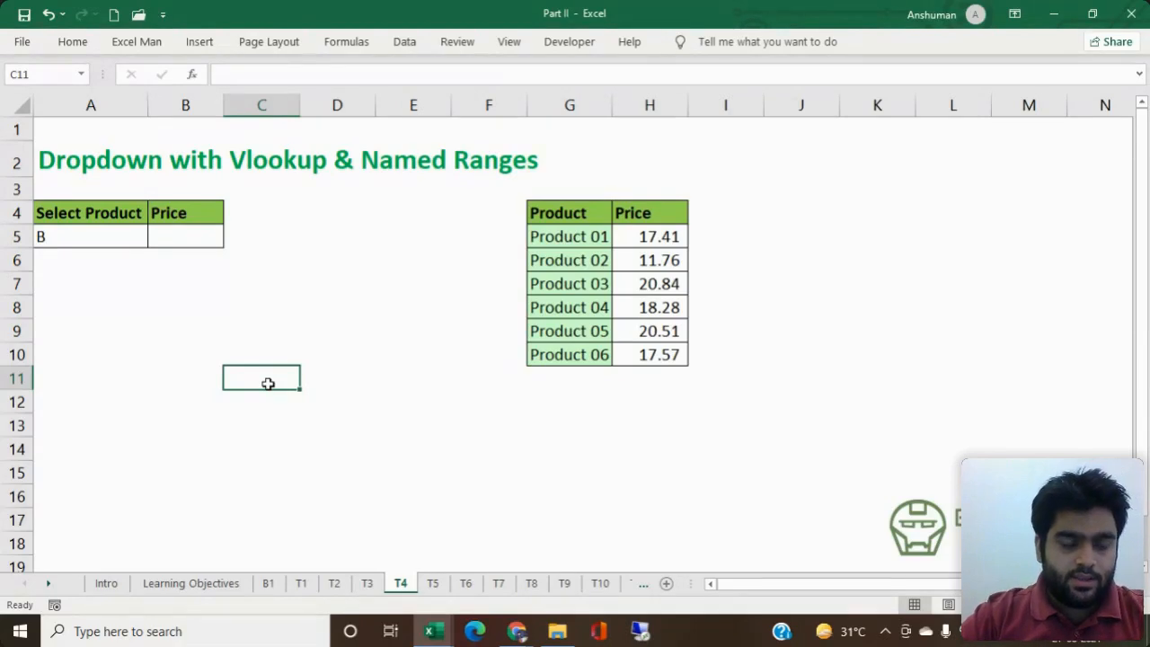
Step: Replace the list source of cell A5's data validation with the product range =$G$5:$G$10
click(90, 232)
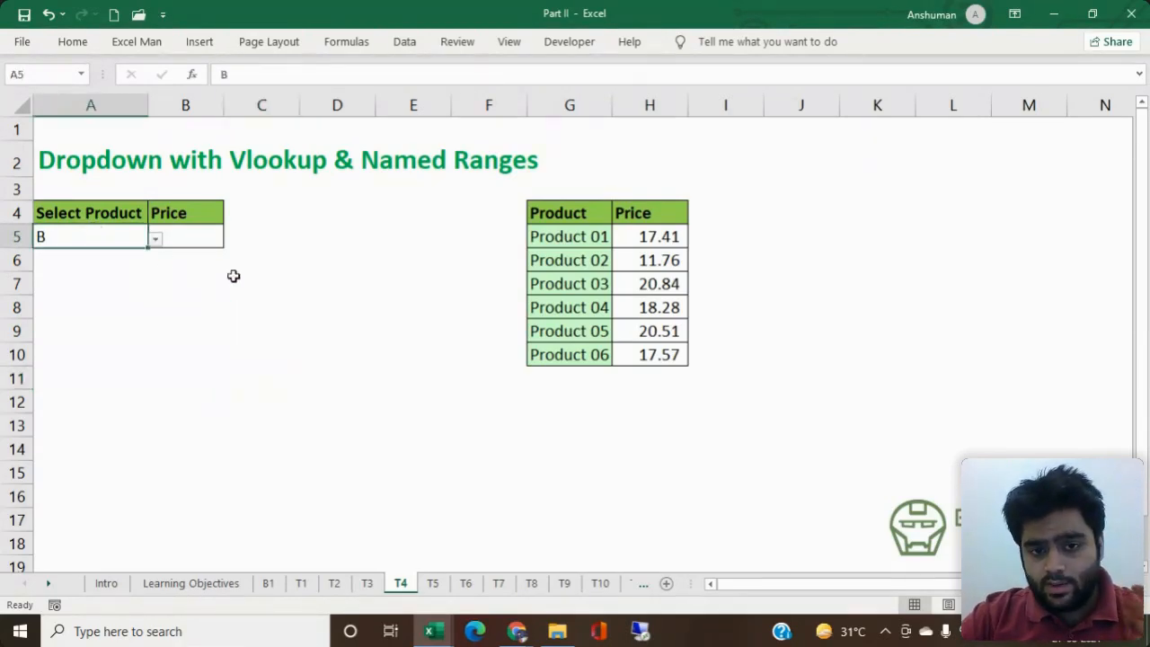
click(406, 42)
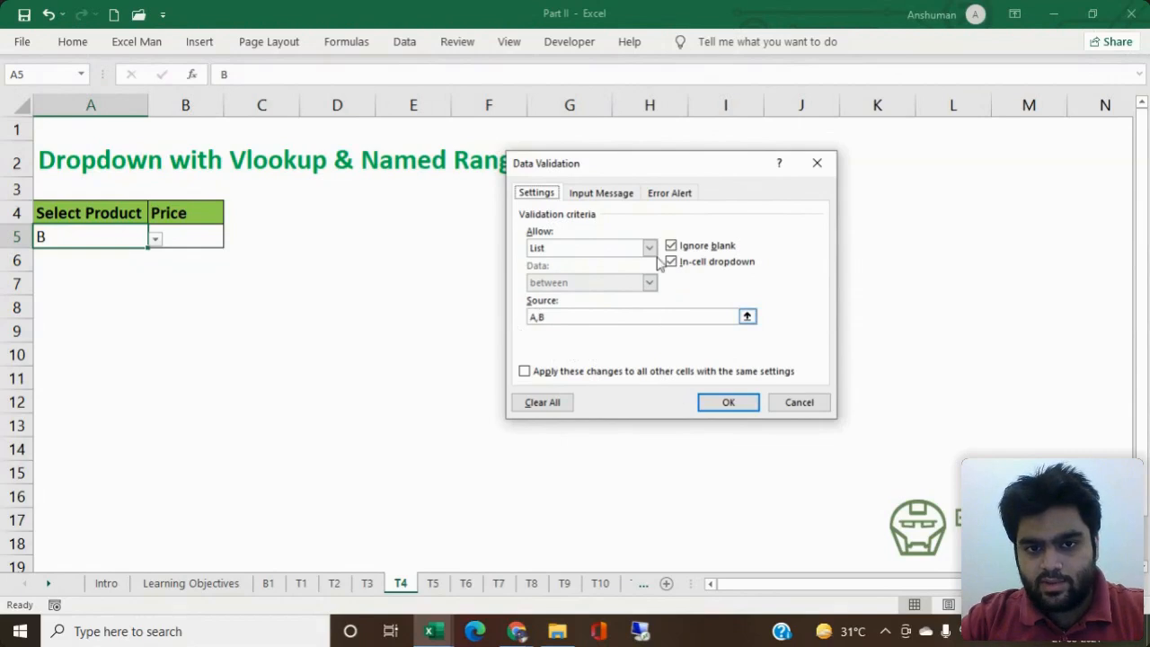
drag(631, 179, 311, 190)
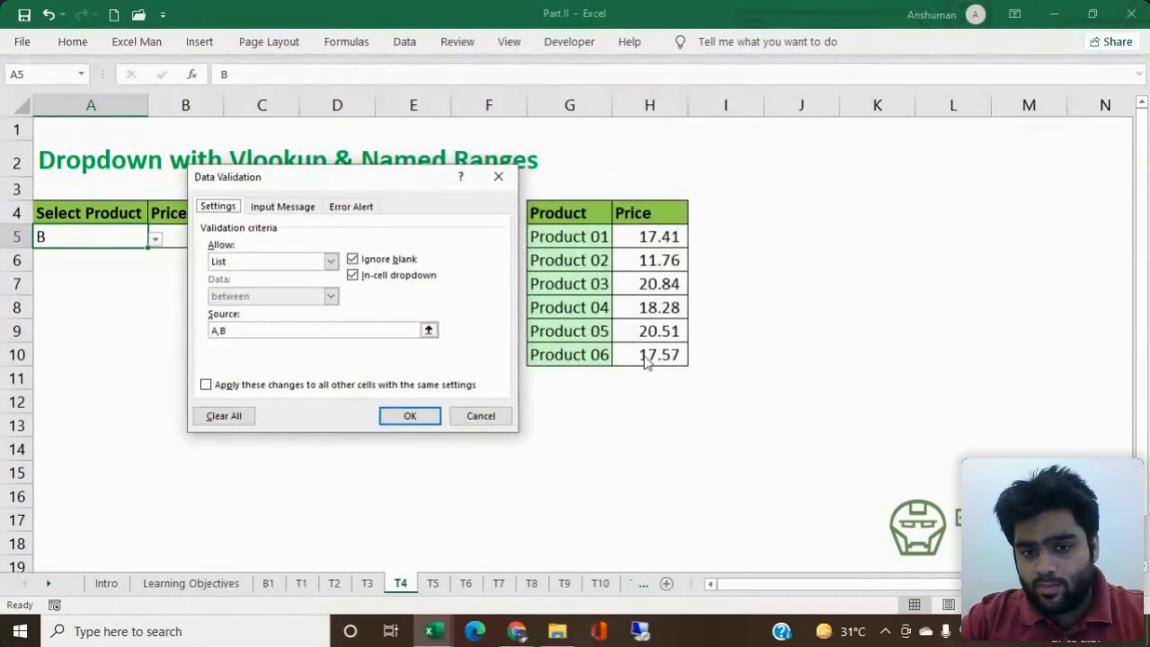
click(365, 334)
key(BackSpace)
key(BackSpace)
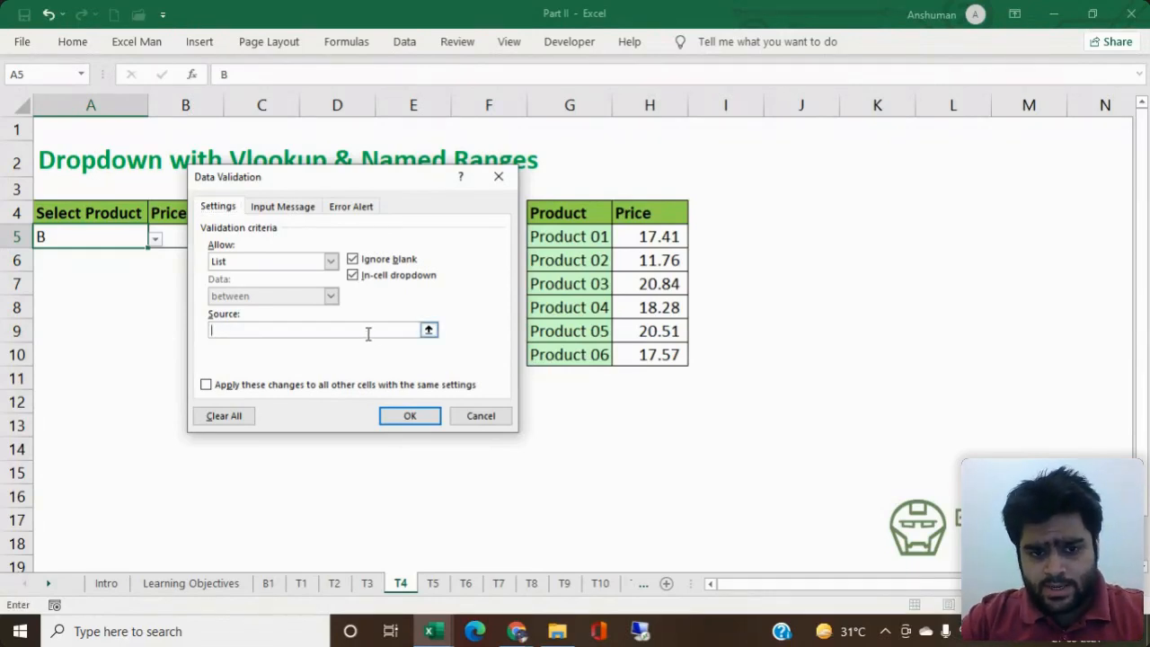
click(429, 332)
drag(574, 237, 564, 347)
click(508, 198)
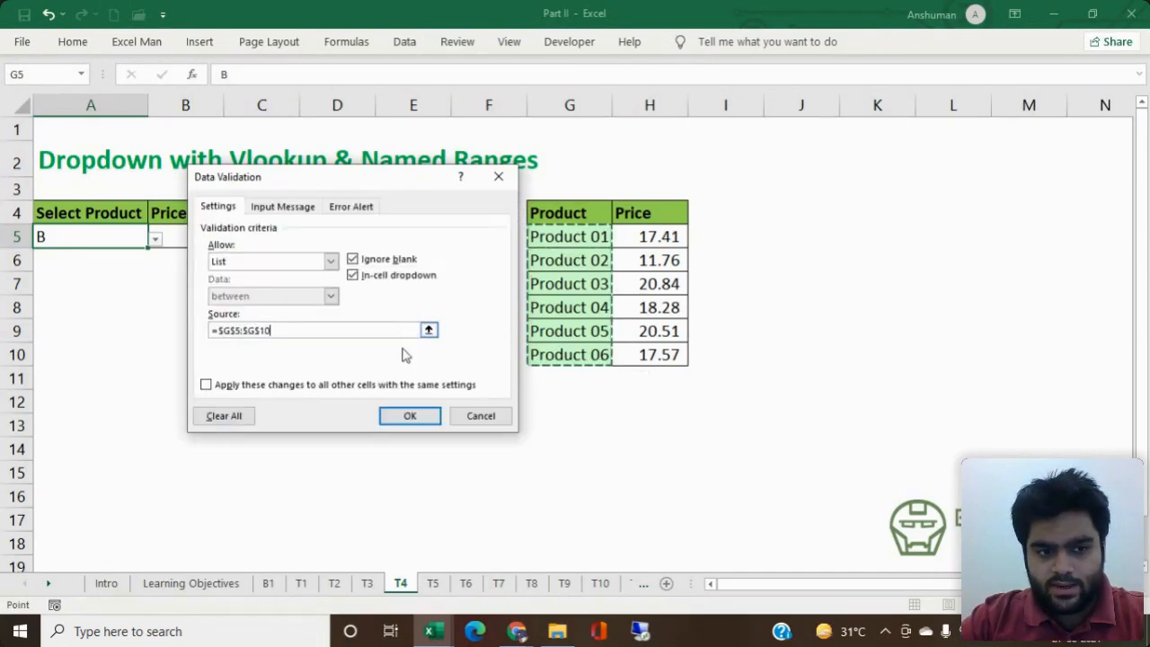
click(398, 418)
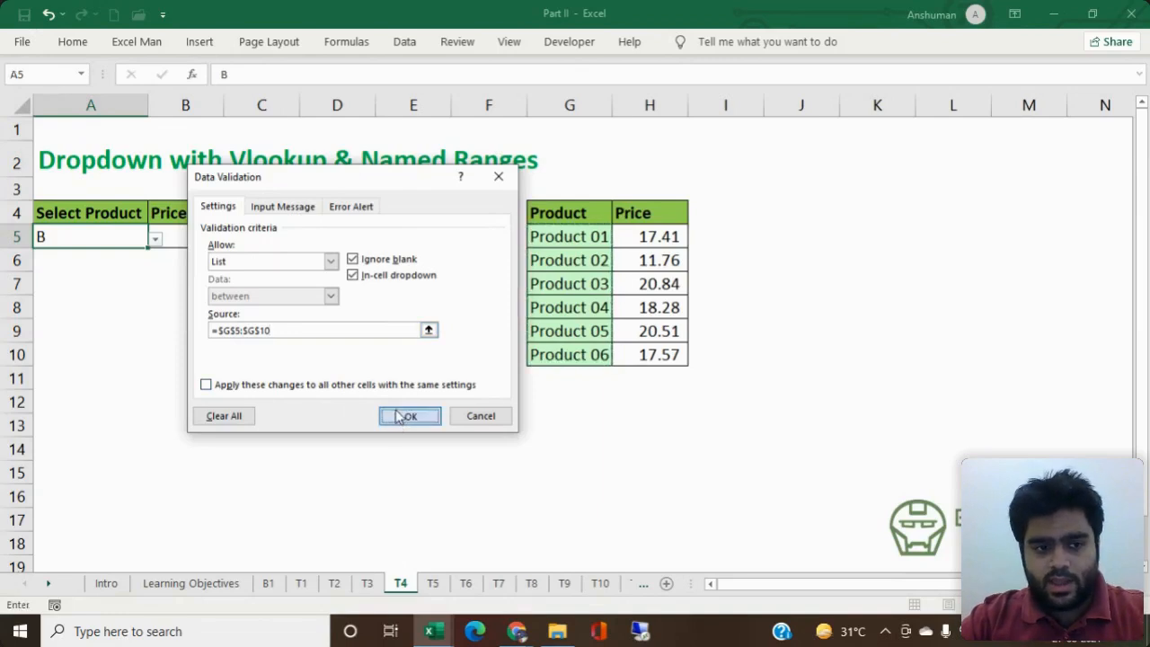
Step: Choose Product 04 from the dropdown in cell A5
click(321, 372)
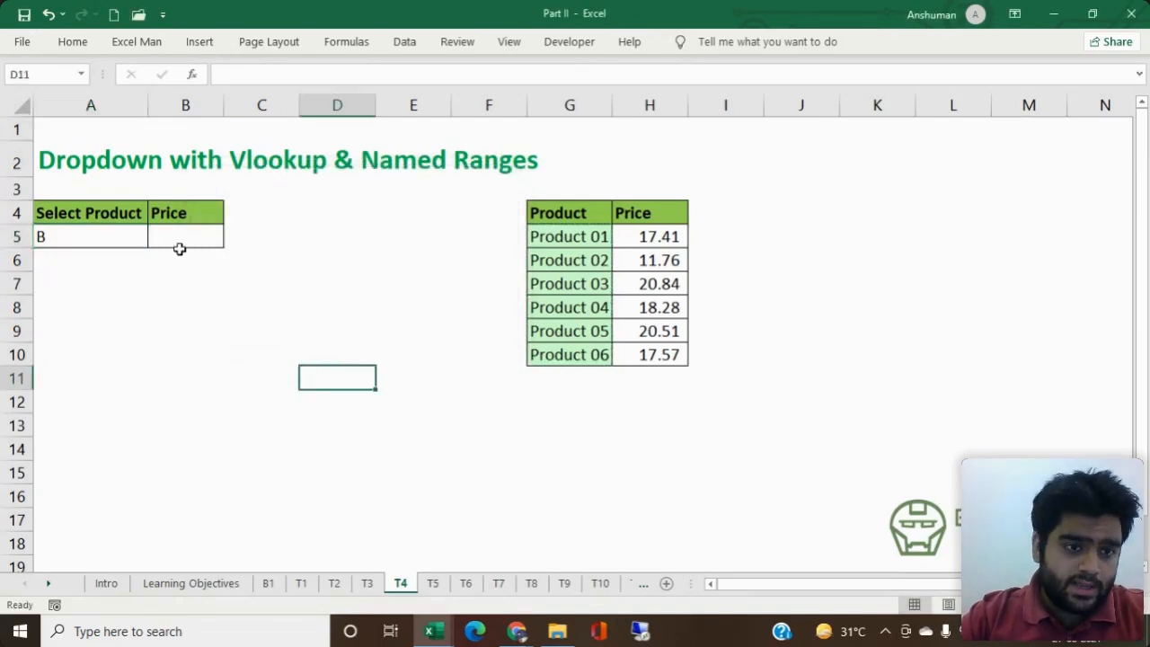
click(135, 238)
click(156, 240)
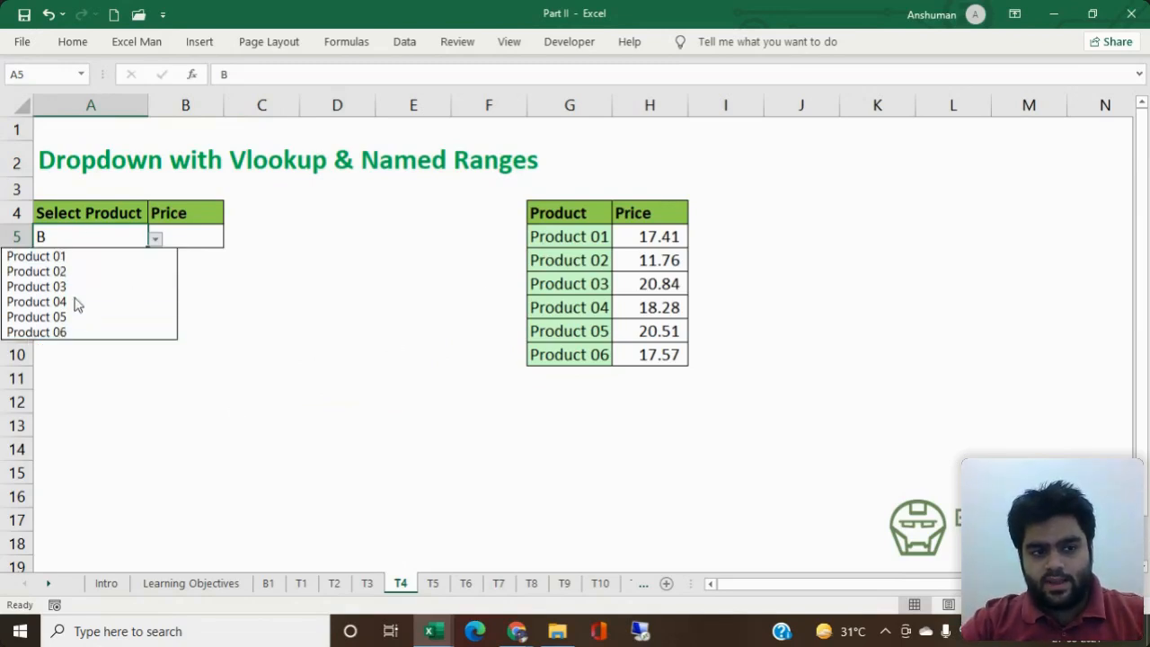
click(36, 302)
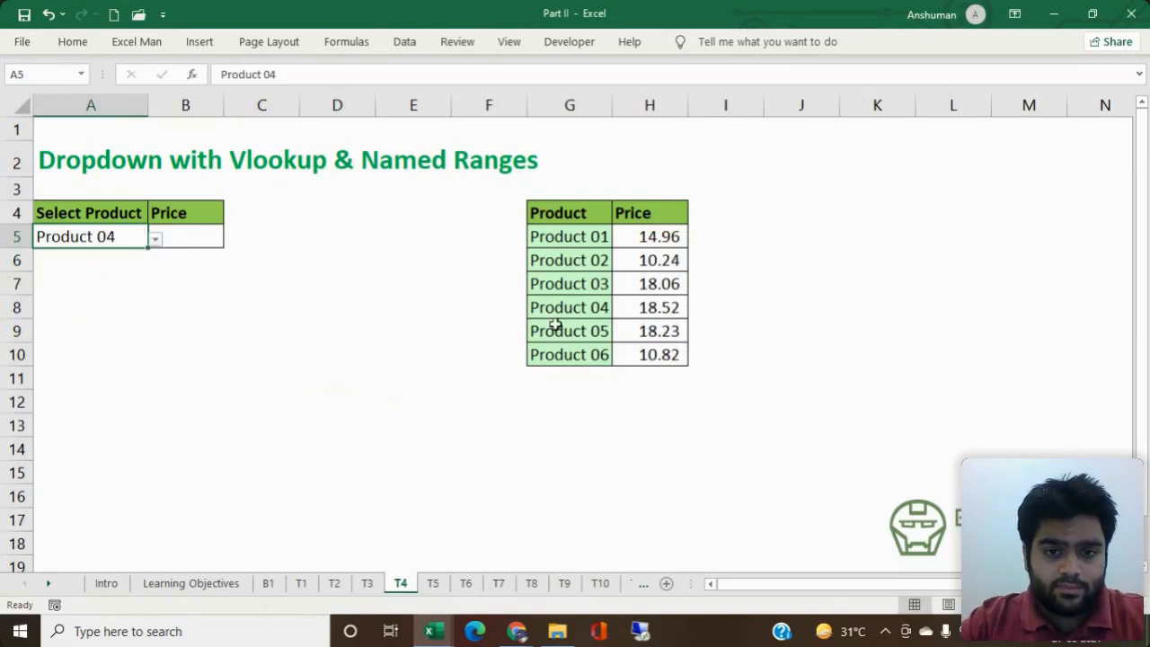
Step: Look through the existing names in the Name Manager, and name the product range G5:G10 Produts
drag(566, 236, 570, 354)
click(346, 42)
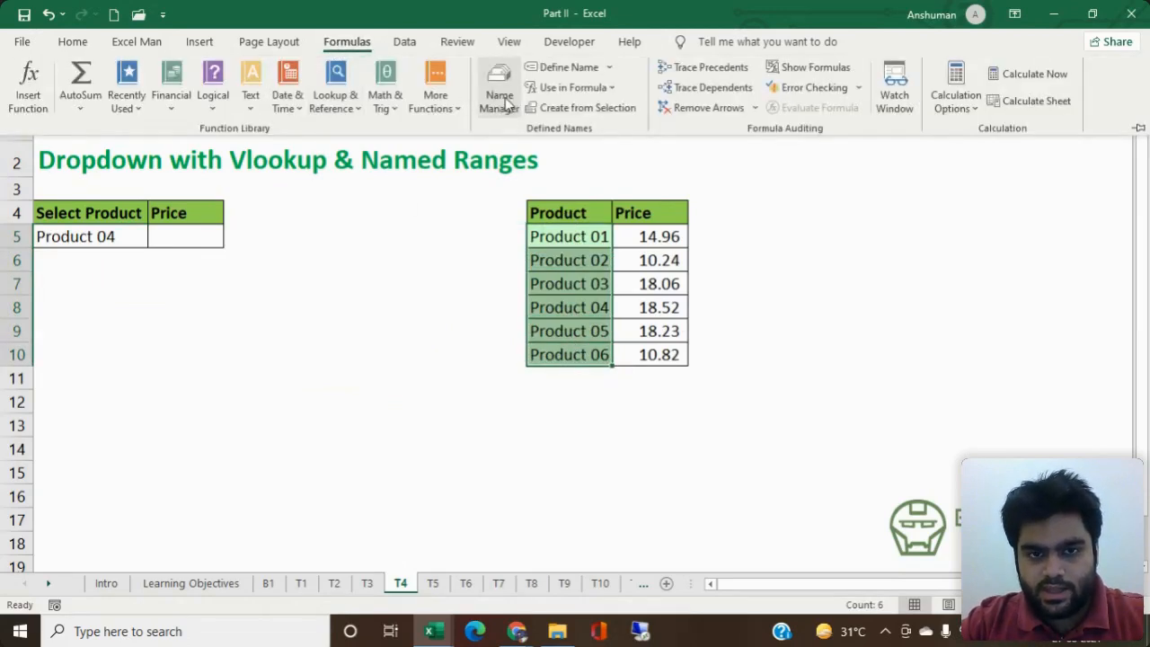
click(504, 106)
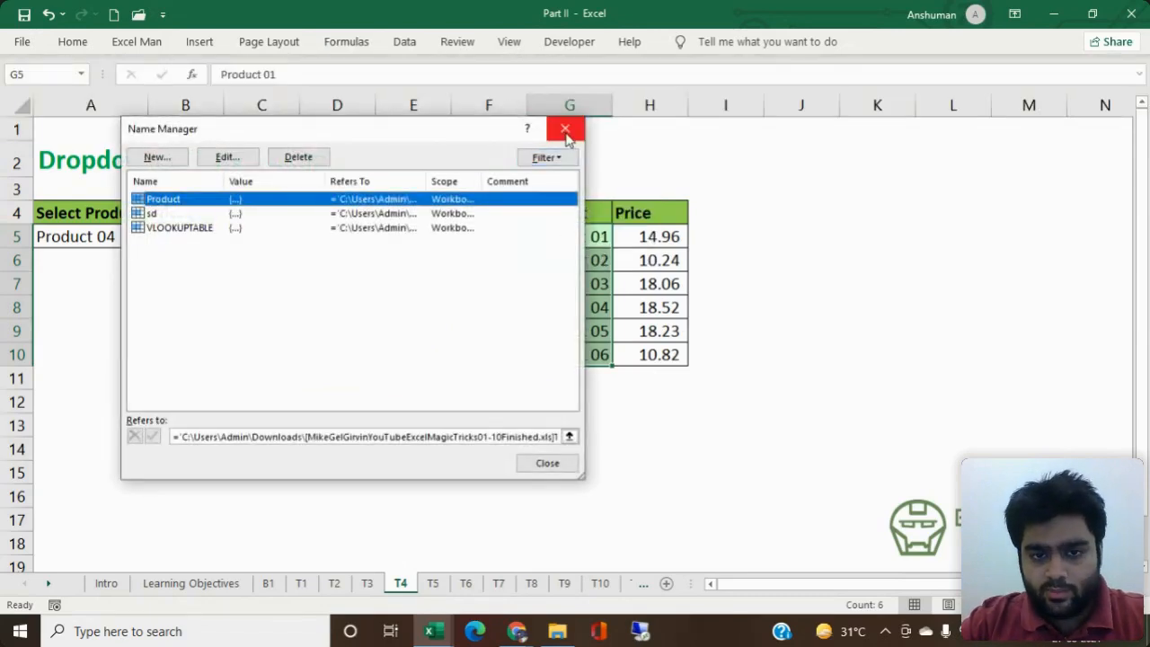
click(565, 132)
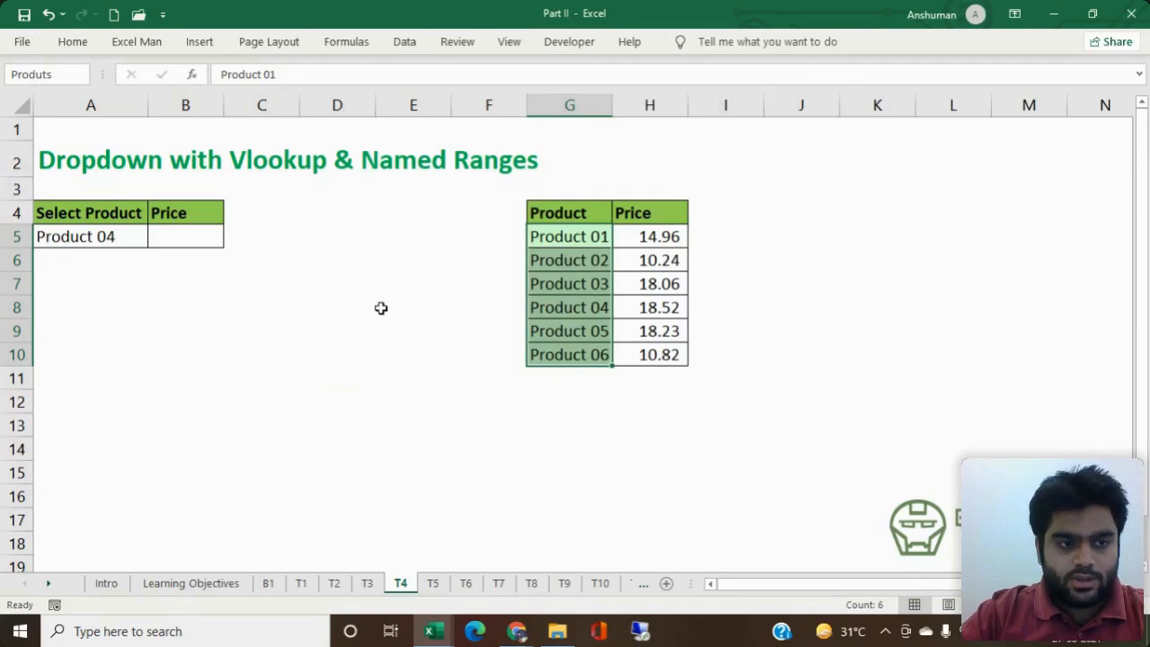
Step: Reselect G5:G10 to check its range name, comparing it with the unnamed range C4:C13
click(414, 325)
click(557, 238)
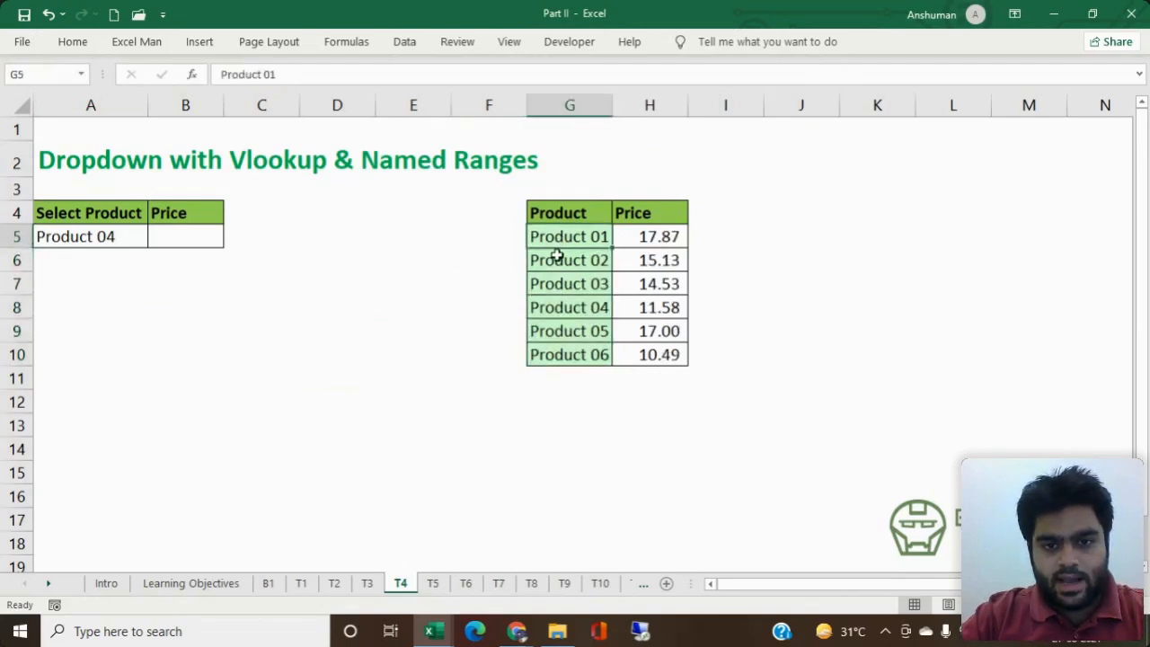
drag(558, 256, 549, 342)
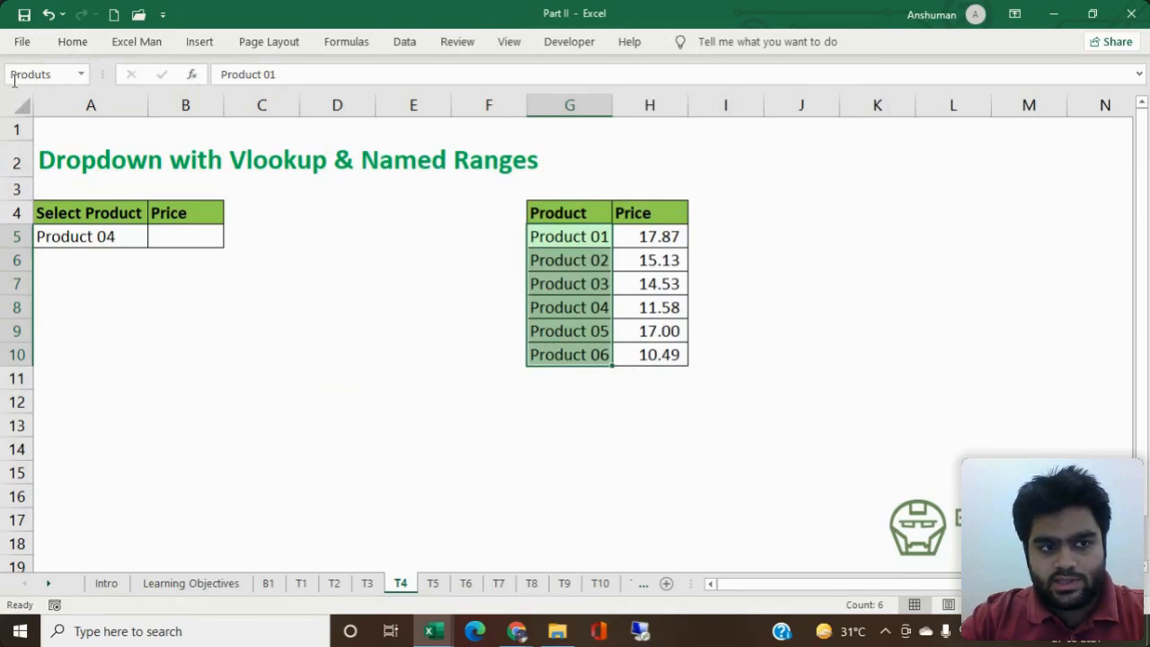
drag(270, 213, 299, 433)
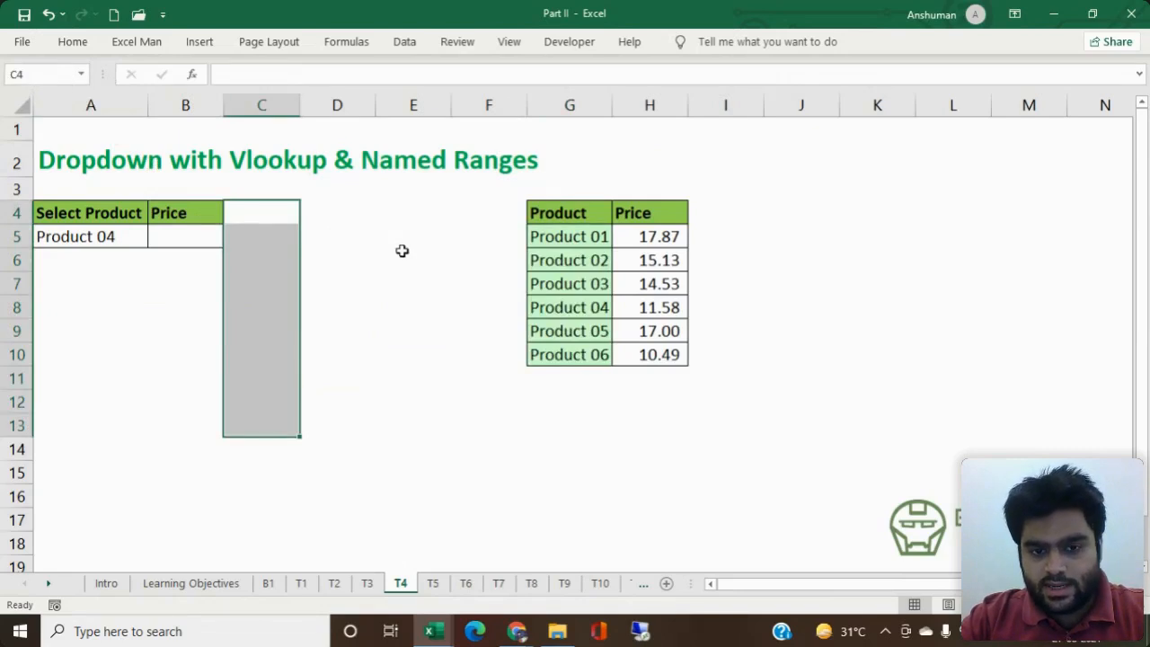
drag(565, 237, 560, 355)
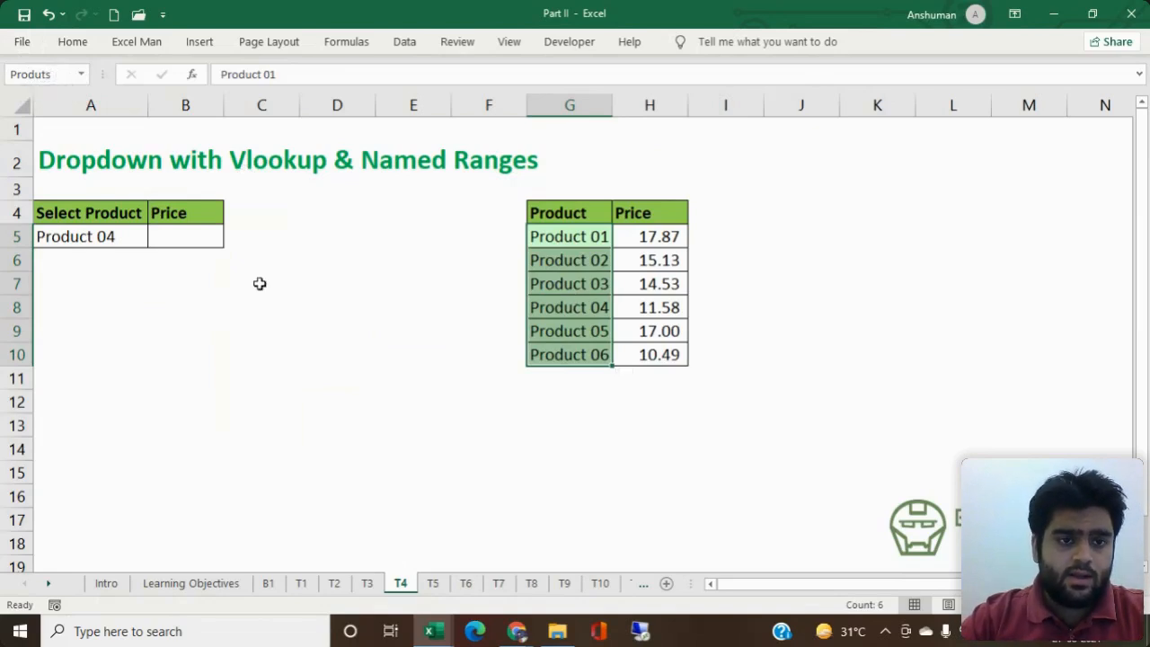
click(415, 44)
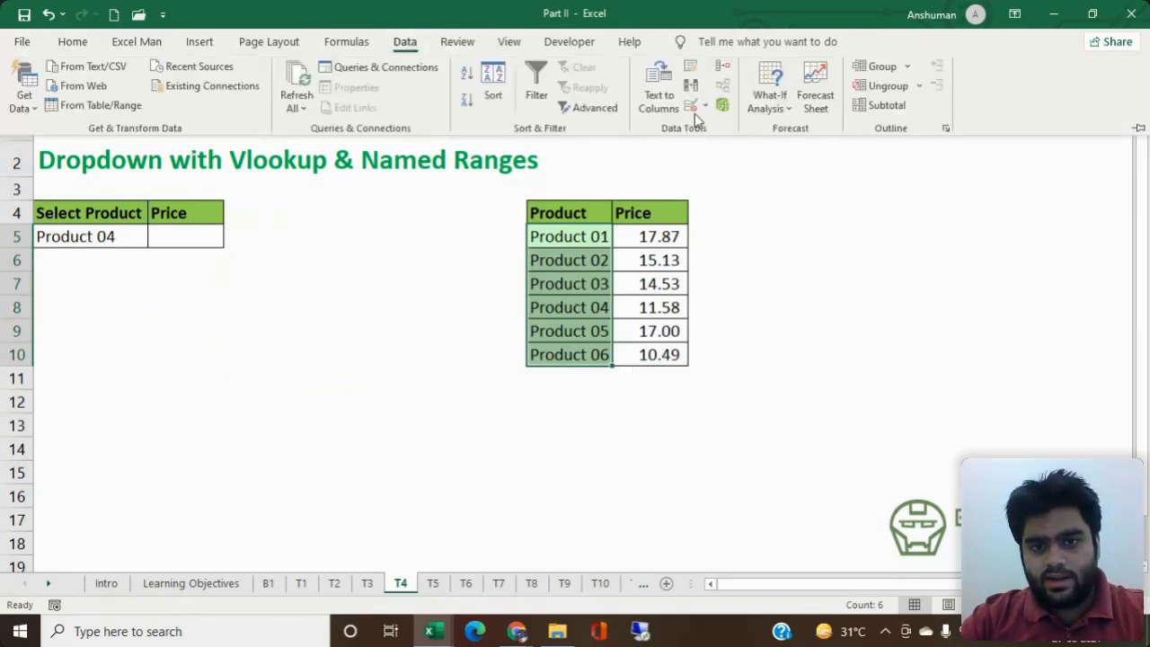
click(691, 109)
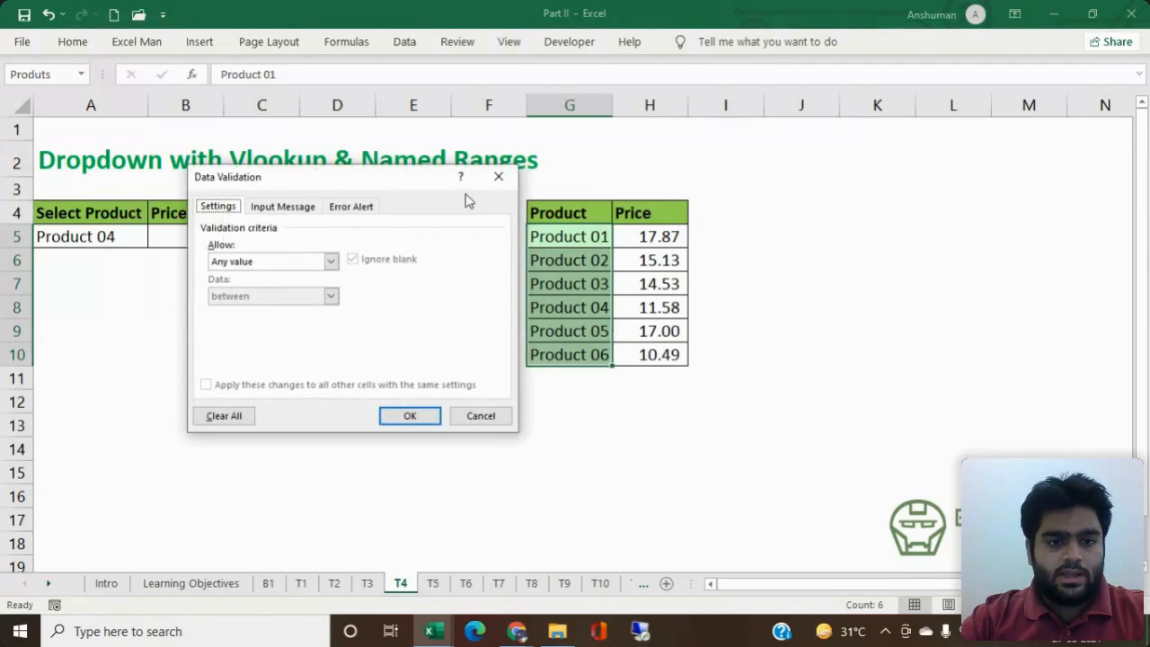
click(492, 176)
Step: Try to set the list source of cell A5's data validation to the named range =Products
click(136, 232)
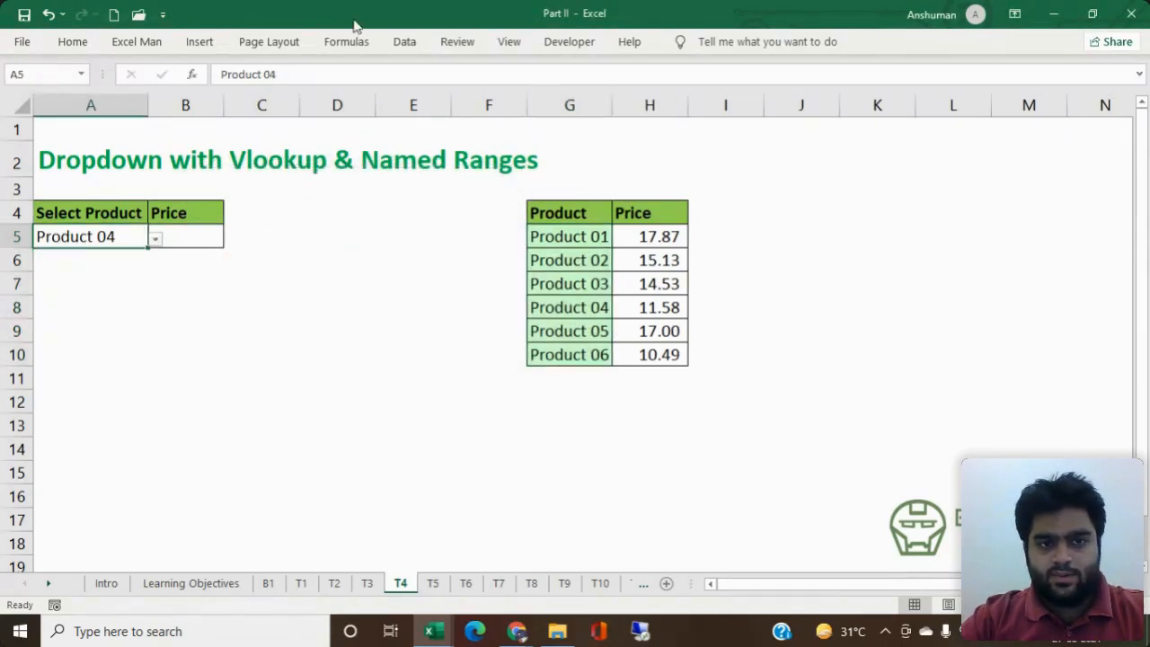
click(404, 41)
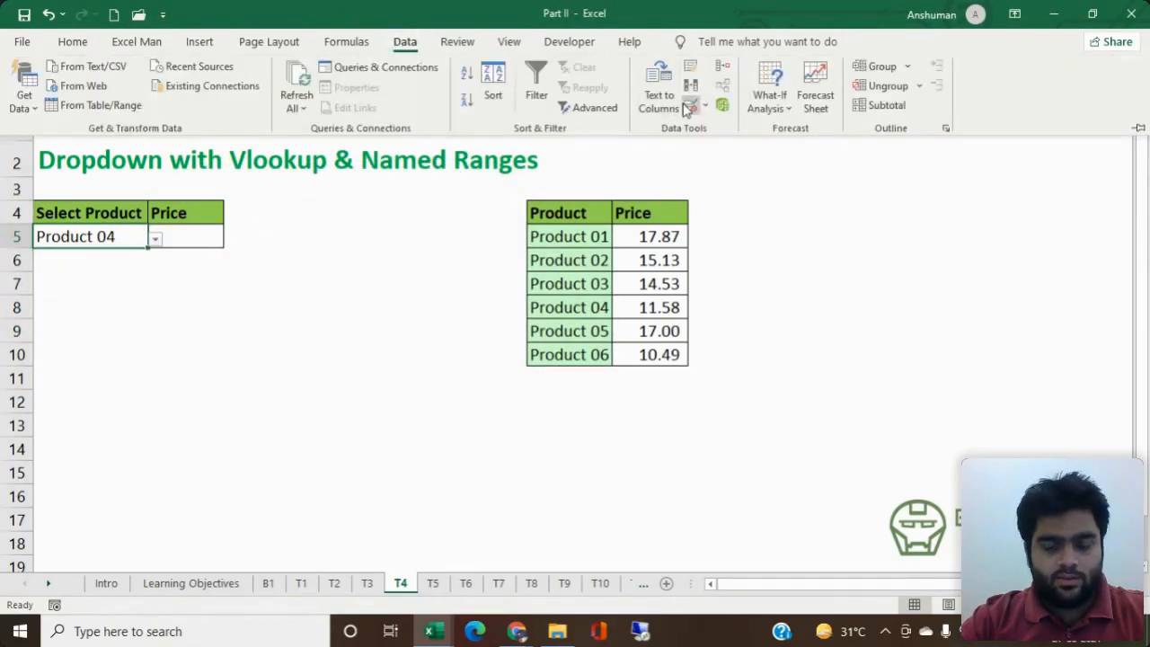
click(691, 106)
drag(329, 333, 218, 331)
key(BackSpace)
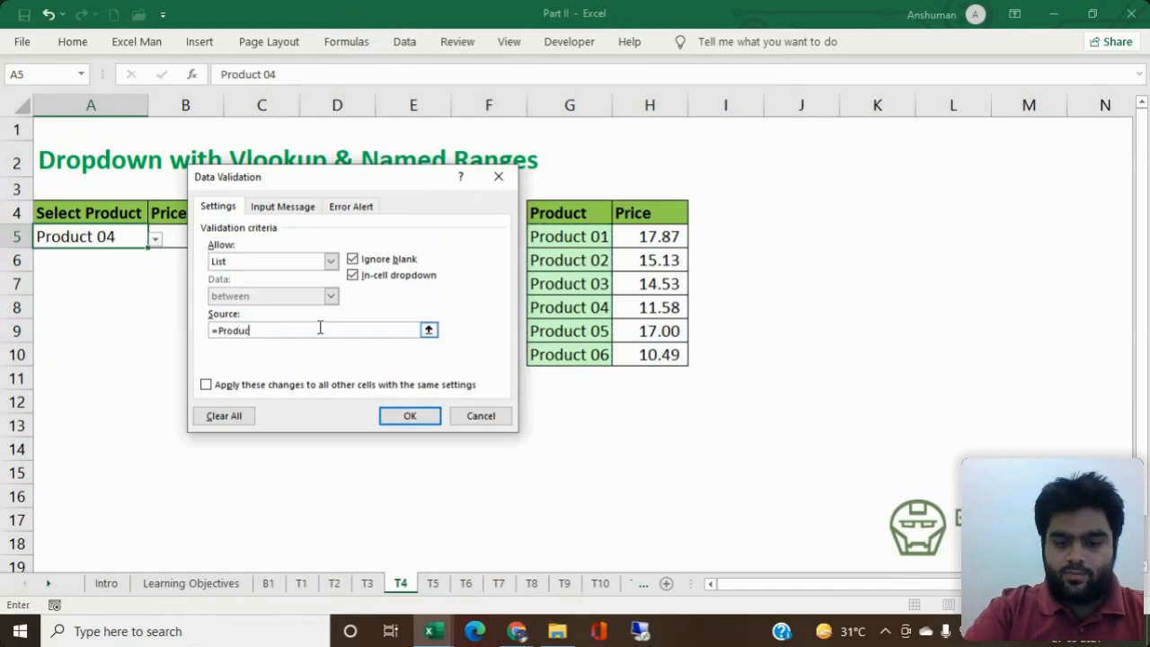
click(412, 417)
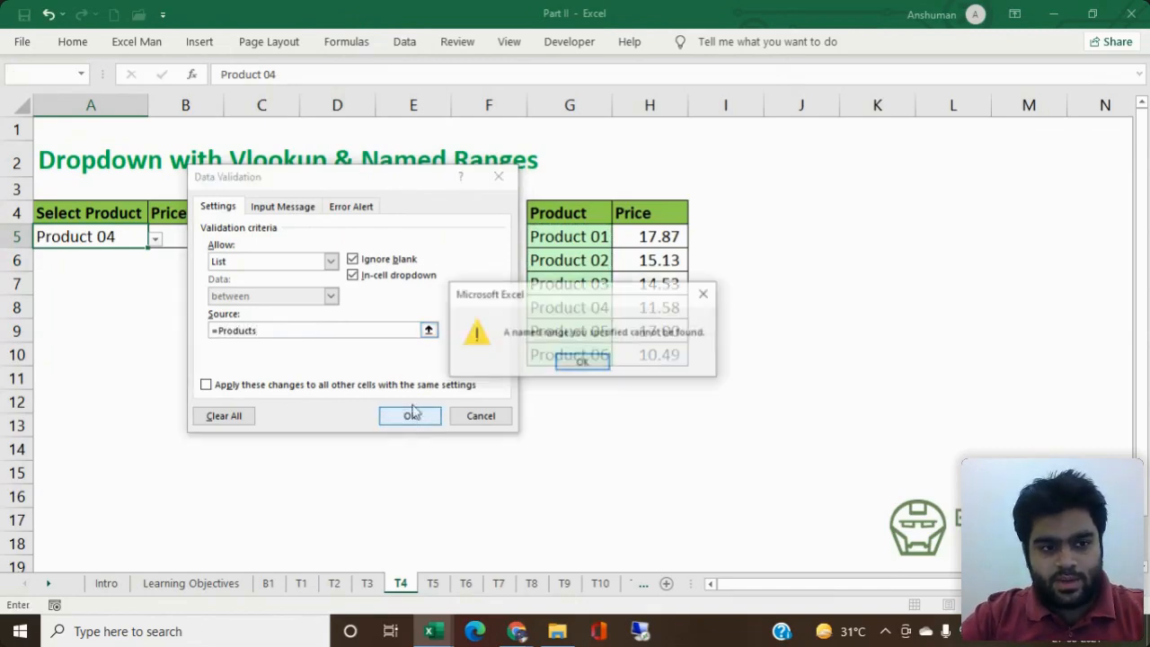
click(576, 361)
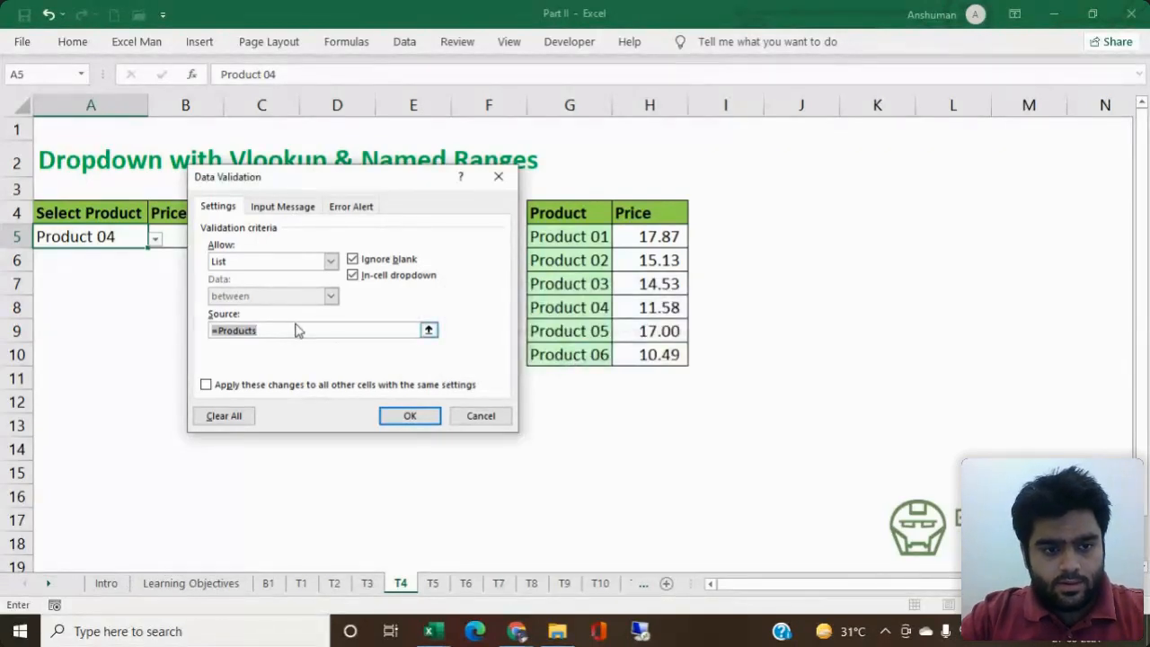
Step: Change the validation source of cell A5 to the plain text Products and open its dropdown to check the list
click(221, 329)
key(BackSpace)
key(Return)
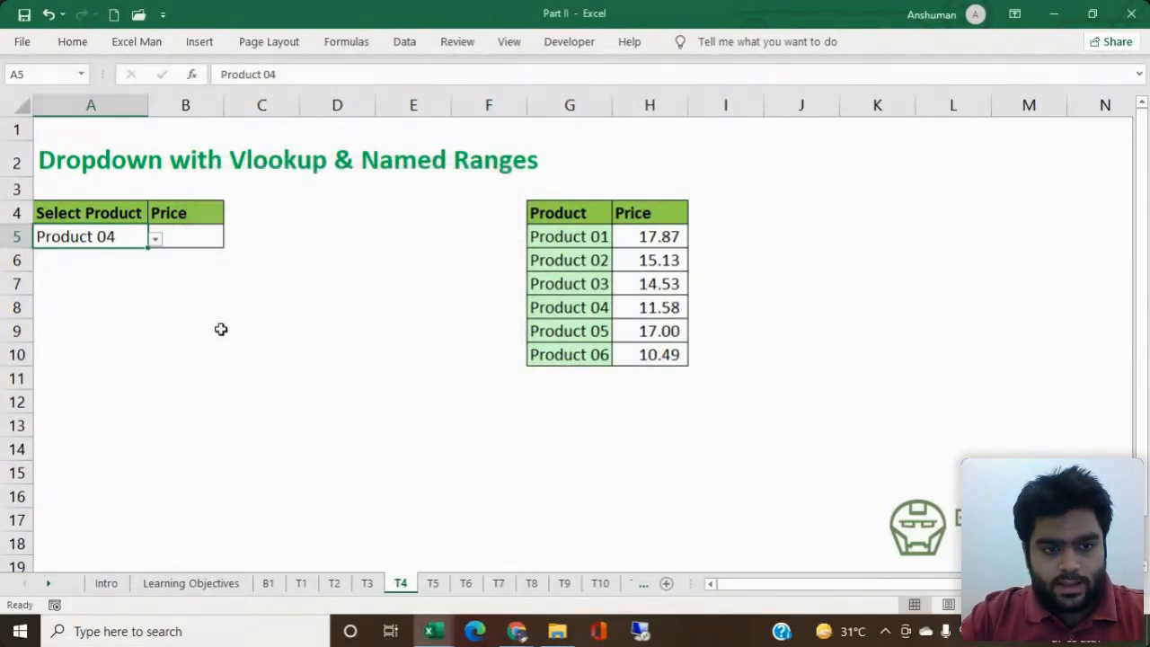
click(156, 239)
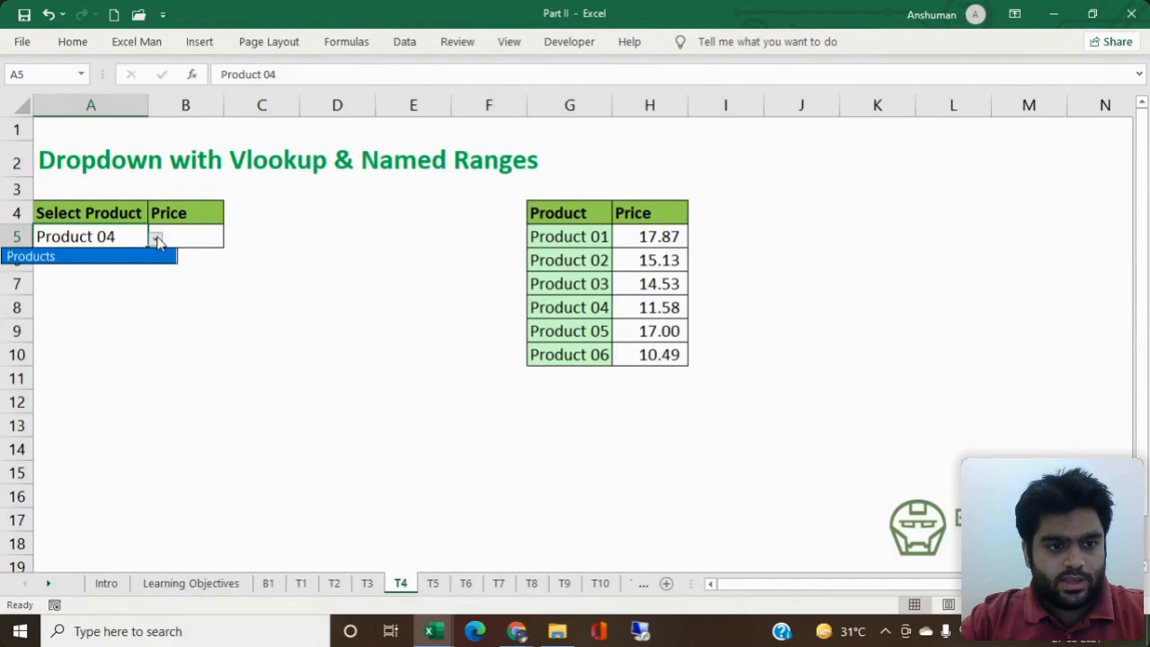
click(156, 239)
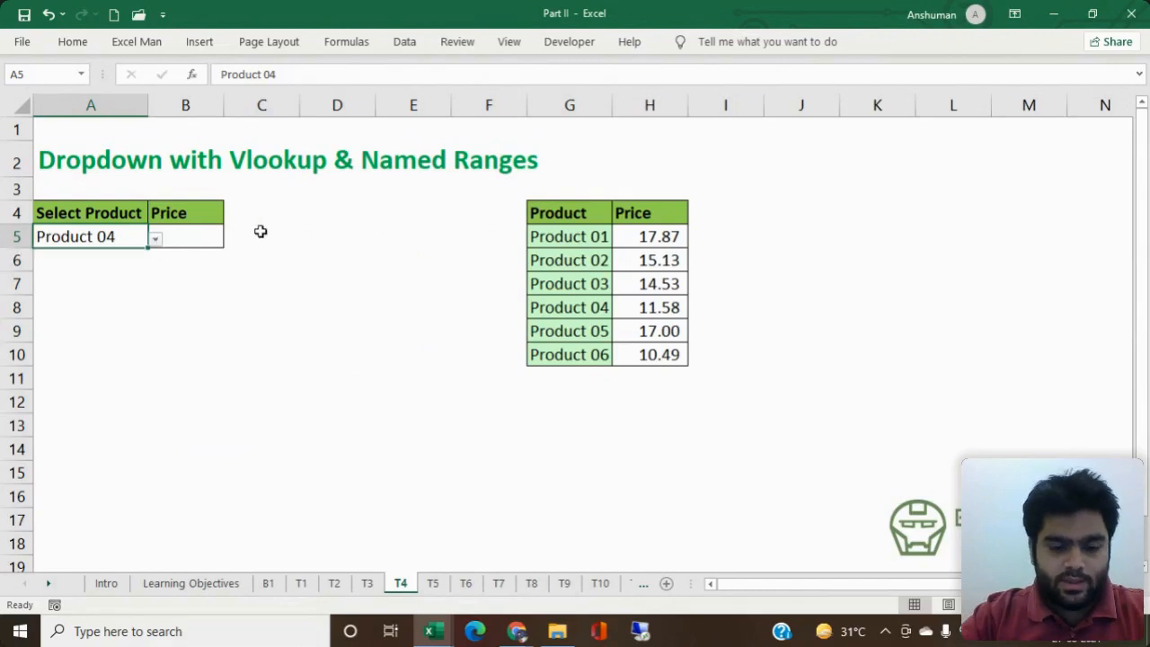
Step: Try to set the list source of cell A5's data validation to ="Products"
click(404, 42)
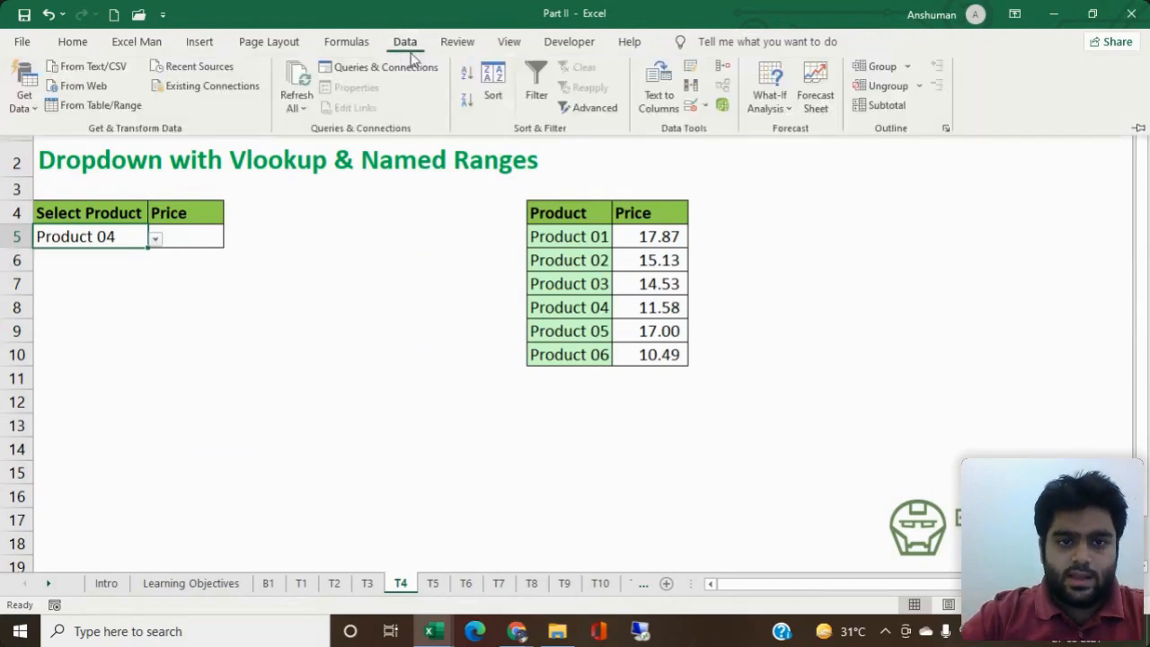
click(686, 108)
drag(213, 335, 328, 346)
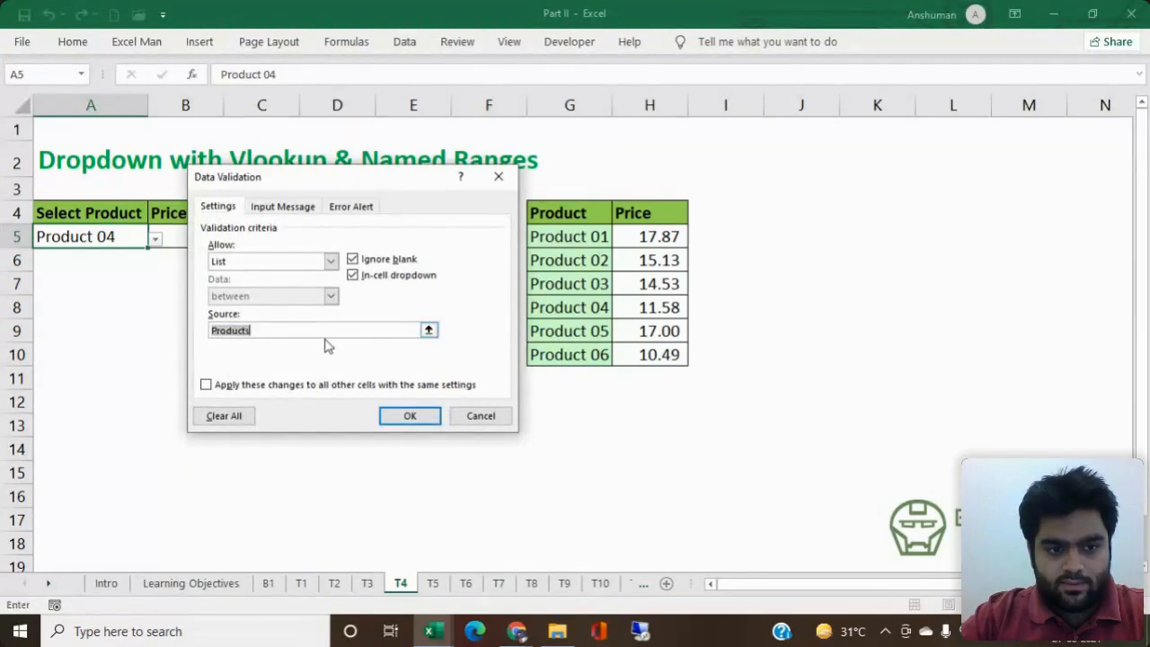
text(=$A$5)
key(BackSpace)
key(BackSpace)
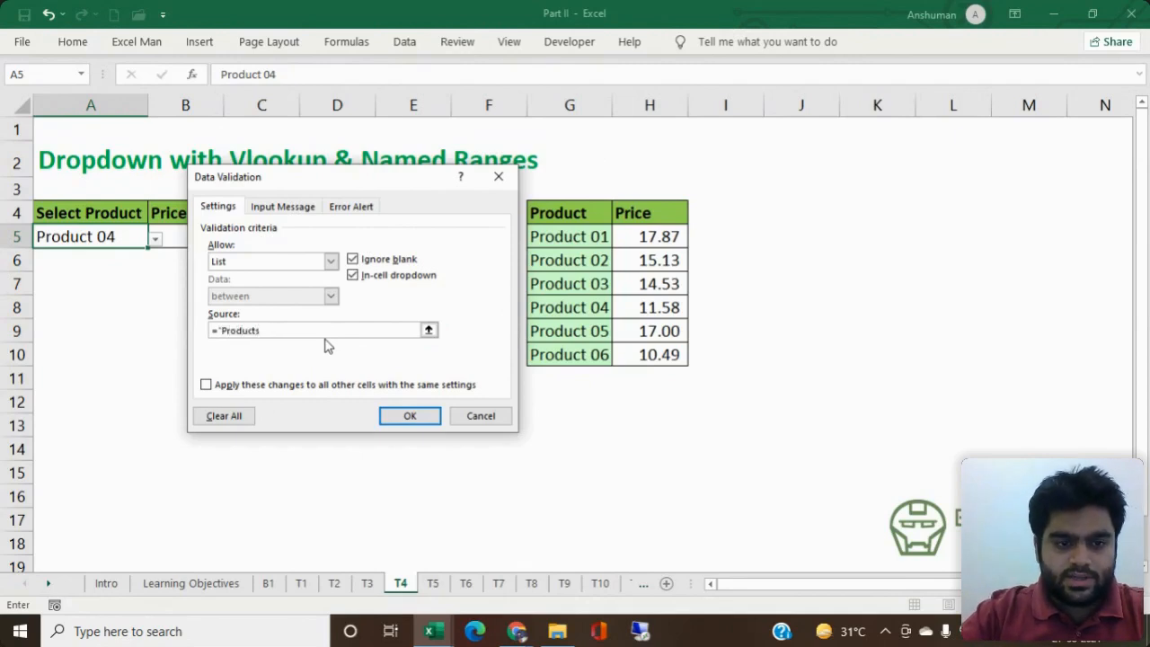
click(435, 417)
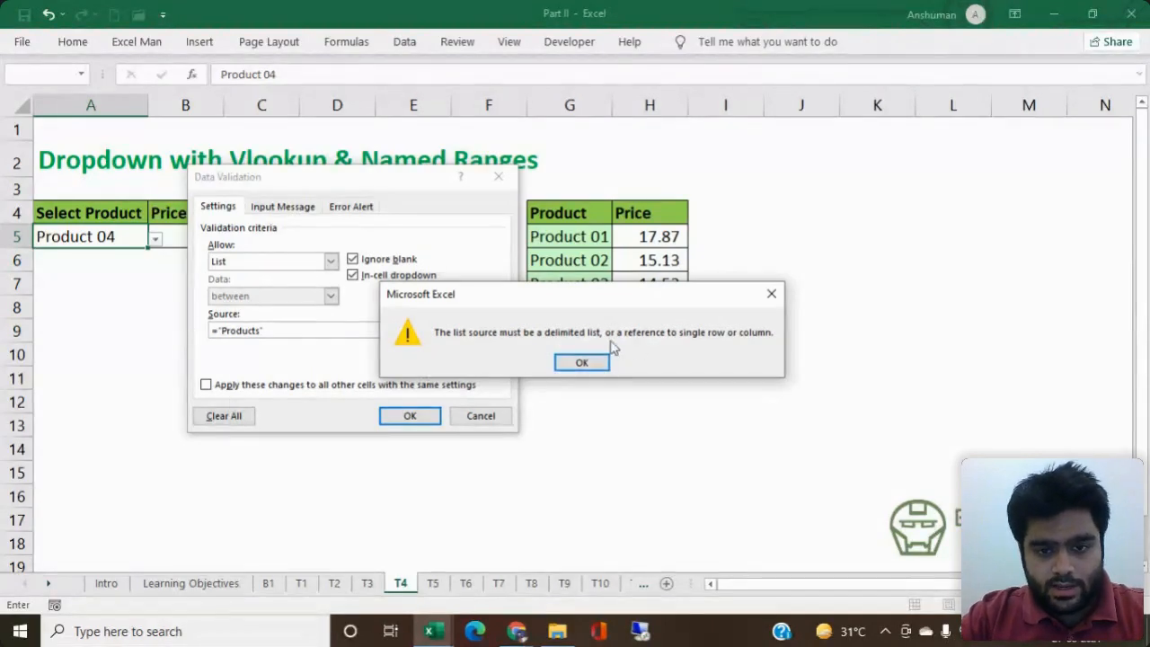
click(584, 362)
click(469, 416)
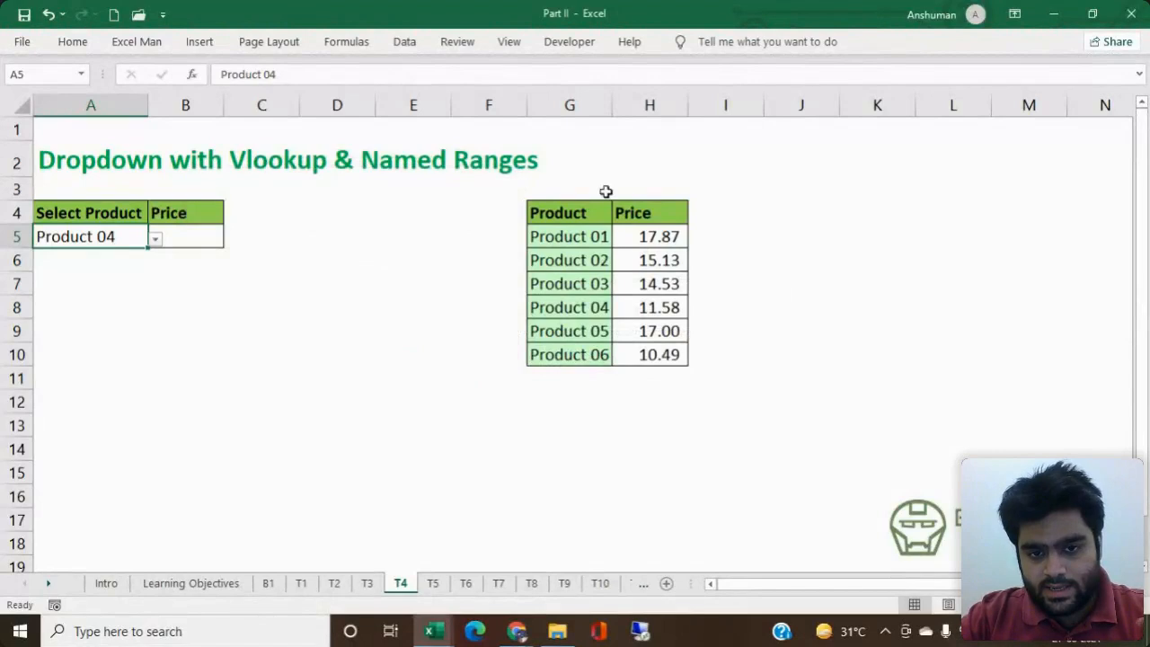
click(423, 253)
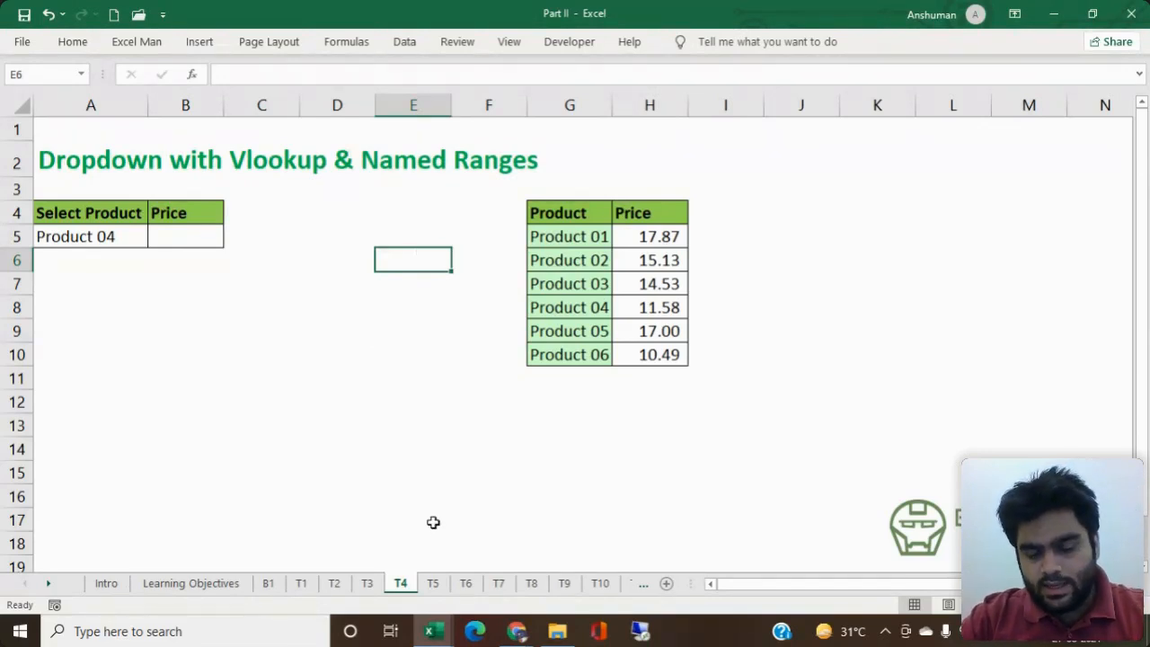
click(434, 583)
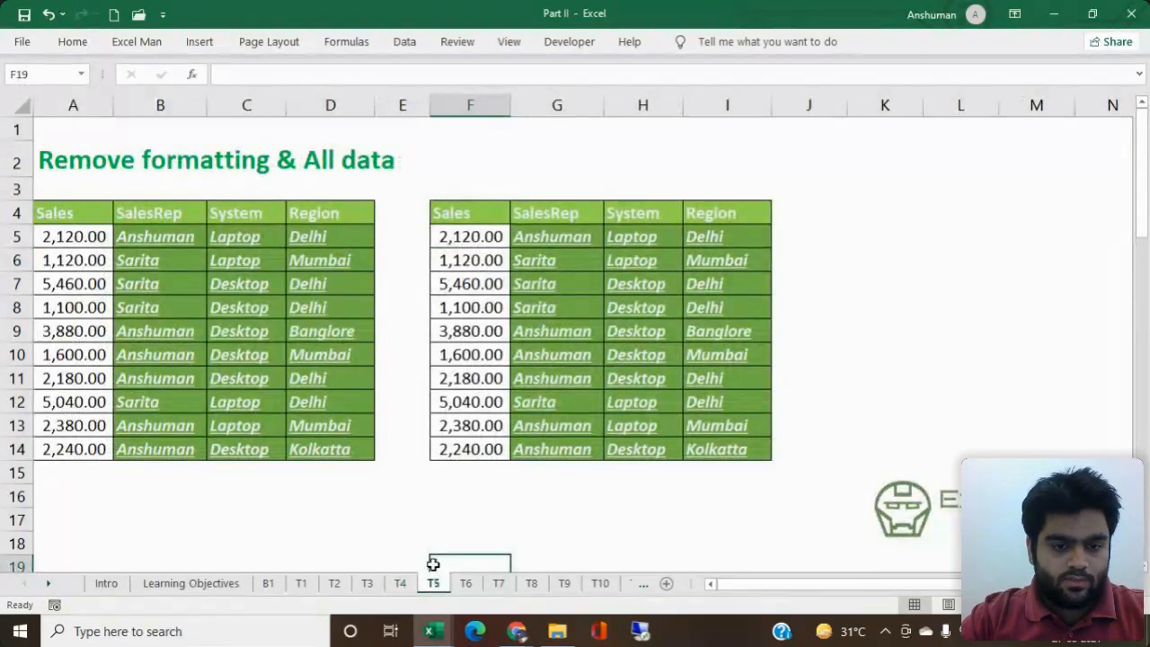
click(401, 583)
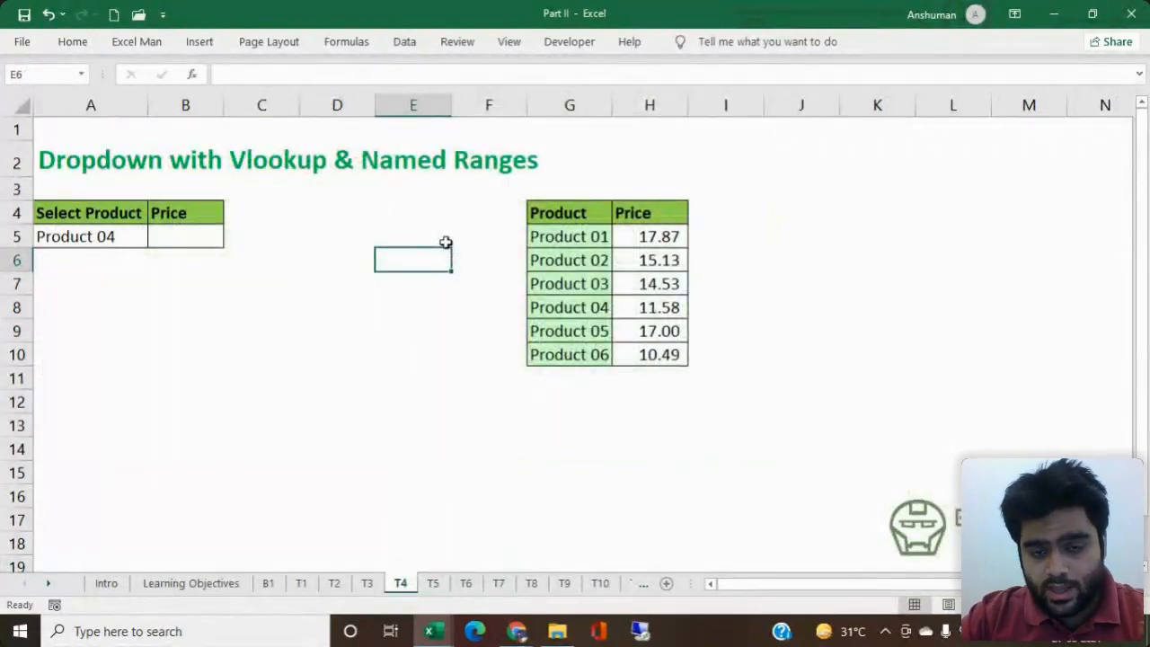
click(208, 230)
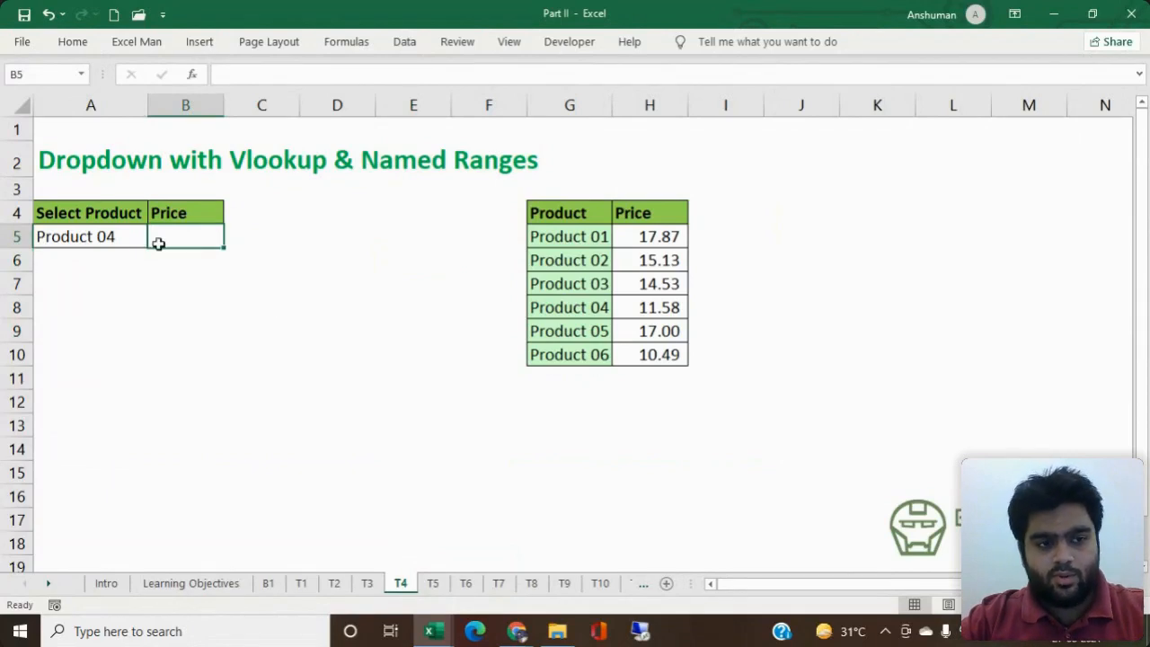
Step: Set the list source of cell A5's data validation to the named product range G5:G10, =Produts
click(144, 239)
click(405, 42)
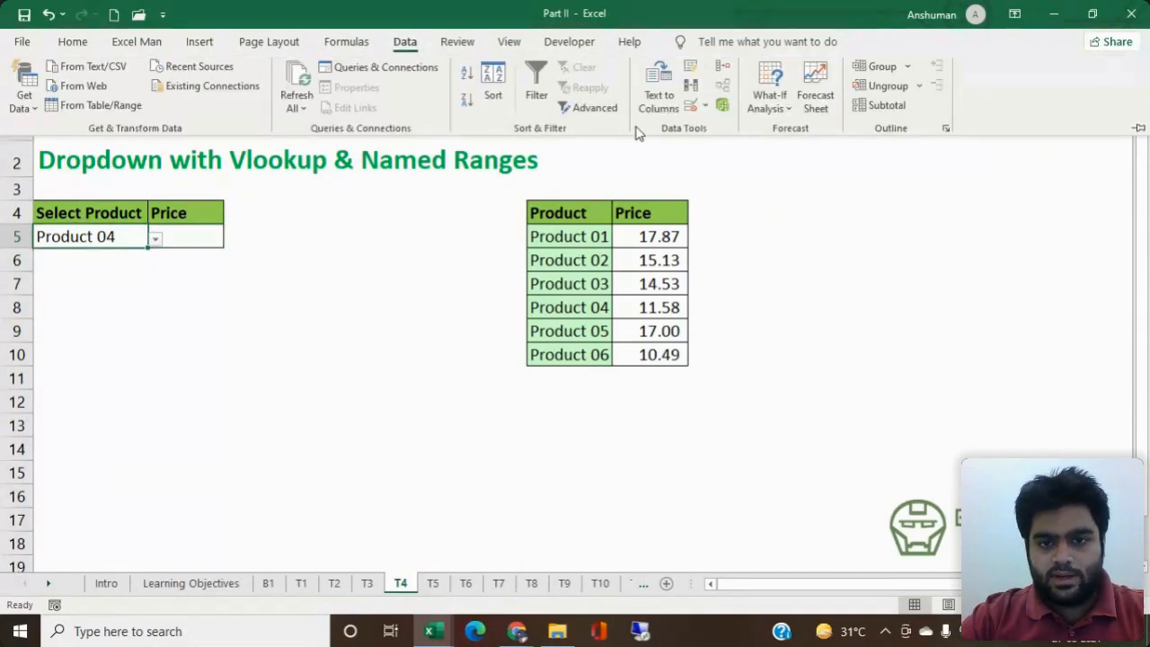
click(695, 111)
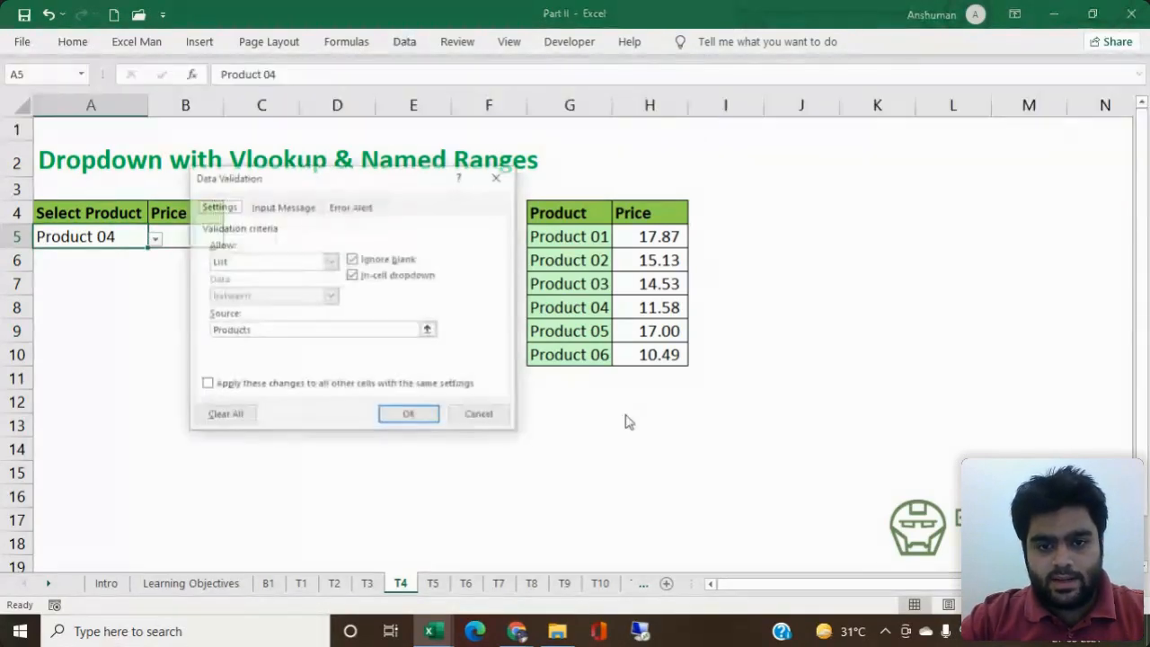
click(427, 329)
click(565, 236)
drag(565, 237, 564, 354)
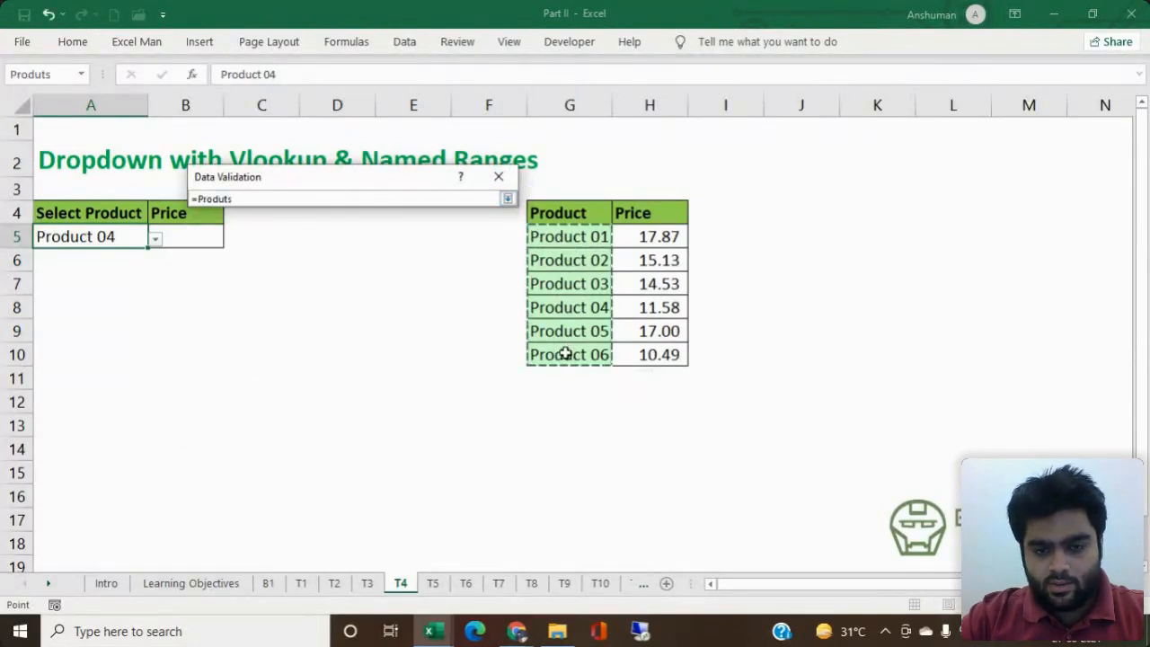
key(Return)
key(Return)
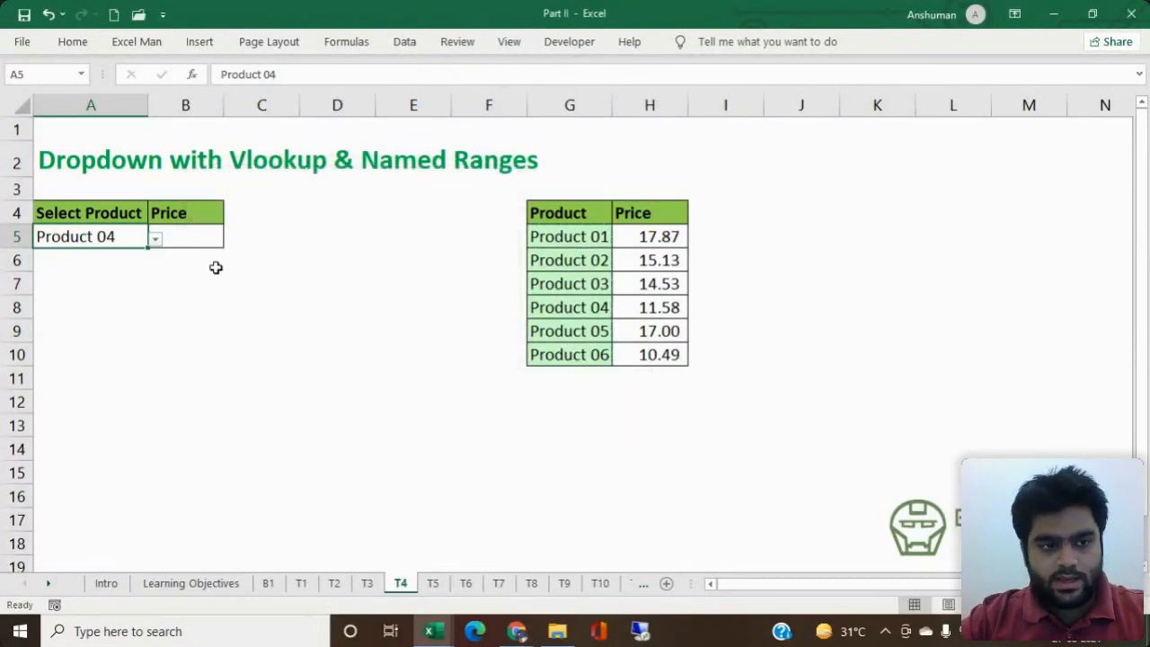
Step: Enter =VLOOKUP(A5,G4:H10,2,FALSE) in price cell B5 to look up the selected product's price
click(181, 235)
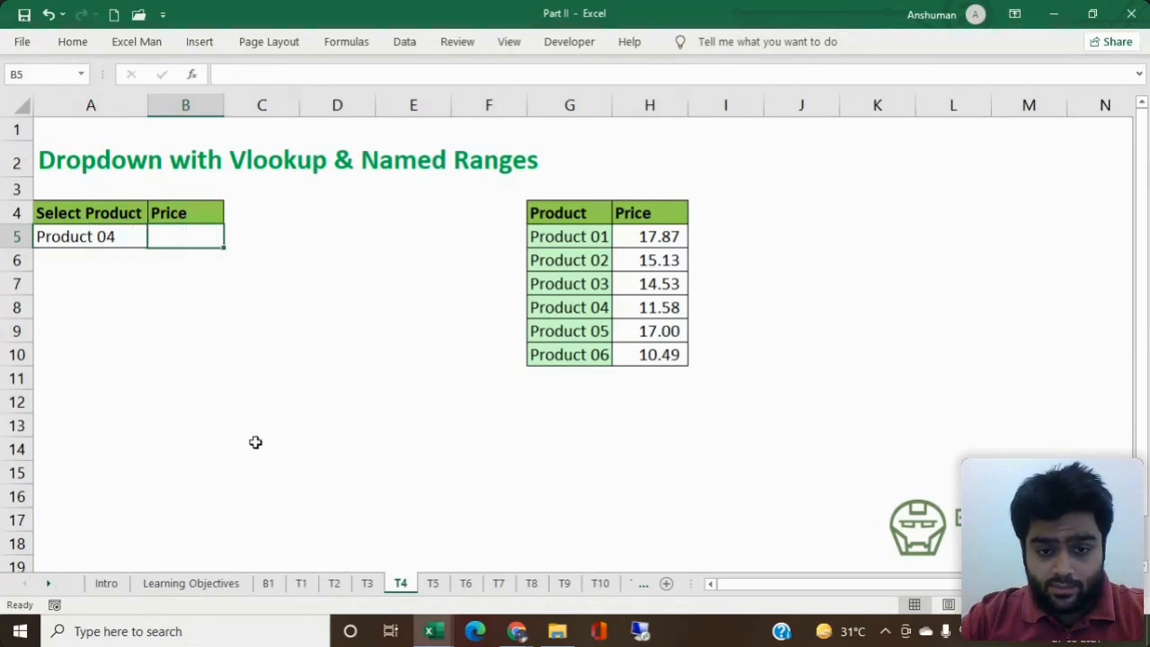
text(=V)
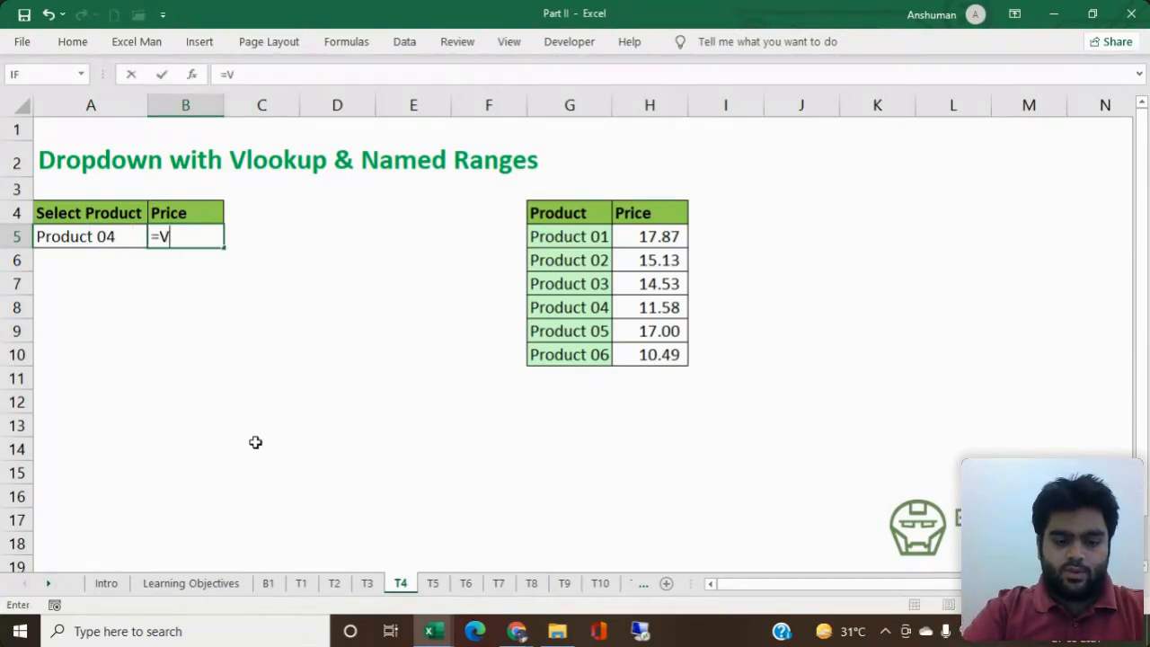
text(lookup)
key(Tab)
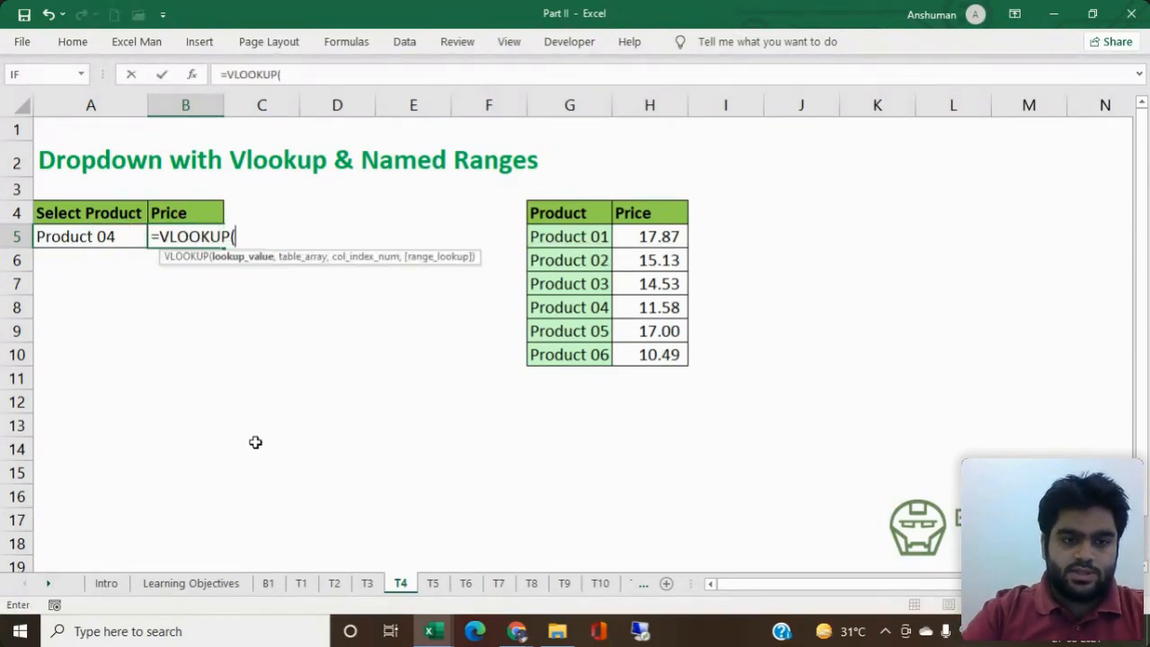
click(95, 237)
text(,)
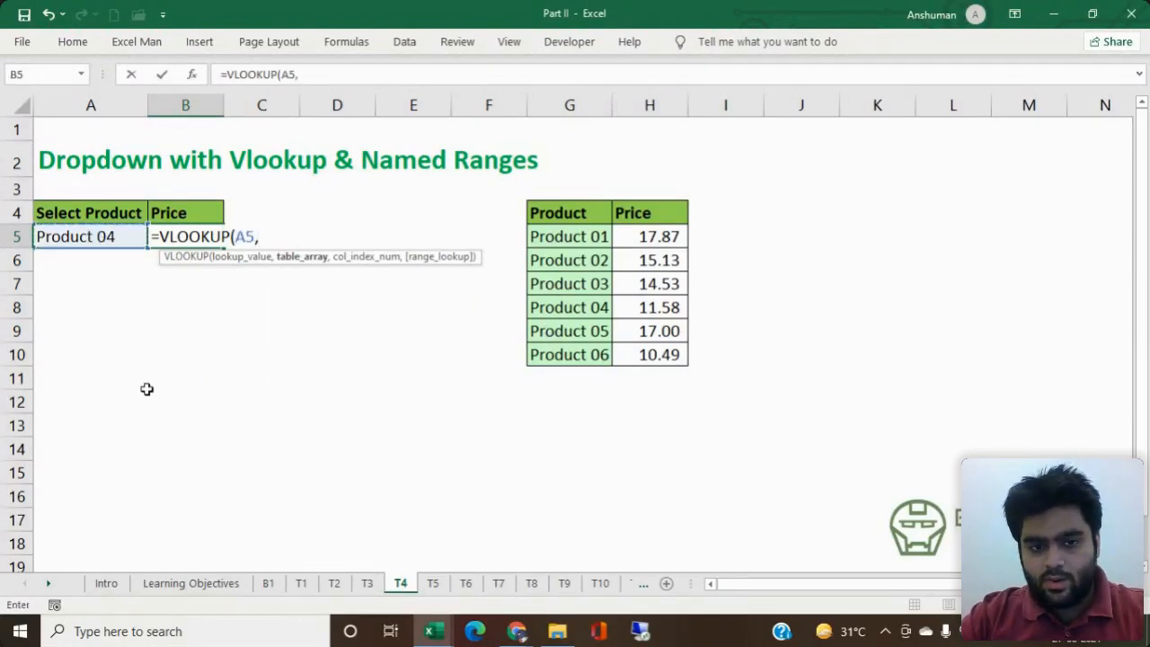
drag(554, 212, 651, 355)
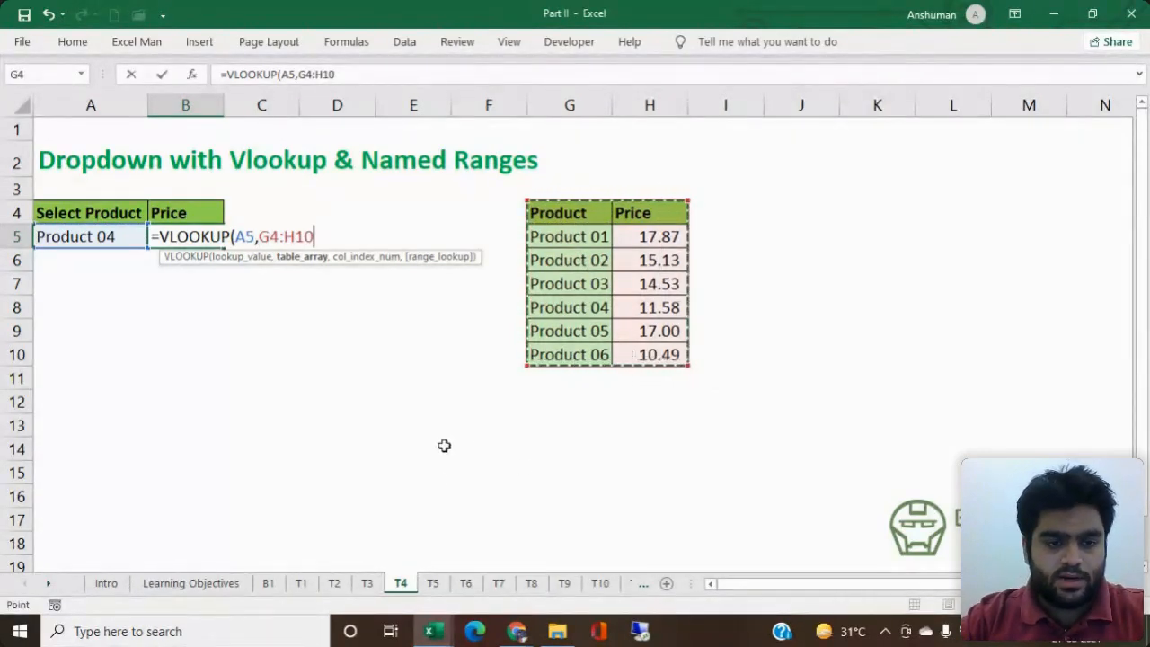
text(,)
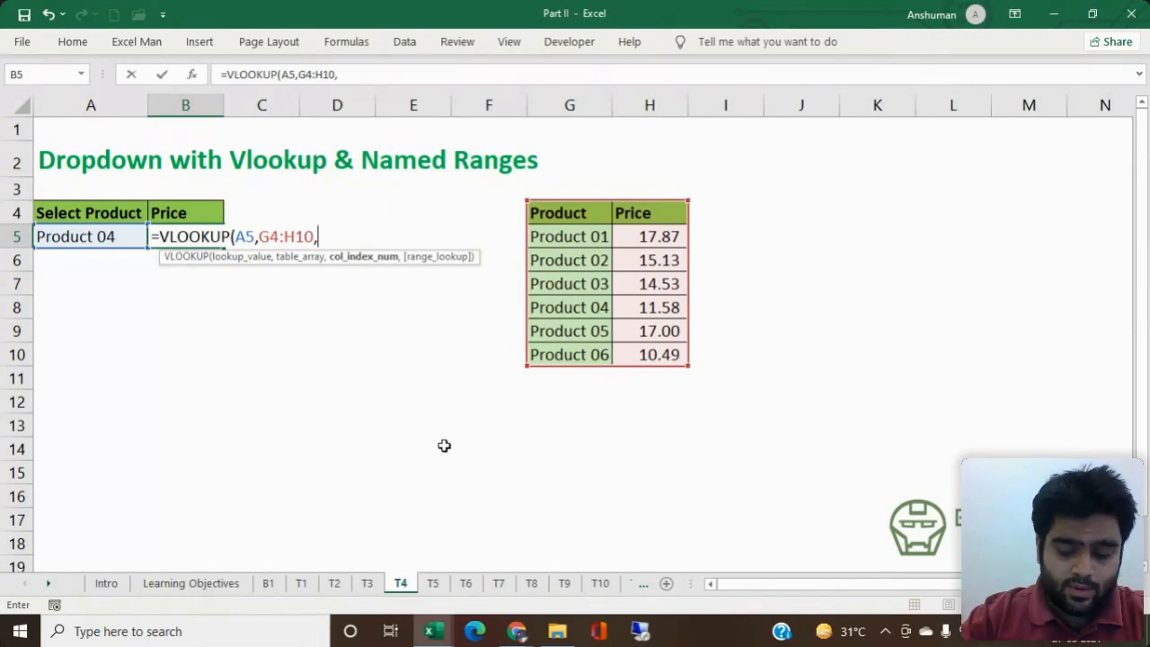
text(2,)
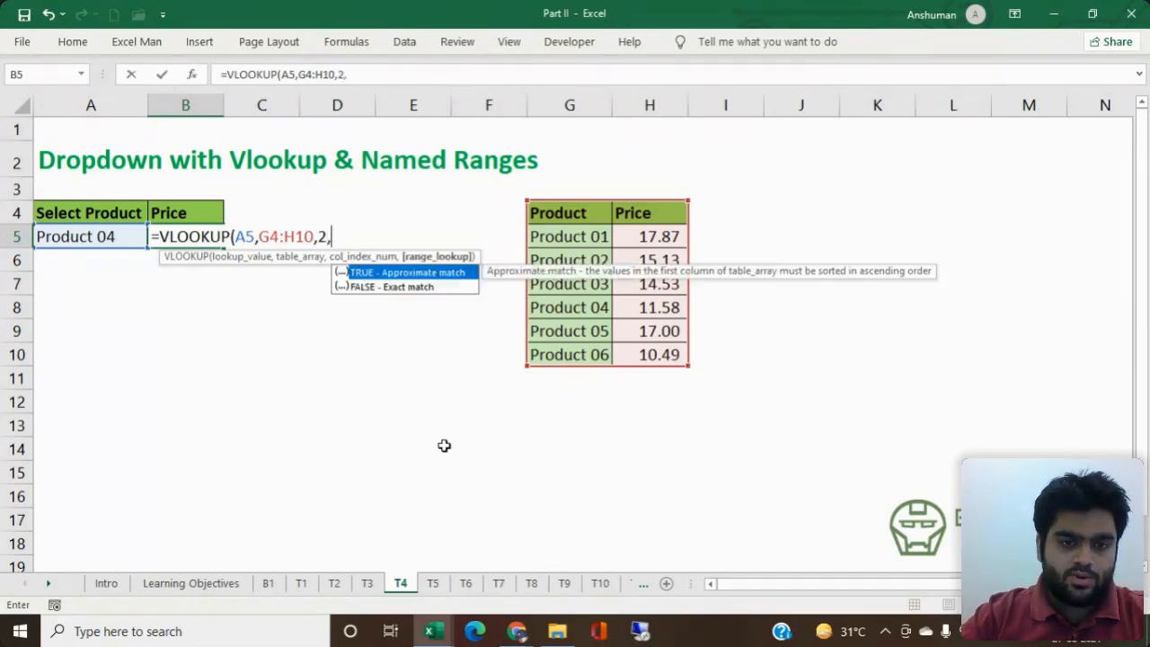
key(Down)
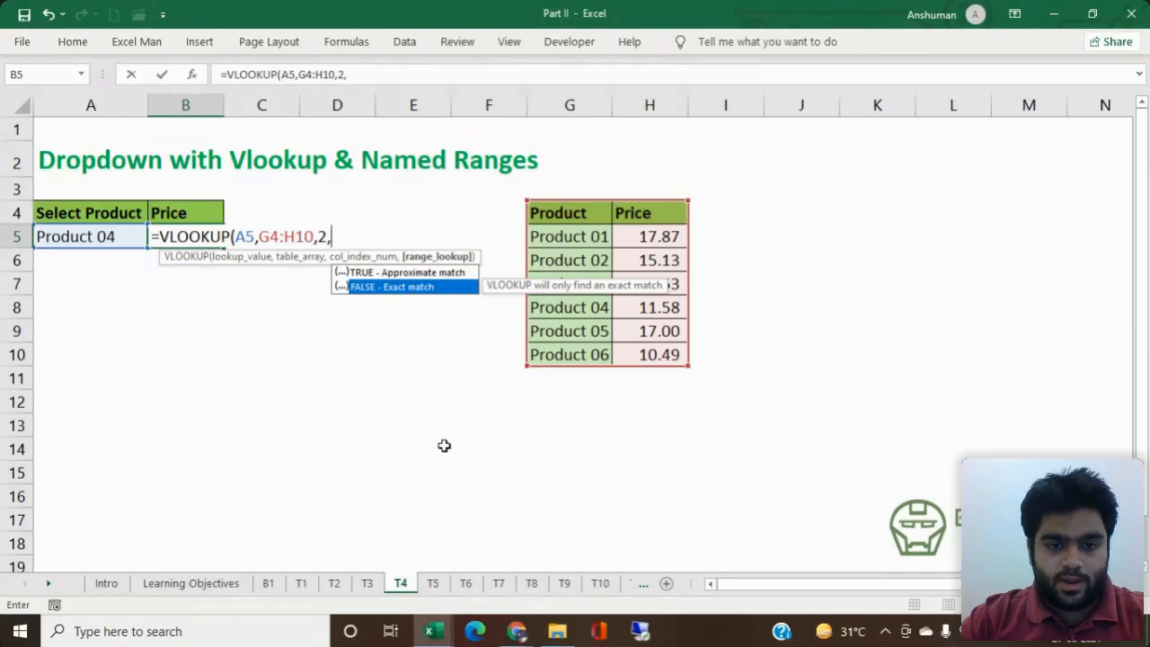
key(Tab)
text())
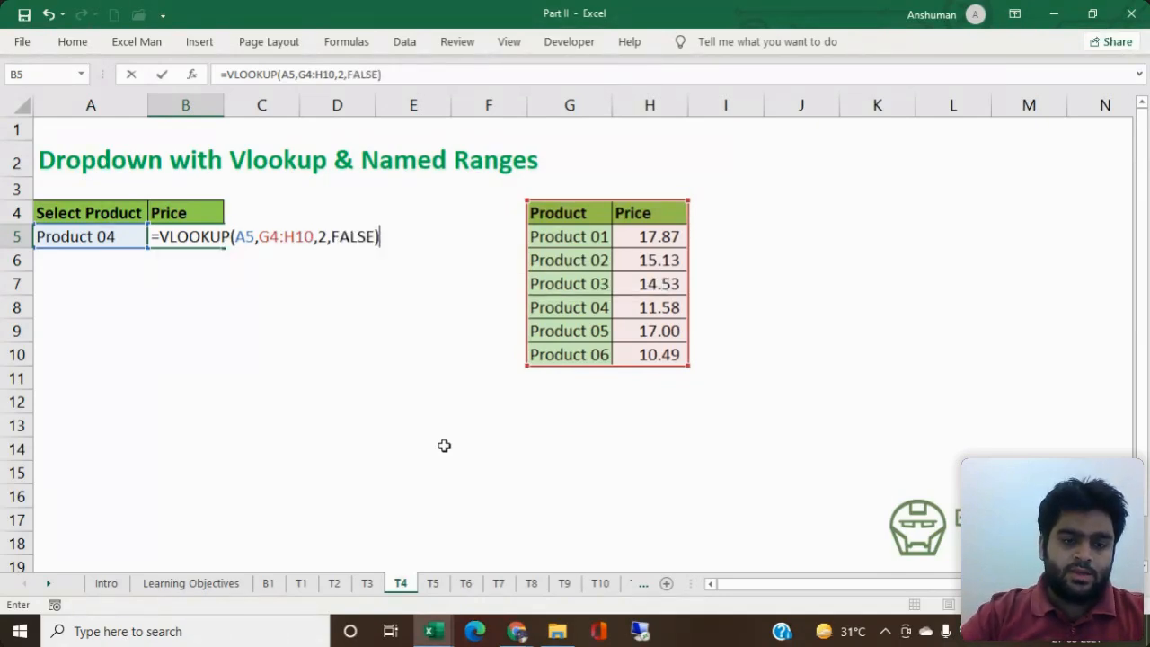
key(Return)
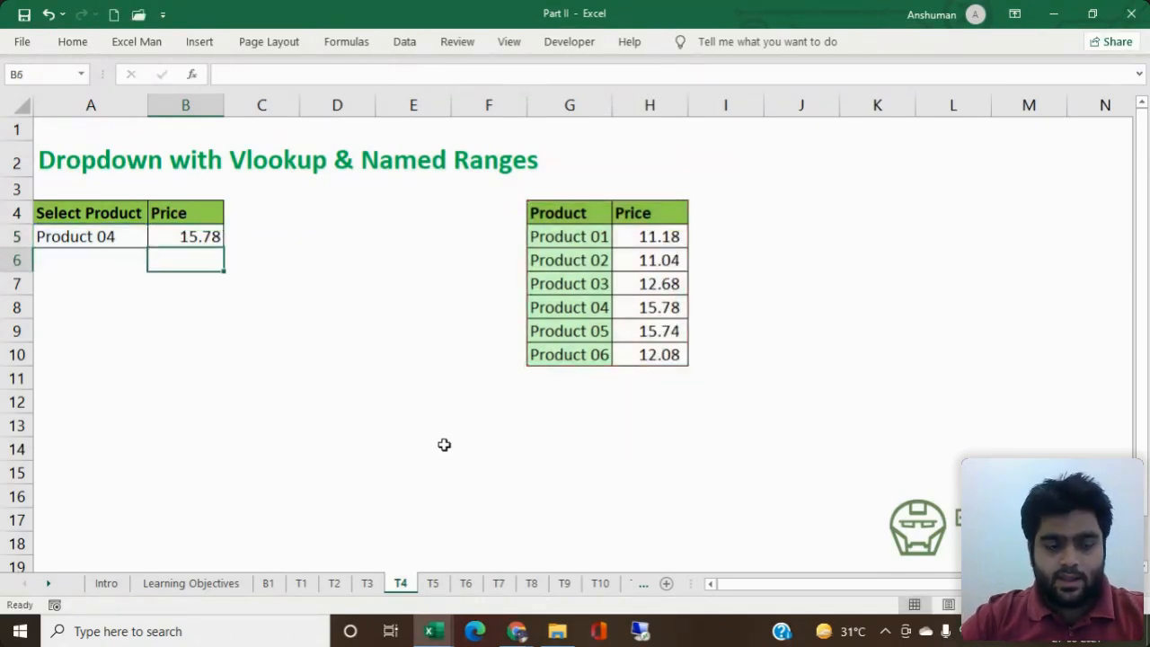
Step: Compare the looked-up price in B5 with Product 04's price in H8
click(150, 238)
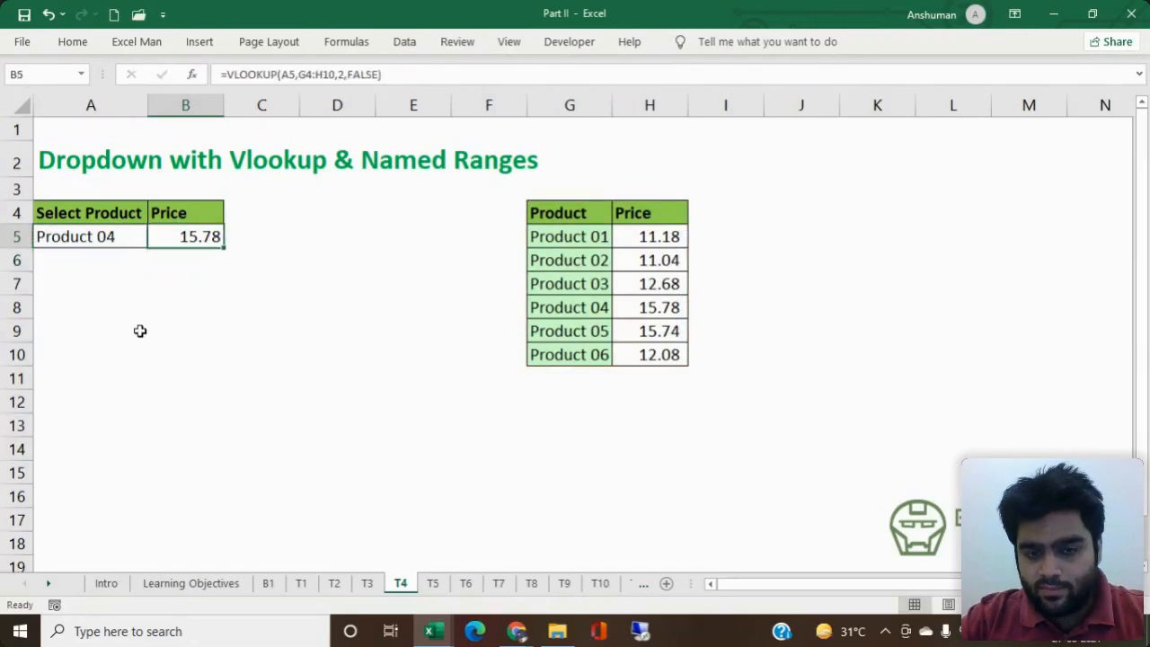
click(631, 310)
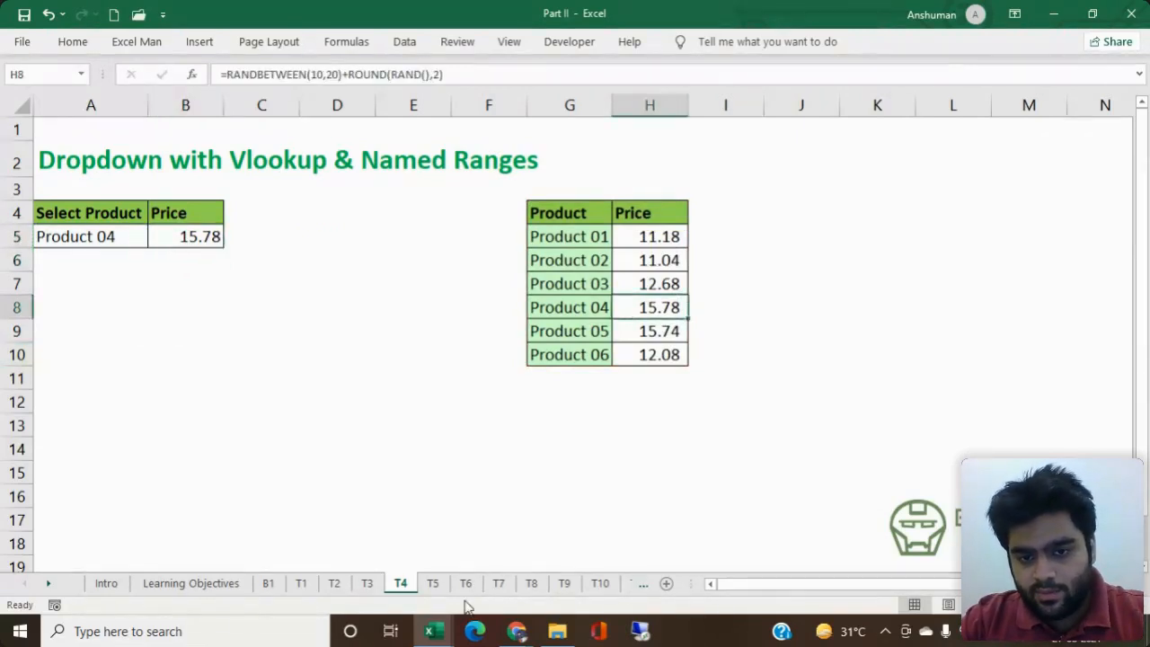
click(175, 236)
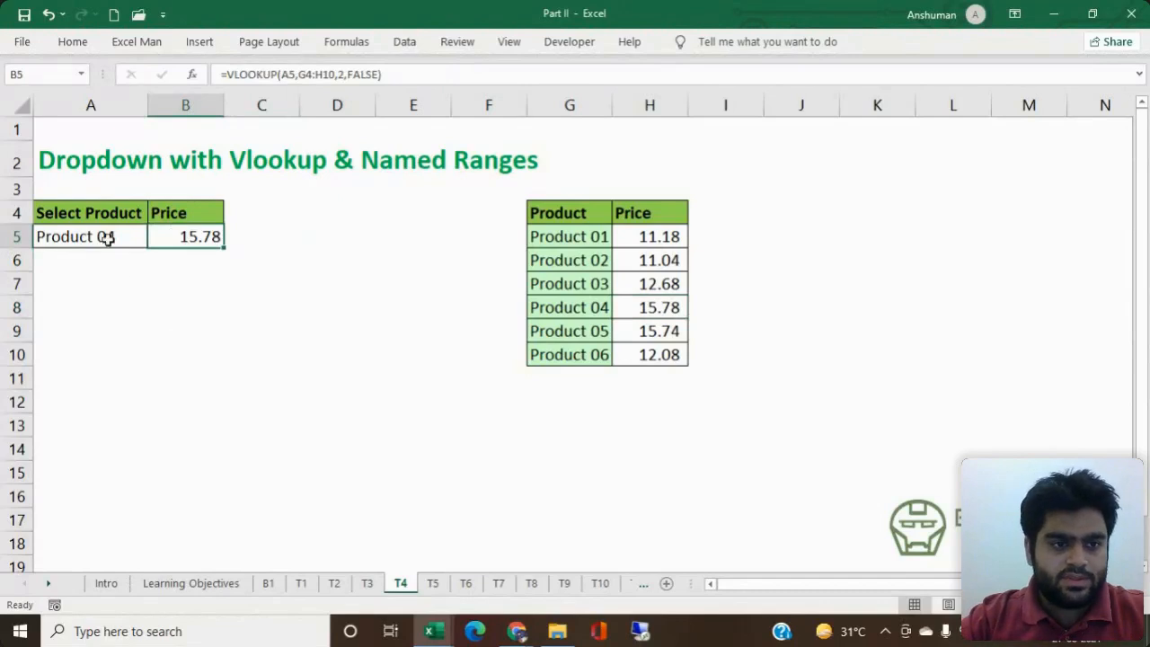
Step: Choose Product 01 from cell A5's dropdown and compare the price in B5 with H5
click(106, 237)
click(153, 239)
key(Escape)
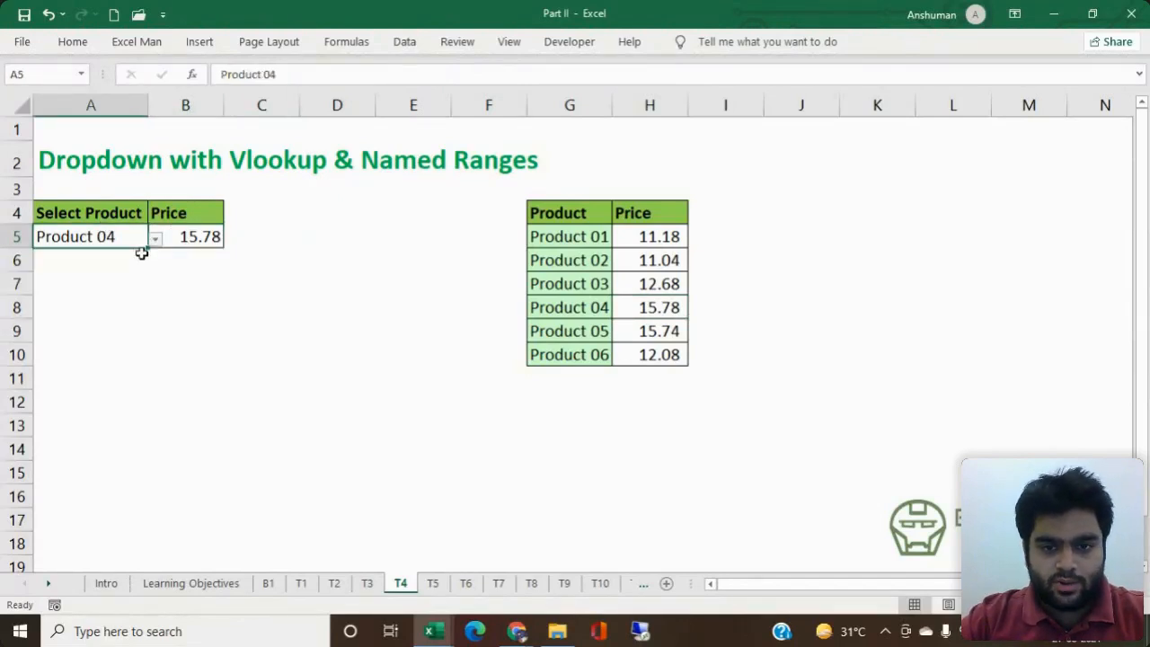
click(189, 238)
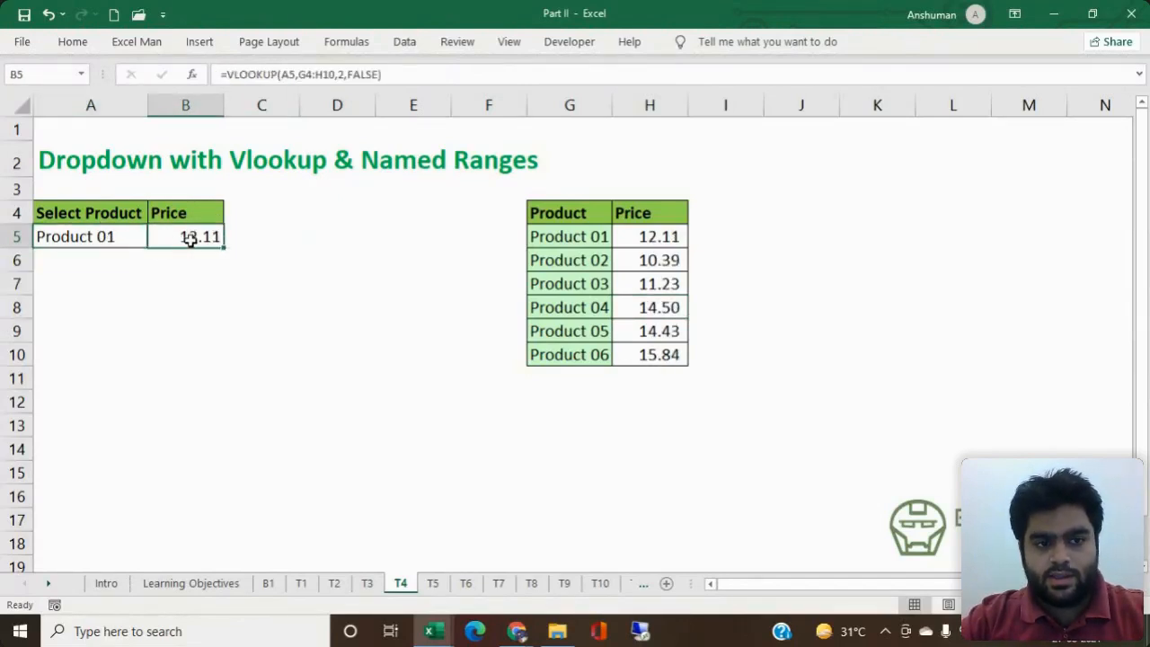
click(670, 237)
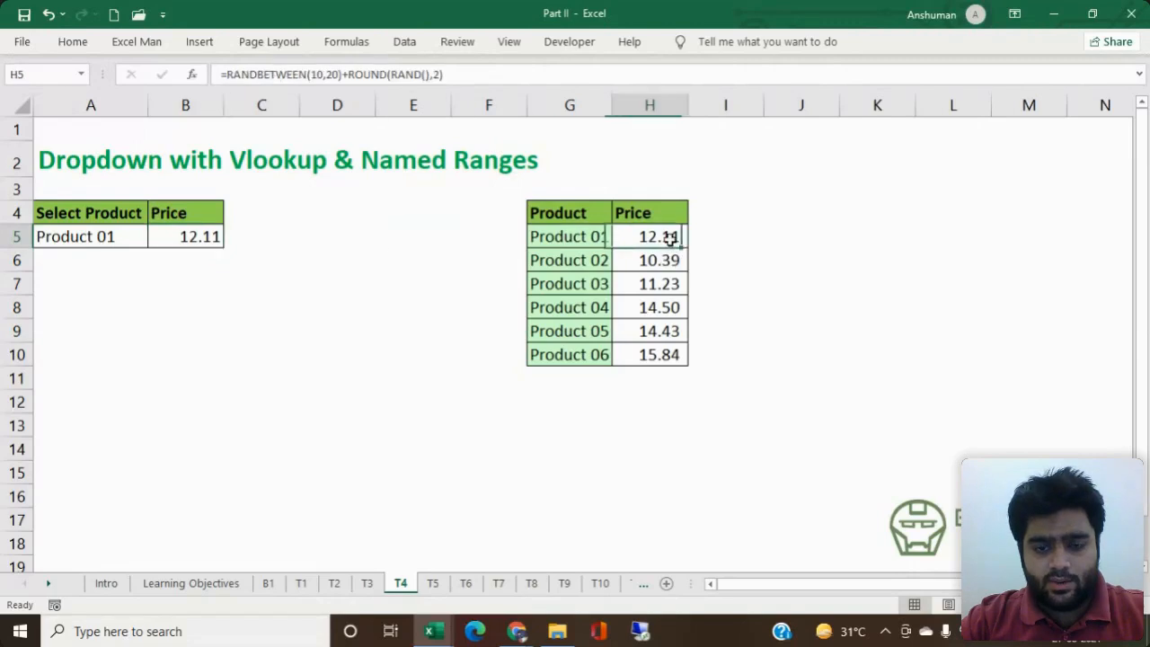
click(416, 398)
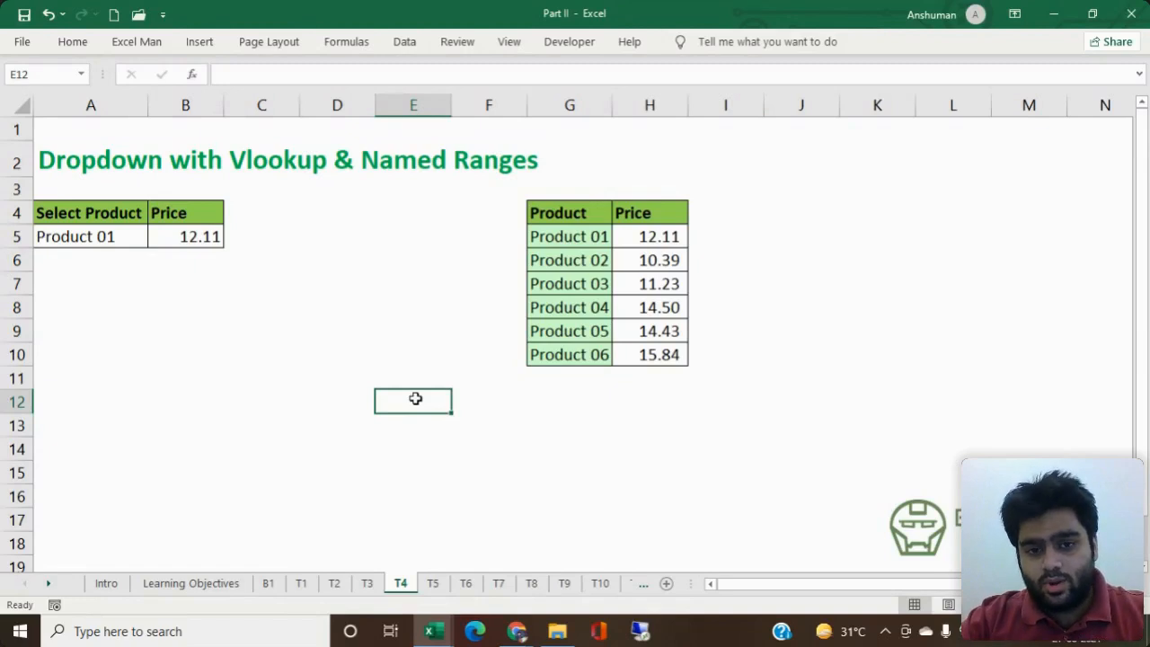
Step: Open sheet T5 on removing formatting and all data, and save the workbook
click(433, 583)
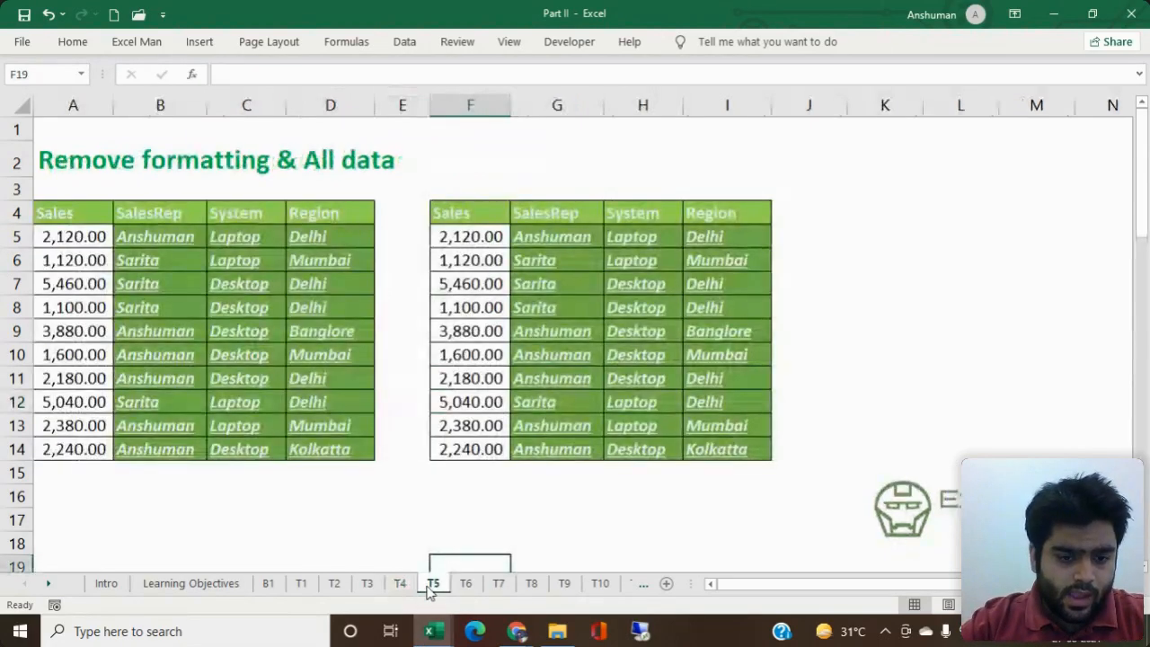
click(392, 504)
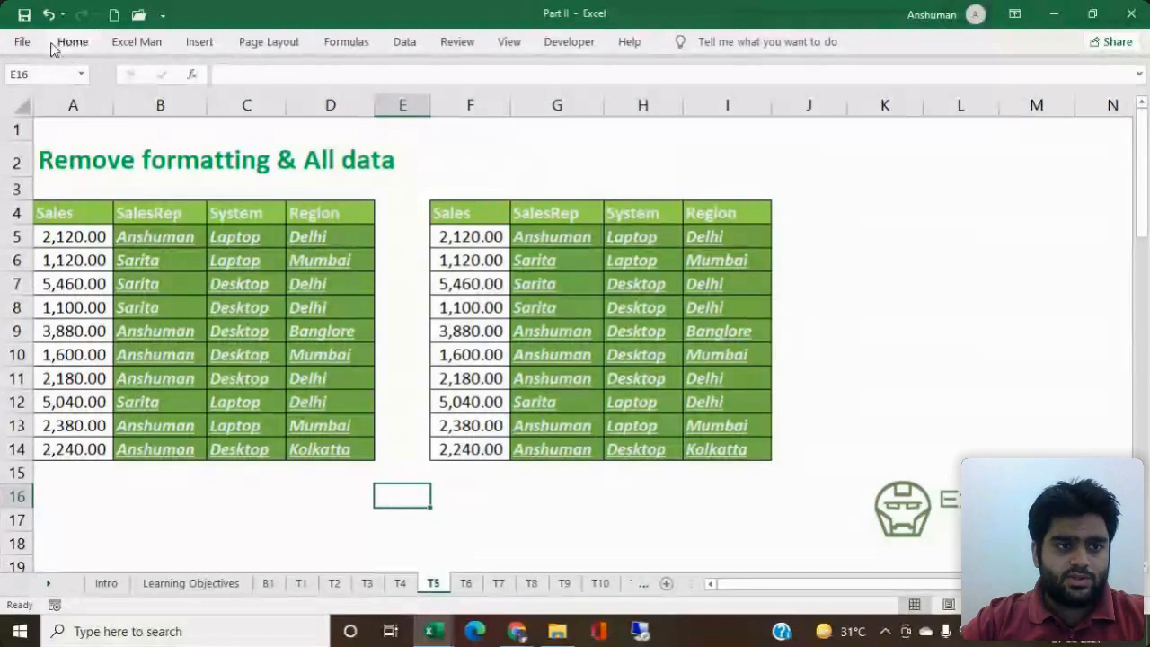
click(24, 15)
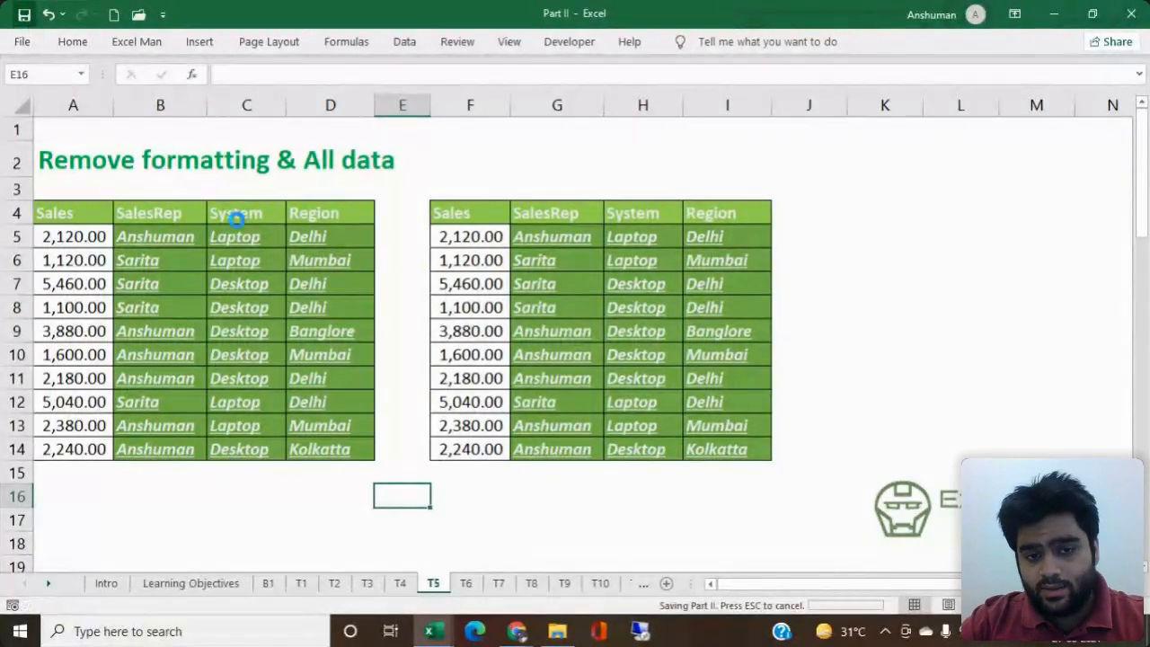
Step: Open the Learning Objectives sheet to review the list of tricks
click(441, 162)
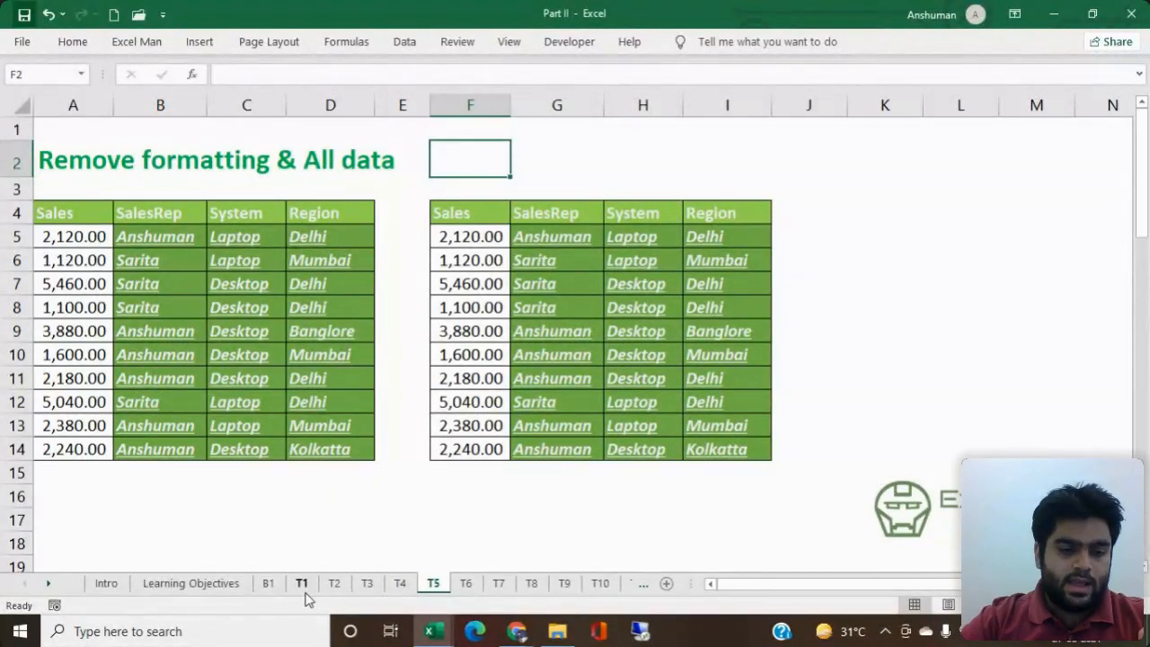
click(225, 584)
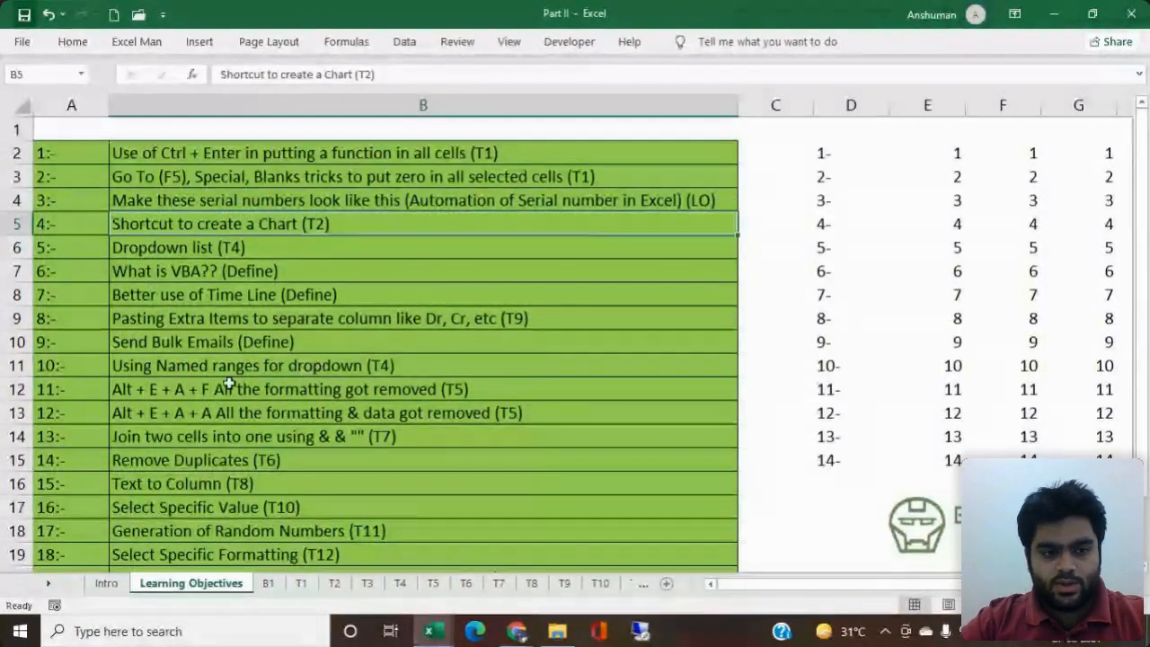
Step: Review the two clearing shortcuts listed as objectives 11 and 12, and return to sheet T5
click(376, 388)
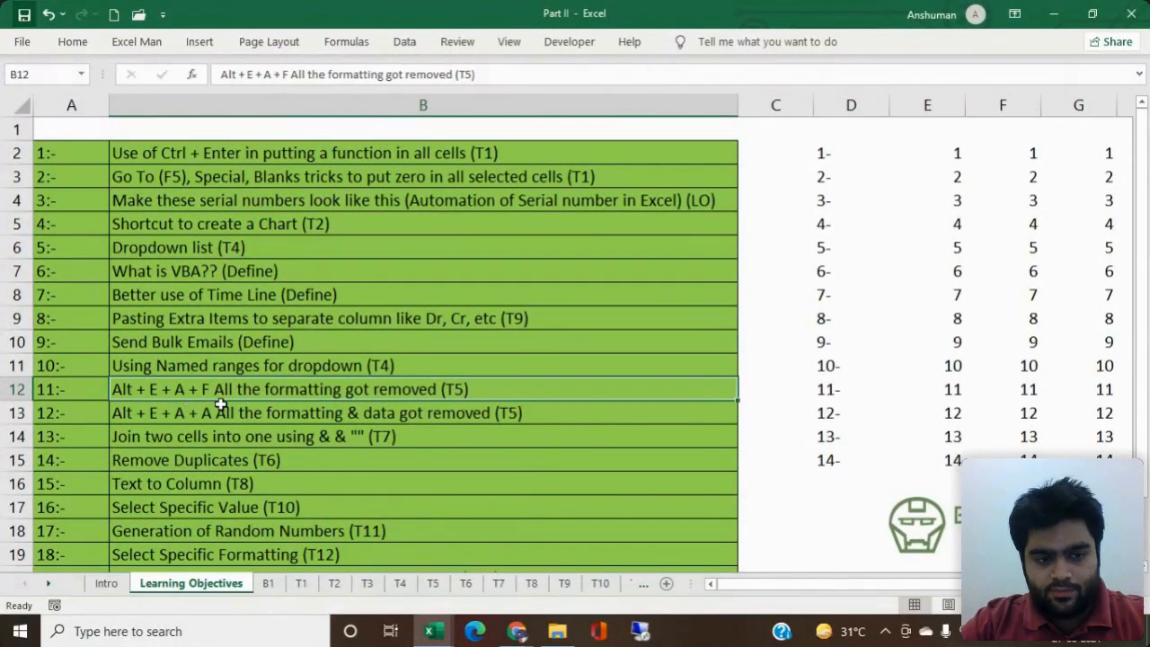
click(133, 415)
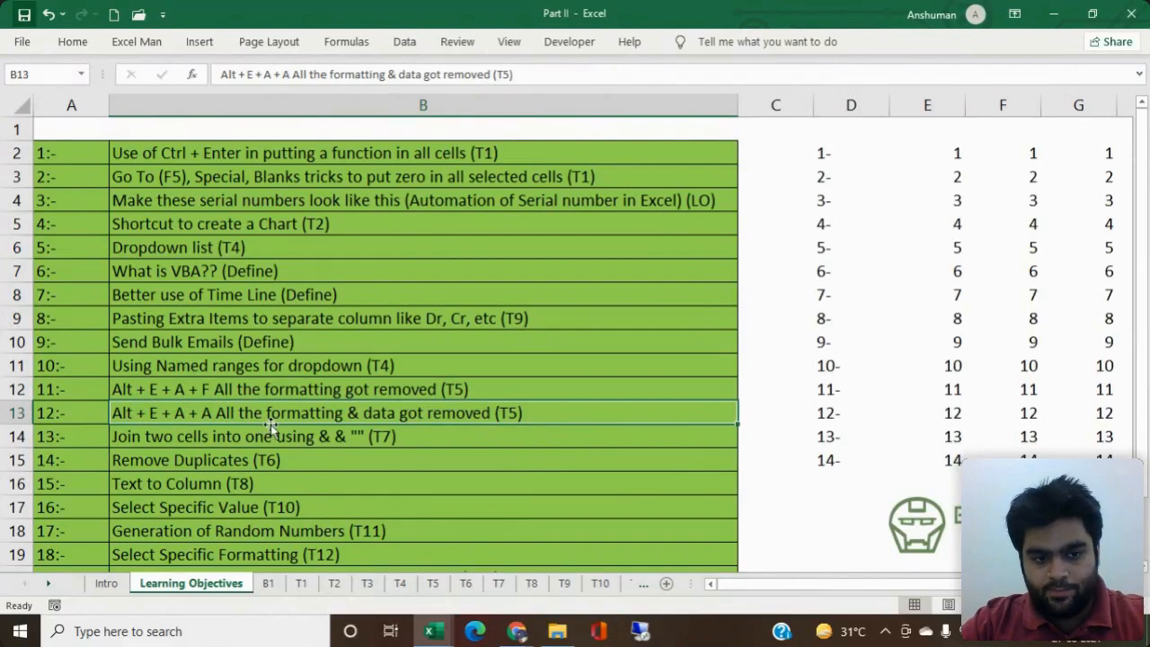
click(431, 585)
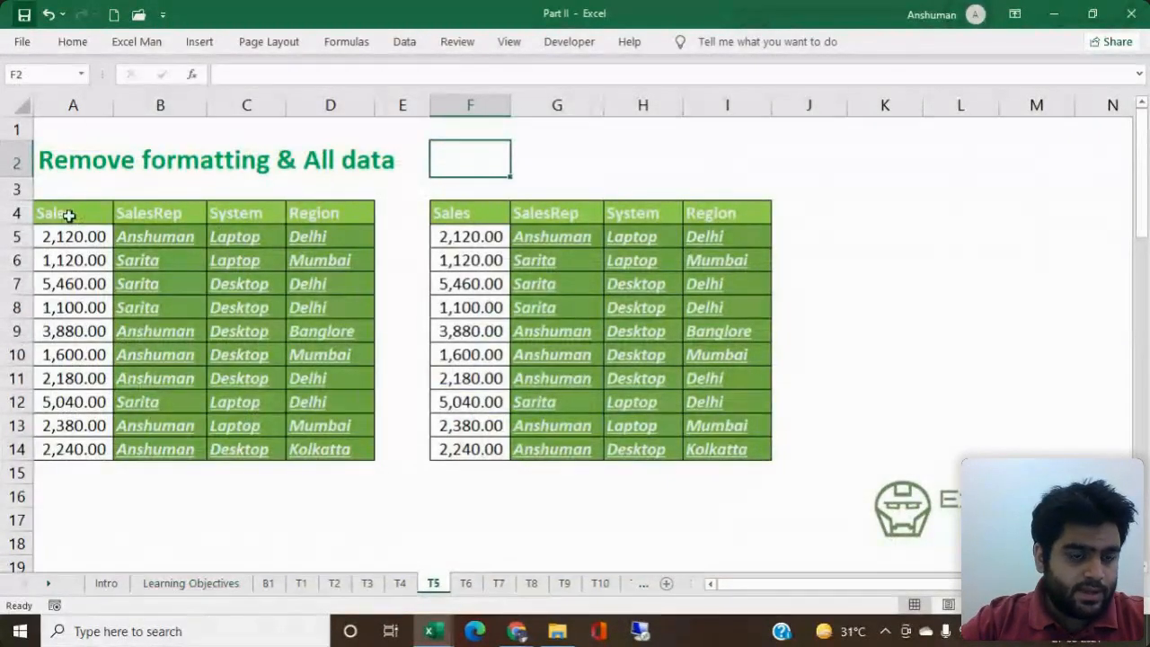
Step: Clear only the formatting from the sales table in A4:D14, and undo the clearing
drag(70, 216, 340, 450)
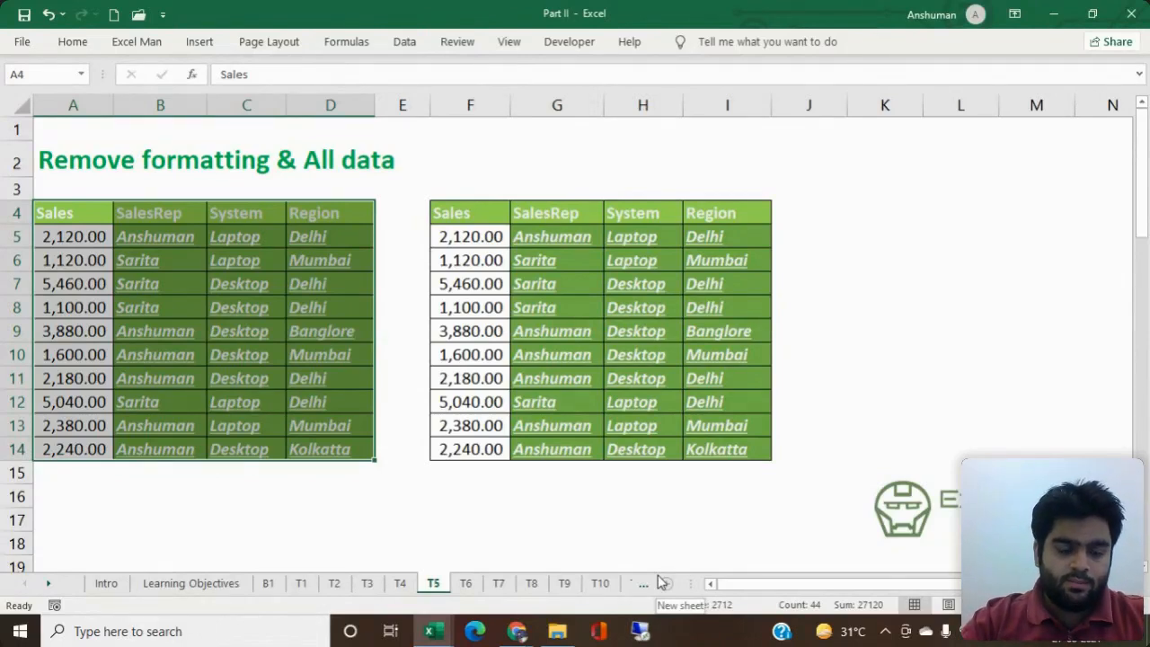
key(alt)
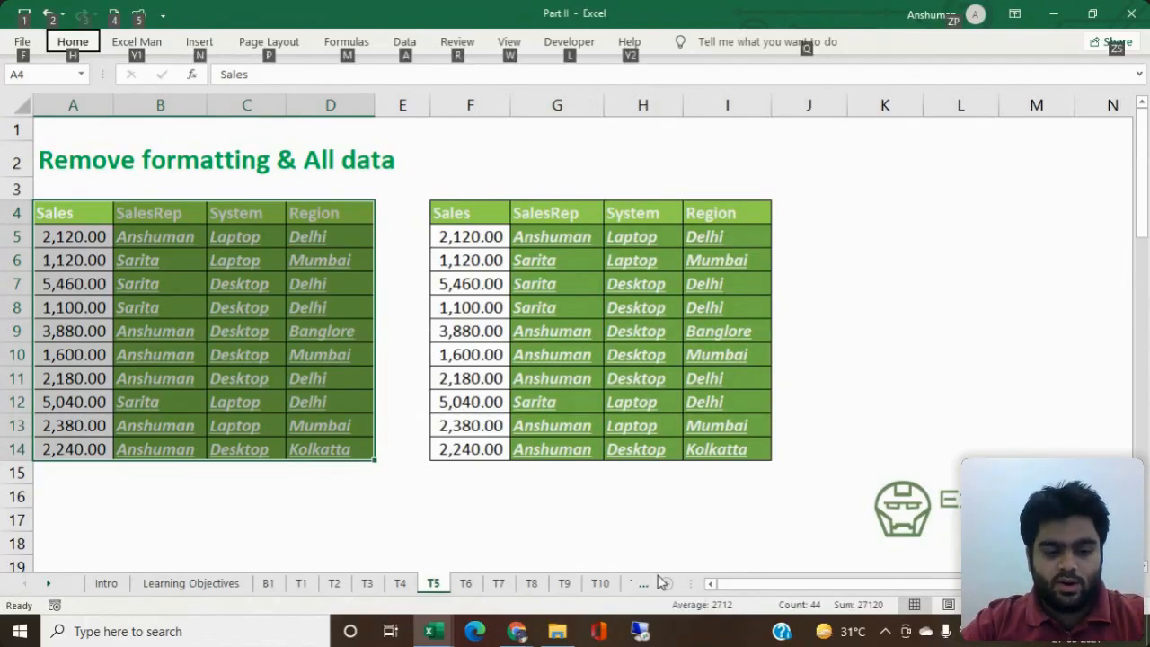
key(e)
key(f)
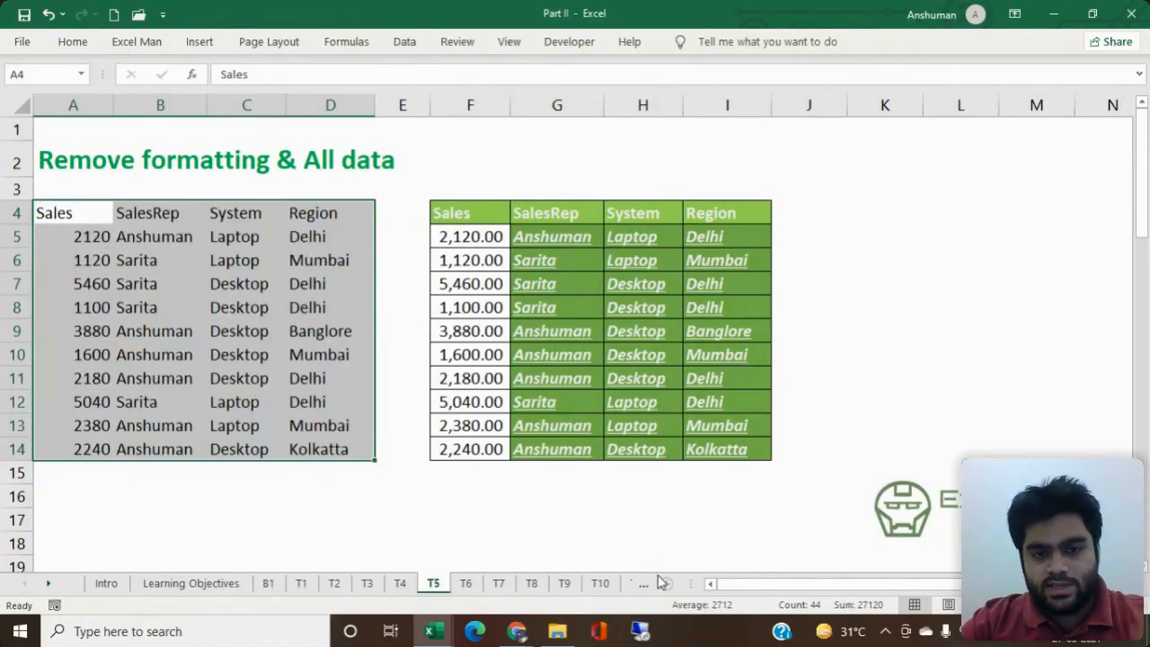
click(241, 308)
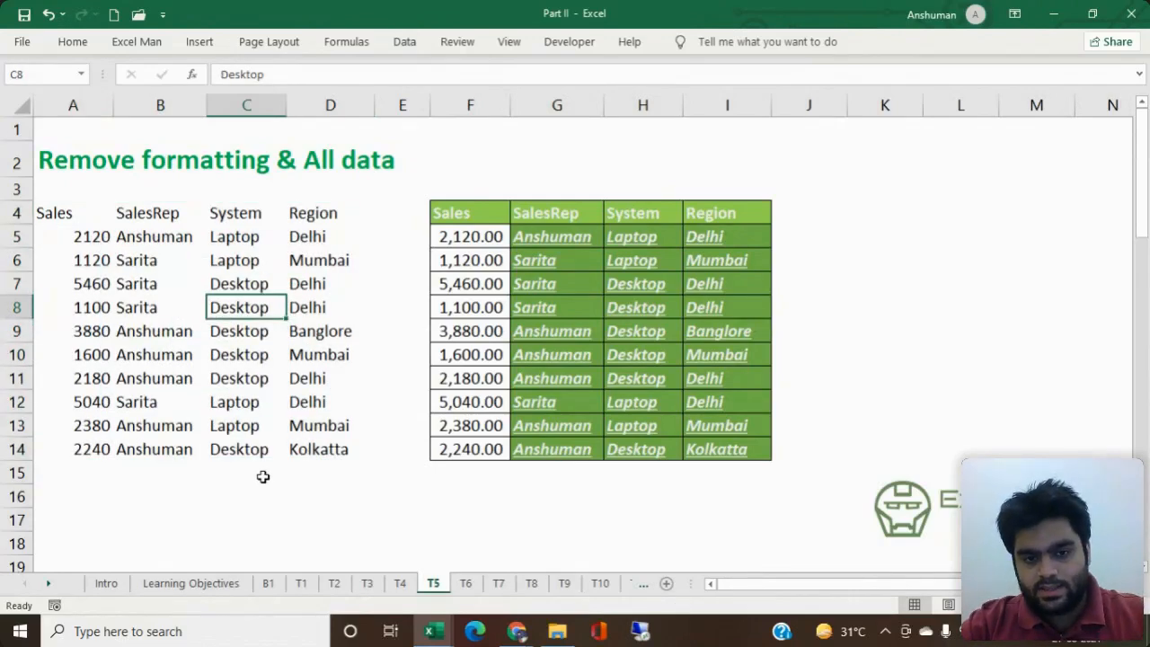
key(ctrl+z)
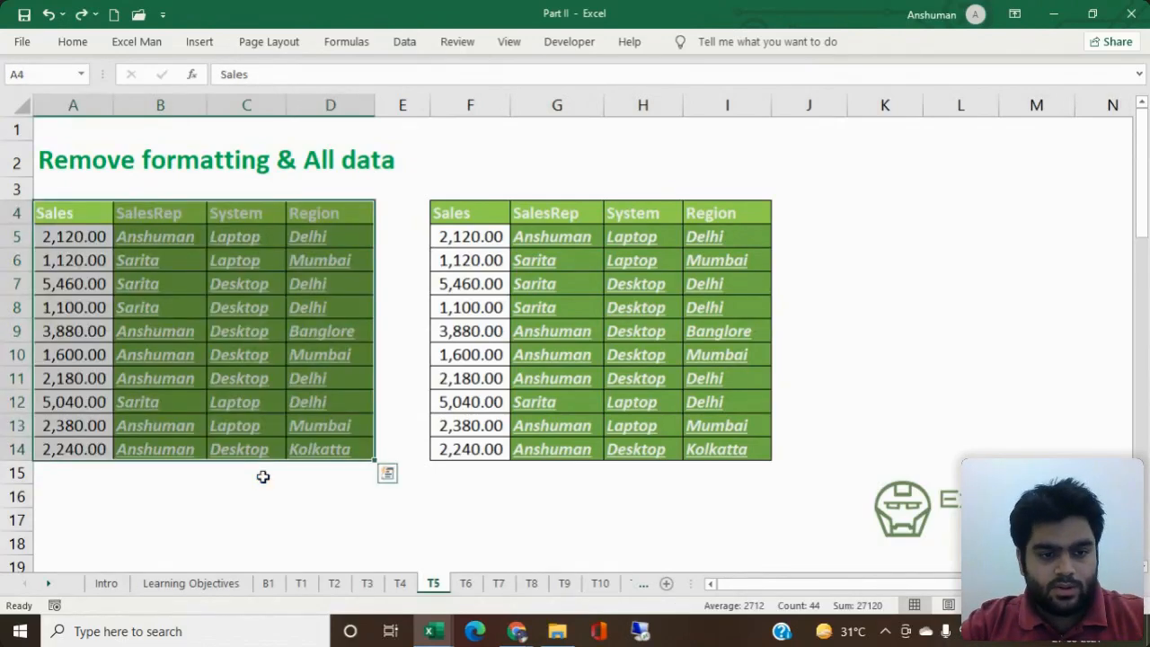
click(231, 360)
click(168, 359)
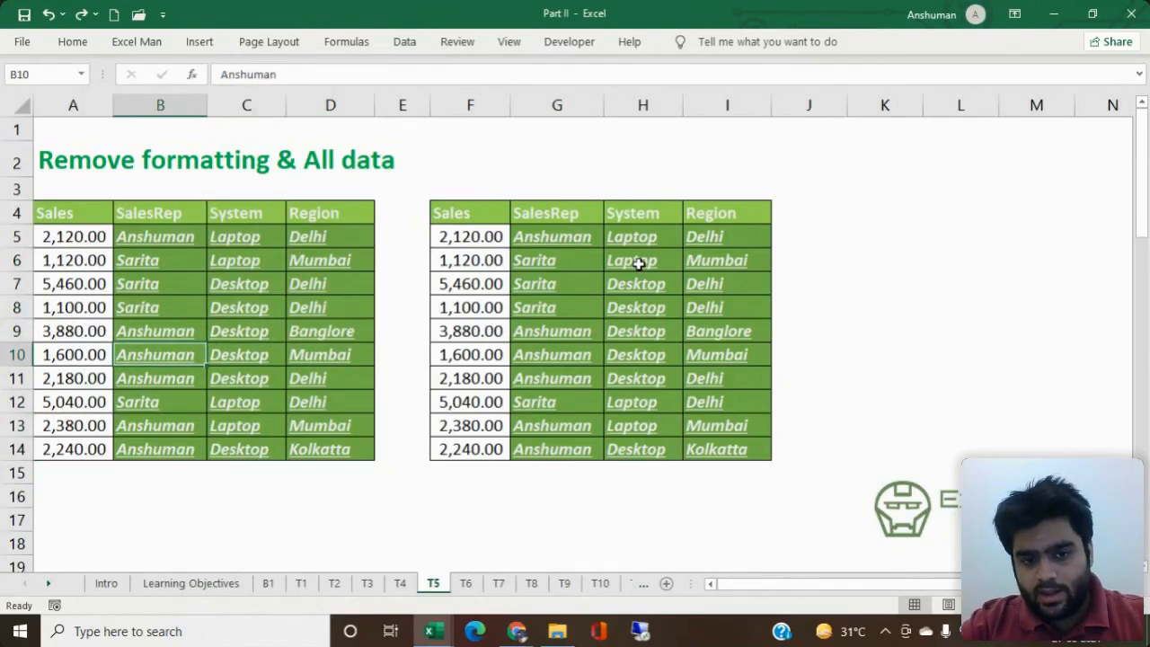
Step: Delete only the contents of the second sales table in F4:I14, and undo the deletion
drag(459, 207, 724, 447)
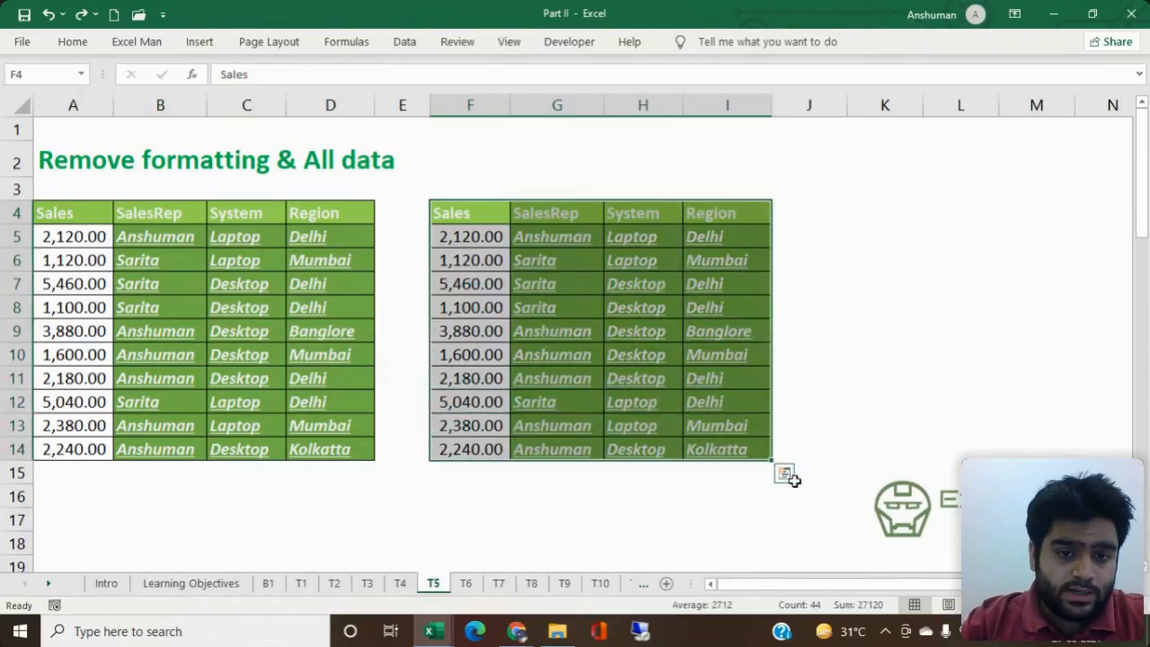
key(Delete)
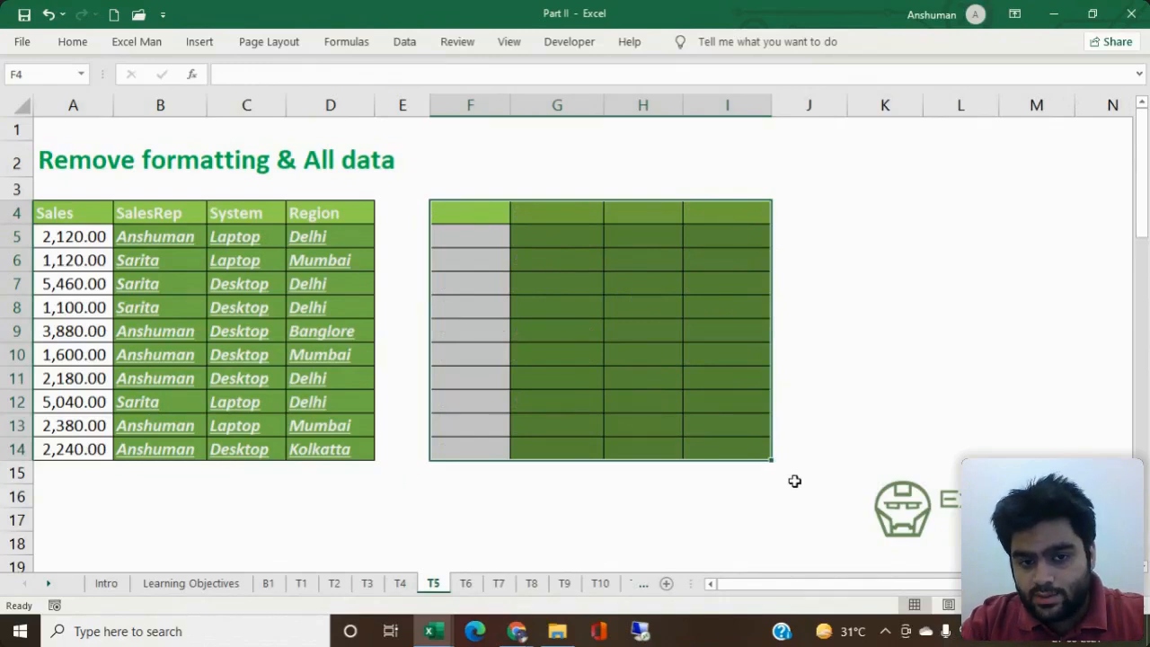
key(ctrl+z)
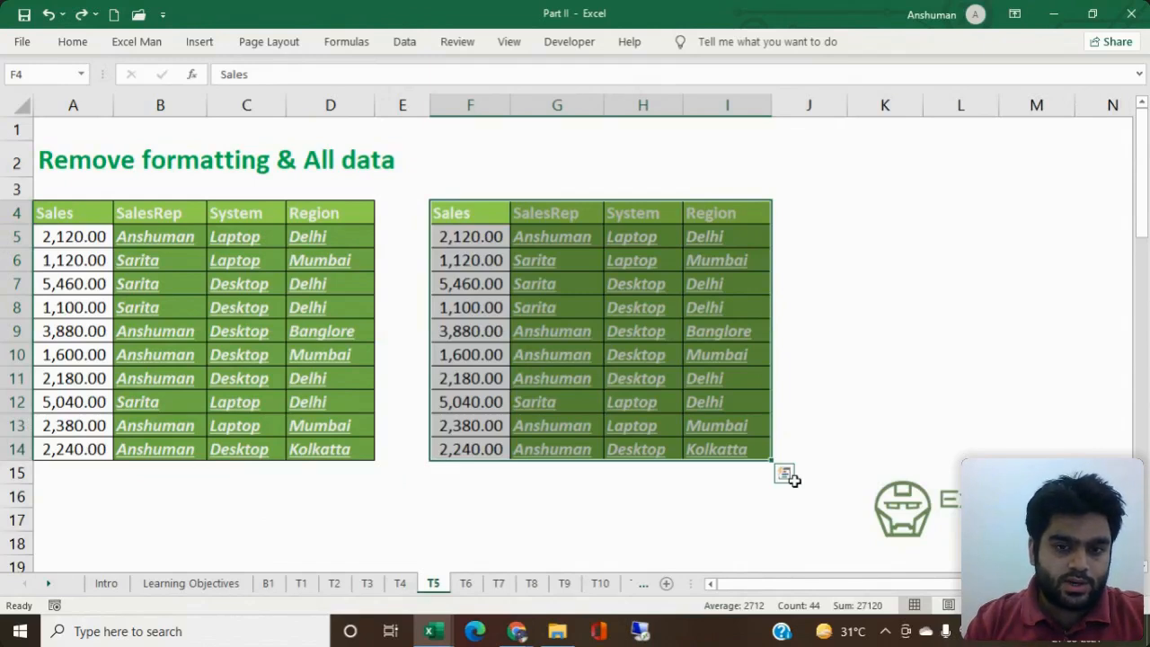
Step: Clear both data and formatting from the table in F4:I14, and undo the clearing
key(alt)
key(e)
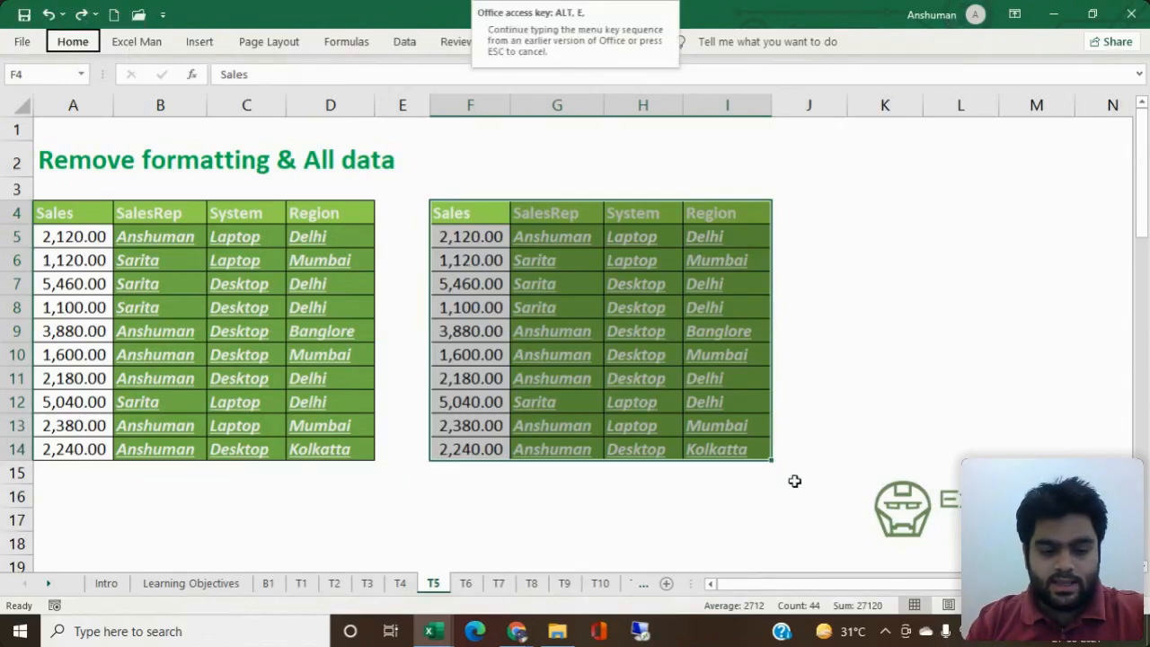
key(a)
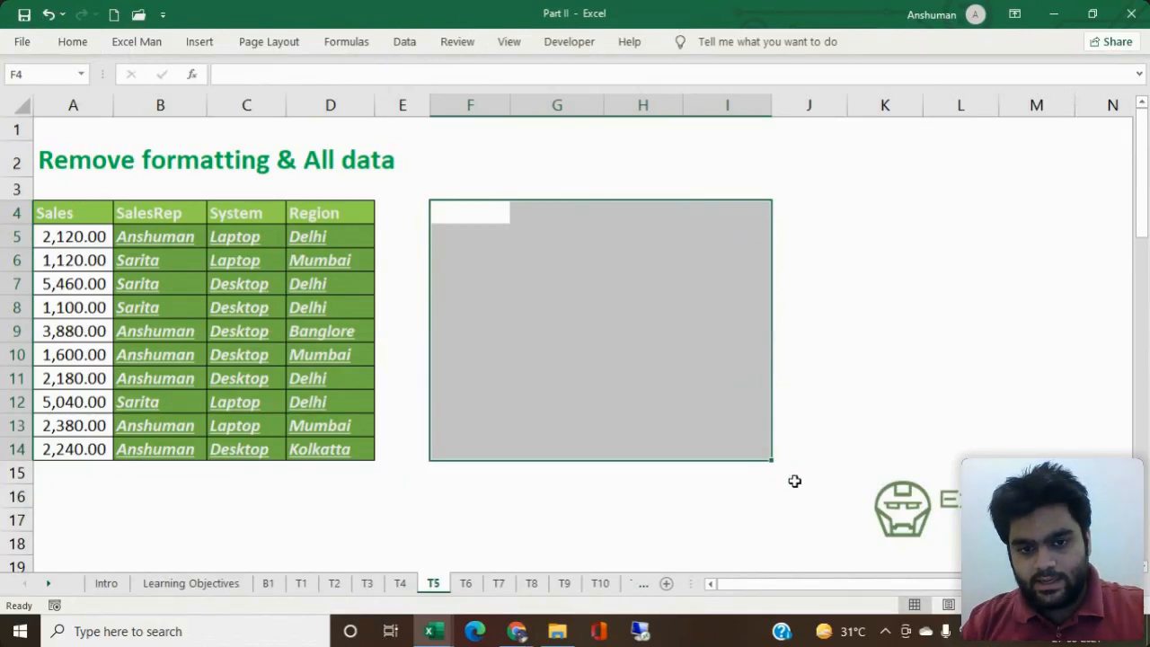
key(ctrl+z)
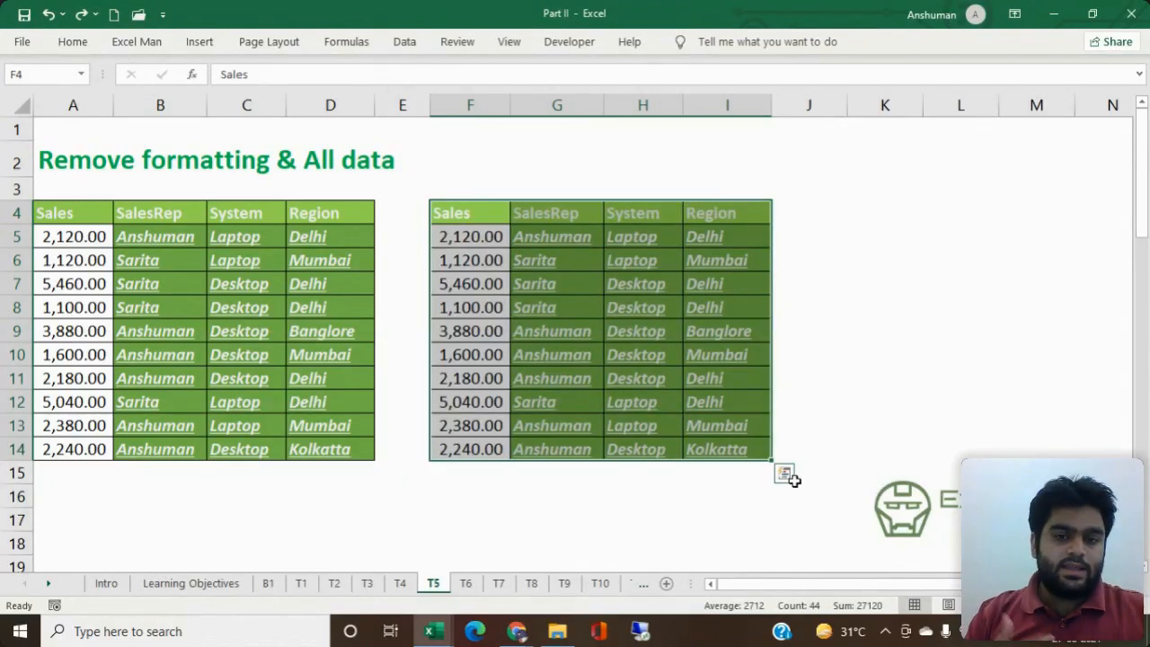
click(449, 383)
click(264, 349)
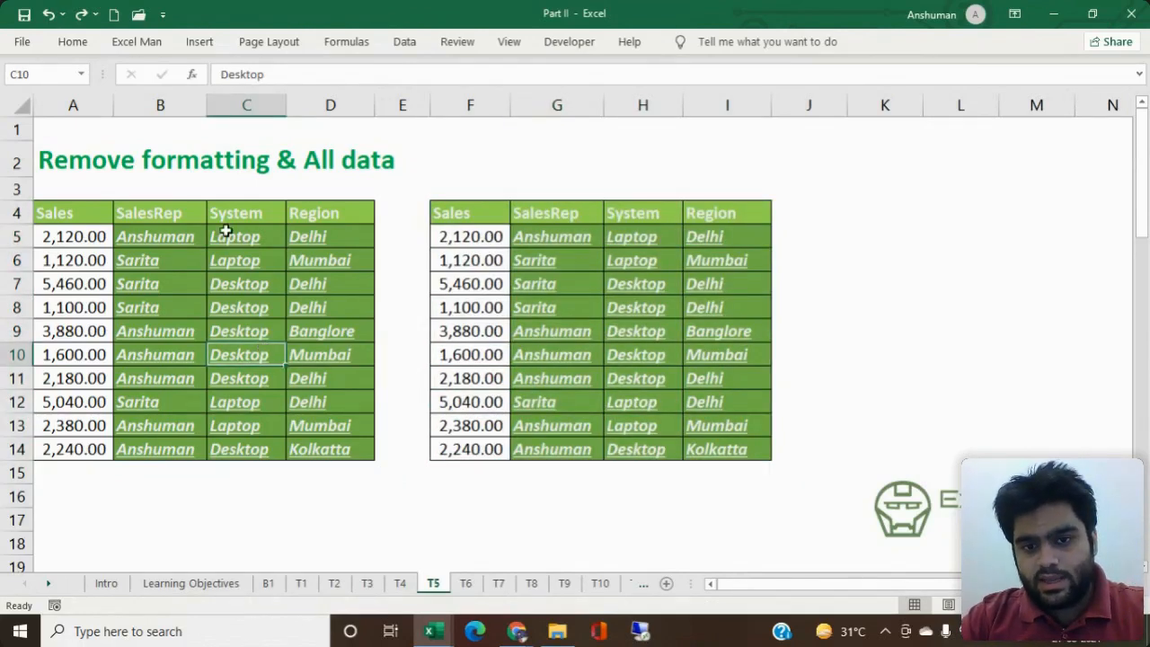
Step: Examine the available Clear options for formats, contents, comments and hyperlinks without applying one, and save the workbook
click(73, 42)
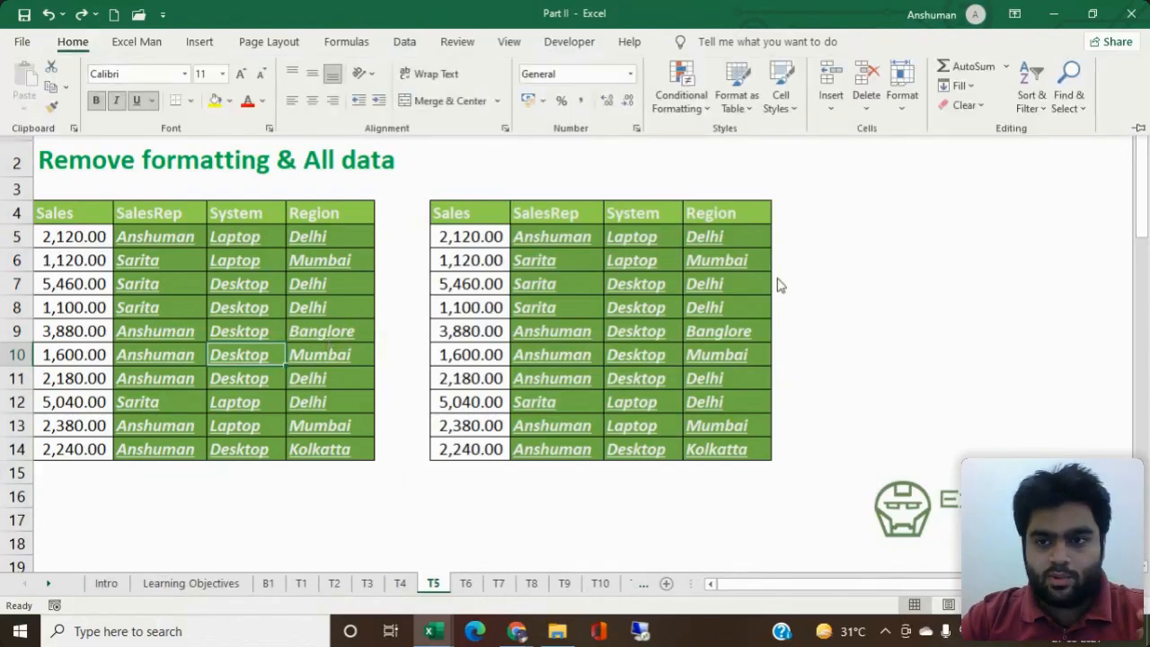
click(987, 109)
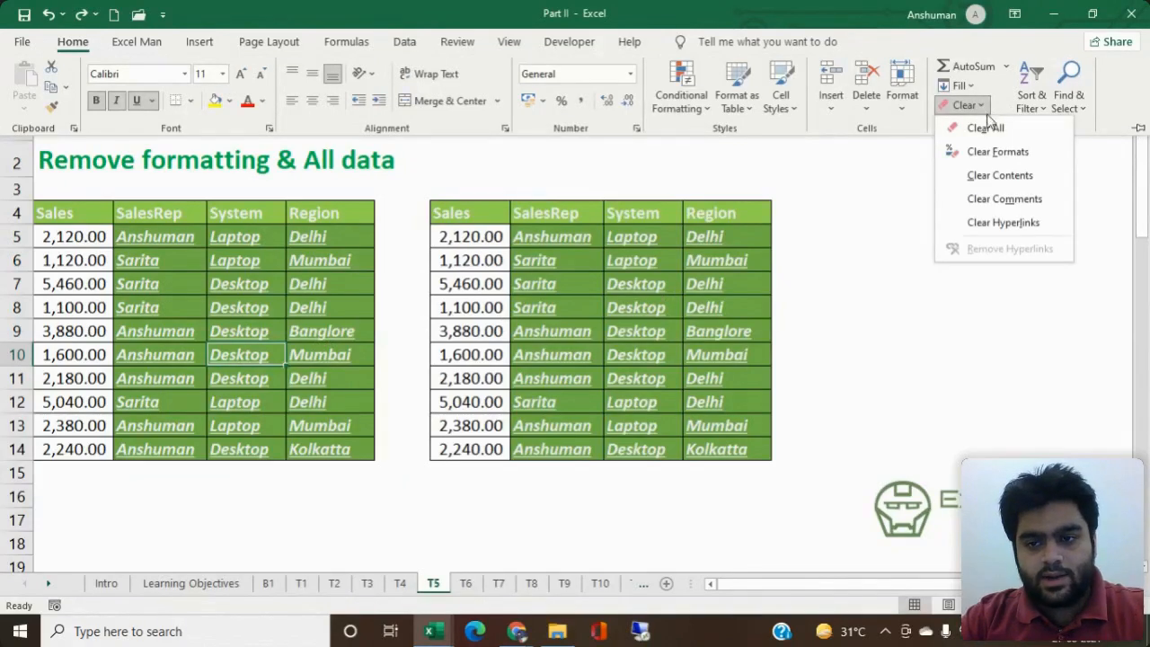
click(1014, 232)
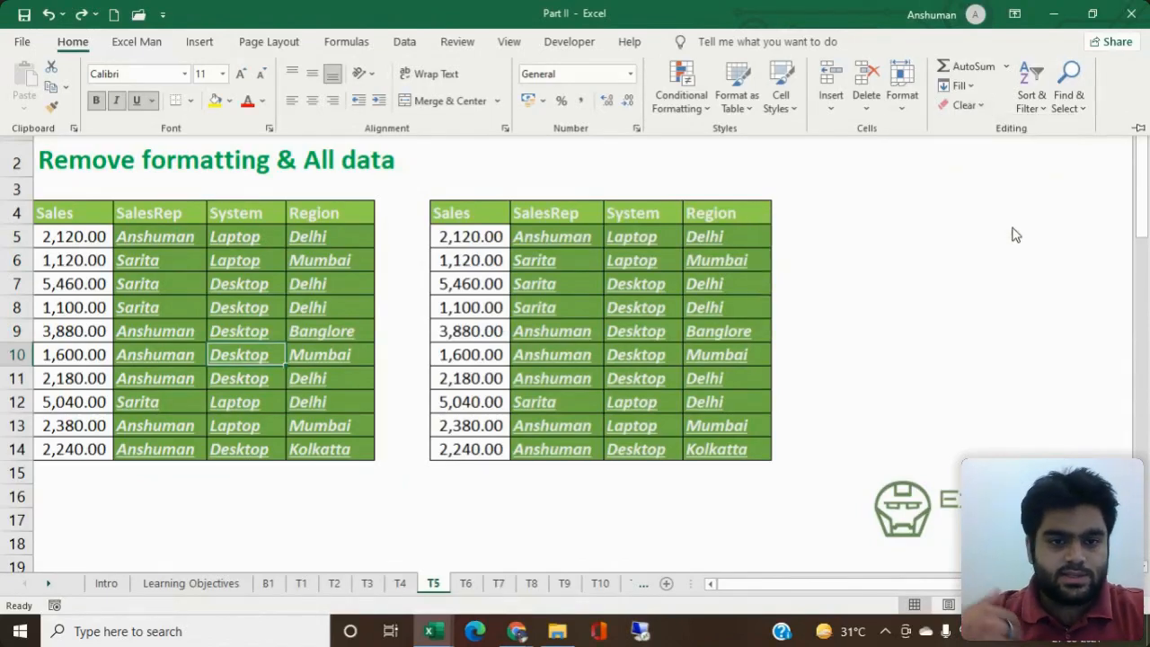
key(ctrl+s)
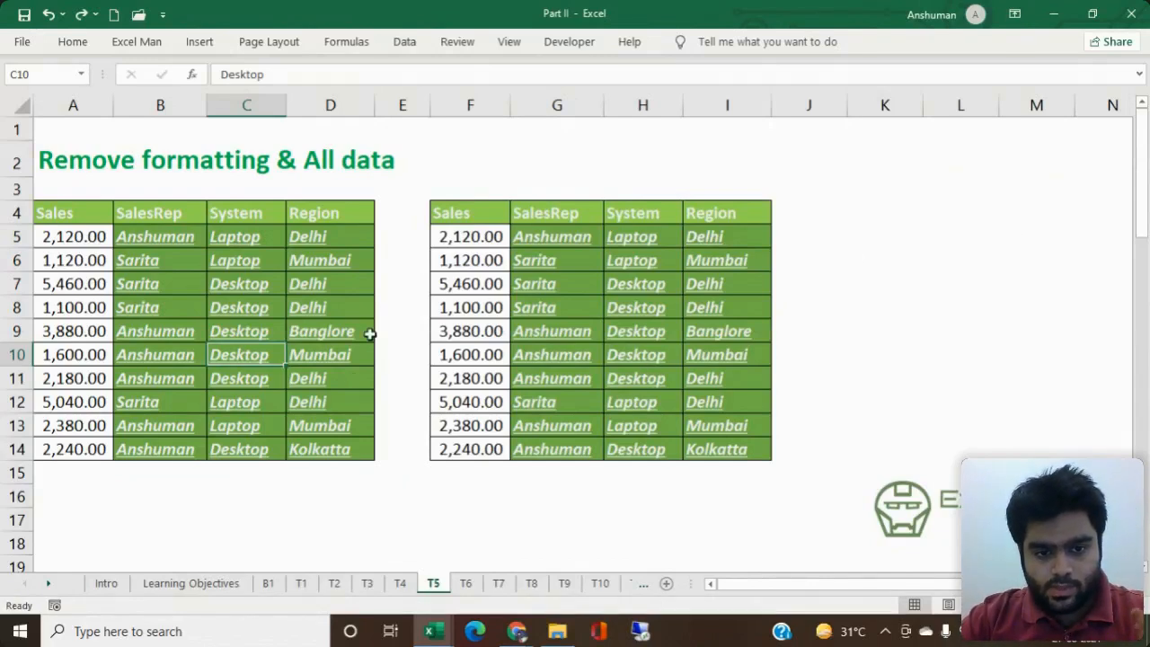
click(424, 501)
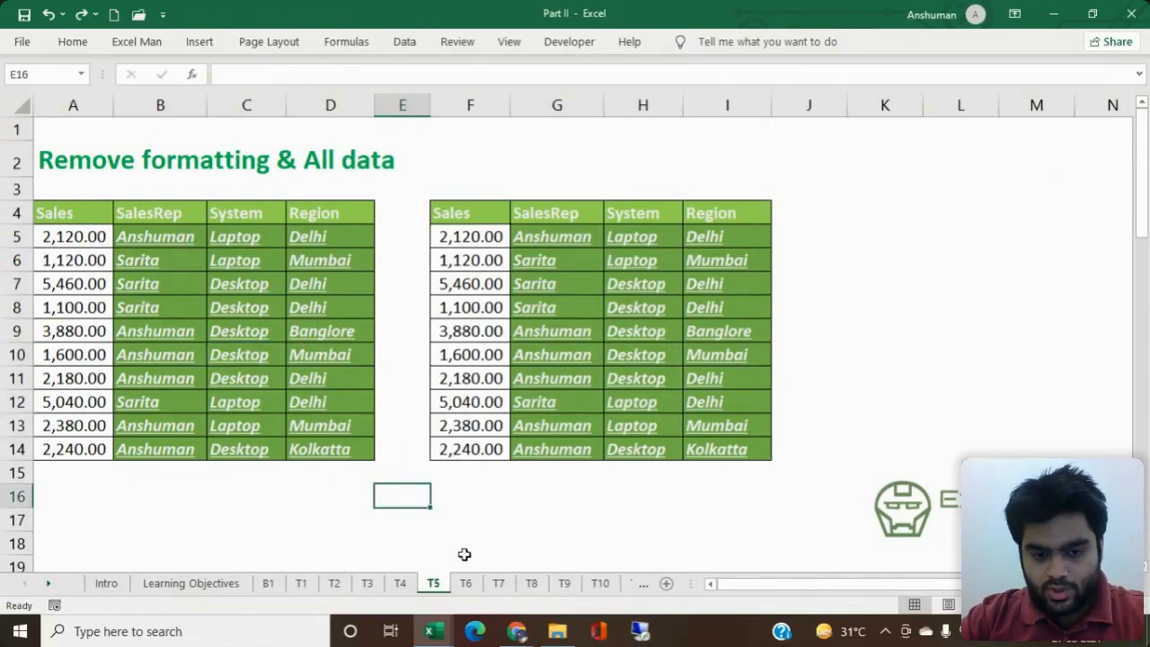
mouse_move(517, 630)
mouse_move(459, 598)
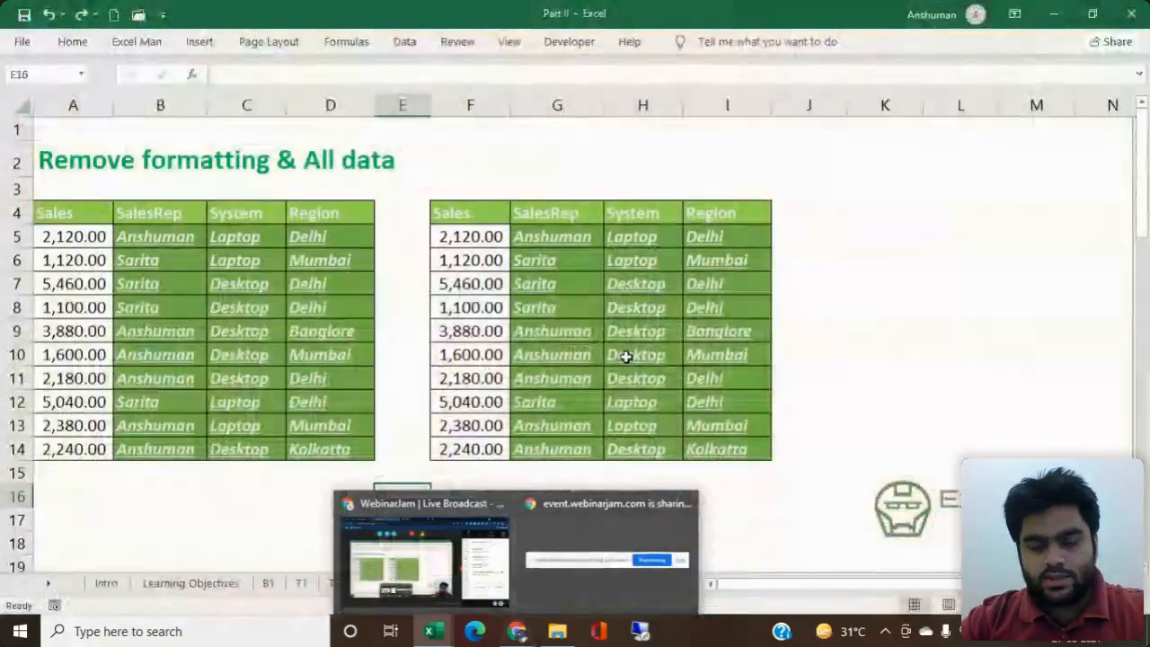
click(535, 328)
Step: Open sheet T6 on removing duplicates and select the SalesRep list in B4:B14
click(468, 583)
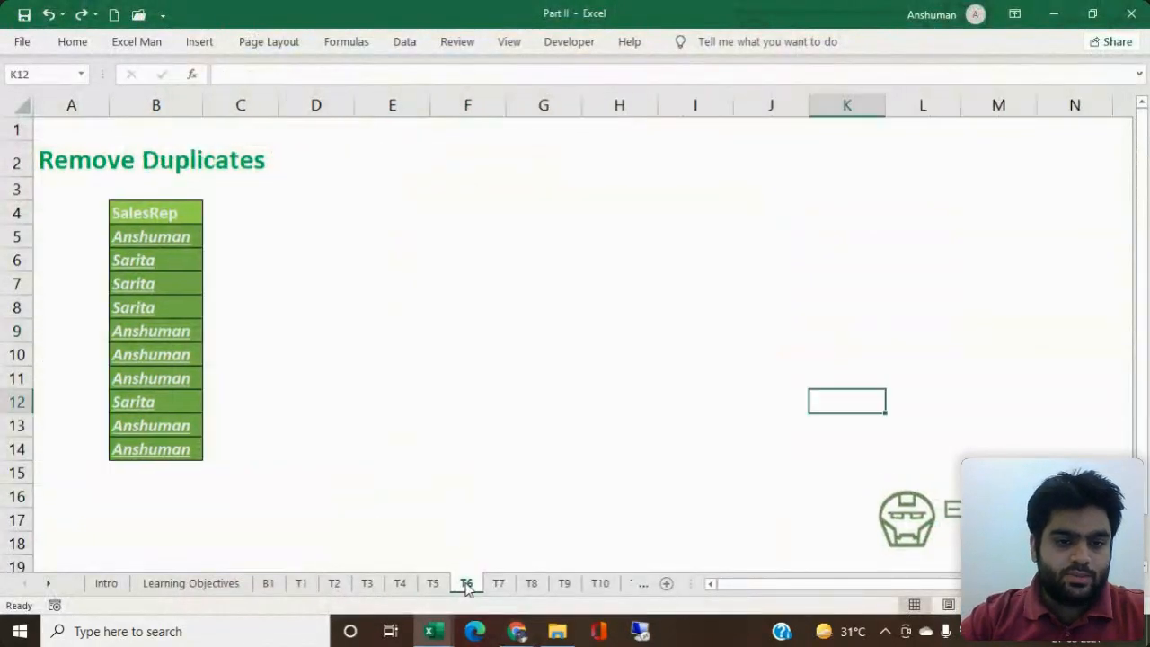
click(538, 230)
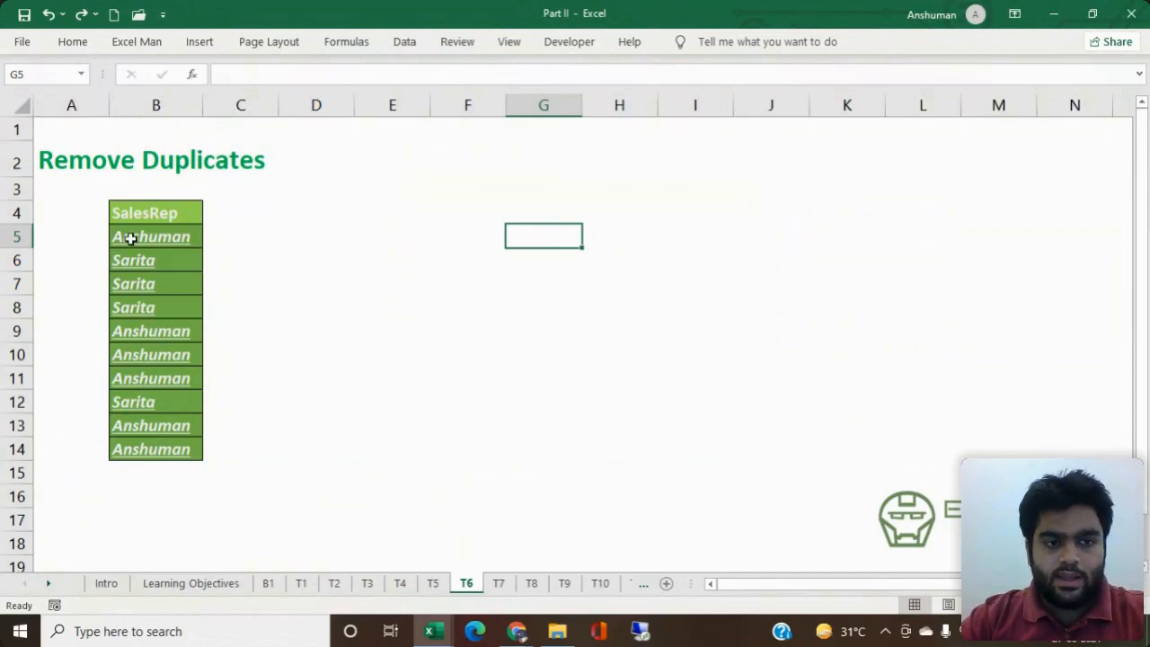
drag(128, 218, 167, 450)
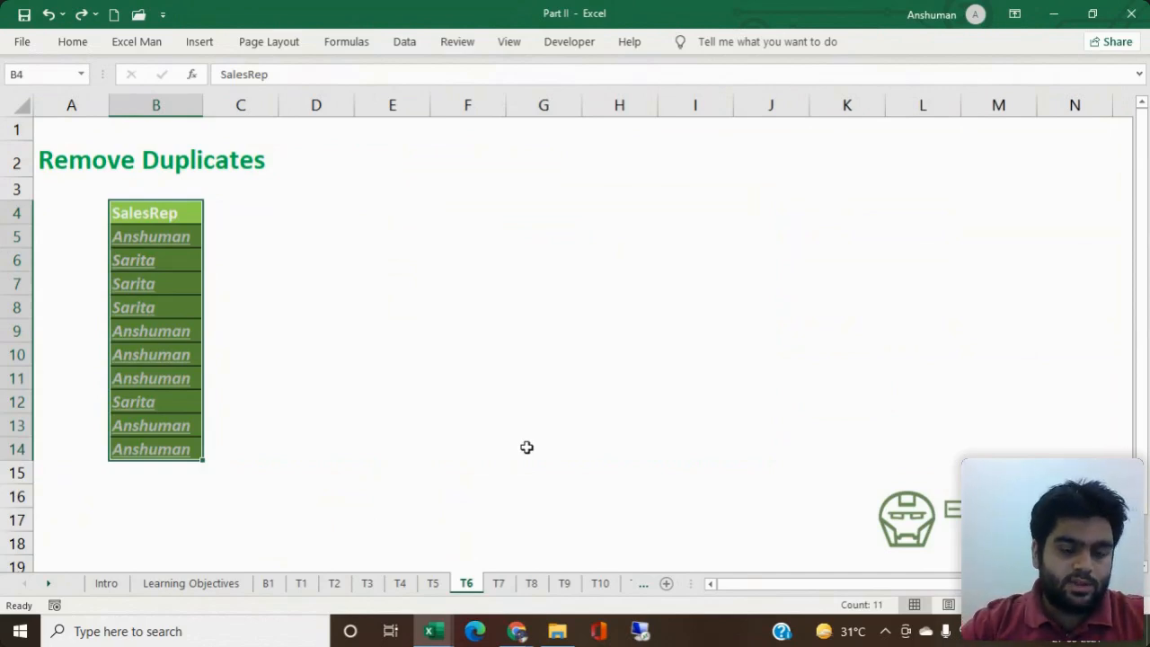
Step: Write a shortcut note in cell E7 beginning with "Alt + A"
click(364, 287)
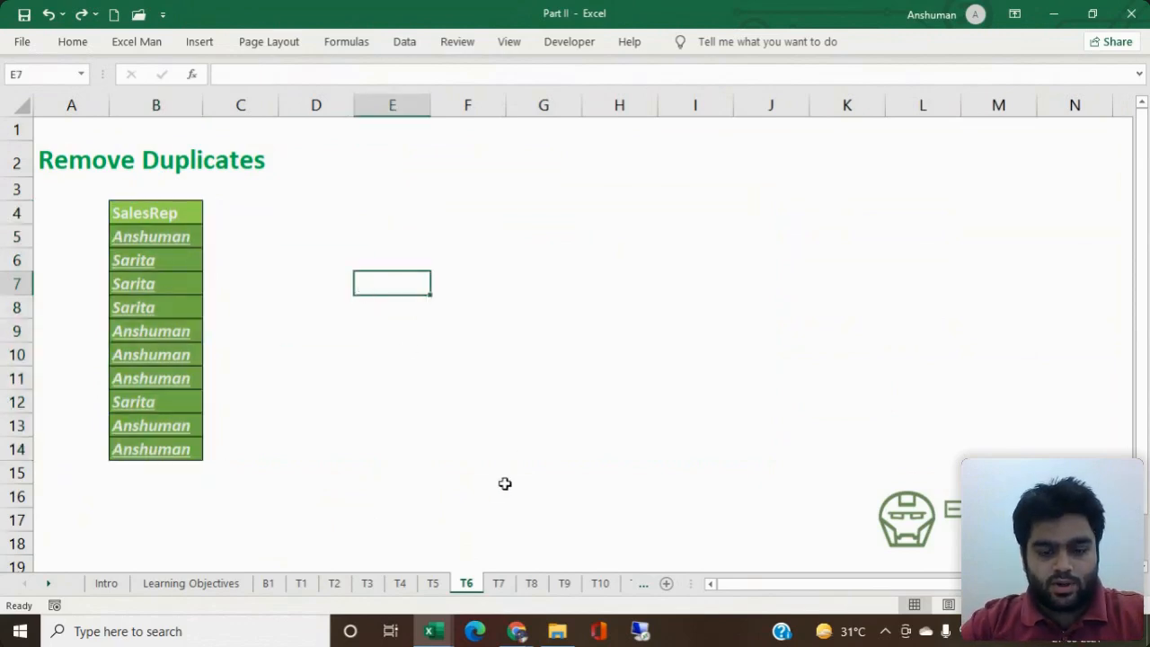
text(Alt + A )
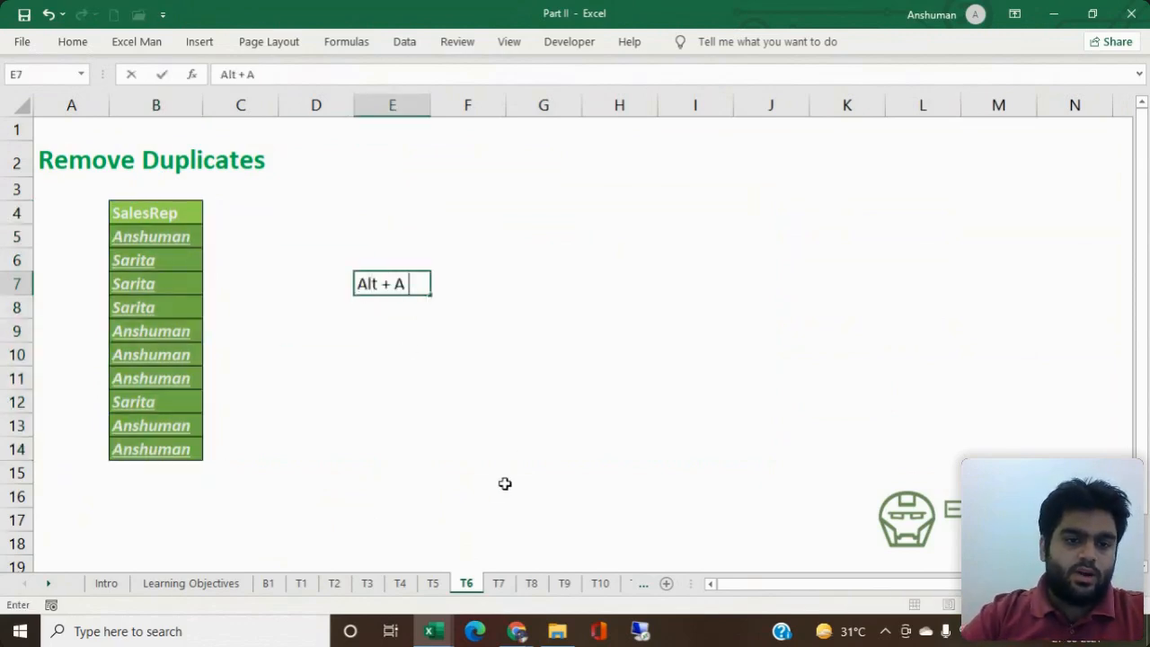
Step: Complete the shortcut note in cell E7 so it reads "Alt + A + M"
text(+ M)
key(Return)
key(Up)
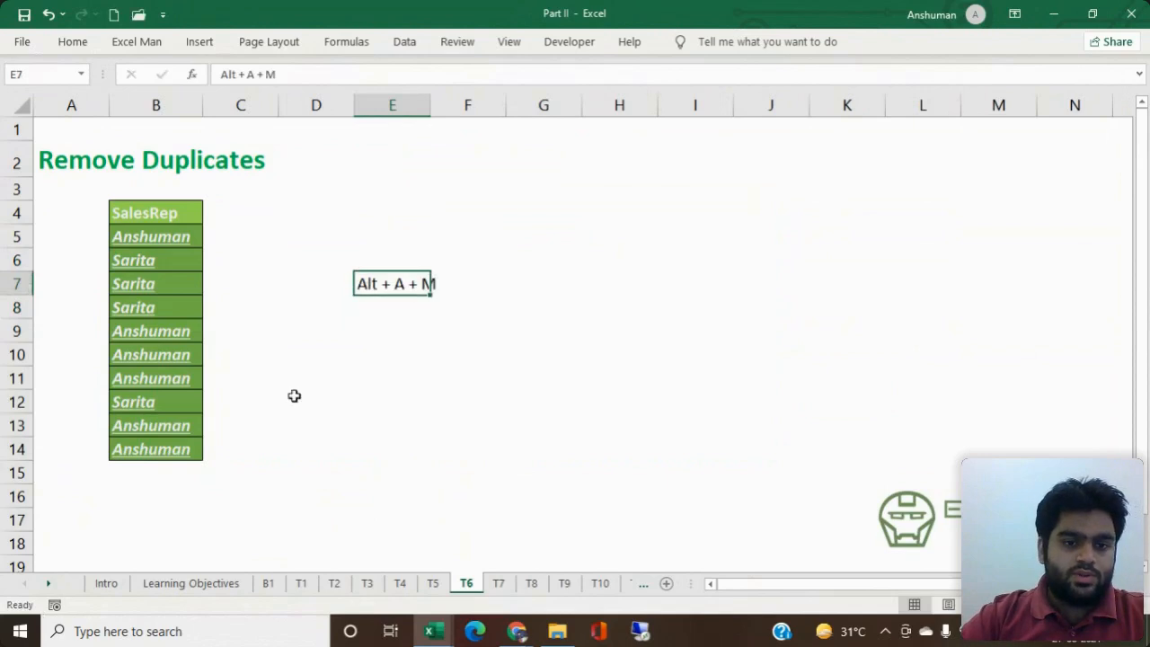
Step: Copy the formatting of the Remove Duplicates heading in A2 onto the shortcut note in E7
click(58, 178)
click(46, 159)
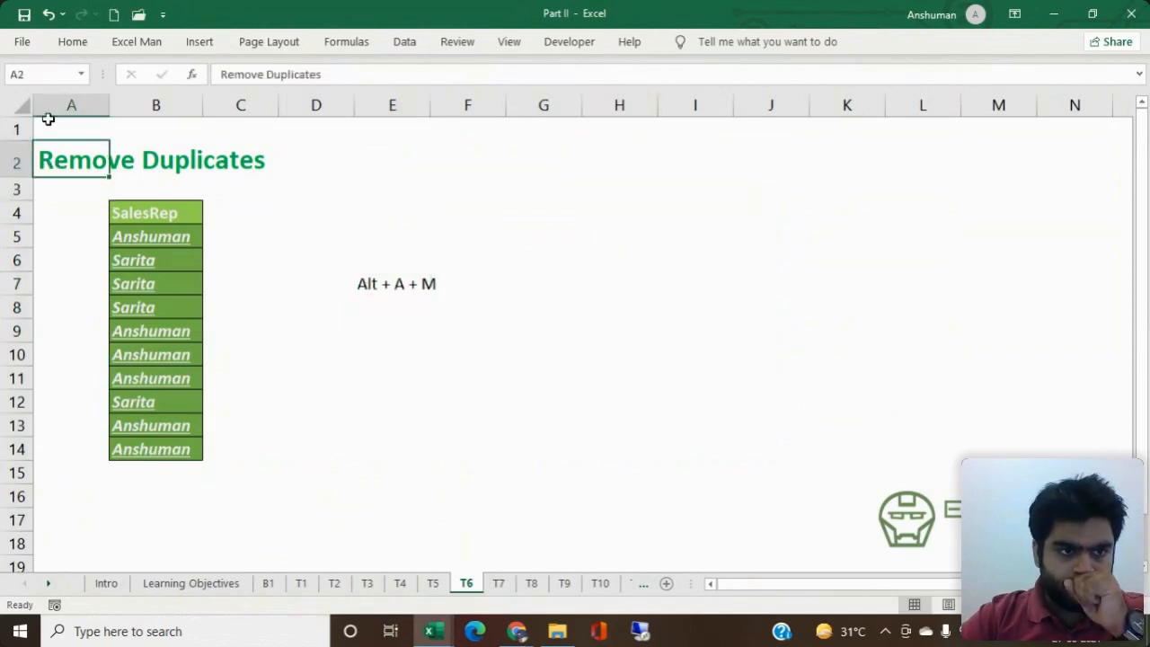
click(67, 42)
click(52, 106)
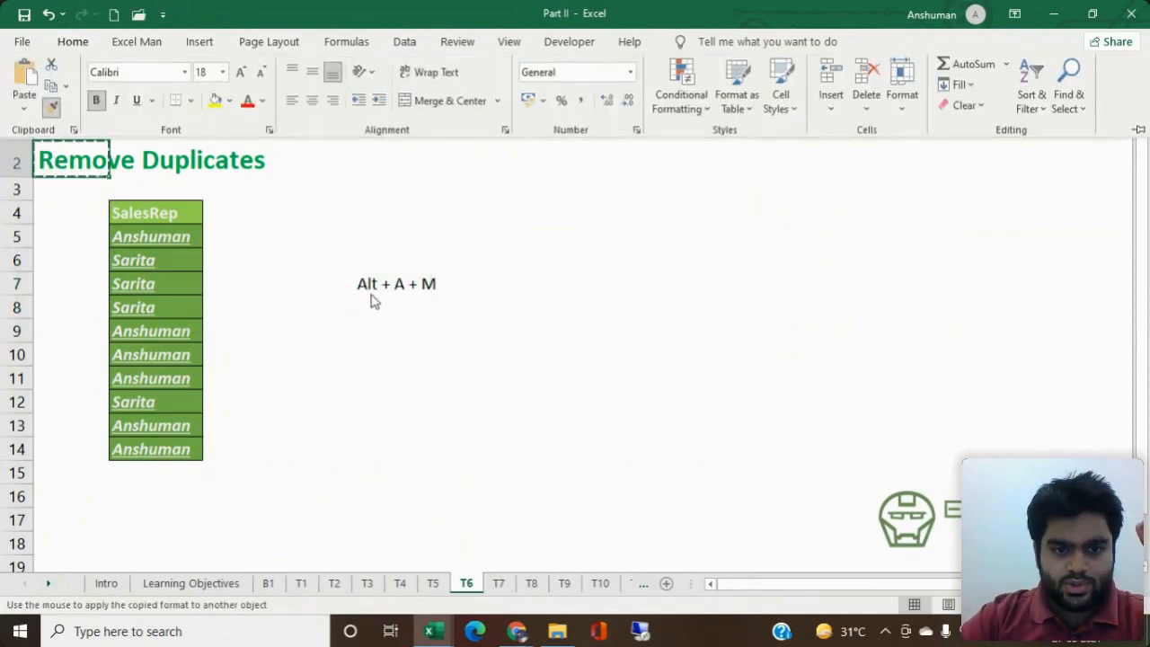
click(367, 284)
click(359, 367)
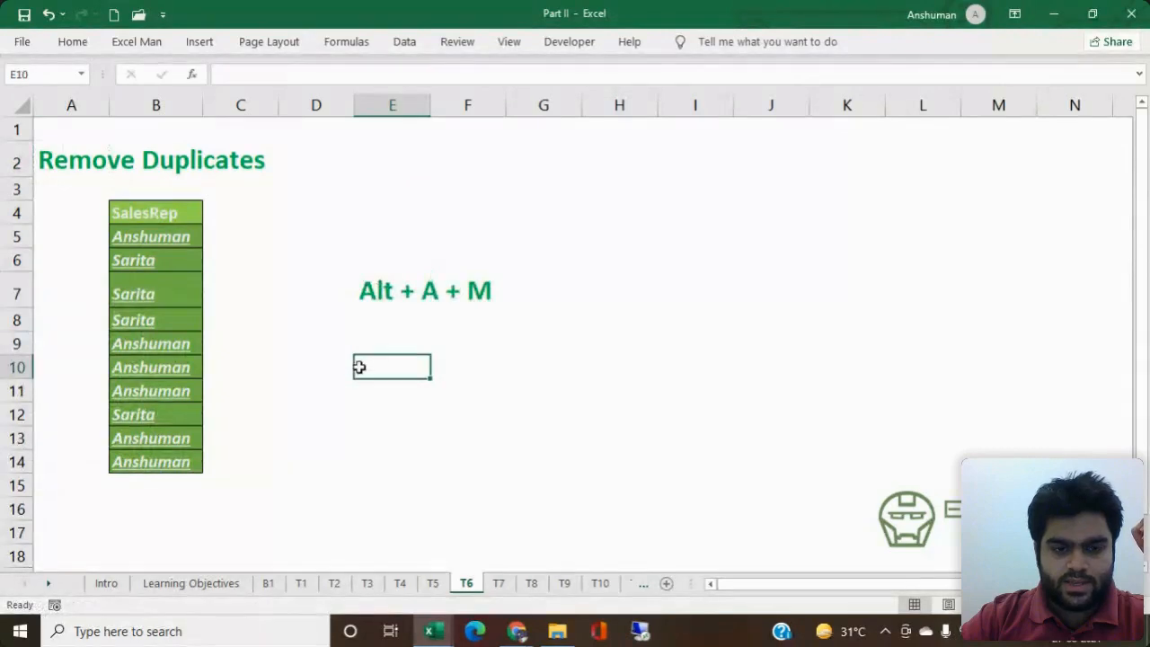
Step: Move the shortcut note from E7 to cell B16, below the SalesRep list
click(385, 304)
key(ctrl+x)
click(149, 506)
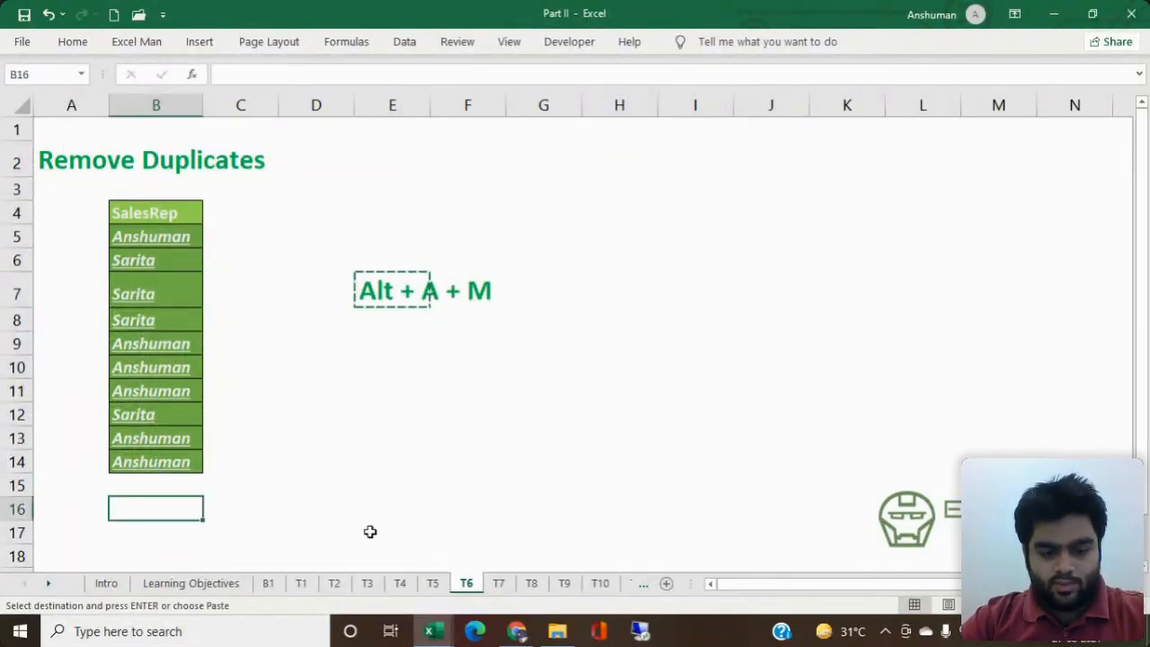
key(ctrl+v)
click(321, 340)
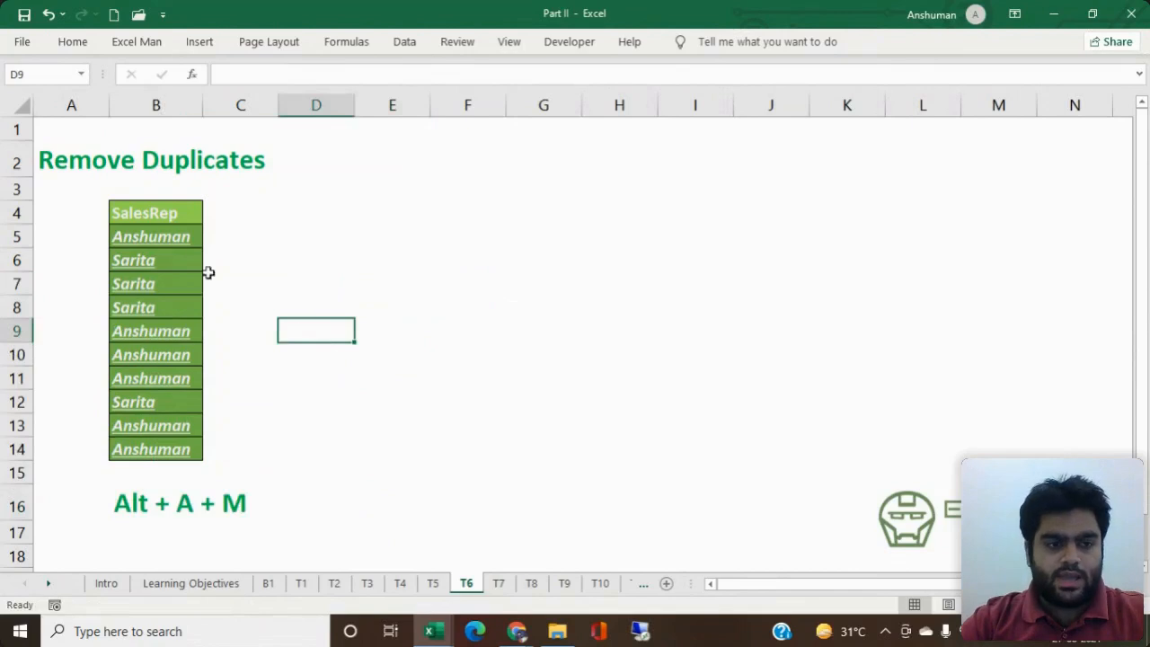
Step: Open Remove Duplicates for the SalesRep list in B4:B14, including its header, and move the dialog clear of the list
click(171, 241)
drag(169, 274, 164, 448)
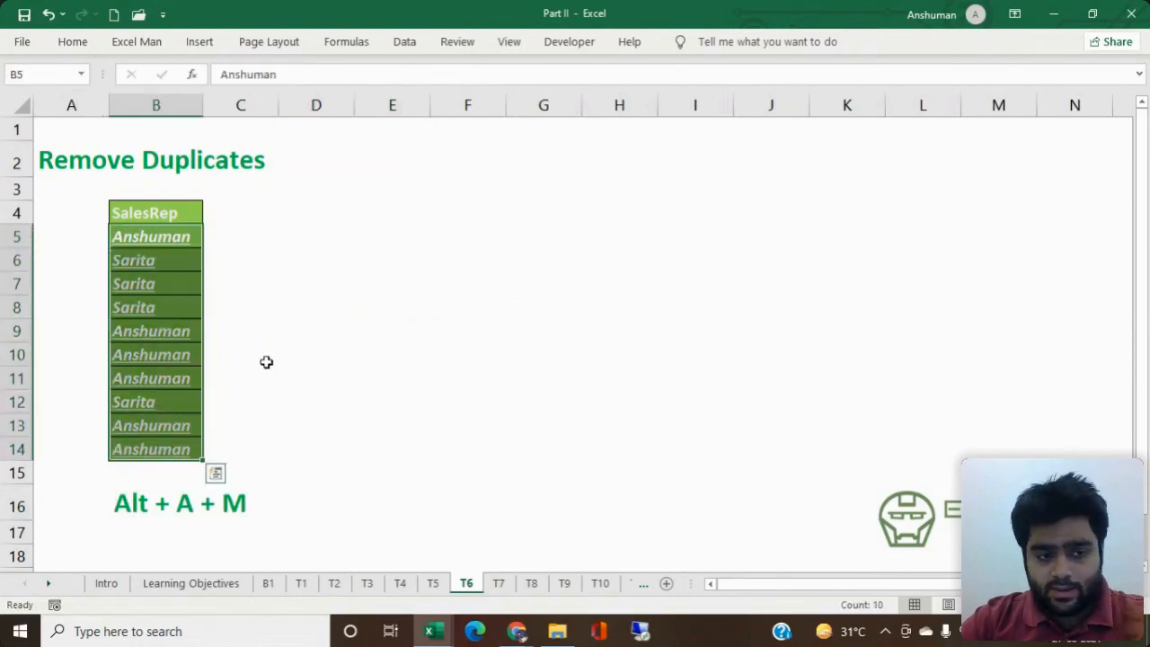
click(156, 210)
drag(157, 209, 153, 441)
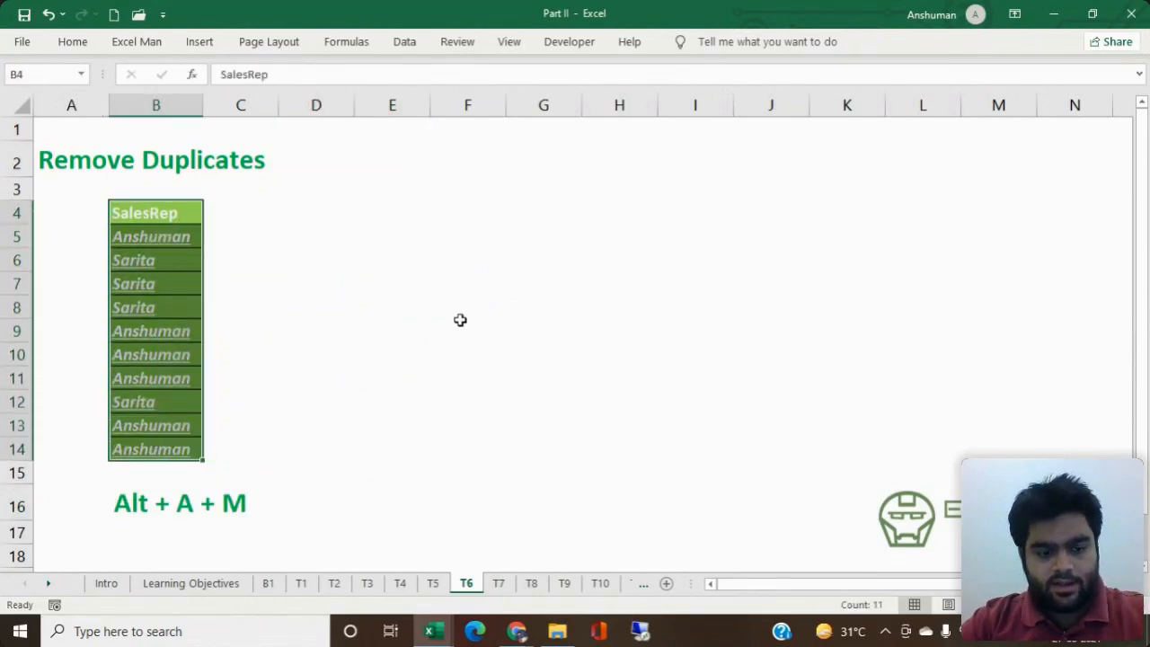
key(alt)
key(a)
key(m)
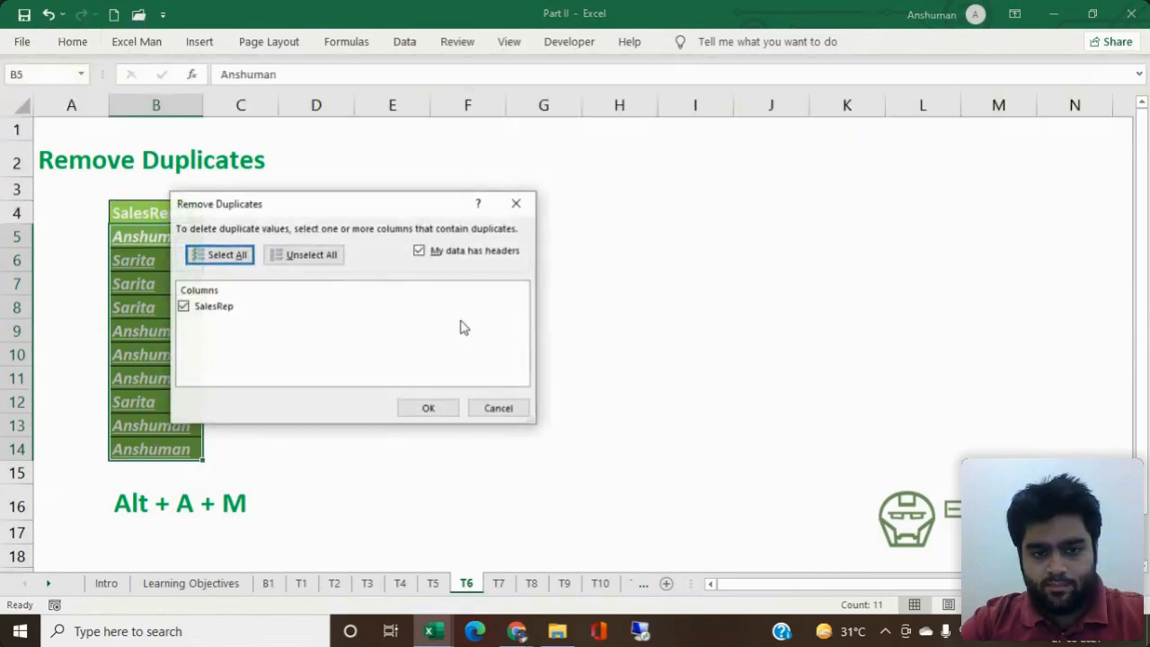
drag(319, 216, 528, 214)
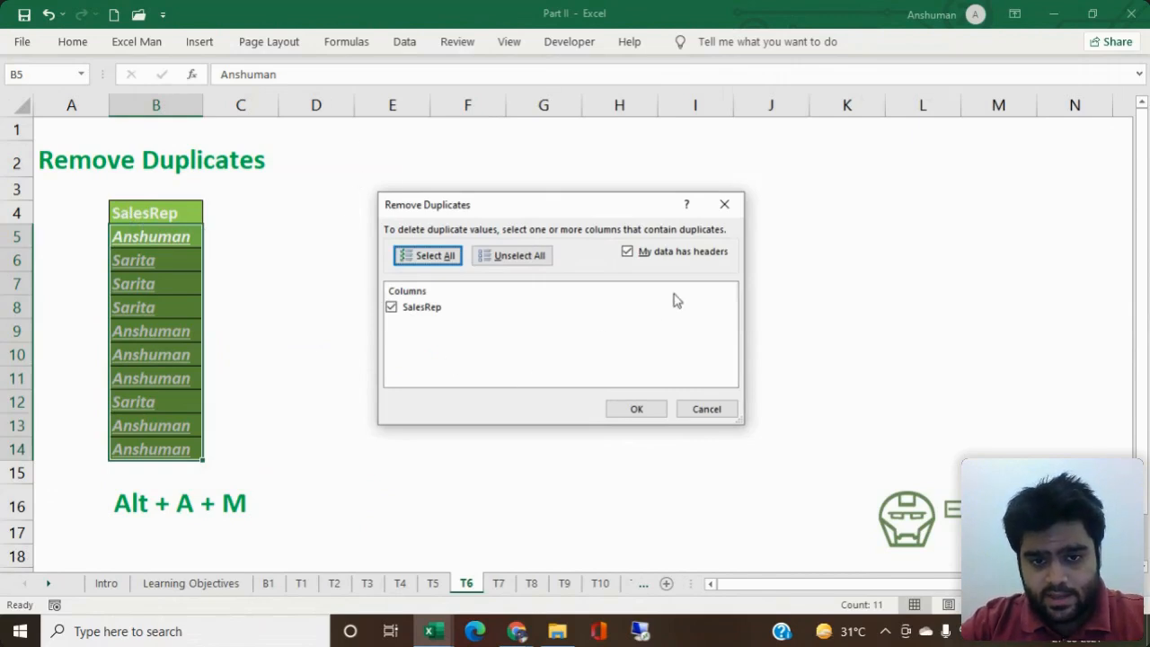
Step: Try the header option off and on, then remove duplicates from the SalesRep column with "My data has headers" enabled
click(629, 254)
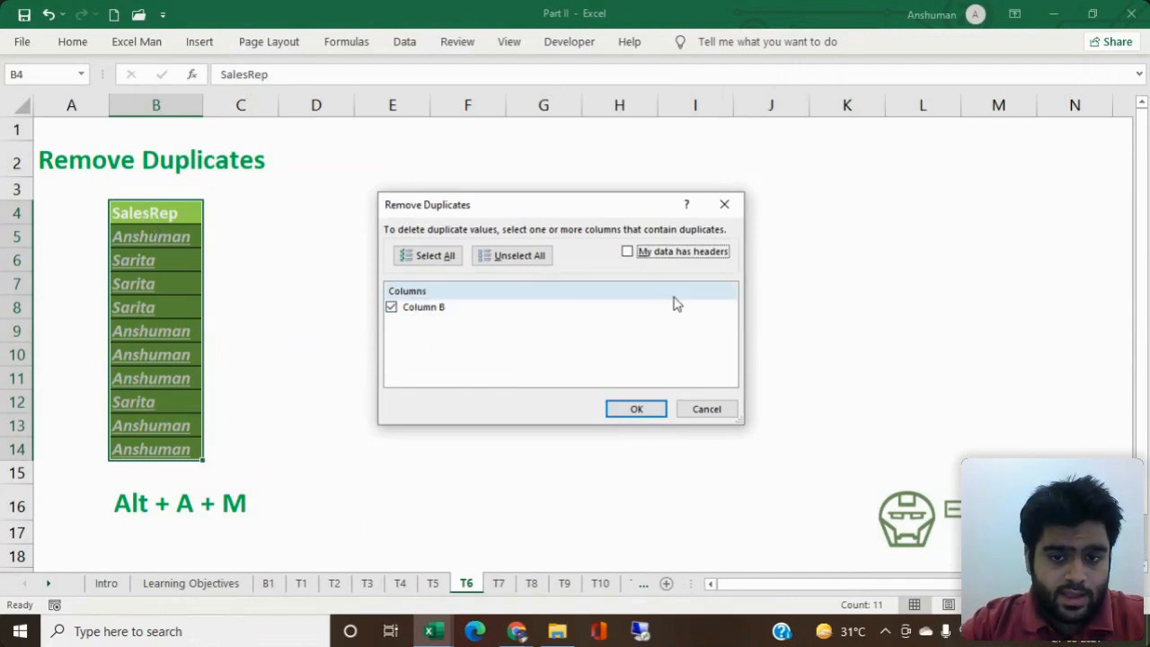
click(627, 253)
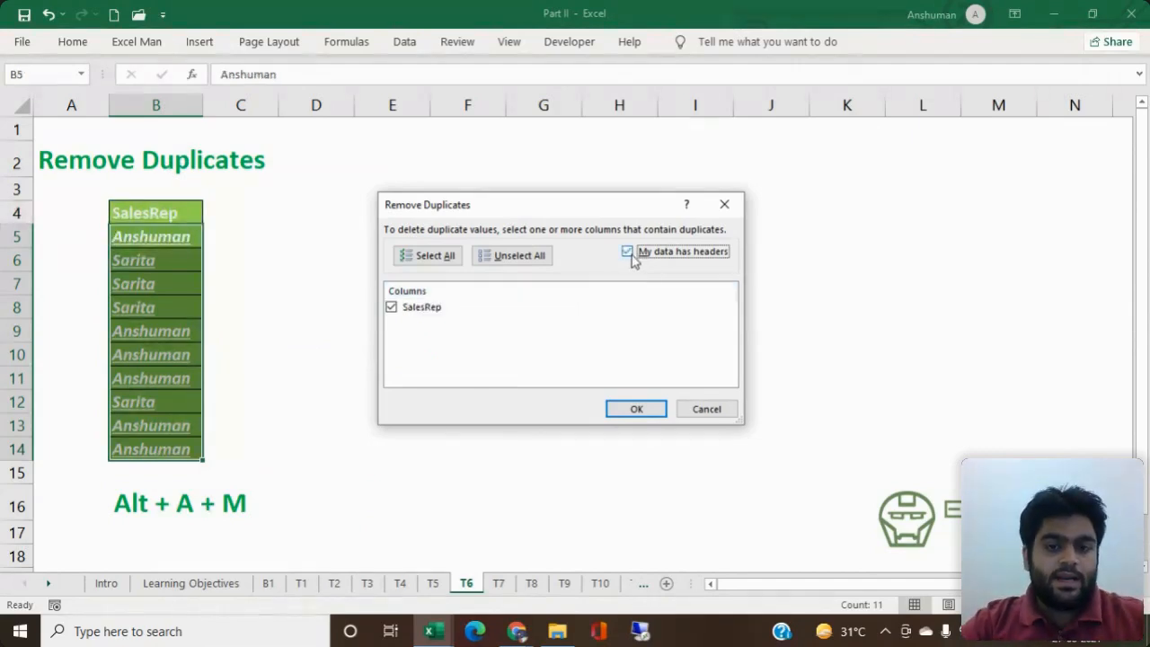
click(628, 252)
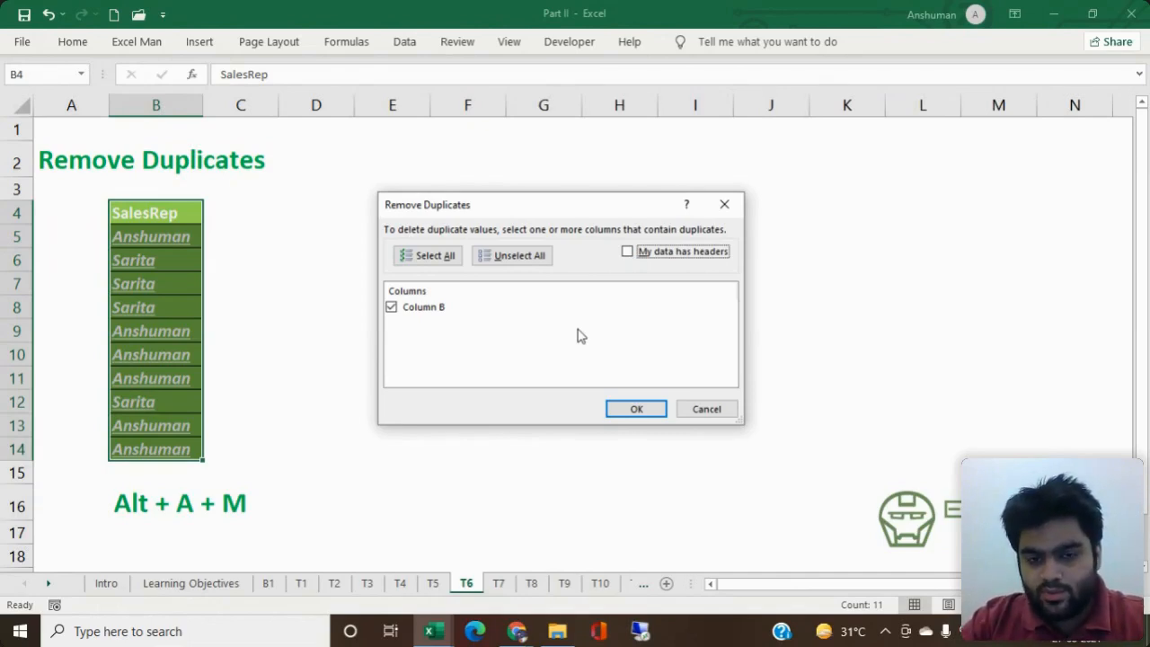
click(628, 253)
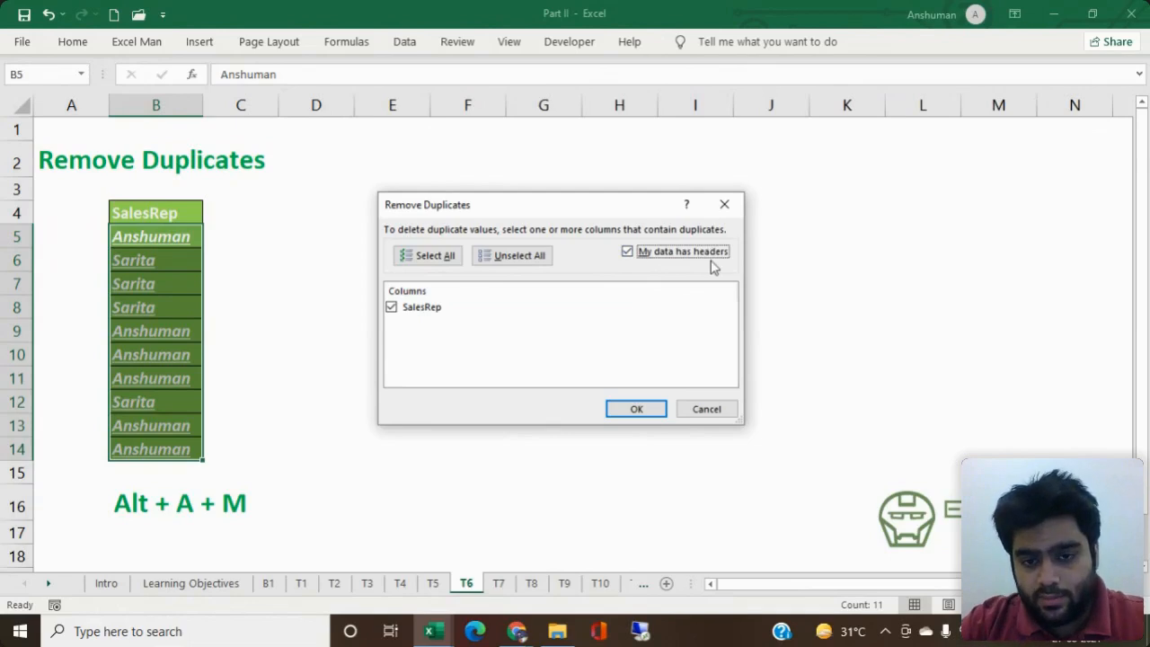
click(638, 410)
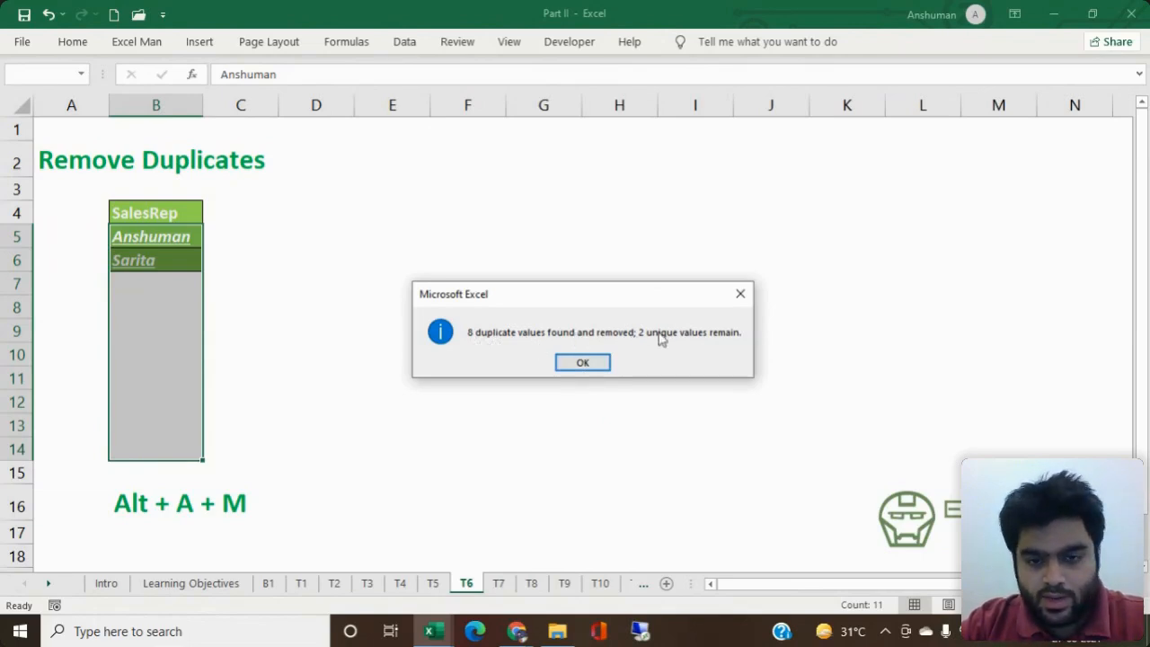
click(583, 362)
Step: Check the remaining SalesRep entries and undo the duplicate removal
click(398, 325)
drag(166, 227, 165, 288)
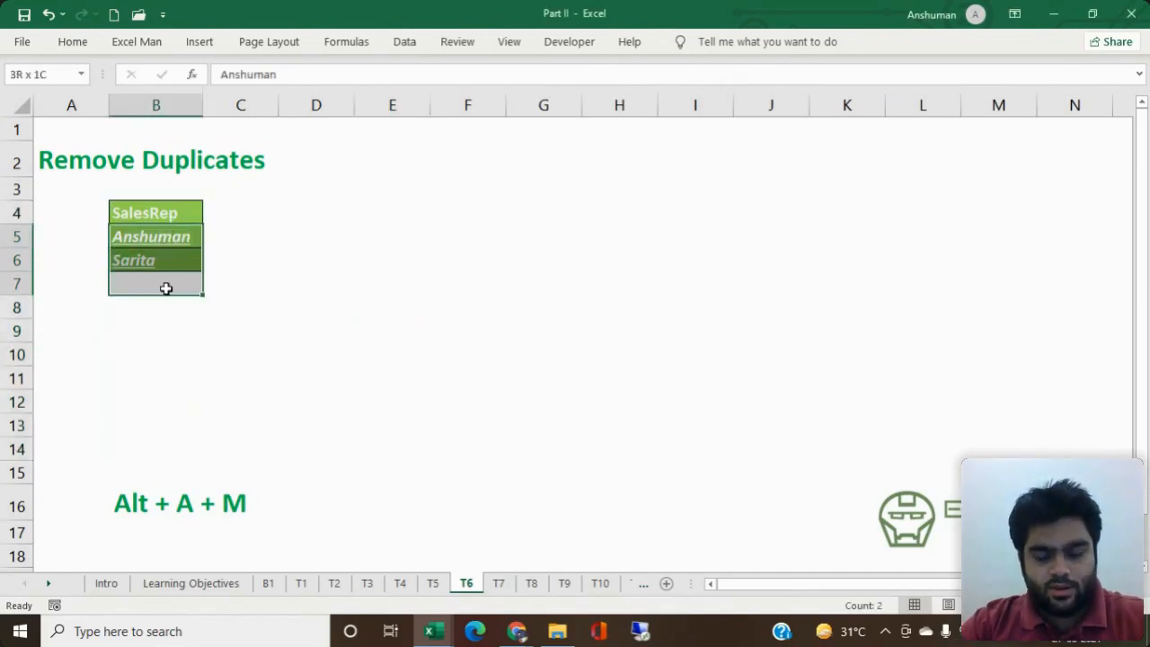
click(503, 277)
key(ctrl+z)
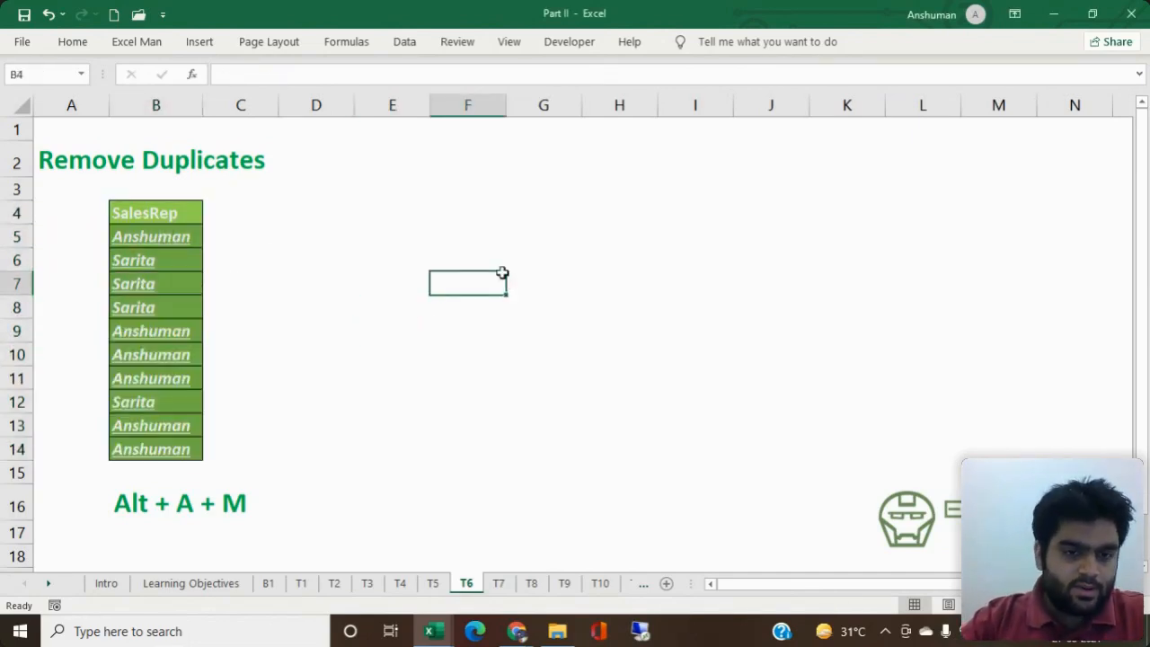
click(441, 255)
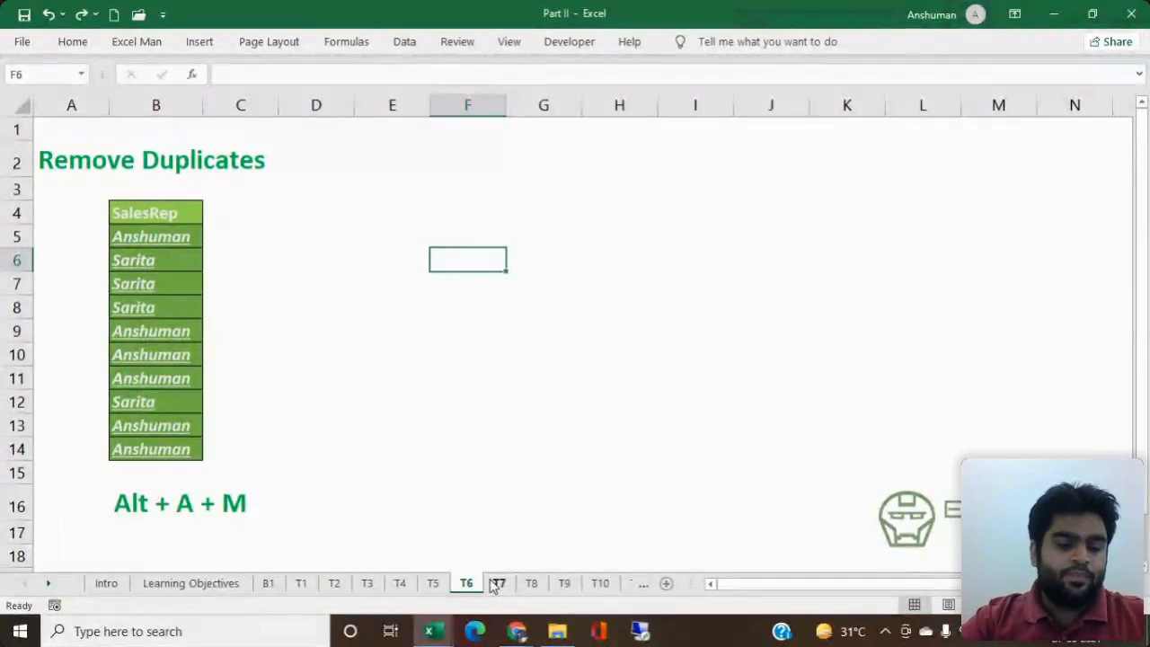
Step: Switch to worksheet T7 with the Combine Text table and look over its Full Name column
click(497, 584)
click(561, 309)
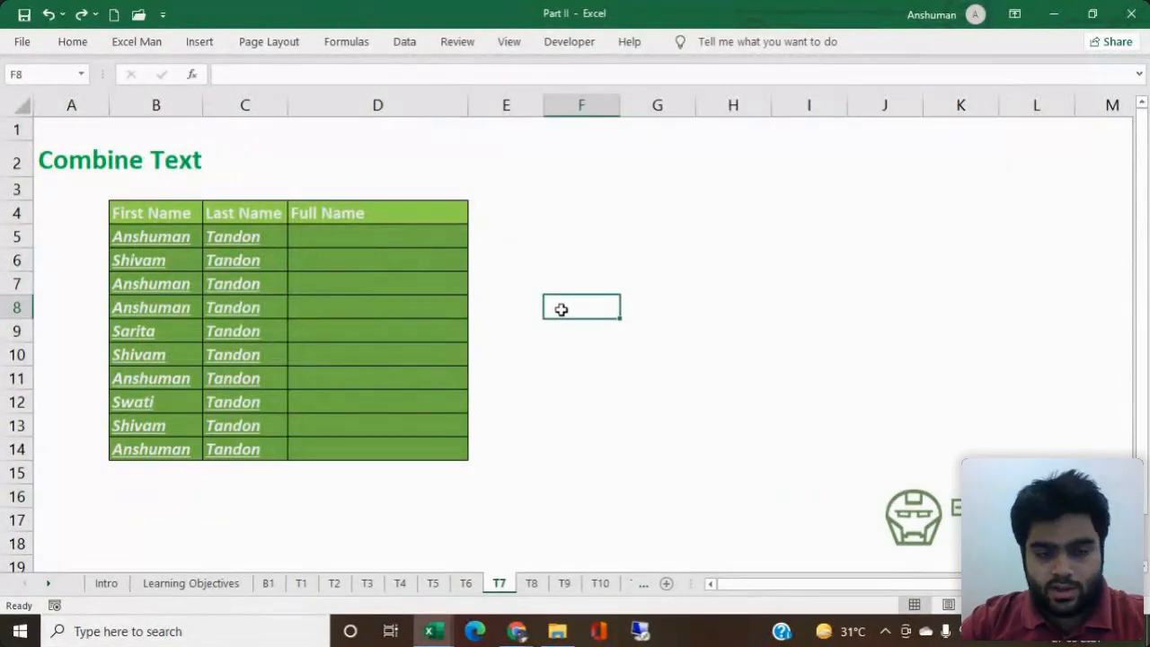
click(405, 235)
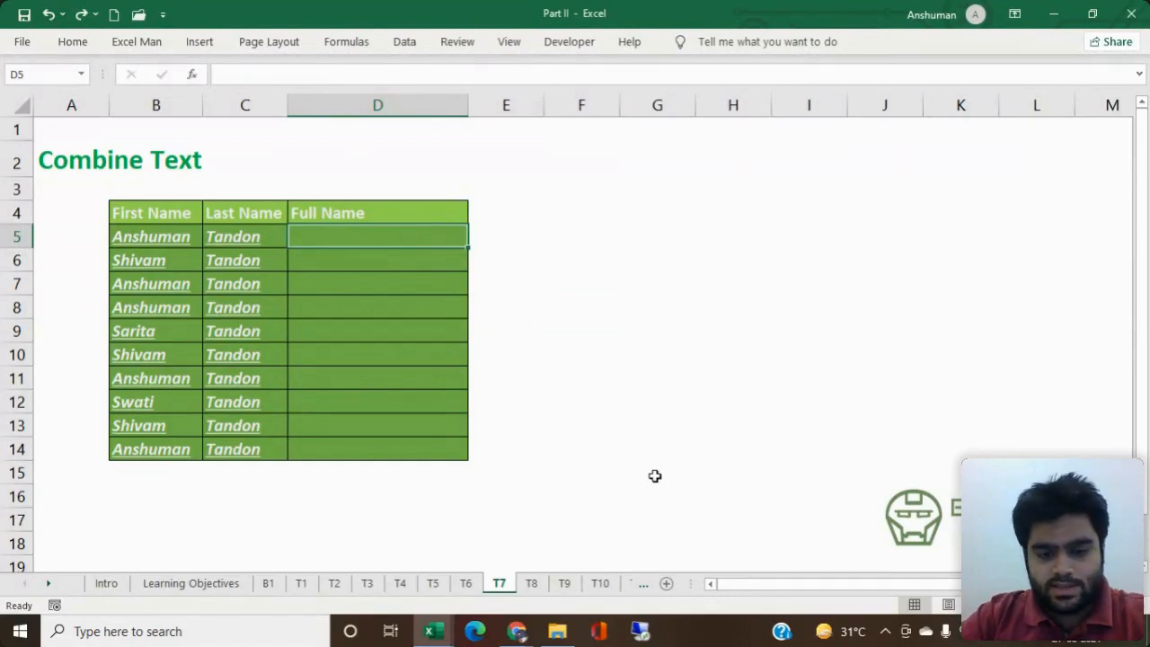
click(632, 323)
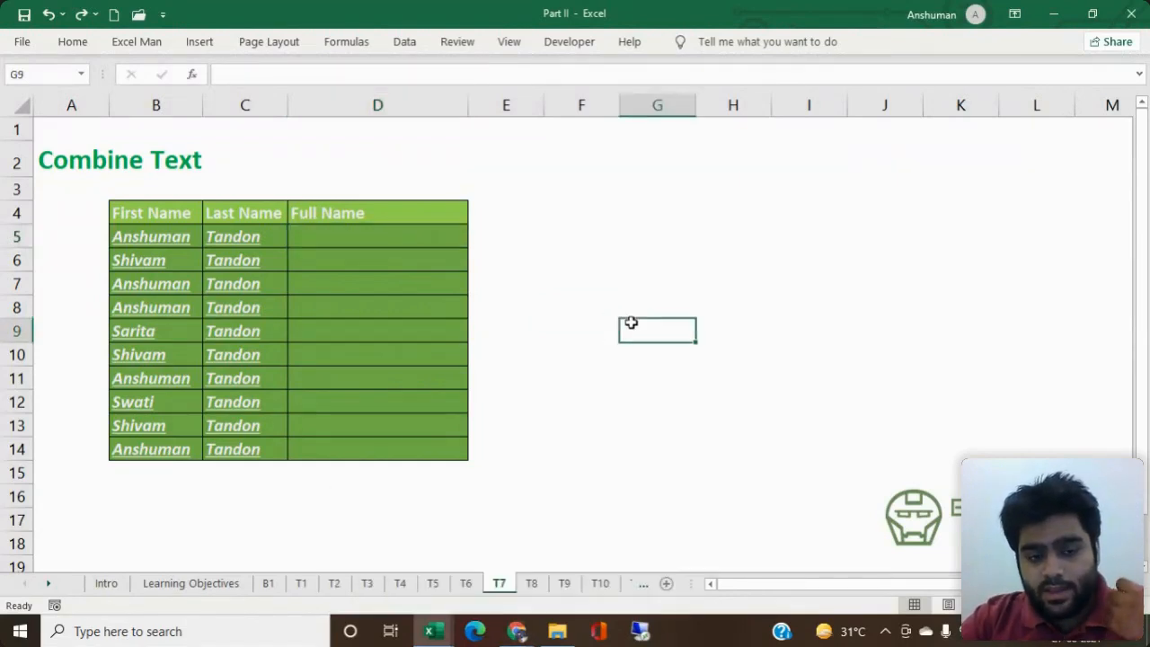
Step: Join the first and last name in D5 with the formula =B5 & C5
click(454, 237)
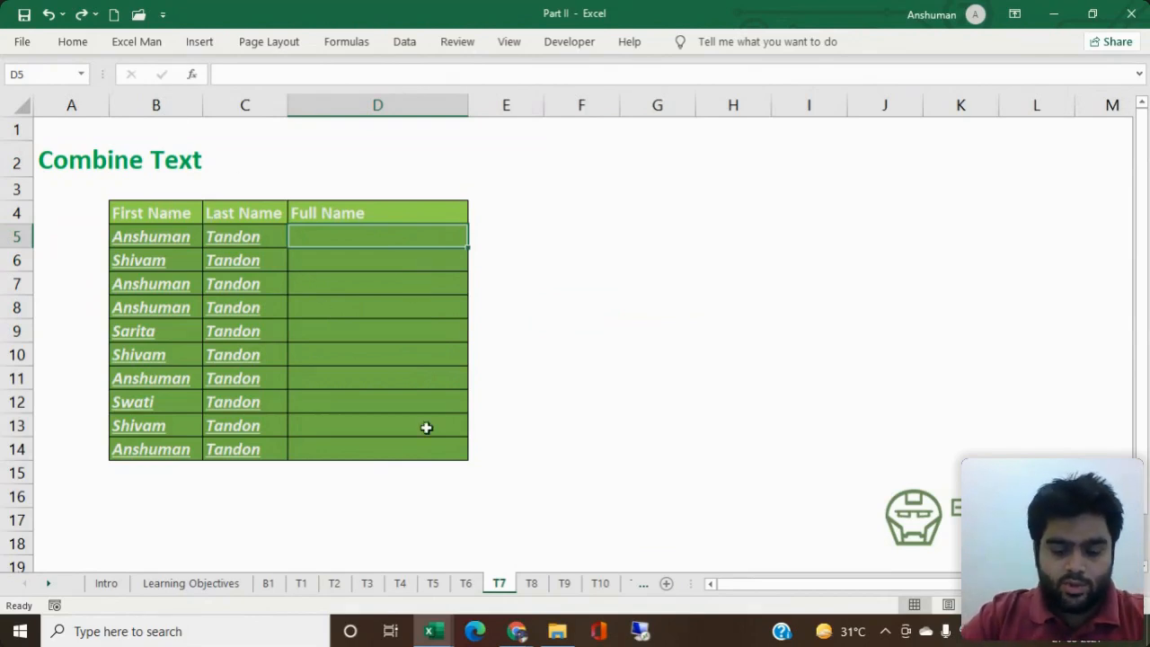
text(=)
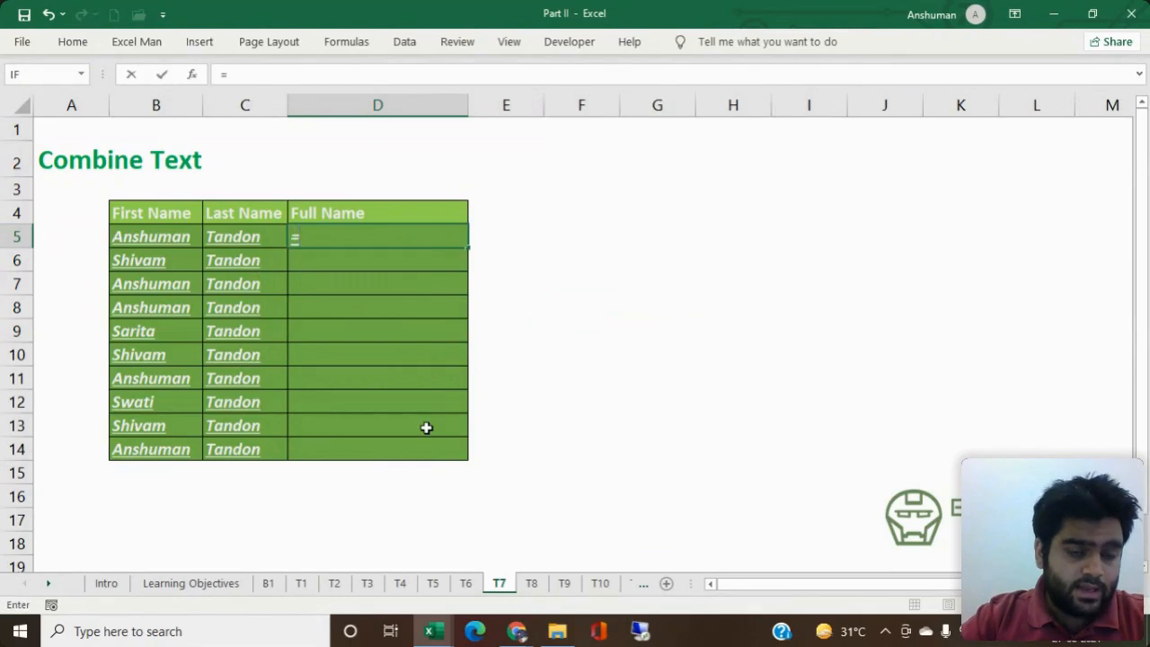
click(155, 237)
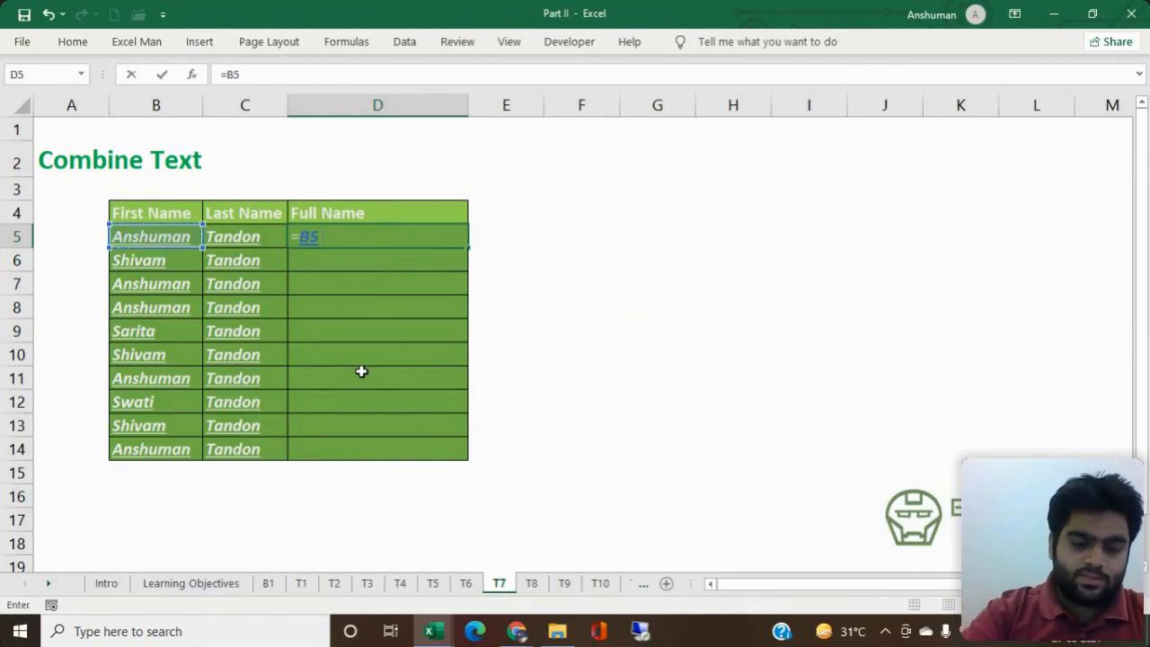
text(&)
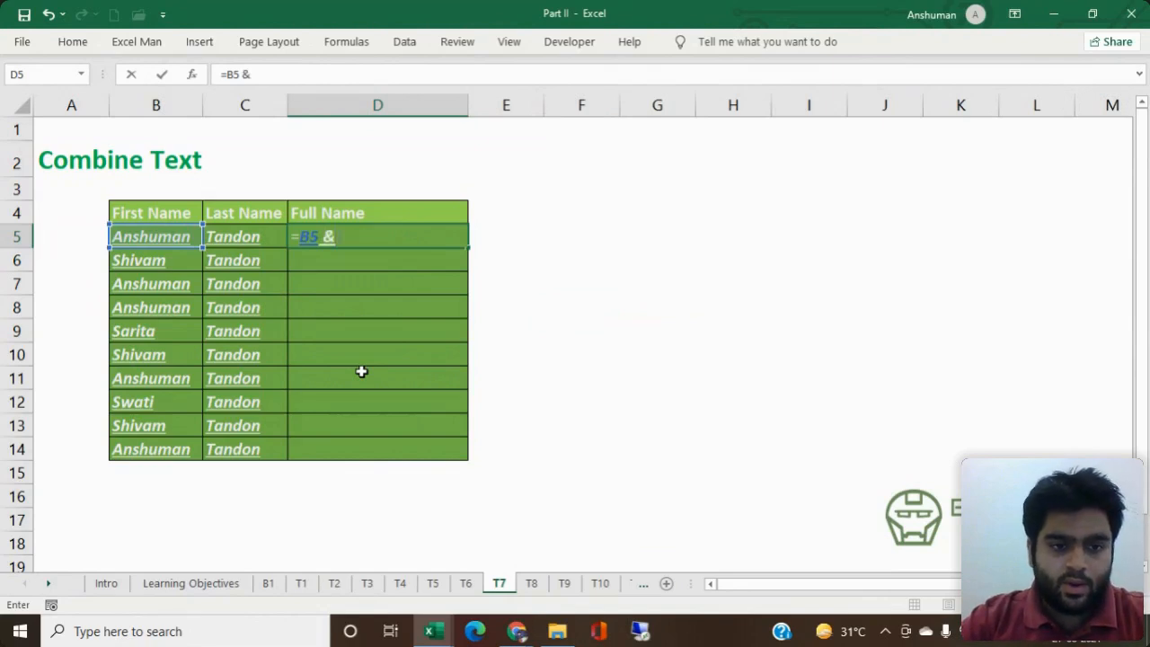
click(256, 238)
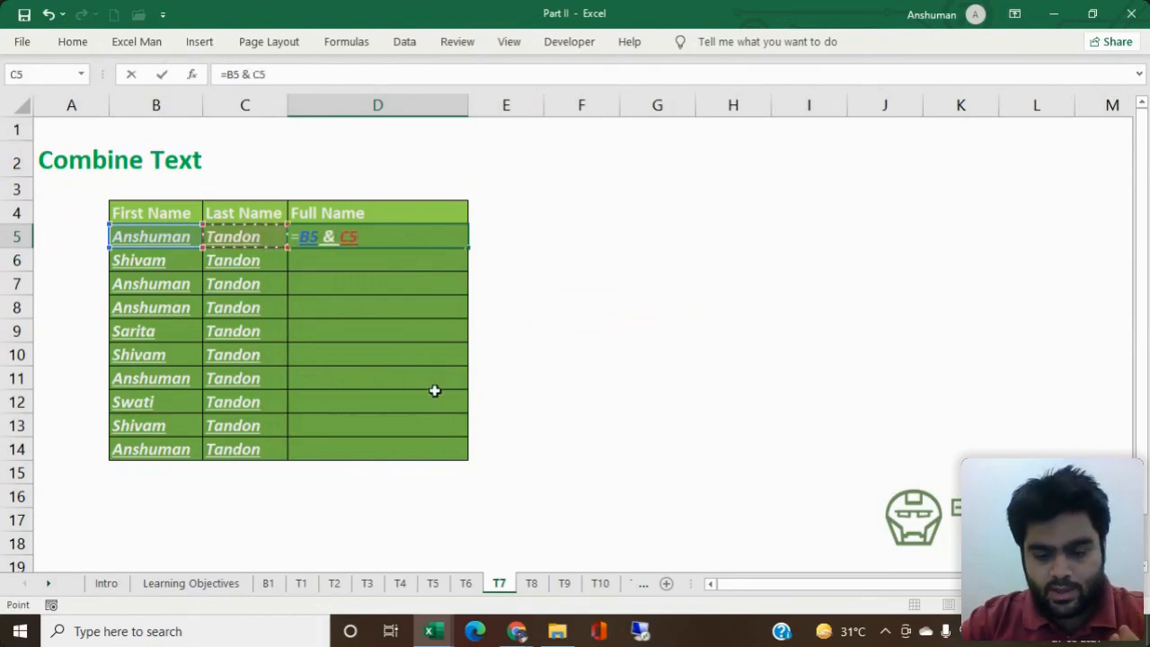
key(Return)
Step: Fill the D5 formula down the Full Name column to D14
click(430, 238)
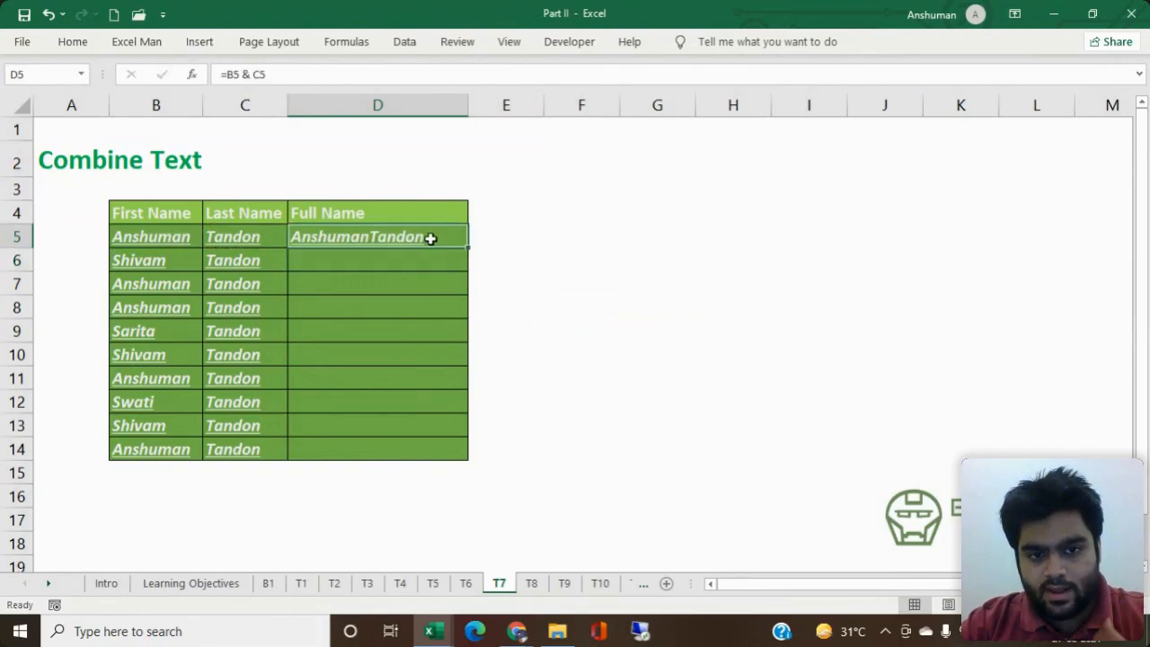
double_click(467, 246)
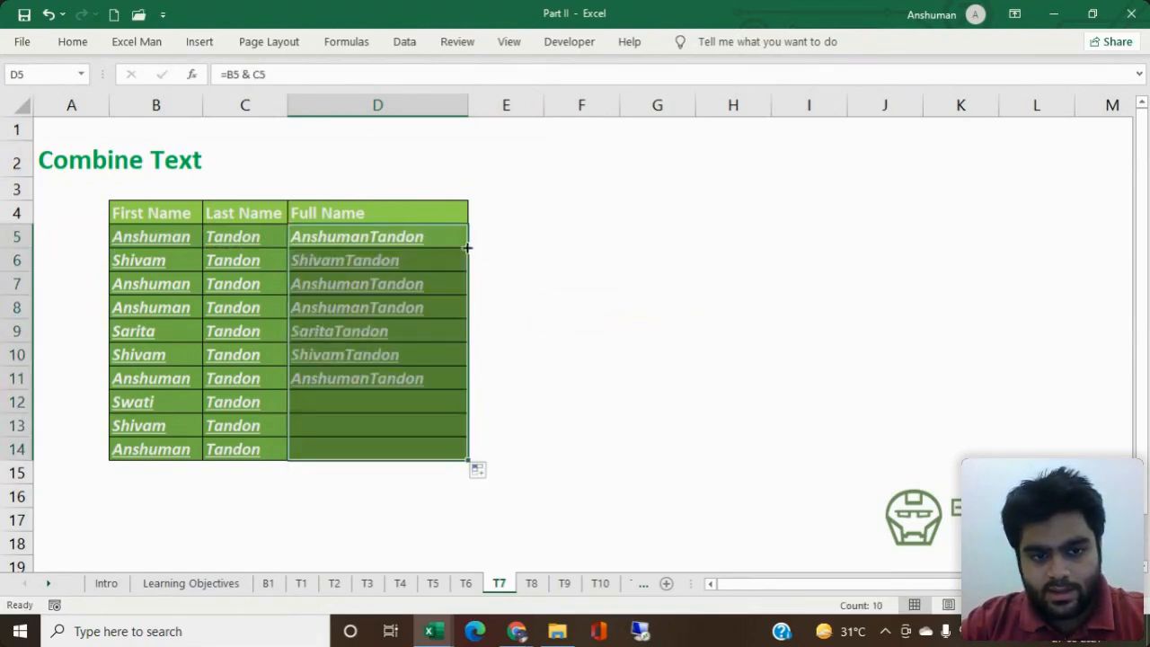
click(510, 279)
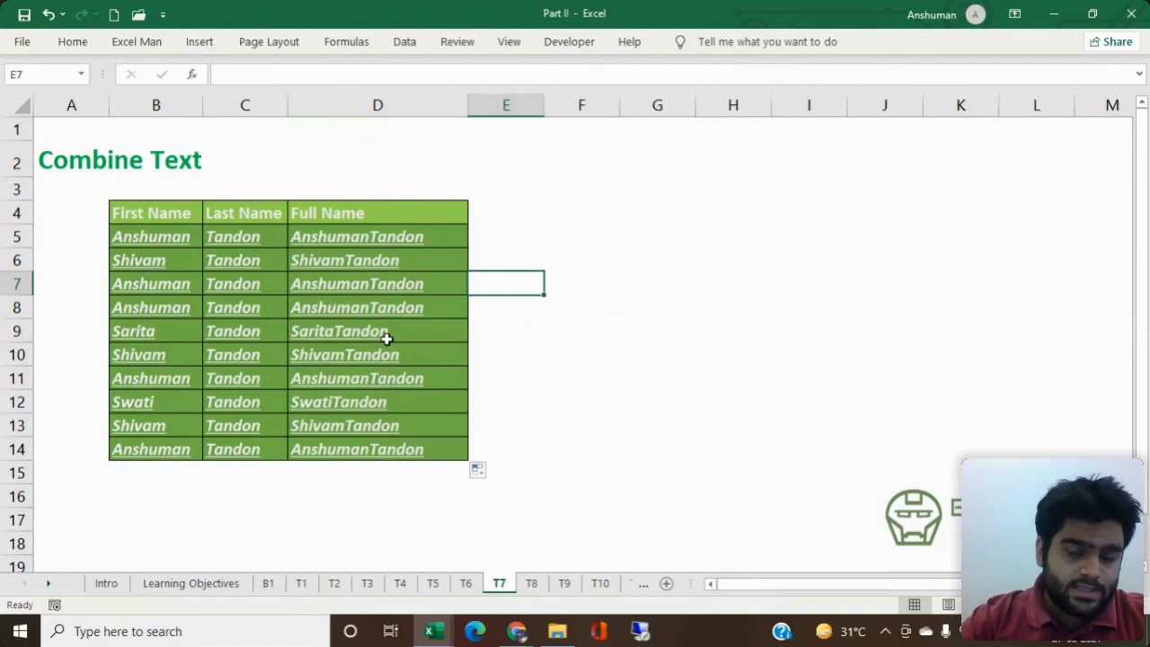
Step: Change the D5 formula to =B5 & " " & C5 so a space separates the two names
double_click(365, 235)
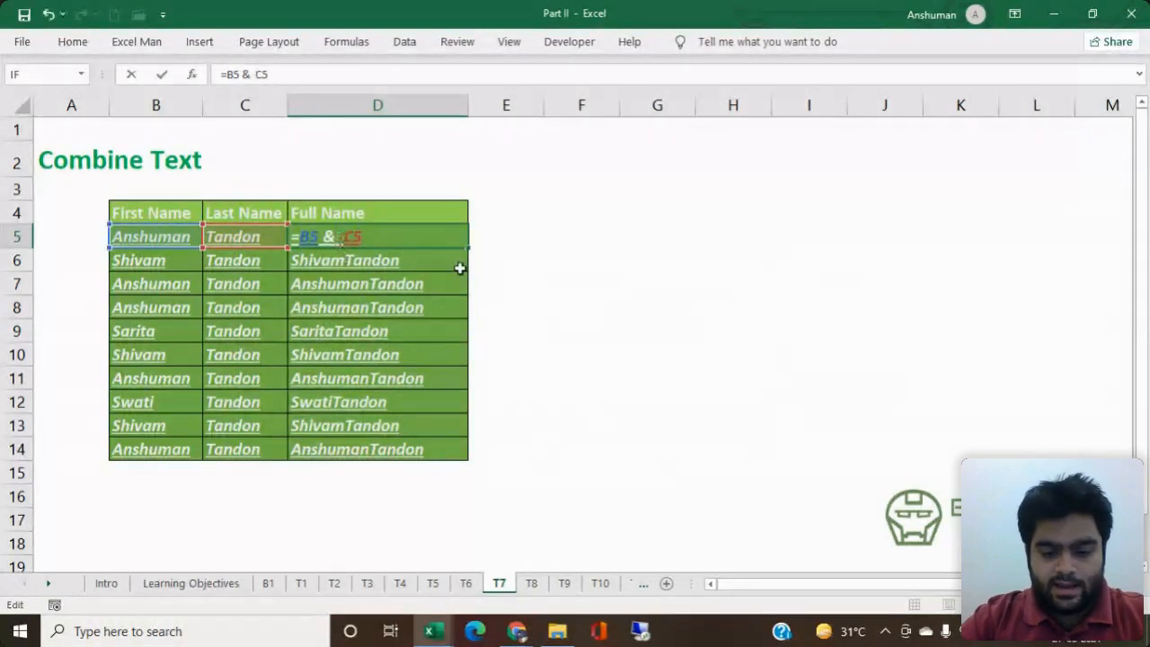
text(")
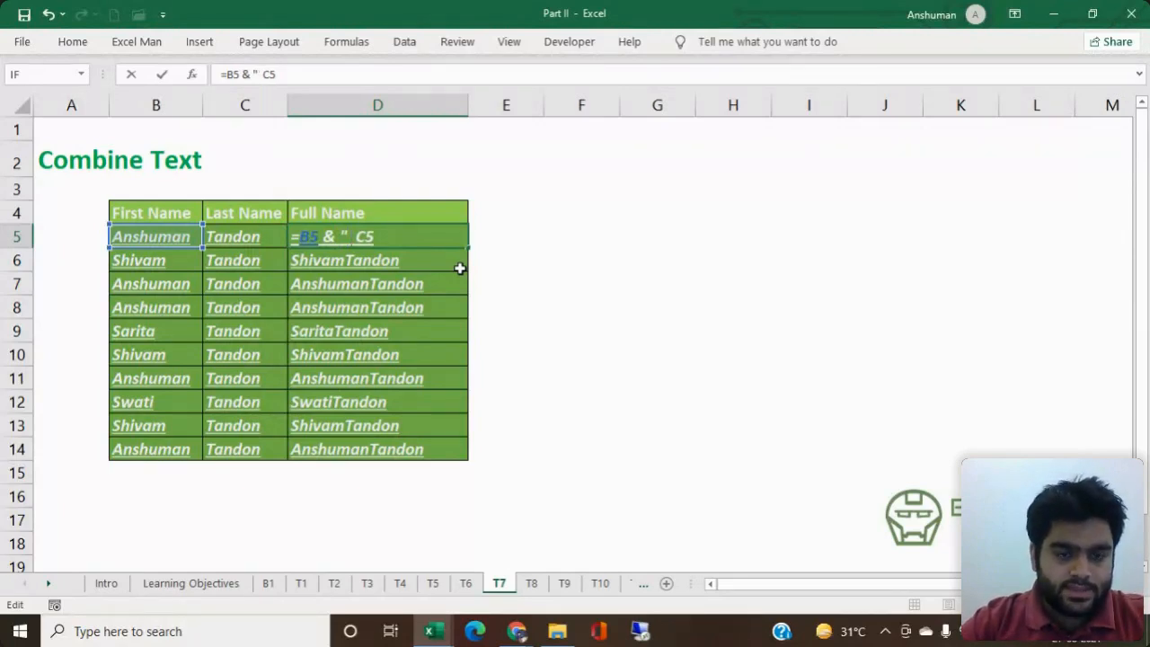
text( ")
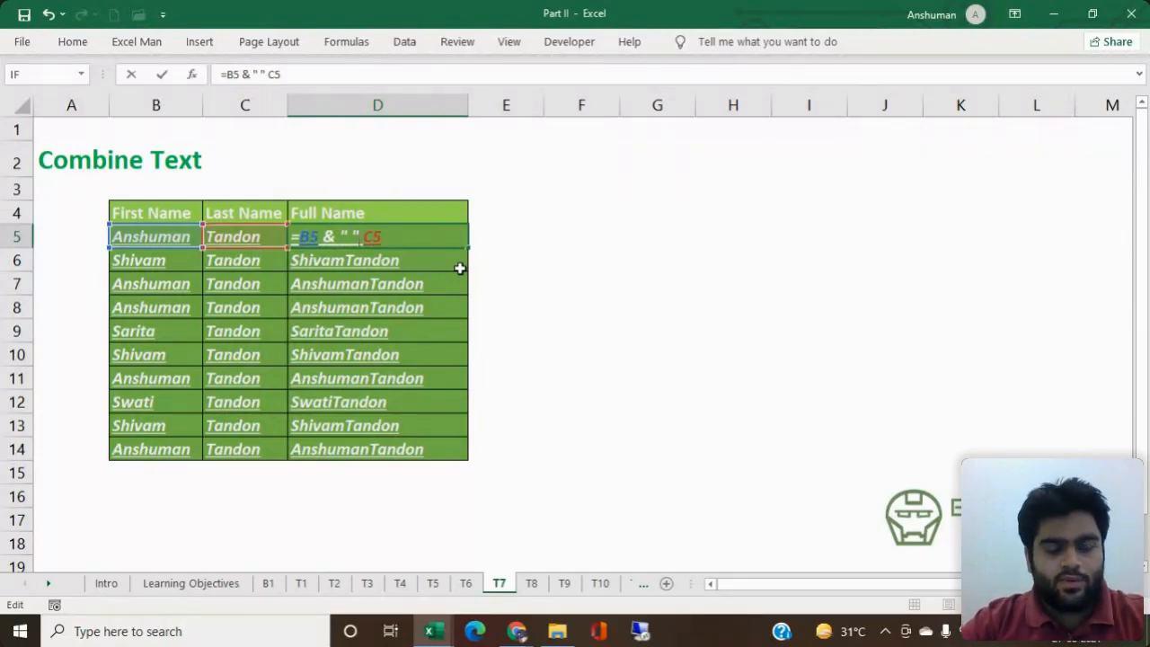
text( &)
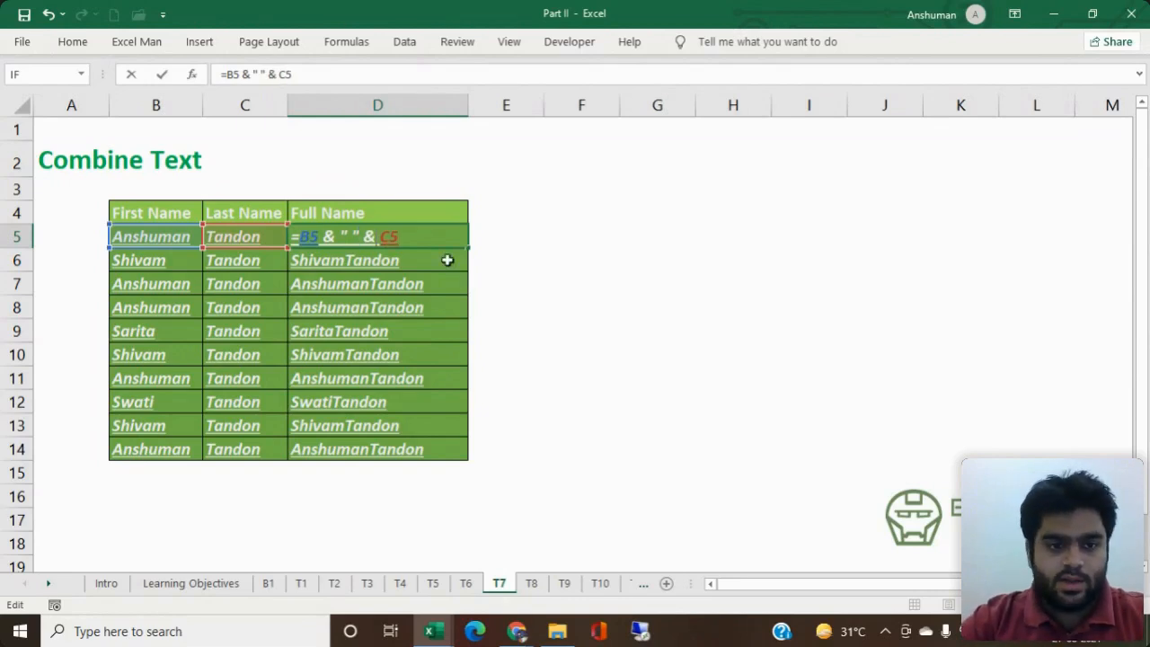
drag(336, 237, 361, 236)
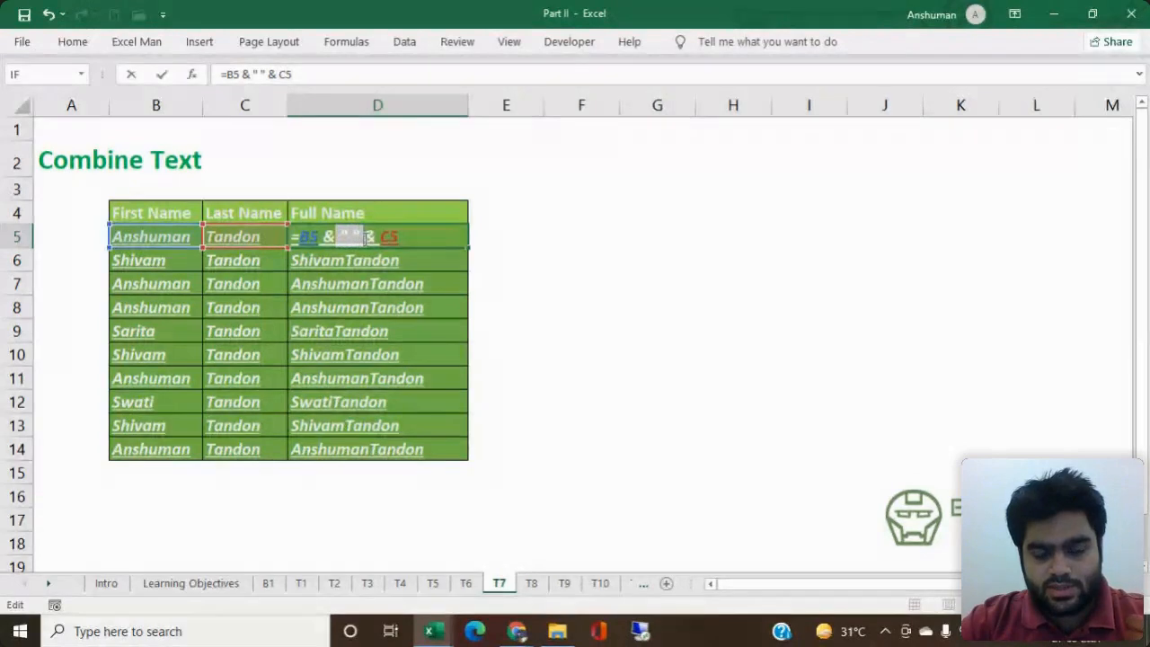
key(Return)
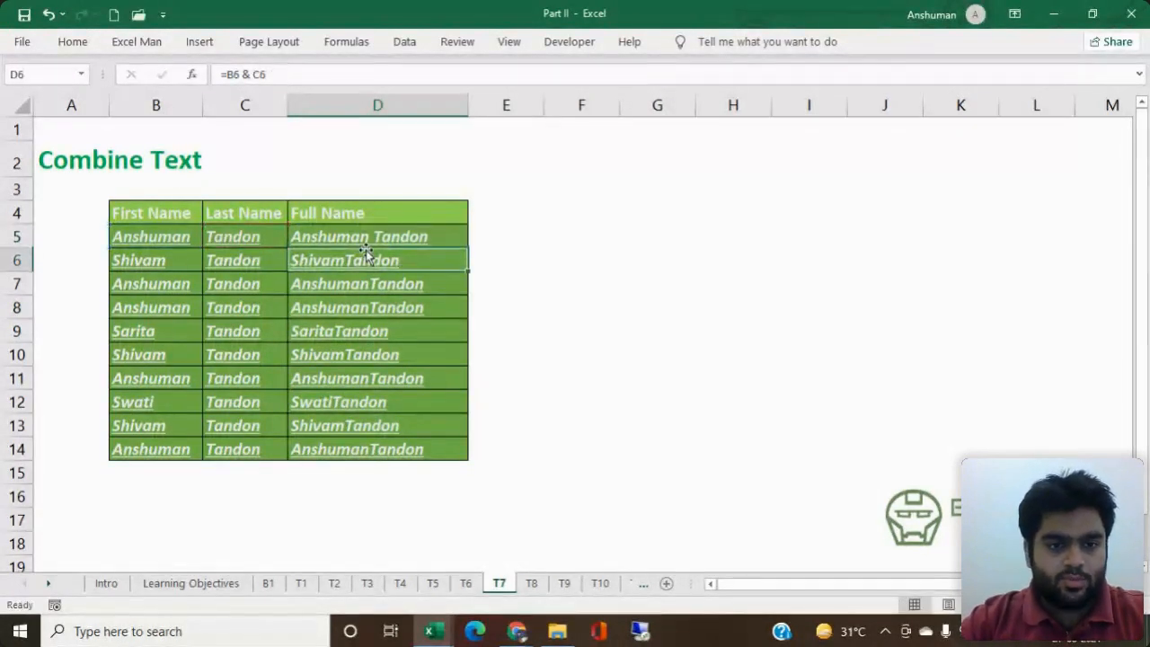
Step: Fill the spaced-name formula from D5 down the Full Name column to D14 and save the workbook
click(454, 239)
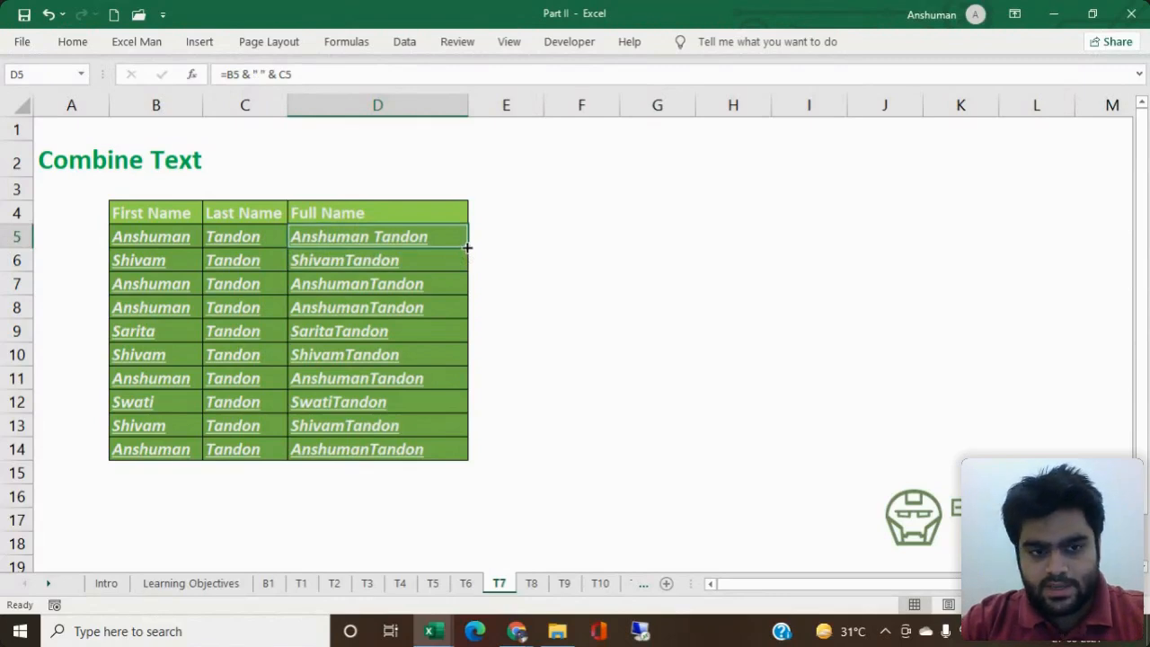
double_click(468, 247)
click(437, 331)
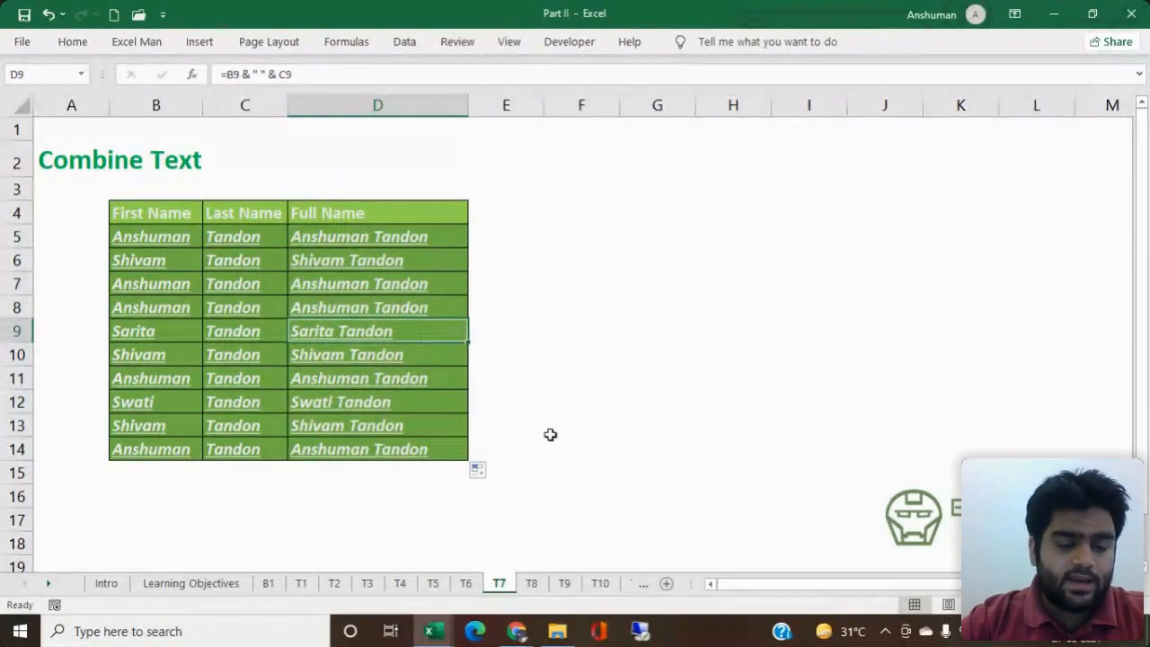
click(657, 378)
click(22, 14)
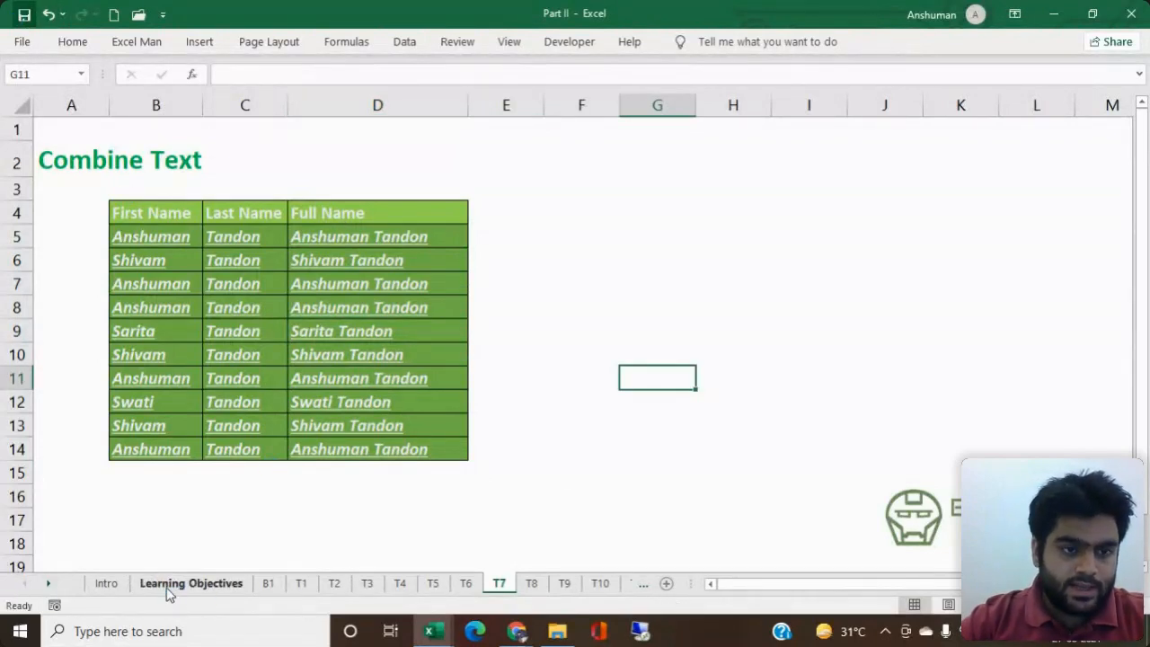
Step: Review the topics on the Learning Objectives sheet in B2:B15, going through the entries down to Remove Duplicates (T6)
click(168, 585)
drag(359, 153, 372, 435)
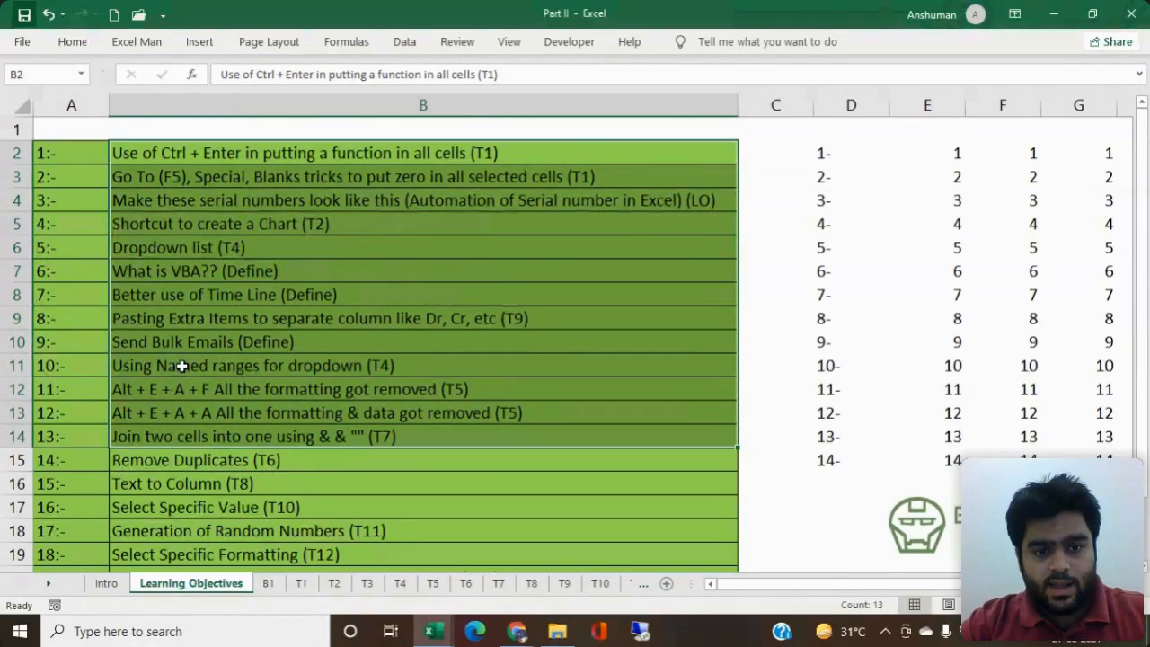
click(209, 318)
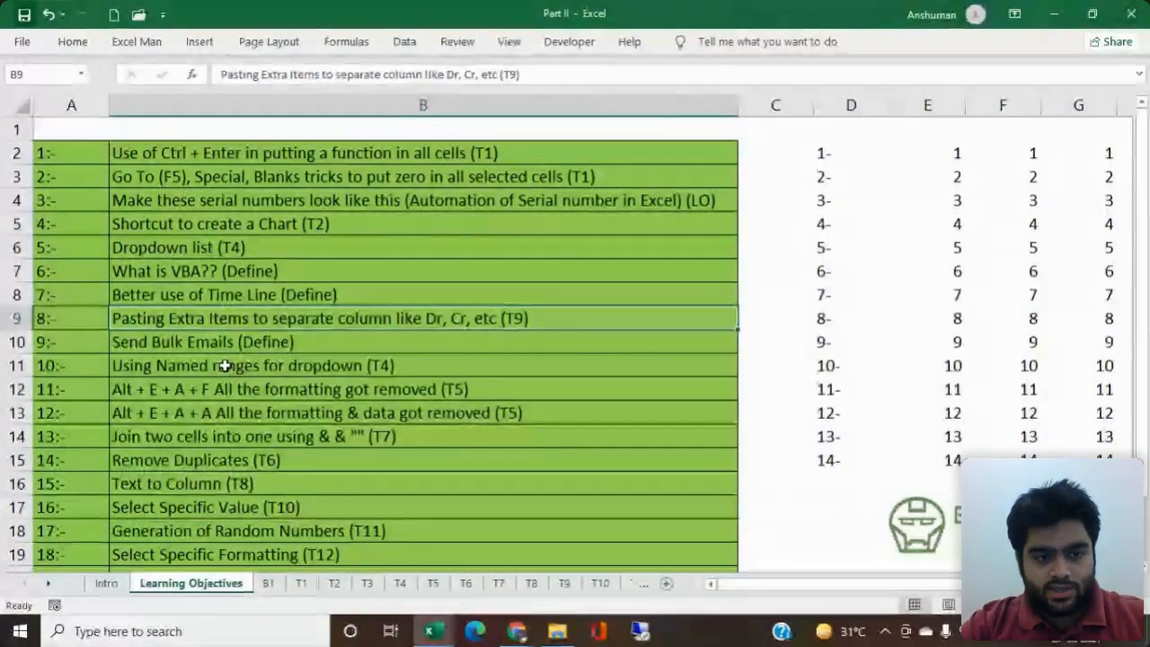
click(226, 342)
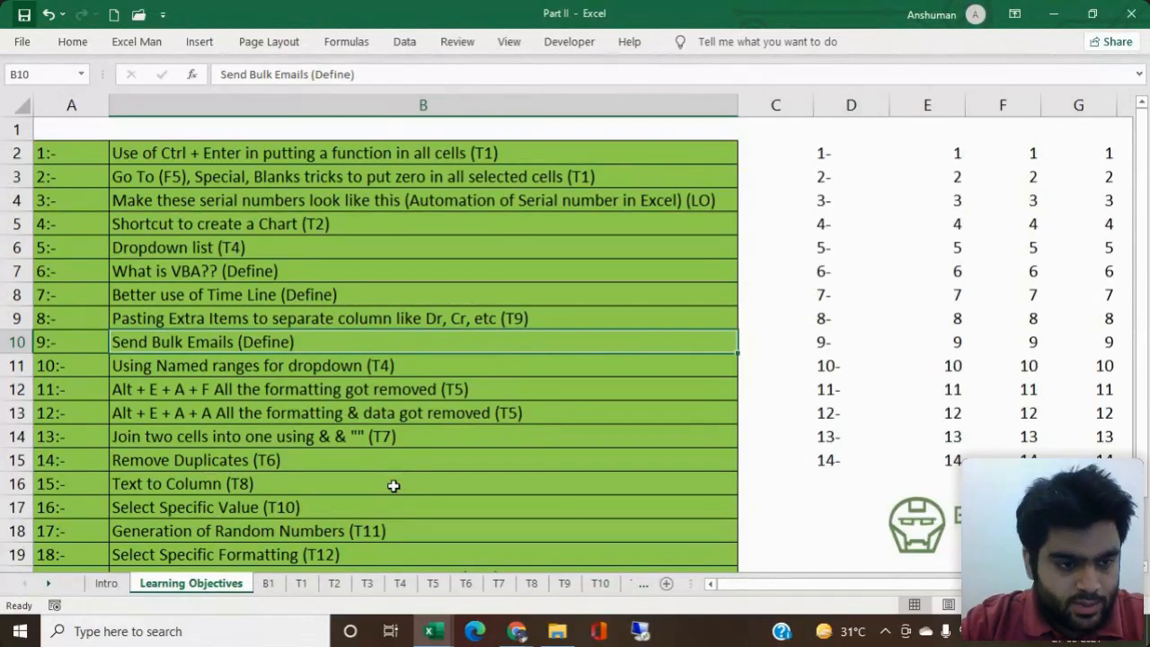
click(331, 367)
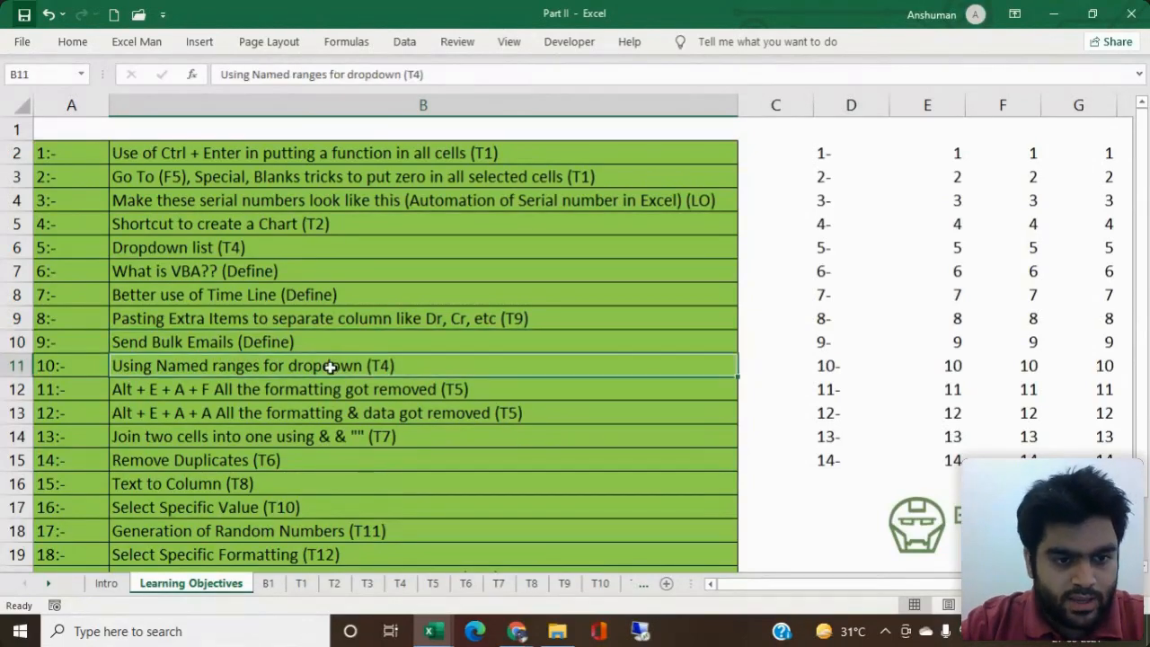
click(283, 392)
click(279, 416)
click(278, 453)
click(270, 441)
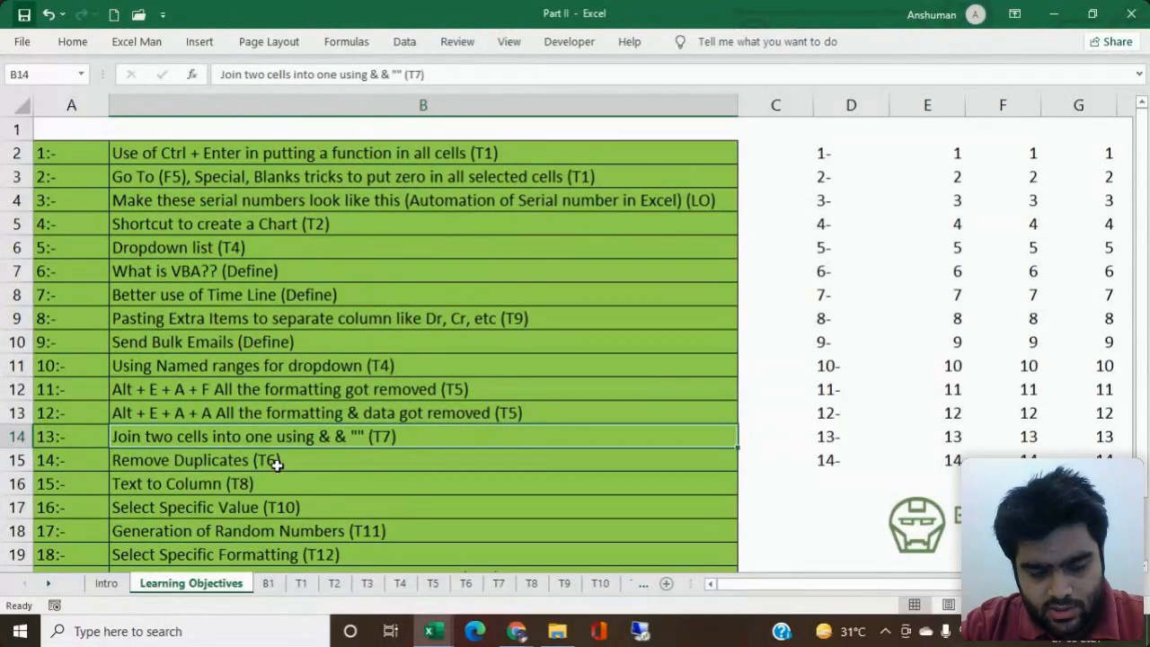
click(277, 463)
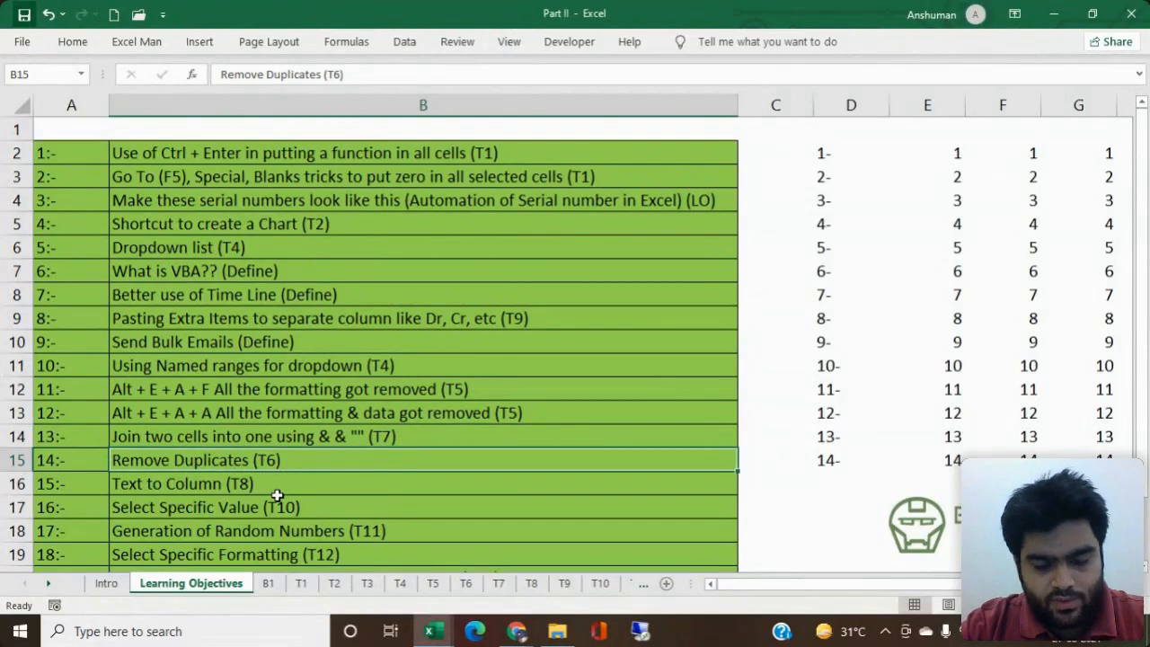
Step: Look at worksheets T10 and T9, and open the Text to Column practice sheet T8
click(601, 583)
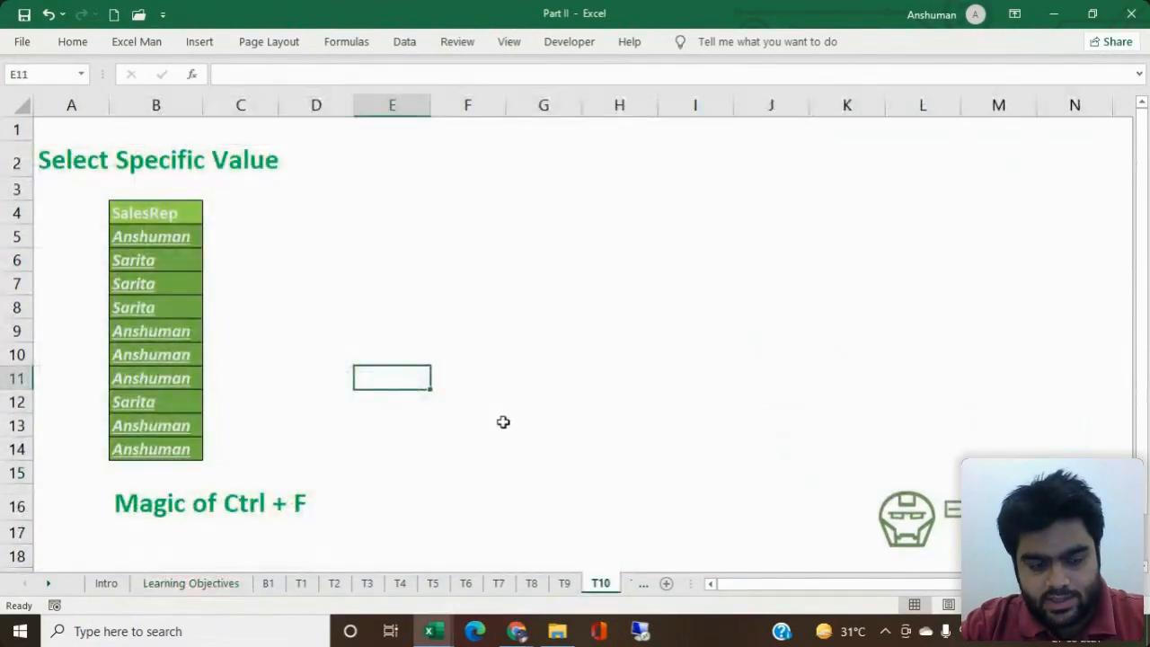
click(471, 375)
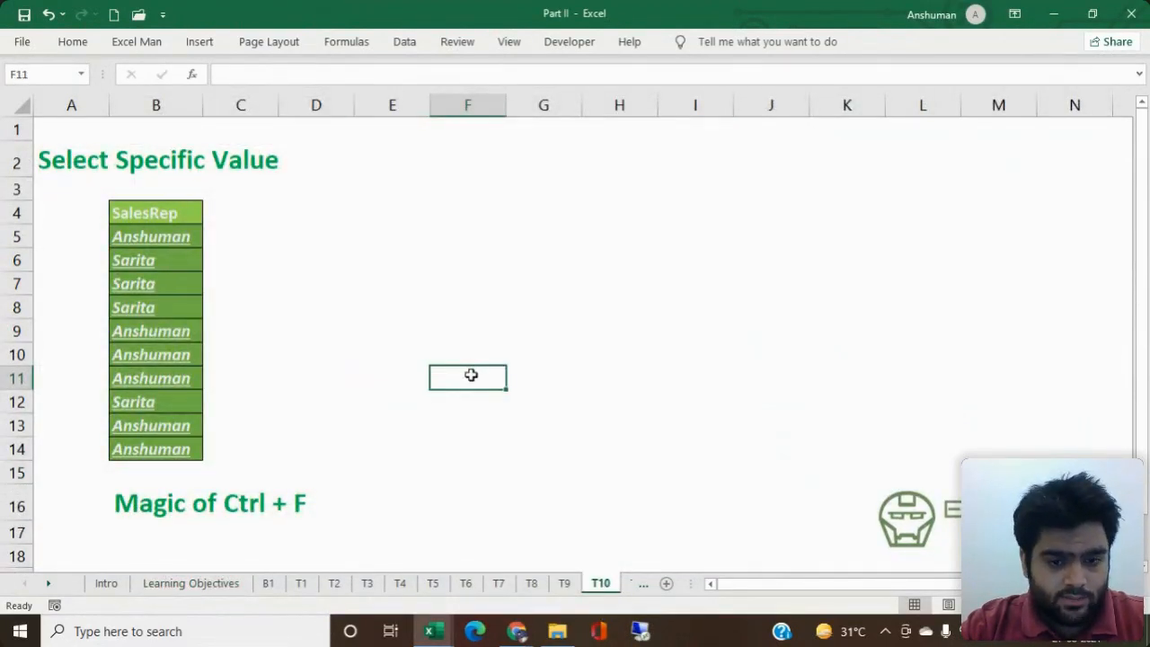
click(564, 584)
click(532, 583)
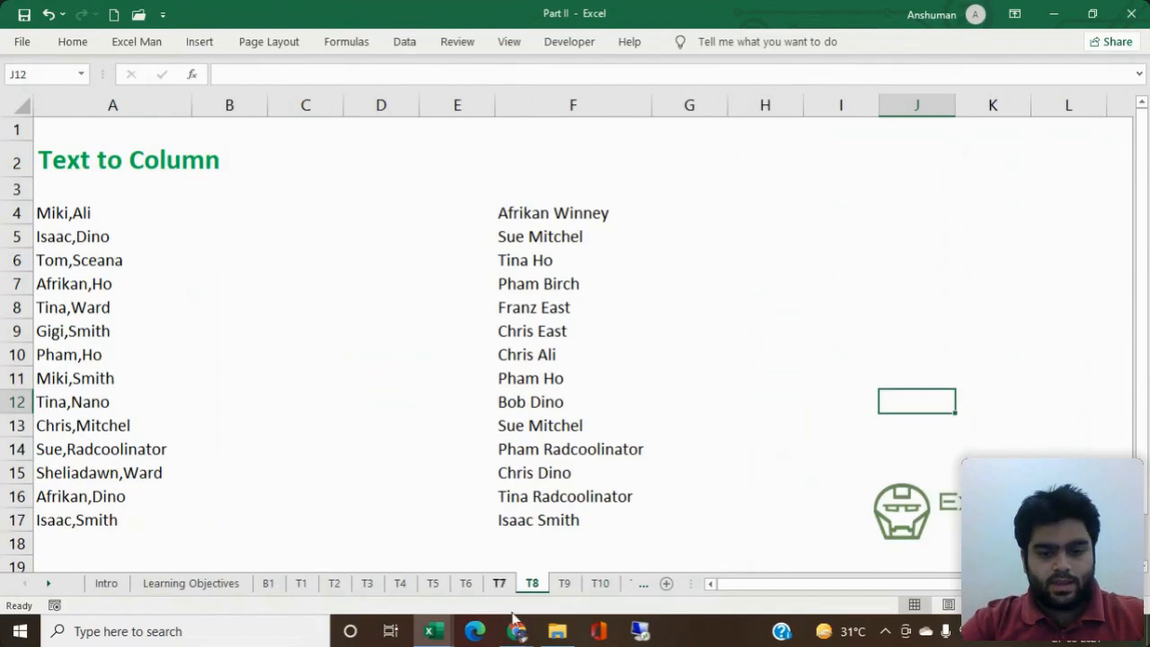
Step: Switch to the WebinarJam broadcast in Chrome, turn the webcam video off, and return to the Excel workbook
mouse_move(517, 631)
click(395, 575)
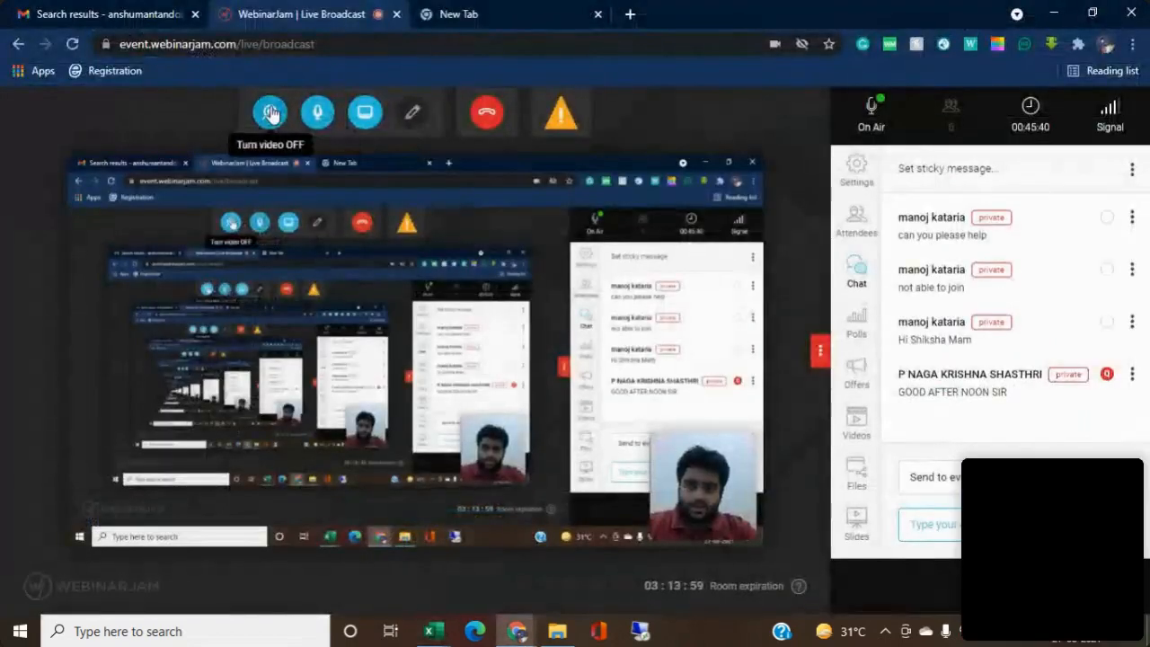
key(alt+Tab)
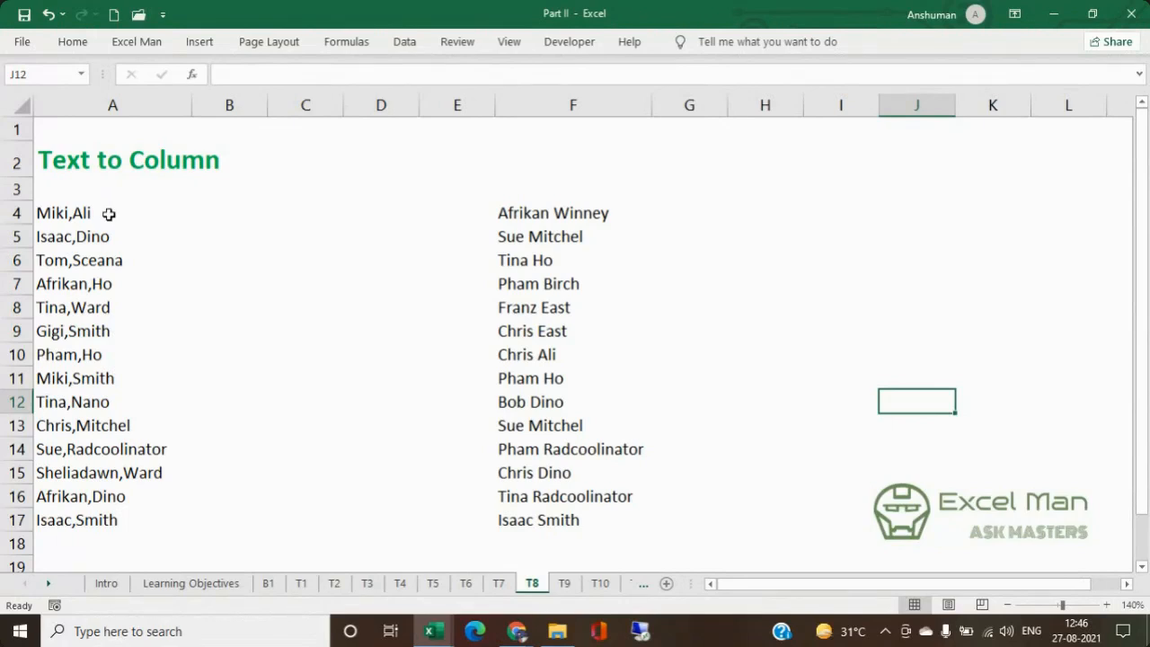
Step: Start Text to Columns on the comma-separated names in A4:A17, using the Delimited data type
drag(104, 212, 106, 519)
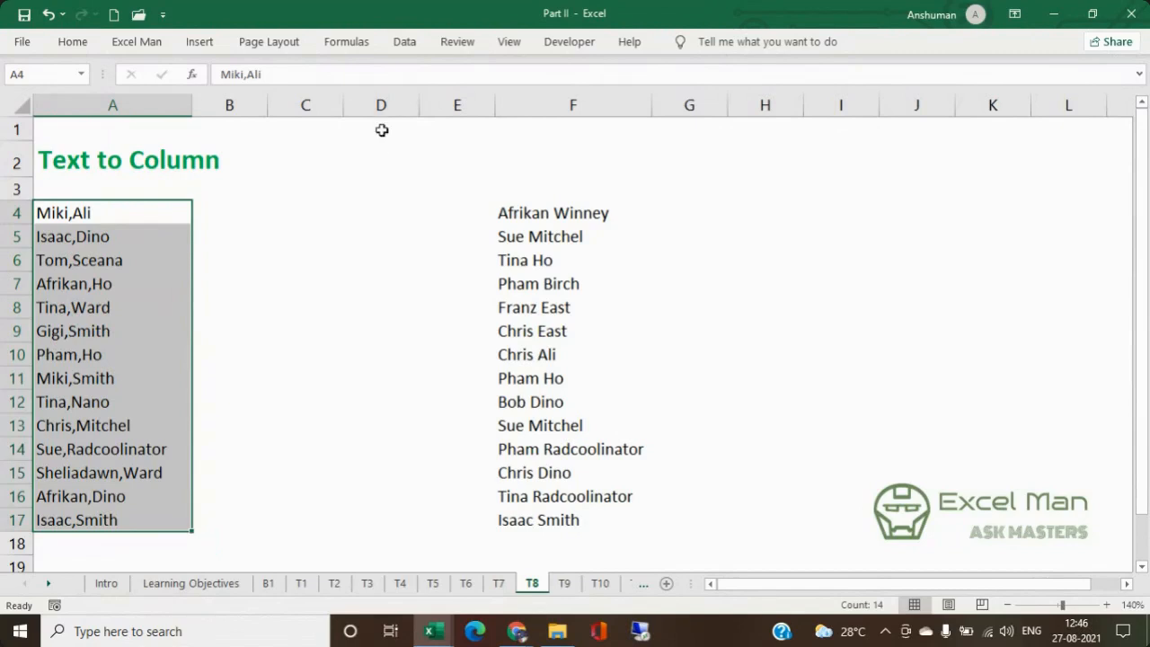
click(404, 41)
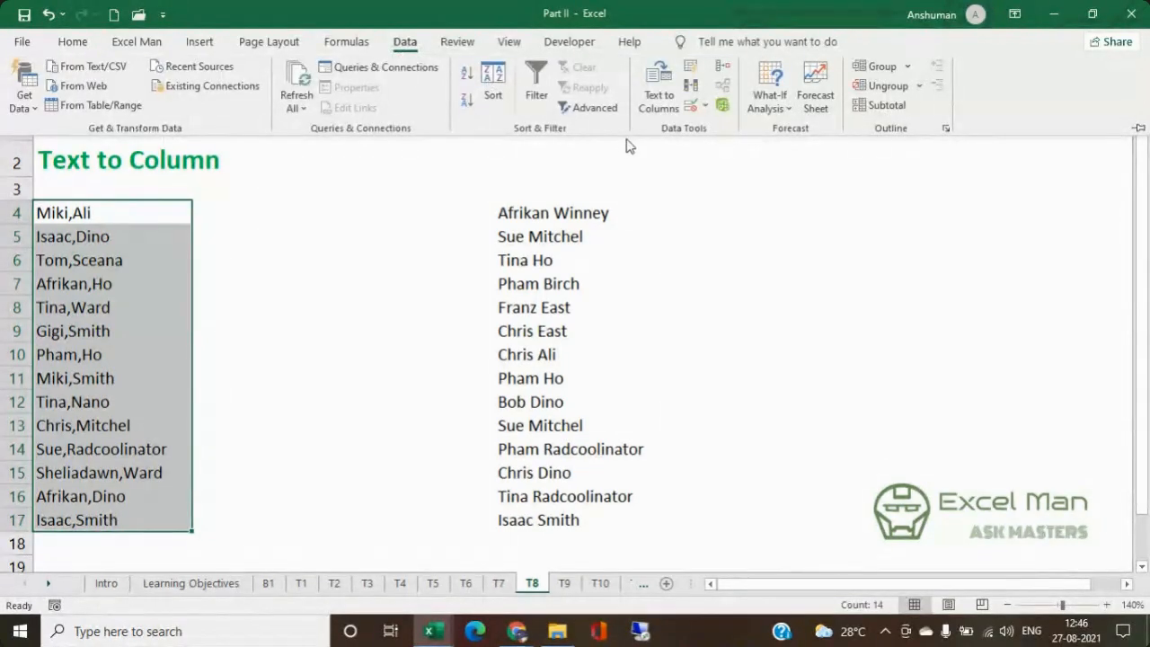
click(654, 101)
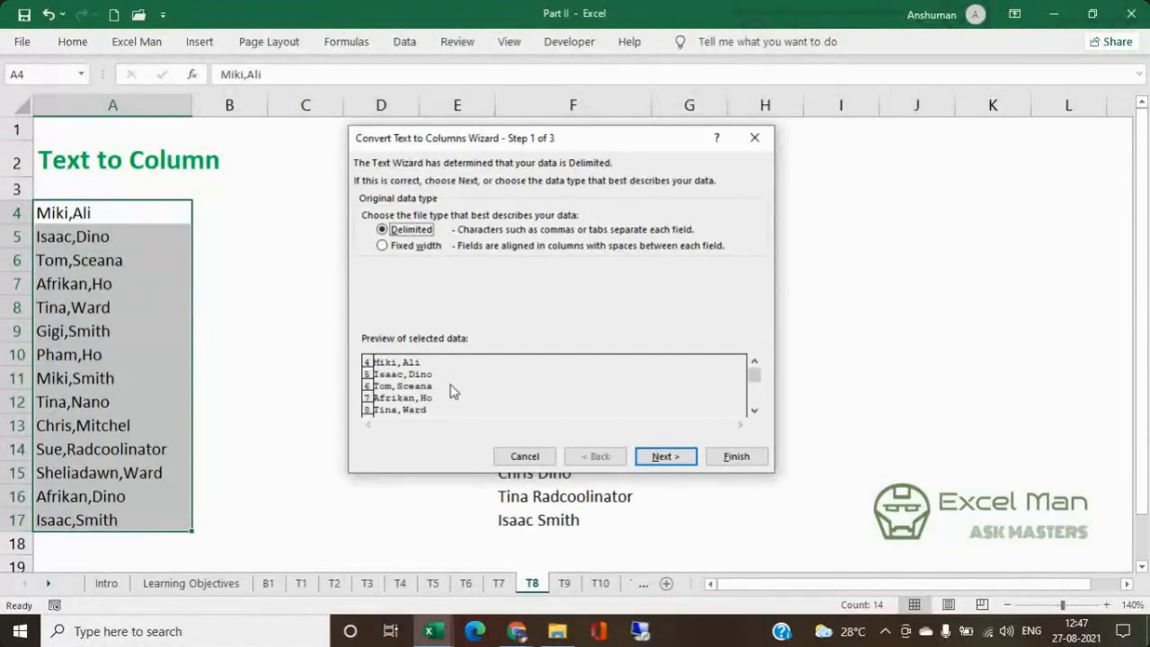
key(ctrl+2)
key(Escape)
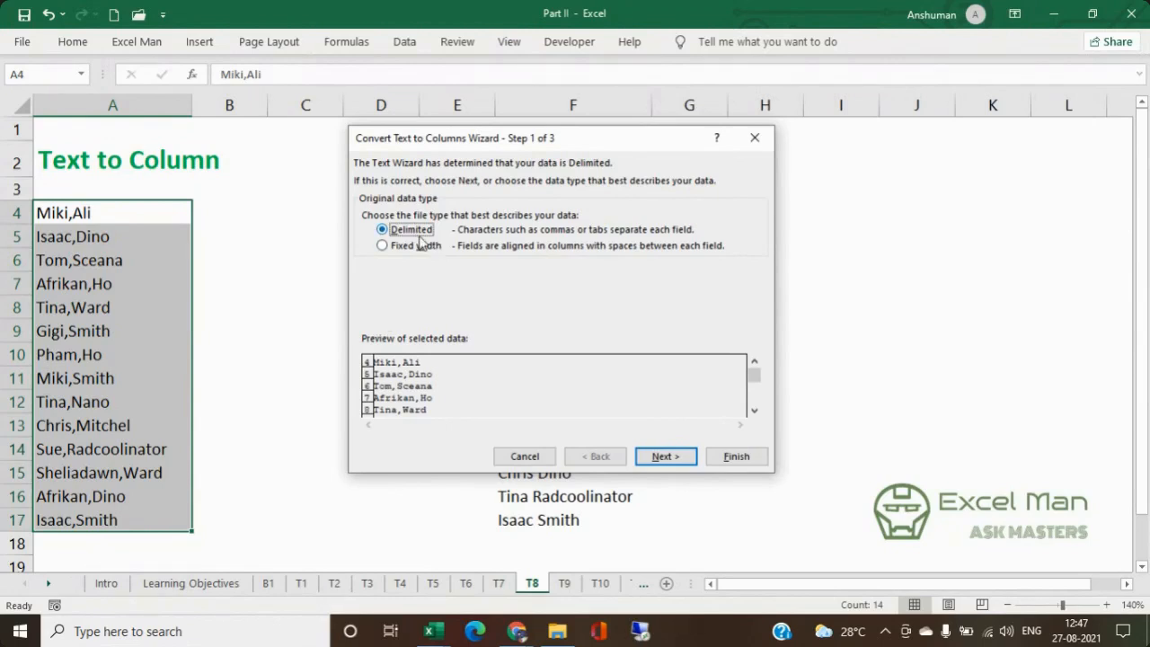
click(655, 460)
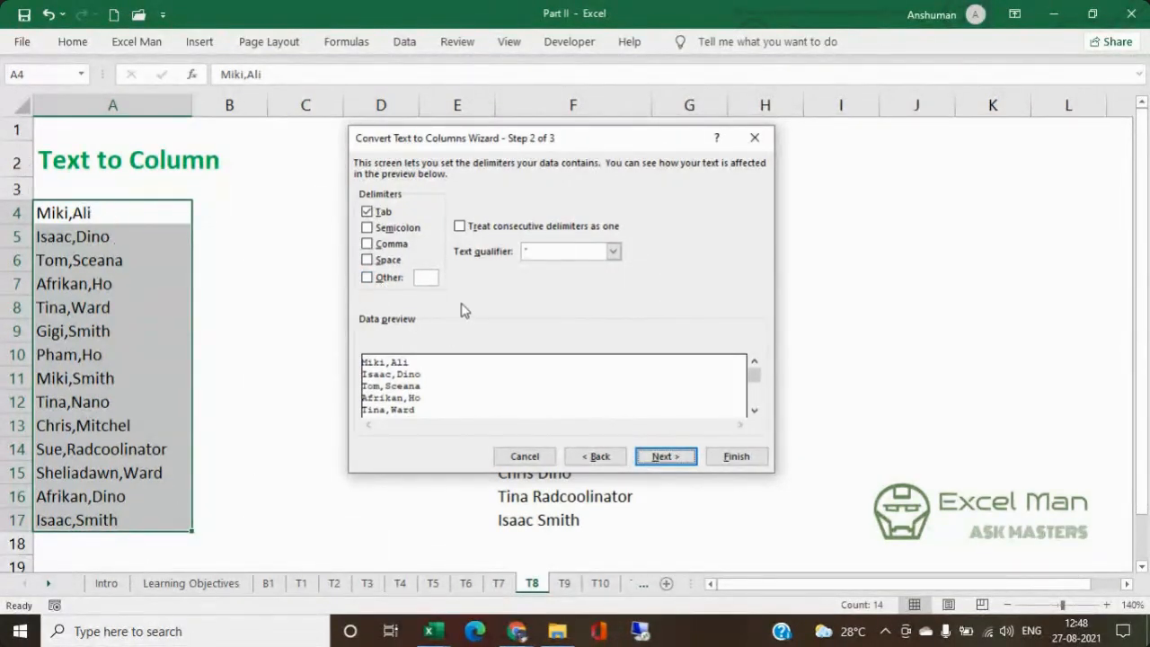
Step: Enable Comma as a delimiter alongside Tab and finish splitting the names into columns A and B
click(401, 248)
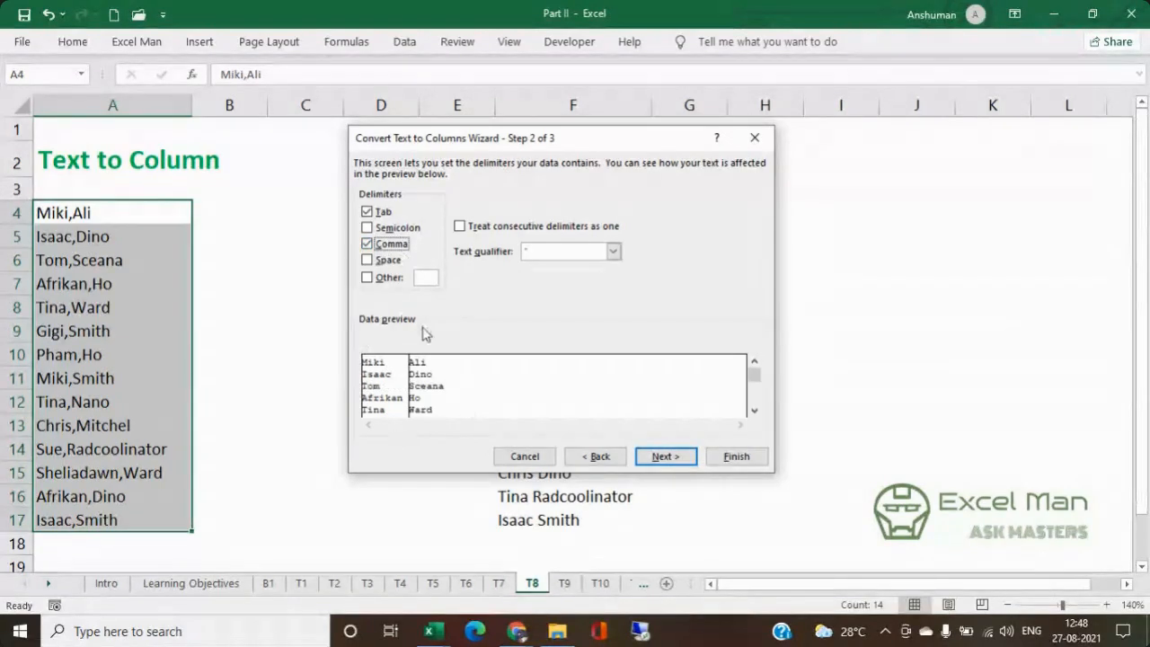
click(371, 249)
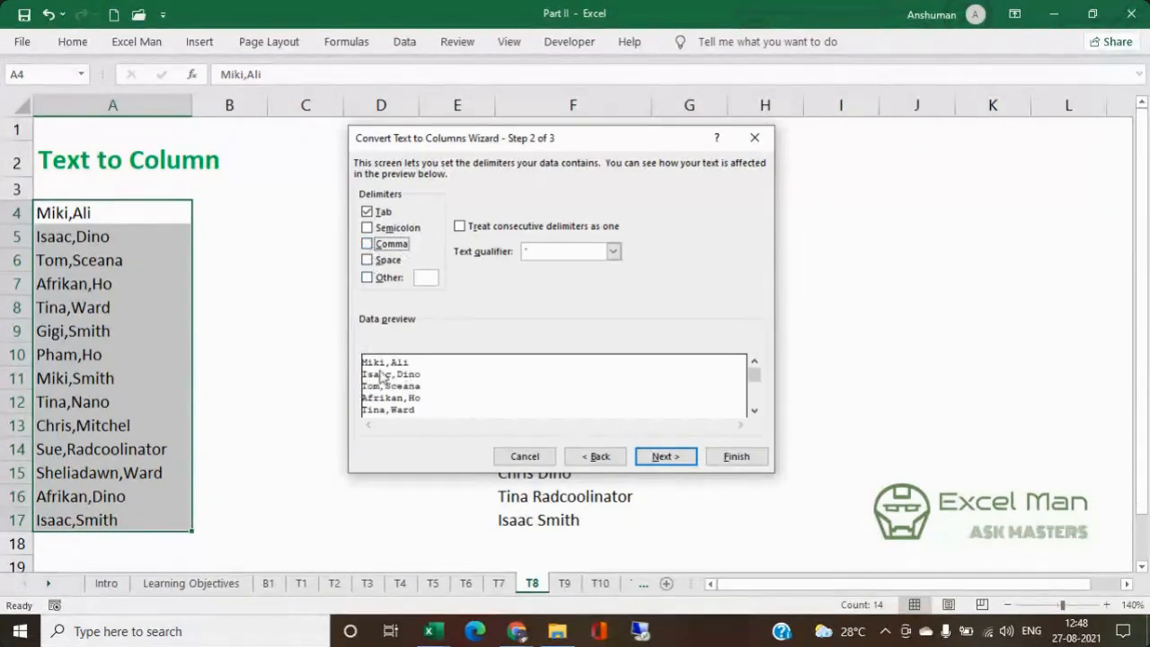
click(367, 245)
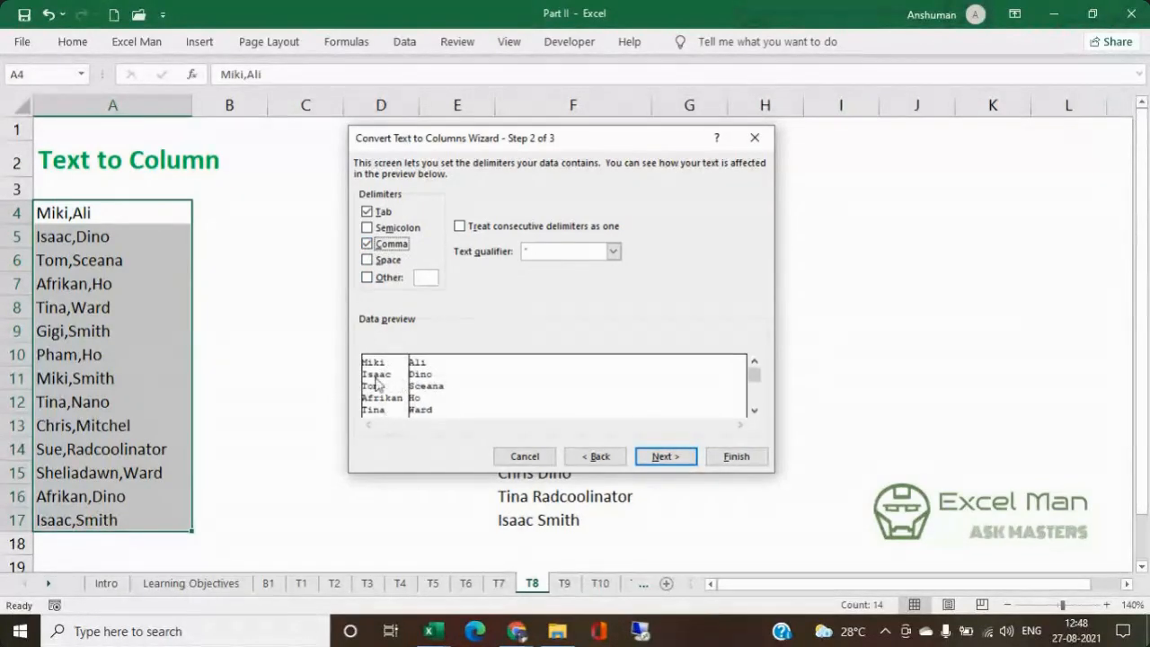
click(662, 457)
click(732, 458)
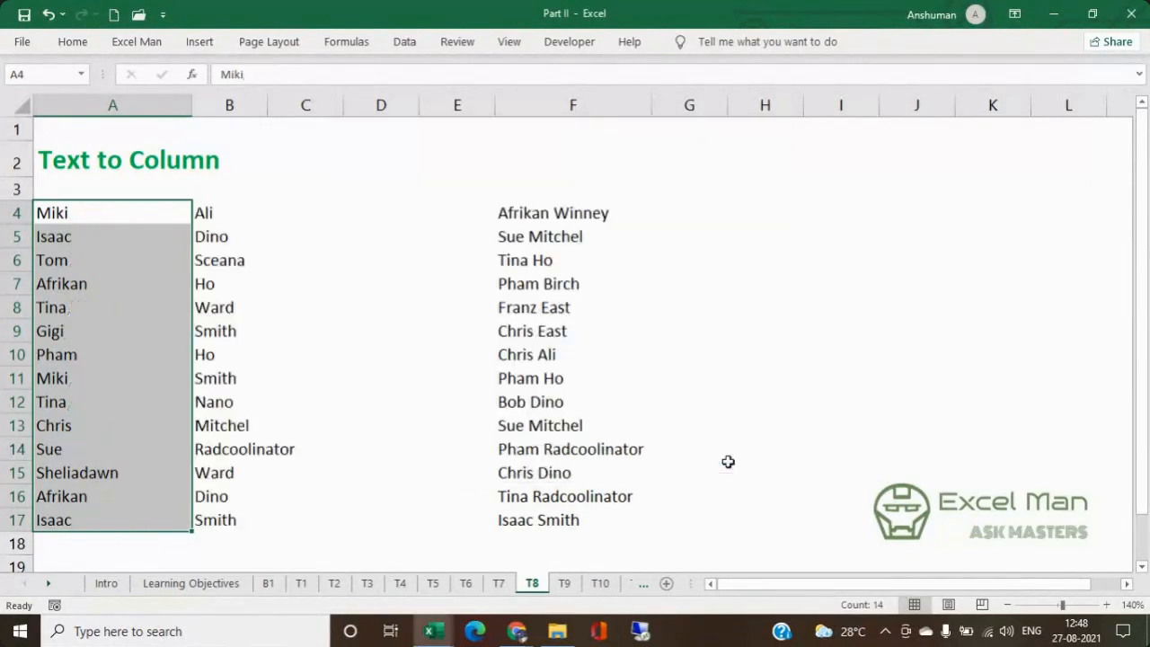
Step: Check the split last names in column B and autofit the column's width to its contents
drag(231, 211, 231, 513)
click(315, 455)
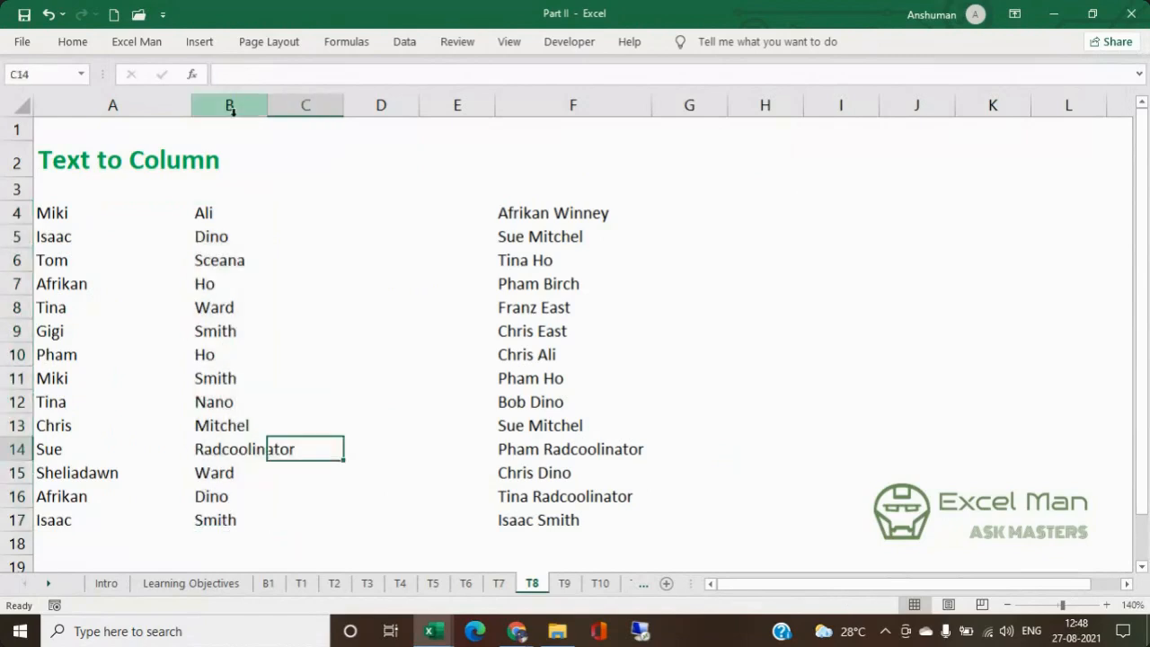
double_click(265, 114)
click(371, 182)
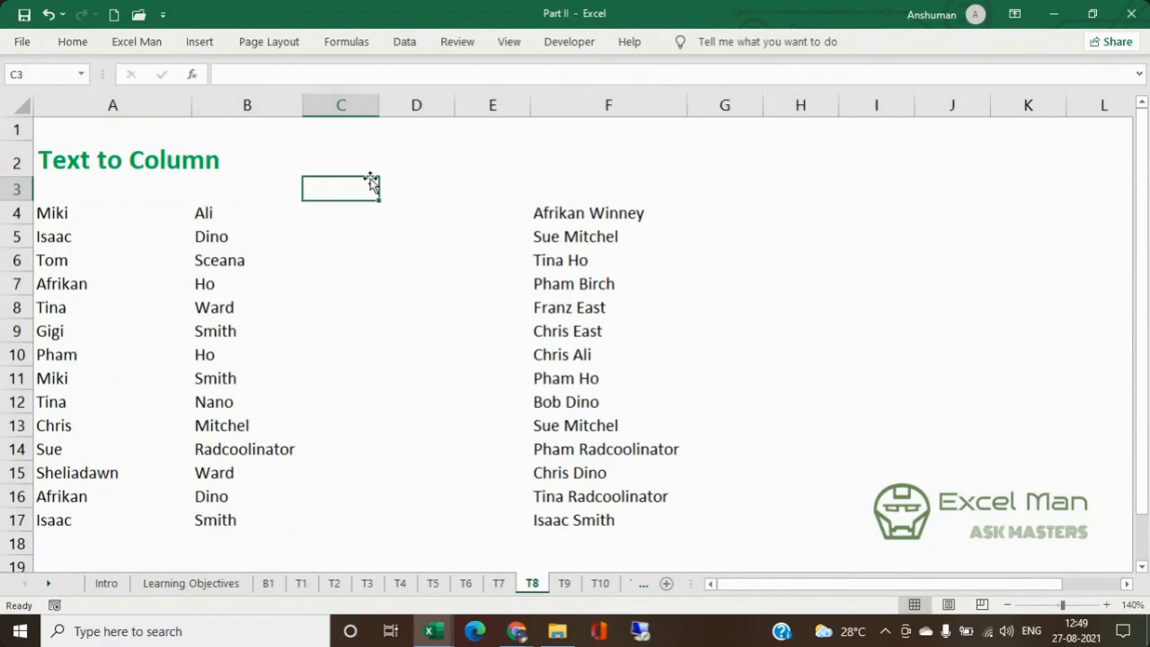
Step: Switch to the WebinarJam broadcast in Chrome, turn the webcam video back on, and return to the Excel workbook
click(516, 631)
click(386, 530)
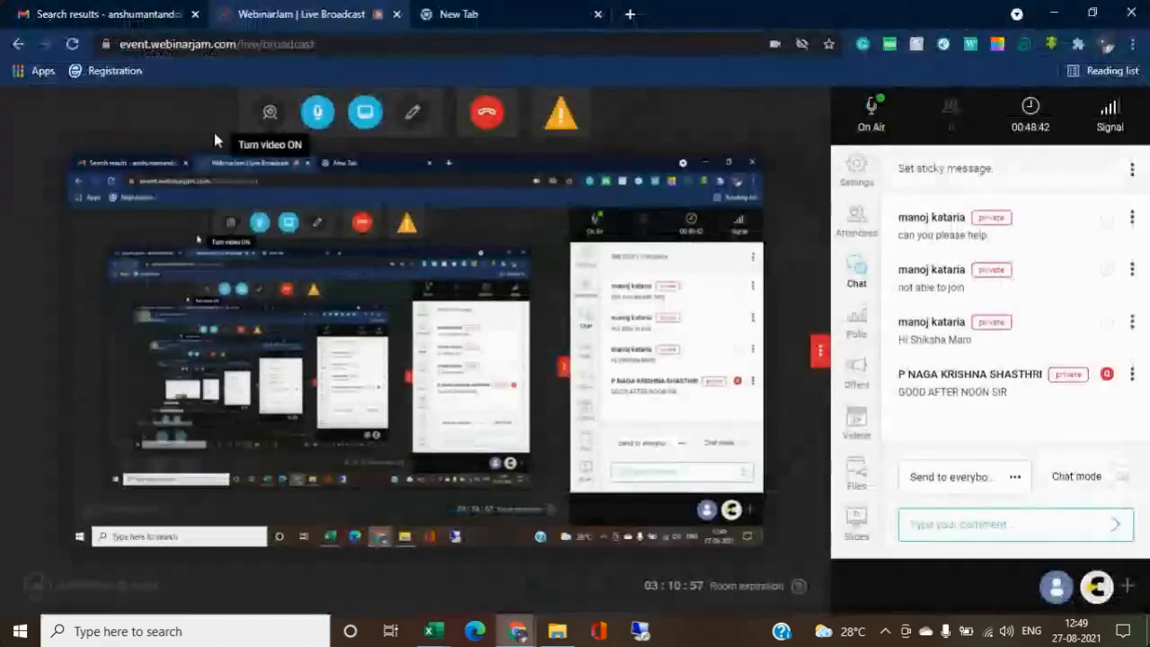
key(alt+Tab)
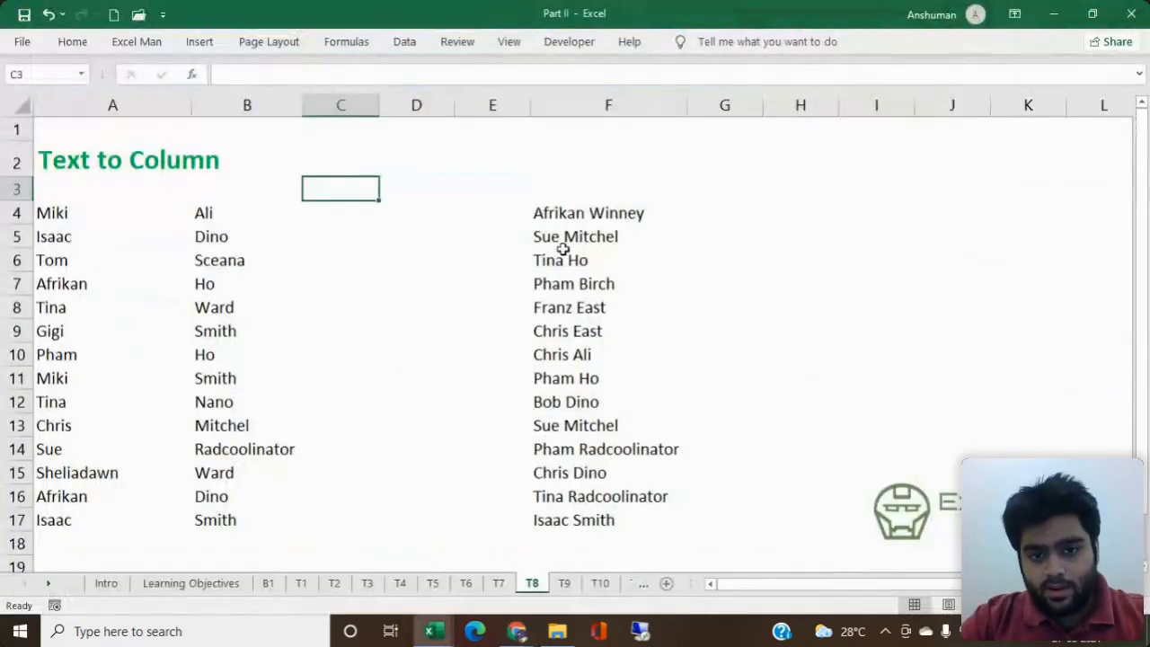
Step: Start Text to Columns on the space-separated names in F4:F17, using the Delimited data type
click(551, 218)
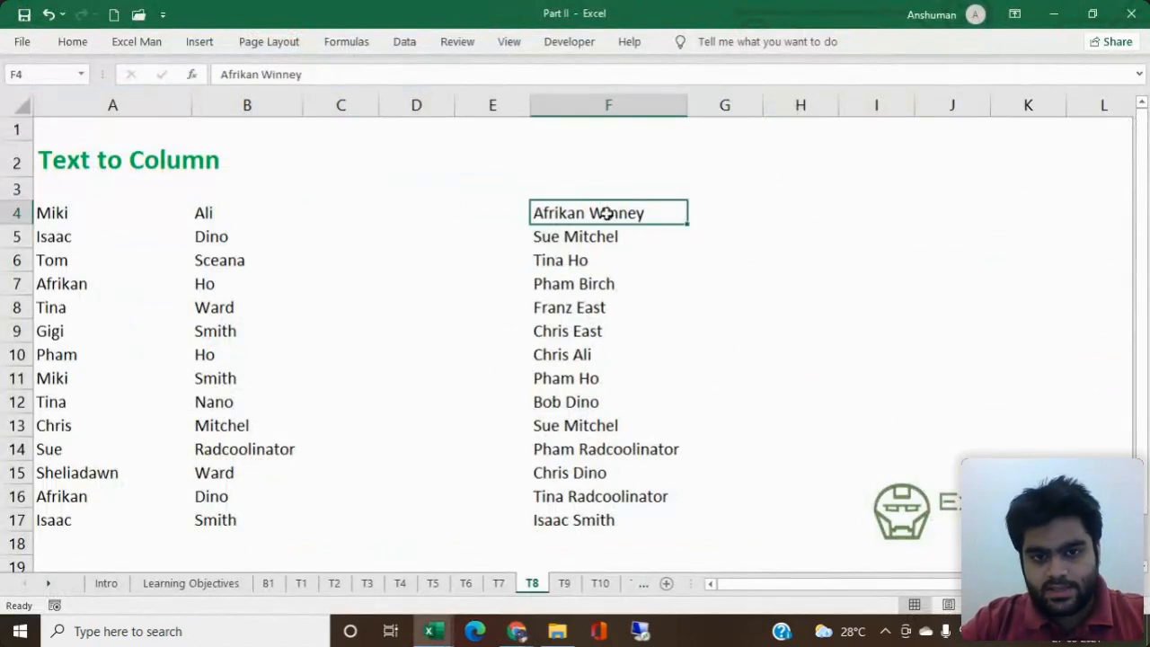
key(ctrl+shift+Down)
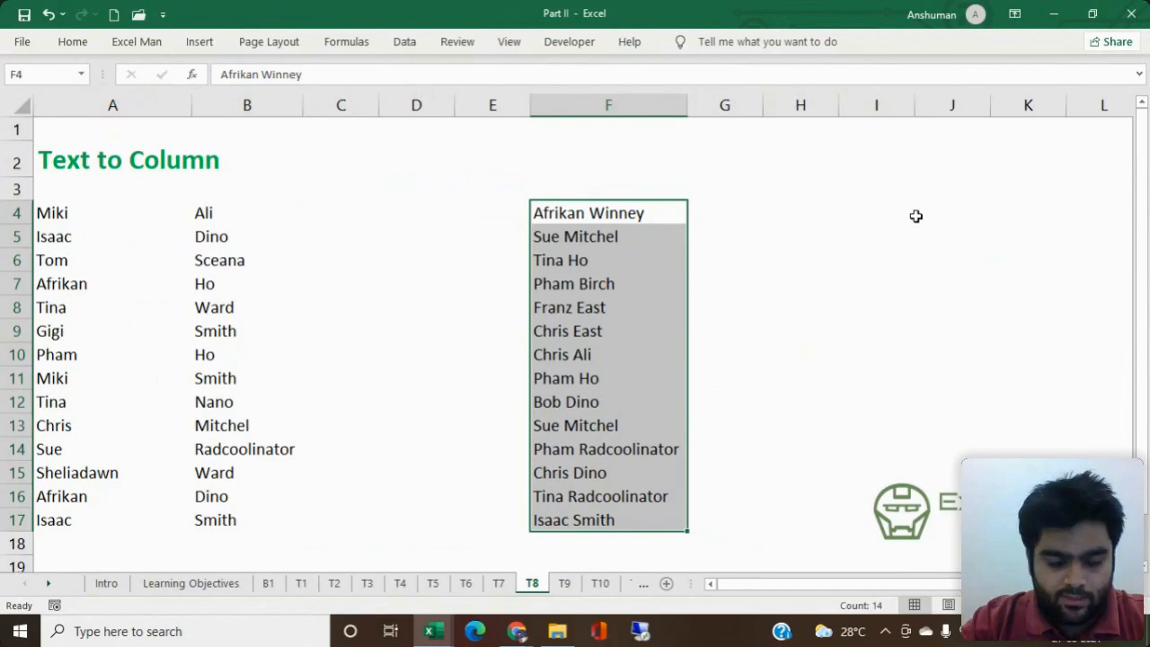
key(alt)
key(a)
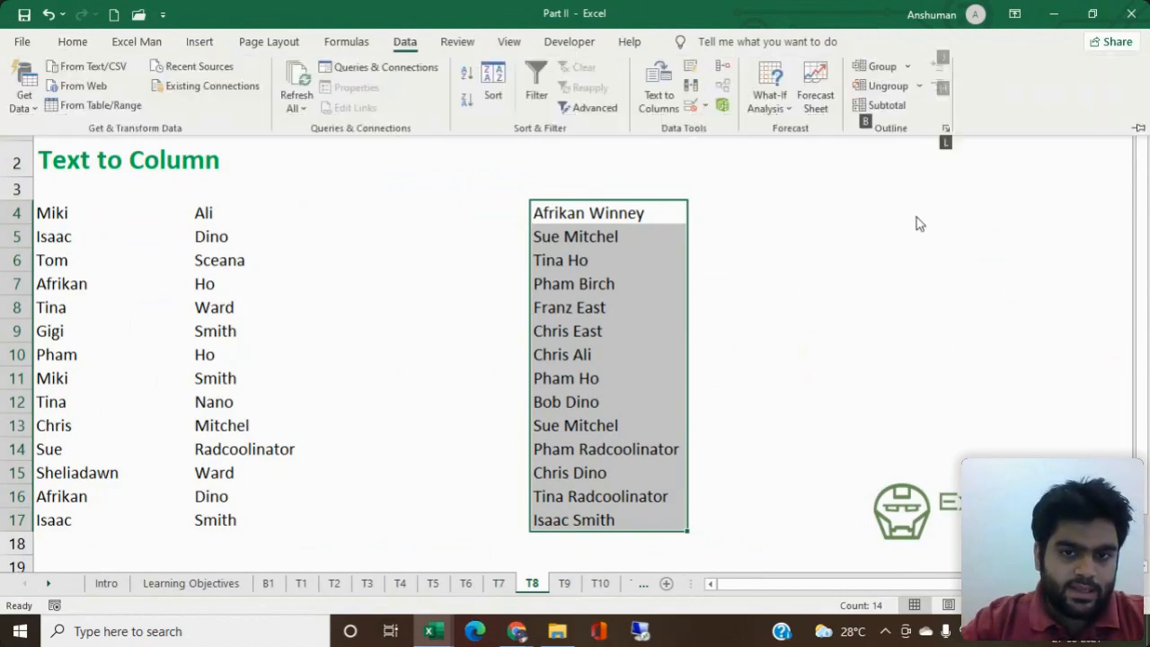
key(e)
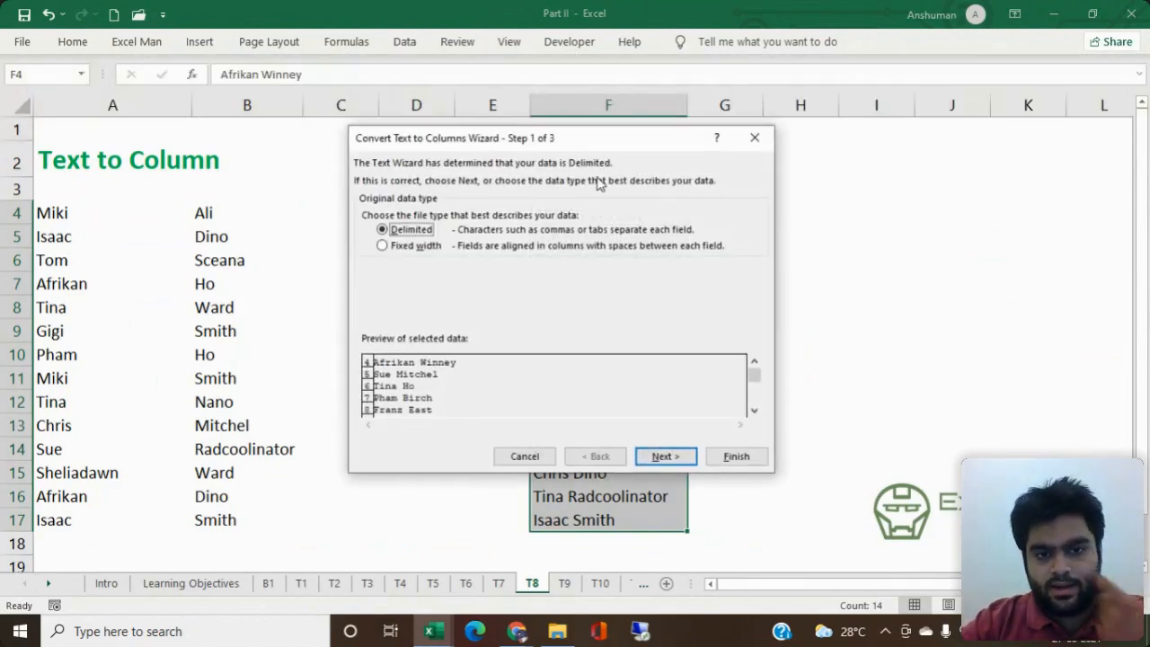
click(665, 456)
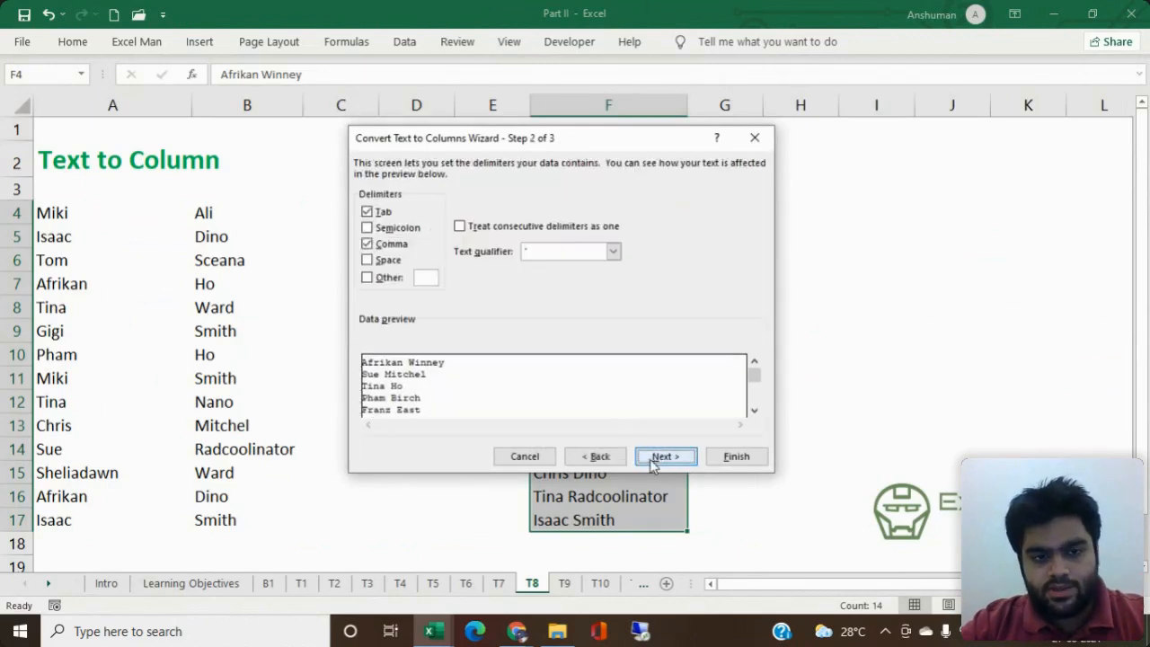
Step: Split the names in F4:F17 at spaces, using Tab and Space delimiters without Comma and the General format
click(369, 245)
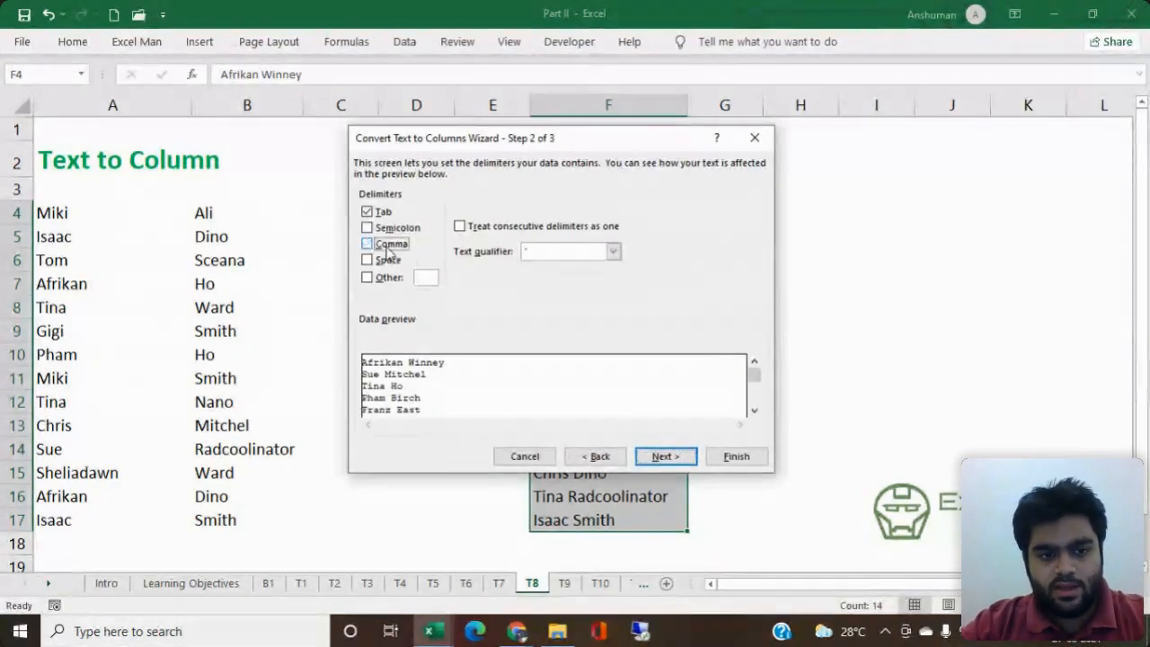
click(368, 261)
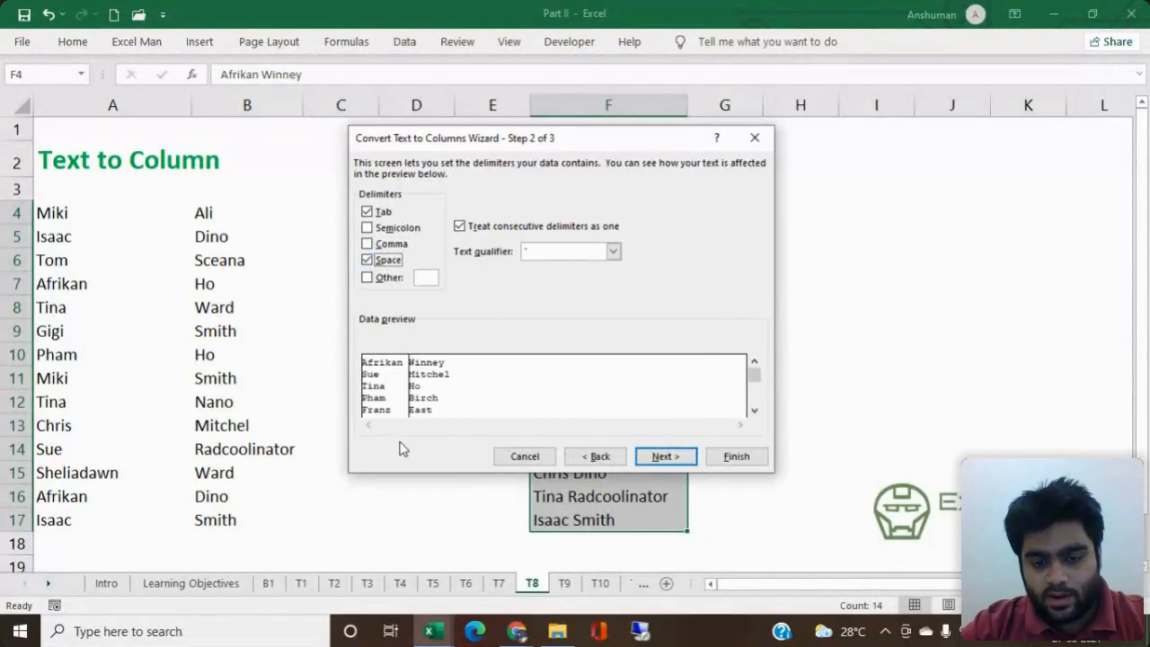
click(676, 457)
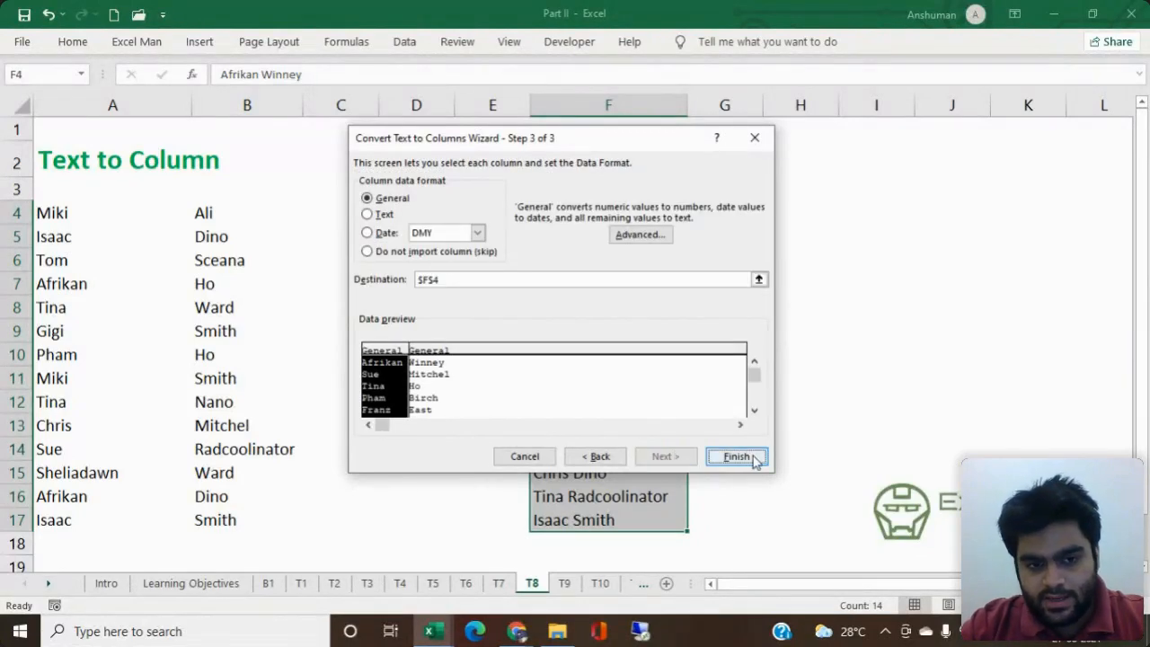
click(755, 460)
click(740, 233)
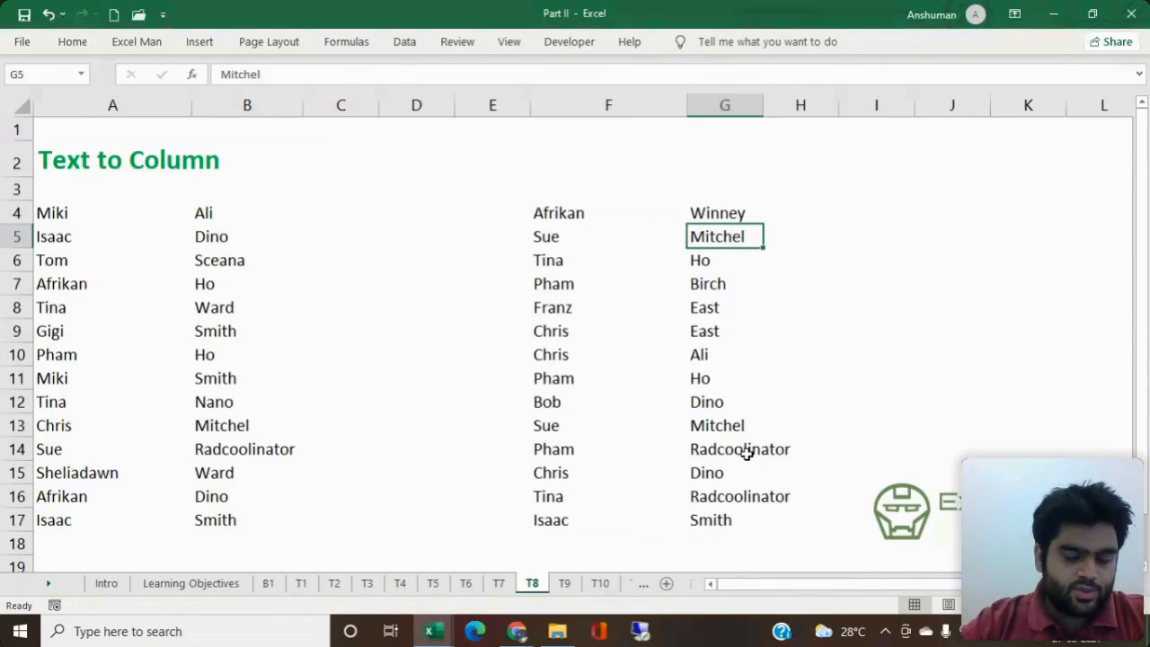
Step: Undo the space-delimited split of the column F names and save the workbook
key(ctrl+z)
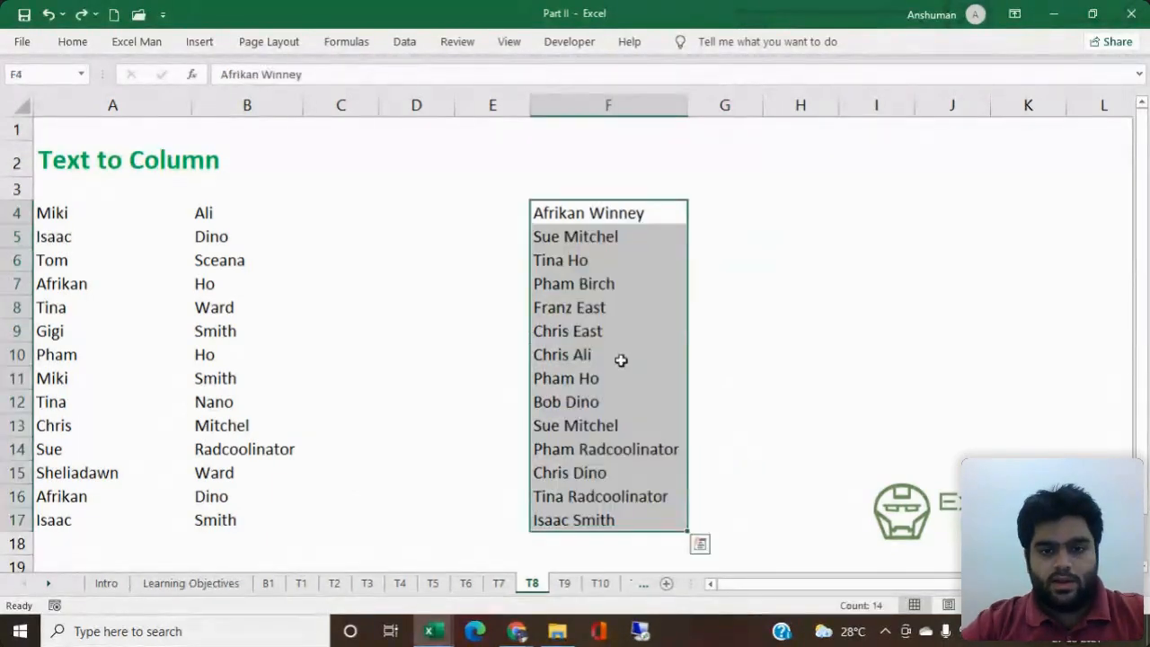
click(444, 276)
key(ctrl+s)
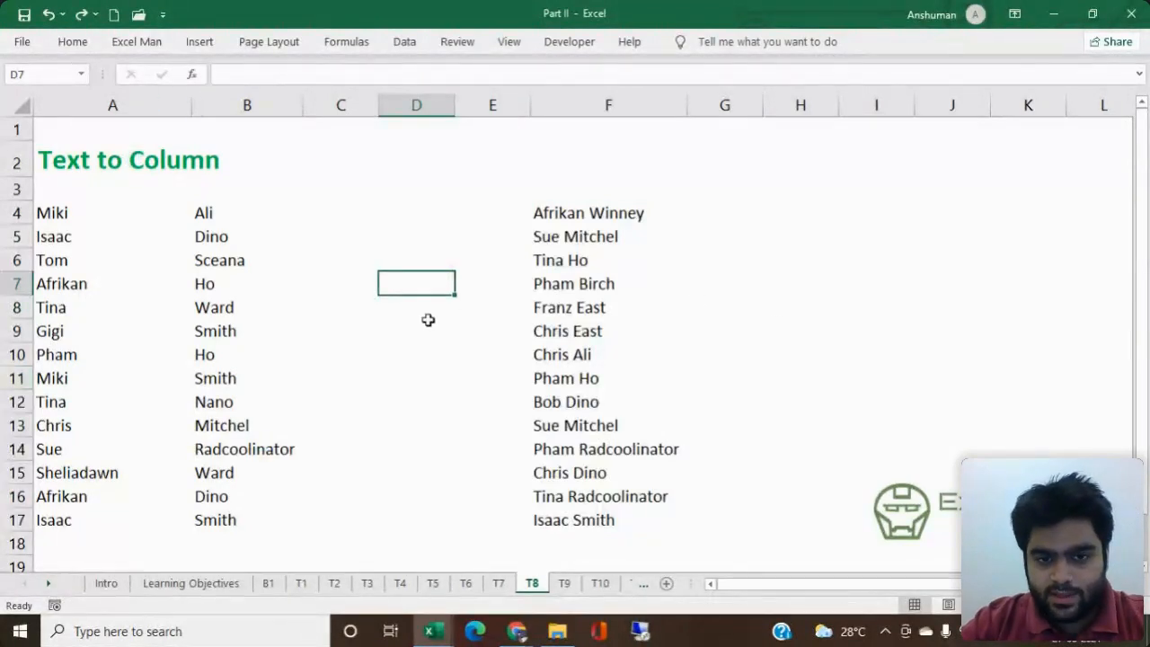
Step: Check the T9 topic on pasting extra items to a separate column in Learning Objectives, and return to sheet T9
click(564, 584)
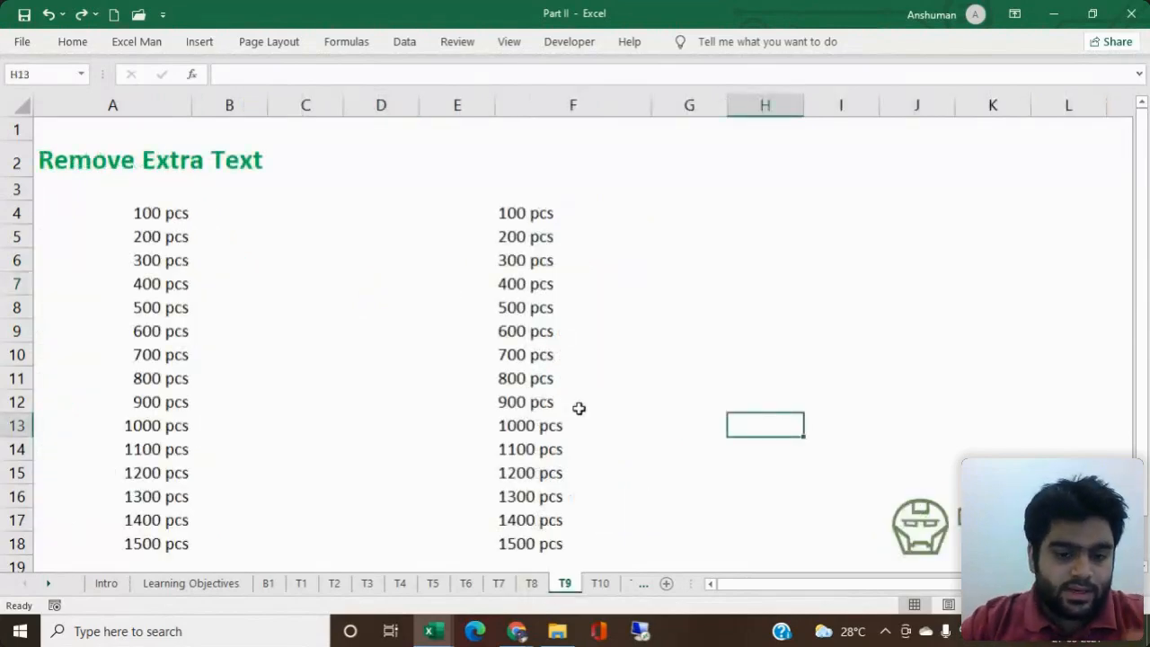
click(187, 582)
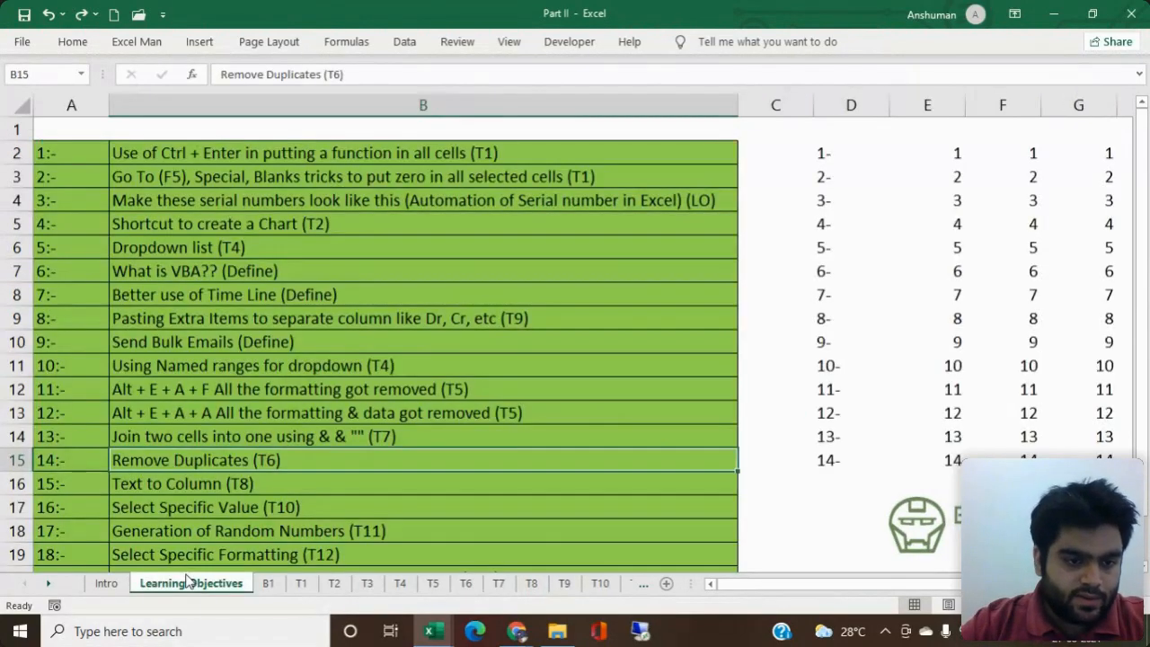
click(288, 205)
click(268, 316)
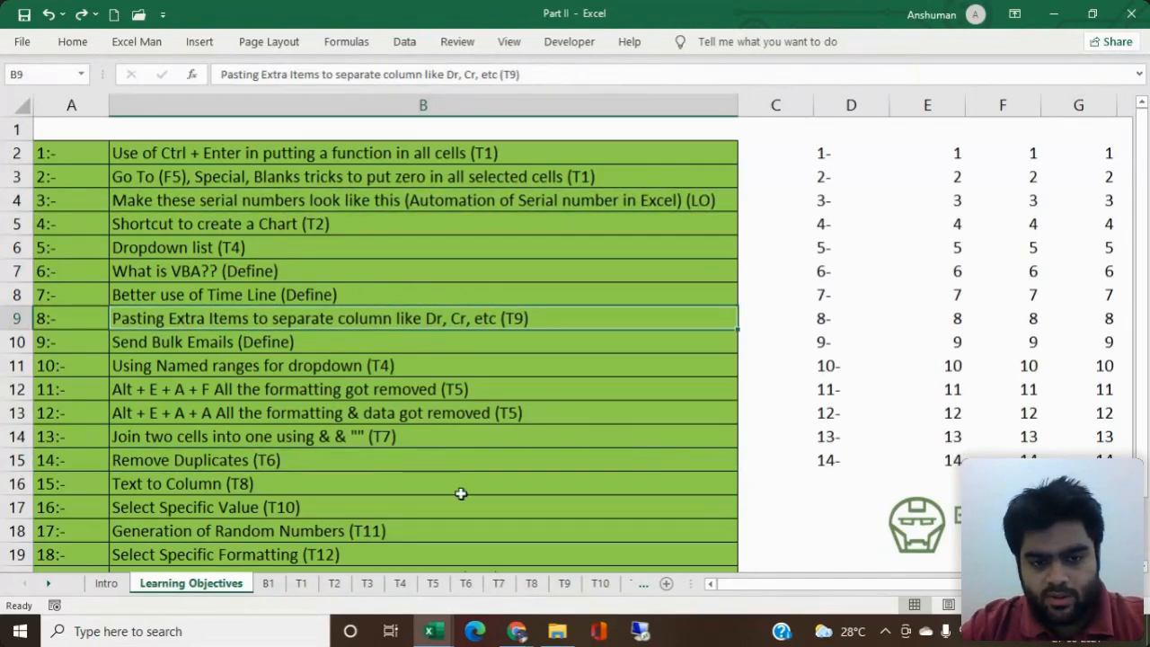
click(532, 584)
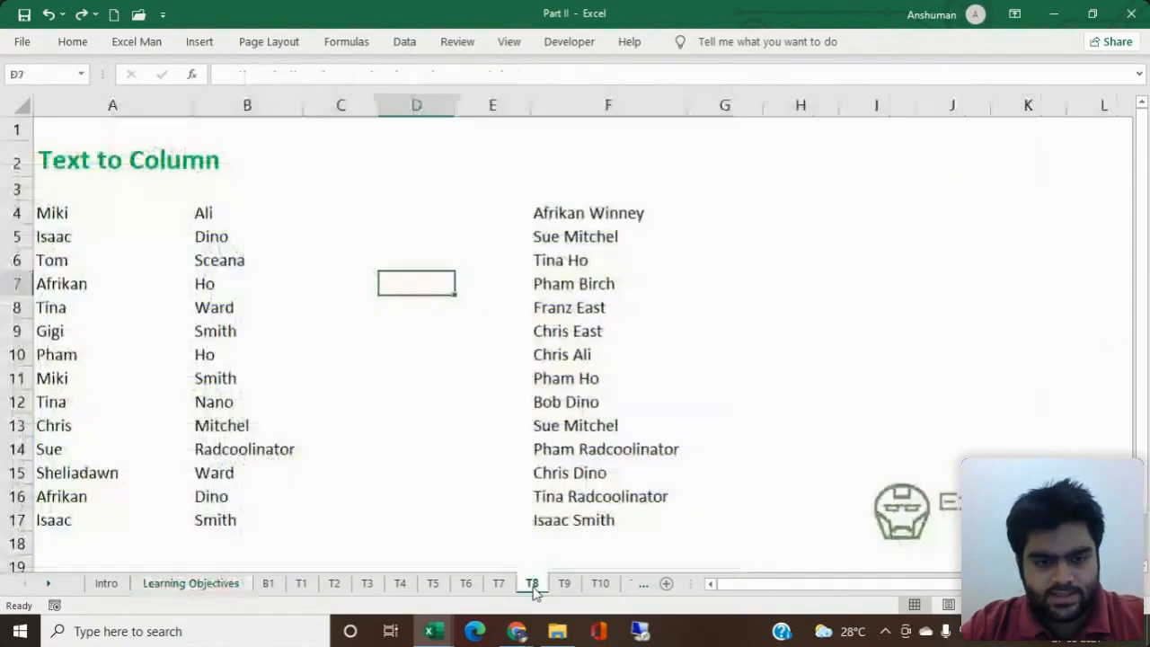
click(559, 591)
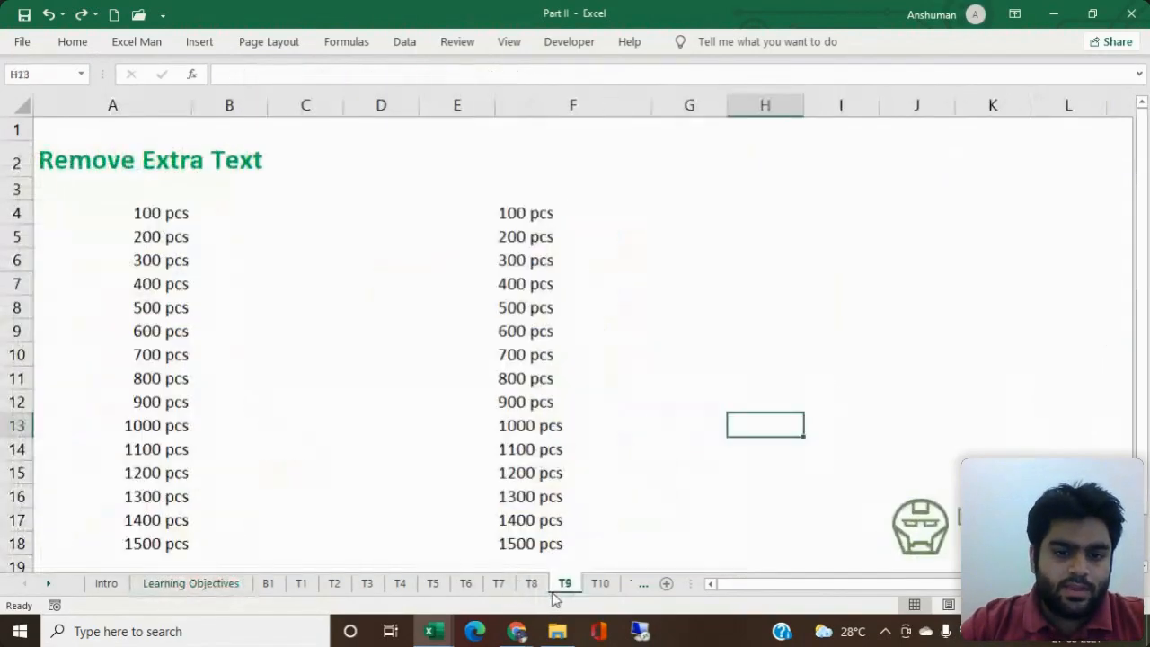
Step: Replace all occurrences of "pcs" in F4:F18 with nothing
click(599, 218)
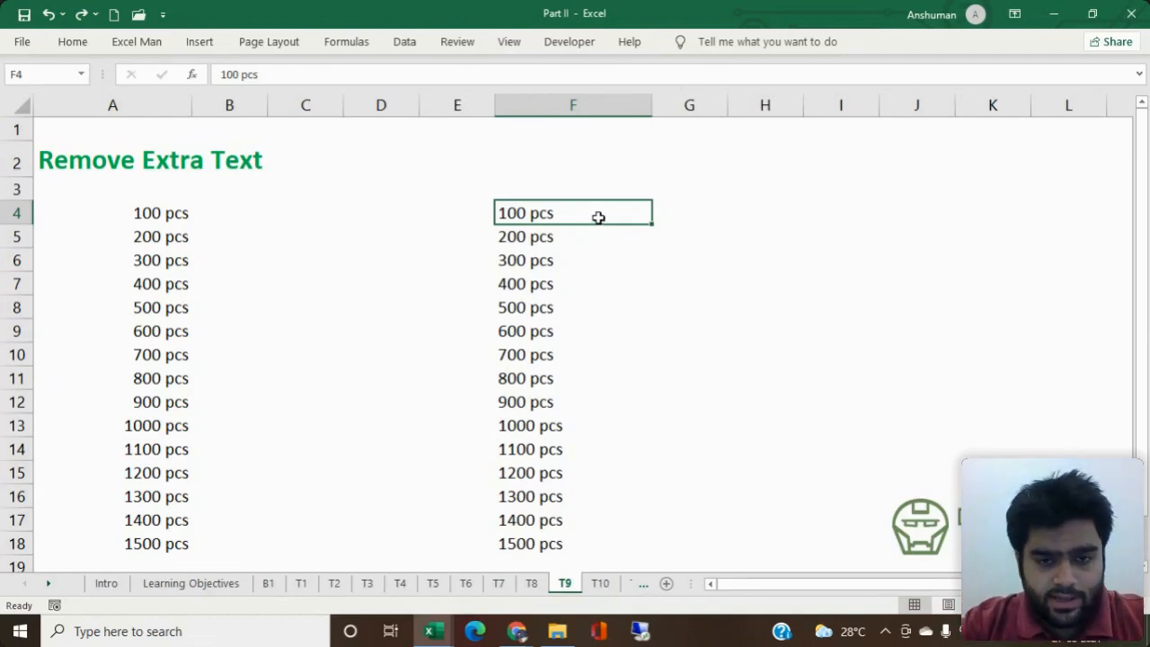
double_click(597, 216)
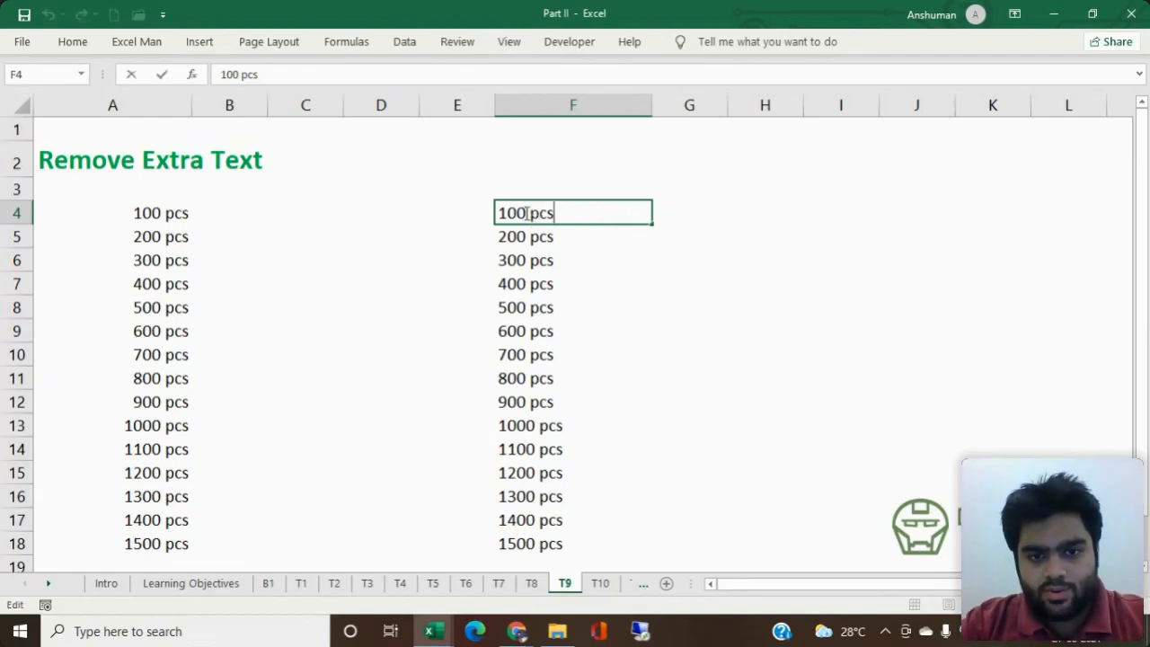
drag(527, 215, 583, 542)
key(Escape)
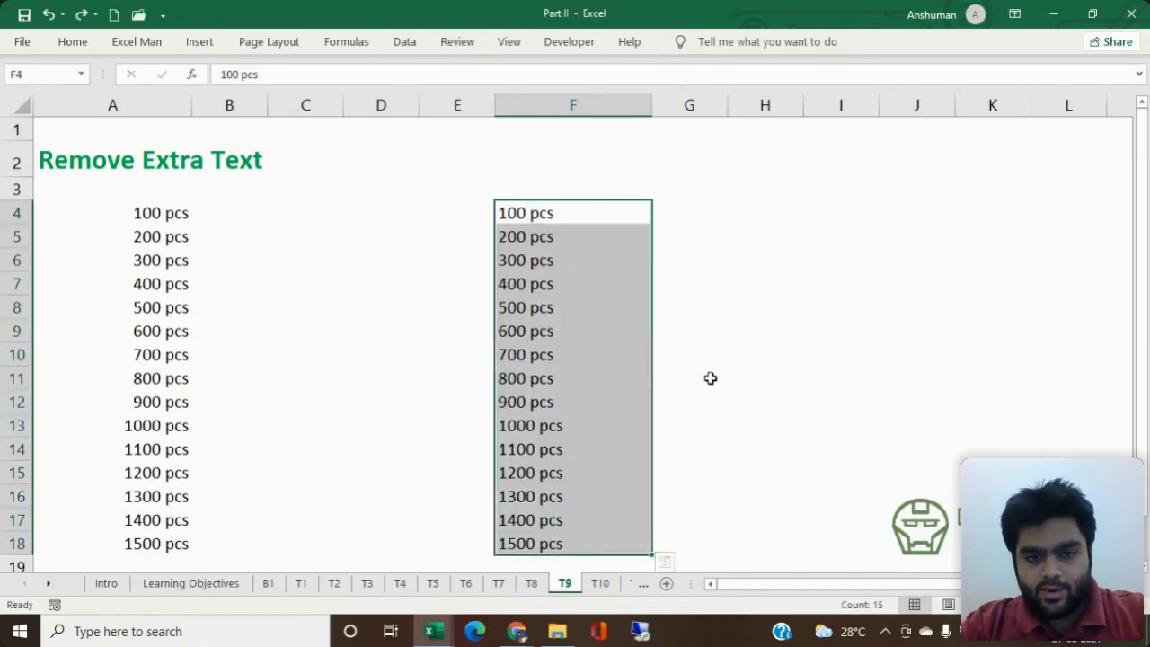
key(ctrl+f)
click(448, 268)
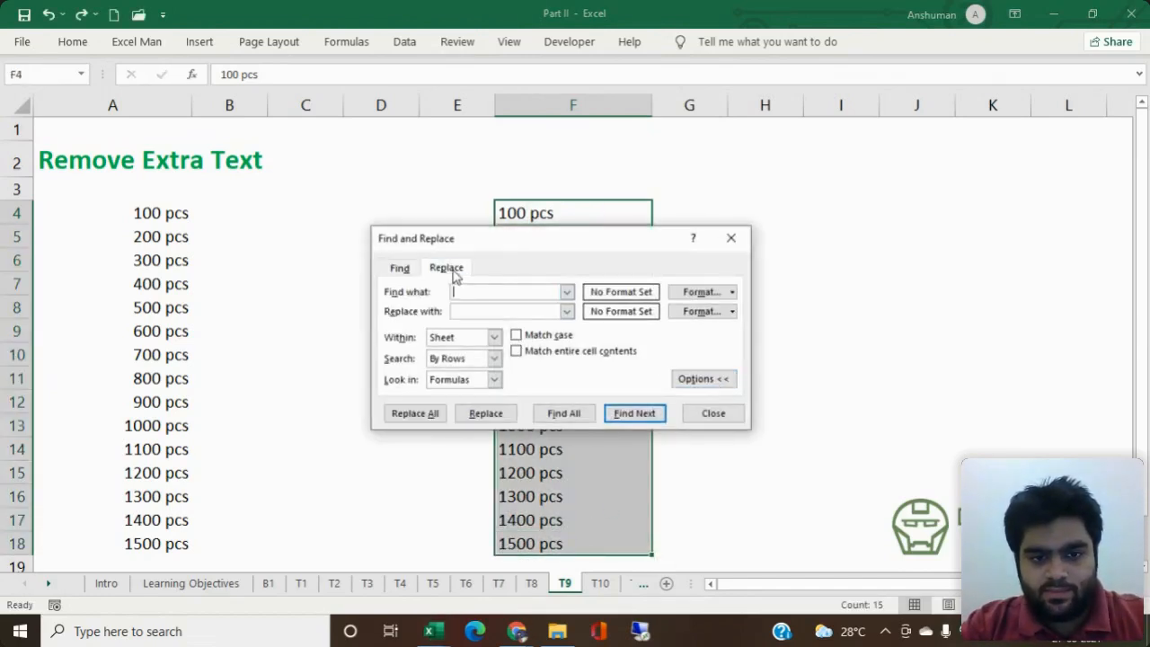
text(pcs)
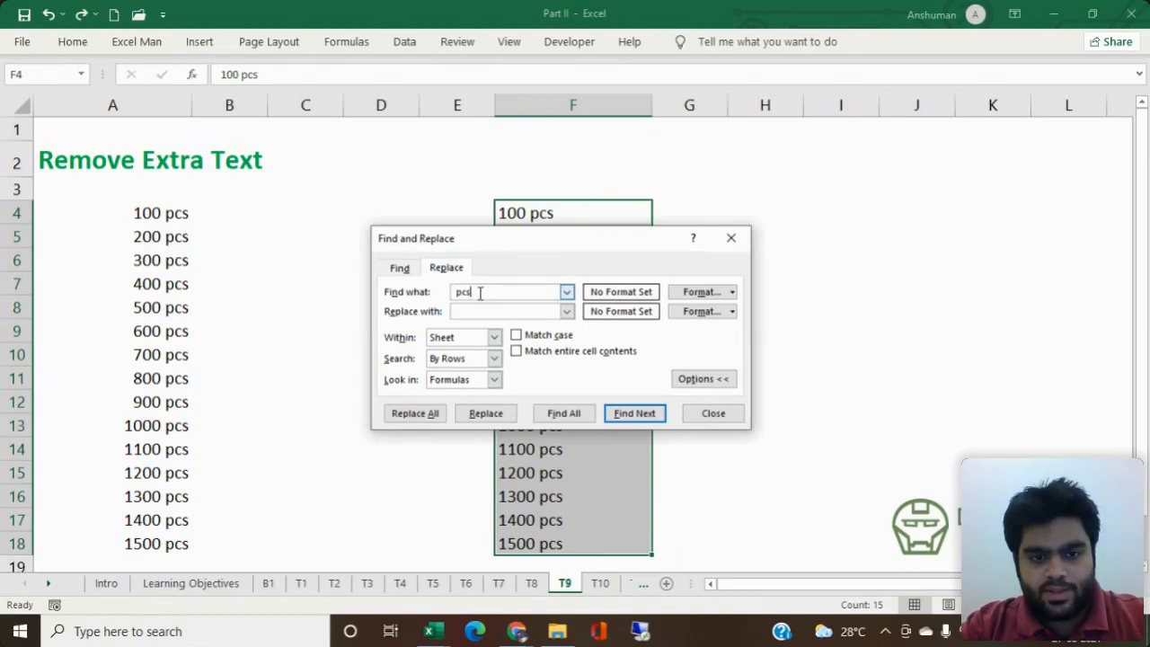
click(480, 310)
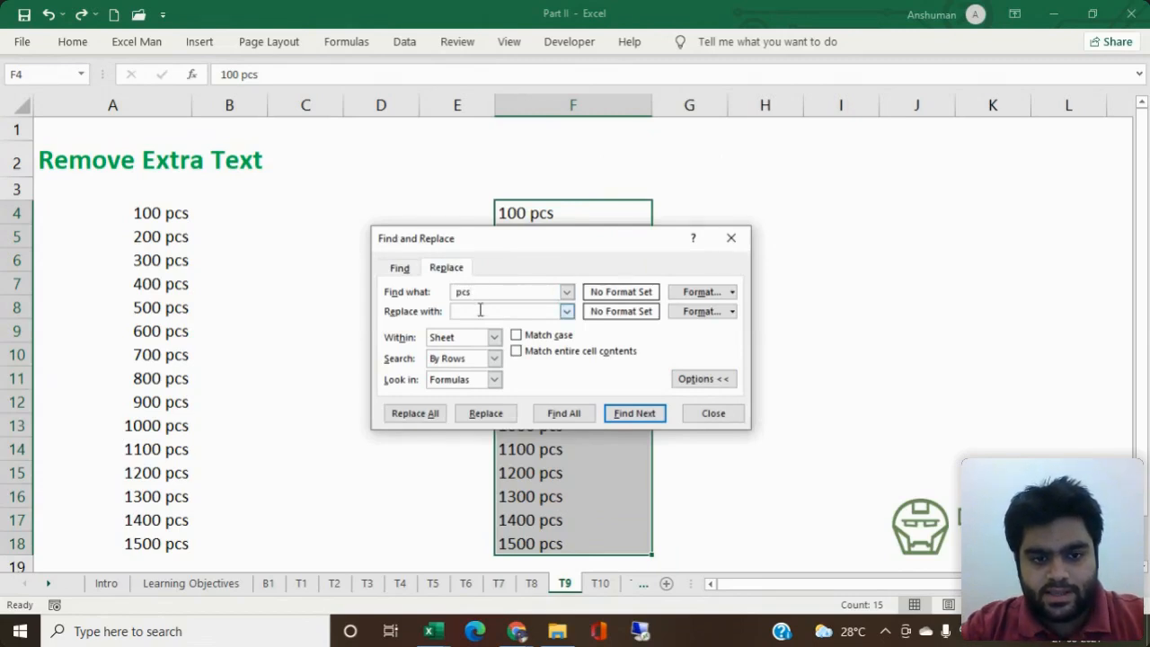
click(417, 414)
click(569, 364)
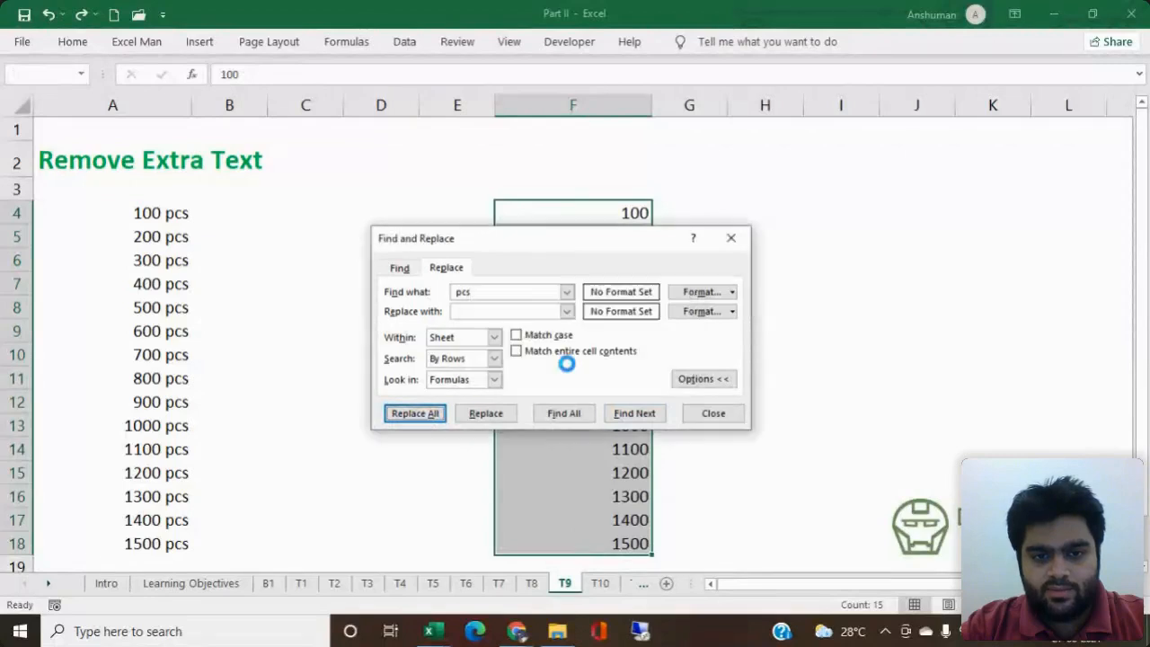
Step: Uncover the cleaned values in column F, close Find and Replace, and undo the replacement
drag(506, 249, 935, 147)
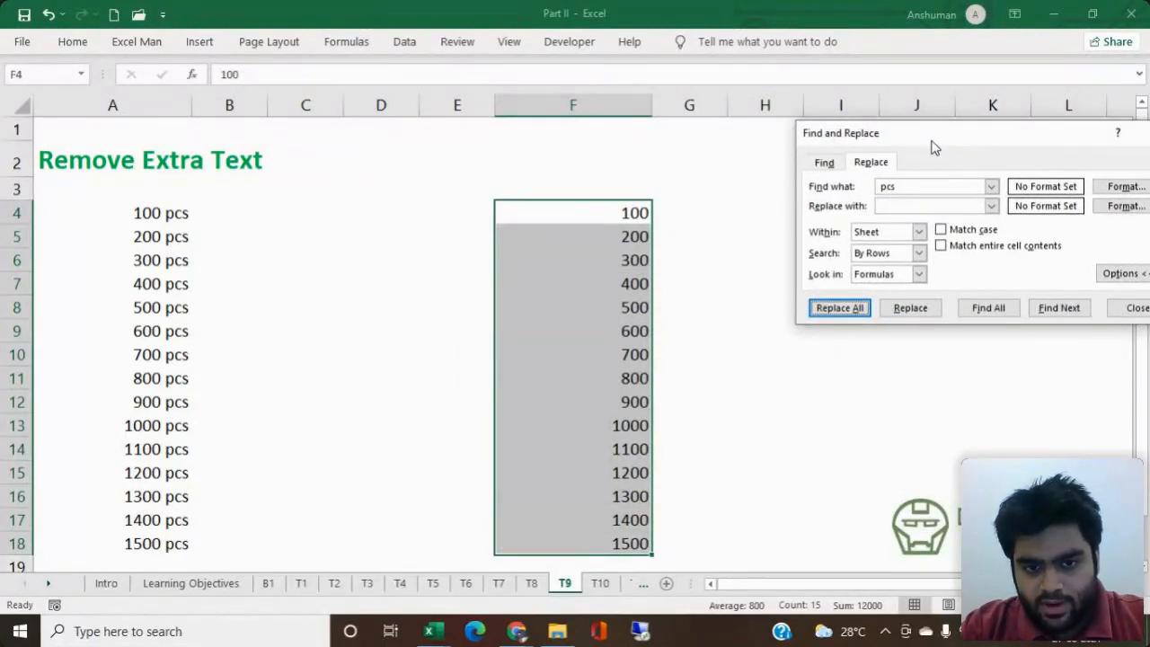
drag(1044, 151, 912, 142)
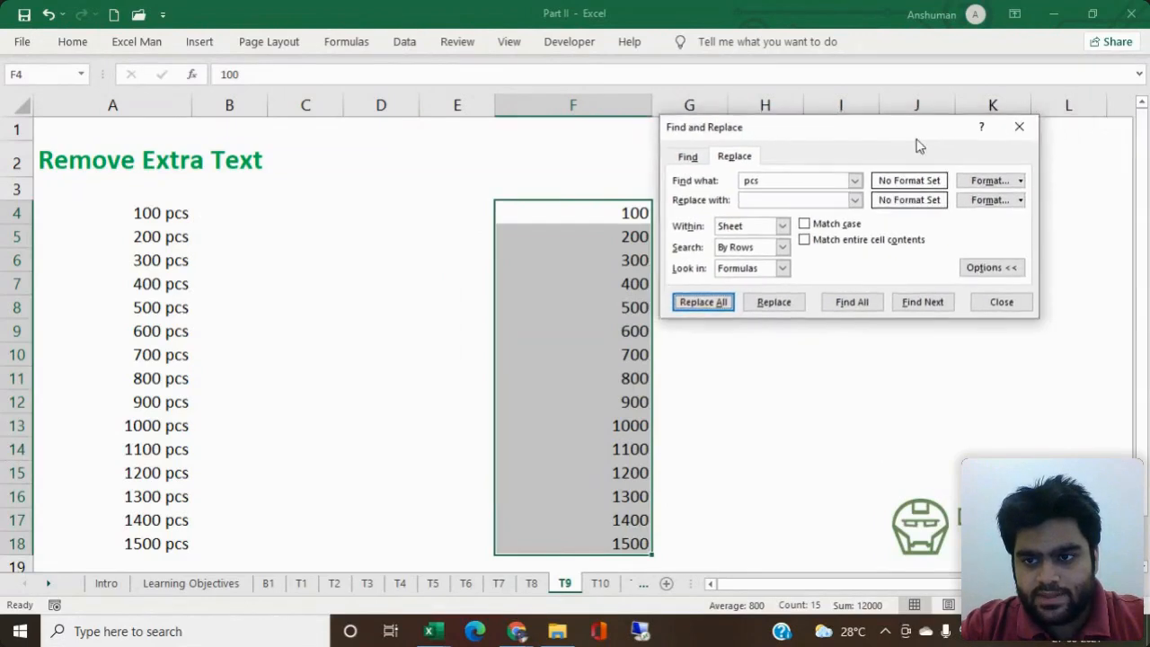
click(1019, 123)
key(ctrl+z)
click(793, 265)
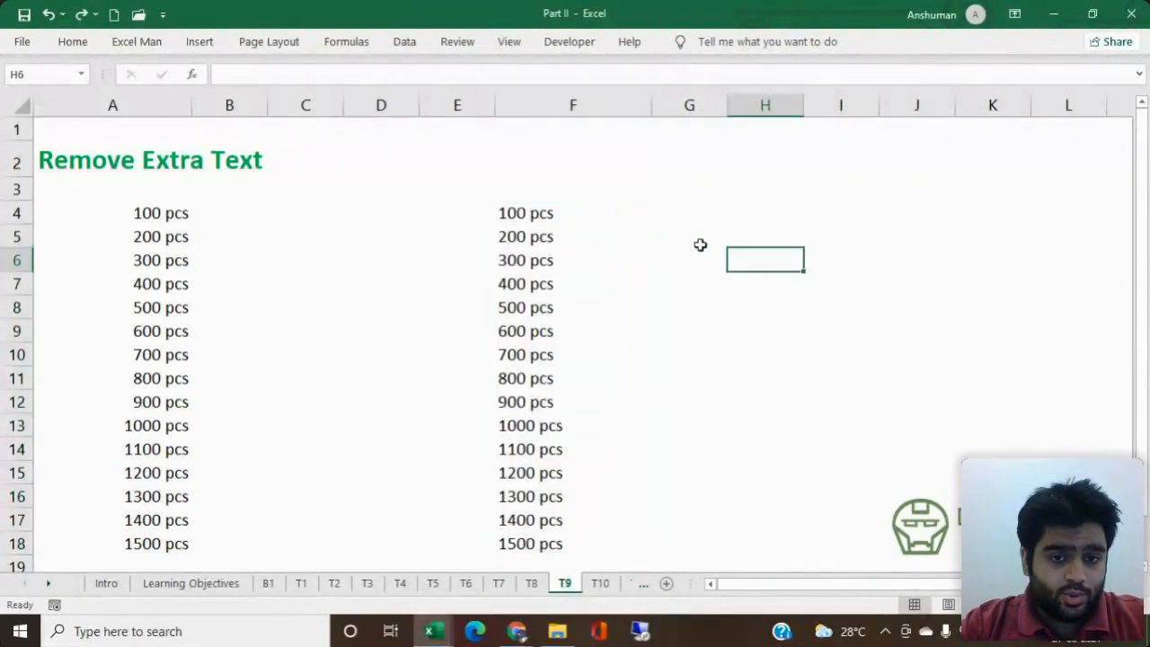
Step: Start Text to Columns on F4:F18 and try the Fixed width data type, going back to the data type choice
click(549, 211)
key(ctrl+shift+Down)
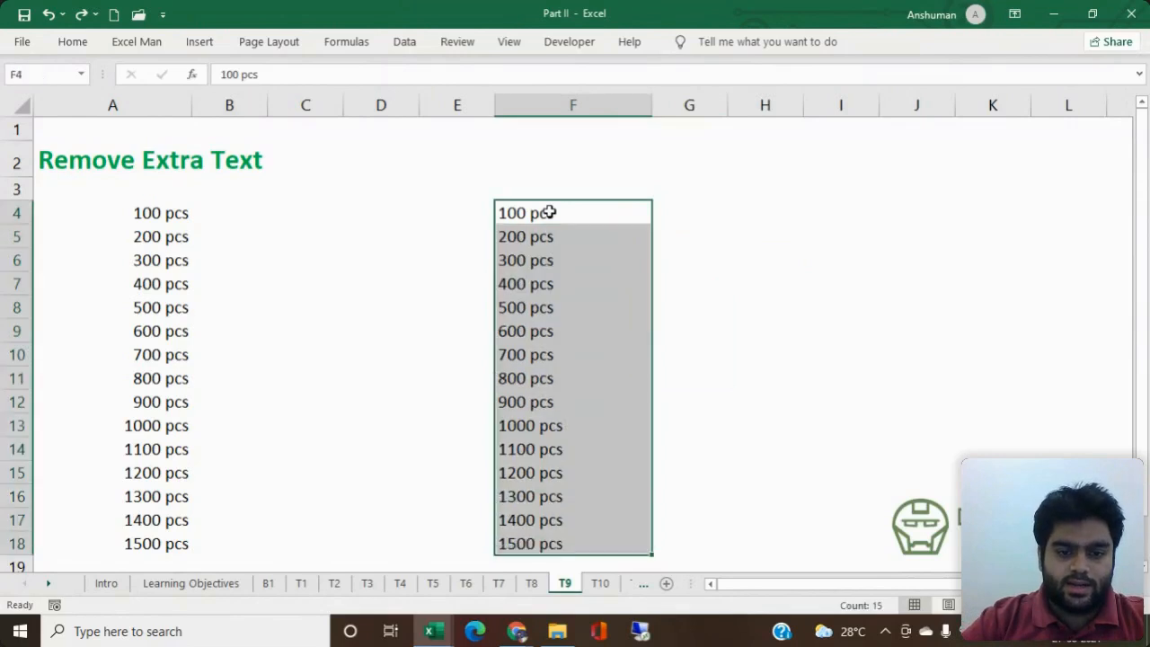
key(alt+a)
key(e)
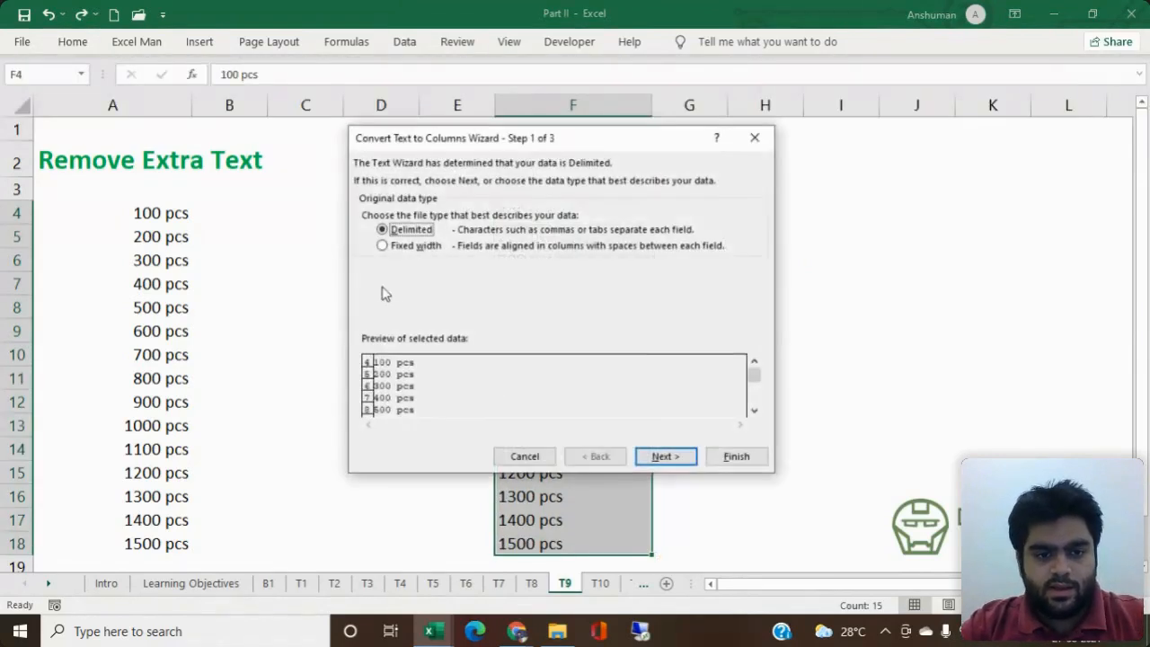
click(395, 248)
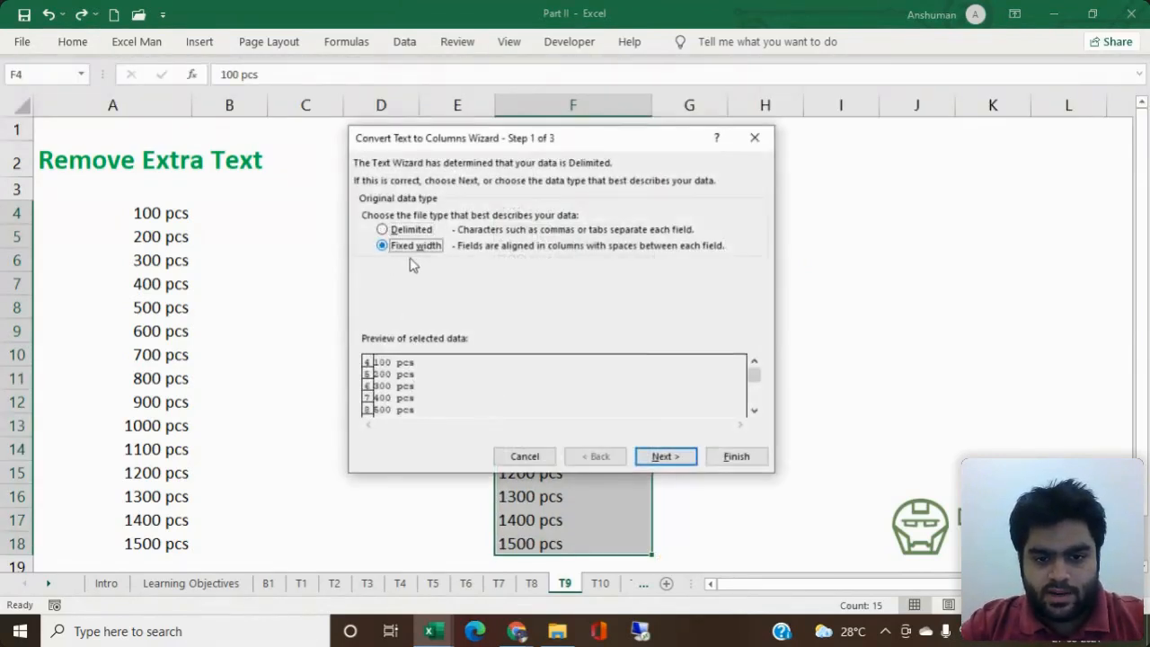
click(657, 457)
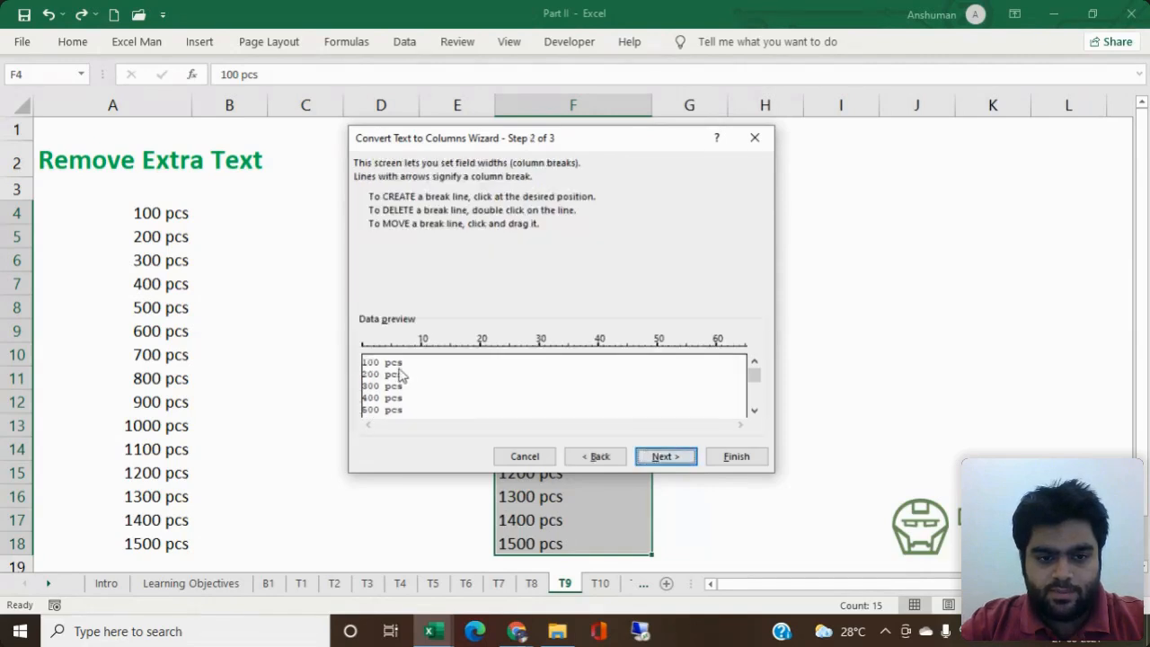
click(596, 457)
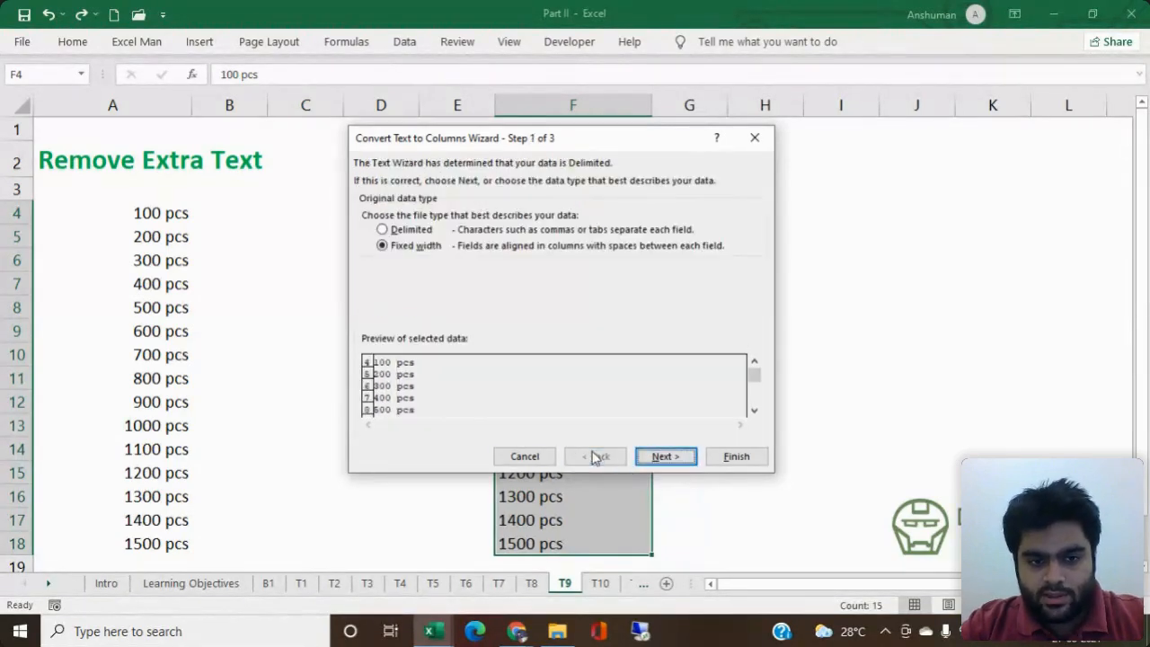
Step: Split F4:F18 into numbers and units using the Delimited data type with Tab and Space delimiters
click(423, 229)
click(661, 455)
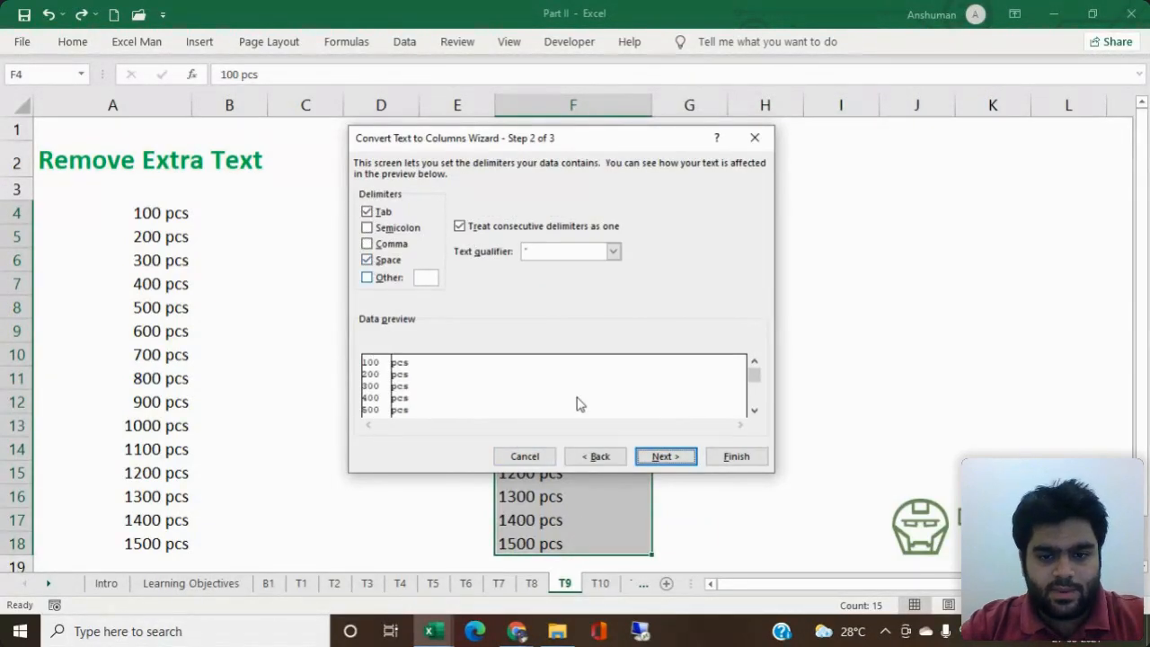
click(666, 457)
click(738, 458)
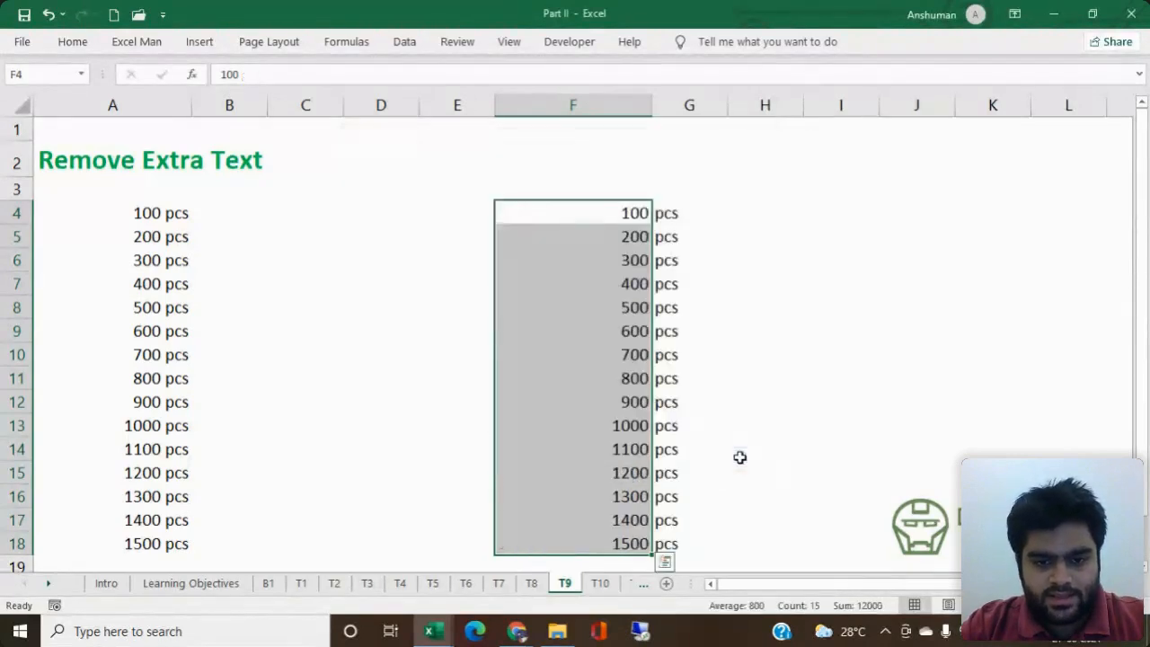
Step: Select the separated units in G4:G18 for review and undo the Text to Columns split
drag(657, 210, 658, 543)
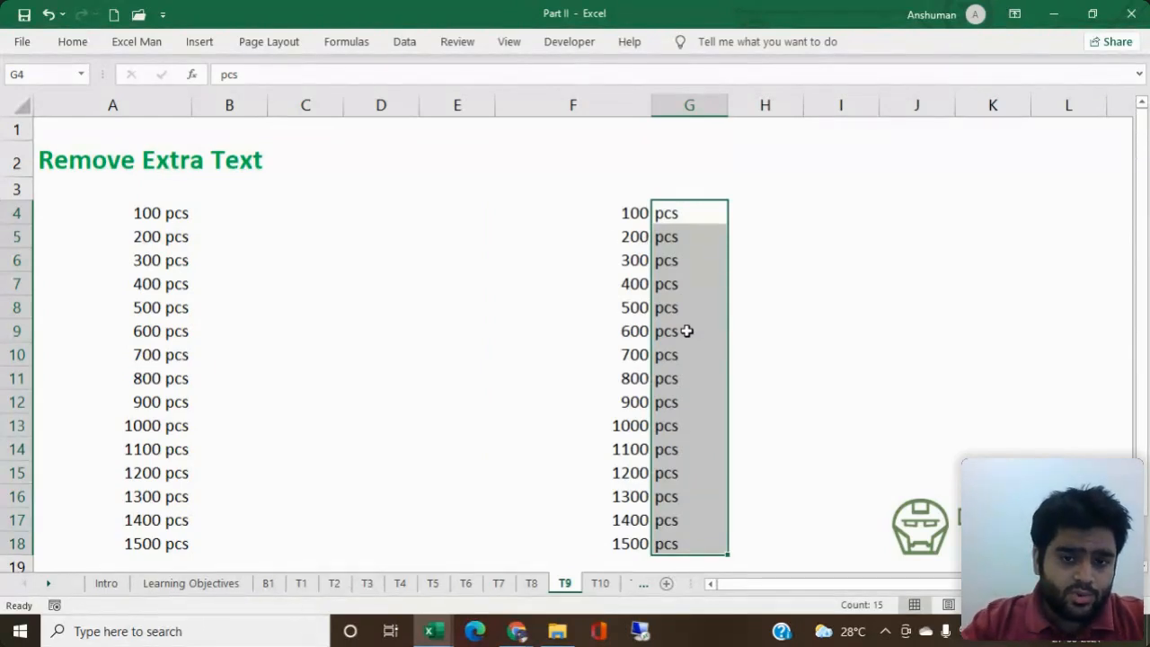
key(ctrl+z)
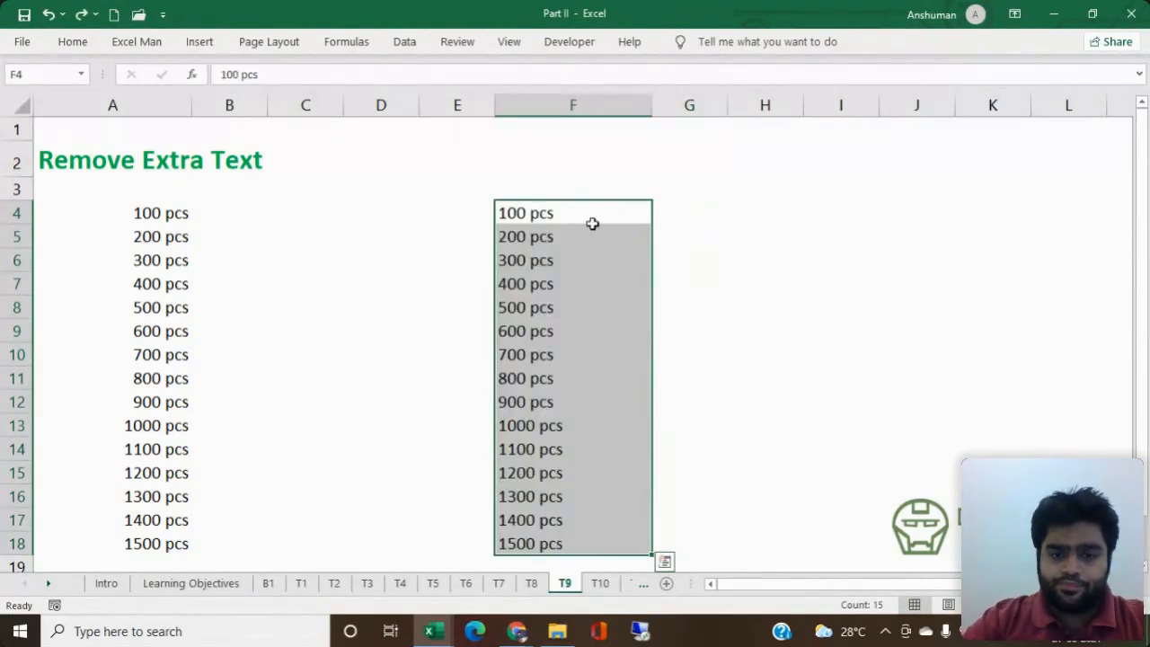
click(683, 213)
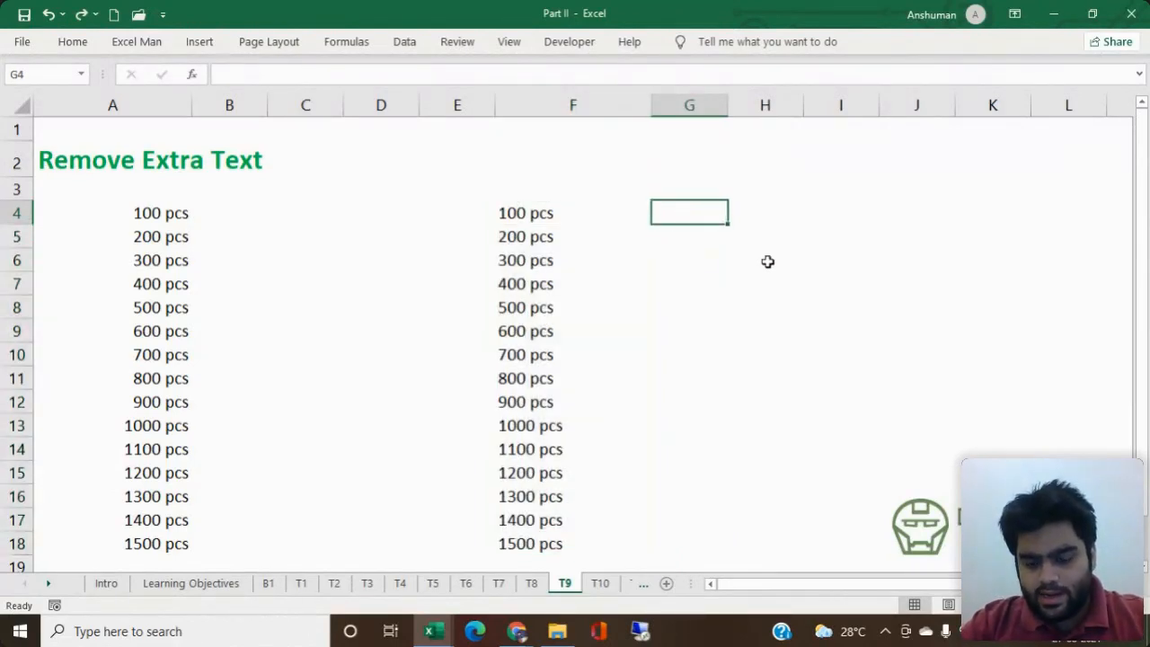
click(453, 243)
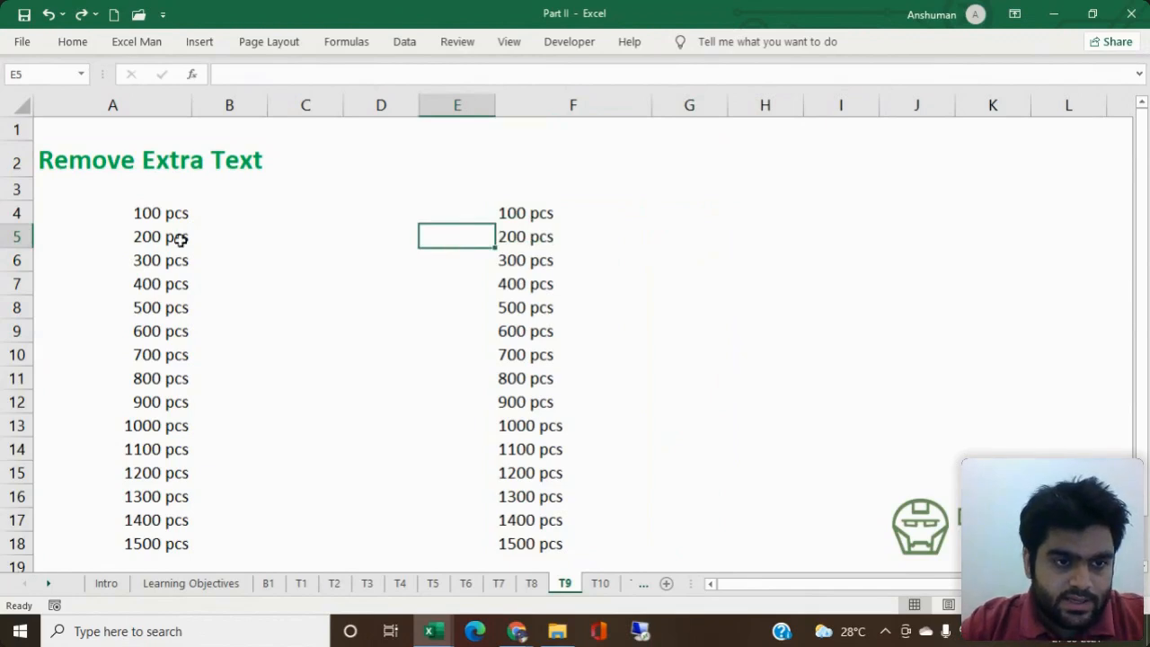
Step: Try to replace "pcs" with nothing throughout A4:A18 and close Find and Replace
drag(141, 216, 131, 541)
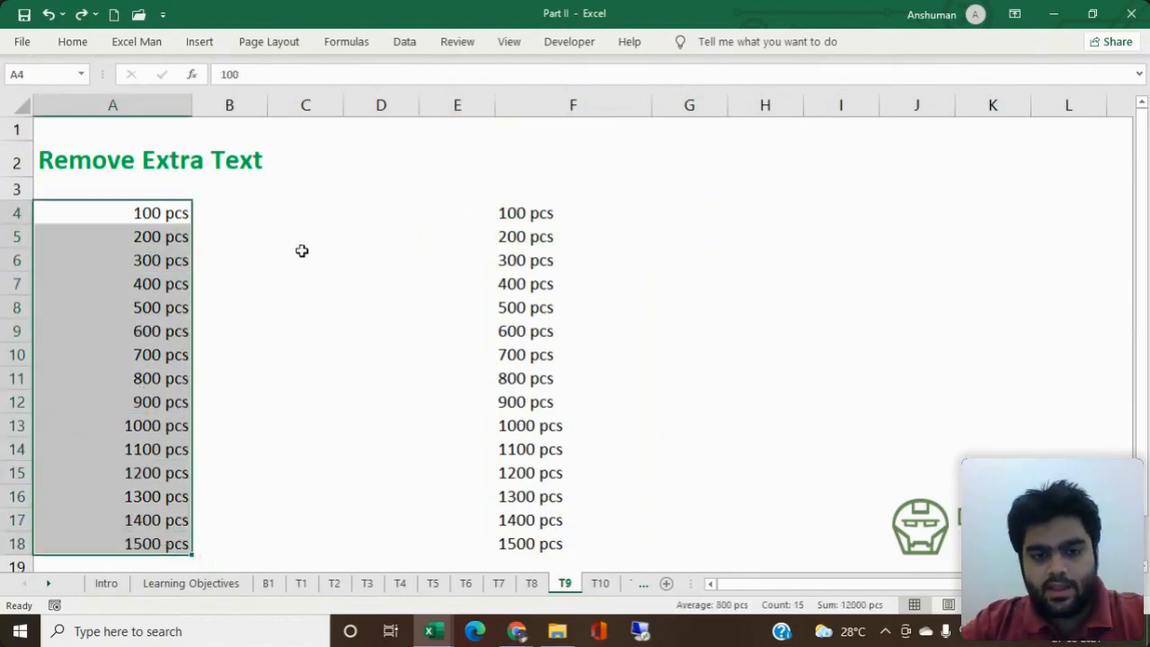
key(ctrl+h)
key(Tab)
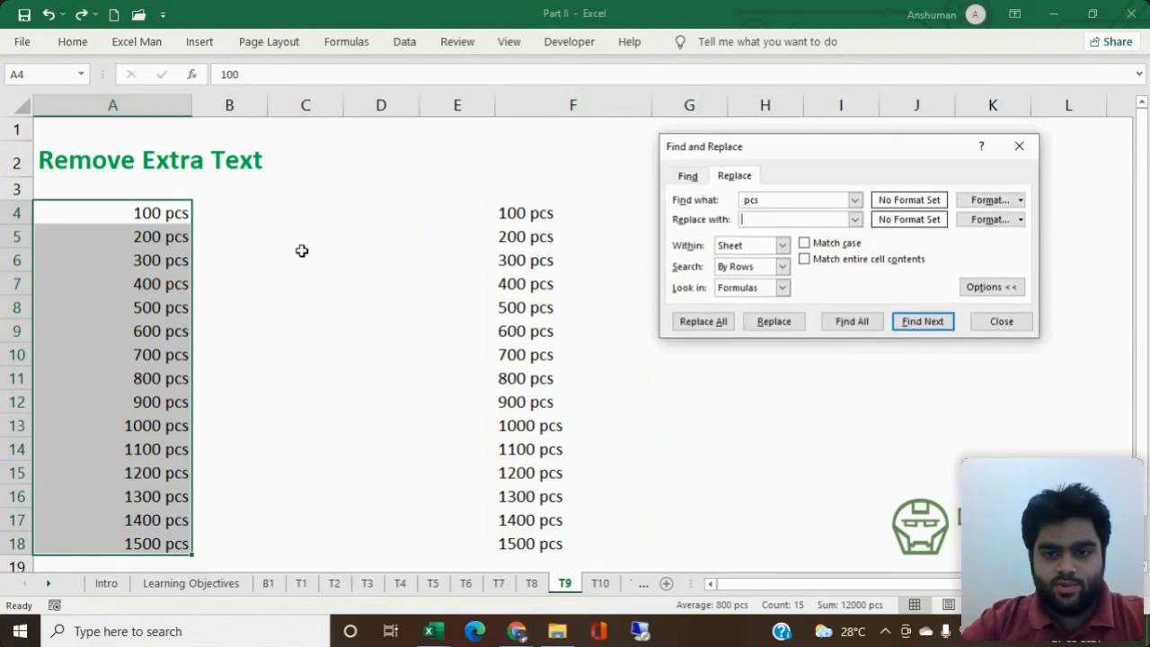
drag(794, 202, 693, 205)
key(Right)
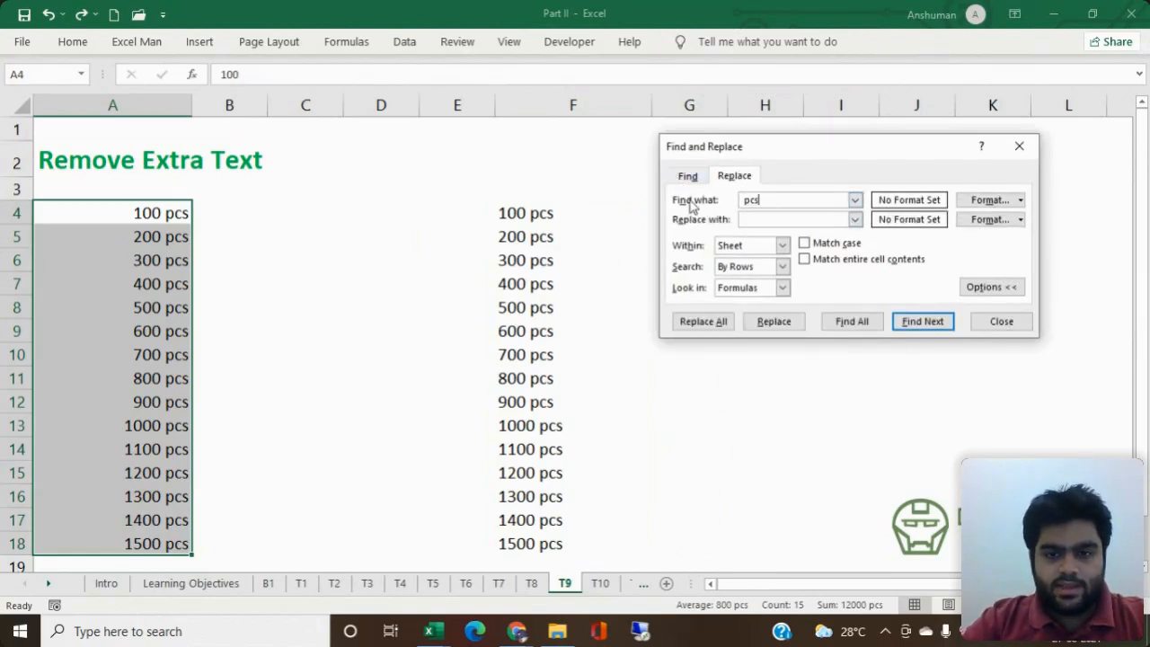
click(701, 326)
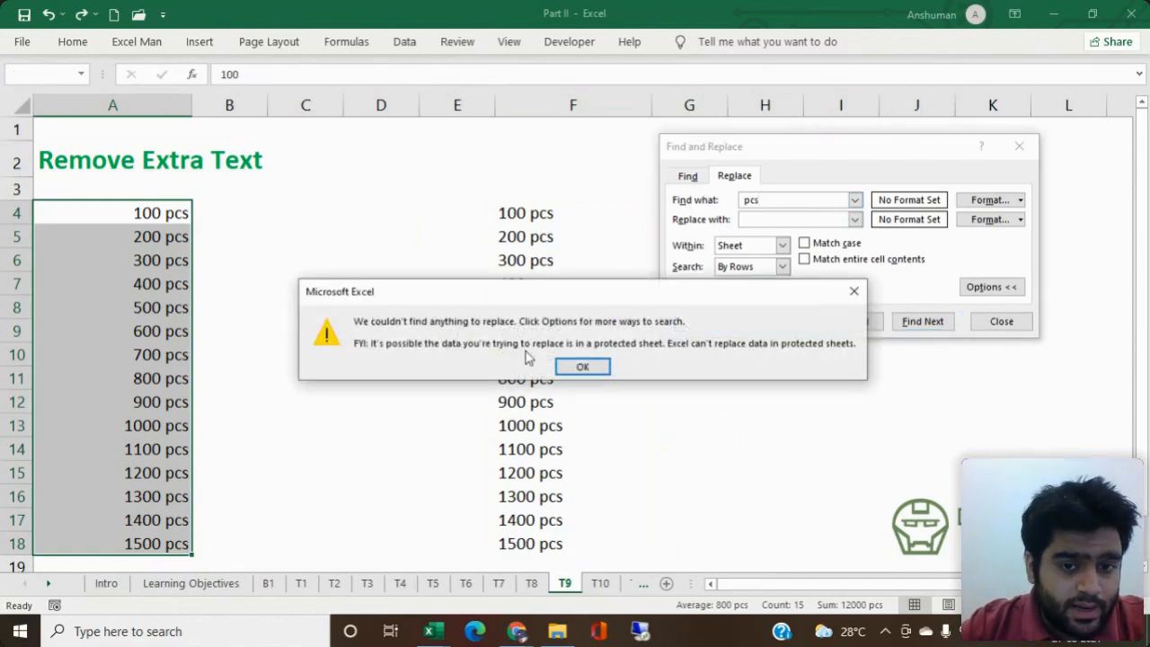
click(582, 366)
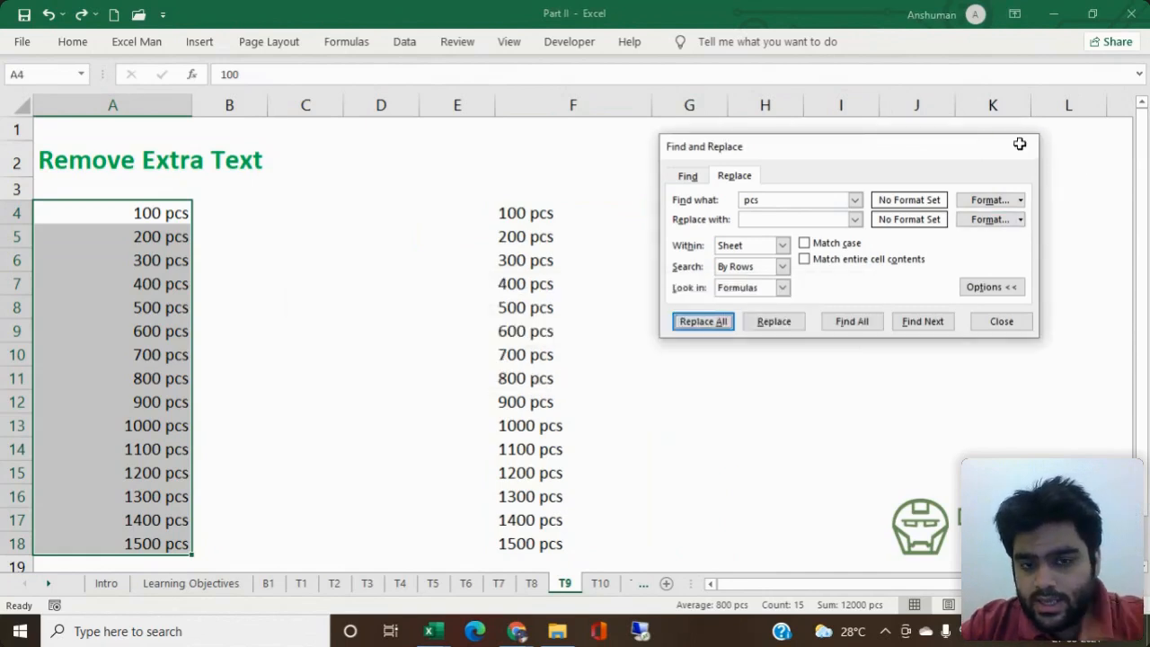
click(1020, 145)
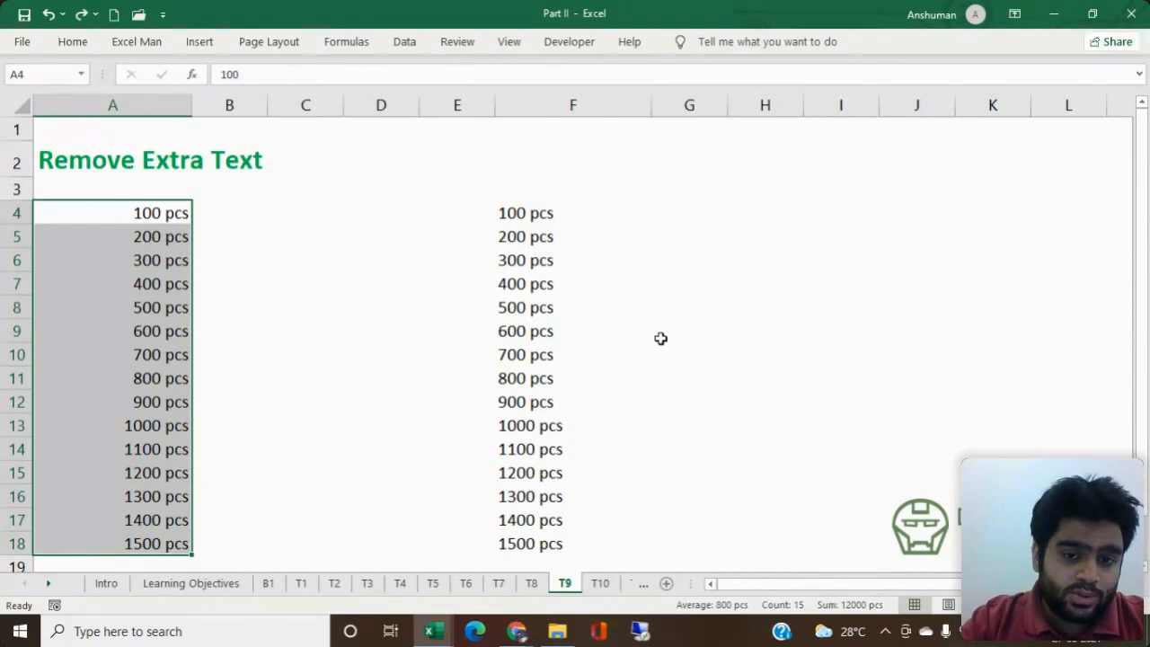
Step: Inspect the underlying content of A4 against its displayed text, leaving the cell unedited
click(229, 238)
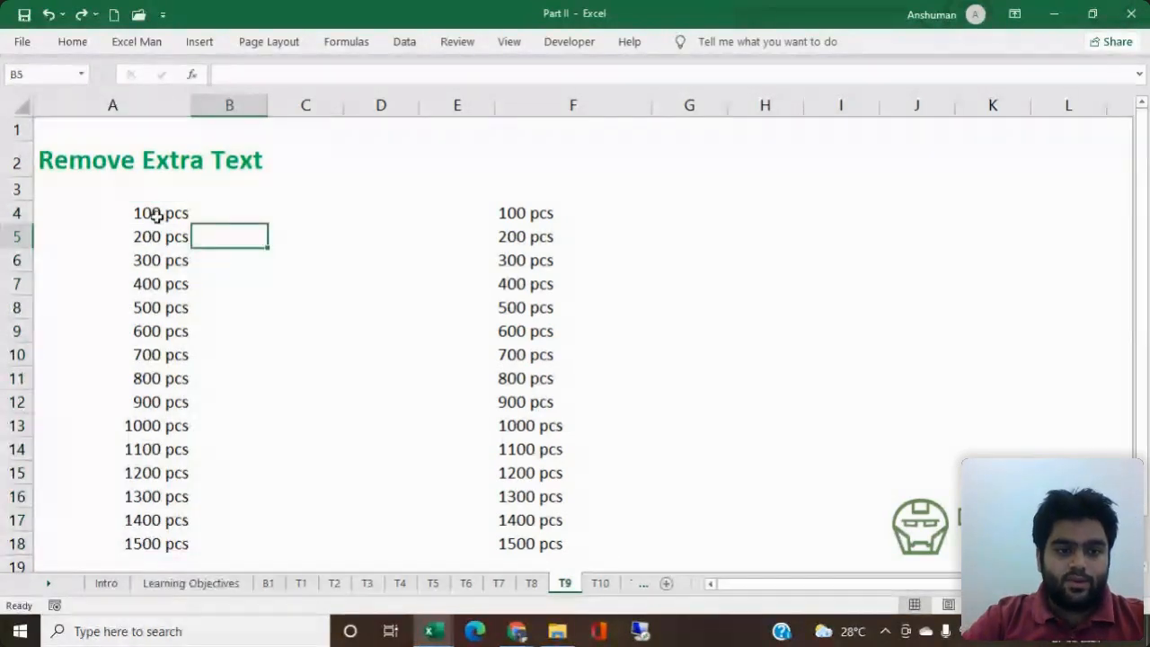
click(150, 213)
double_click(243, 74)
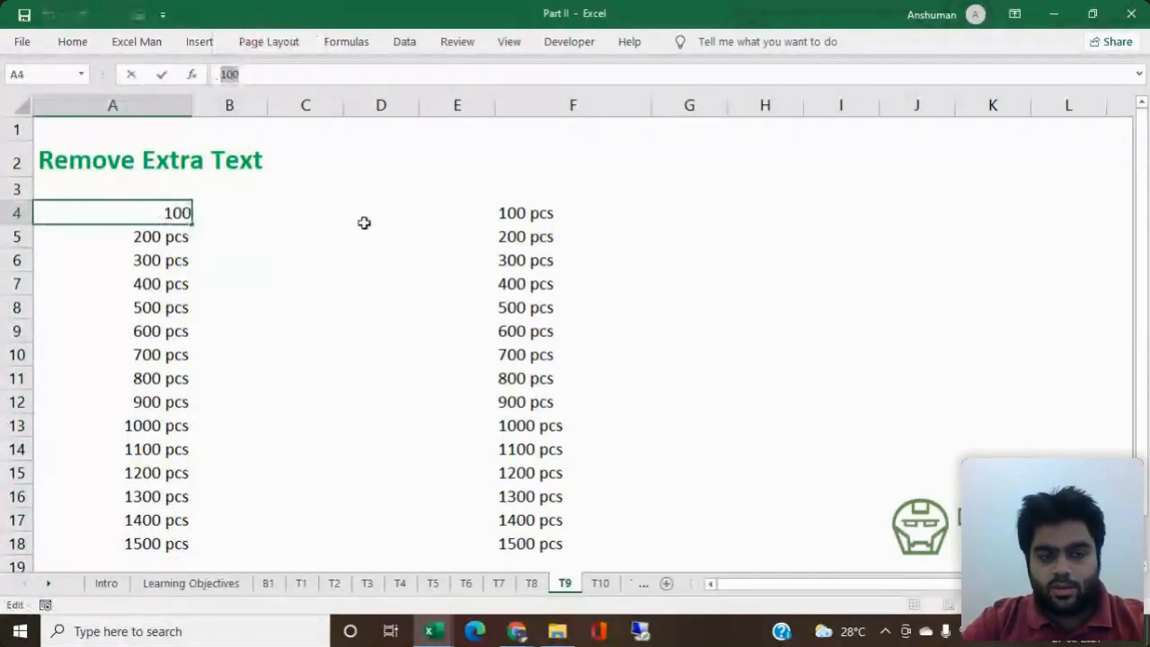
key(Escape)
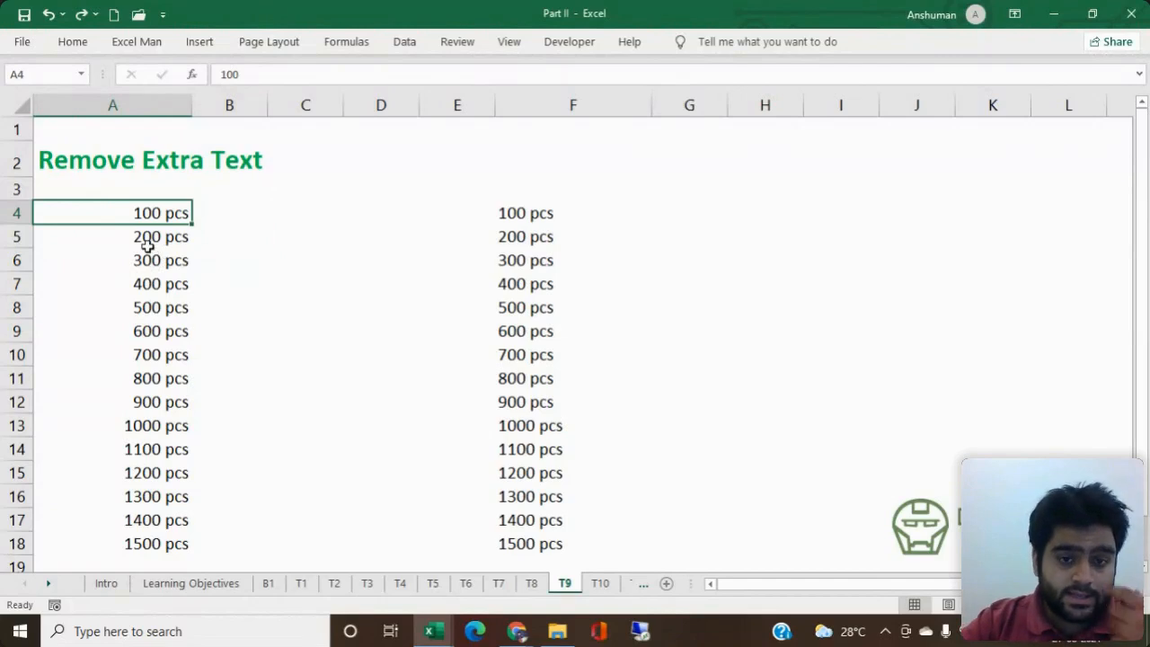
Step: Remove the "pcs" suffix from A4's custom number format, leaving General, and undo the change
click(77, 42)
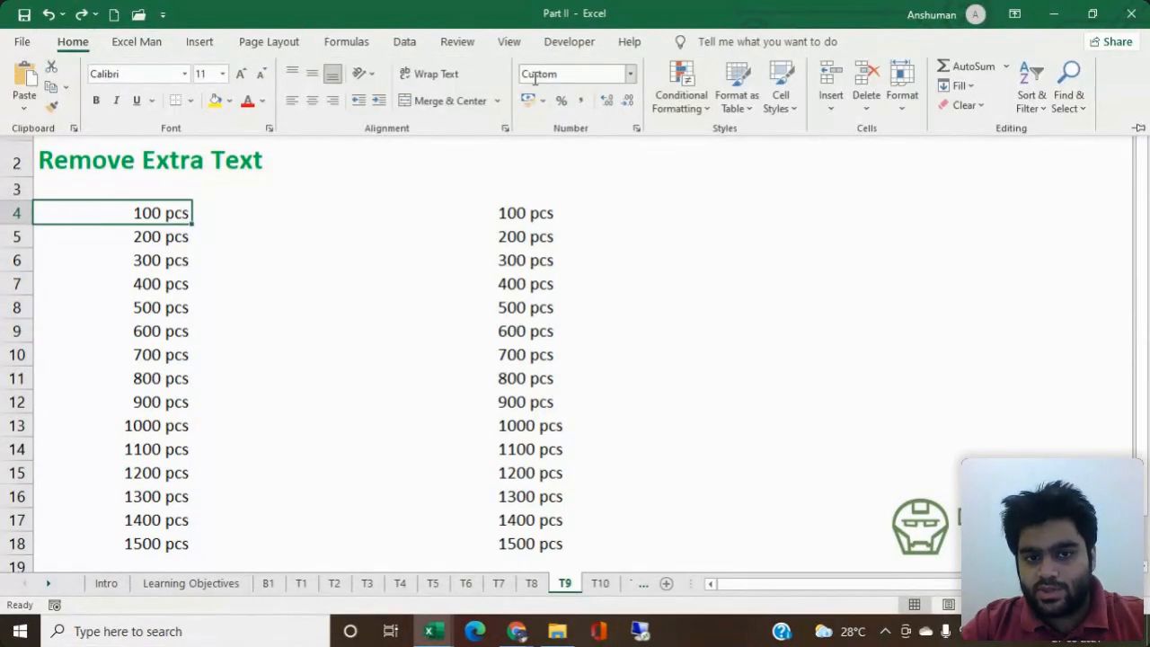
click(630, 77)
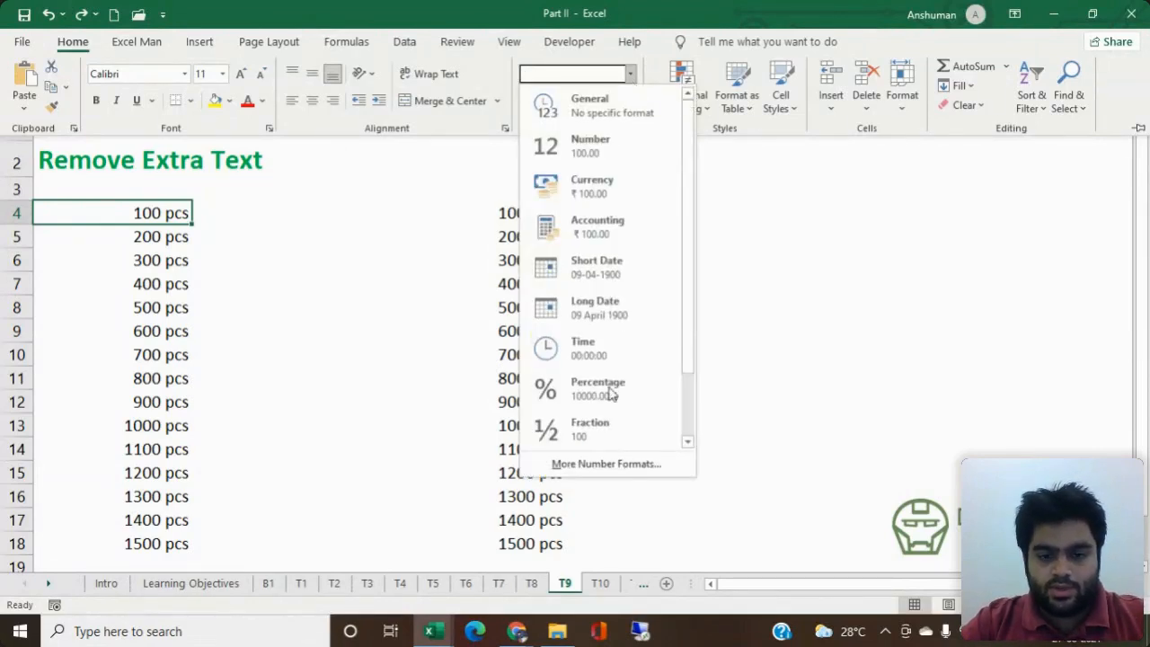
click(568, 468)
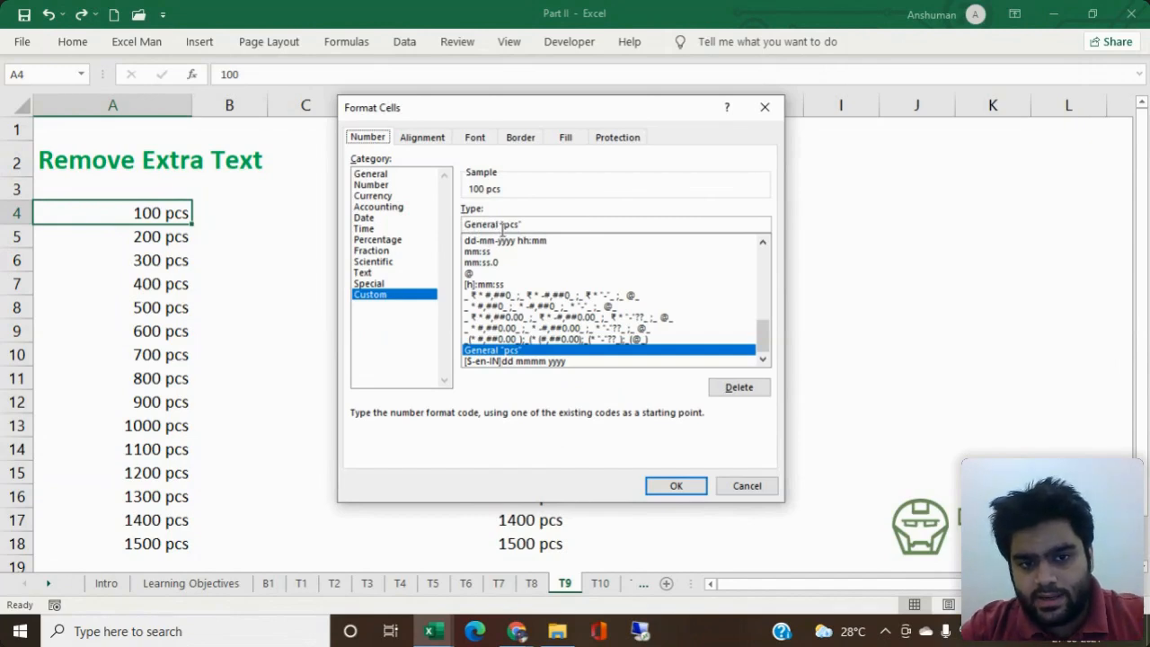
double_click(497, 225)
drag(619, 214, 572, 221)
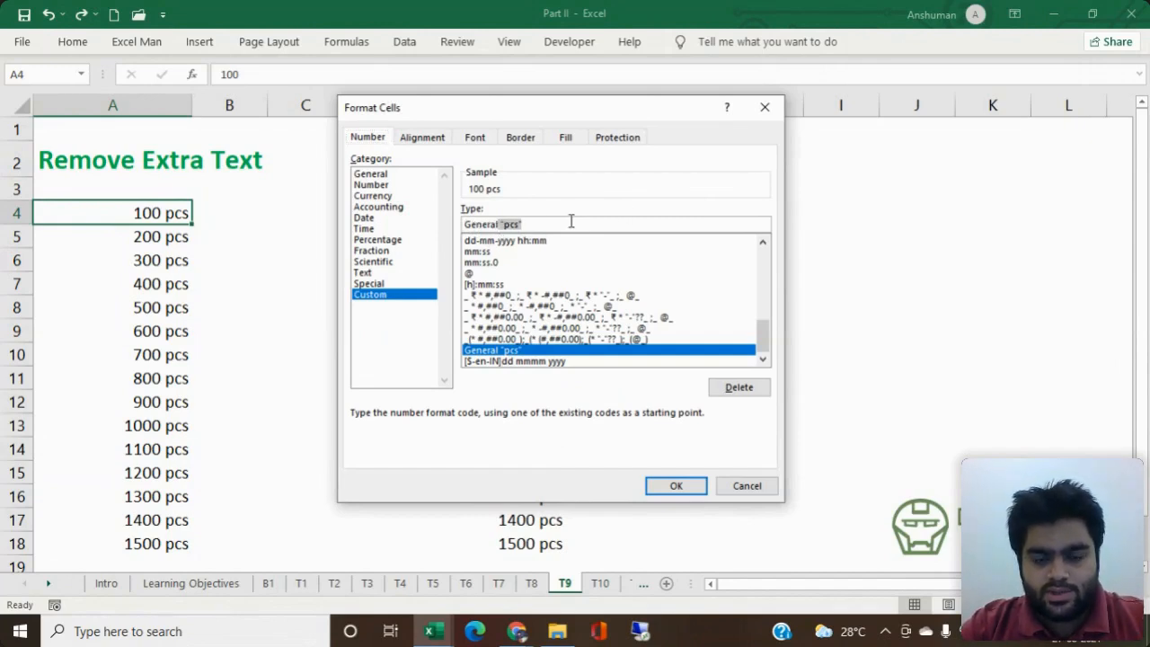
key(BackSpace)
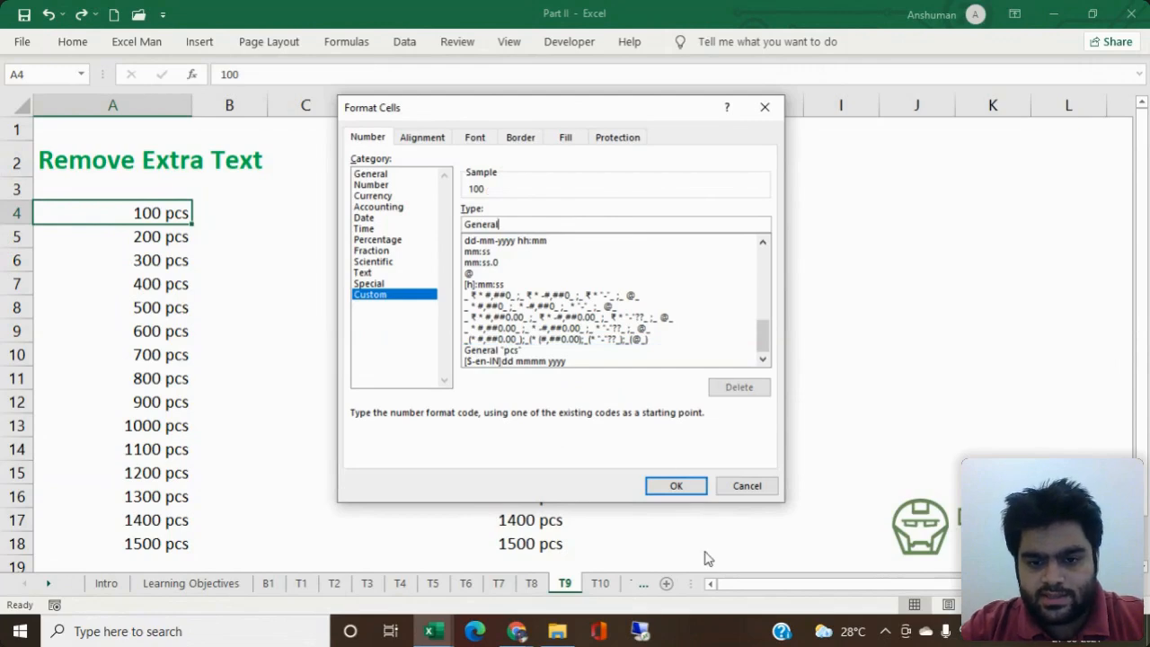
click(683, 489)
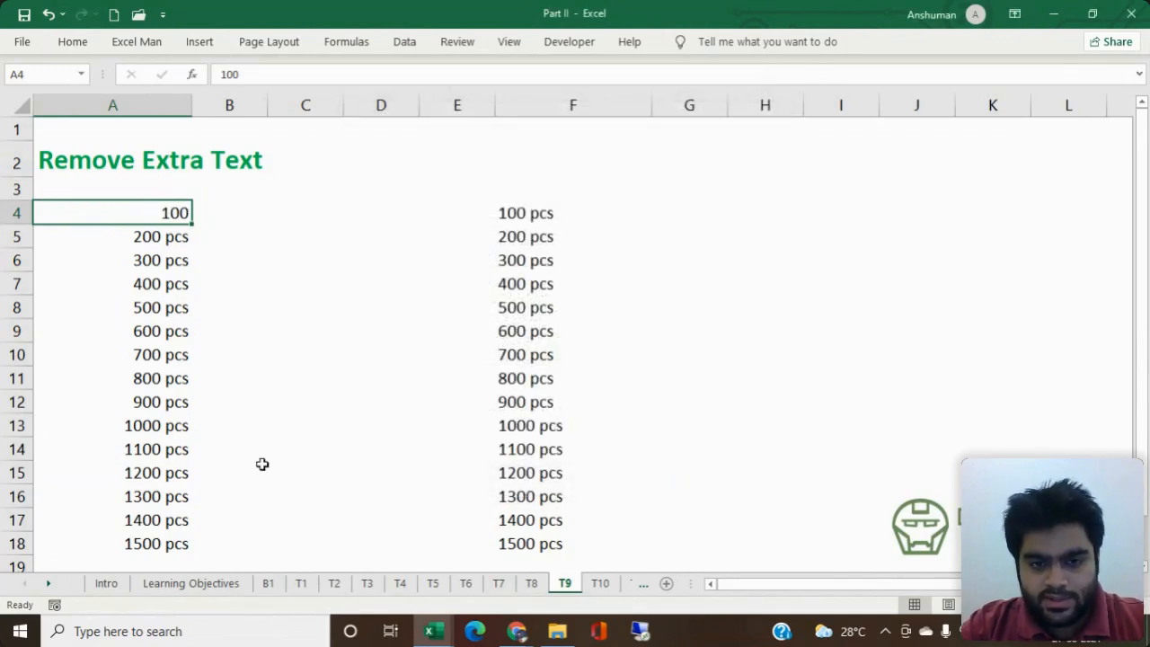
key(ctrl+z)
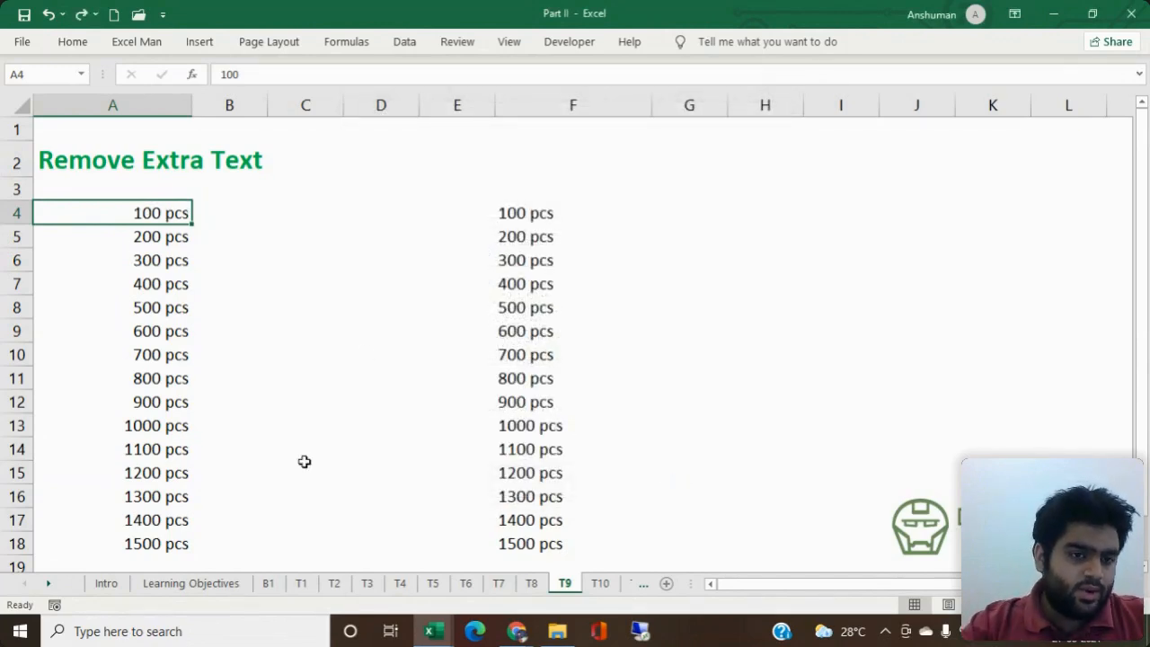
Step: Save the workbook, select the quantities in A4:A18 for review, deselect them and save again
key(ctrl+s)
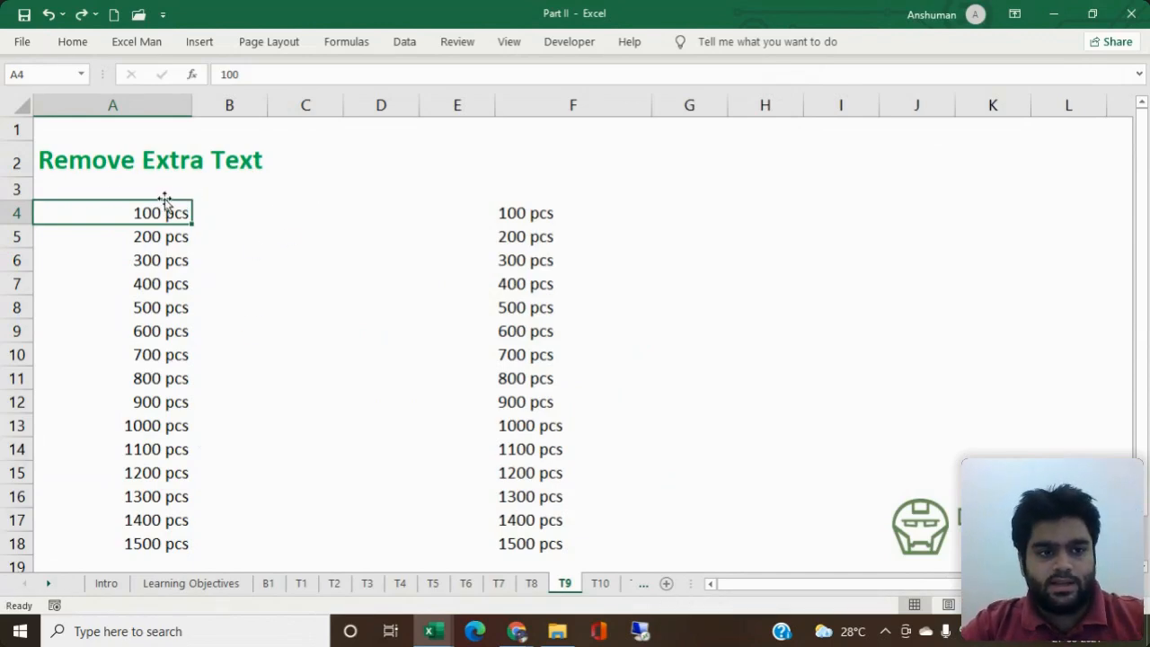
drag(159, 215, 156, 546)
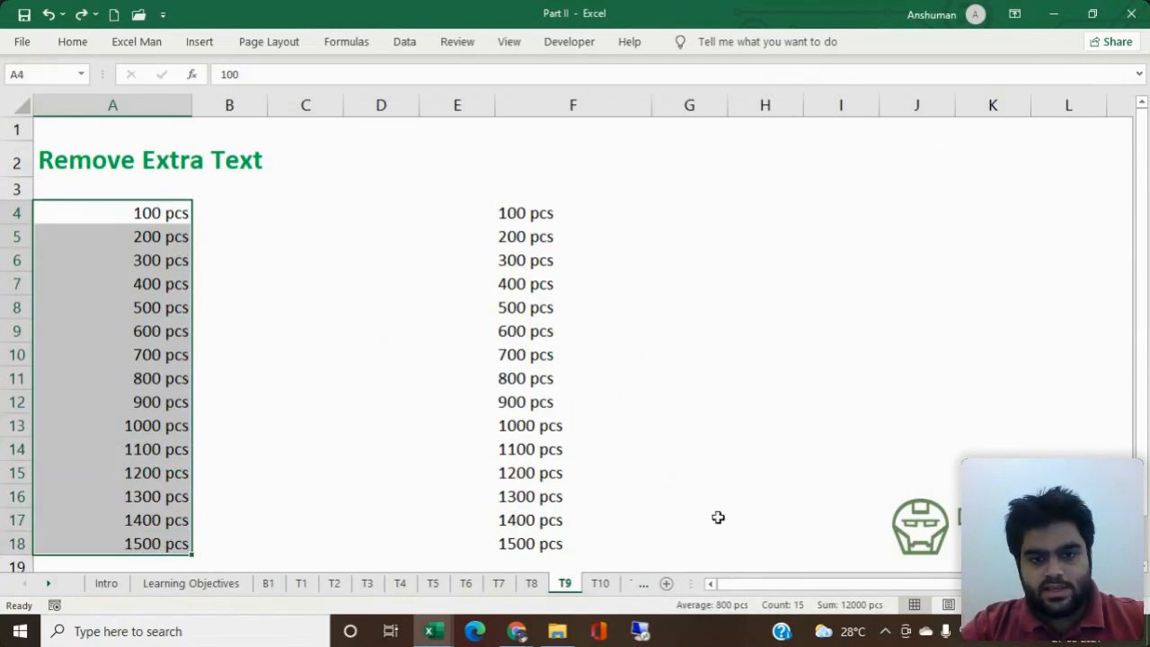
click(359, 307)
key(ctrl+s)
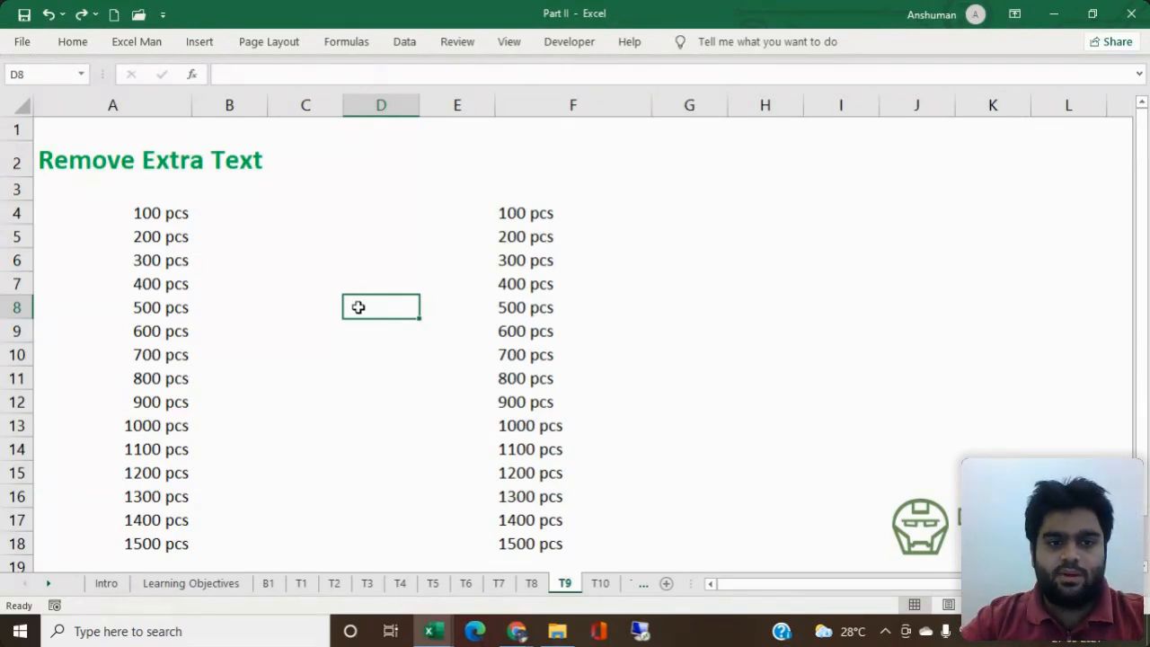
Step: Switch to the Select Specific Value sheet T10 and save the workbook
key(ctrl+Page_Down)
key(ctrl+s)
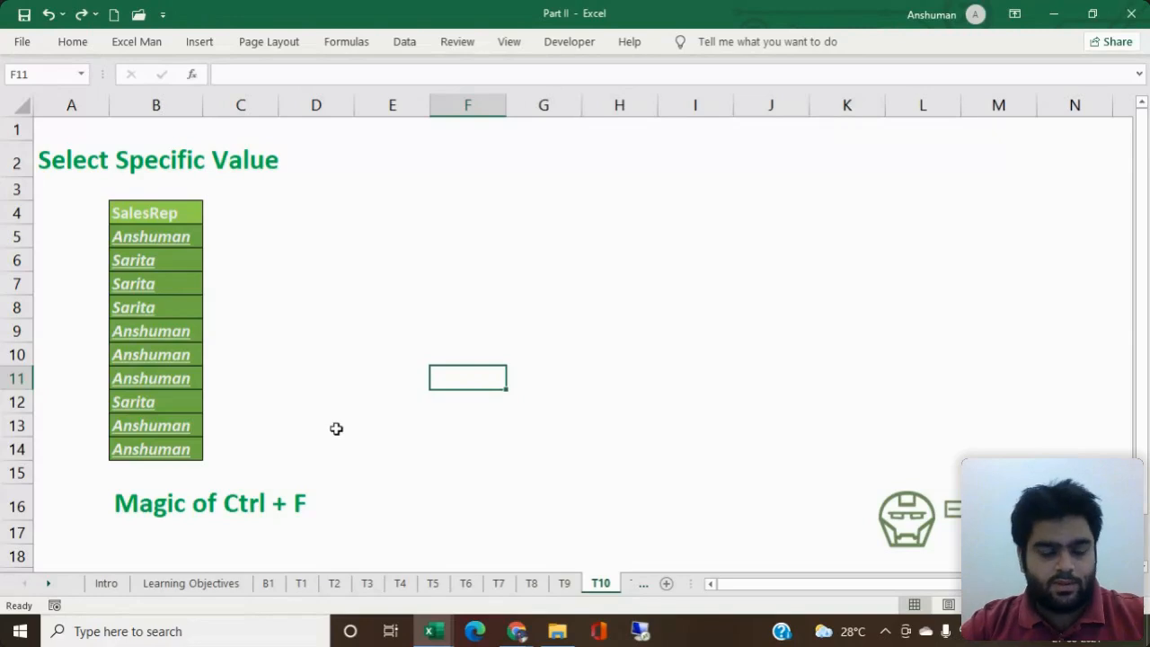
click(118, 504)
click(426, 452)
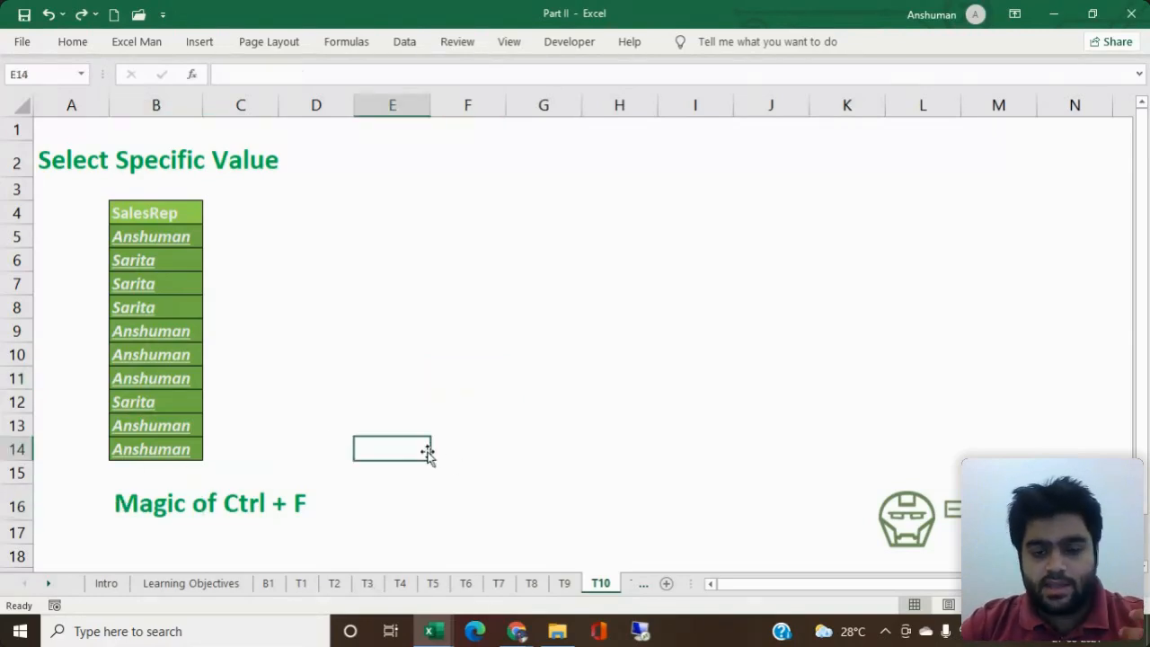
key(ctrl+s)
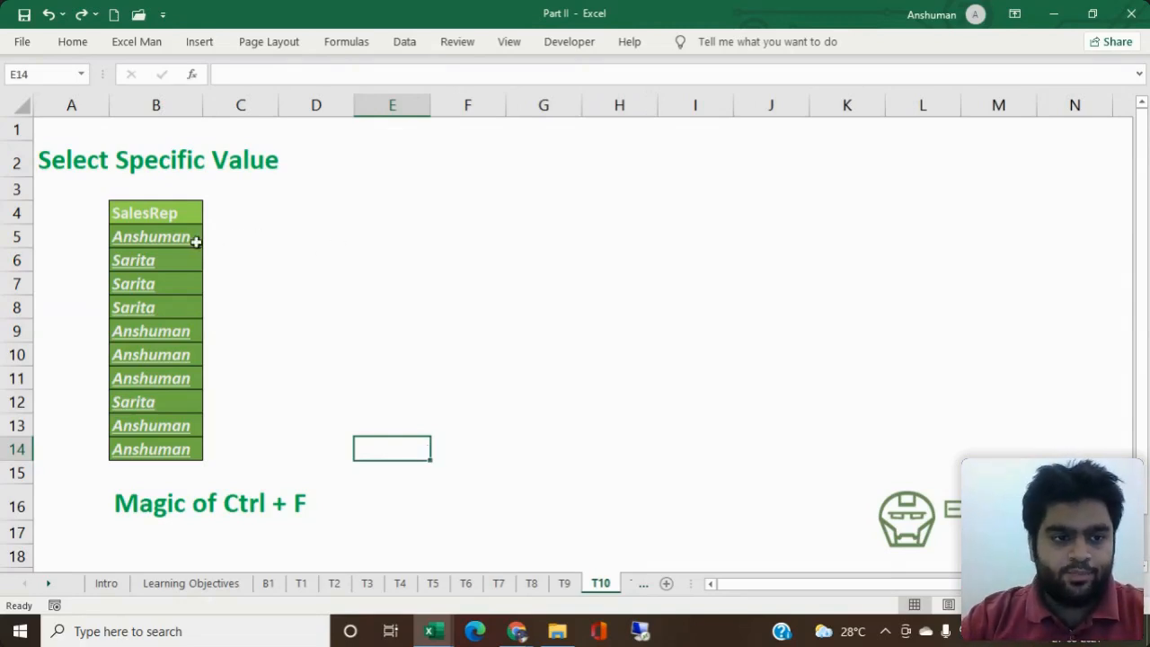
Step: Review the SalesRep entries B5:B14, select B5, B9, B10, B11, B13 and B14 individually as one multiple selection, and clear it
drag(194, 237, 188, 454)
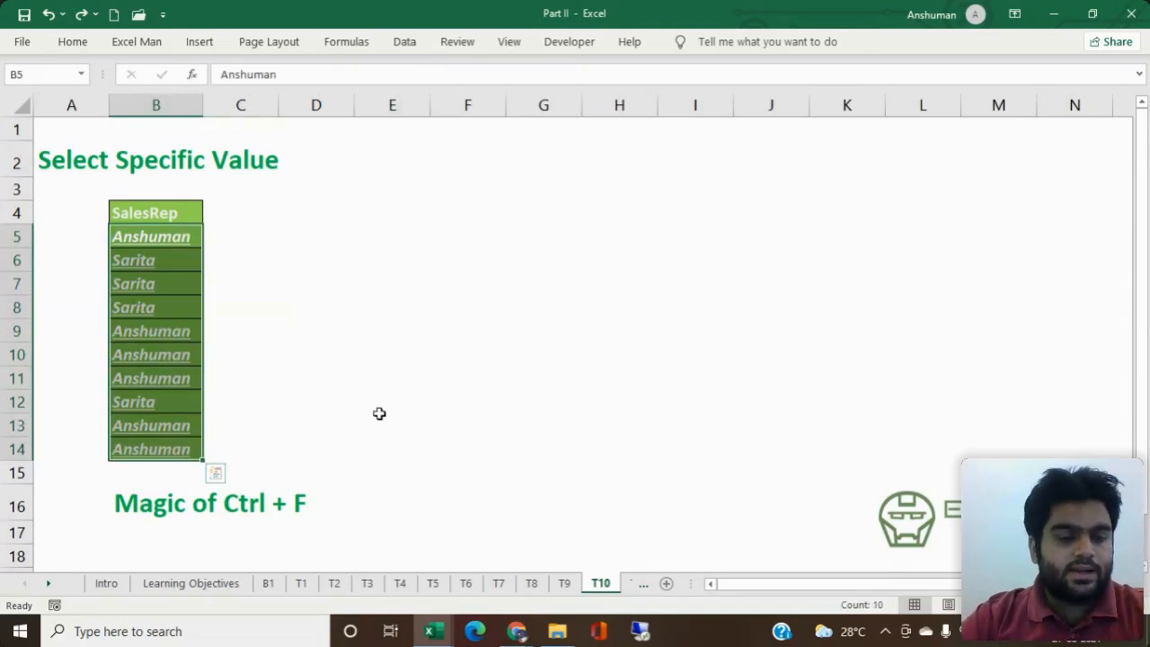
click(326, 380)
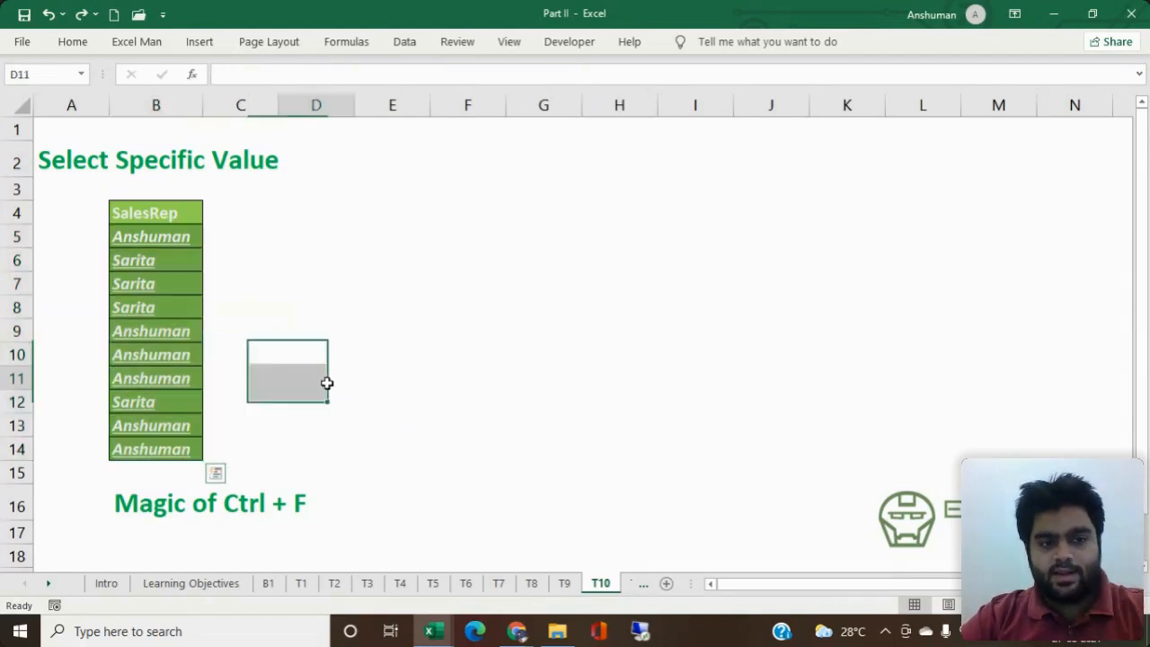
click(159, 239)
ctrl+click(165, 329)
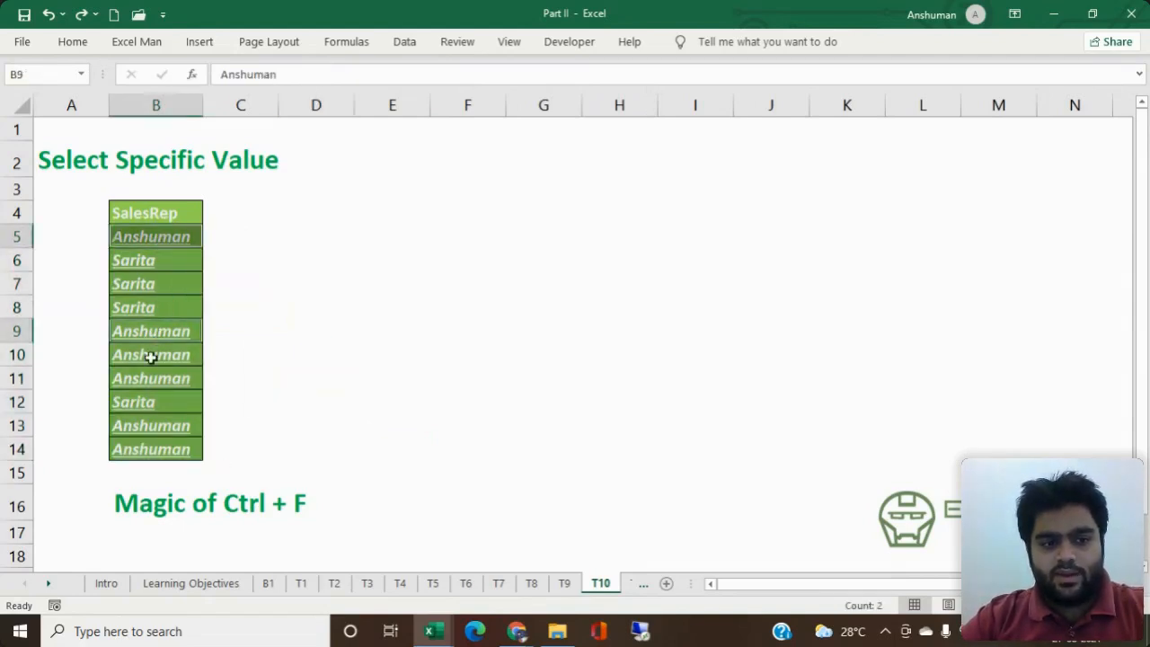
ctrl+click(150, 356)
ctrl+click(144, 377)
ctrl+click(129, 427)
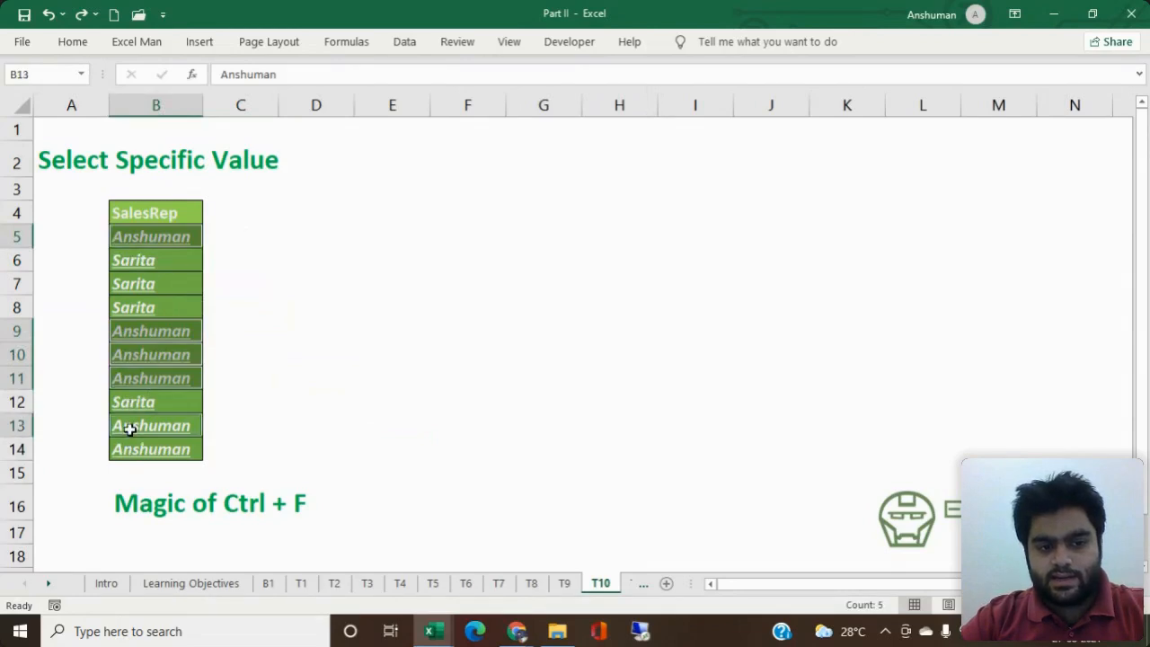
ctrl+click(126, 448)
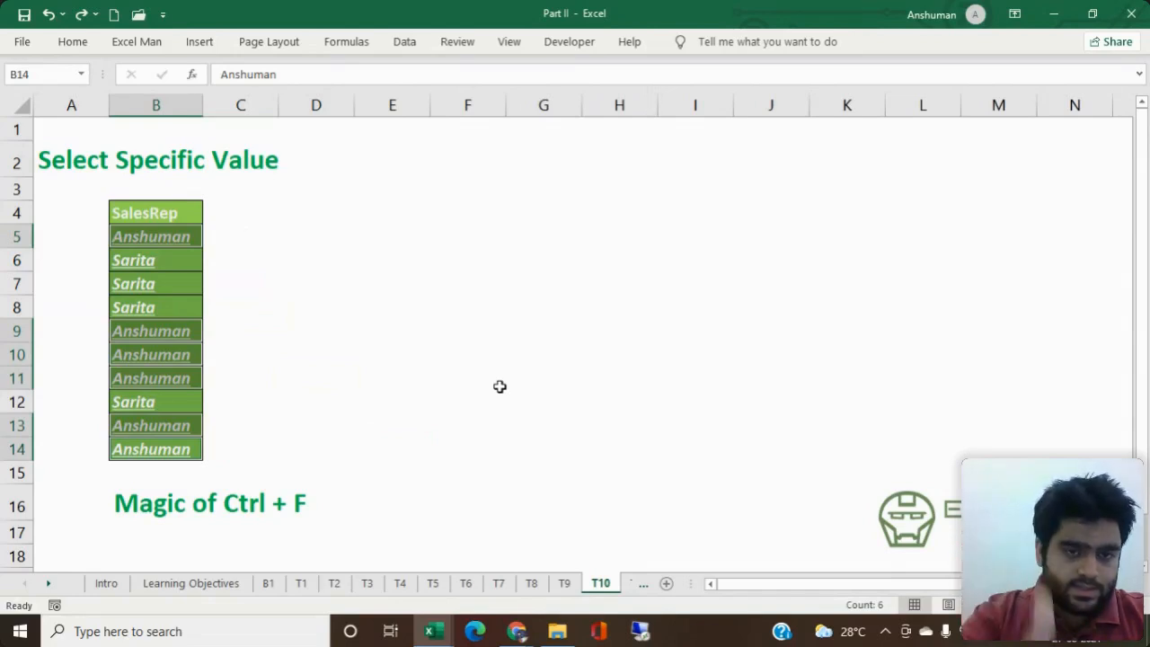
click(500, 383)
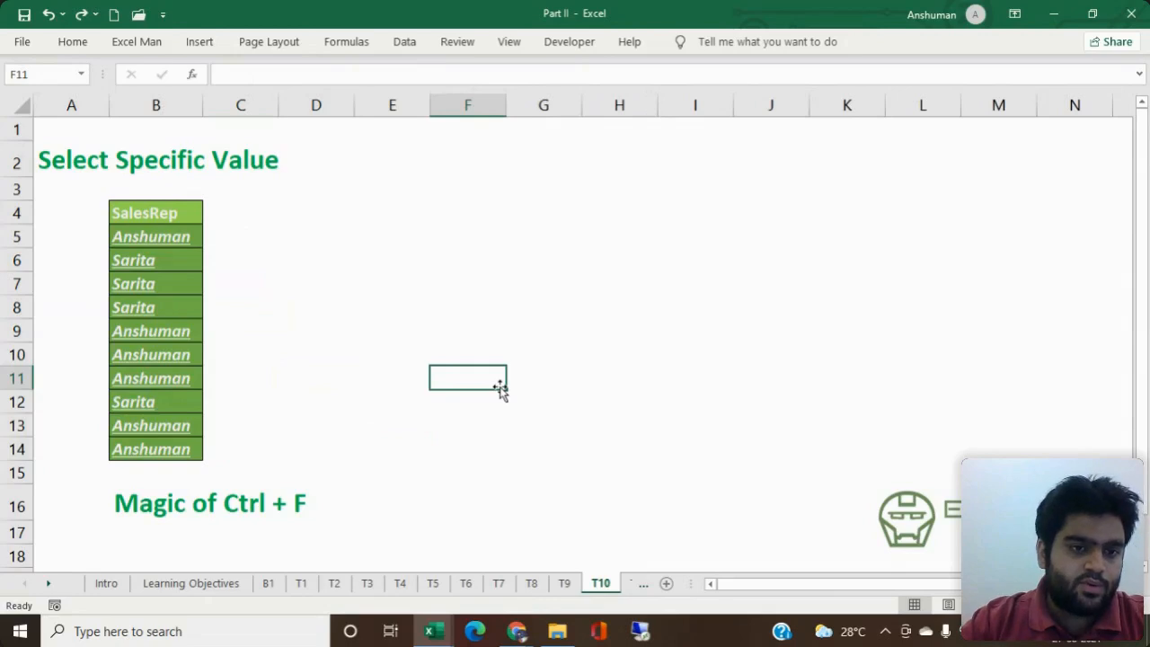
Step: Inspect the content of B5 without editing it, select the SalesRep column from B4 down, and deselect it
click(179, 235)
key(F2)
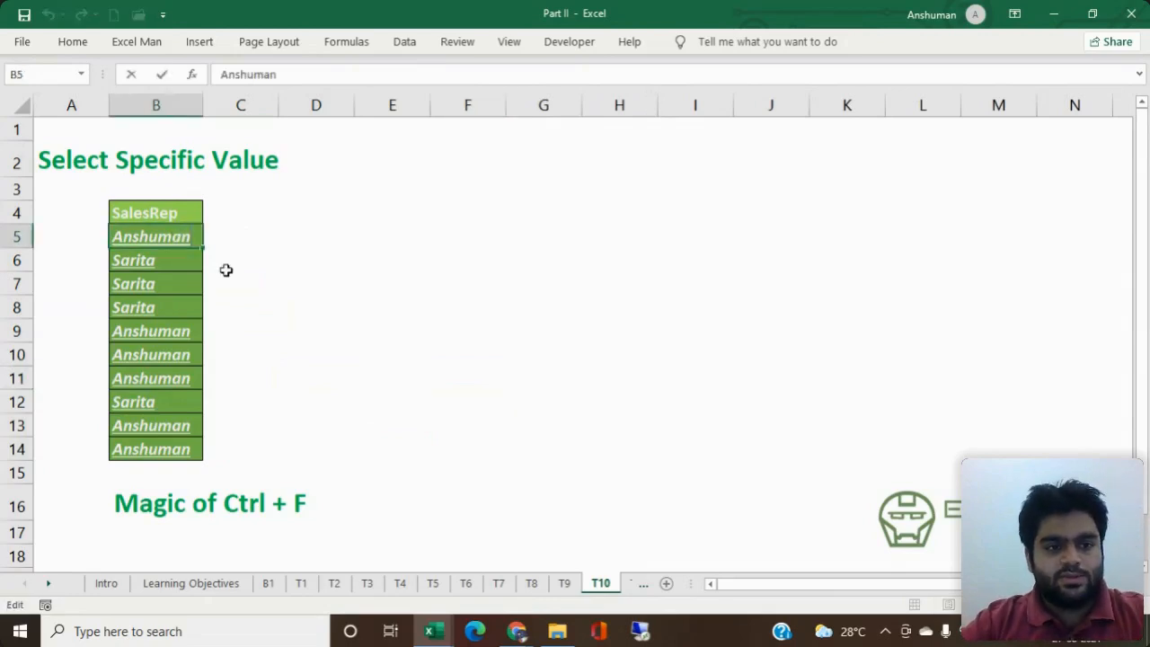
key(ctrl+a)
key(Escape)
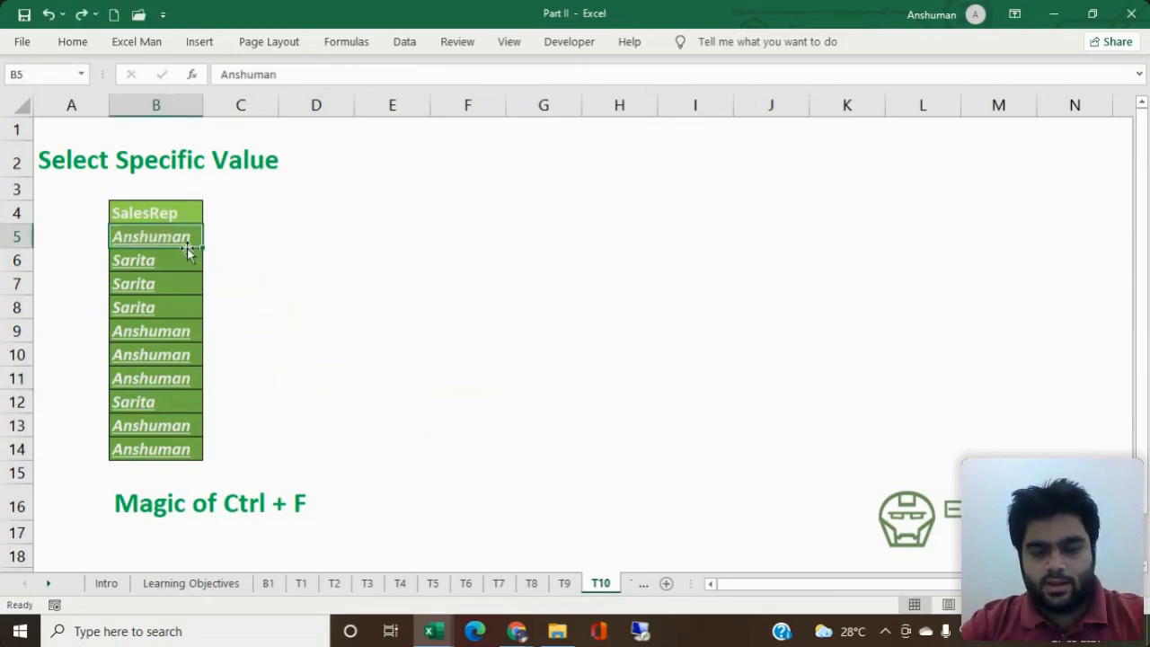
key(Up)
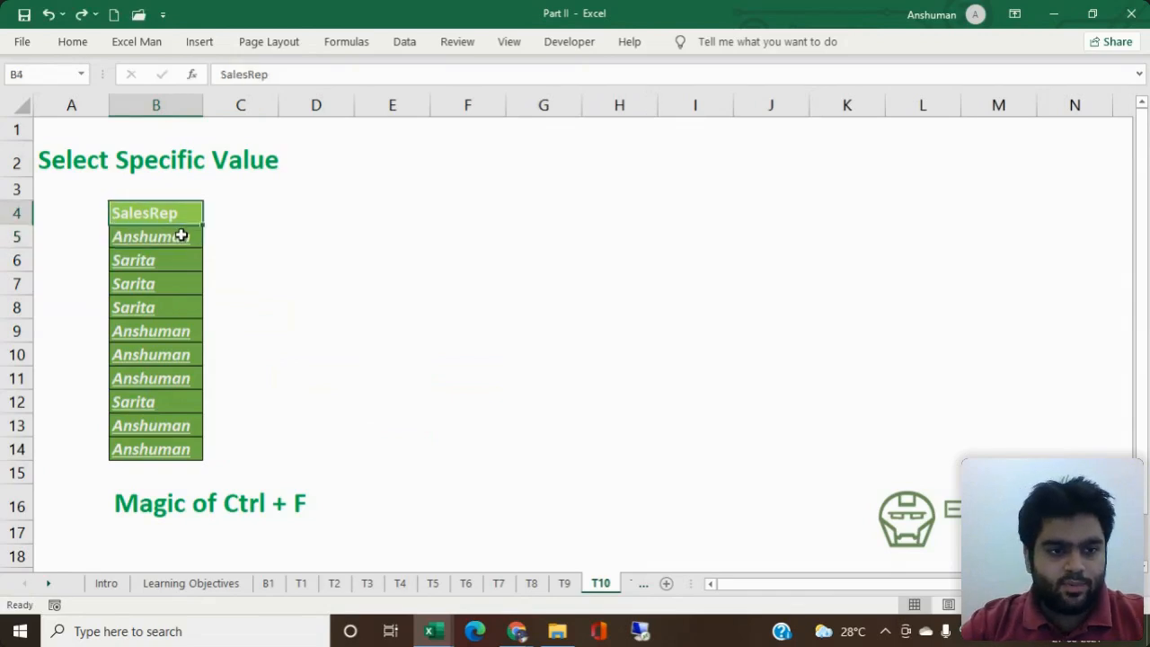
key(ctrl+shift+Down)
click(342, 290)
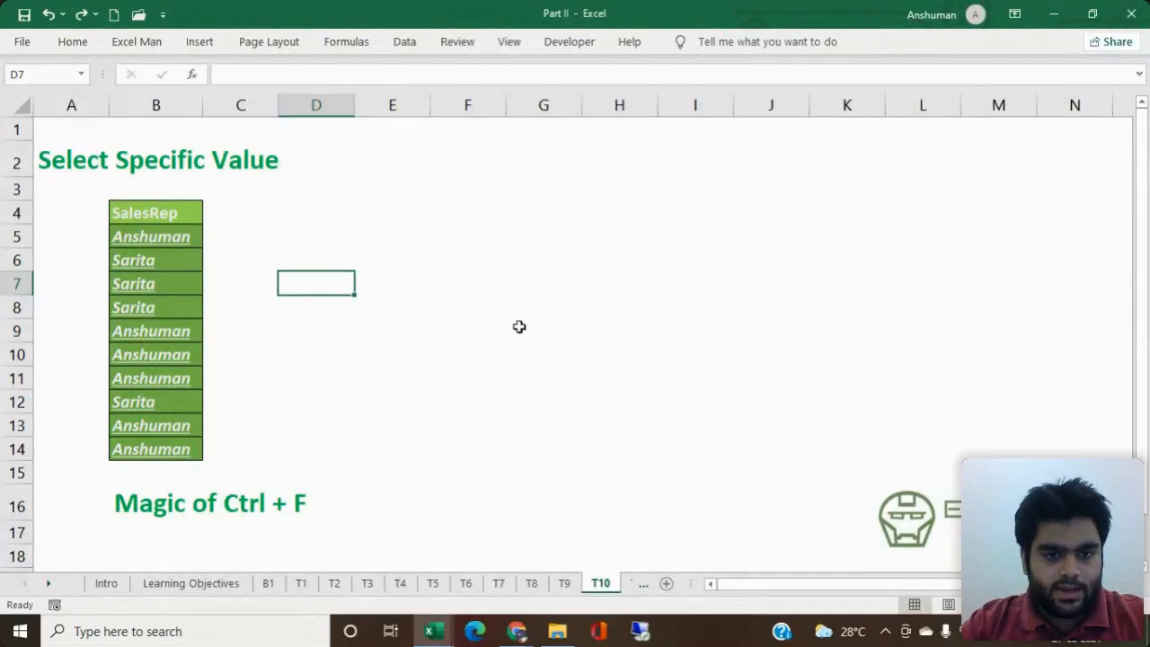
Step: Search the sheet for the SalesRep name shown in B5 and step through its first matches one at a time
key(ctrl+f)
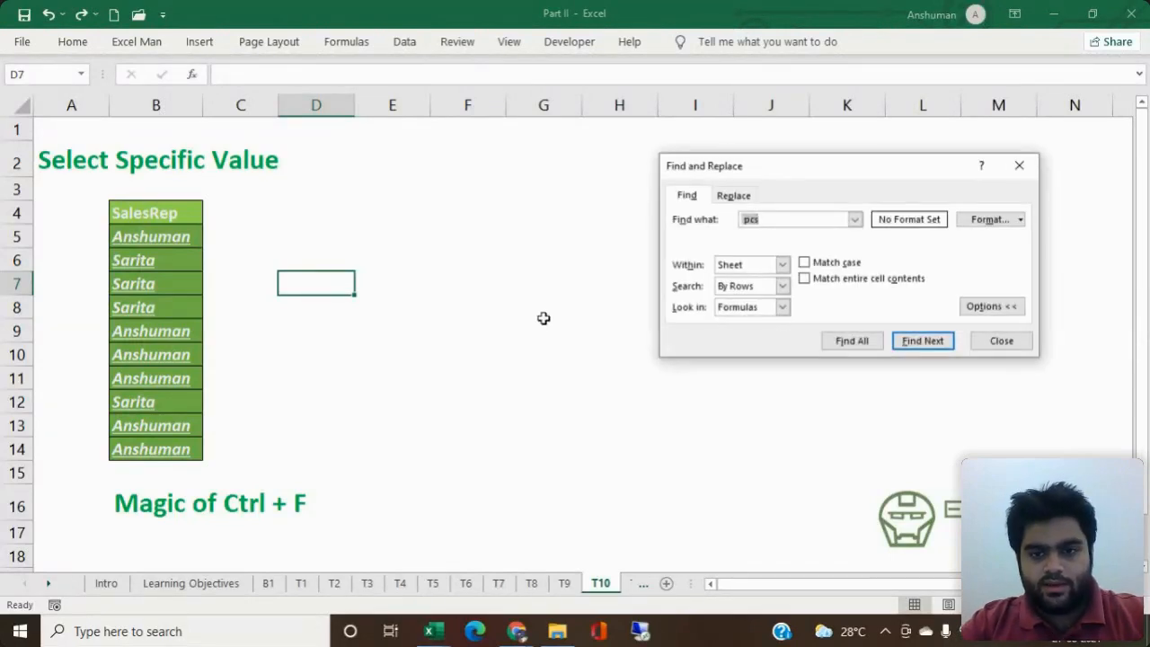
drag(750, 174, 535, 172)
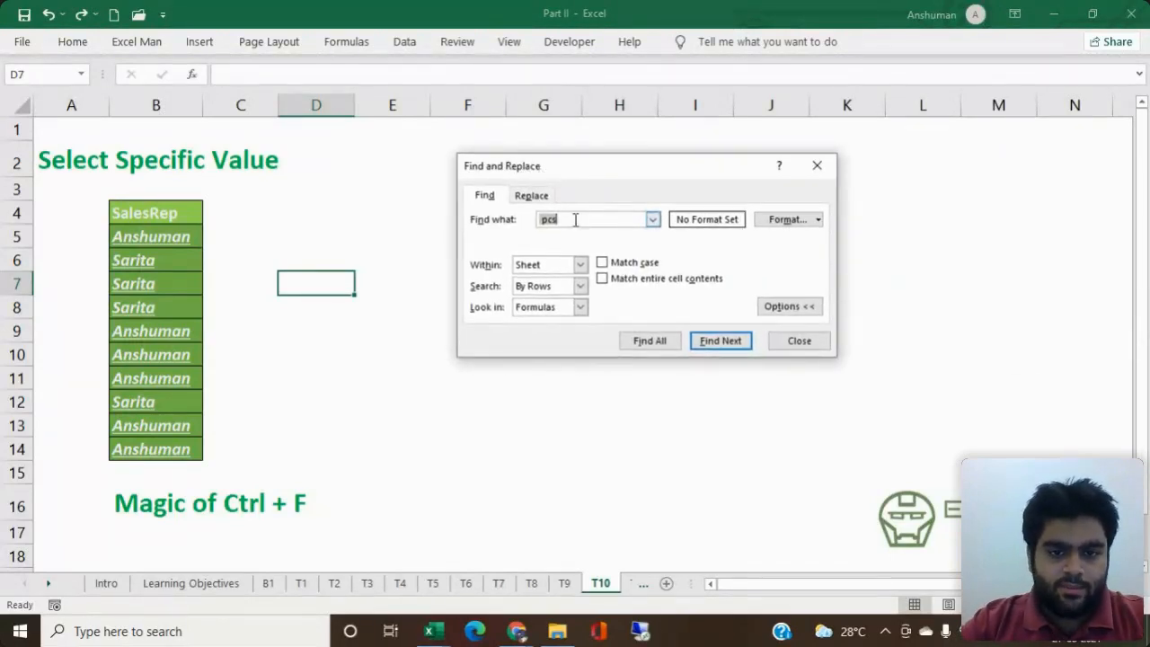
key(BackSpace)
text(Anshuman)
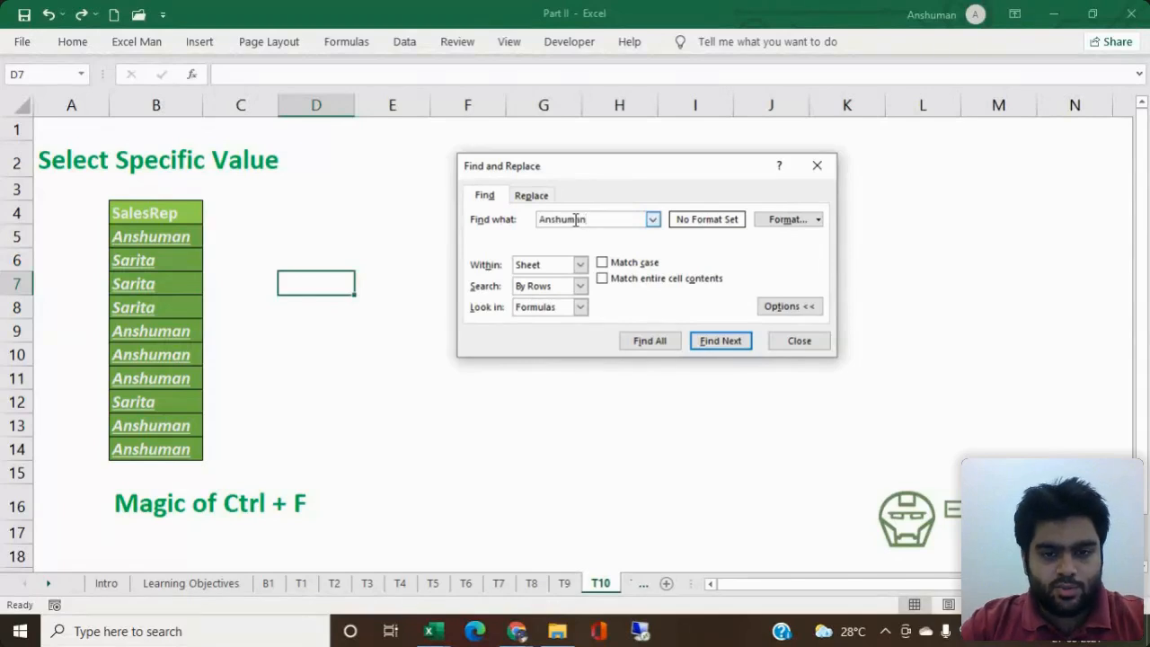
click(715, 345)
click(714, 344)
click(715, 344)
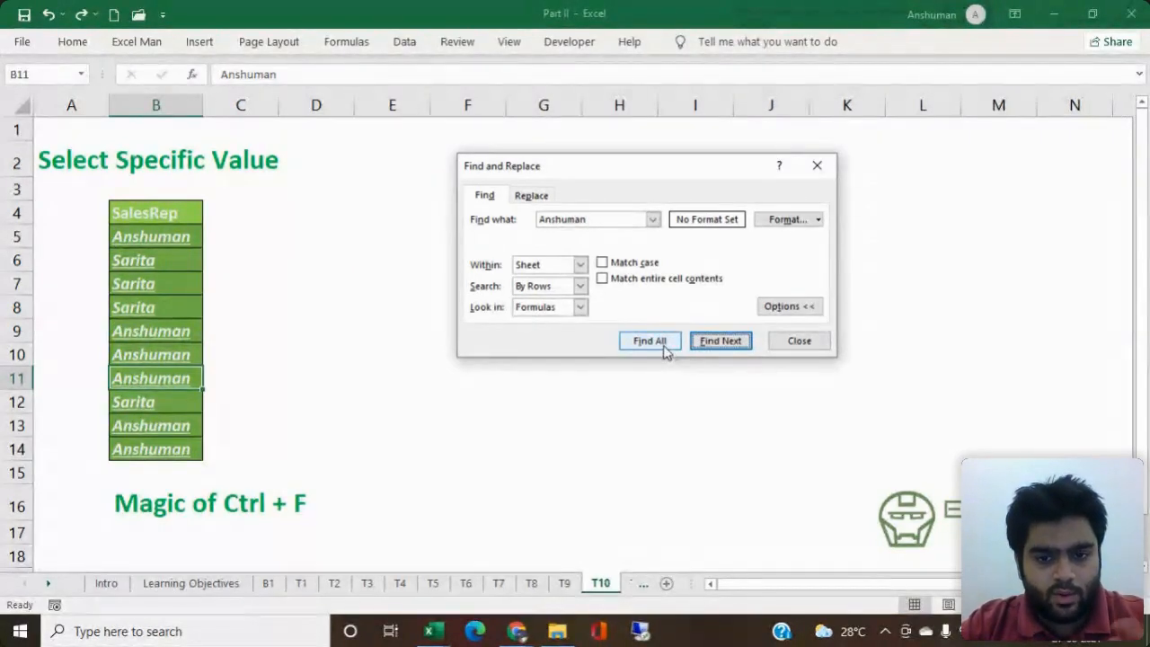
Step: Find all cells containing that name, select every match in the results together, and close the search
click(667, 347)
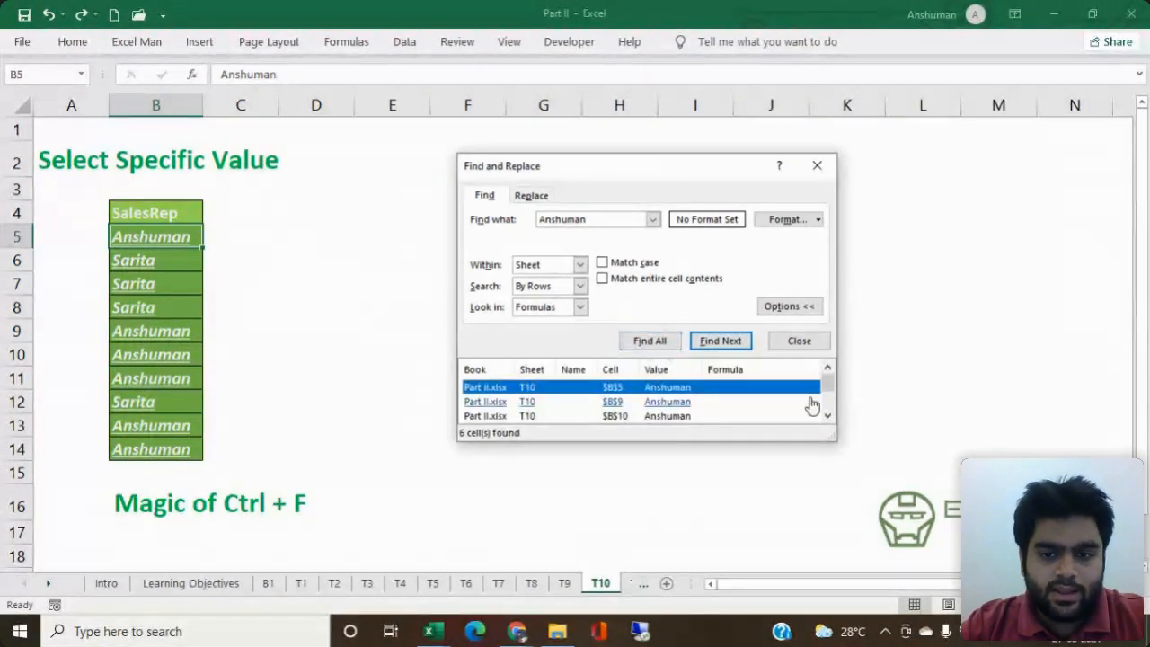
mouse_move(828, 387)
mouse_down()
mouse_move(829, 410)
mouse_move(827, 382)
mouse_up()
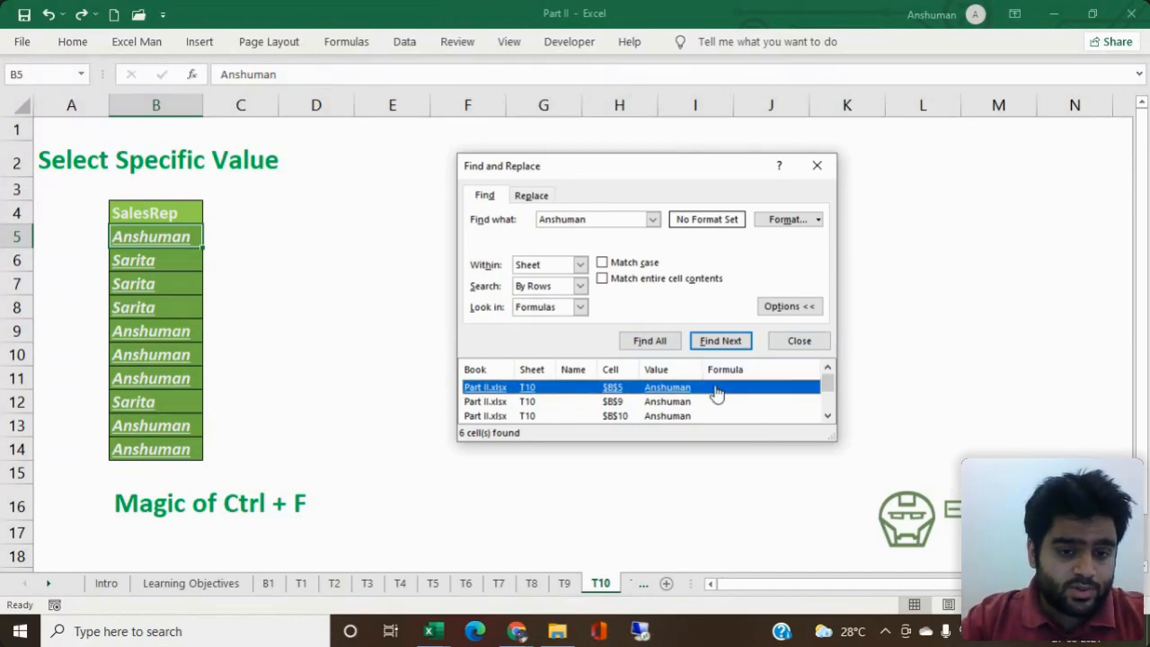
key(ctrl+a)
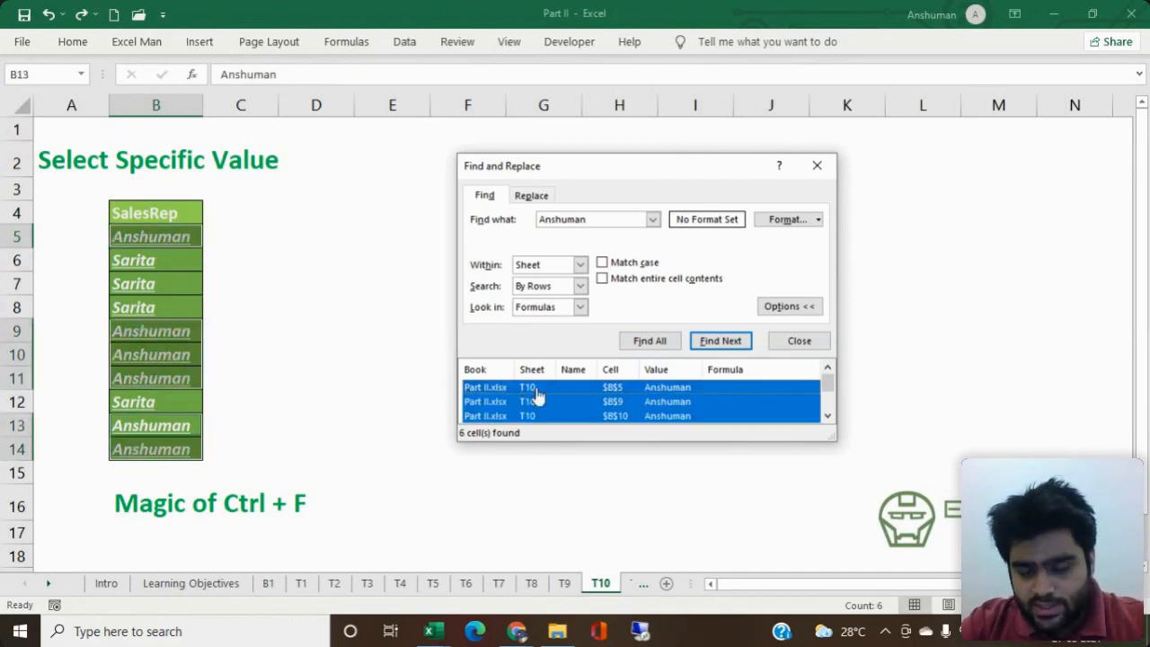
click(798, 347)
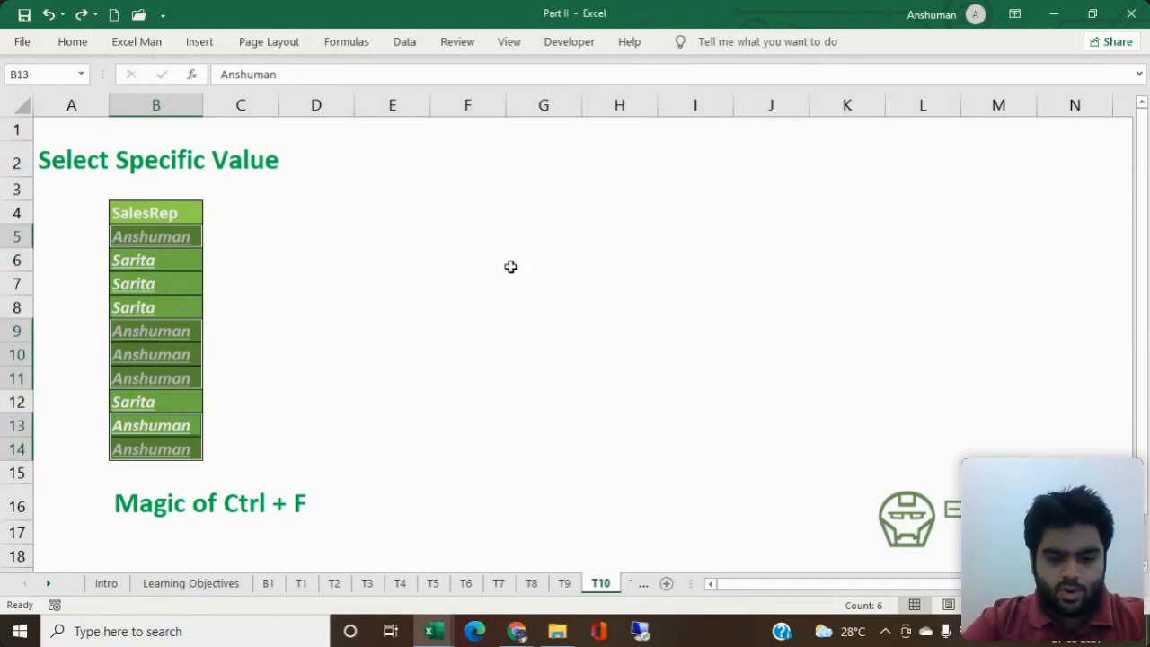
Step: Try filling all the selected cells with a different first name at once, undo the fill, and deselect the cells
text(Priyam)
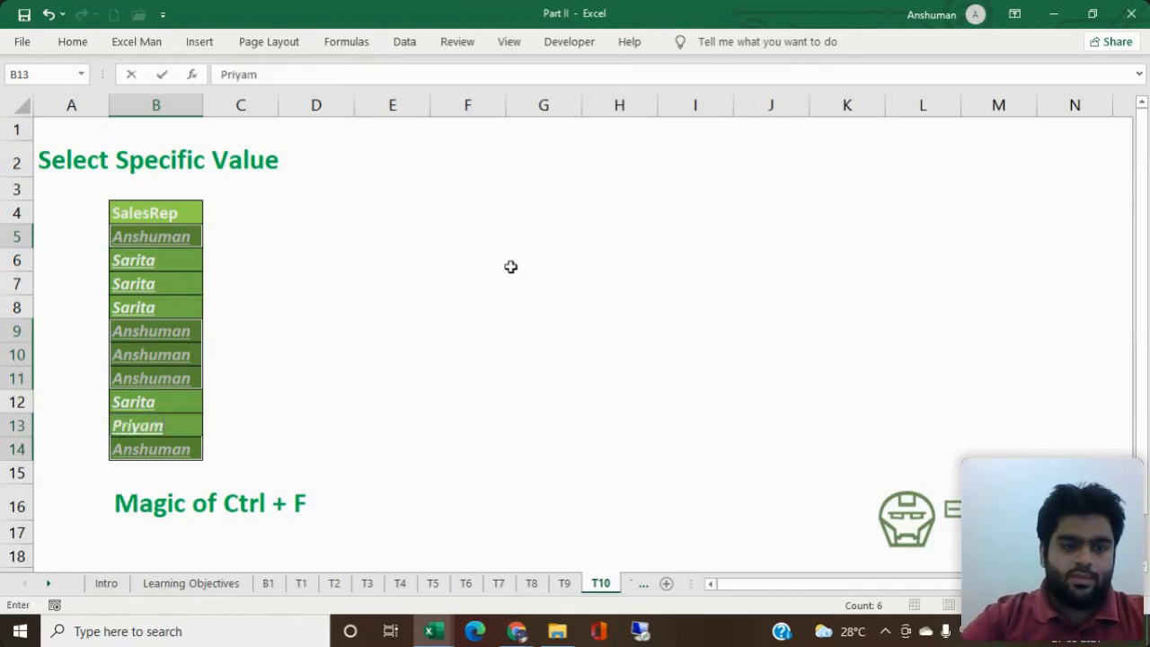
key(ctrl+Return)
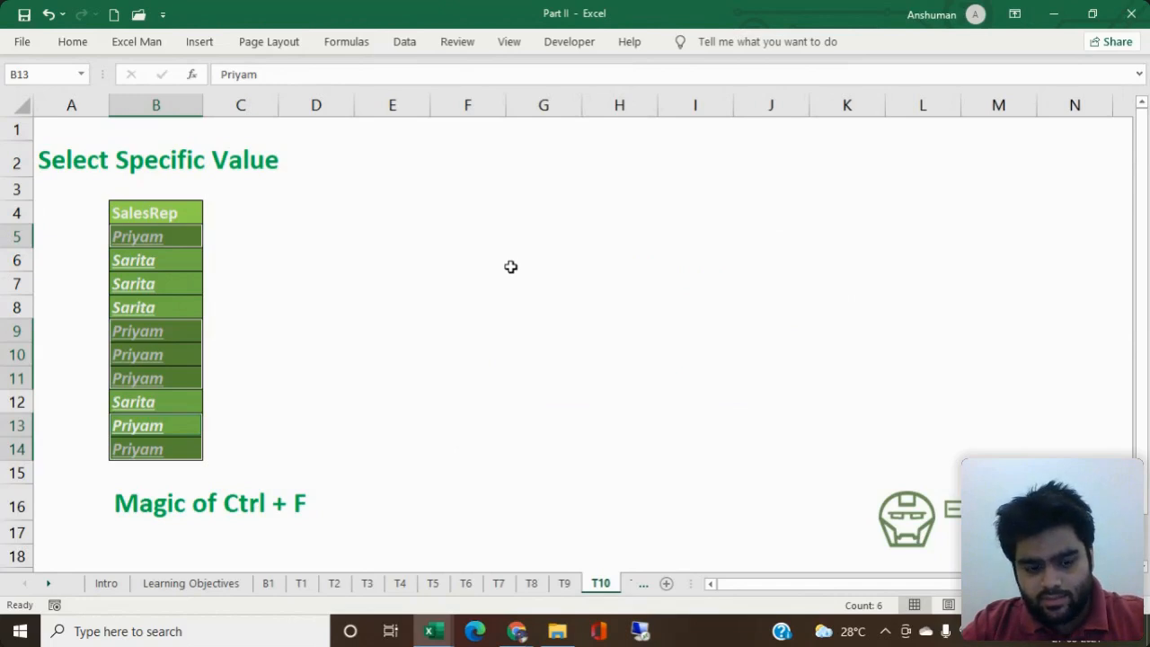
key(ctrl+z)
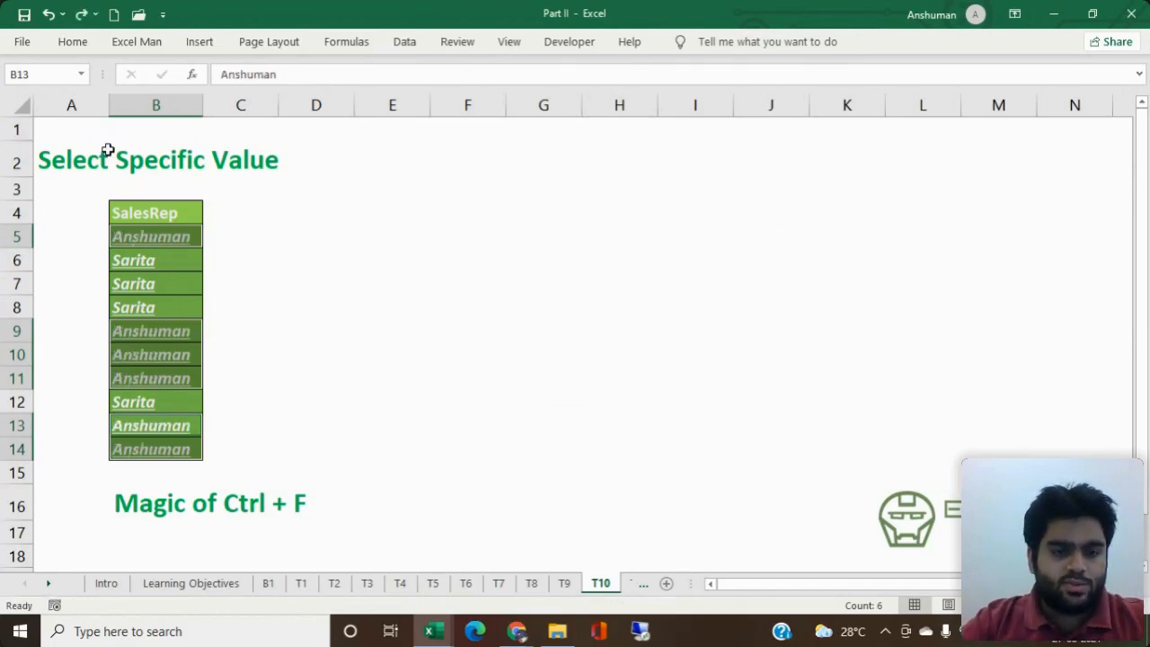
click(312, 288)
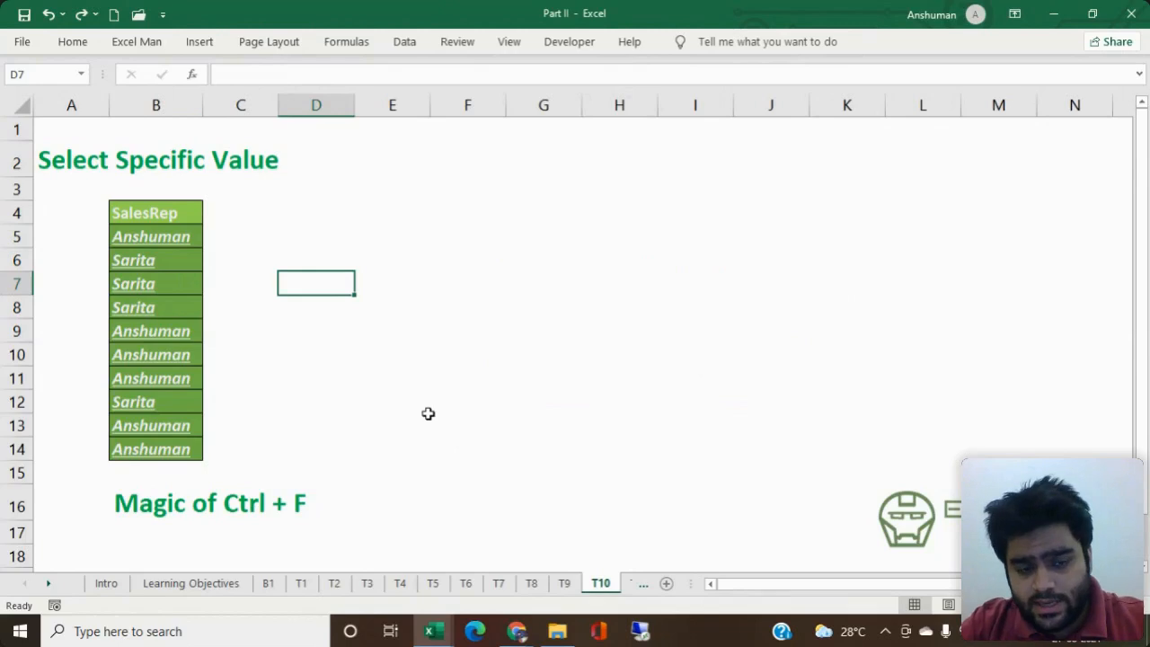
Step: Switch to the Select Specific Formatting sheet T12, select the orange cell B6, and move the selection to the empty cell E9
click(631, 590)
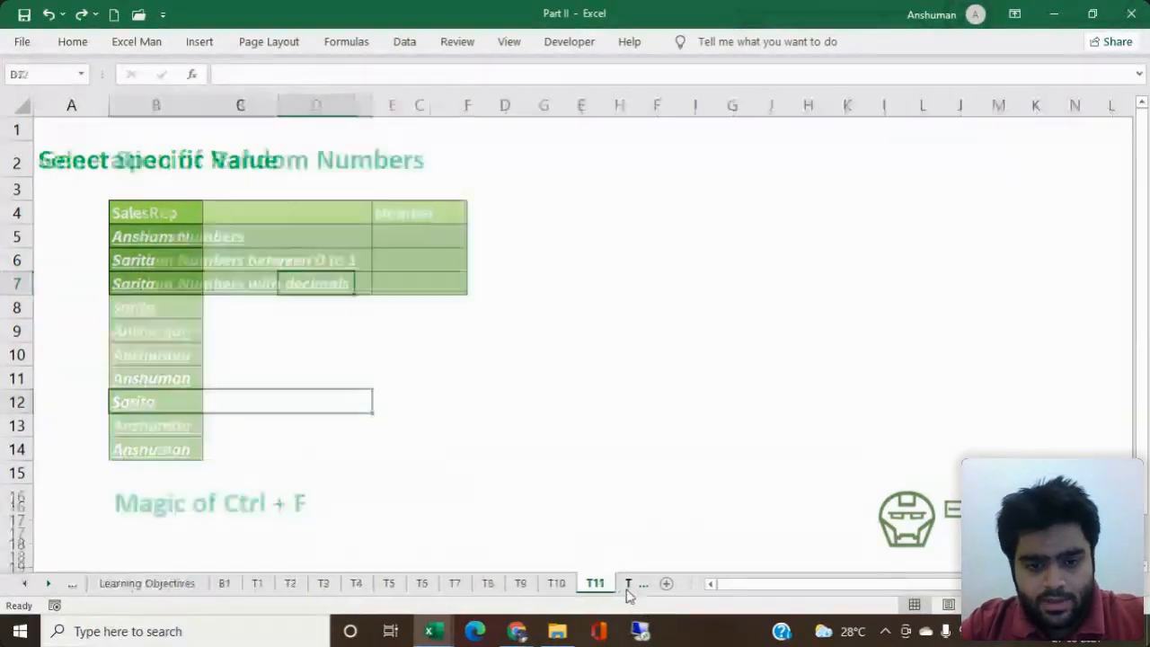
click(632, 591)
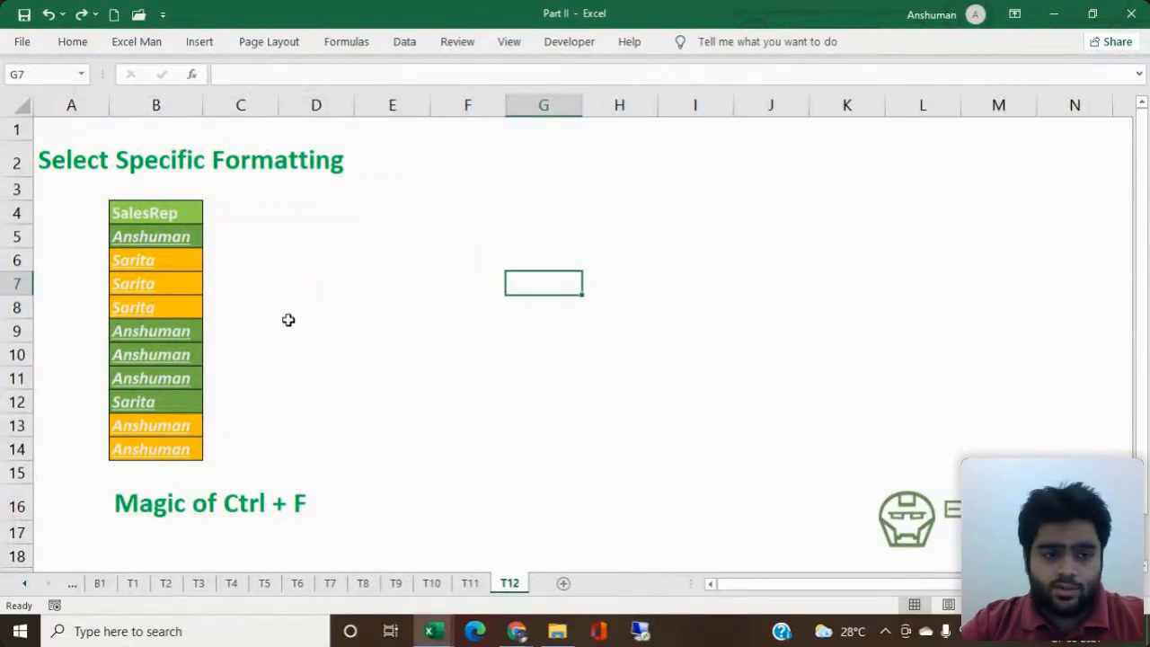
click(192, 262)
click(425, 336)
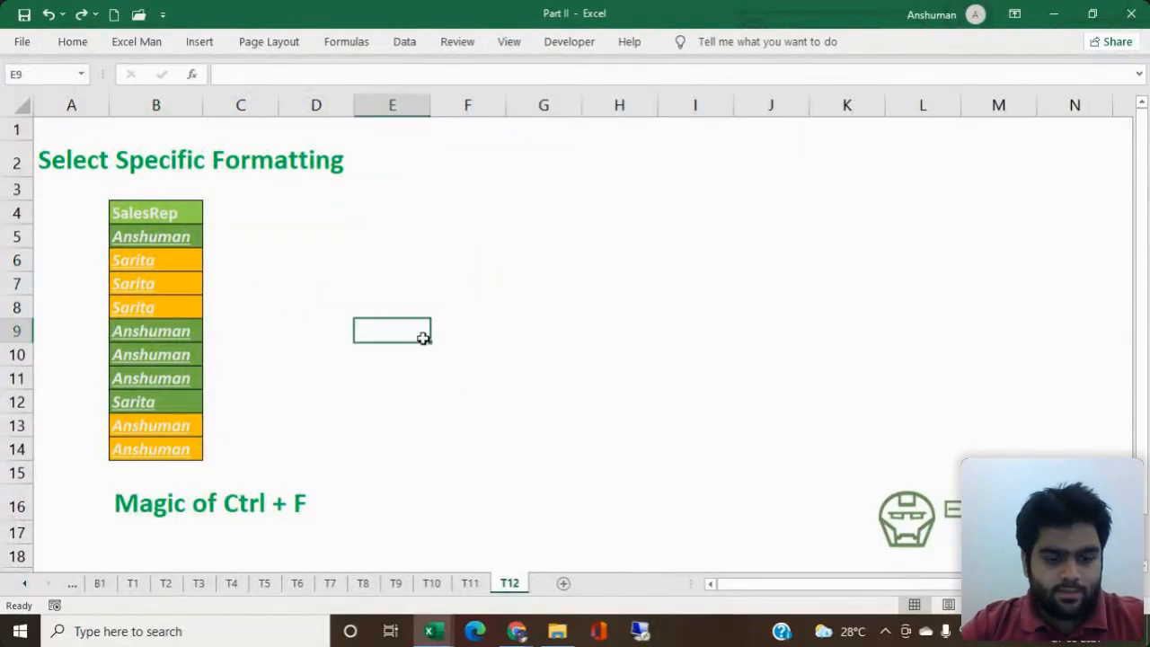
Step: Start a new search with empty search text and expanded options, and view the Find Format settings without choosing any
key(ctrl+f)
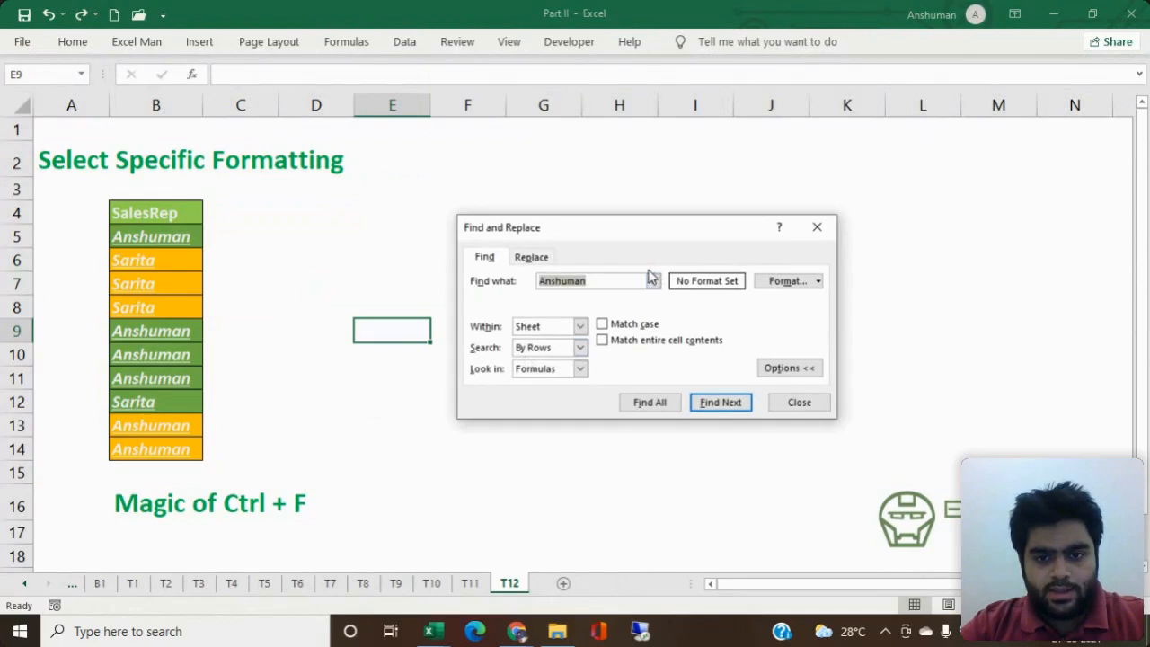
click(785, 368)
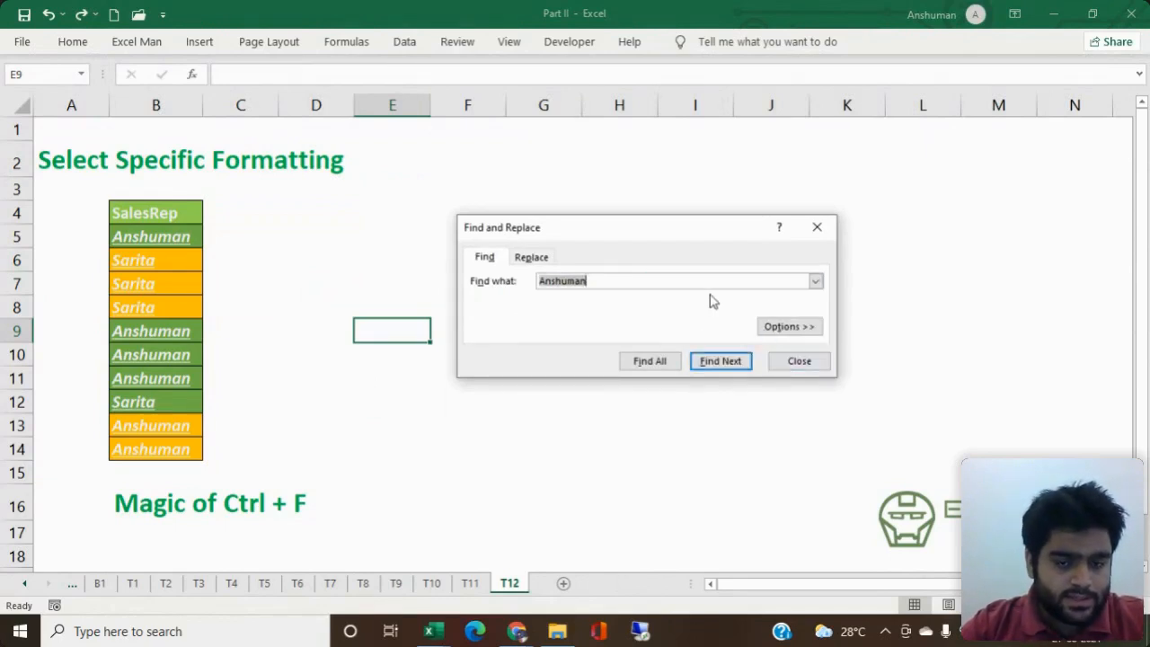
key(BackSpace)
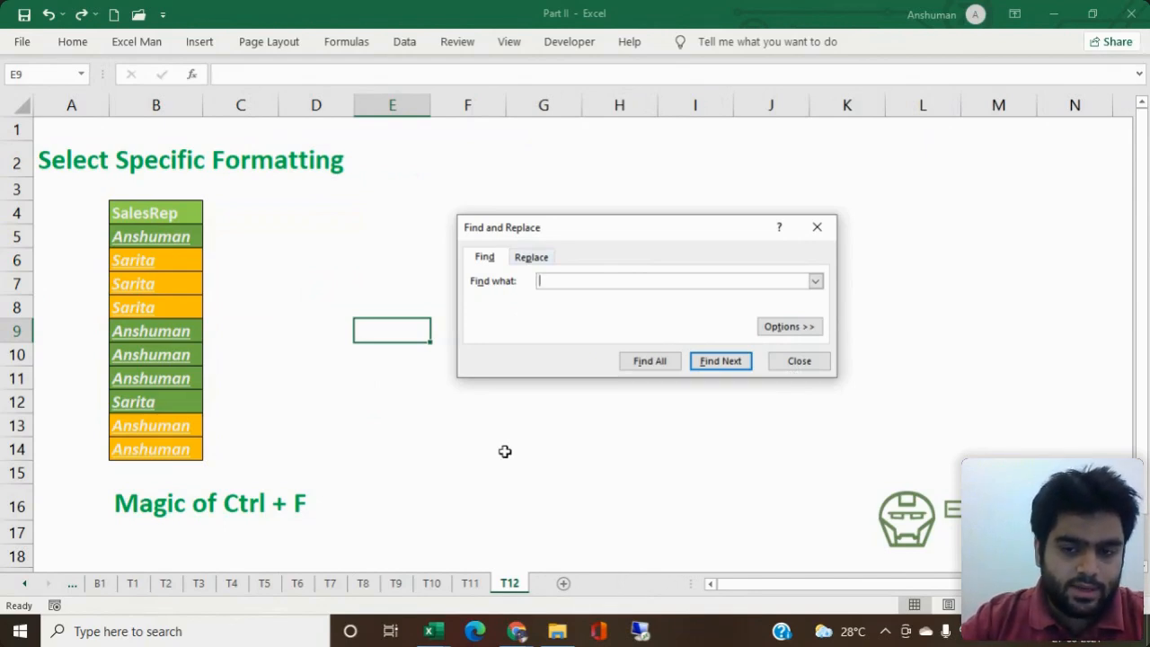
click(785, 328)
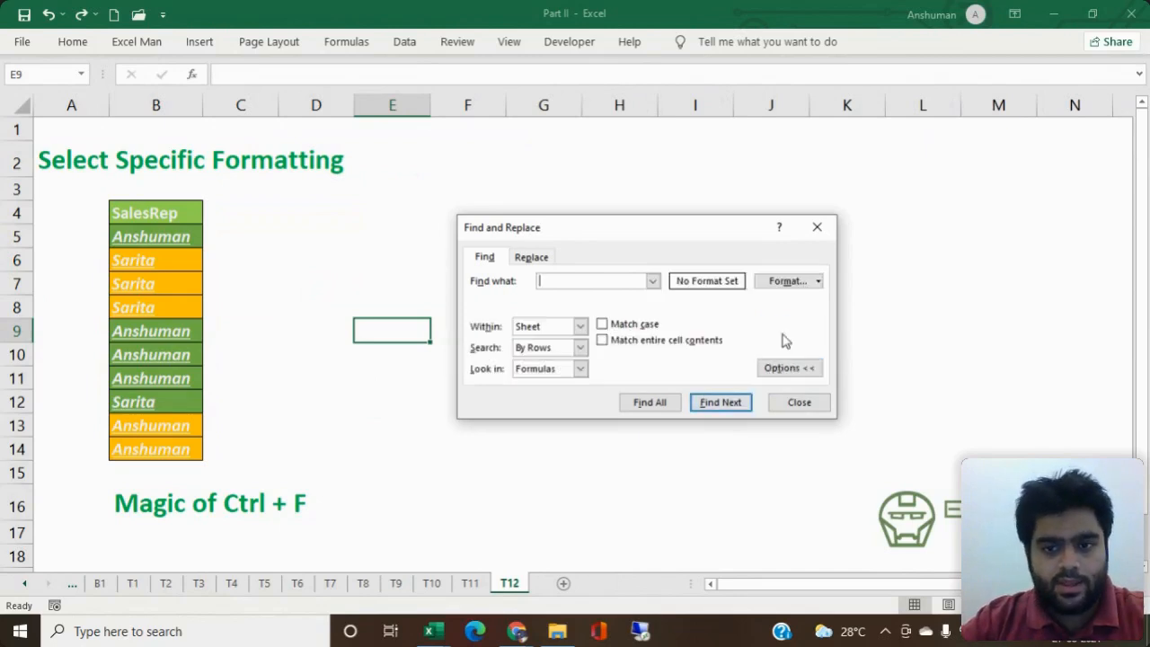
click(803, 283)
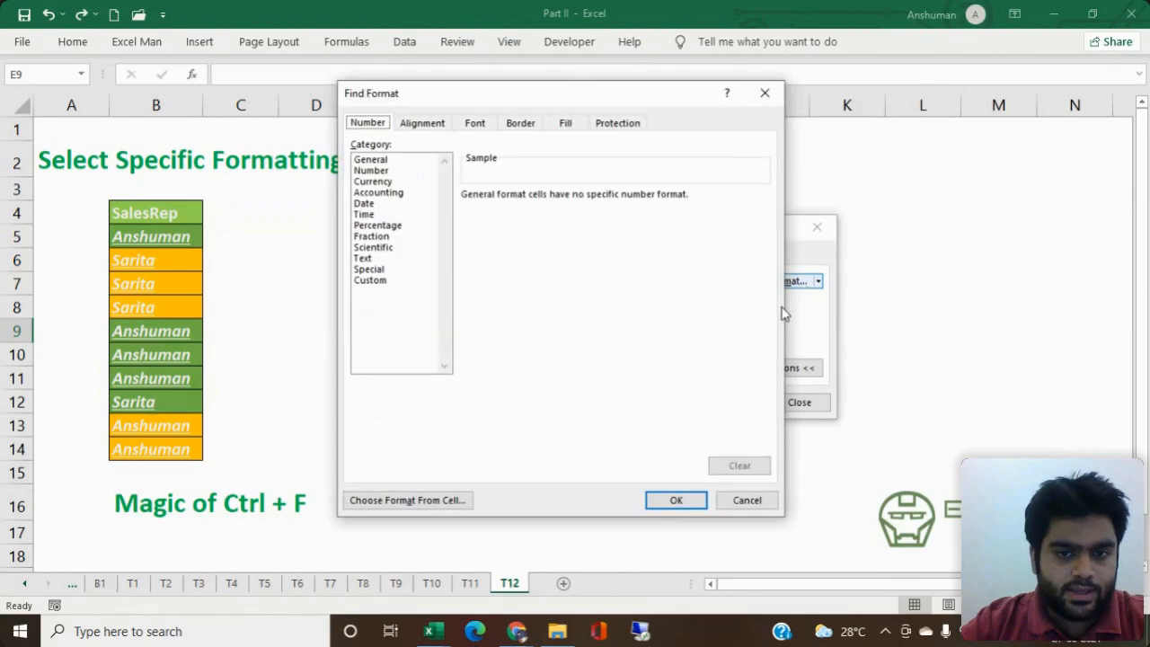
click(736, 505)
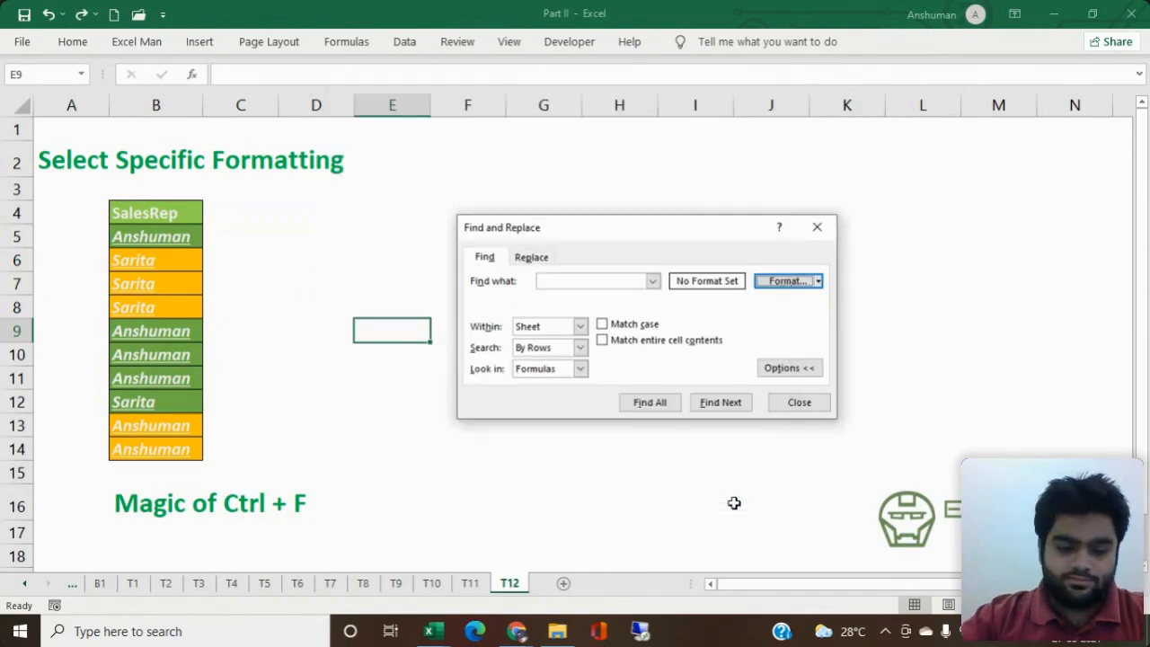
Step: Take the search format from the orange cell B6
click(818, 281)
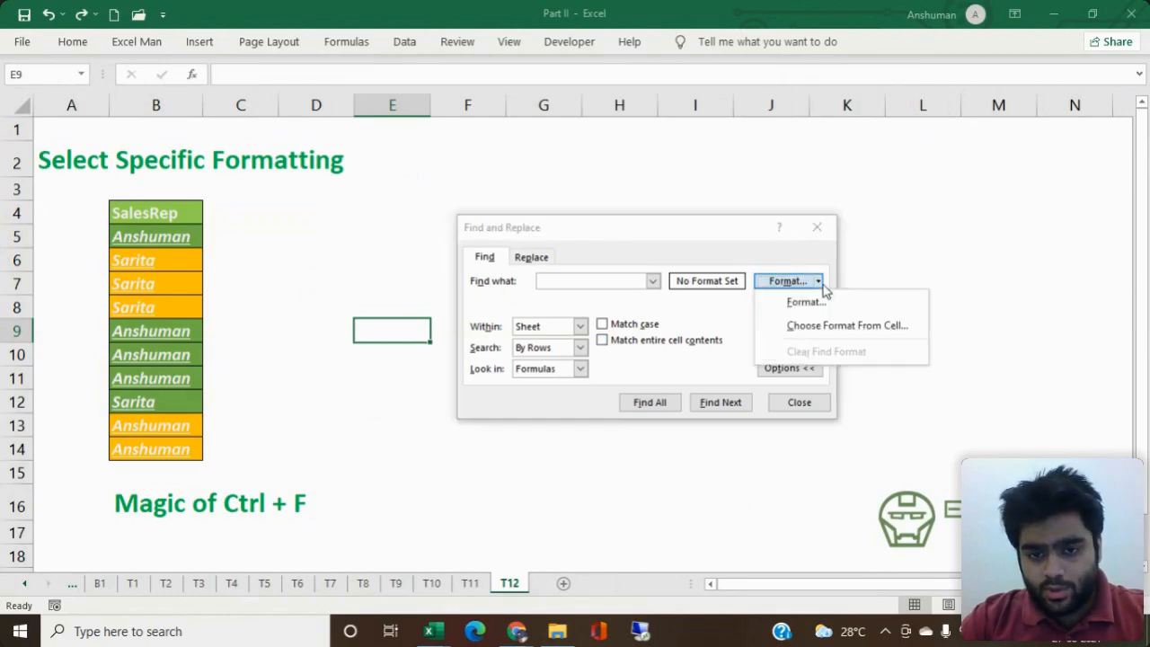
click(822, 328)
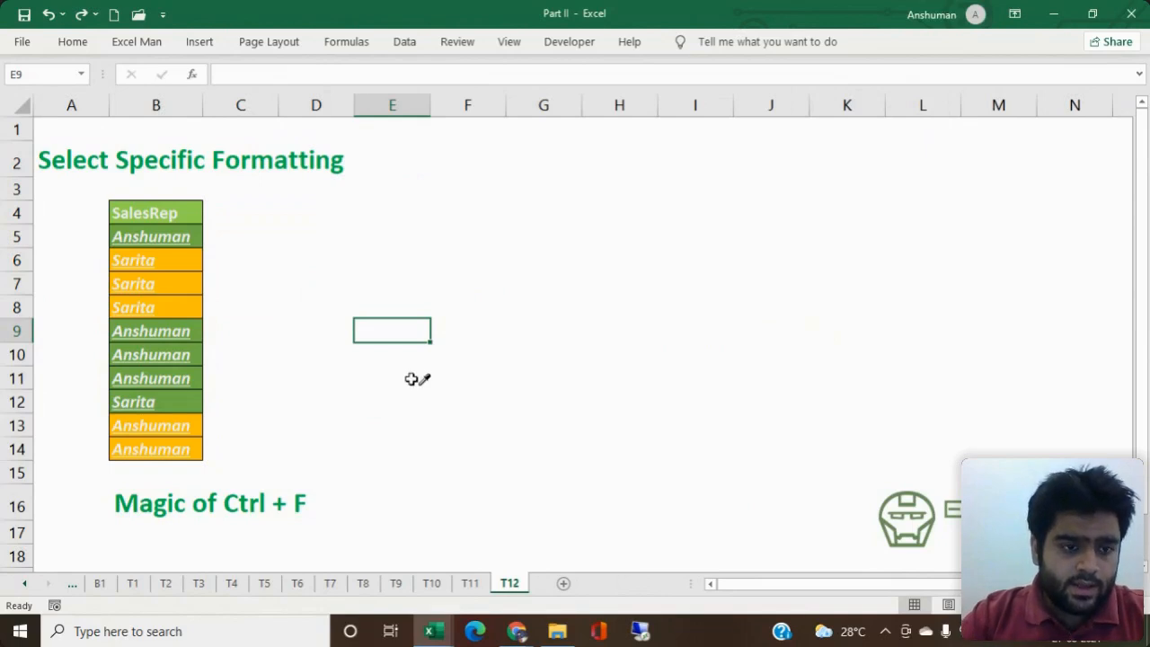
click(179, 262)
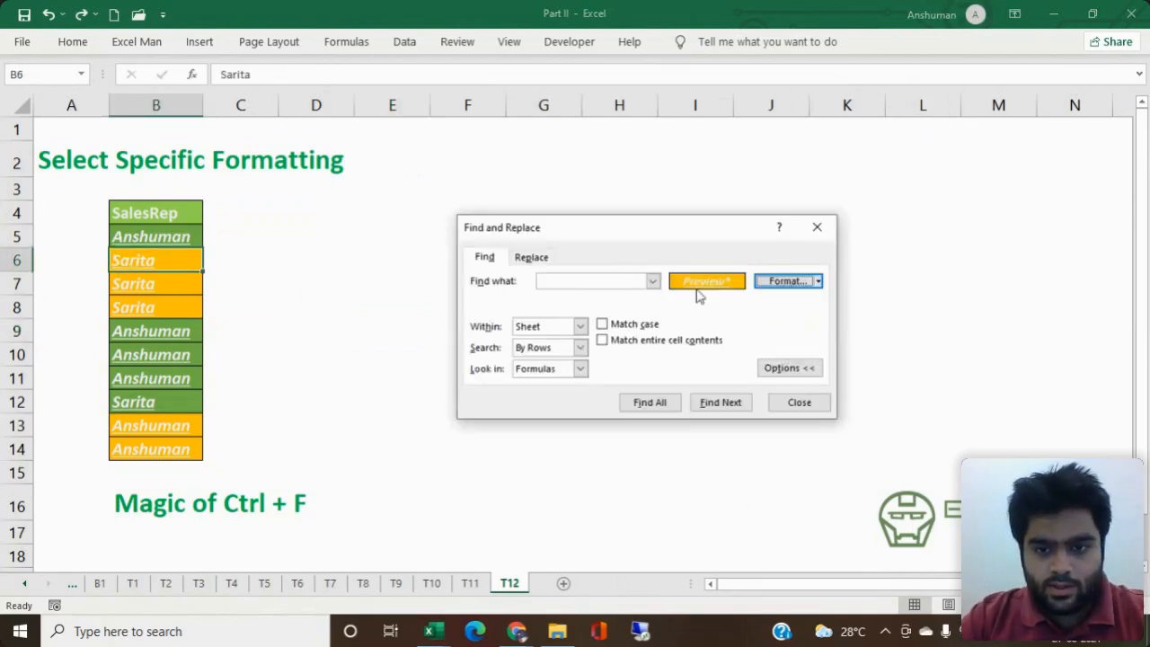
Step: Find all cells with the orange format, select every match together, close the search, and clear the selection
click(657, 403)
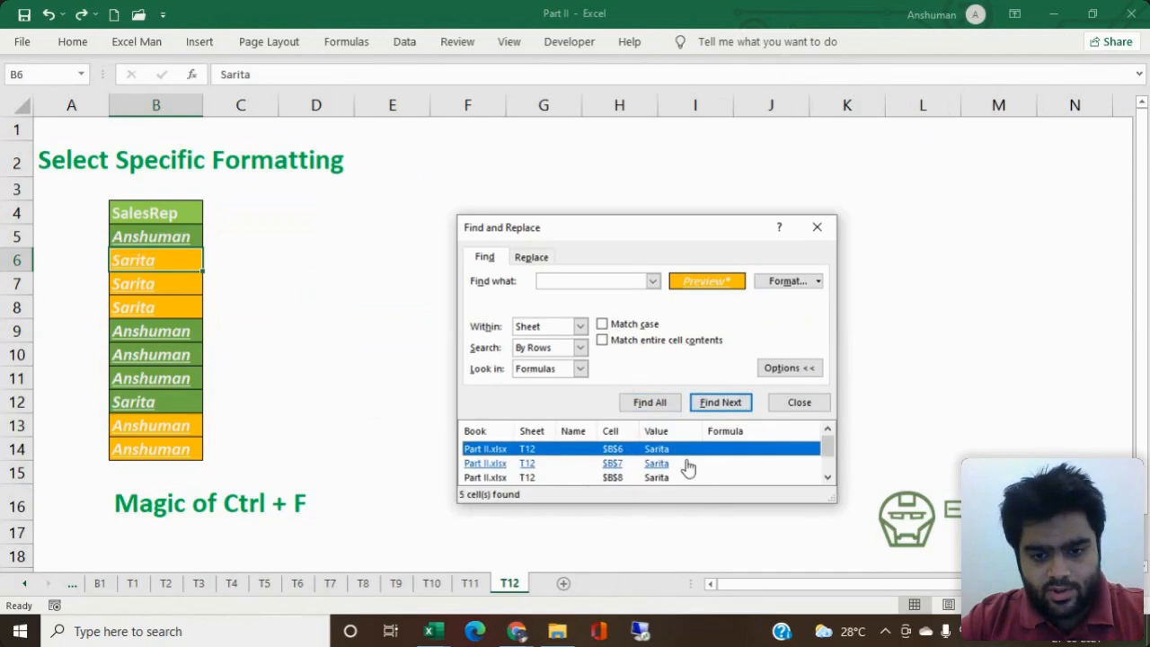
key(ctrl+a)
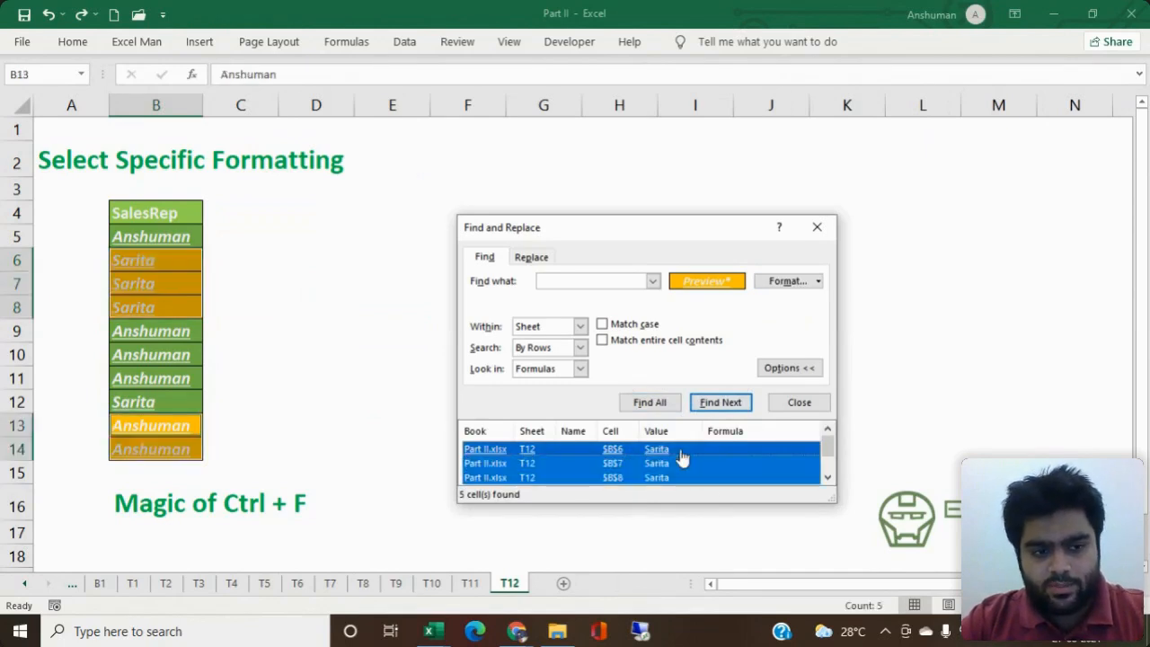
click(817, 227)
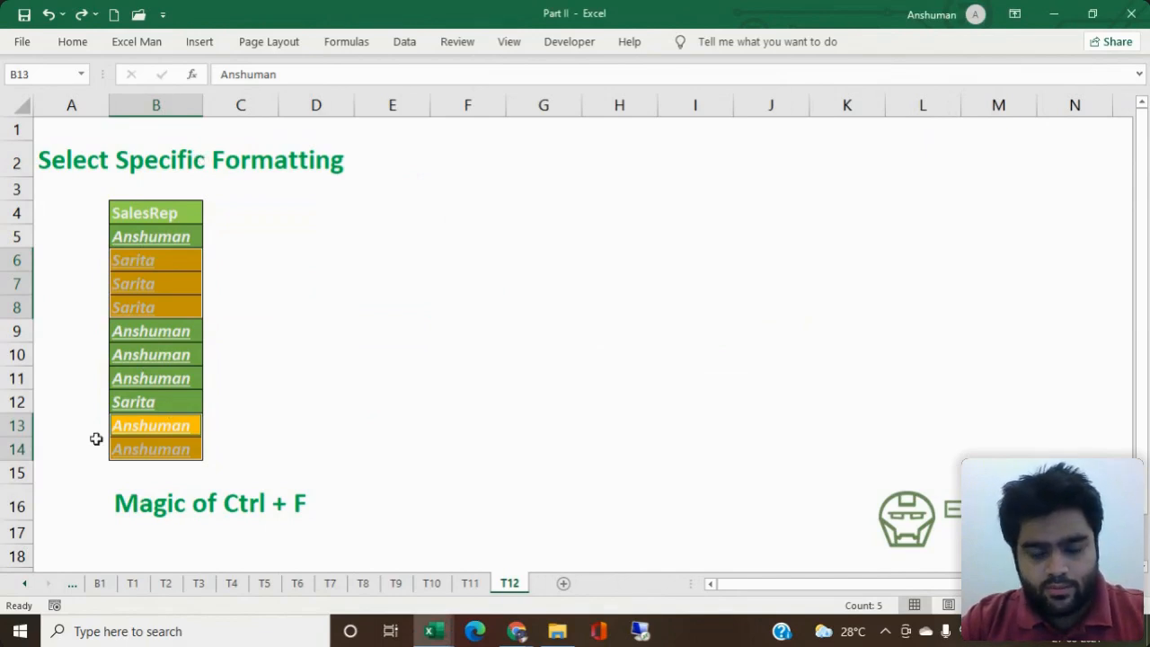
click(304, 280)
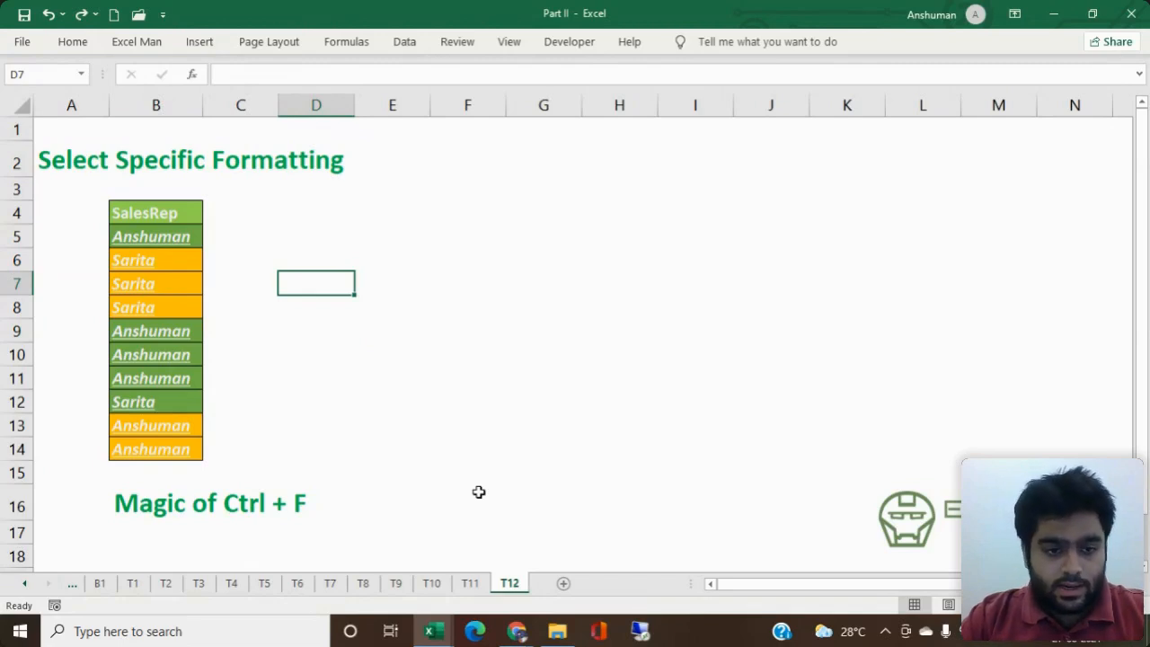
Step: Switch to the Generation of Random Numbers sheet T11 and select the Number cell C5 beside Random Numbers
key(ctrl+Page_Up)
key(ctrl+Page_Up)
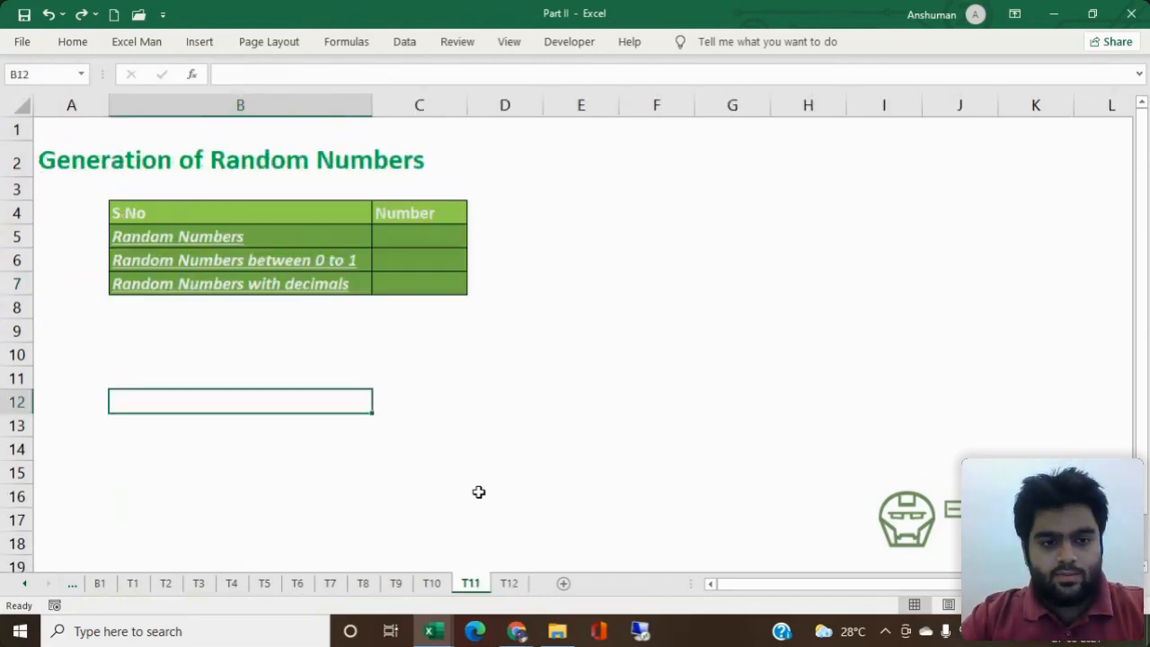
key(ctrl+Page_Down)
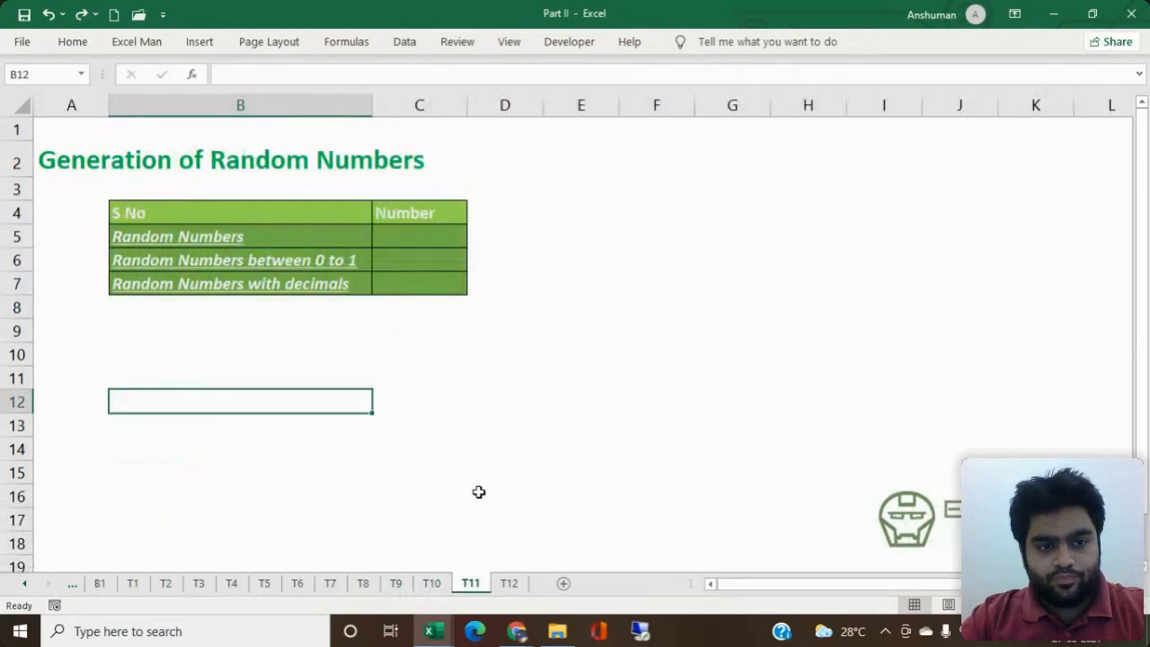
click(435, 384)
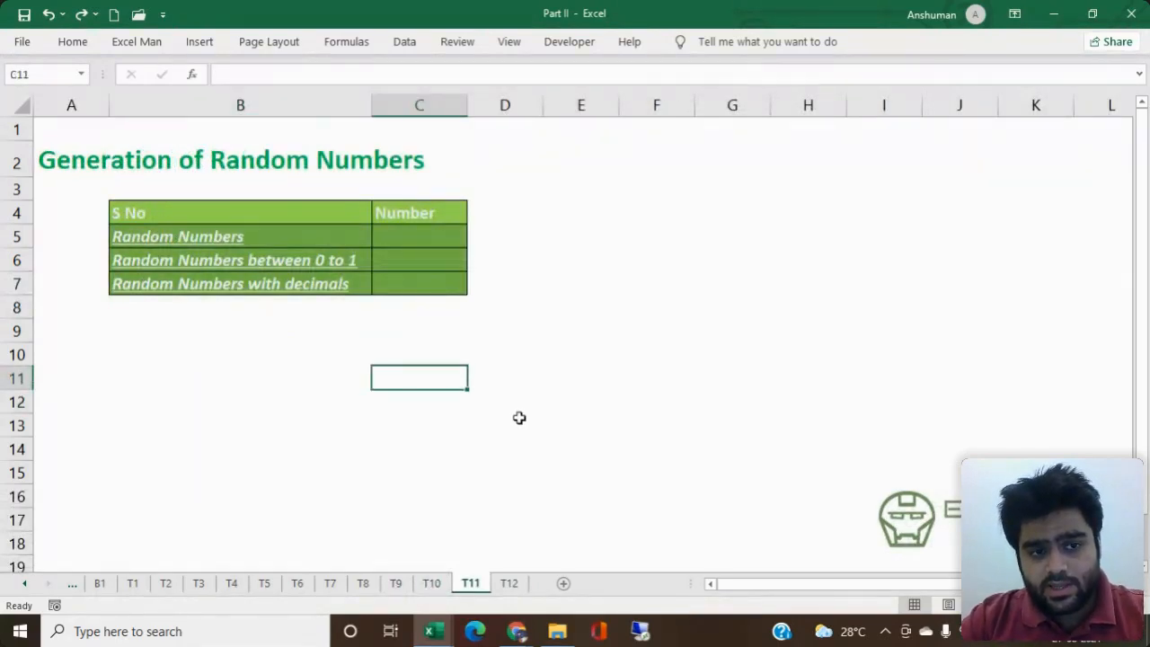
click(436, 233)
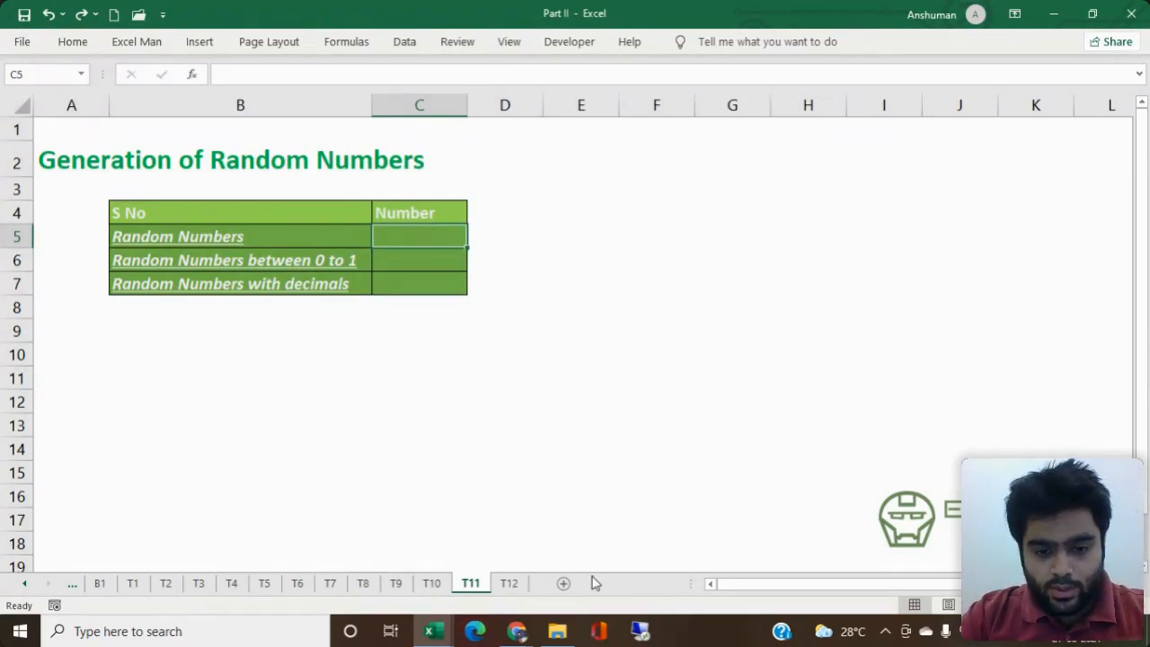
Step: Switch to the other Part II workbook window and inspect the guava picture on sheet E1, leaving J2 selected
click(446, 629)
click(477, 604)
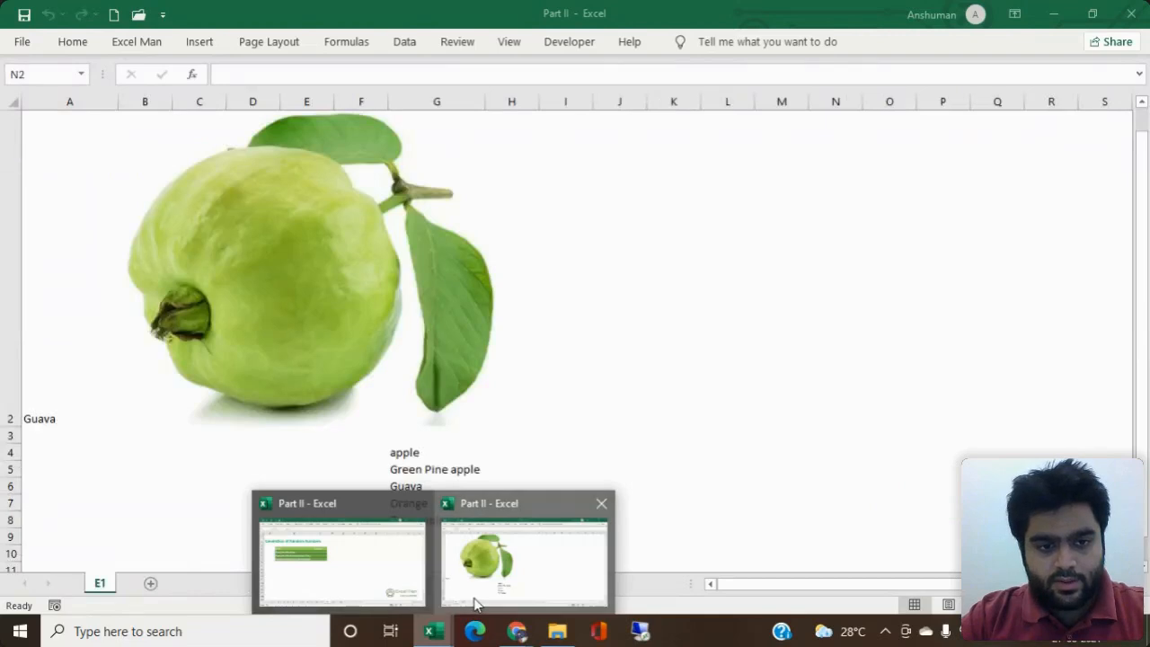
click(656, 418)
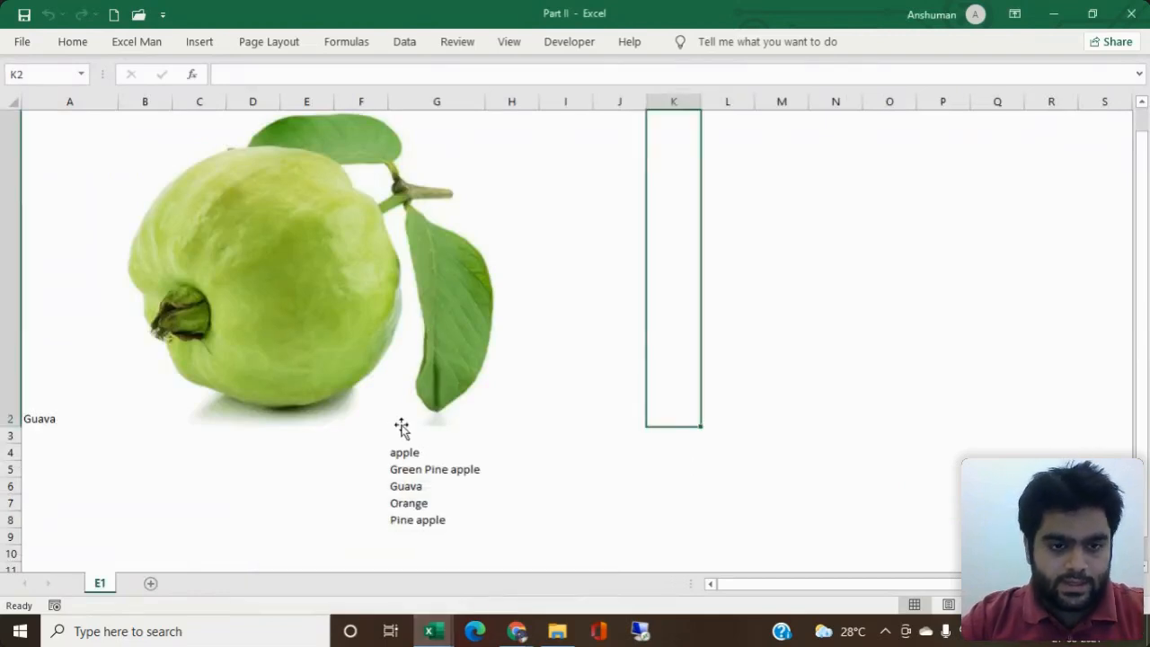
click(283, 306)
click(619, 366)
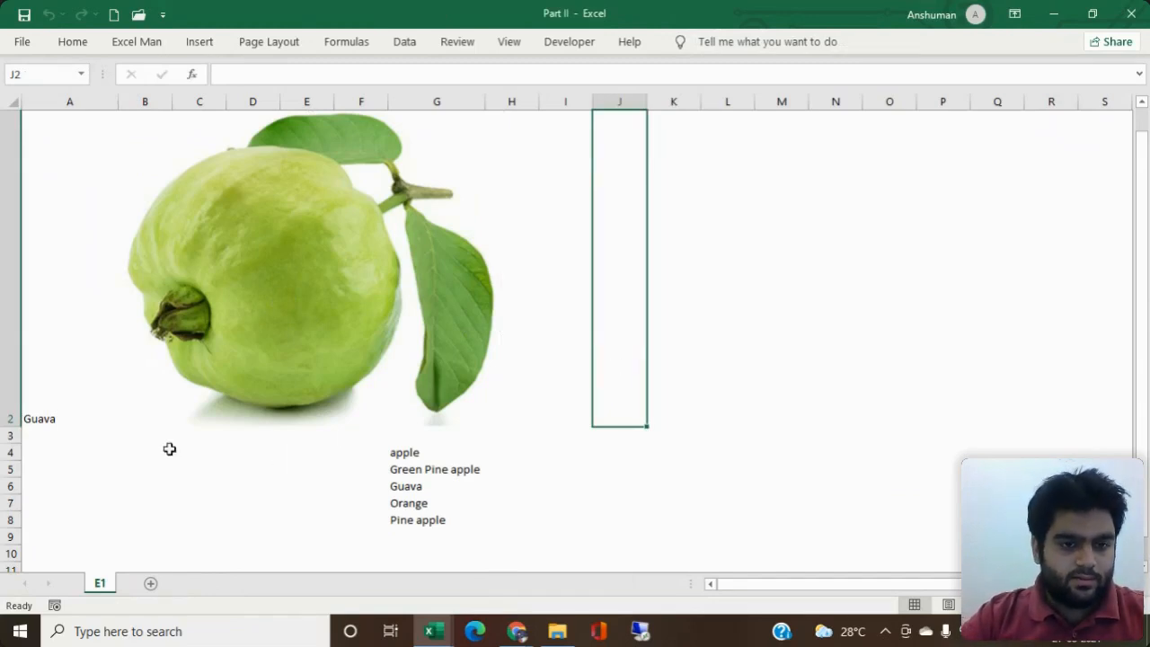
Step: Choose apple as the fruit in cell A2 and reselect the cell to refresh its picture
click(47, 409)
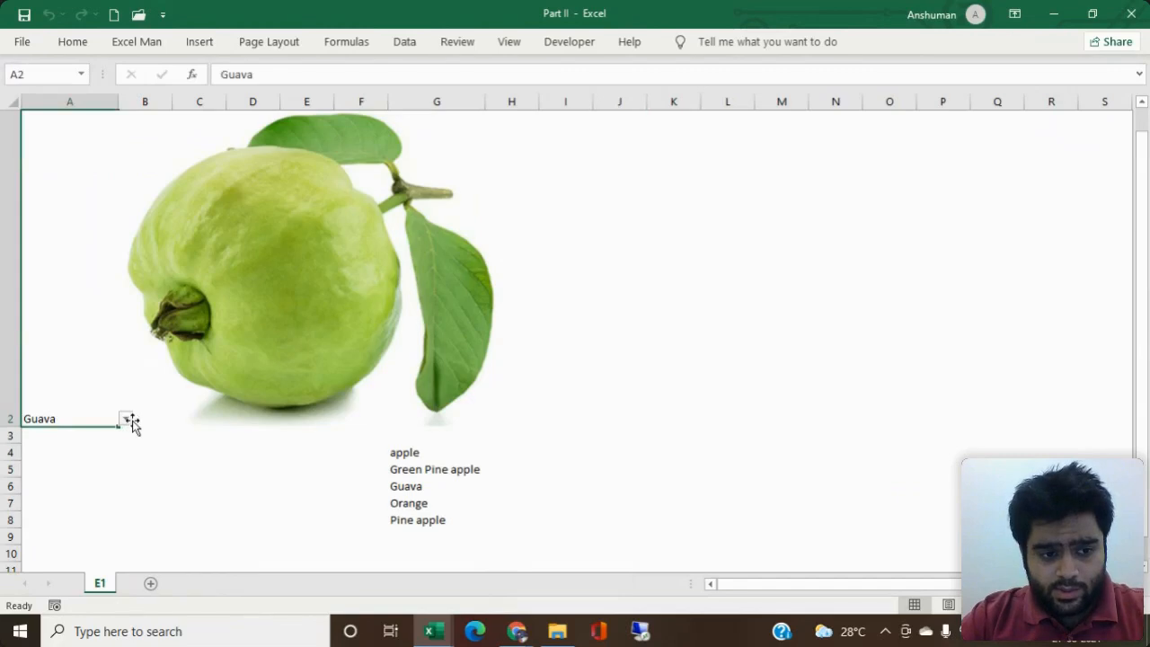
click(127, 419)
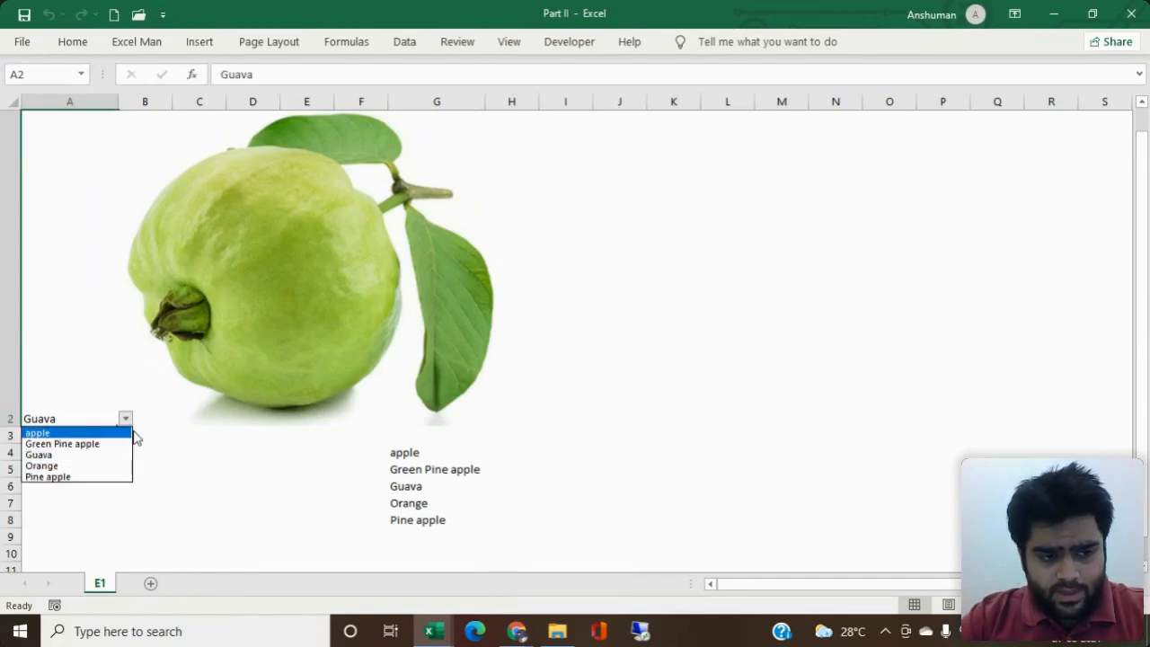
click(126, 434)
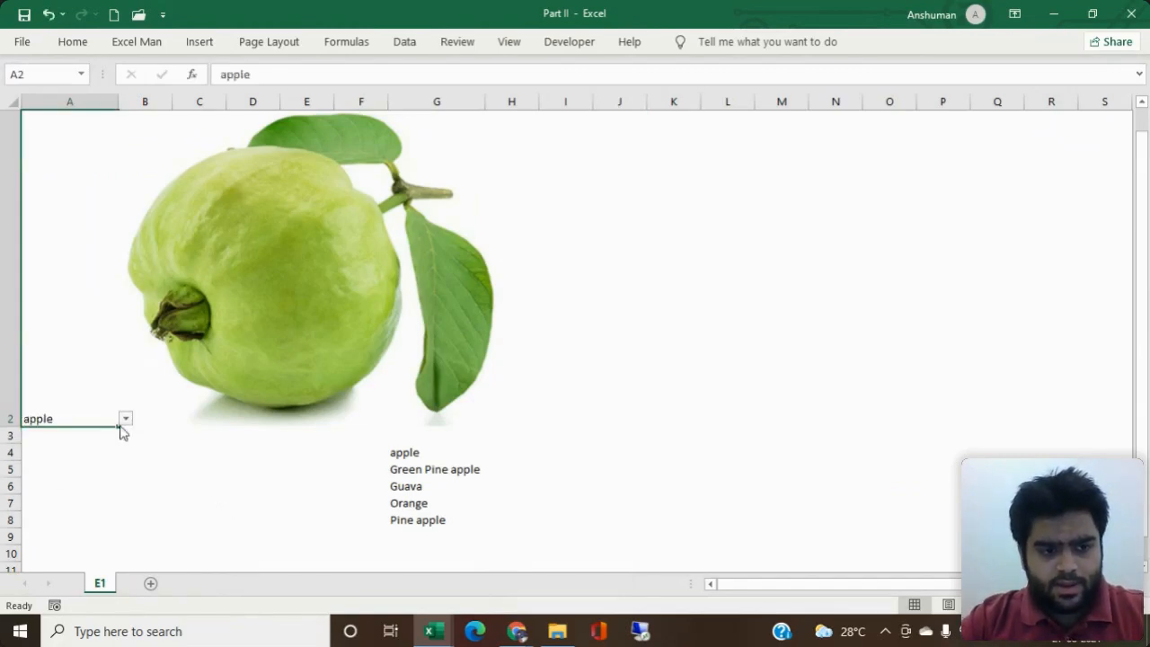
click(164, 502)
click(93, 396)
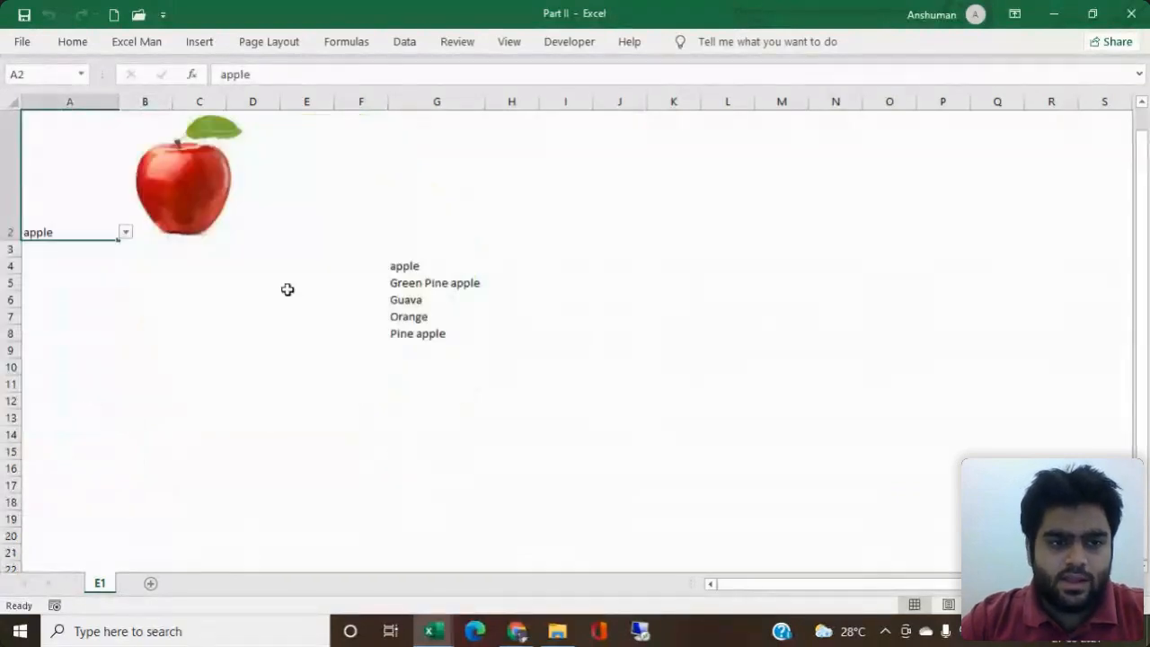
Step: Try Green Pine apple as the fruit in cell A2 with its picture, and enter apple there again
click(126, 233)
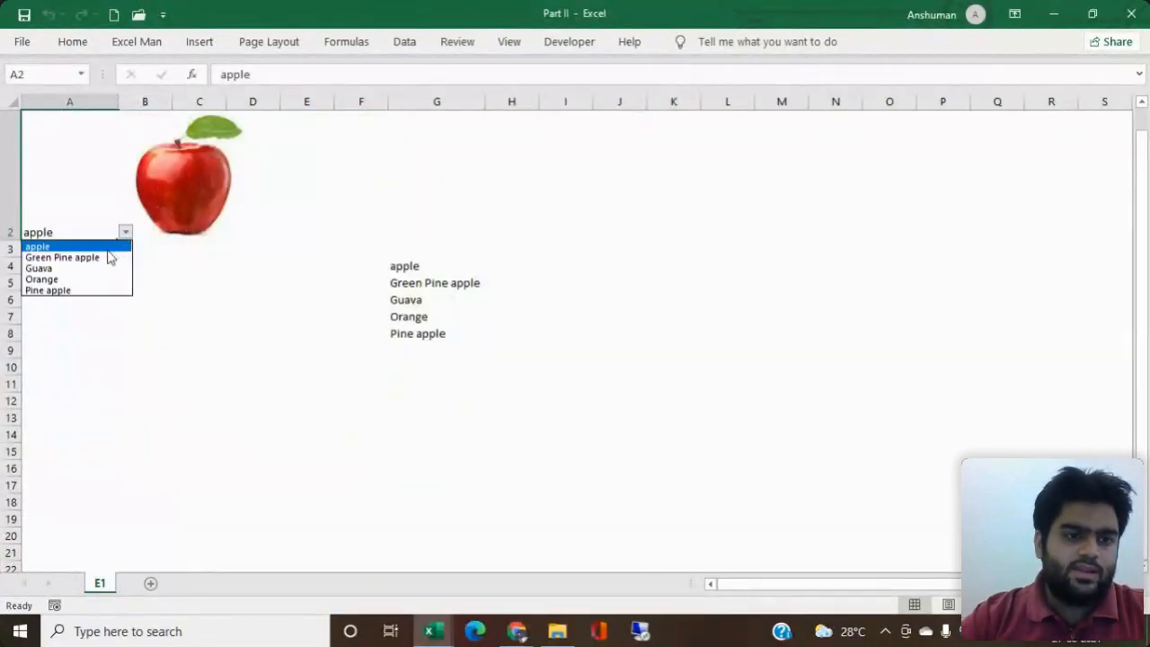
click(103, 260)
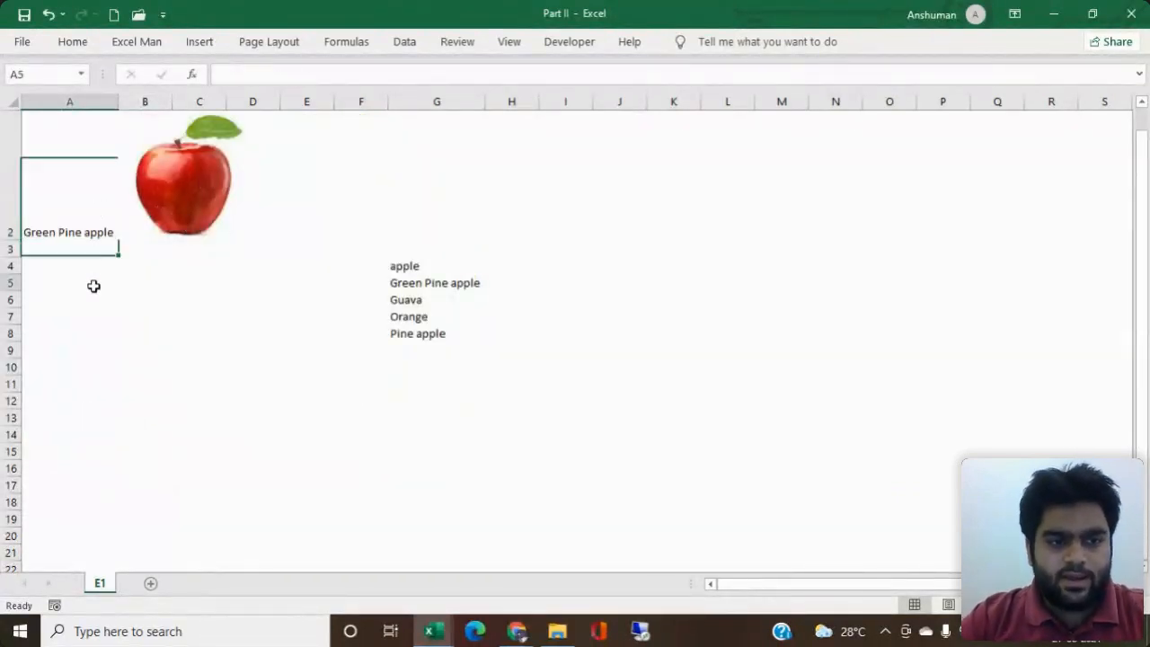
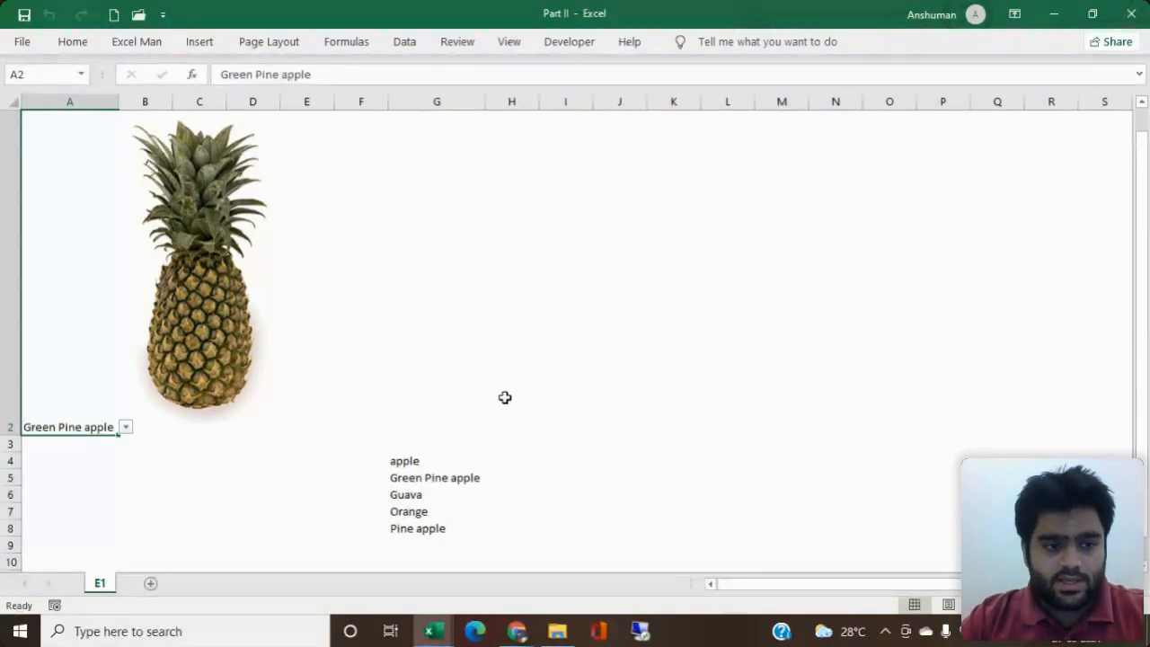
text(appl)
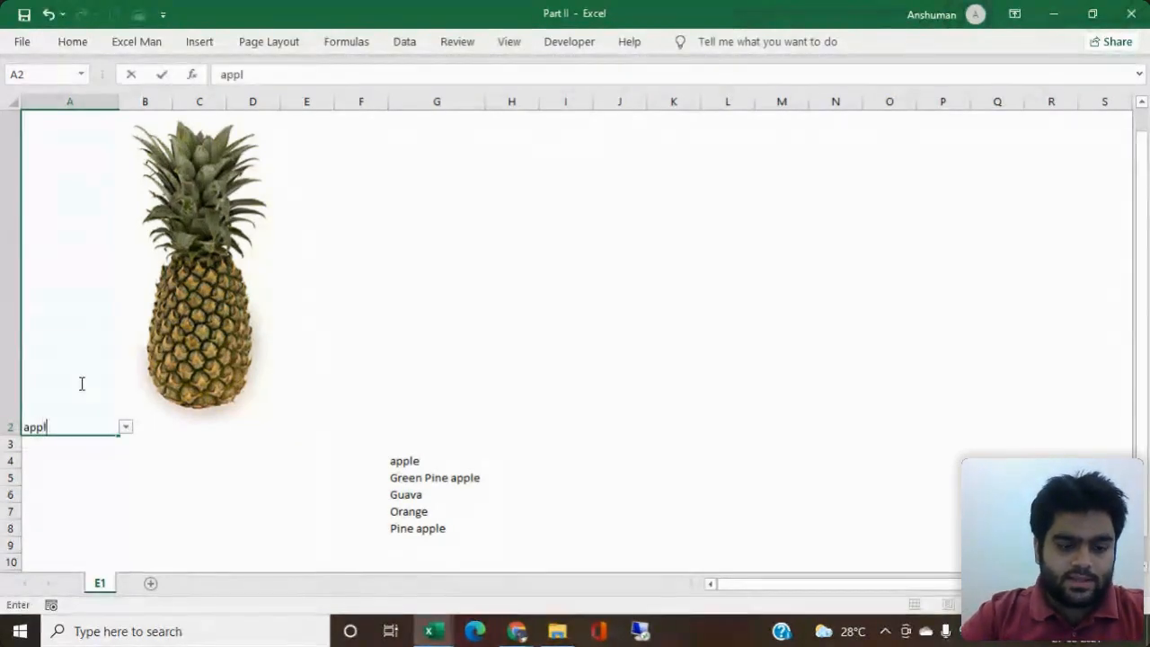
text(e)
key(Return)
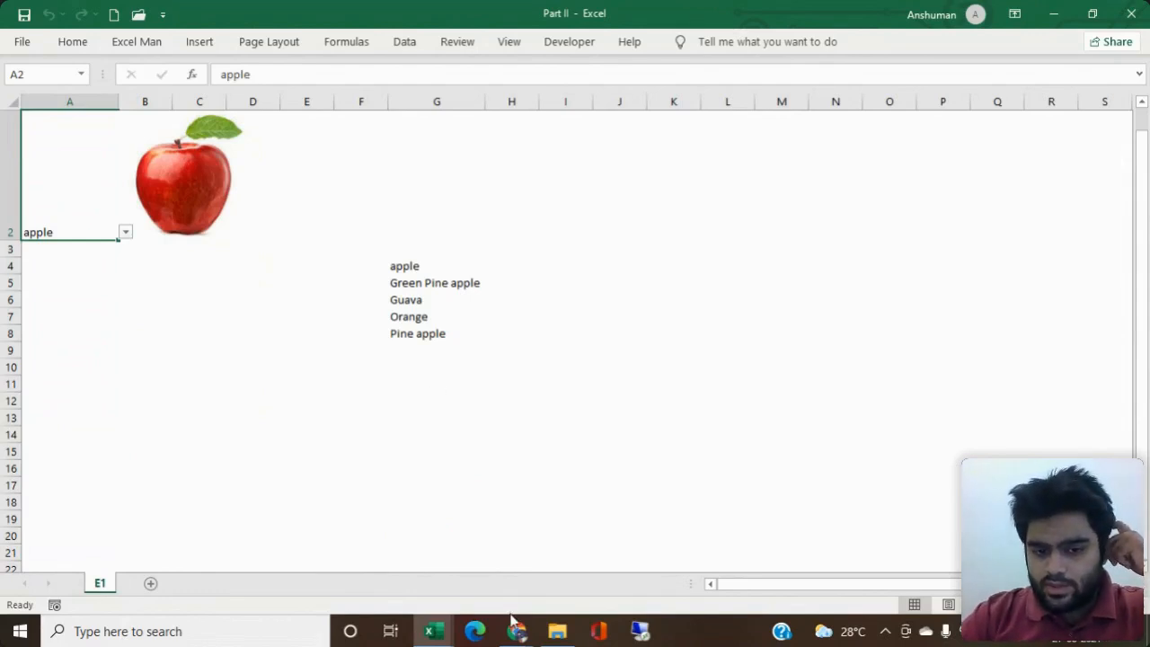
Step: Switch to the WebinarJam broadcast in Chrome, pause and restore the camera and microphone, and return to cell E4 of the workbook
mouse_move(516, 631)
click(466, 571)
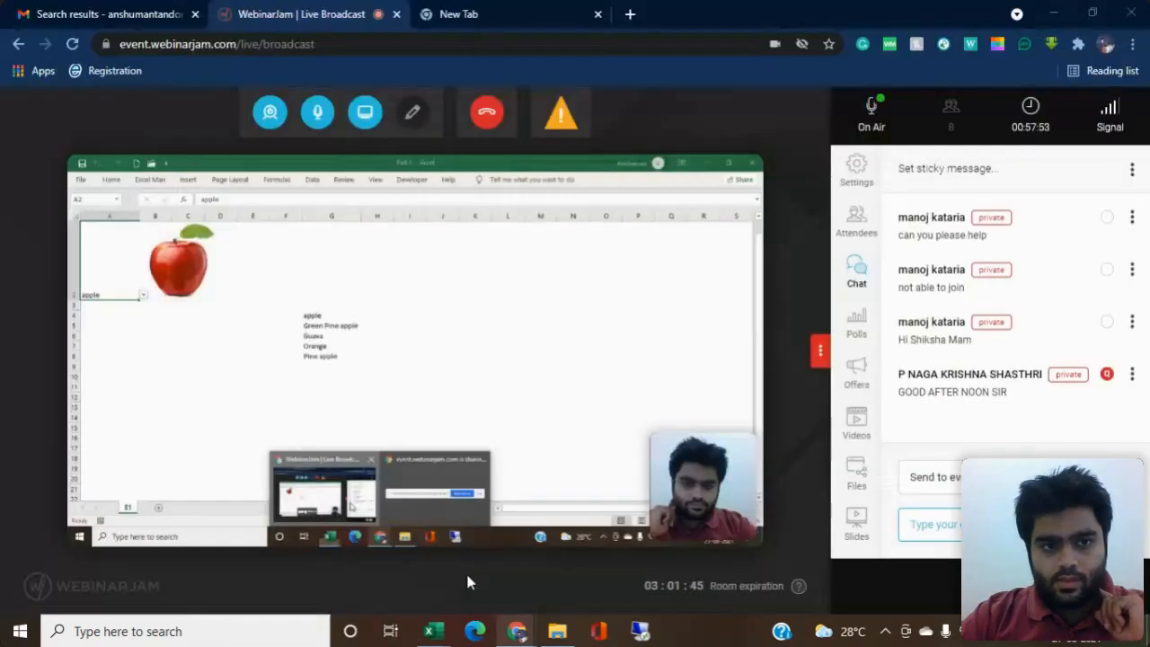
click(259, 114)
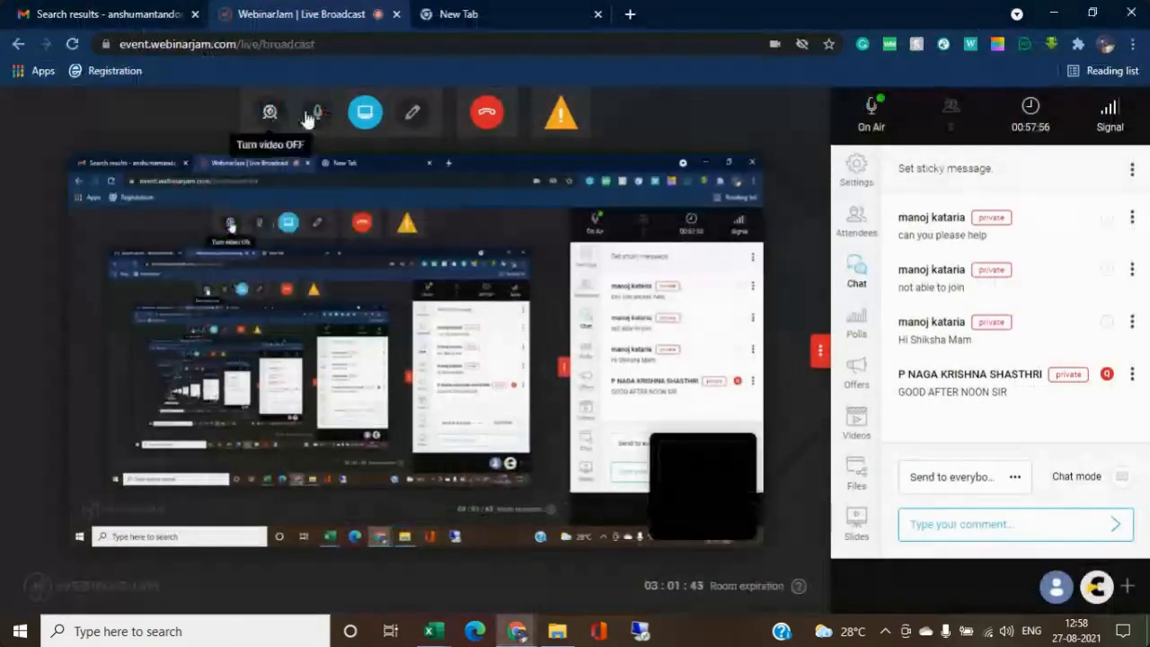
click(270, 113)
key(alt+Tab)
click(296, 262)
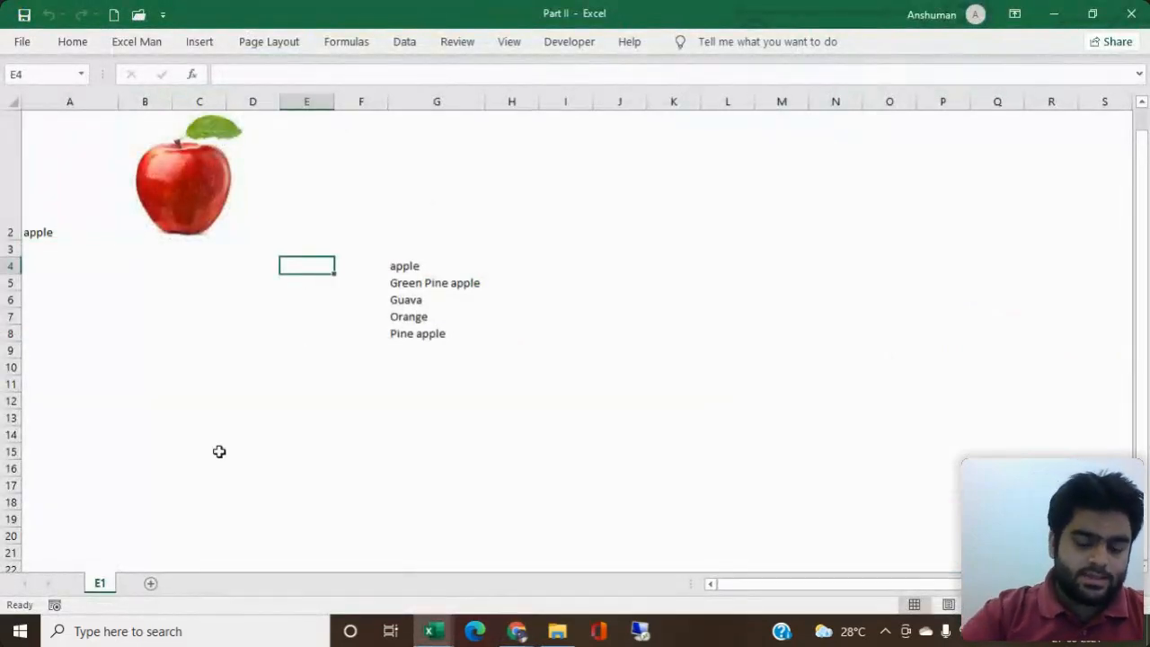
Step: Open the Visual Basic editor and examine the Worksheet_SelectionChange procedure in the Sheet1 (E1) code
click(551, 44)
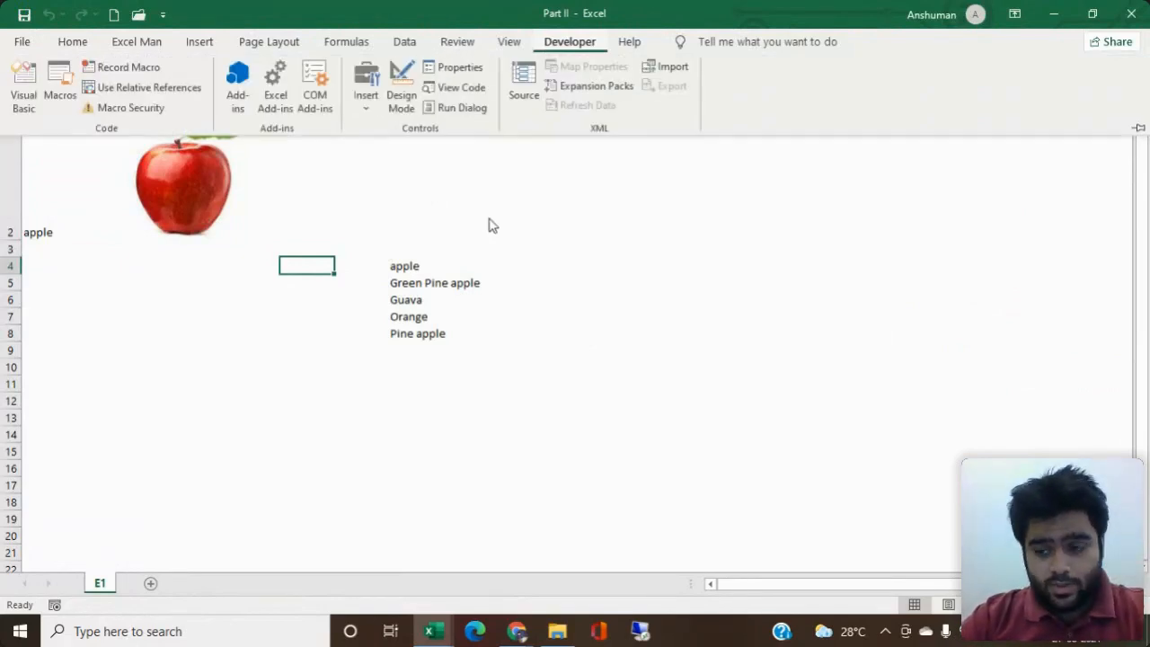
click(24, 89)
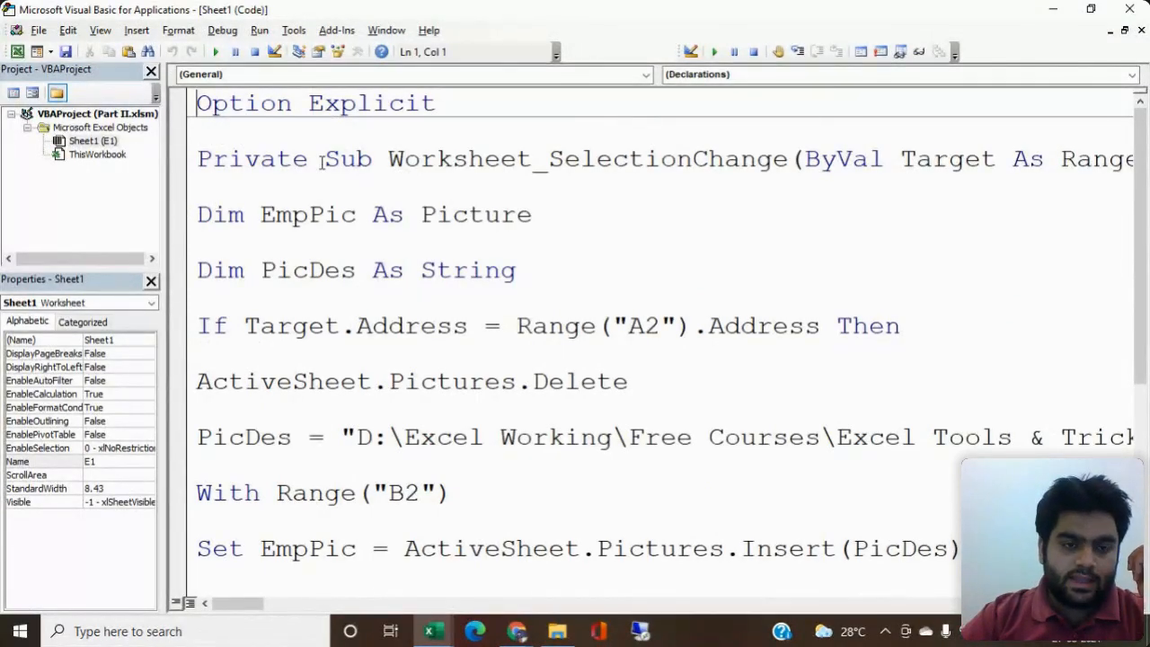
drag(324, 159, 580, 159)
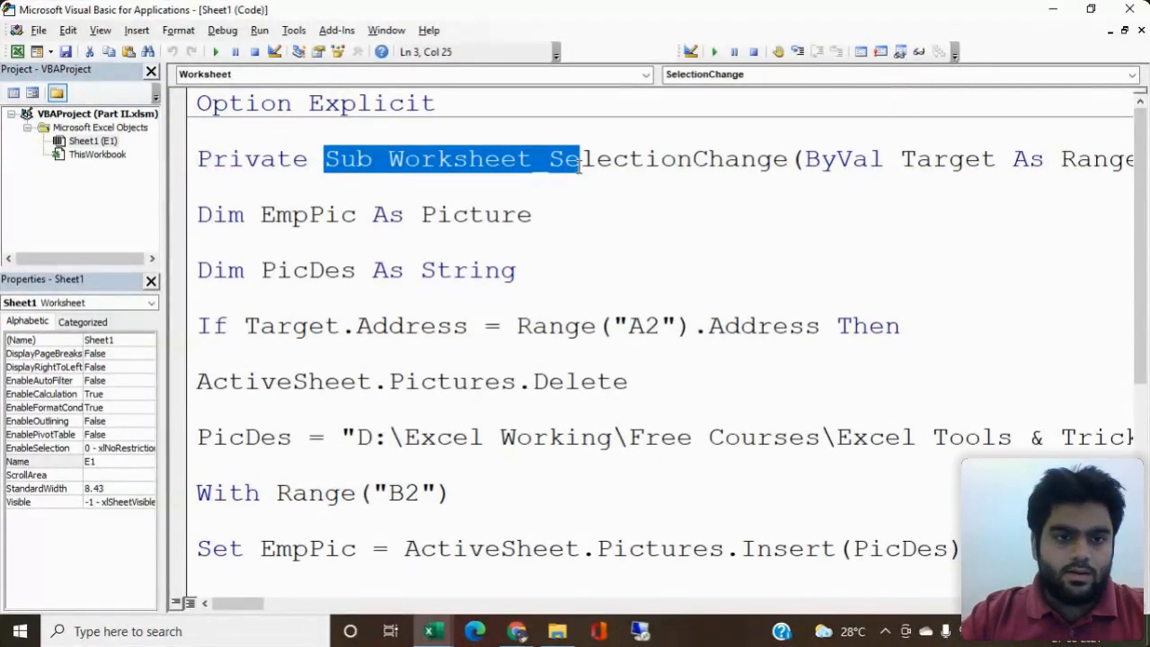
click(452, 214)
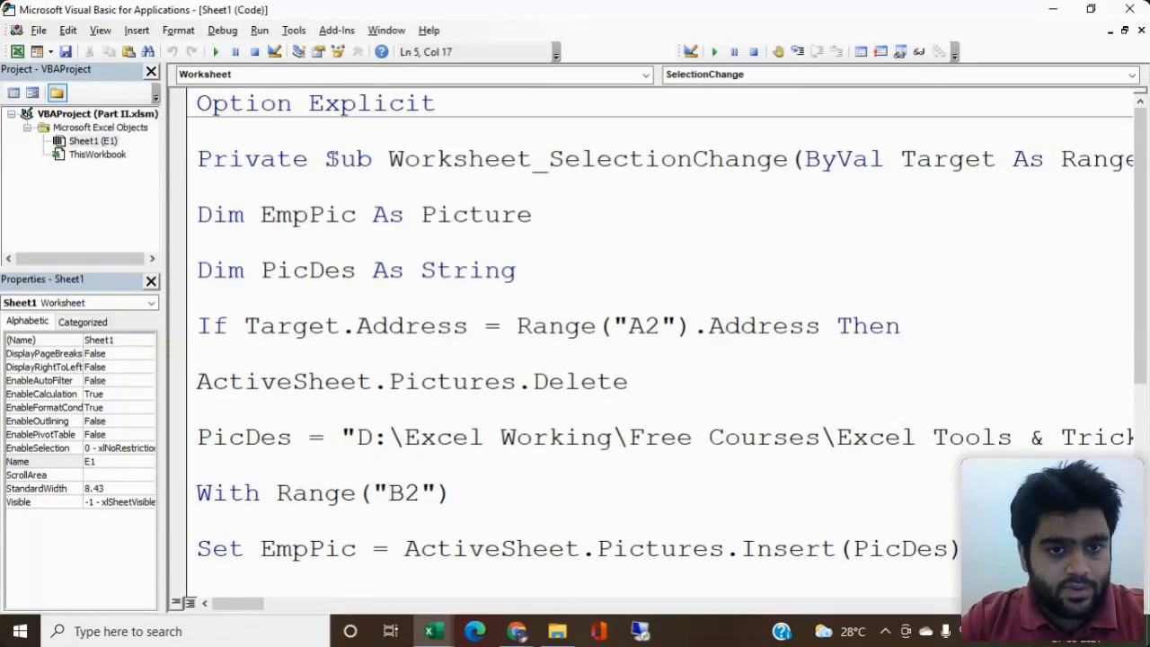
Step: Look over the kinds of code items that can be inserted, and show the code of Sheet1 (E1)
click(137, 29)
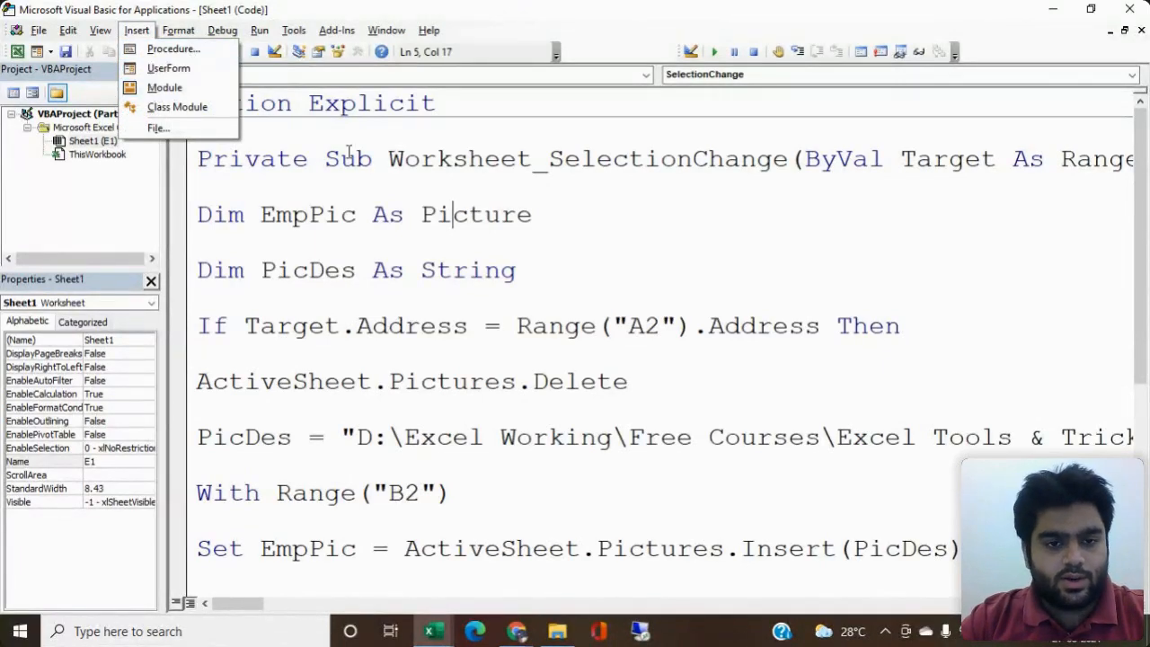
key(Escape)
click(359, 213)
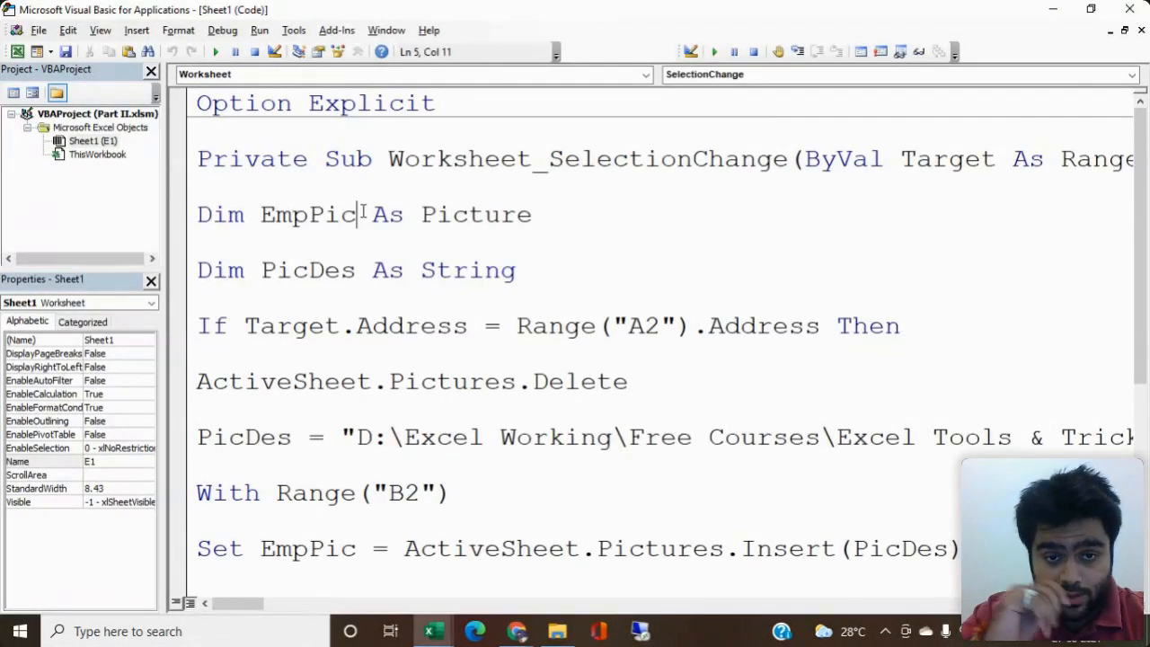
double_click(93, 145)
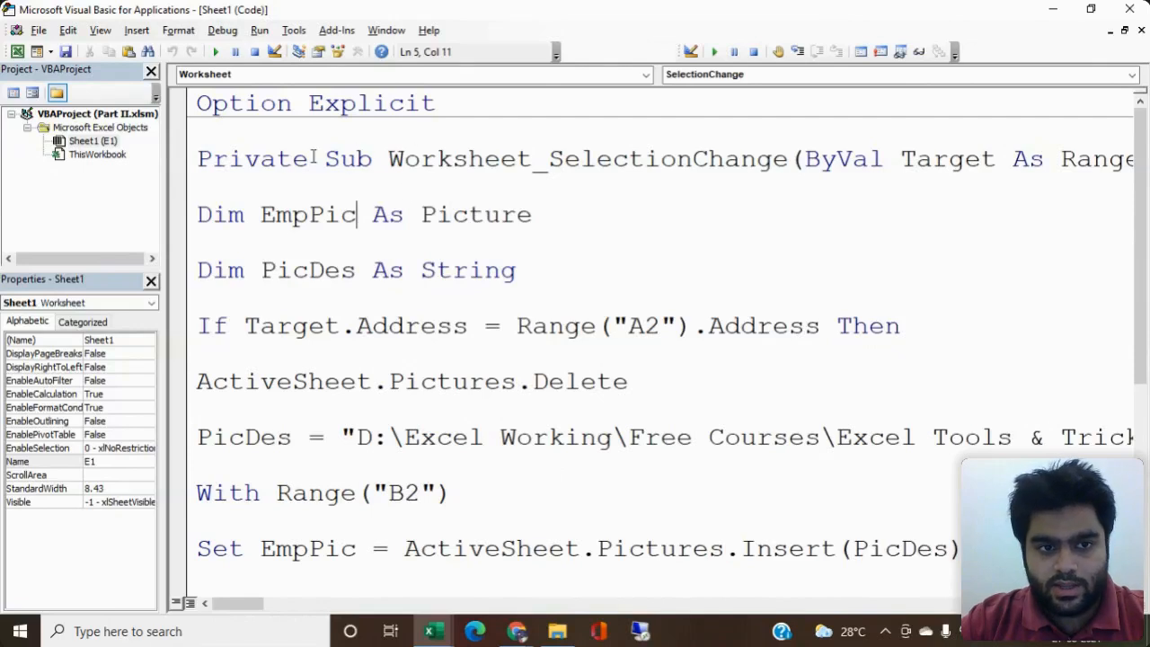
Step: Examine the Worksheet_SelectionChange declaration, with Worksheet as the code object, and highlight its SelectionChange(ByVal Target As Range) part
drag(199, 159, 869, 159)
click(758, 159)
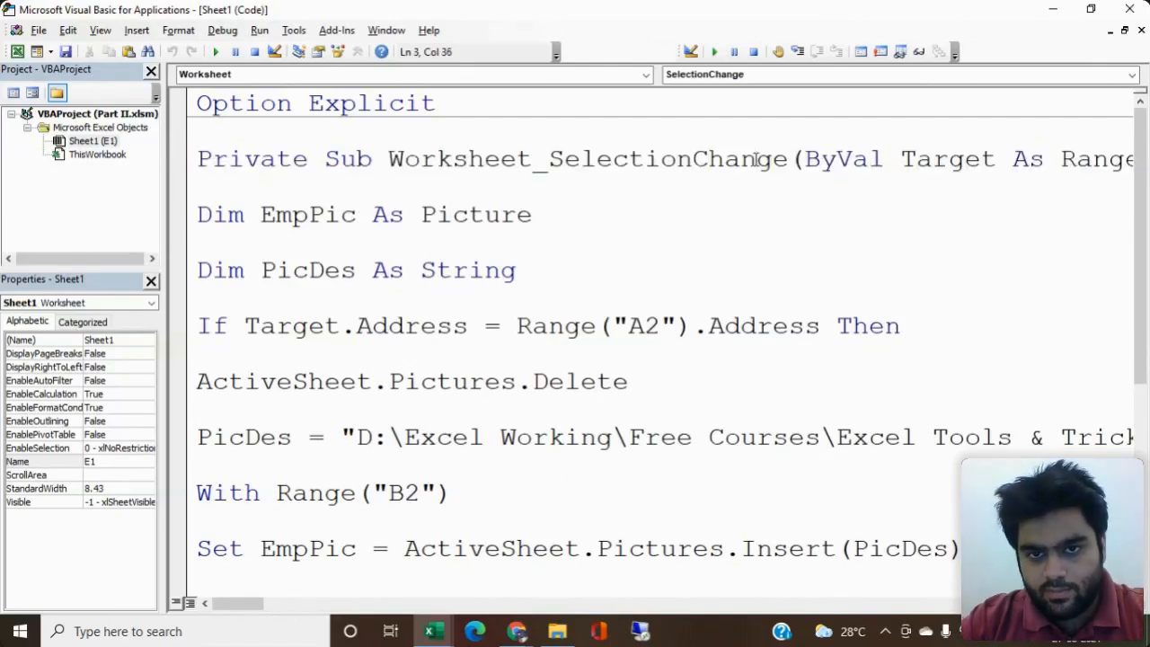
click(602, 75)
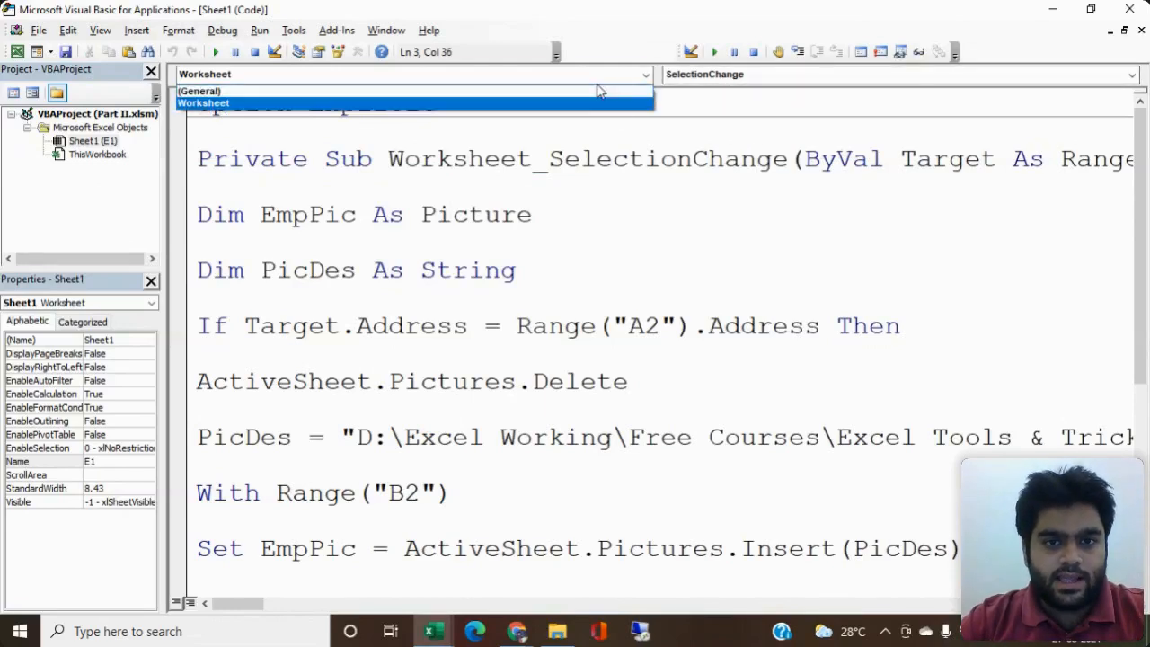
click(596, 103)
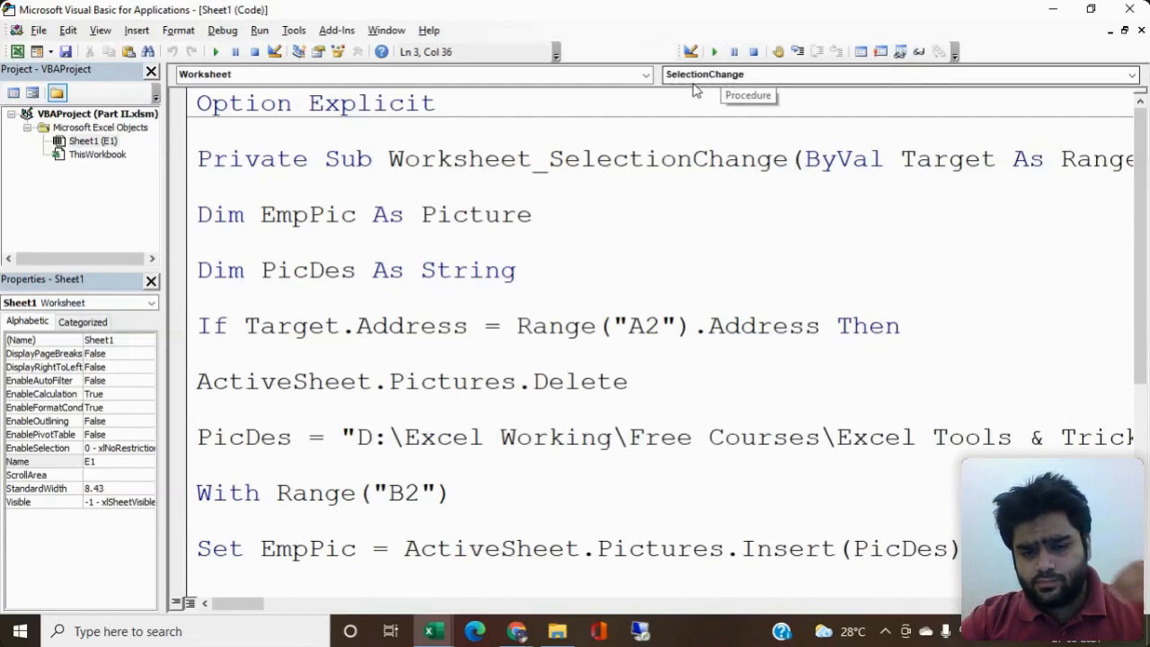
click(541, 162)
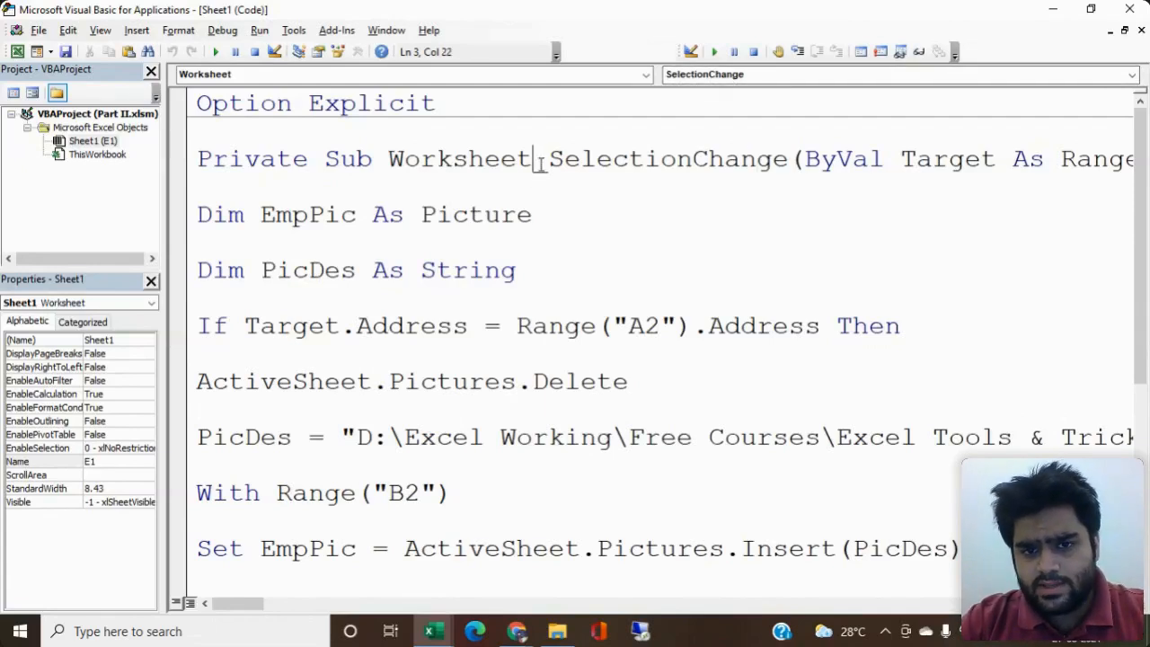
drag(542, 162, 1026, 190)
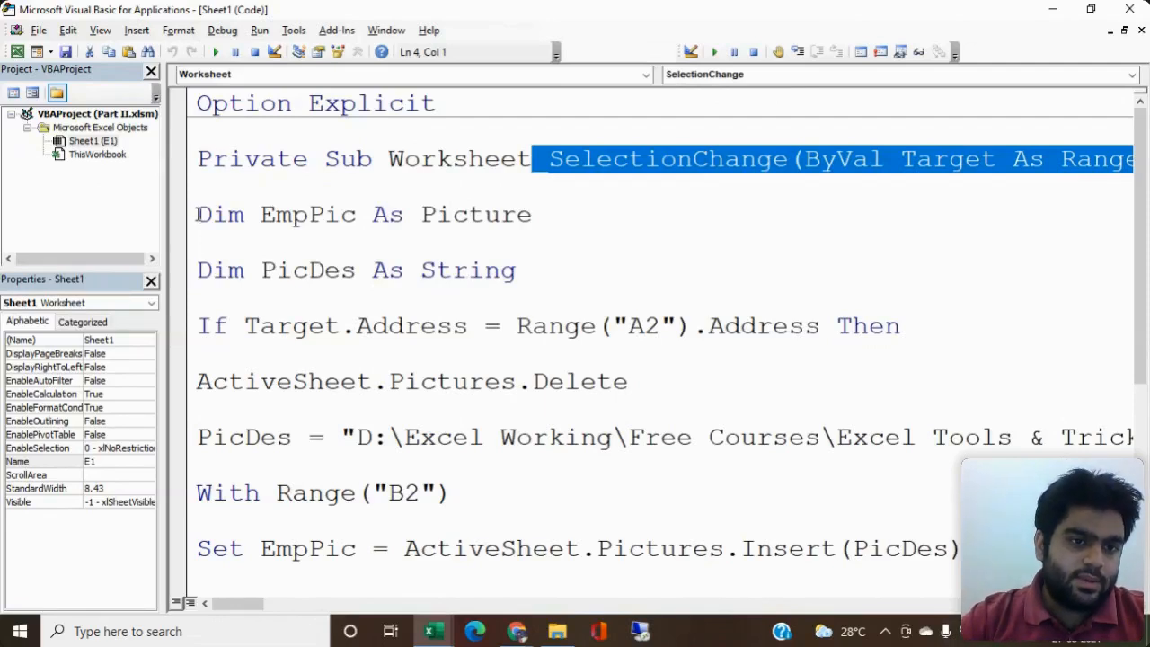
Step: Examine the EmpPic As Picture and PicDes As String declarations, checking the picture on sheet E1 in between
drag(198, 214, 530, 272)
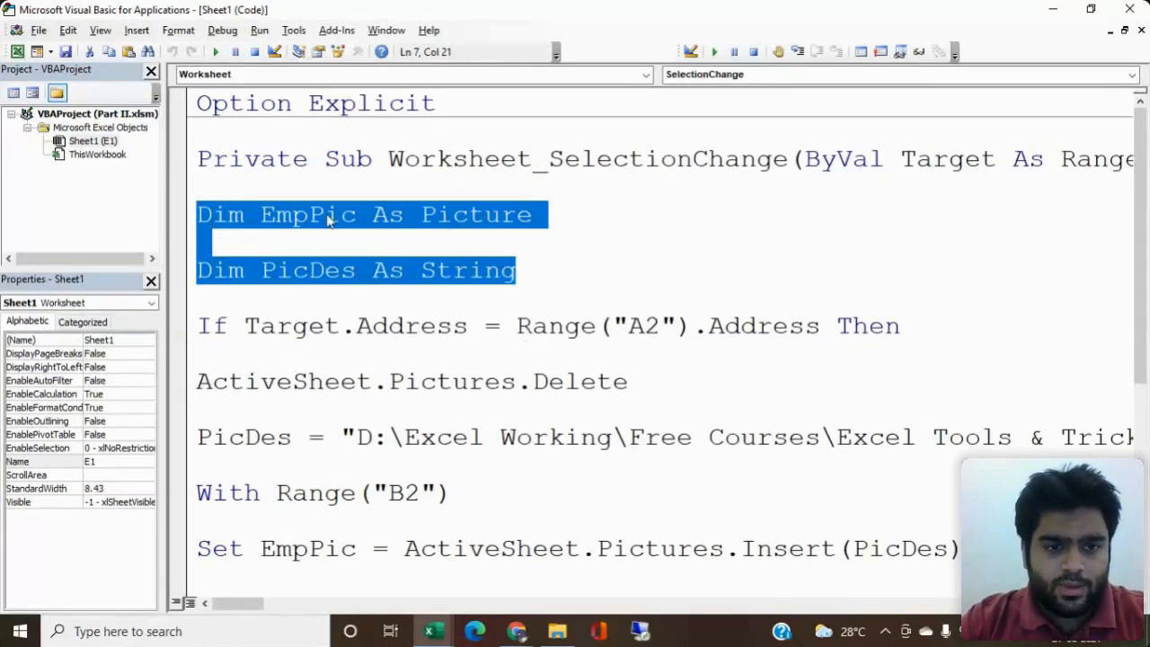
drag(245, 215, 369, 219)
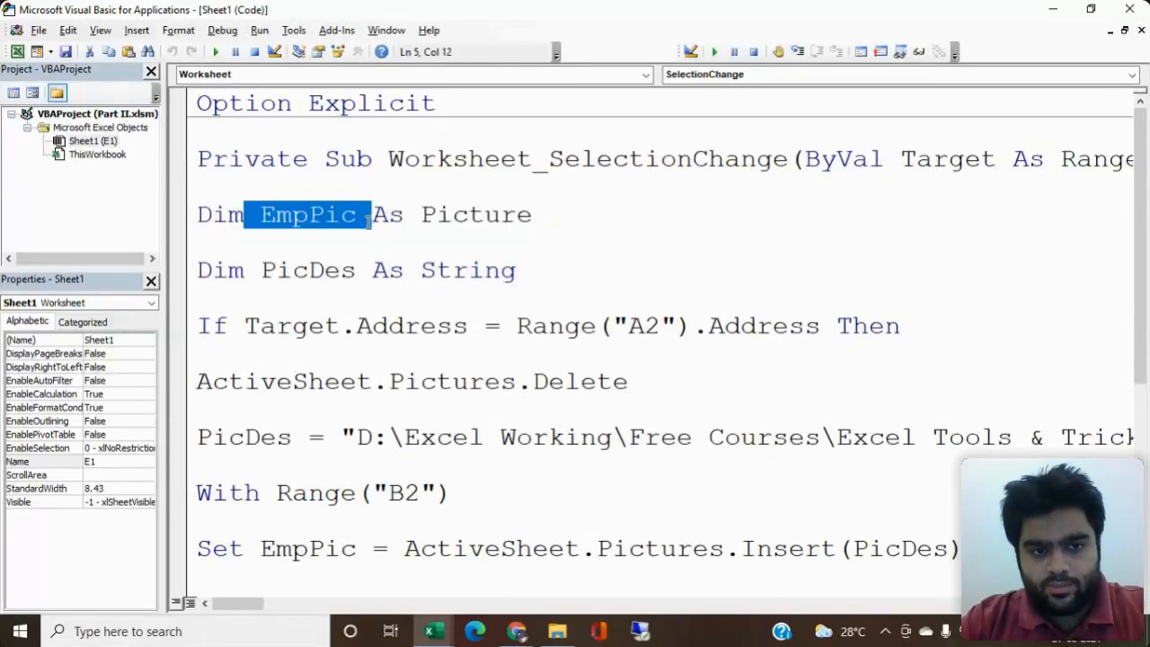
key(alt+F11)
click(212, 179)
click(356, 381)
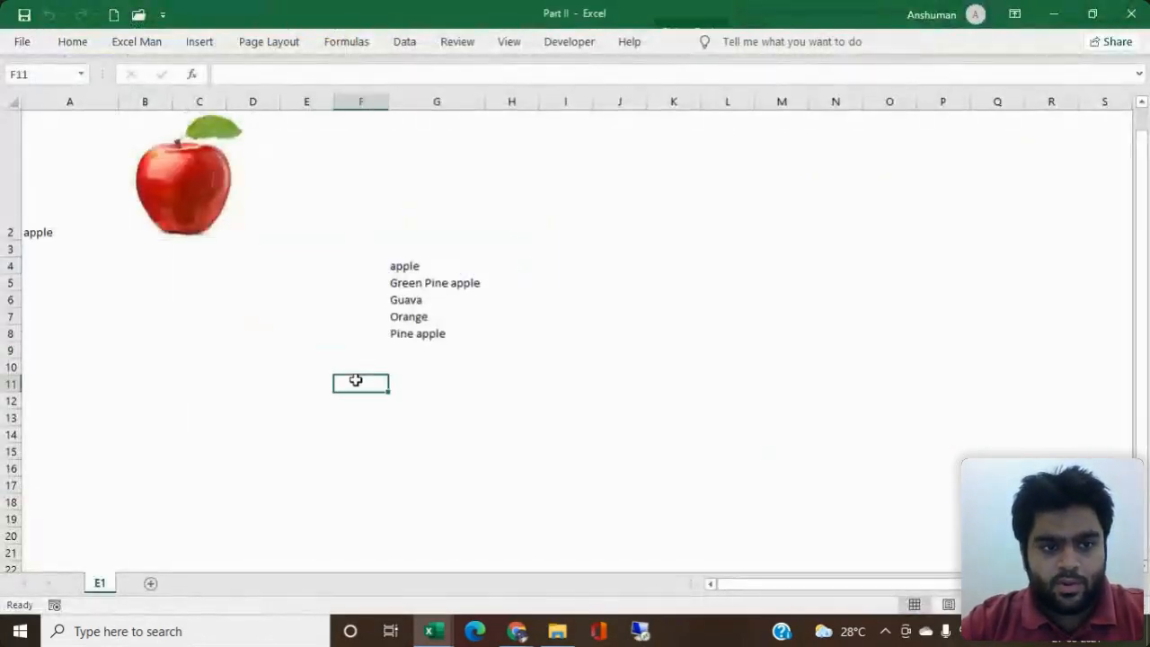
key(alt+F11)
drag(260, 270, 371, 270)
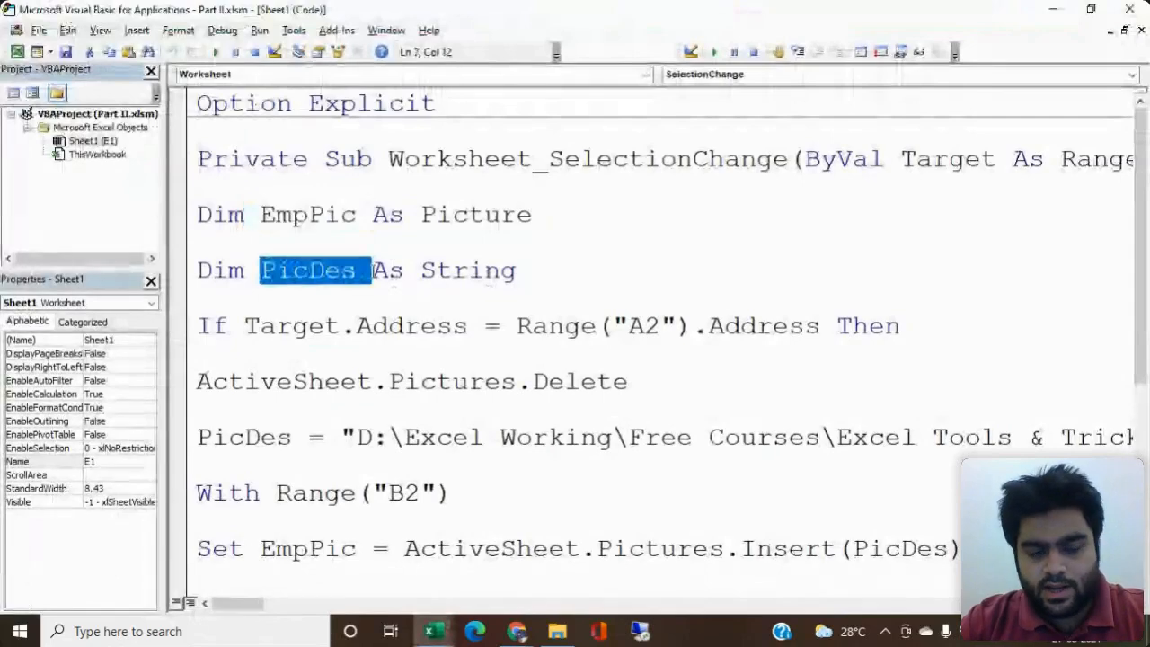
key(shift+Left)
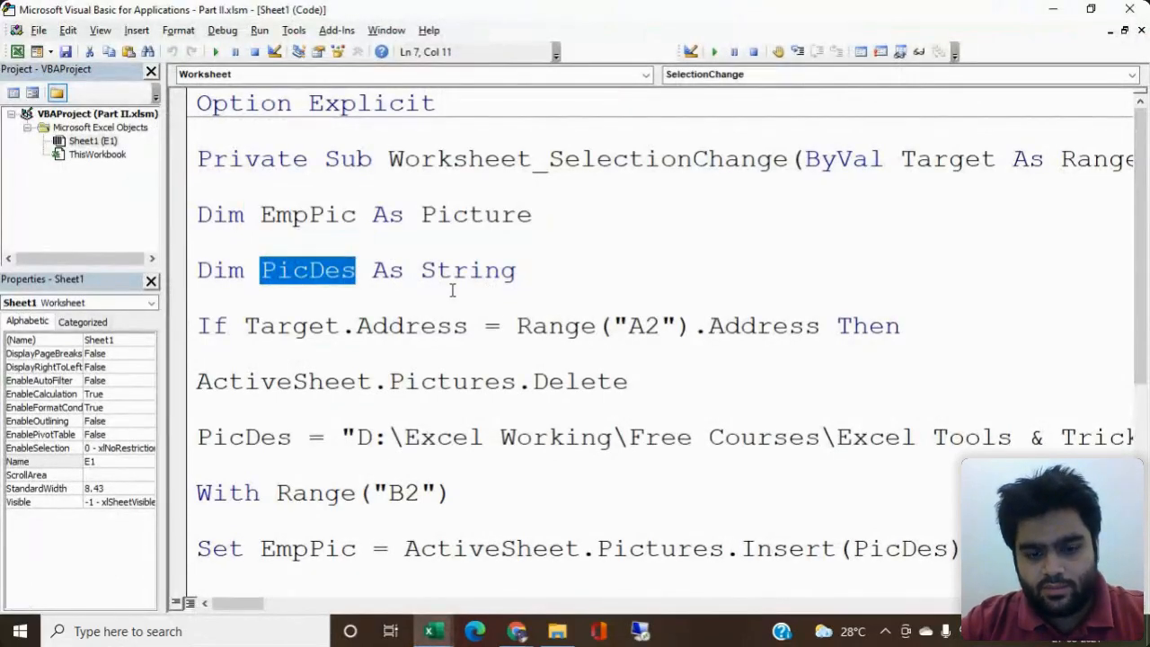
Step: Switch to the WebinarJam broadcast, turn its audio and video off and back on, and return to the Visual Basic editor
click(517, 631)
click(476, 585)
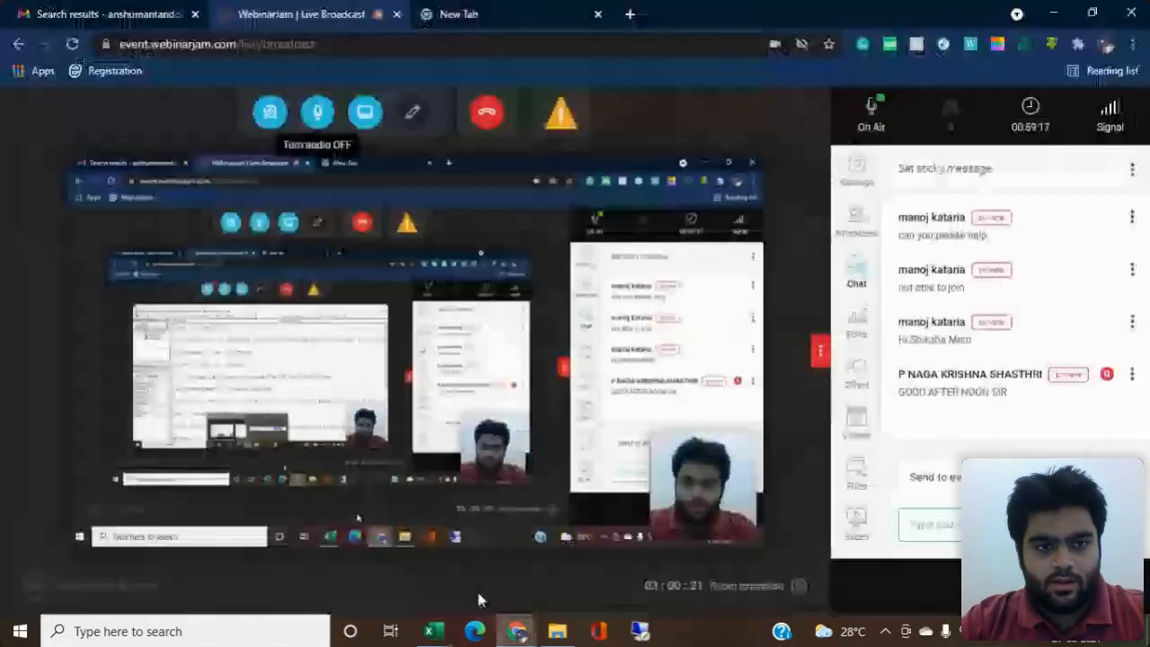
click(313, 124)
click(273, 116)
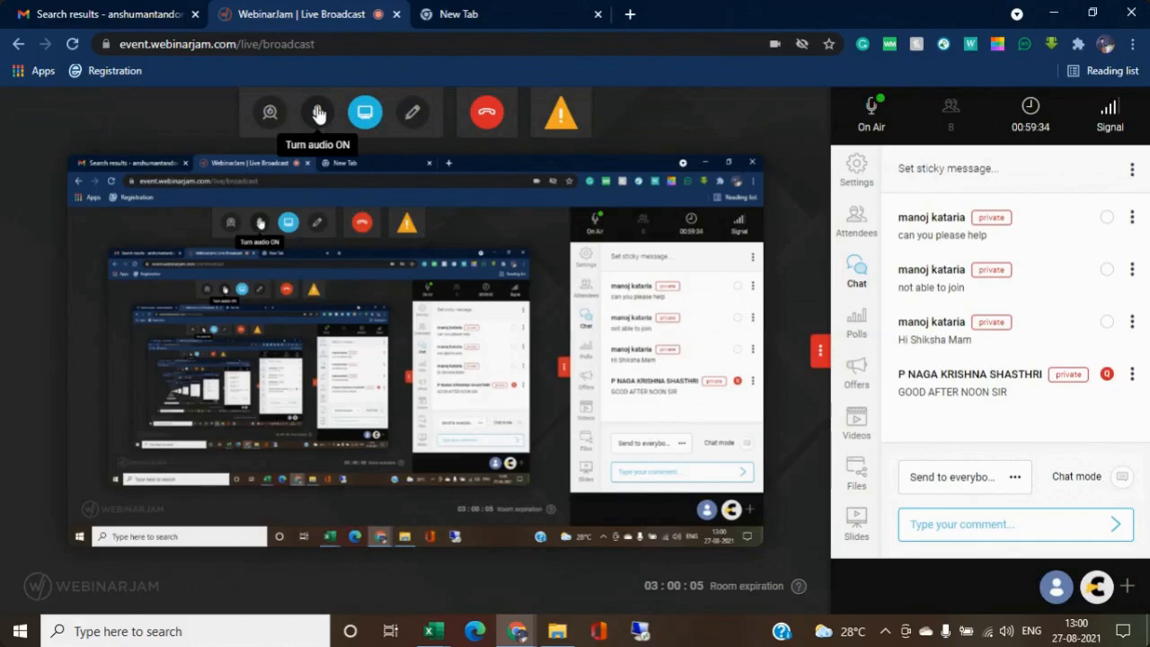
click(269, 113)
key(alt+Tab)
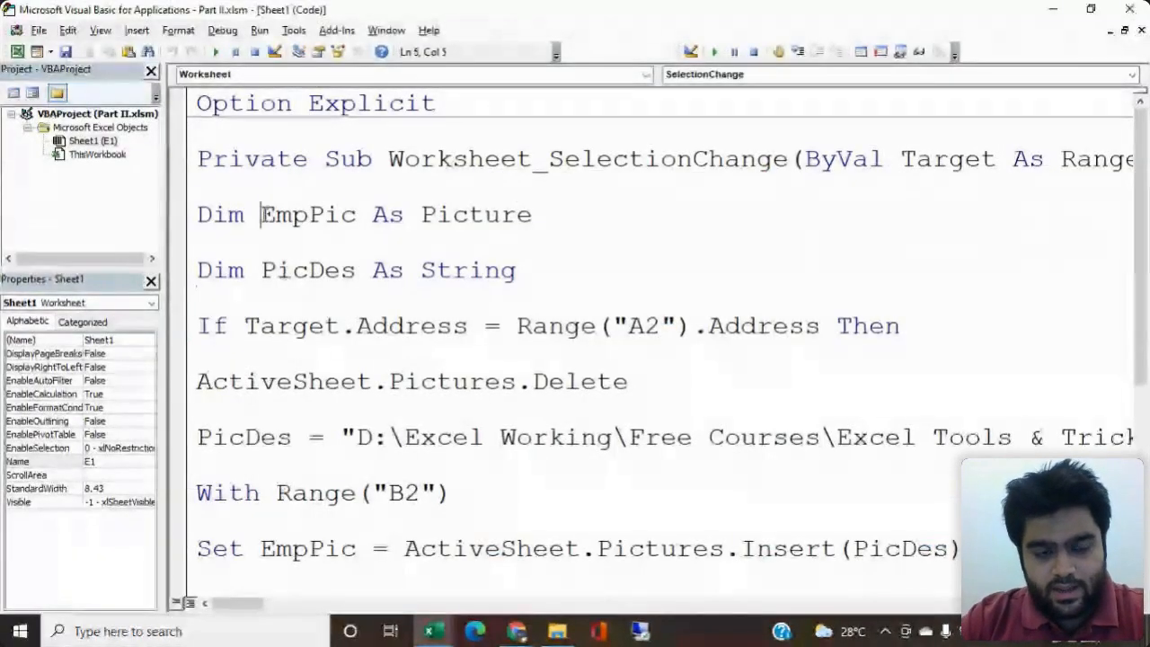
Step: Highlight the EmpPic and PicDes variable names in turn, and place the cursor in the ActiveSheet.Pictures.Delete line
drag(260, 214, 359, 214)
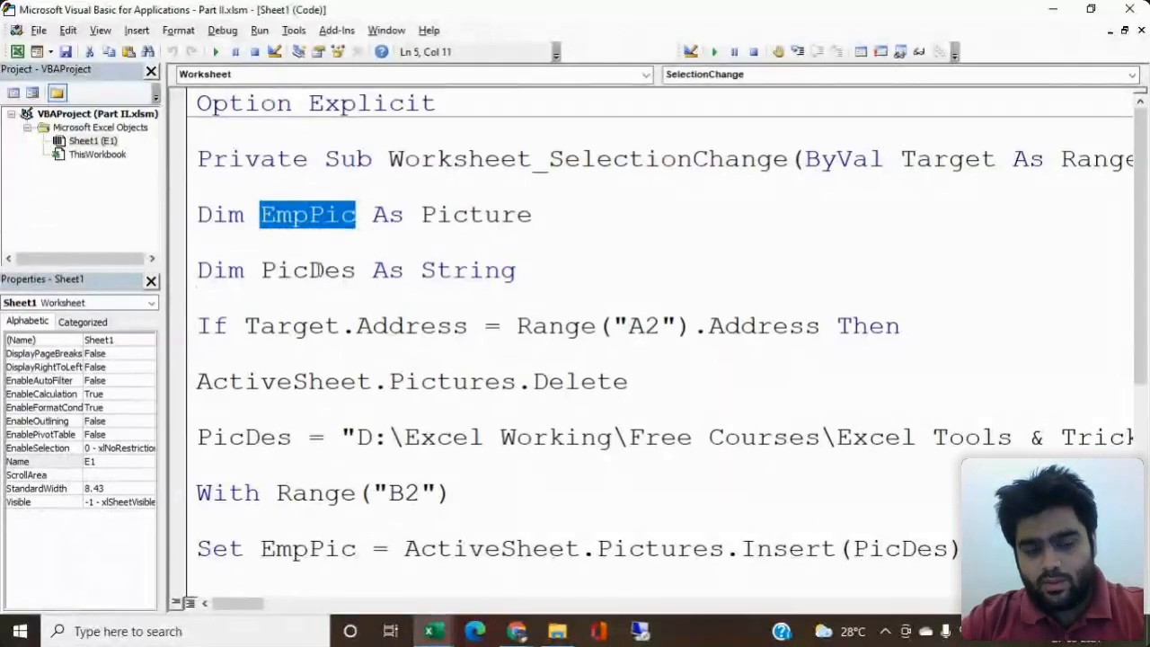
drag(260, 270, 358, 271)
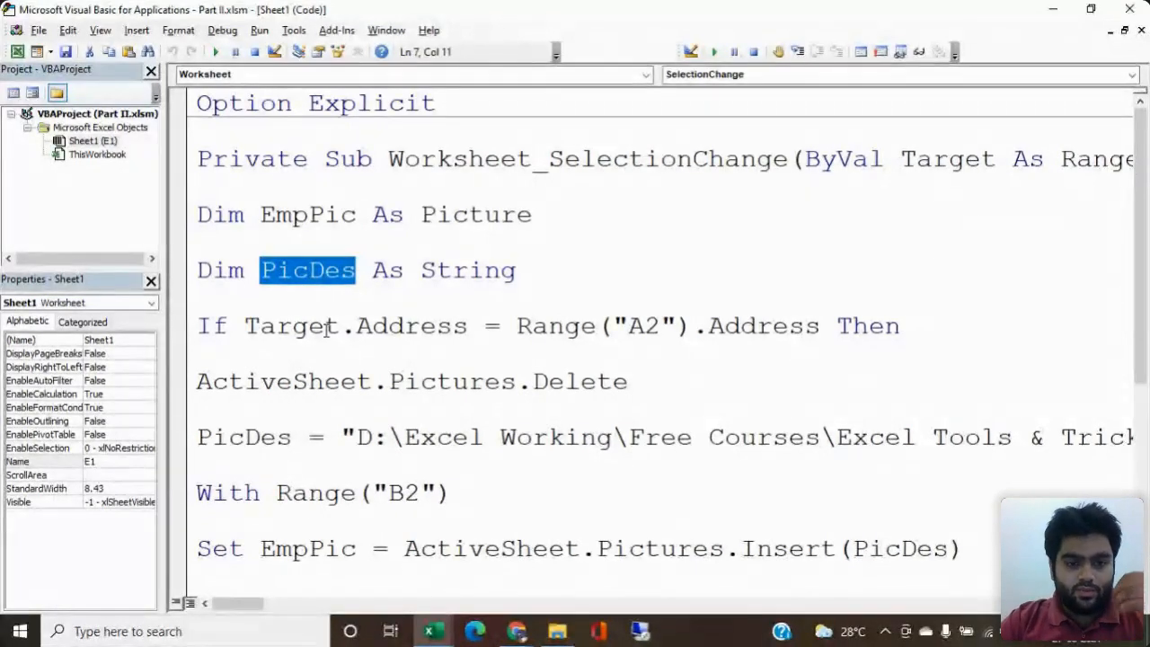
click(342, 381)
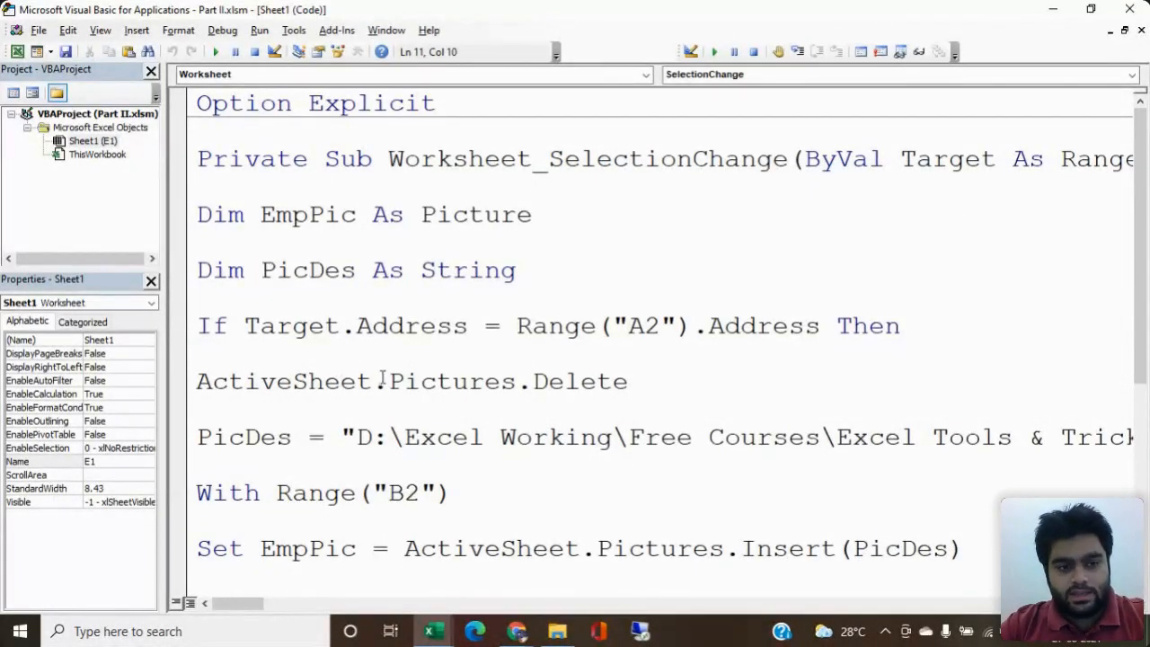
Step: Highlight the If Target.Address line, the ActiveSheet.Pictures.Delete line and the ("A2") reference in turn
drag(293, 339, 305, 342)
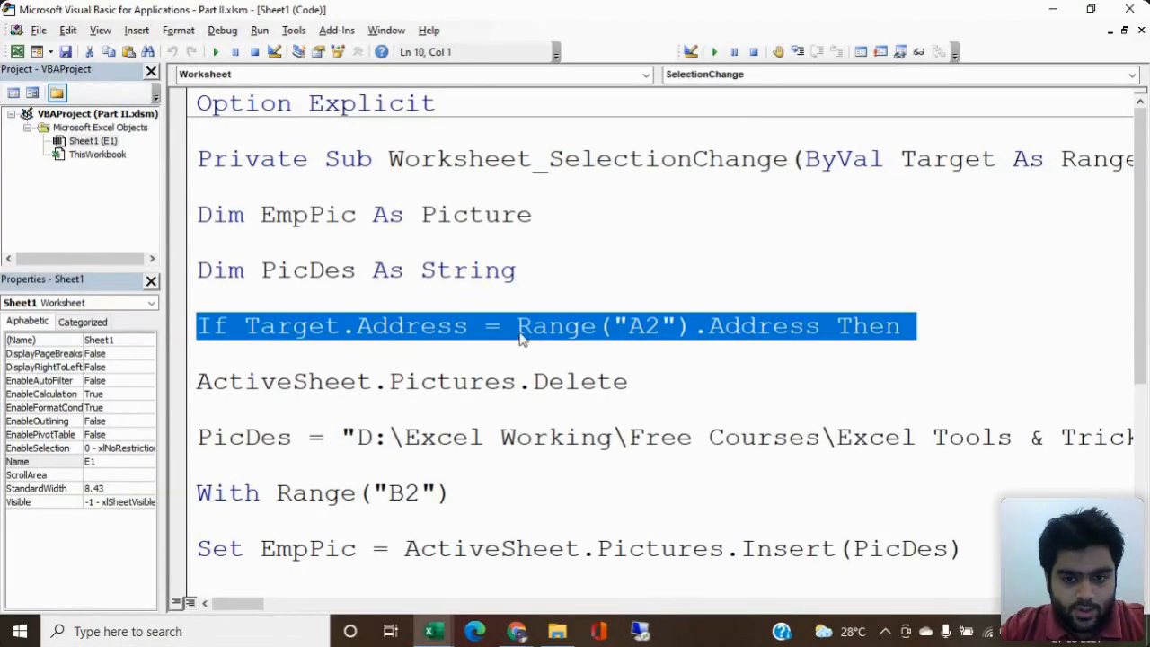
drag(198, 373, 654, 367)
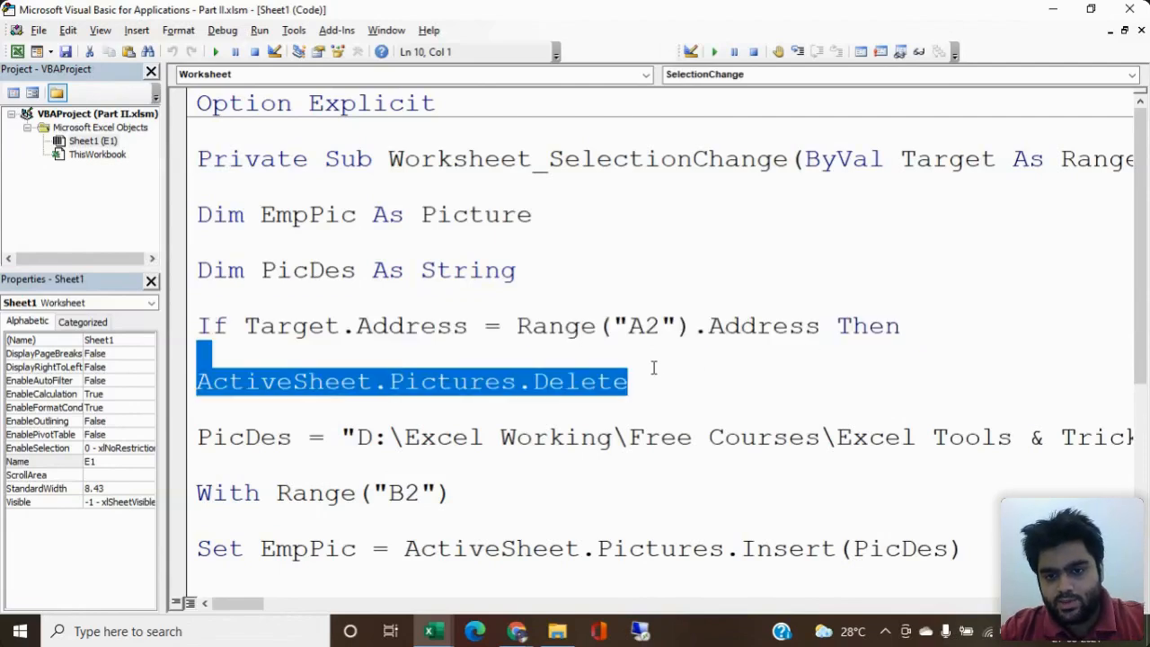
drag(606, 328, 697, 328)
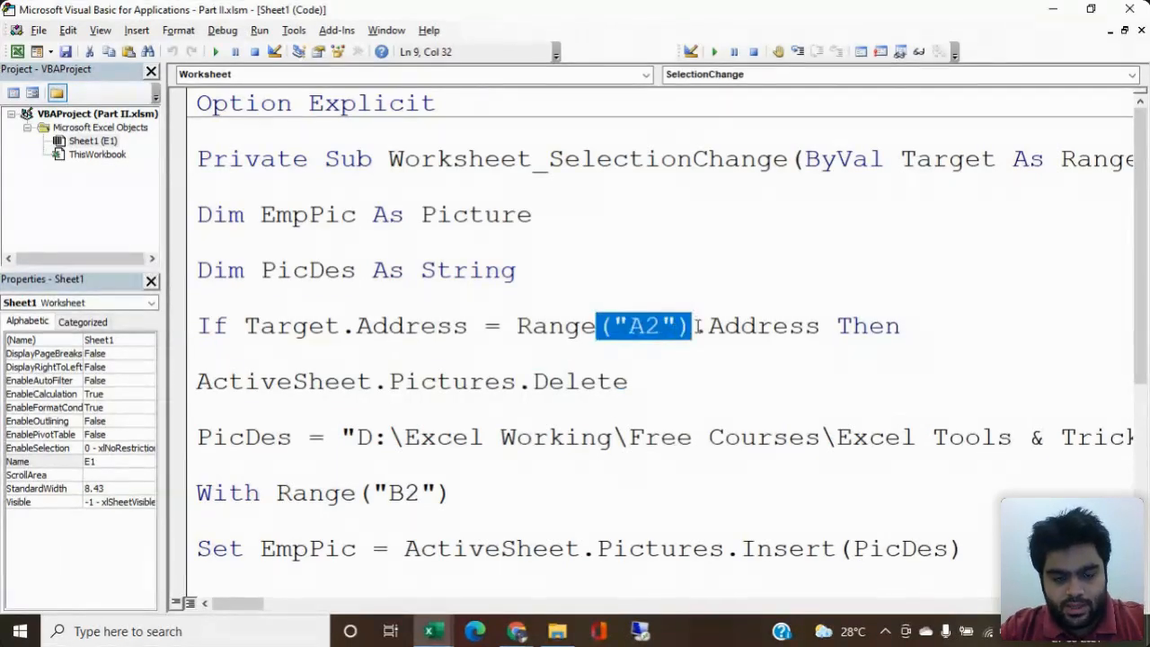
Step: Check cell A2 on sheet E1 and its list of fruit names, picking apple again
key(alt+Tab)
key(alt+Tab)
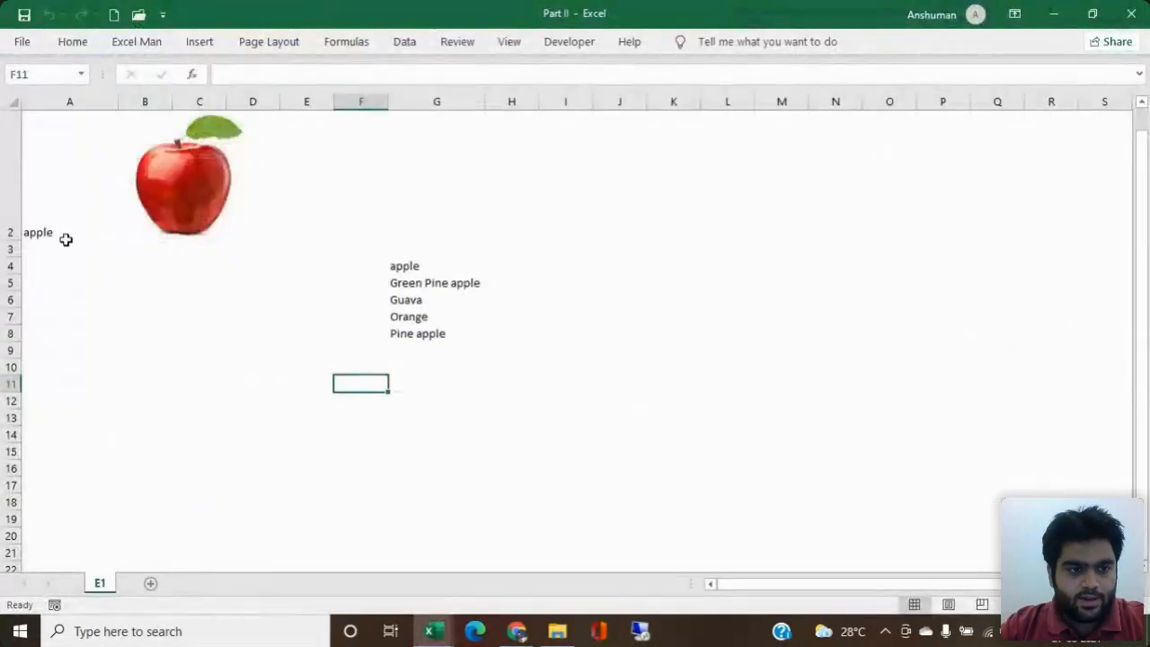
click(64, 234)
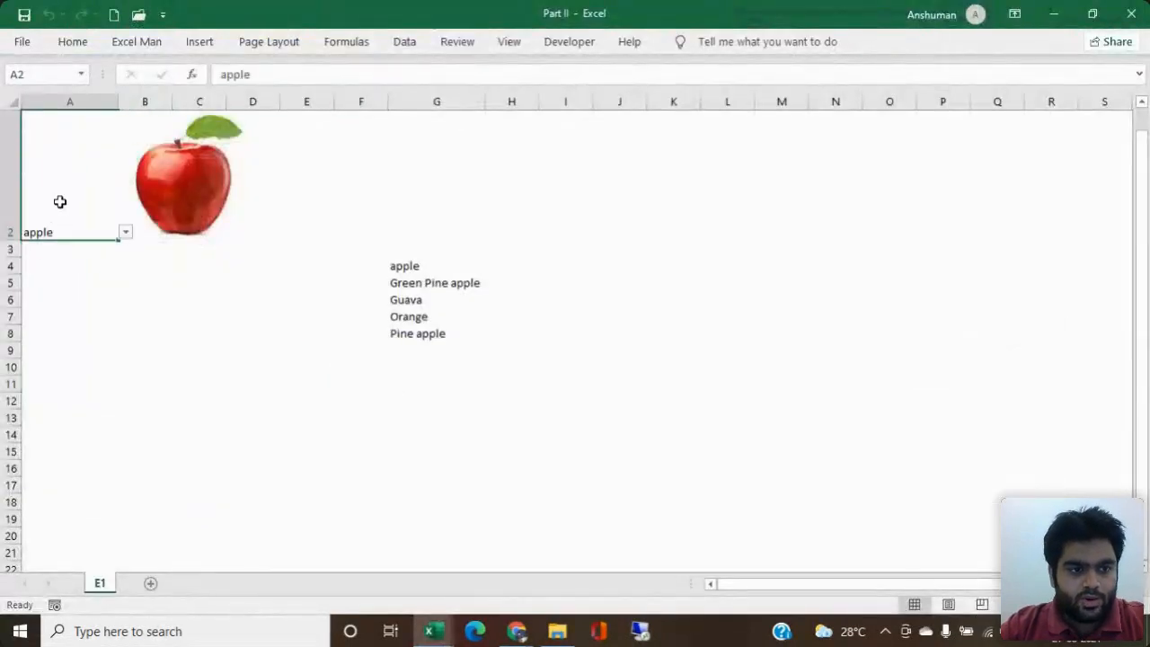
click(11, 75)
key(Escape)
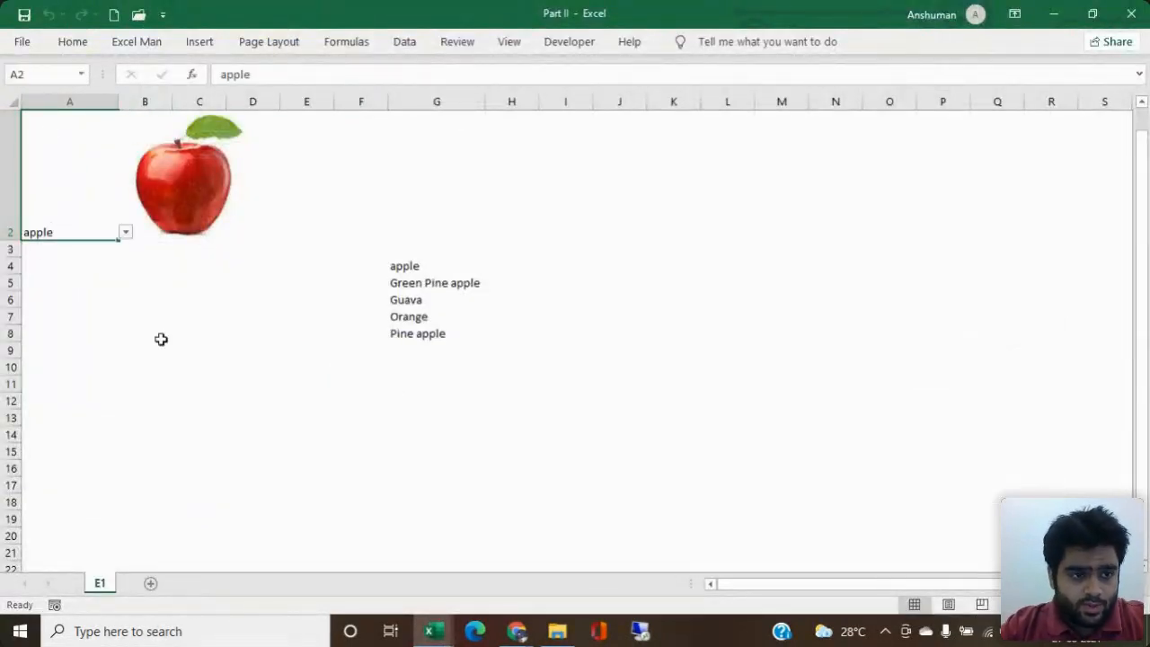
click(126, 231)
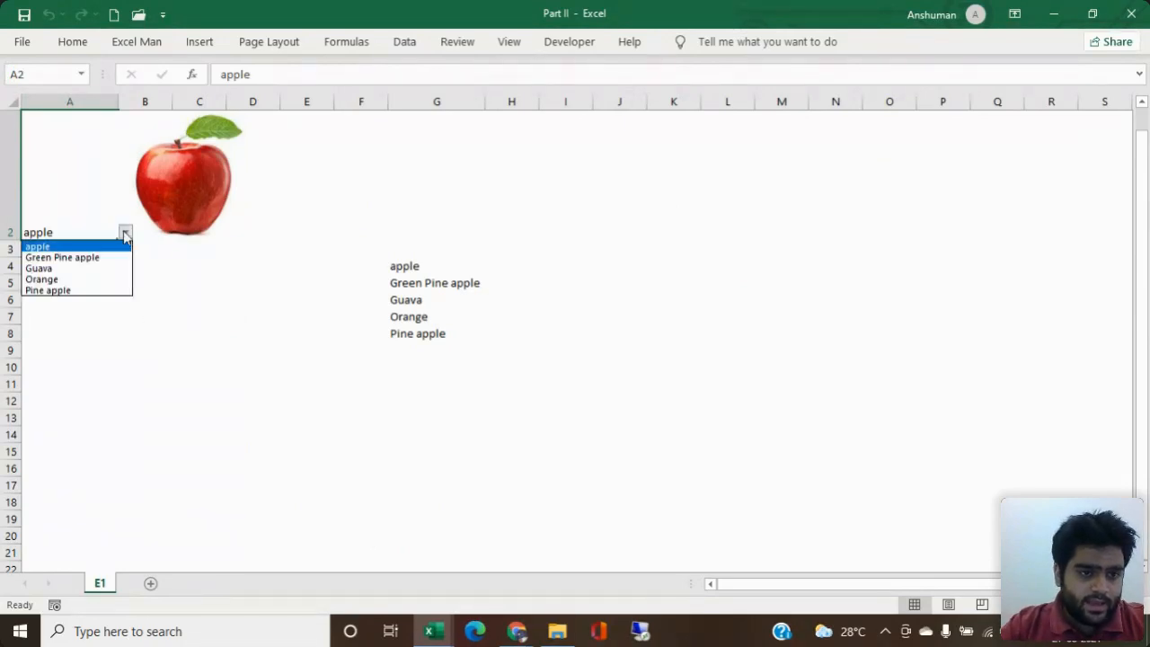
click(101, 248)
click(126, 232)
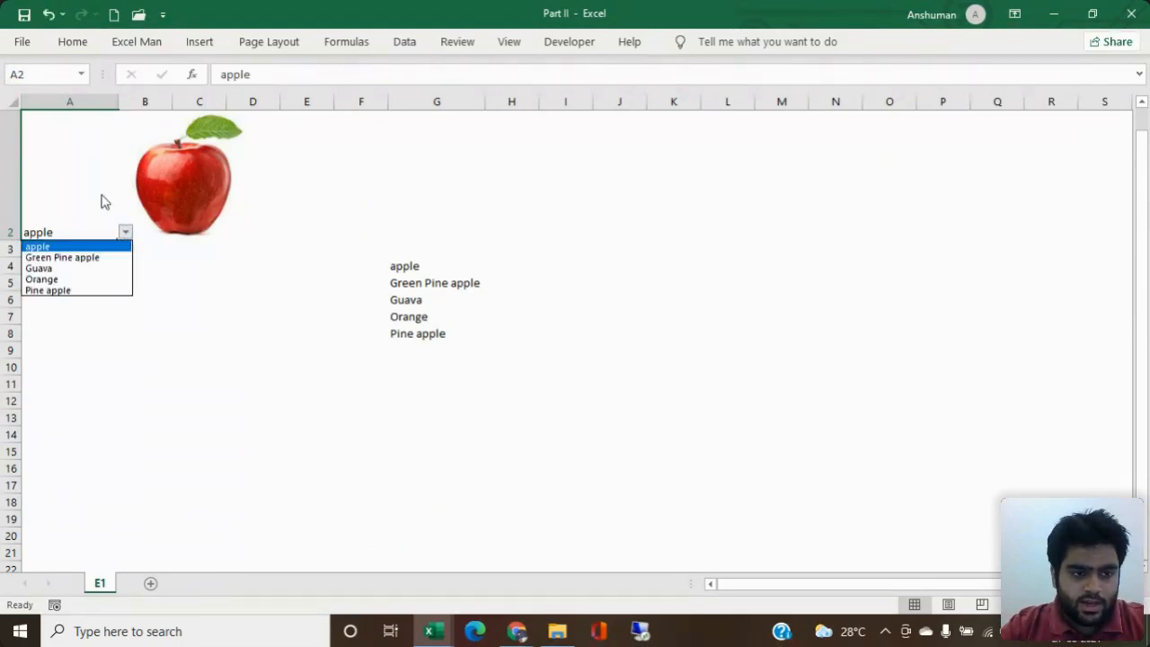
key(Escape)
Step: Return to the Visual Basic editor and highlight ActiveSheet.Pictures.Delete, then check the picture on sheet E1 and come back
key(alt+F11)
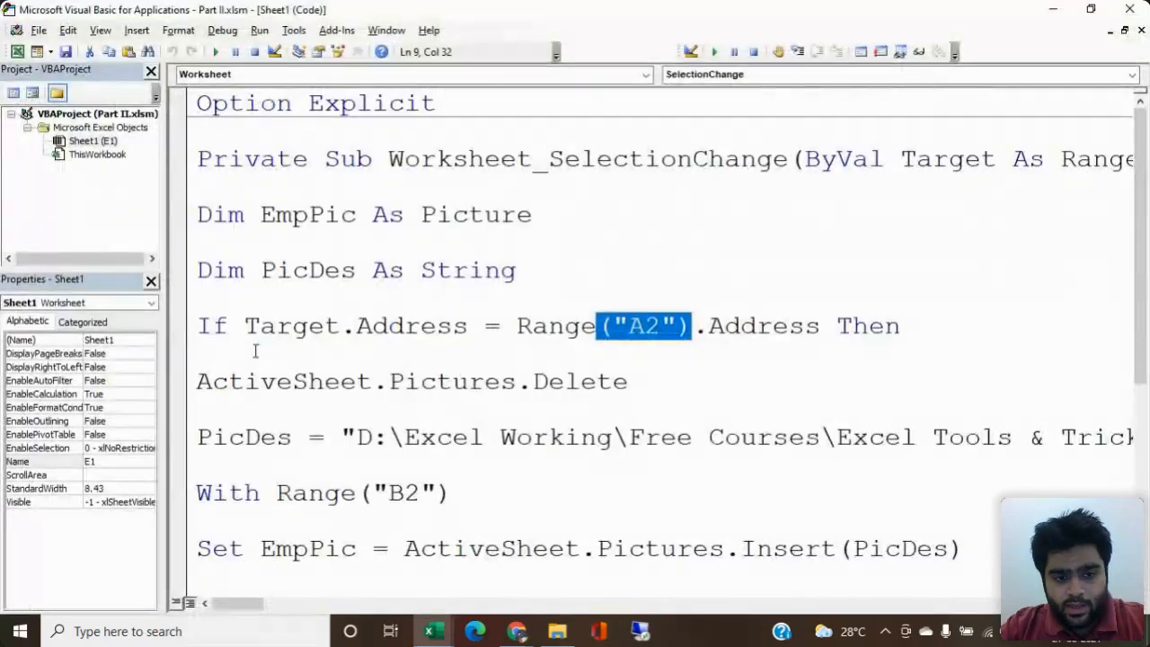
click(198, 382)
drag(197, 382, 309, 381)
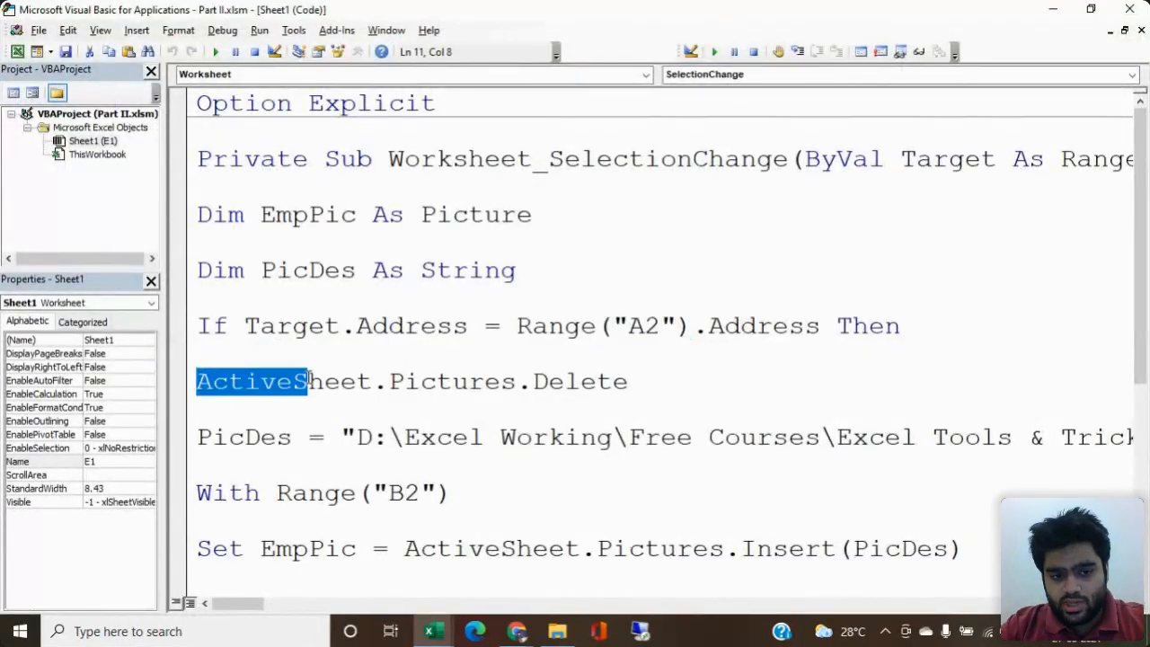
click(197, 382)
drag(198, 382, 623, 388)
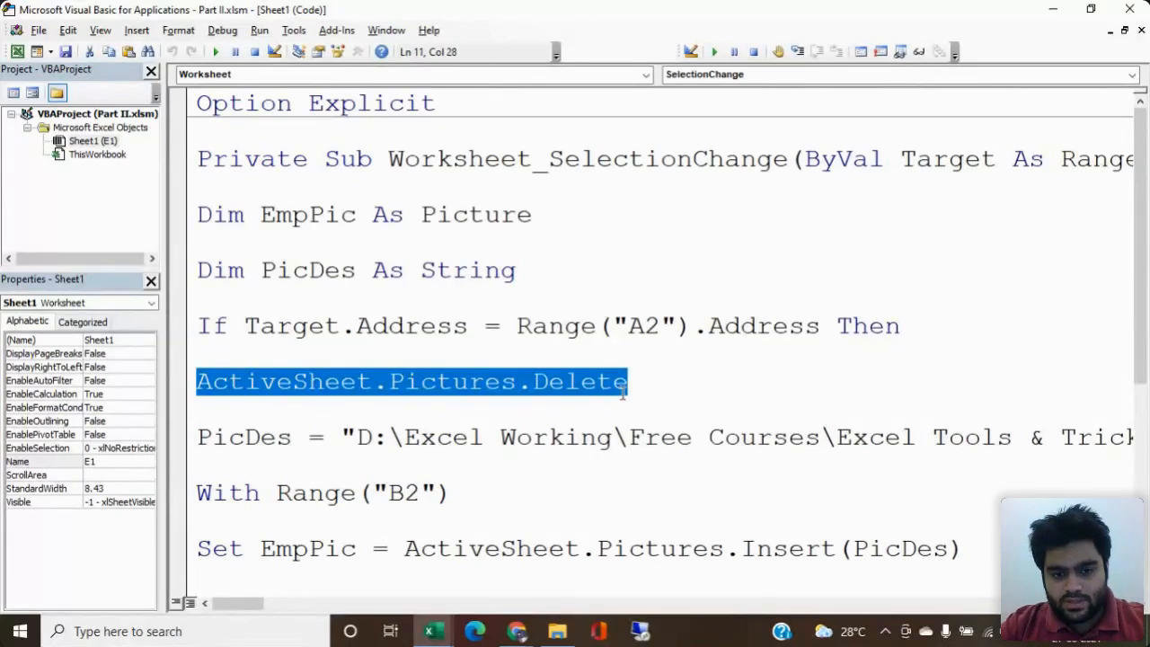
key(alt+F11)
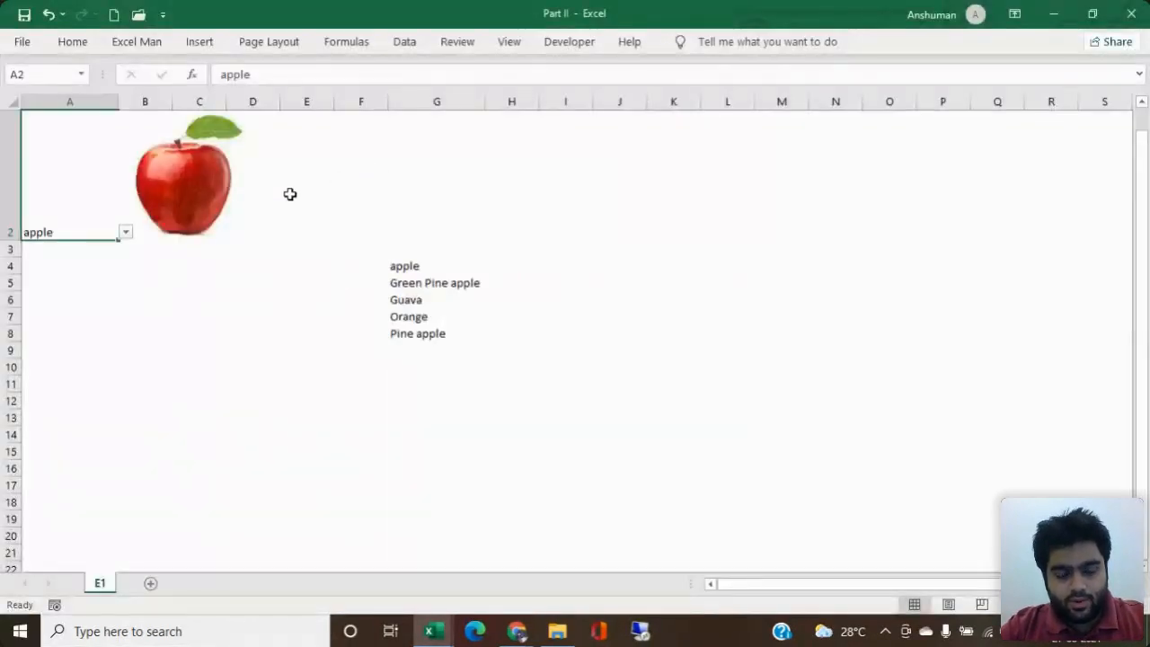
key(alt+F11)
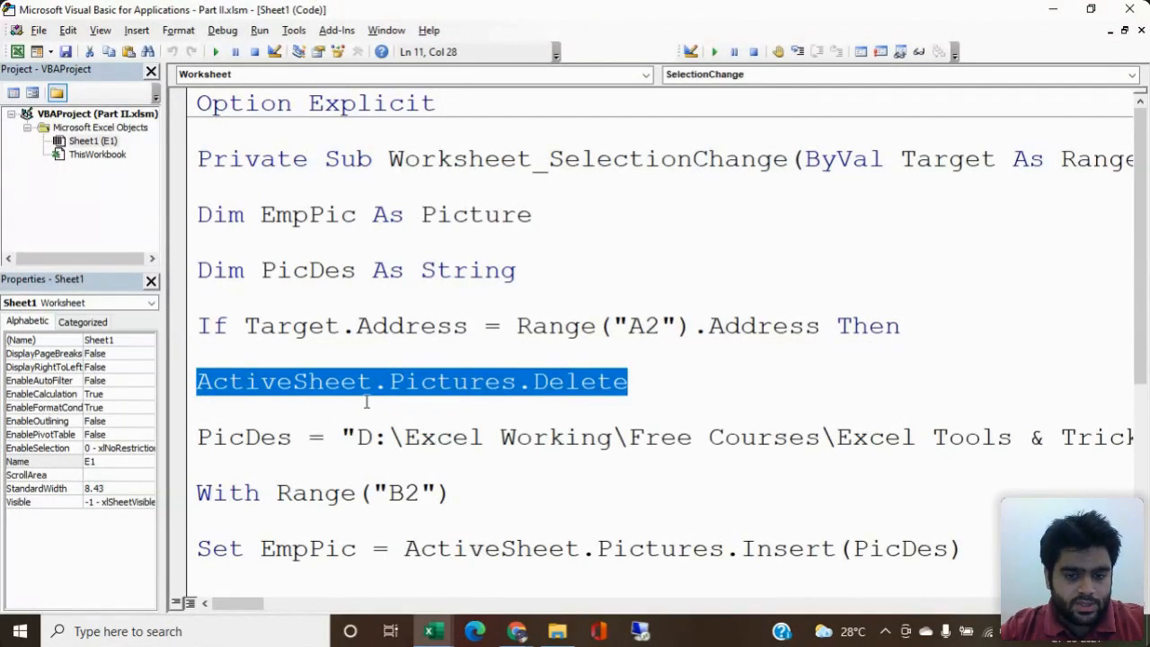
Step: On sheet E1, choose Guava from the list in cell A2 and reselect the cell to refresh the picture
key(alt+Tab)
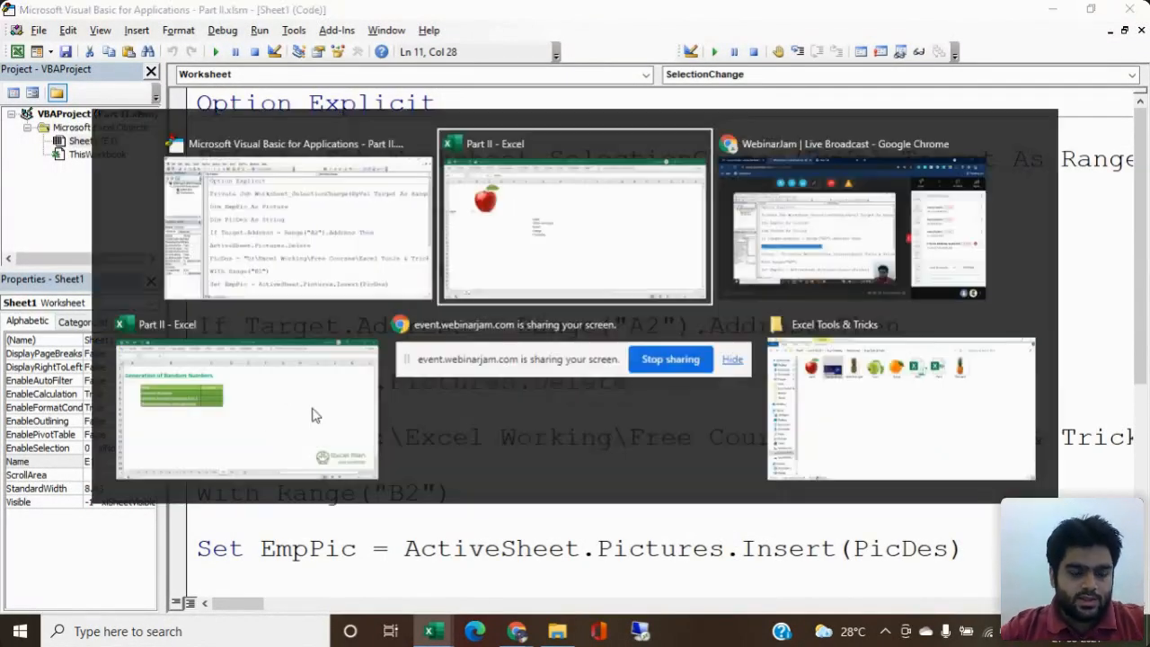
click(198, 384)
click(77, 233)
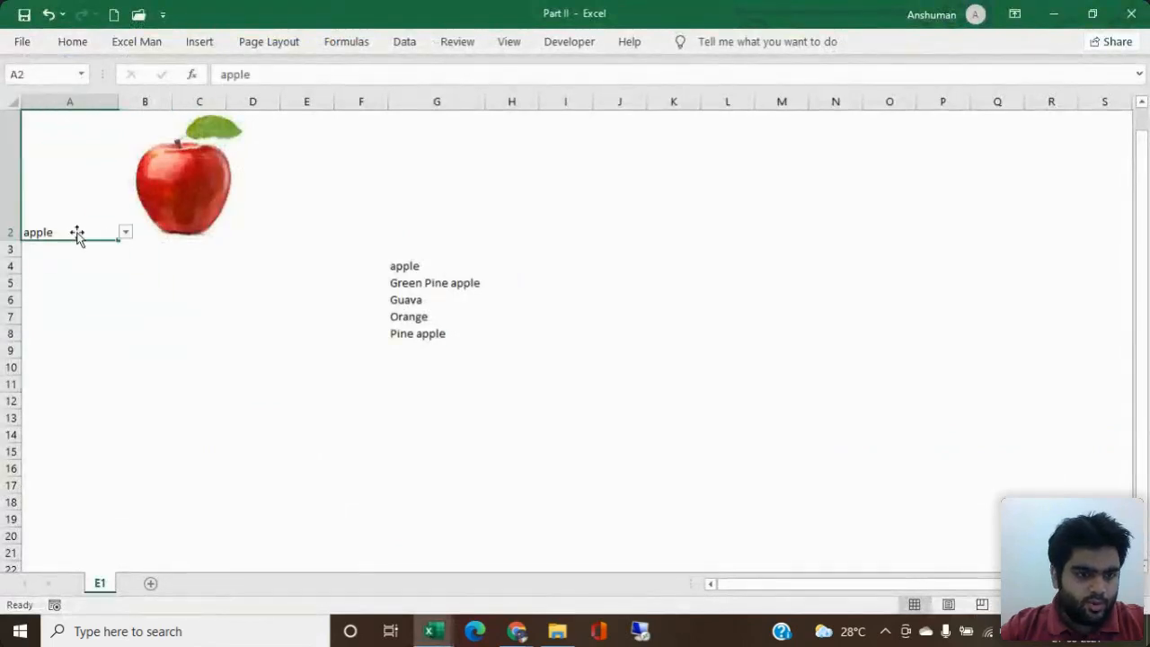
click(126, 233)
click(106, 269)
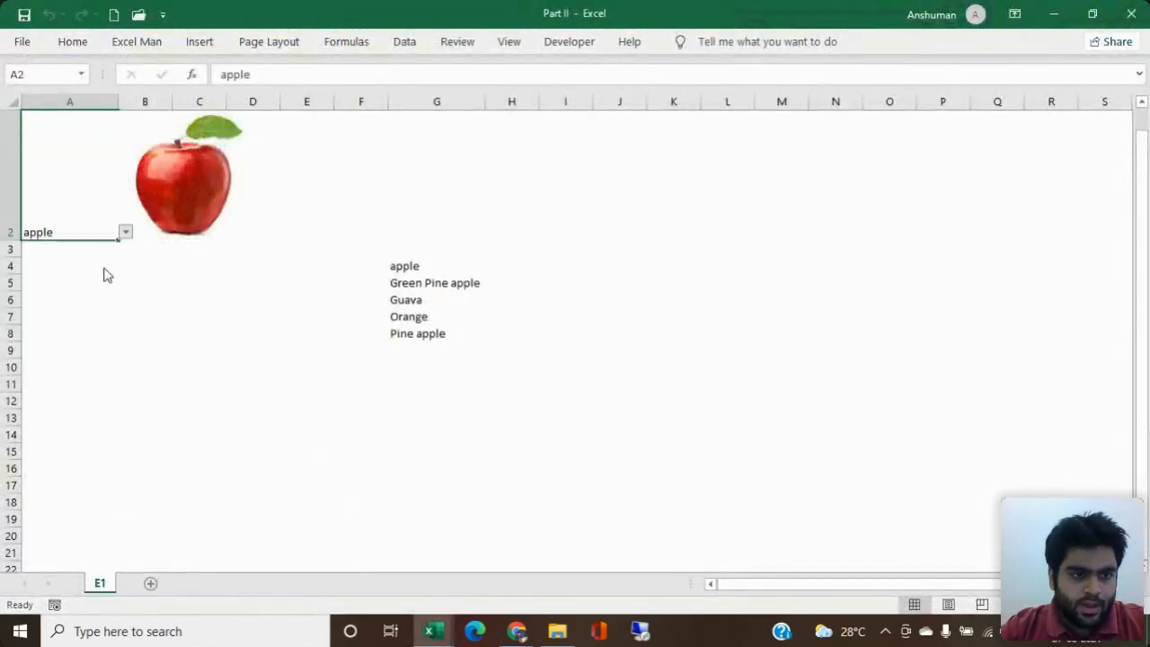
click(103, 265)
click(94, 228)
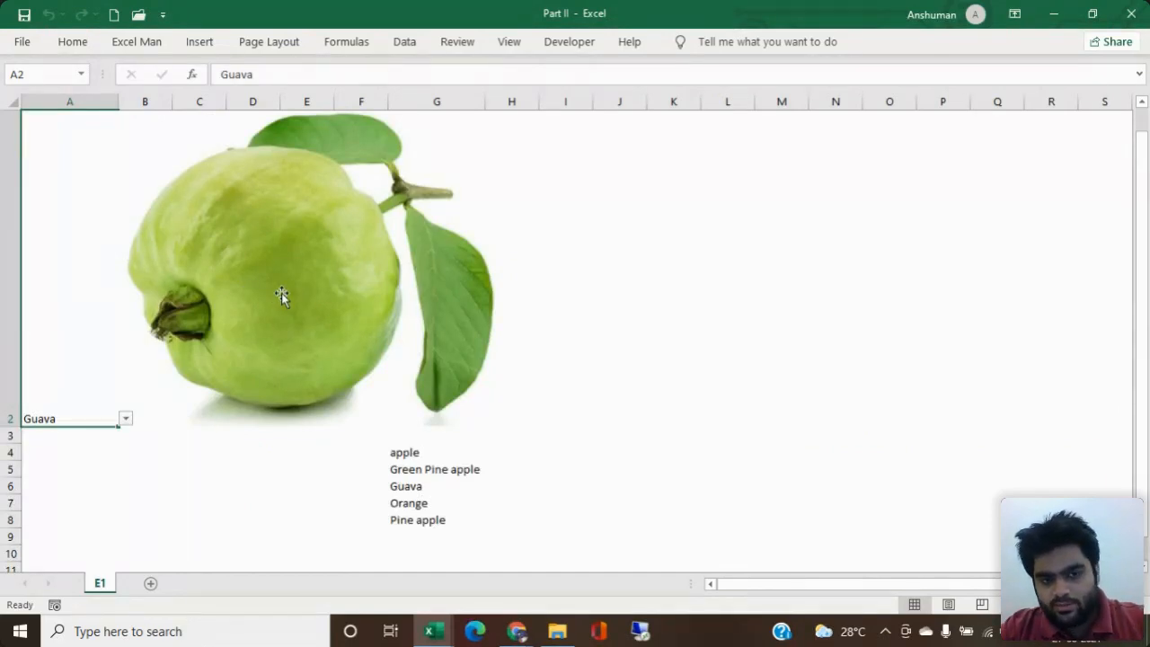
Step: Highlight the start of the PicDes assignment in the code, and show the full path of the Excel Tools & Tricks folder in File Explorer
key(alt+F11)
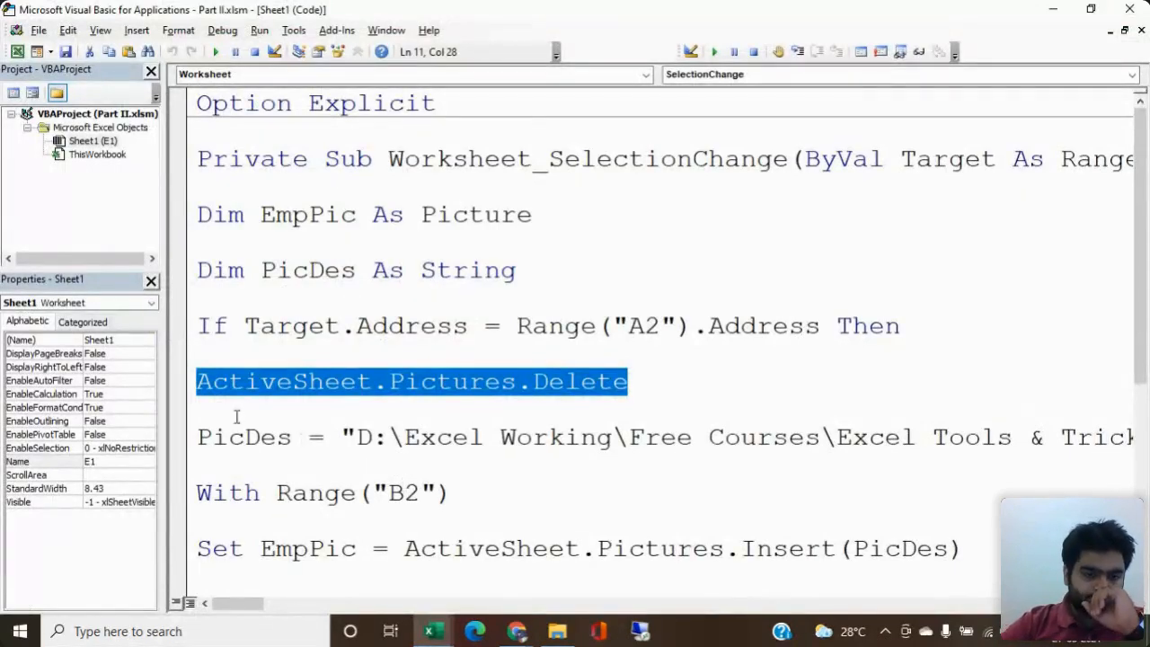
drag(199, 436, 1117, 404)
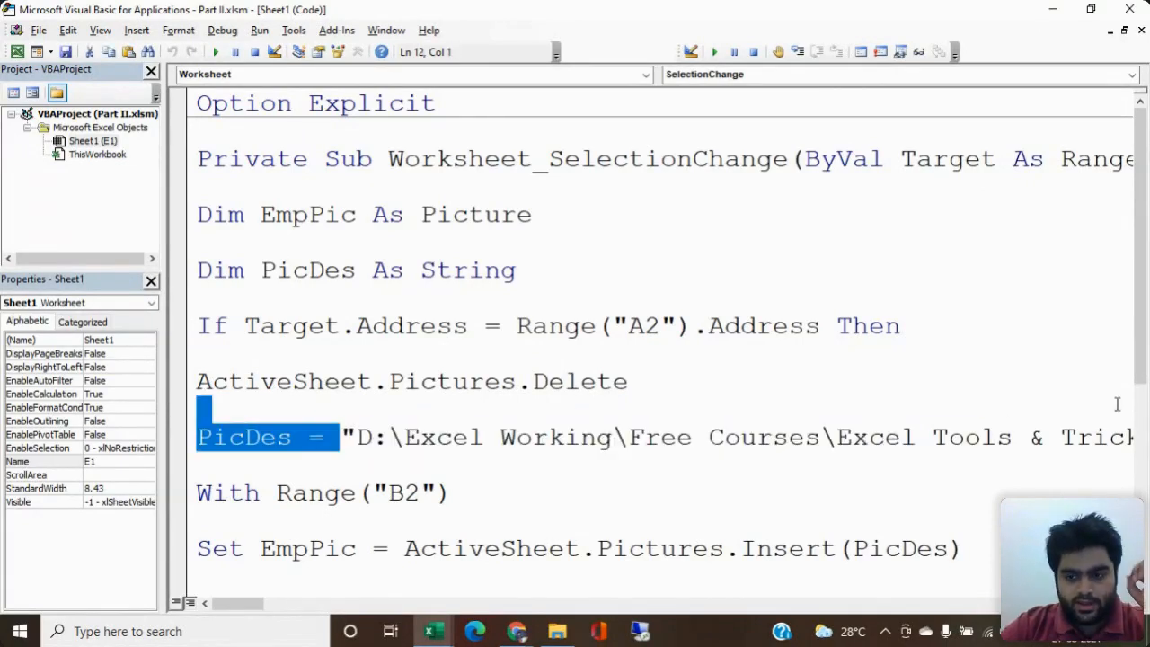
click(860, 438)
click(558, 631)
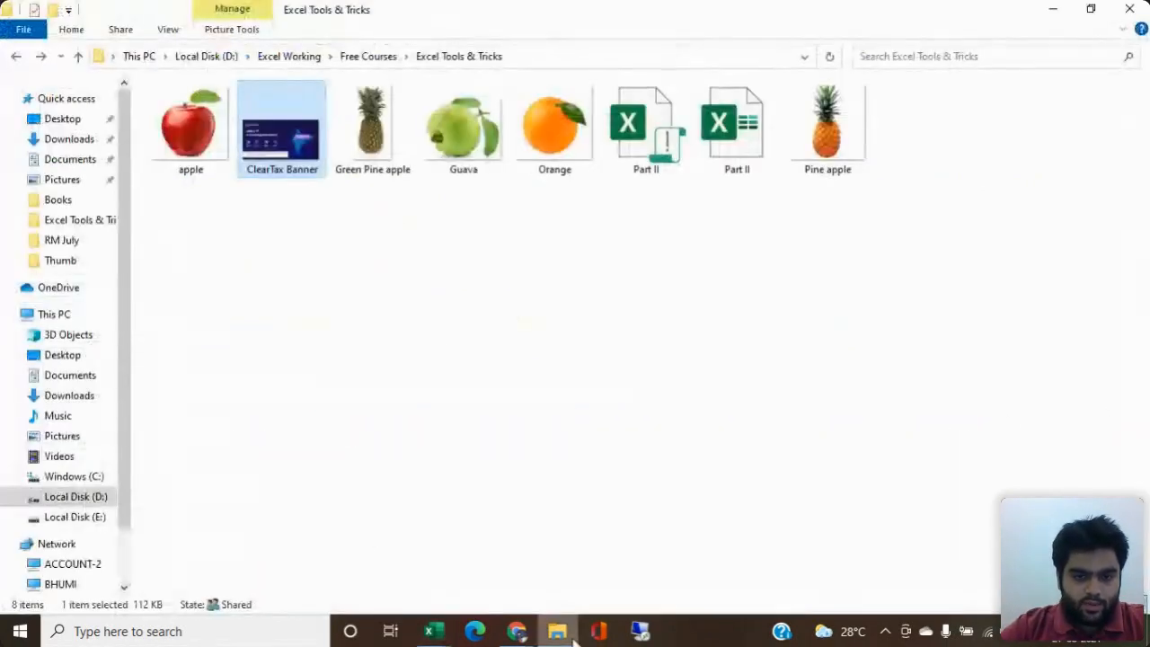
click(590, 54)
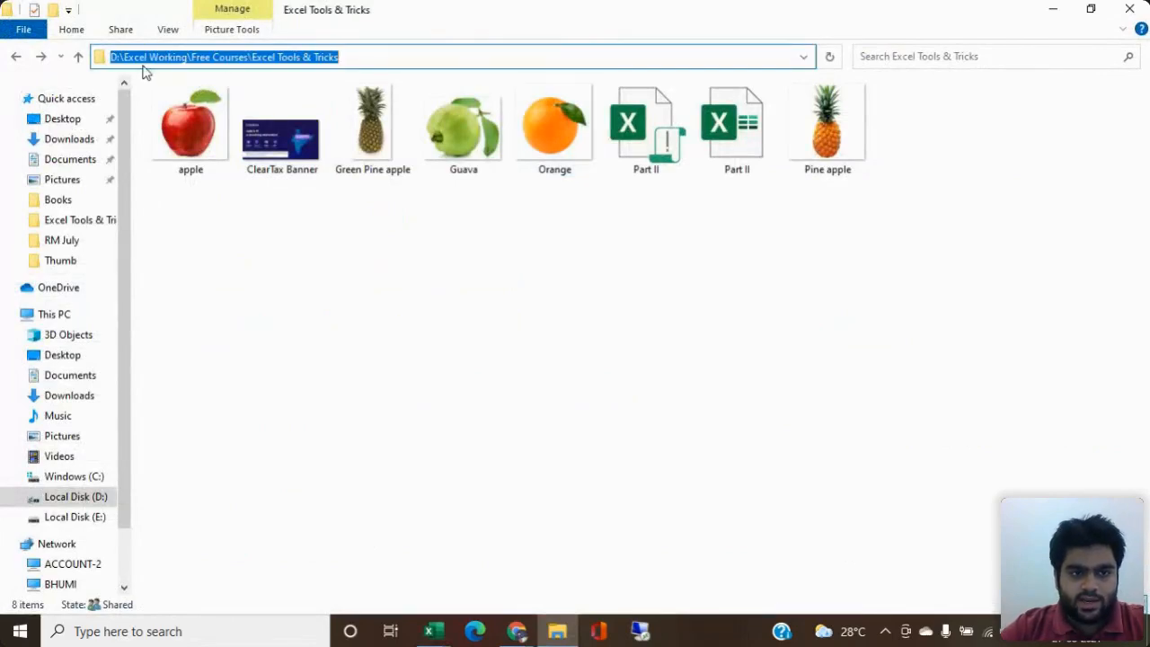
click(488, 361)
key(alt+Tab)
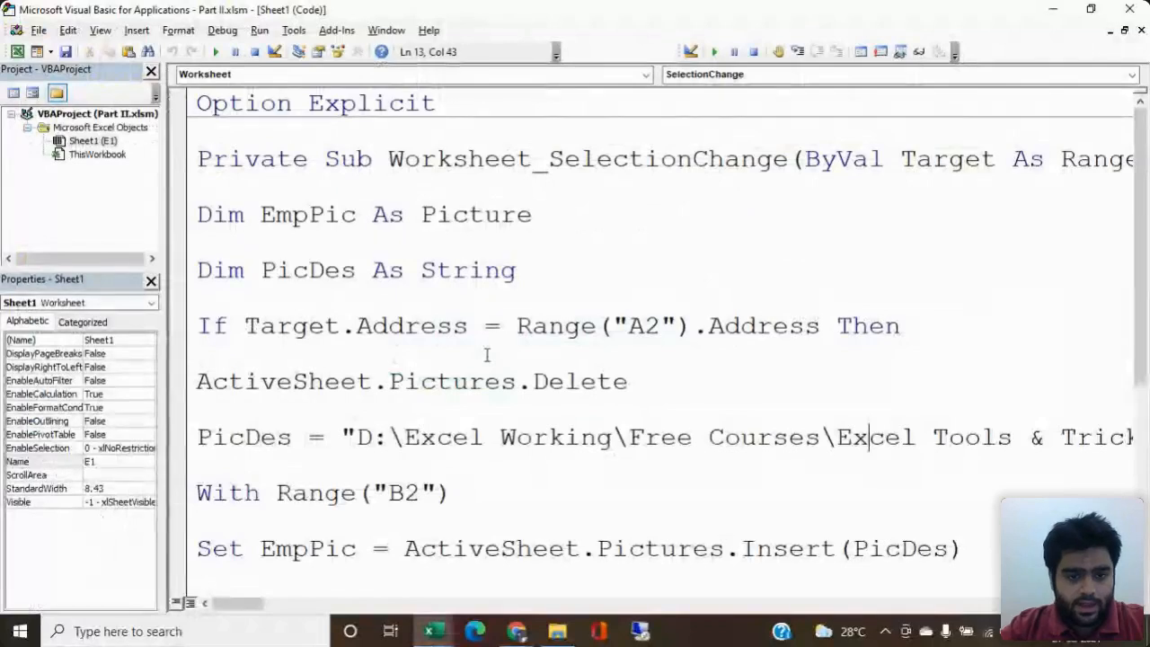
Step: Highlight the folder path in the PicDes line and read through the rest of the line to its Range("A2") reference
drag(357, 441, 518, 457)
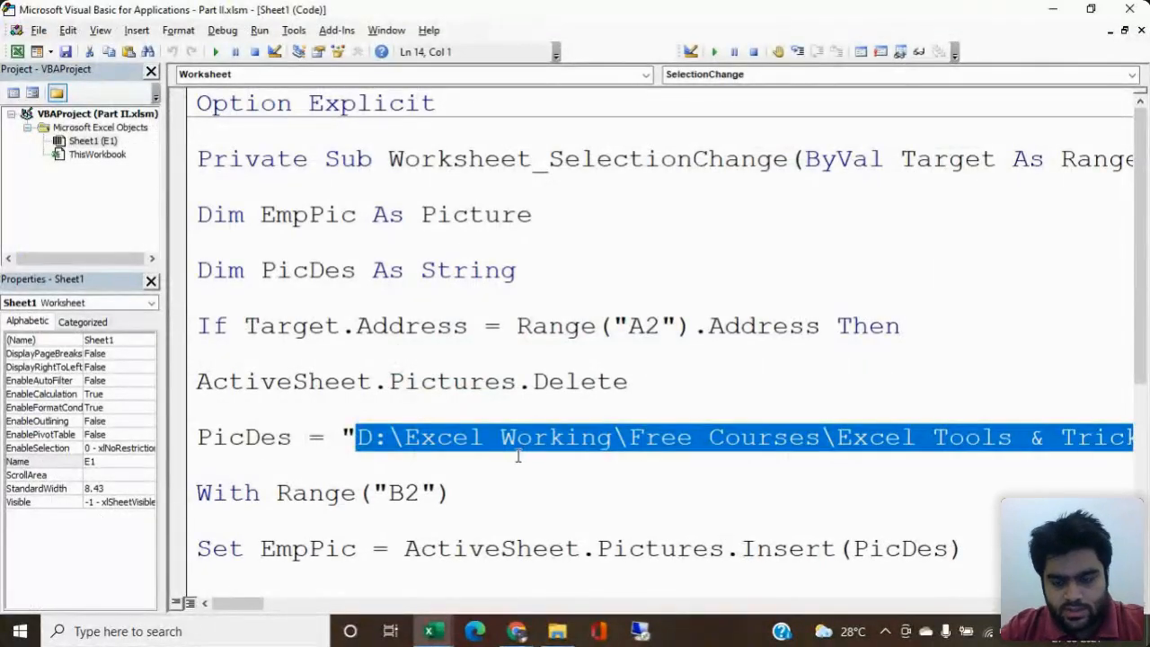
click(726, 432)
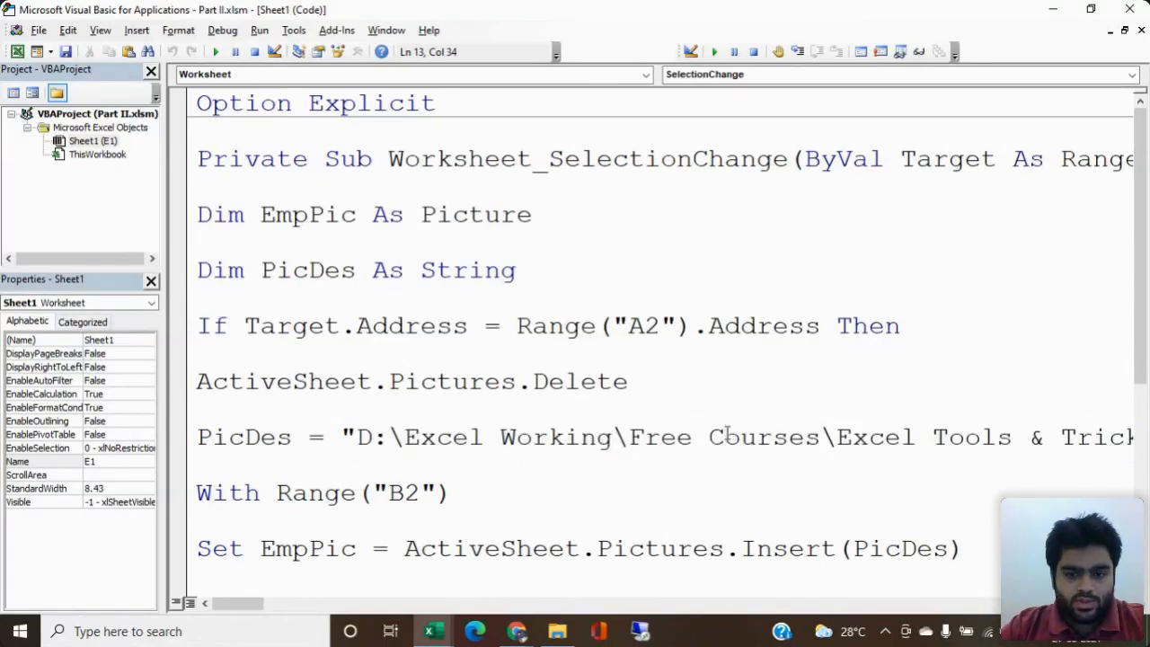
key(Right)
key(Right)
key(Right)
key(Right)
key(Right)
key(Right)
key(Right)
key(Right)
key(Right)
key(Right)
key(Right)
key(Right)
key(Right)
key(Right)
key(Right)
key(Right)
key(Right)
key(Right)
key(Right)
key(Right)
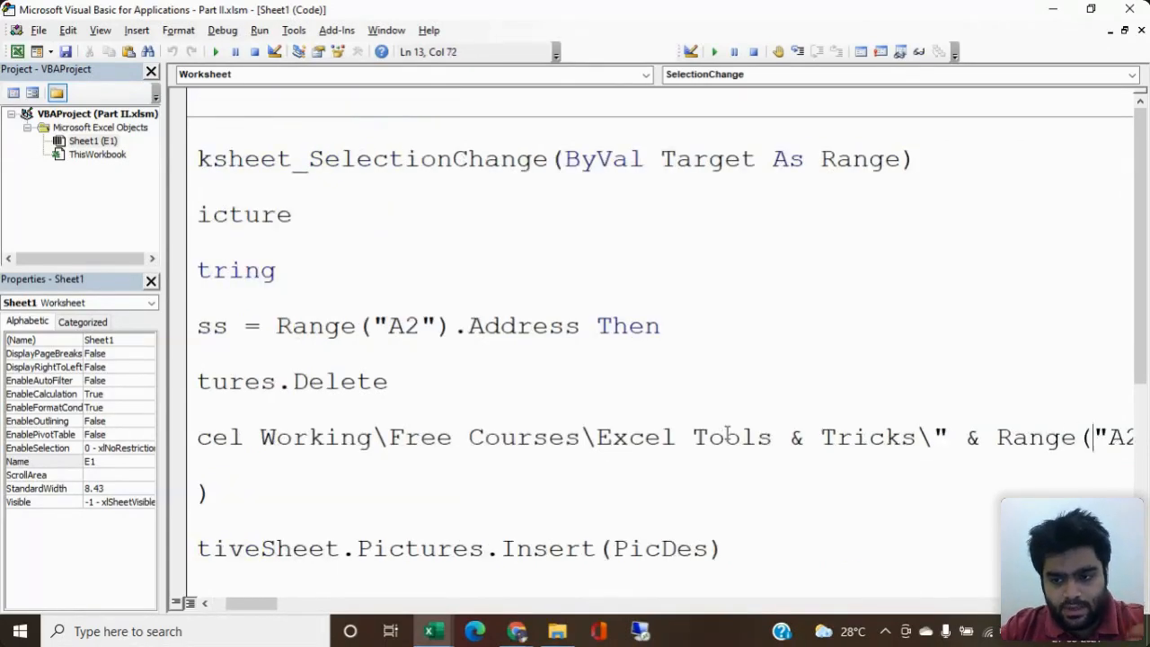
key(Right)
key(Right)
key(Right)
key(Right)
key(Right)
key(Right)
key(Right)
key(Right)
key(Right)
key(Right)
key(Right)
key(Right)
key(Right)
key(Right)
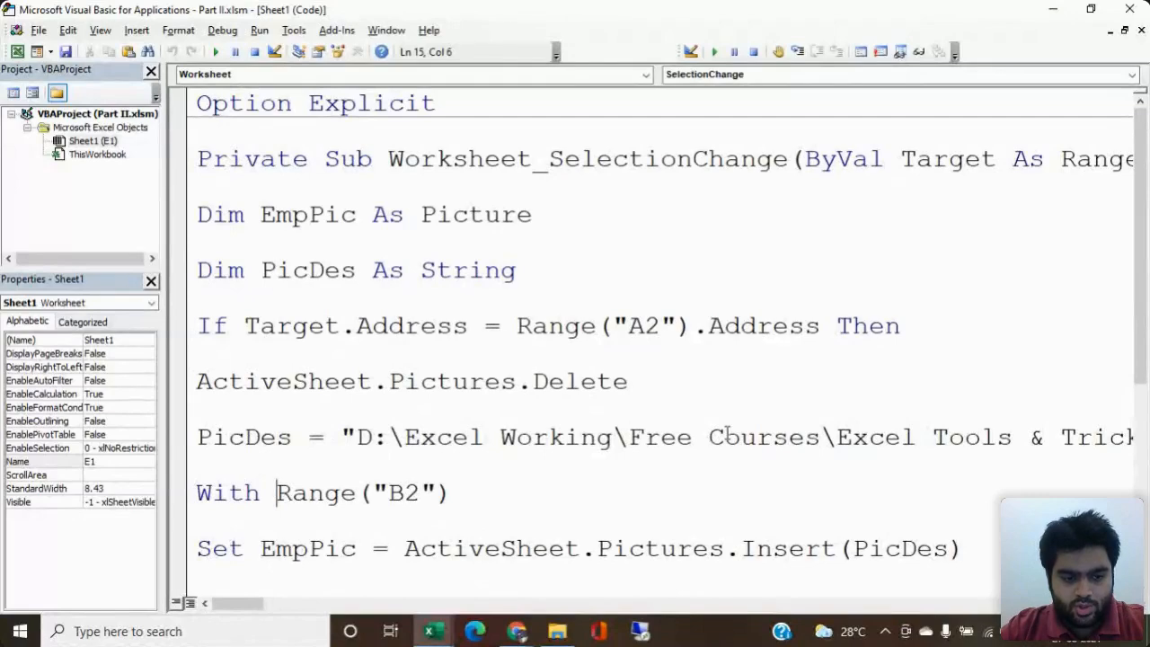
key(Left)
key(Left)
key(Left)
key(Left)
key(Left)
key(Left)
key(Left)
key(Left)
key(Left)
key(Left)
Step: Highlight the PicDes line and examine its ending, Range("A2").Value & ".png"
drag(441, 437, 847, 420)
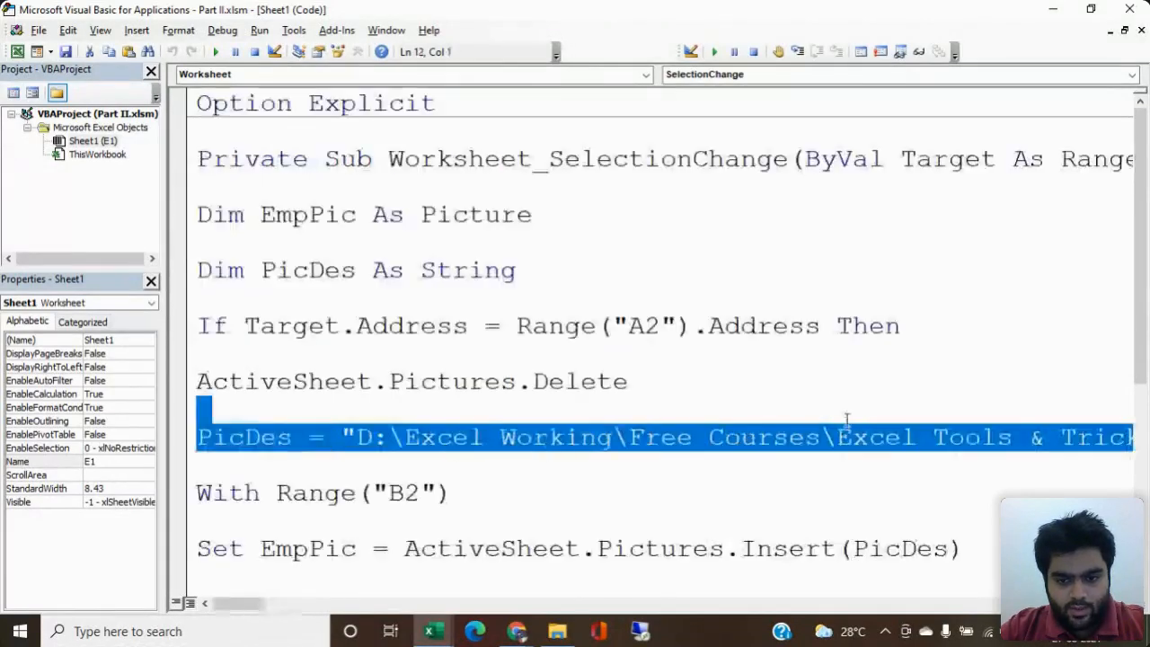
click(867, 424)
key(ctrl+Right)
key(ctrl+Right)
key(ctrl+Right)
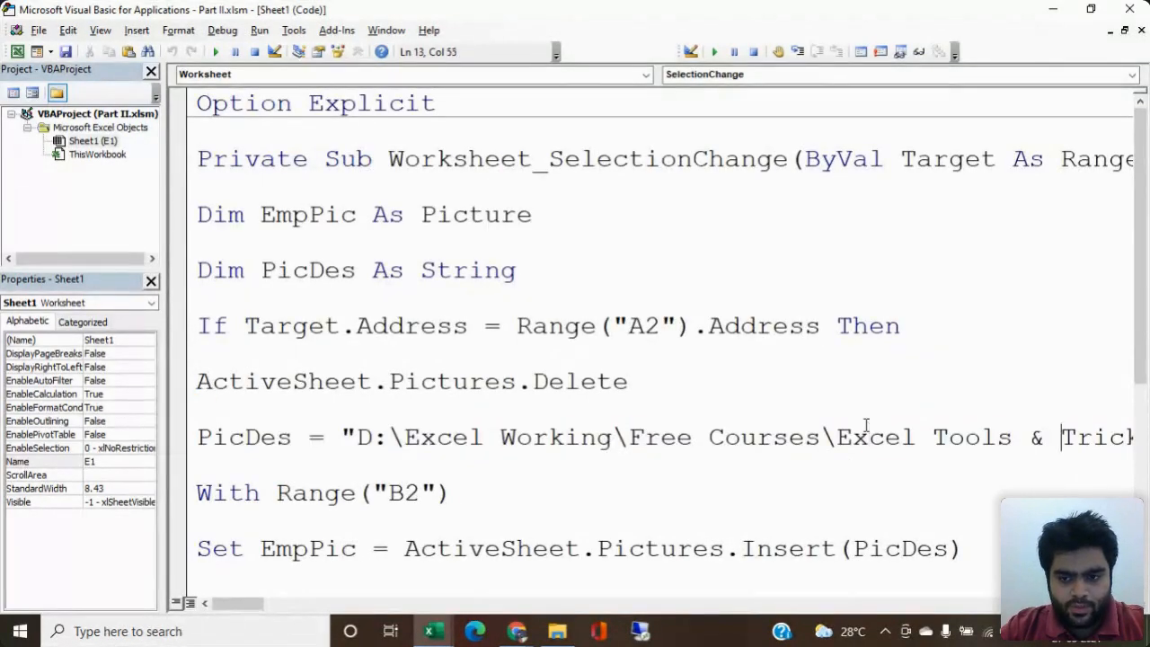
key(ctrl+Right)
key(ctrl+Right)
key(ctrl+Right)
key(ctrl+Right)
key(ctrl+Right)
key(ctrl+Right)
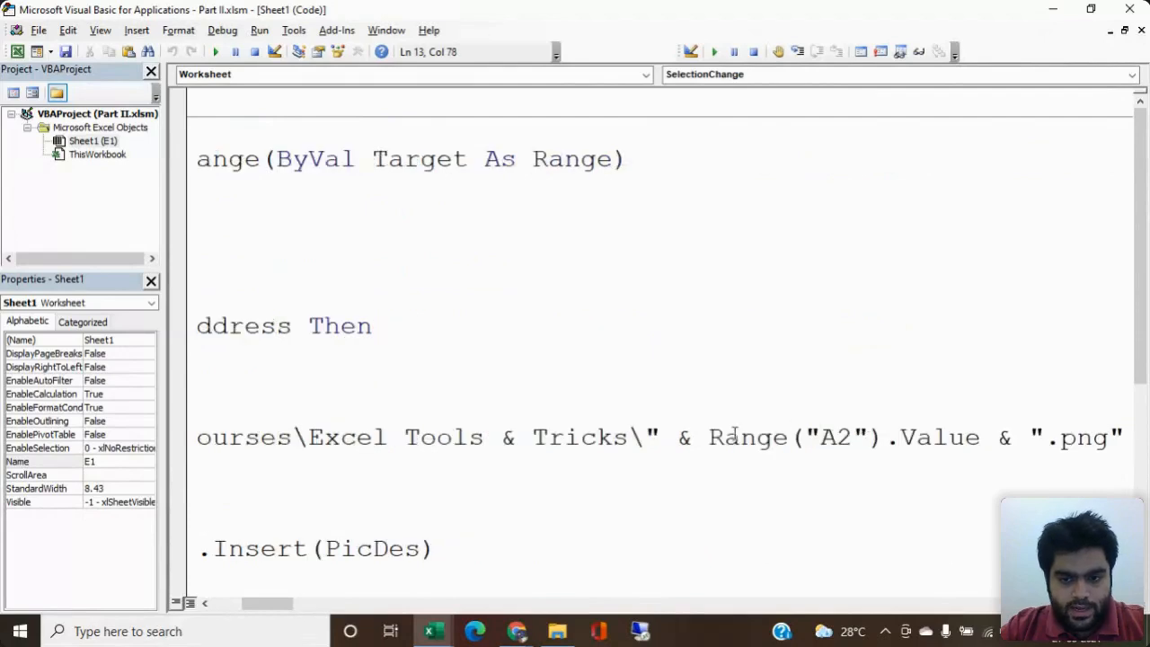
Step: Examine the ".png" extension in the PicDes line, checking the Green Pine apple picture in the Excel Tools & Tricks folder, and return to the code
drag(736, 435, 901, 412)
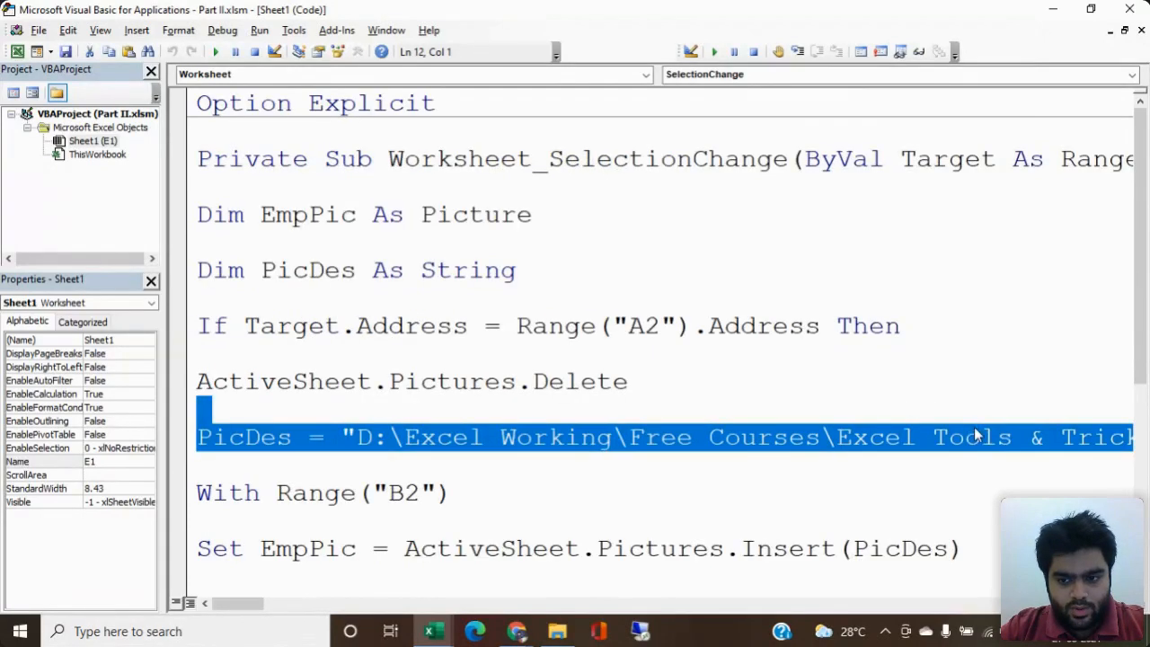
key(Down)
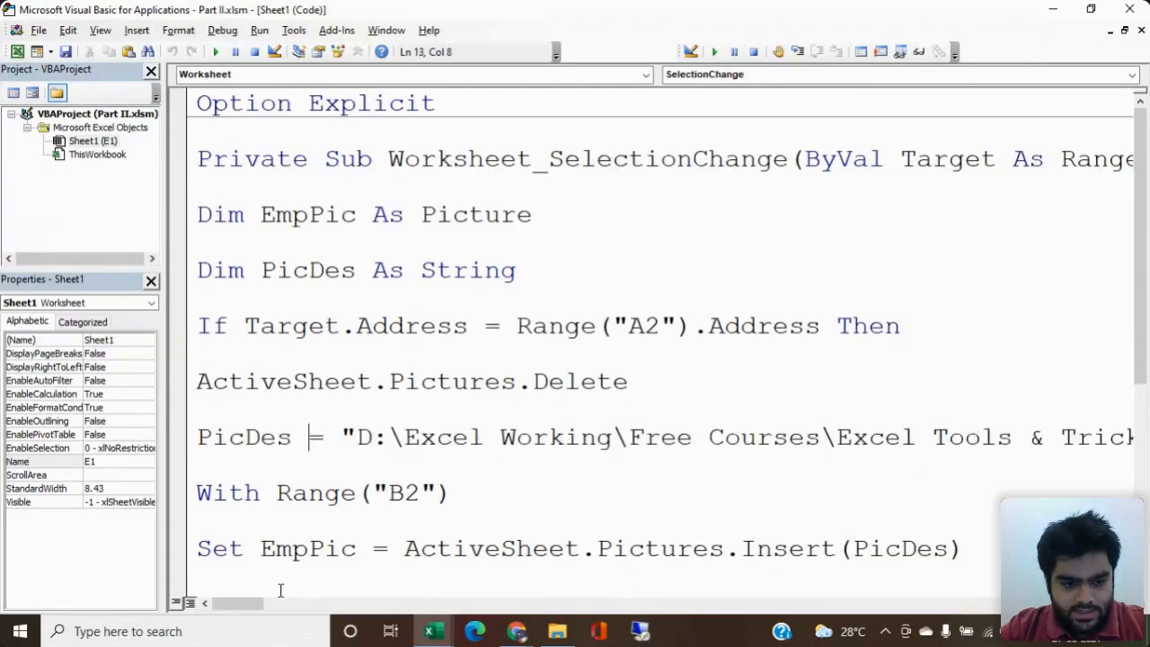
drag(235, 604, 286, 600)
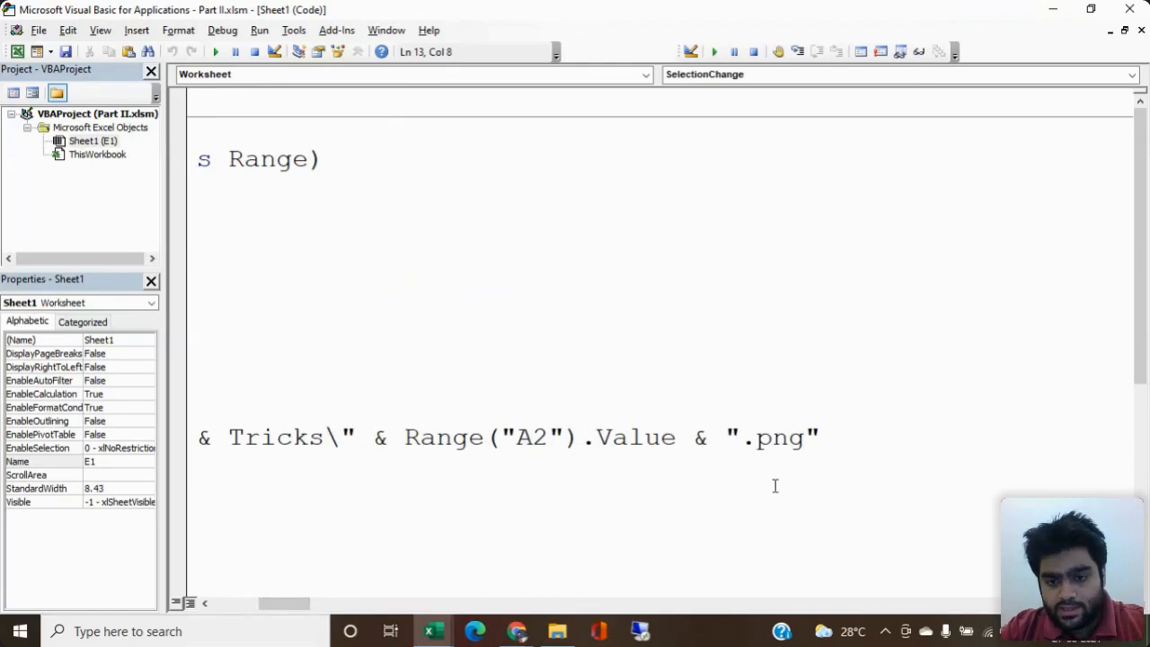
key(alt+Tab)
click(367, 143)
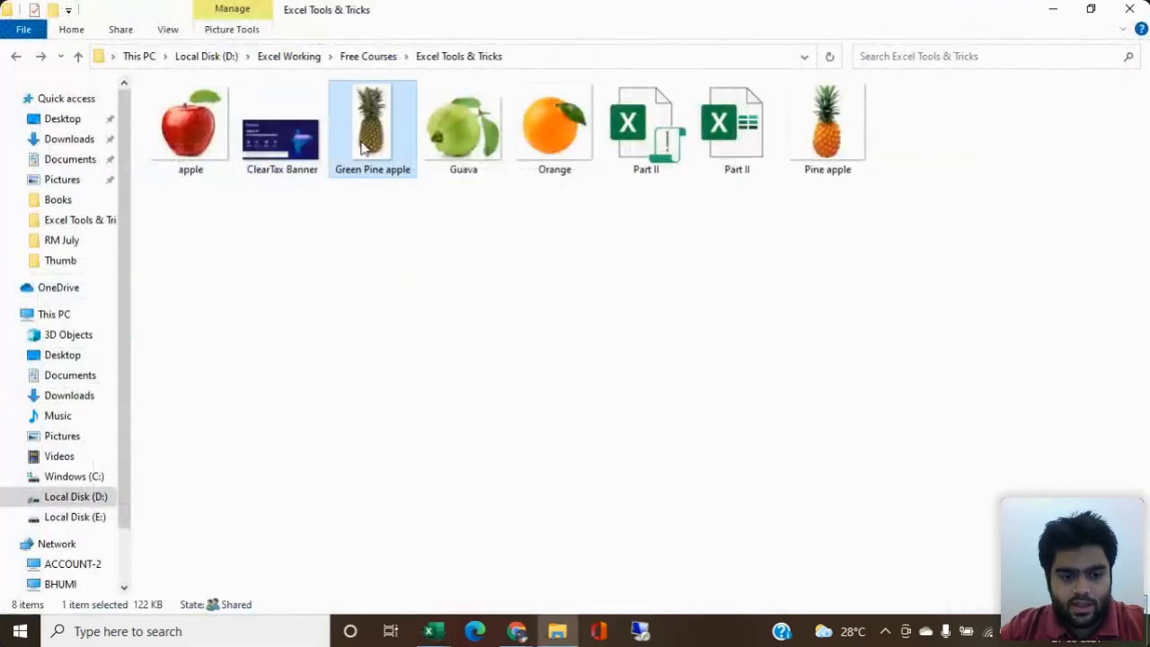
key(alt+Tab)
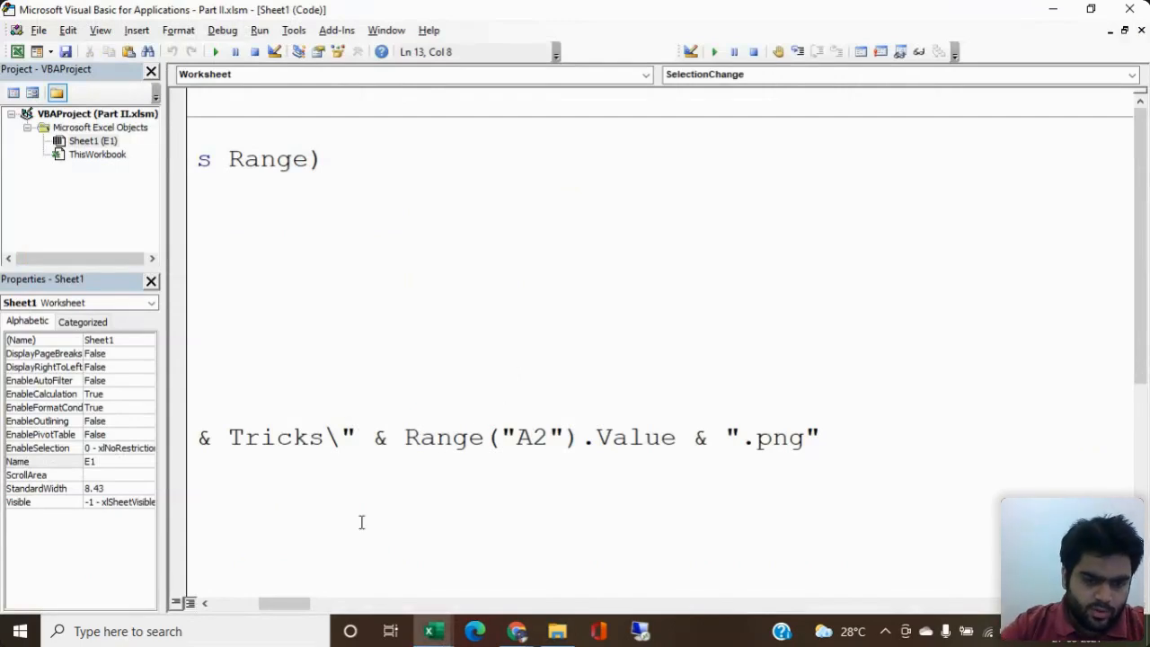
drag(279, 603, 232, 603)
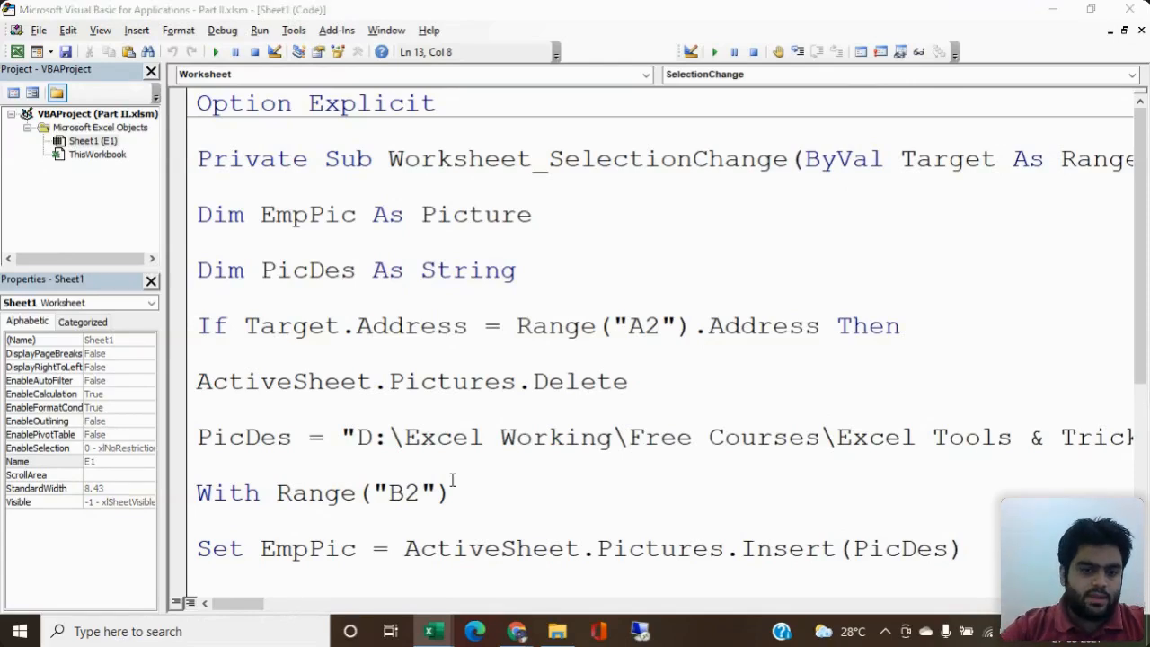
Step: Check the file names of the apple, Green Pine apple and Guava pictures in the Excel Tools & Tricks folder in File Explorer
key(alt+Tab)
key(alt+Tab)
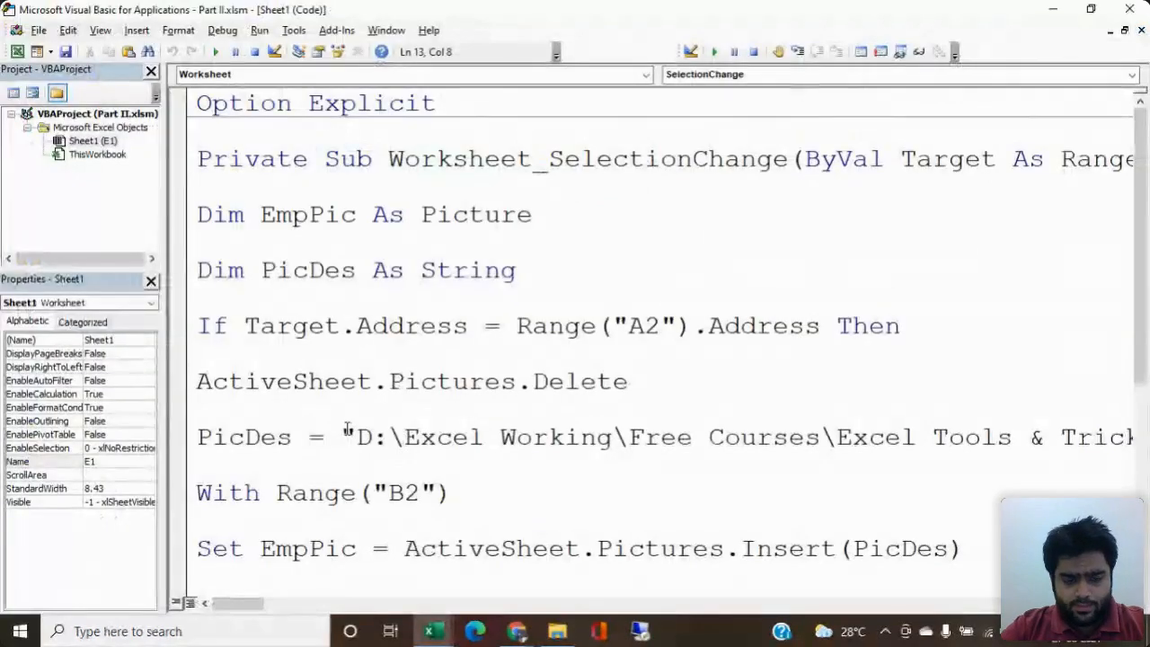
key(alt+Tab)
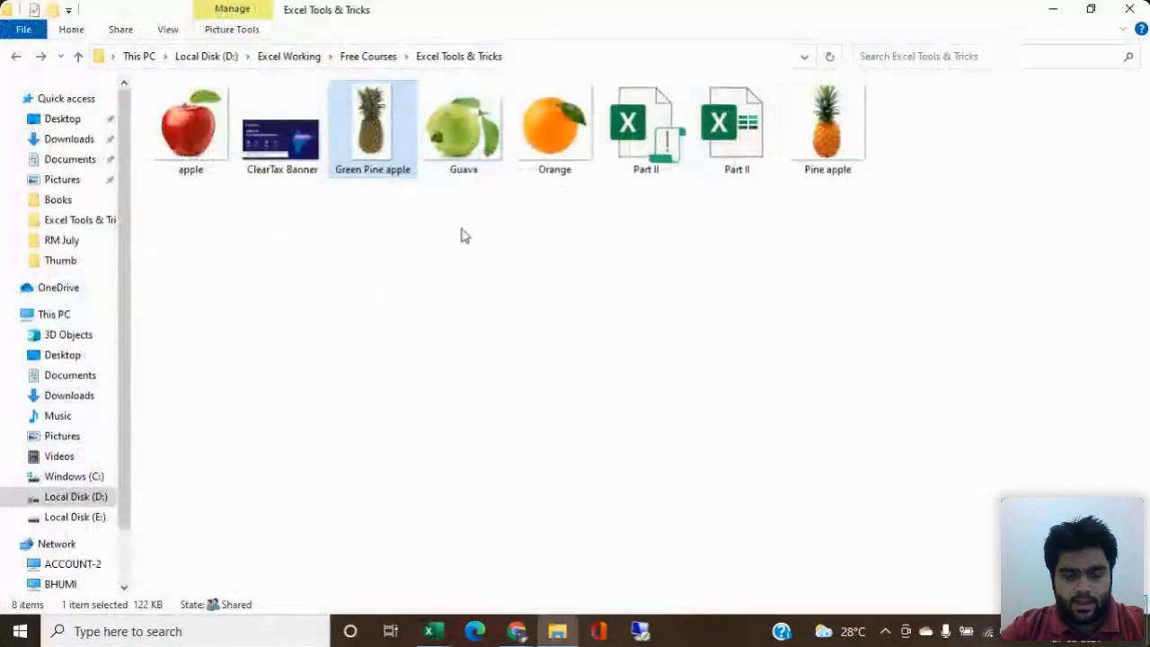
click(462, 233)
click(357, 173)
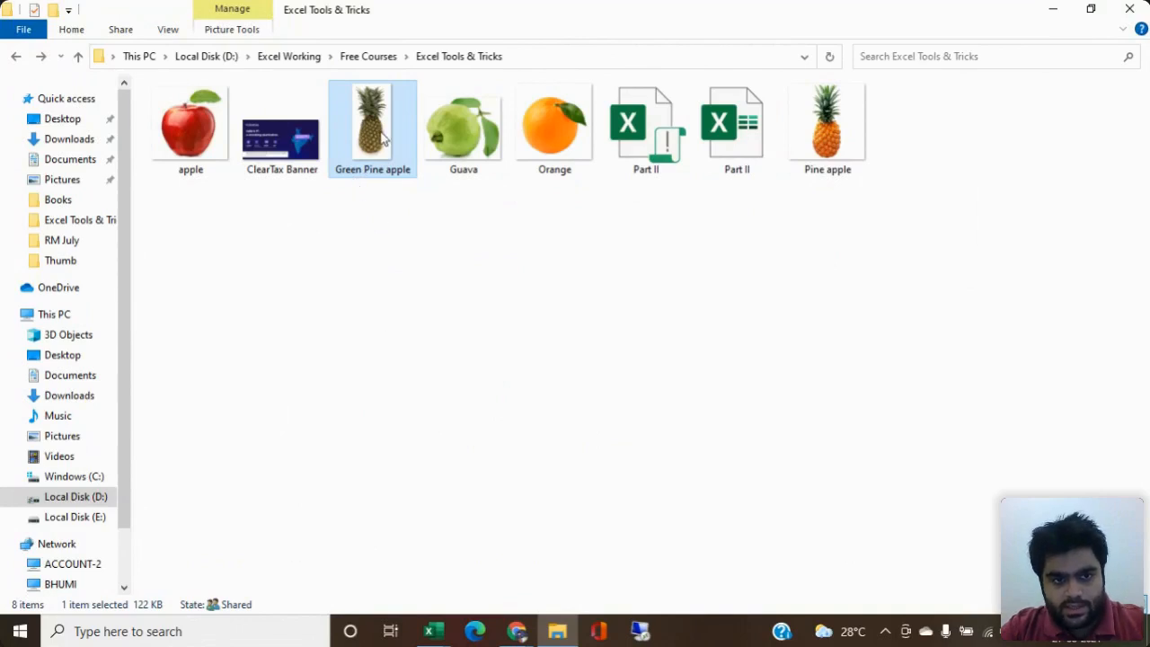
click(190, 170)
key(F2)
key(Escape)
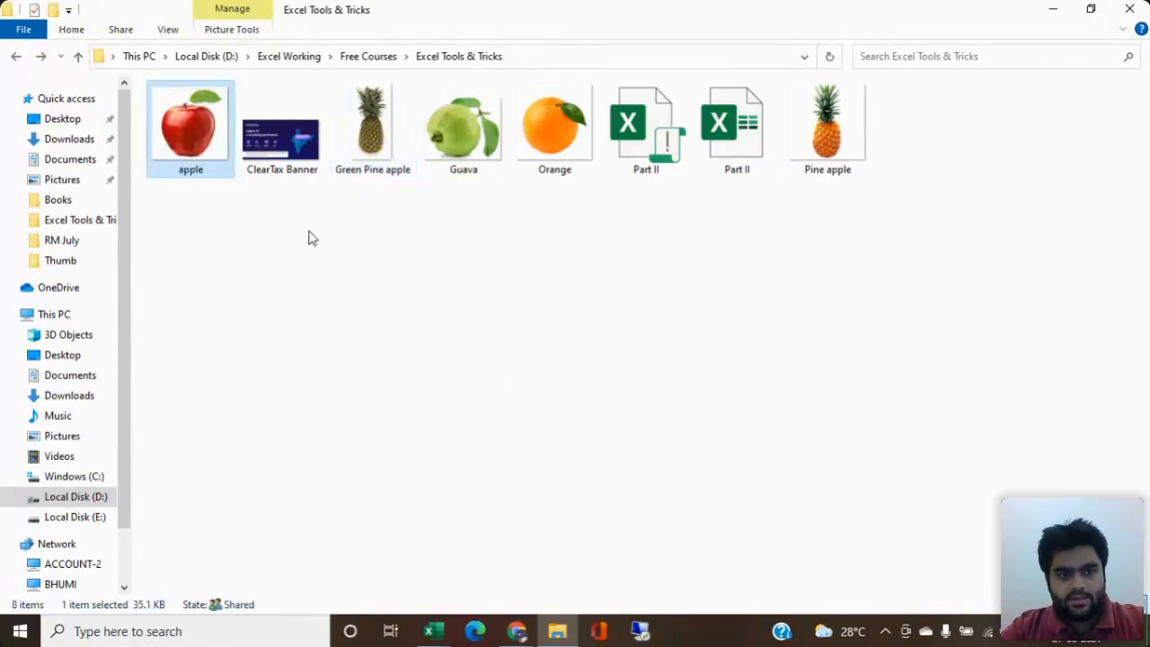
click(372, 144)
key(F2)
key(Escape)
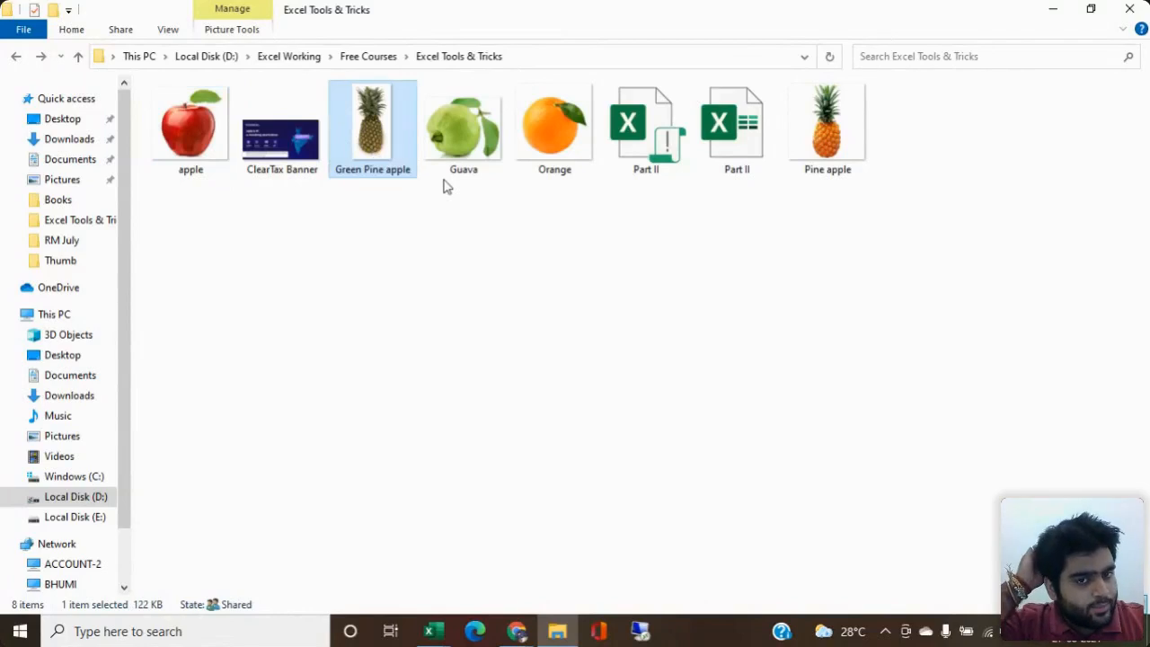
click(456, 160)
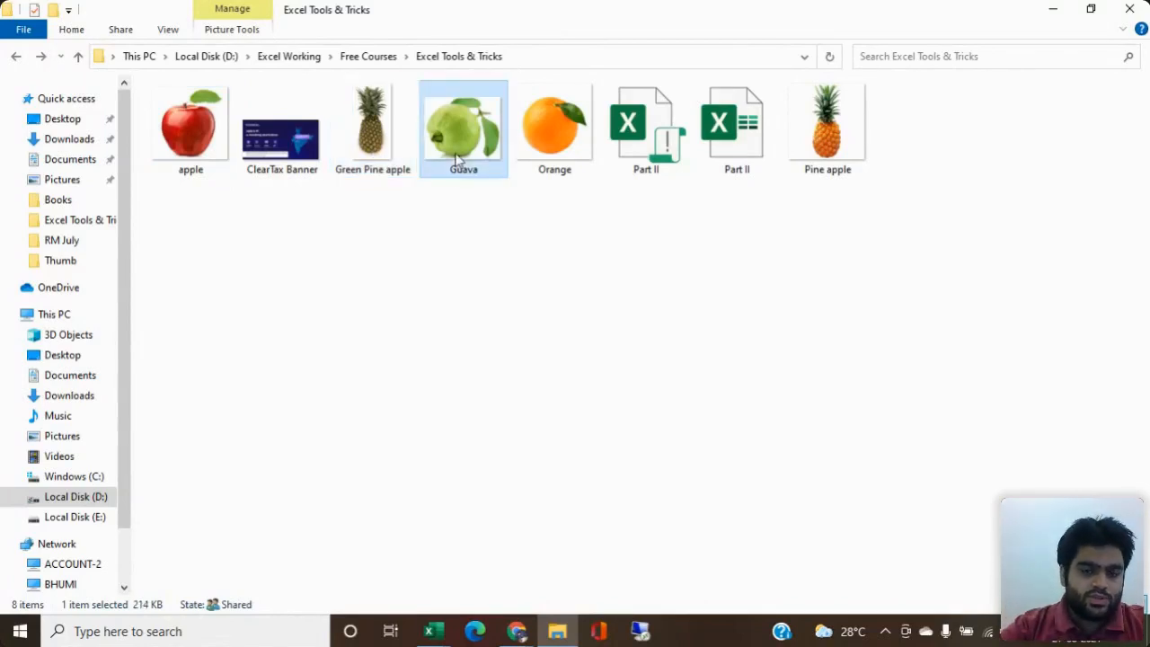
Step: In the Part II worksheet, choose apple in cell A2's list and reselect A2 to refresh the picture
key(alt+Tab)
key(alt+Tab)
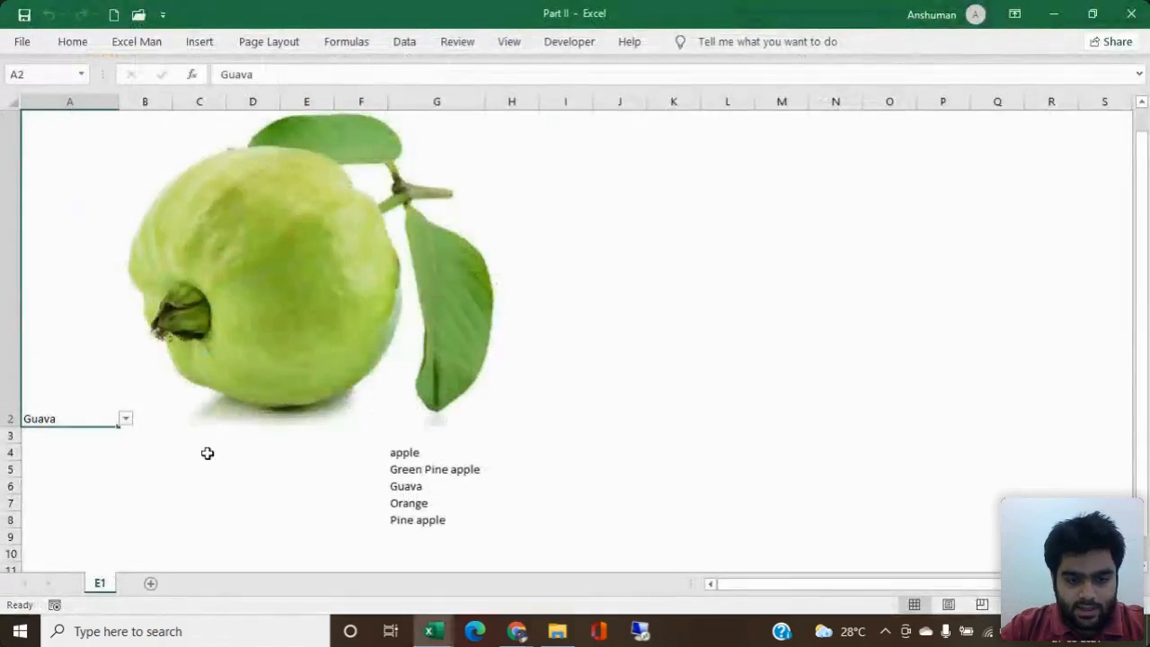
click(207, 453)
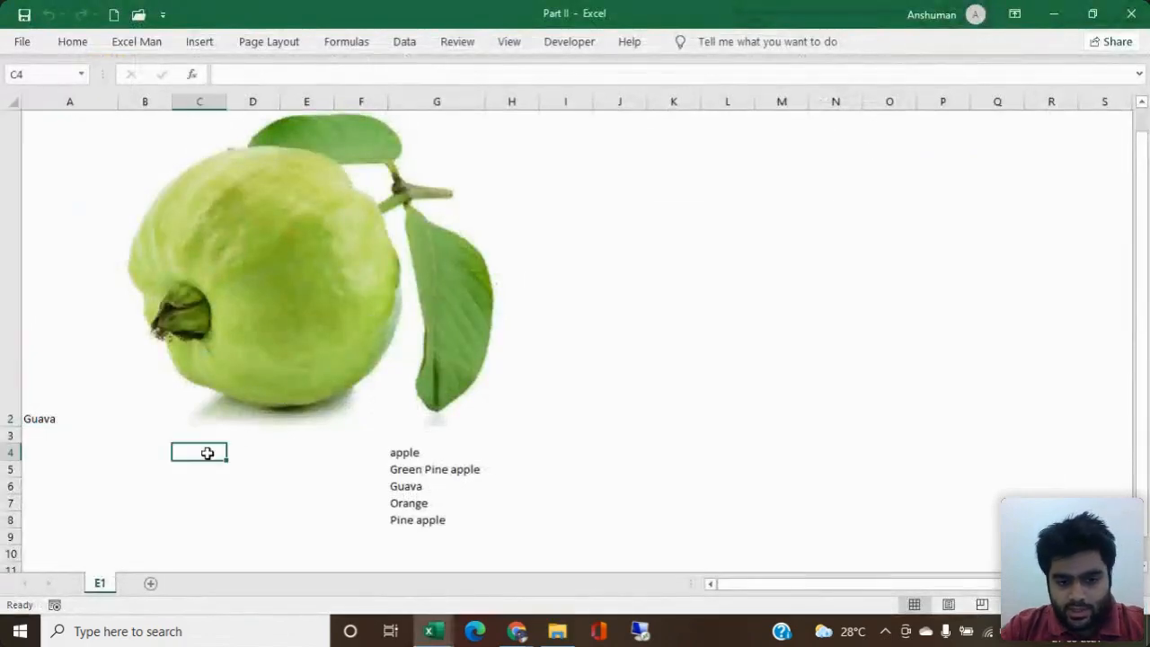
click(91, 386)
click(126, 419)
click(124, 435)
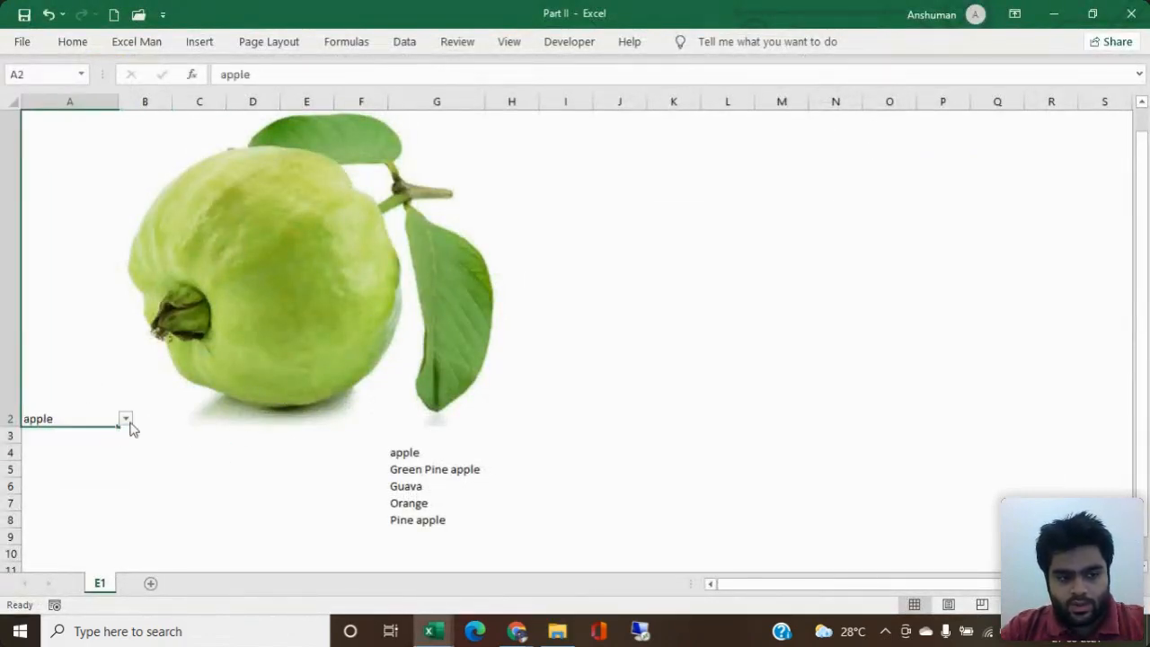
click(110, 386)
click(101, 379)
click(105, 477)
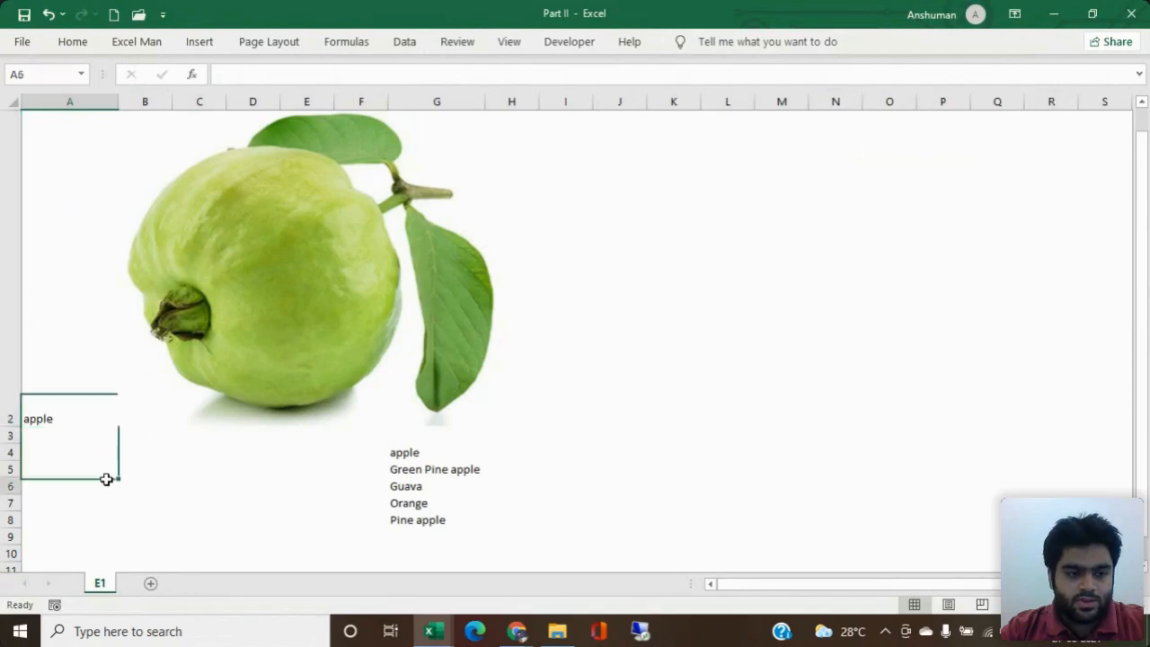
click(95, 365)
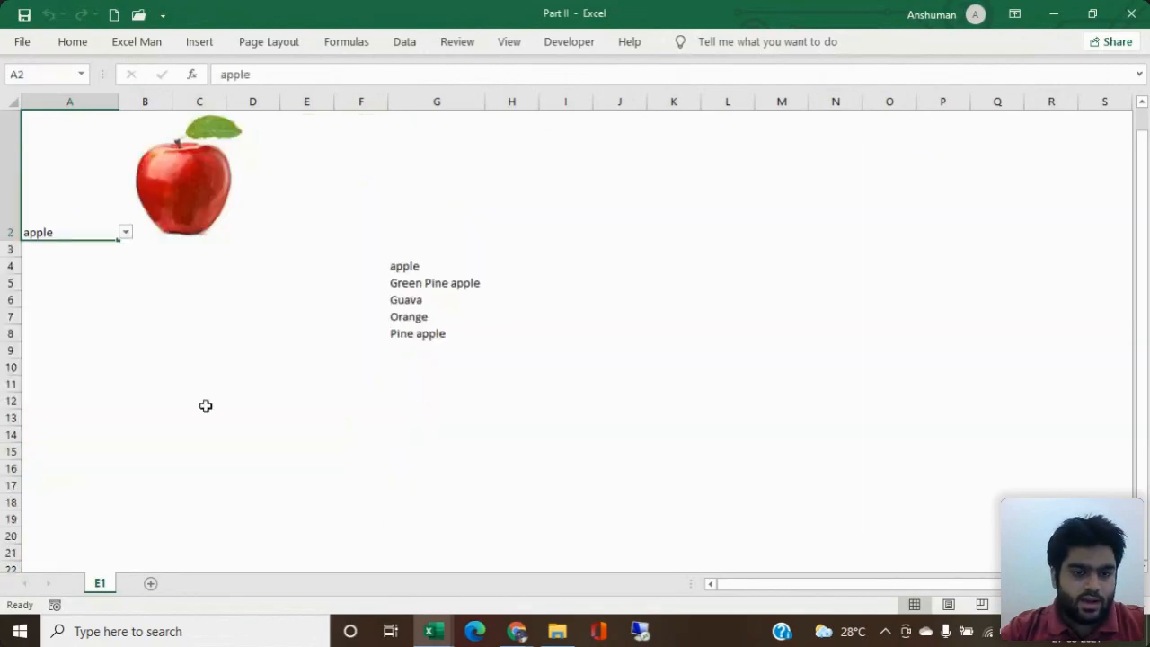
Step: Check the apple picture's placement from column B on the worksheet against the code, and highlight the With Range("B2") line
key(alt+Tab)
key(Tab)
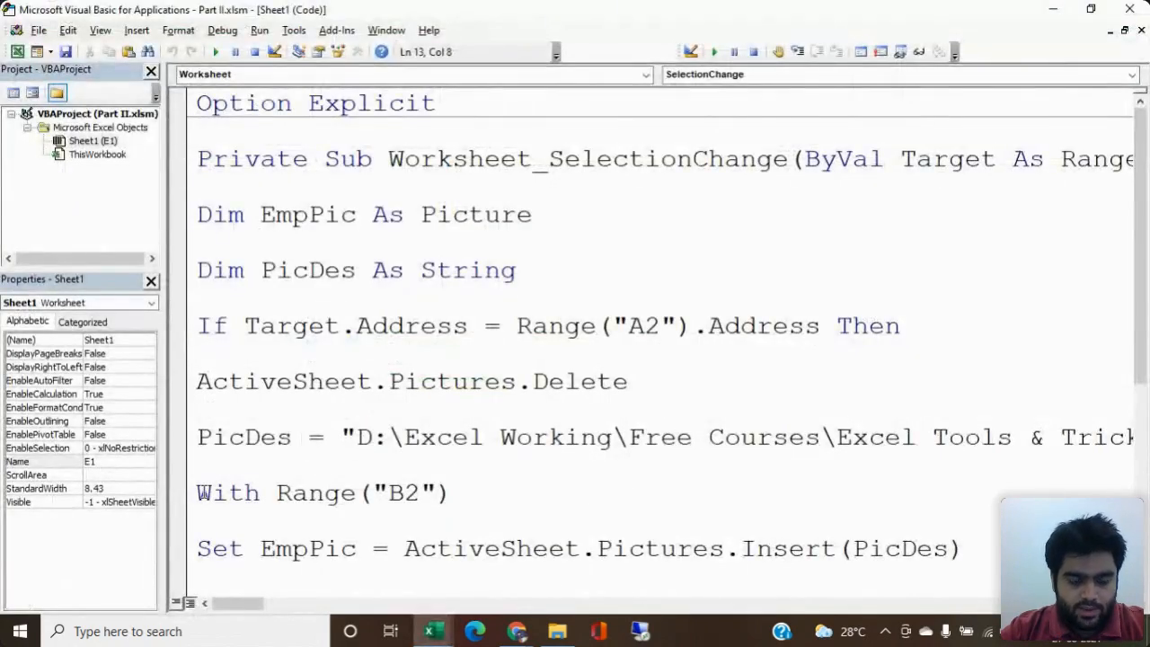
scroll(1141, 323, down, 1)
scroll(675, 354, down, 1)
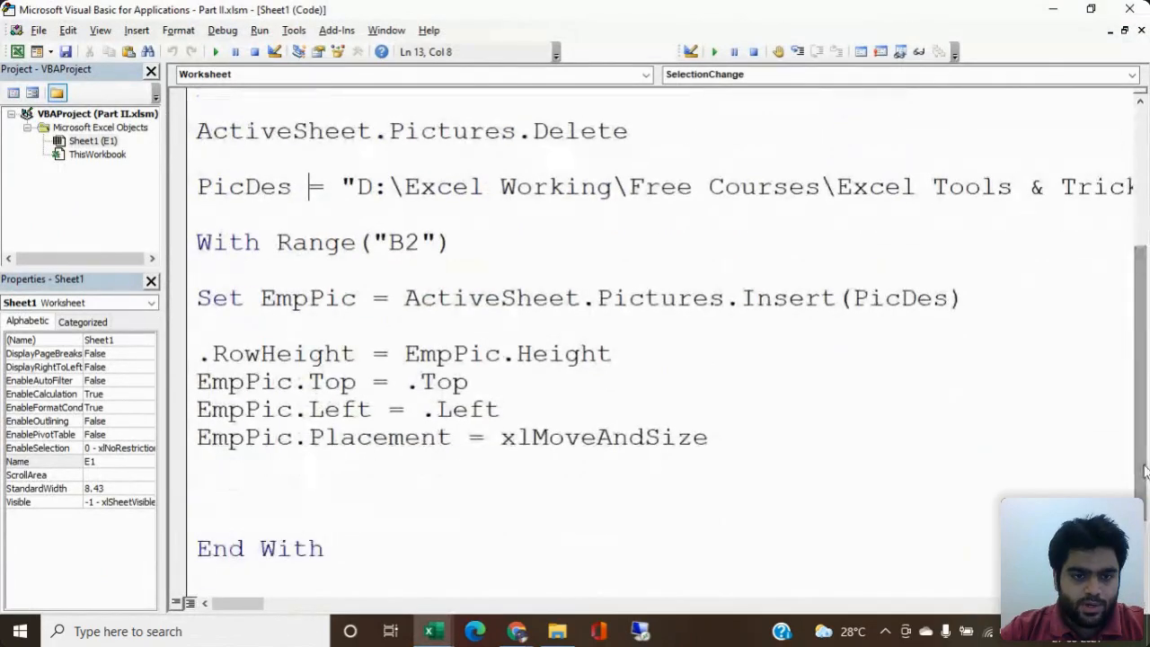
key(alt+Tab)
click(220, 175)
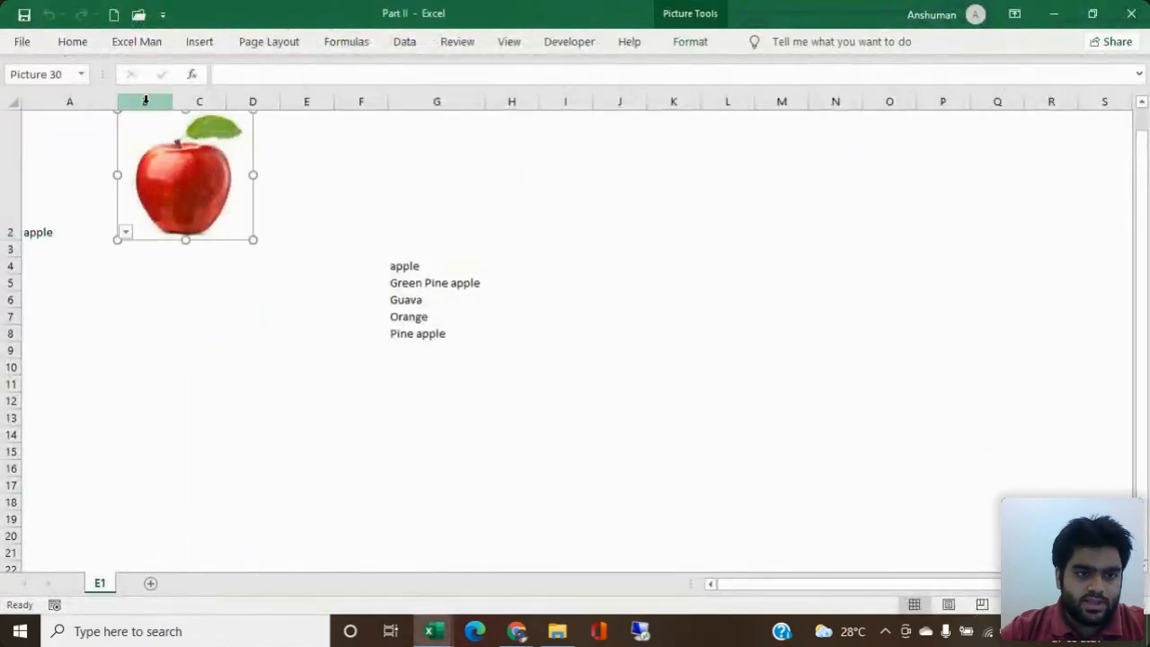
click(239, 363)
key(alt+Tab)
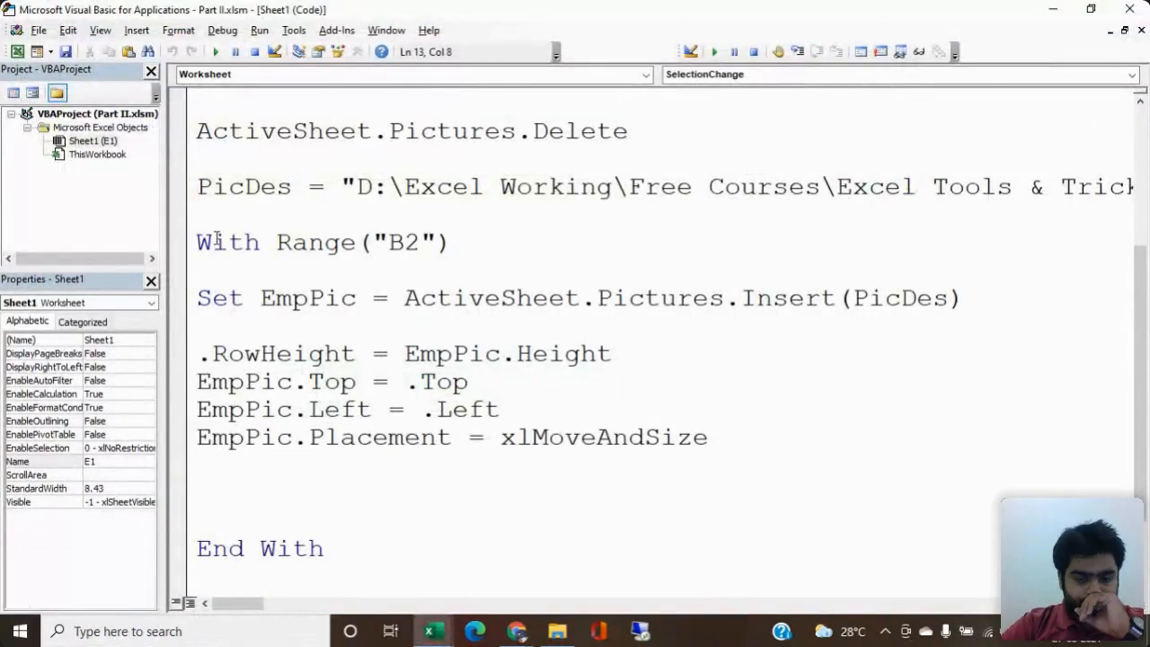
drag(193, 242, 495, 244)
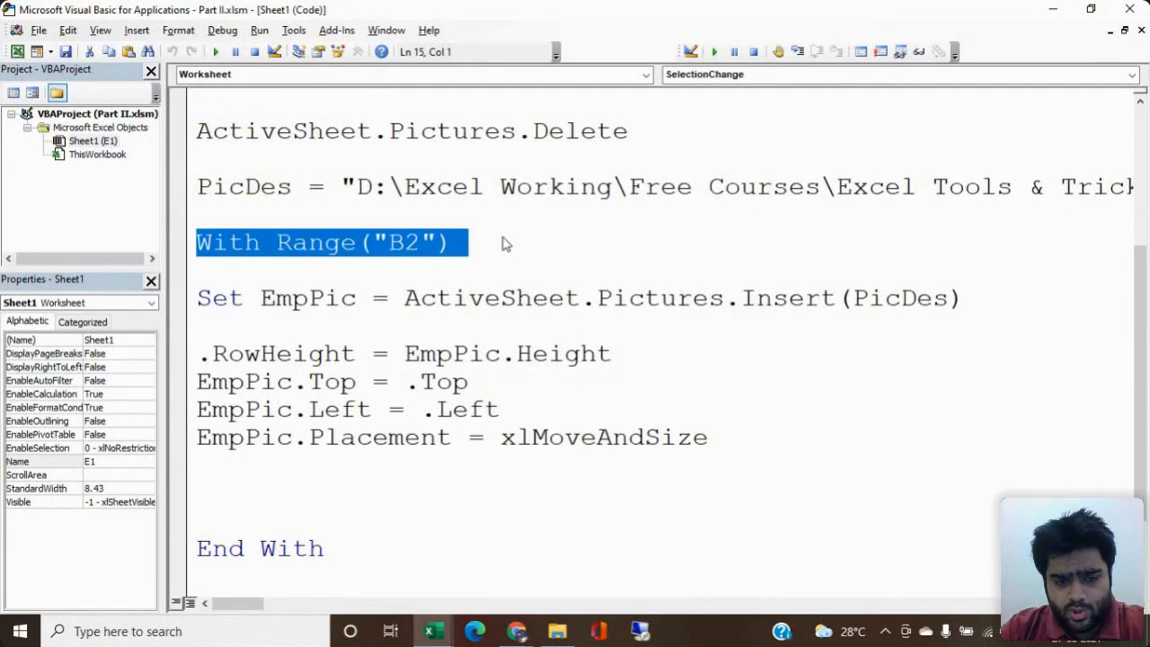
Step: Highlight the whole Set EmpPic = ActiveSheet.Pictures.Insert(PicDes) line in the code
drag(197, 301, 402, 305)
click(563, 272)
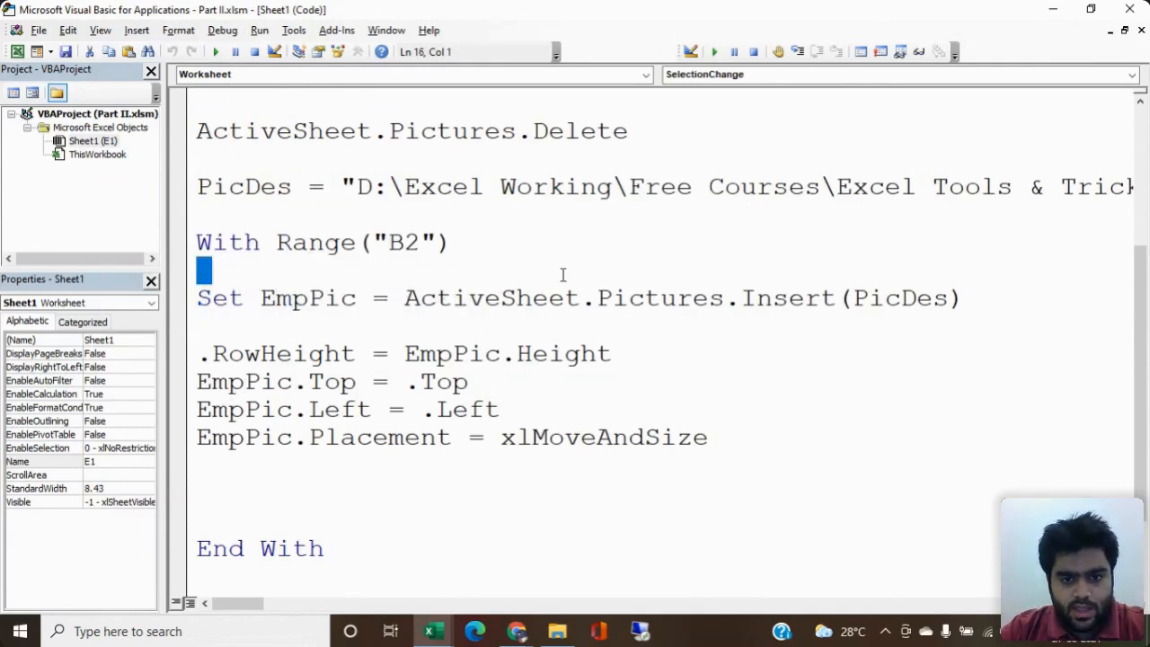
drag(562, 273, 861, 321)
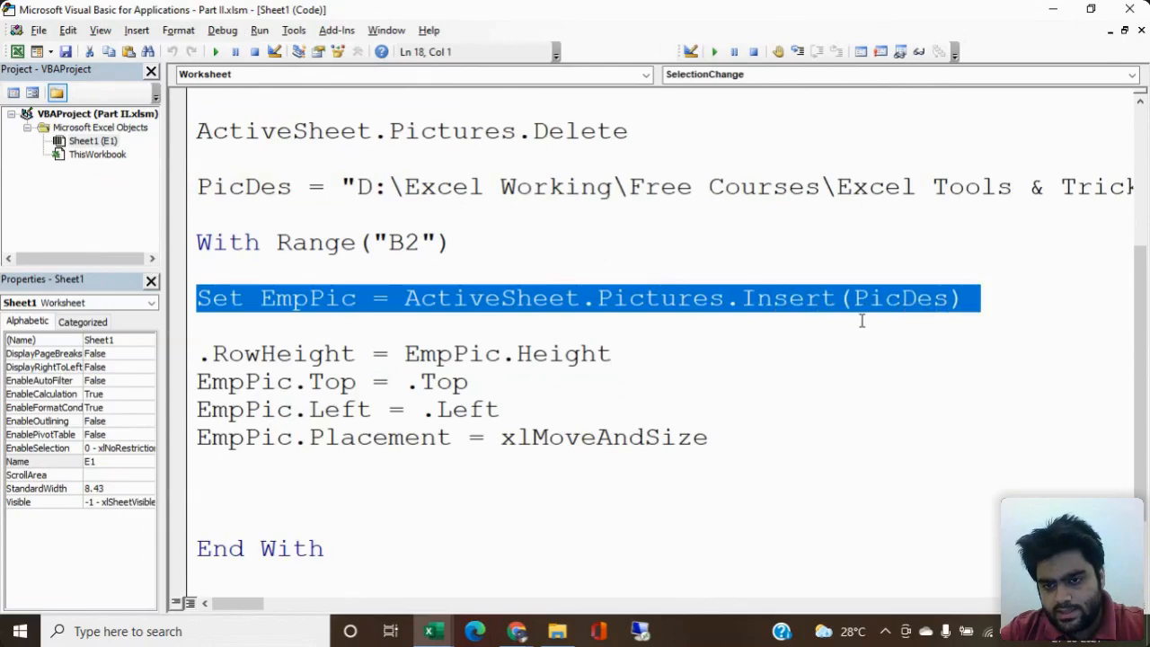
Step: Show the Pictures command among the worksheet's insertable illustrations, and leave it without inserting anything
click(727, 386)
key(alt+Tab)
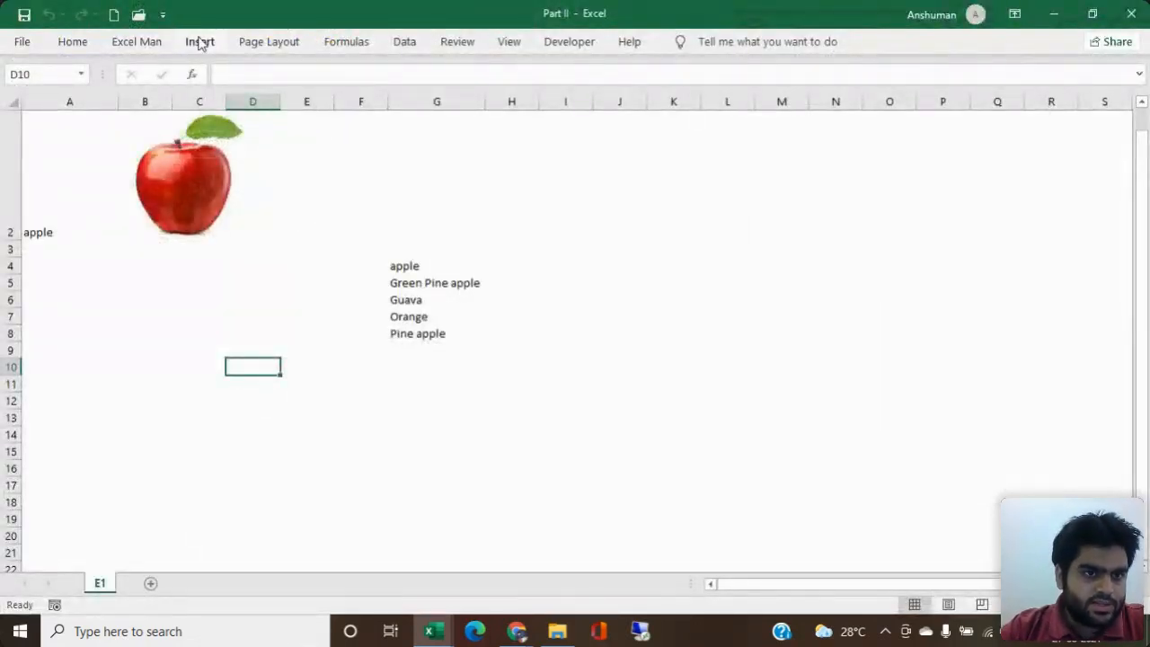
click(196, 45)
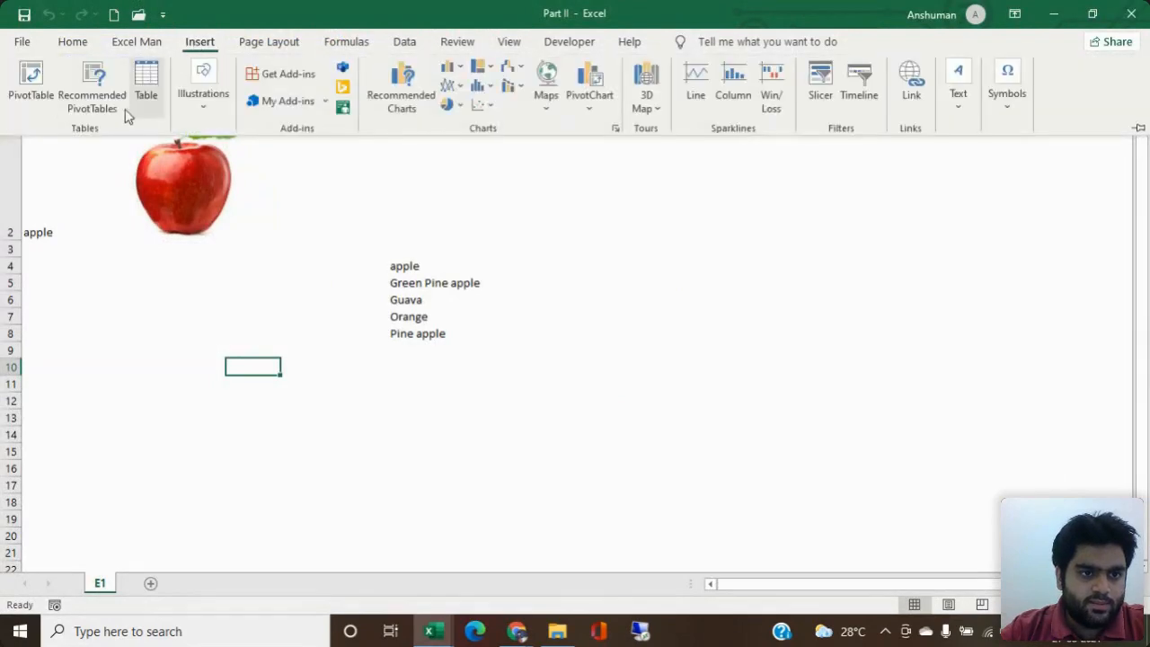
click(203, 90)
click(196, 188)
key(Escape)
key(Escape)
key(Escape)
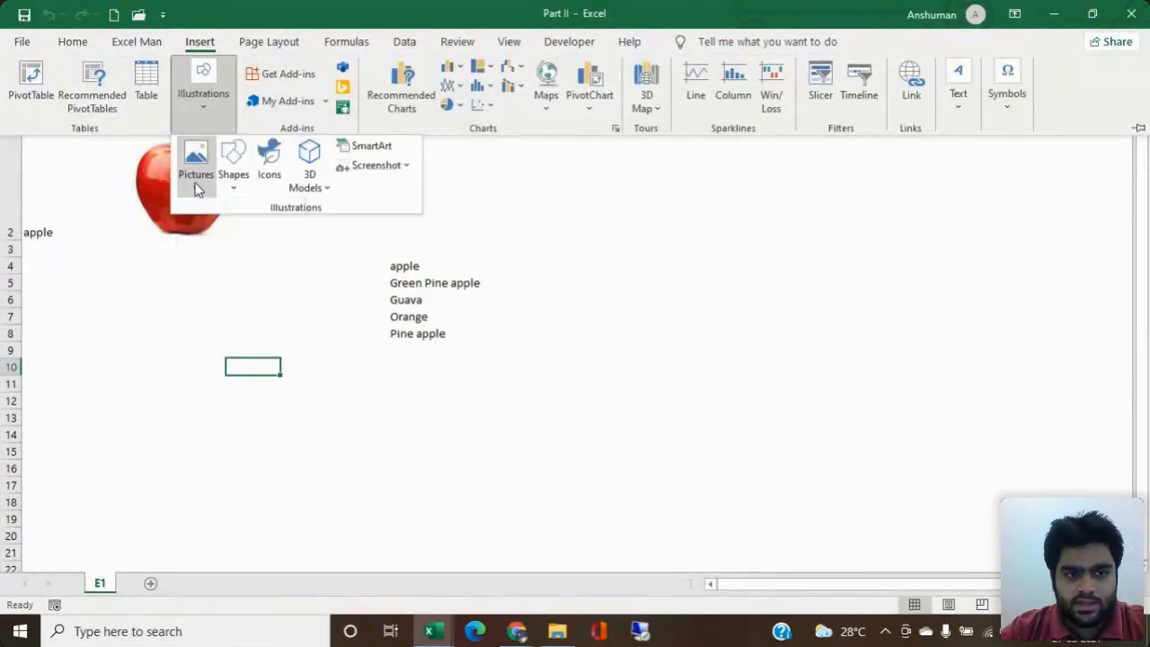
Step: Back in the code, highlight the (PicDes) argument of the picture insert statement and the PicDes assignment line
key(alt+F11)
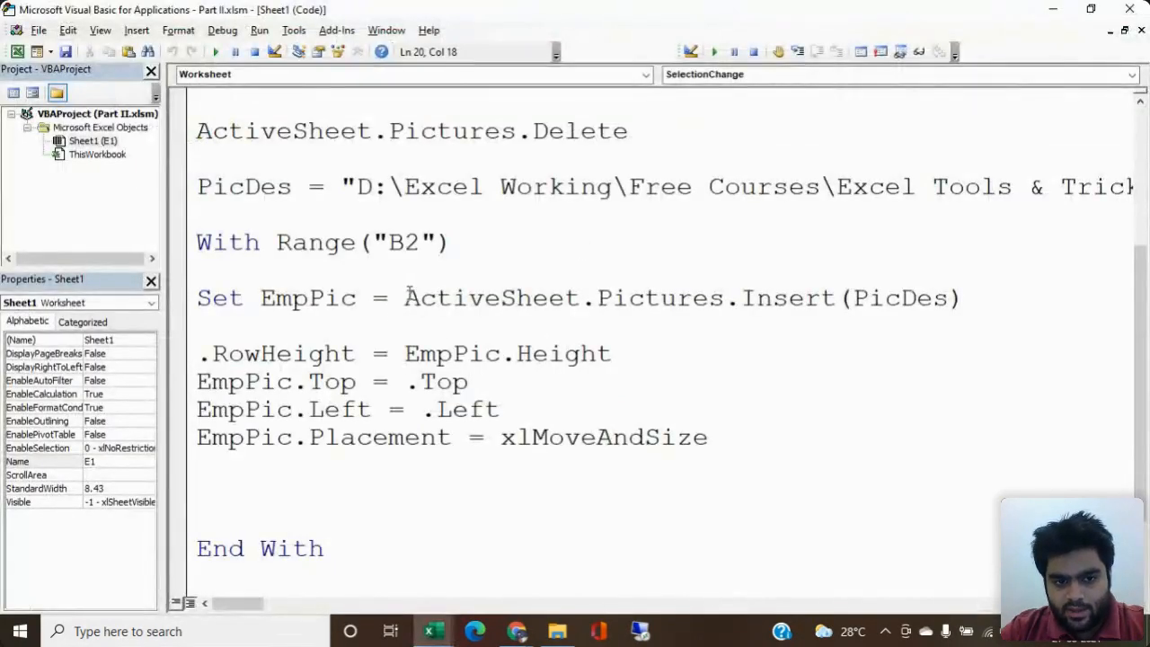
drag(405, 299, 1027, 310)
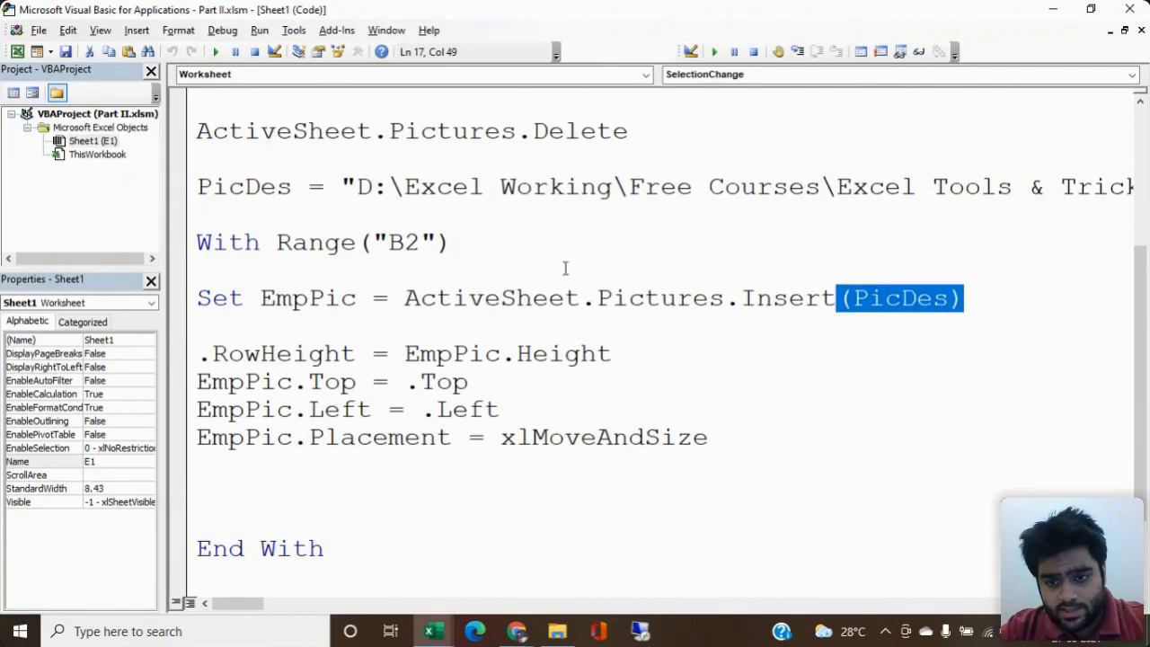
click(187, 194)
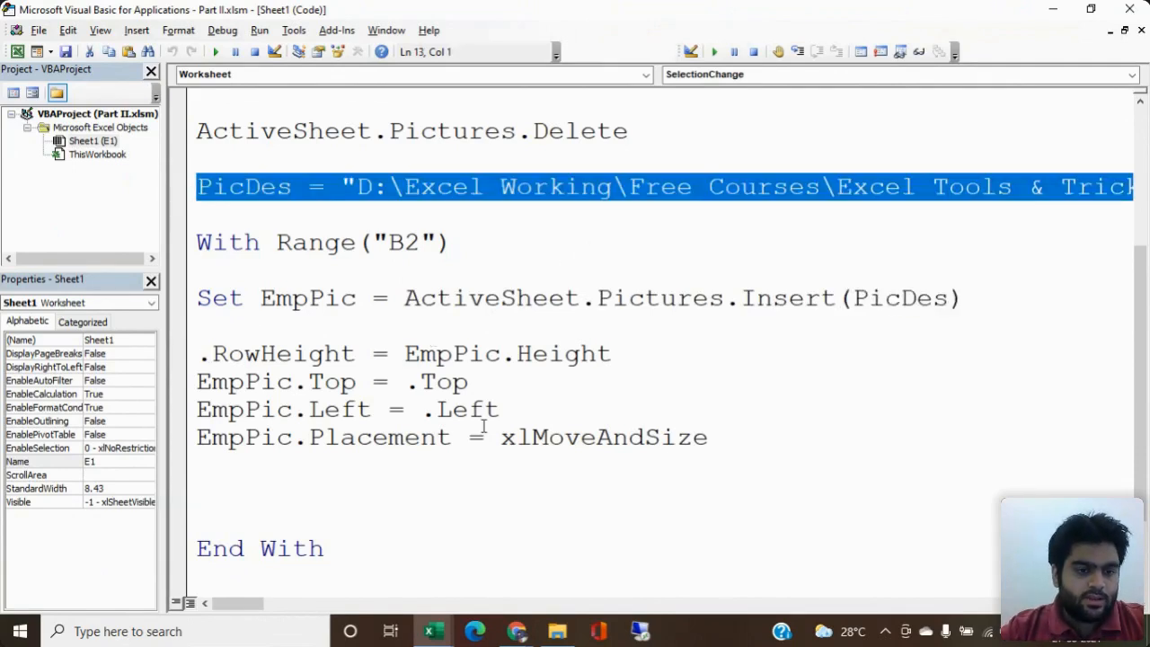
Step: On the worksheet, choose Green Pine apple in cell A2's list to load its picture
key(alt+F11)
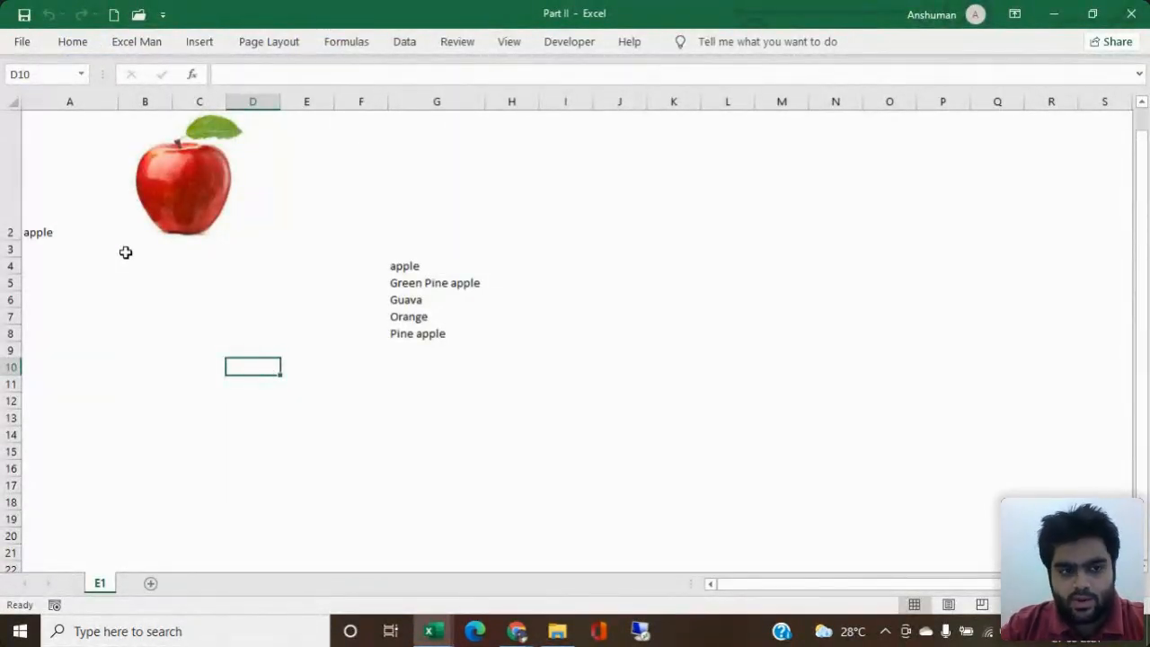
click(70, 226)
click(125, 232)
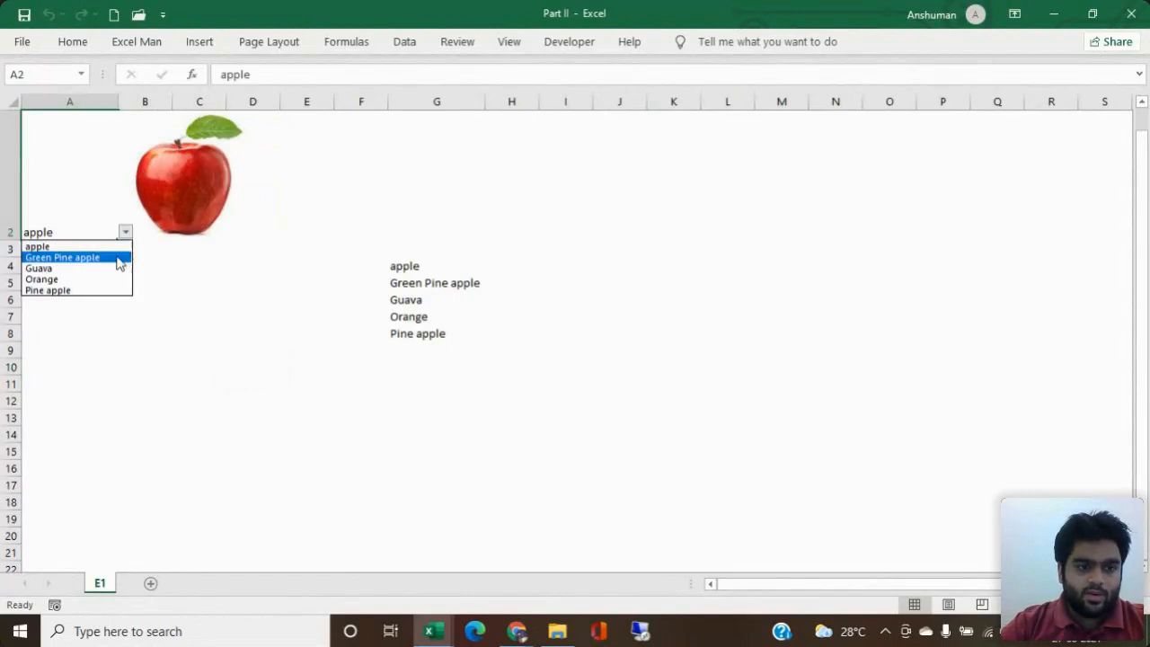
click(119, 261)
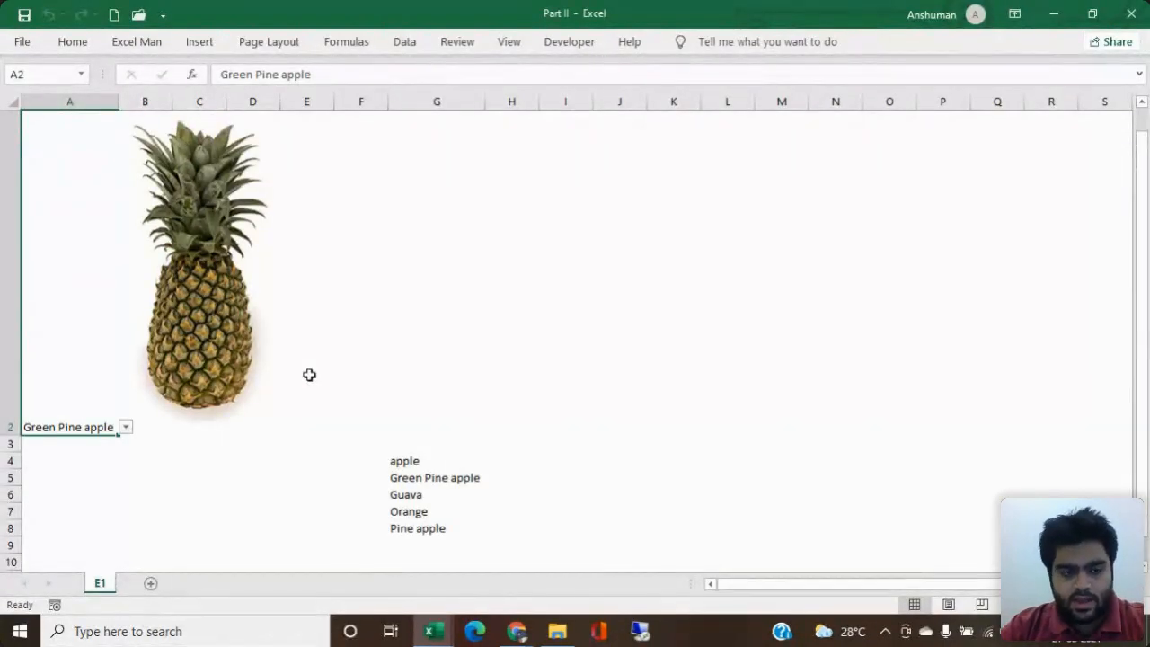
Step: Return to the code and highlight the RowHeight, EmpPic.Top, EmpPic.Left and EmpPic.Placement = xlMoveAndSize lines in turn
key(alt+F11)
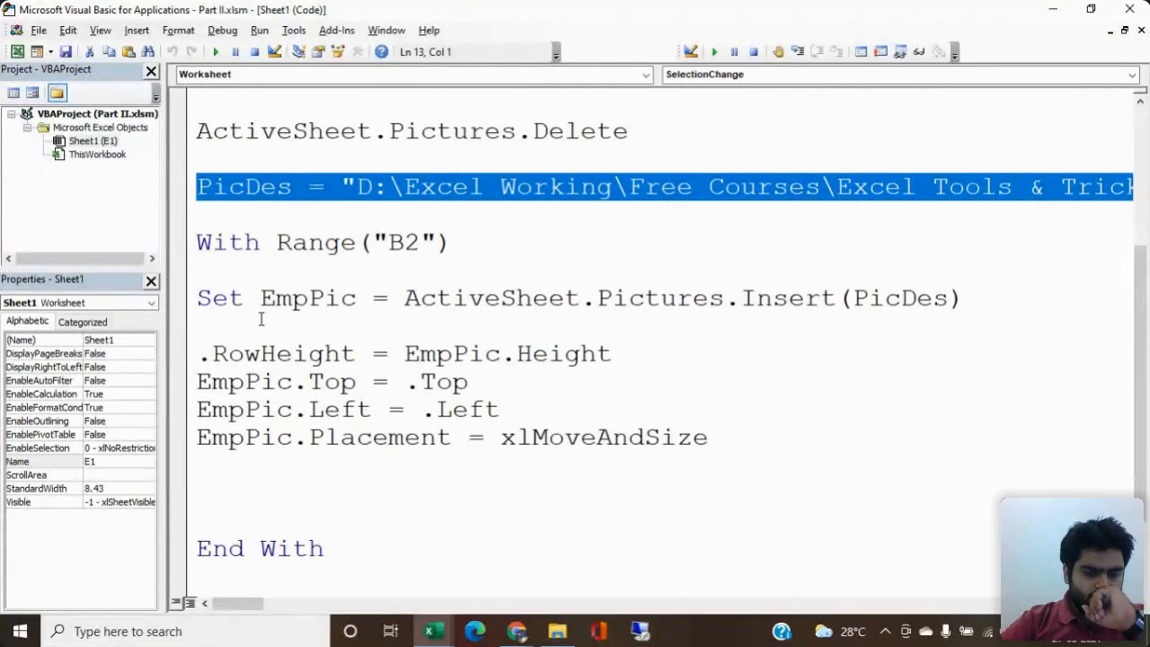
drag(197, 354, 546, 462)
click(476, 410)
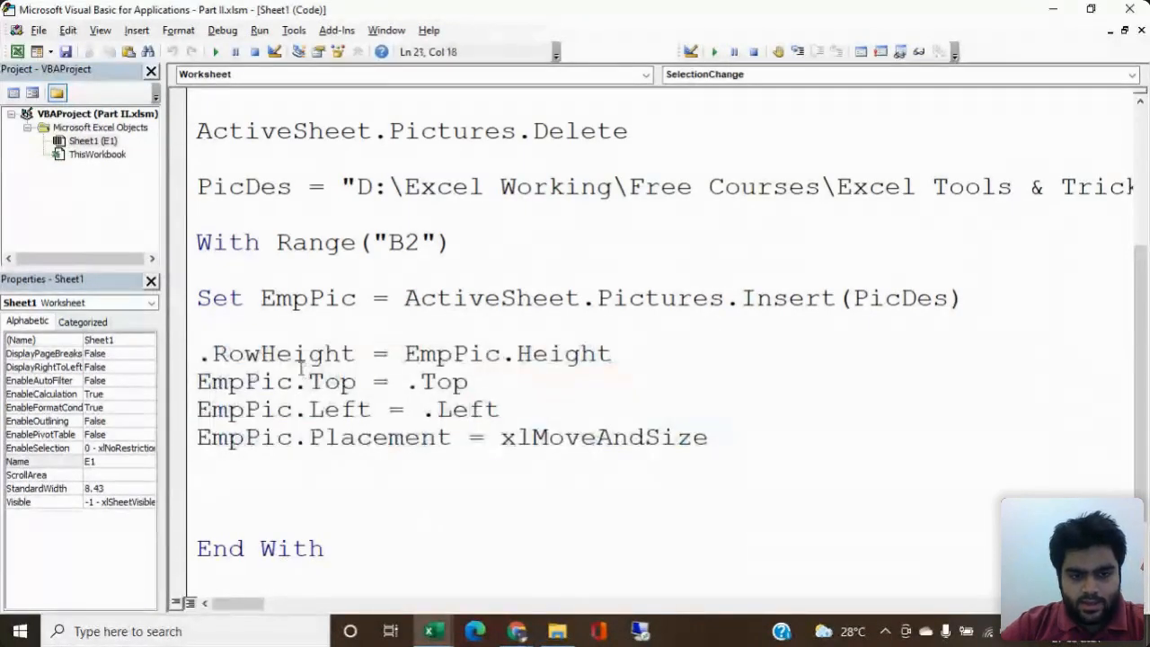
drag(292, 354, 647, 349)
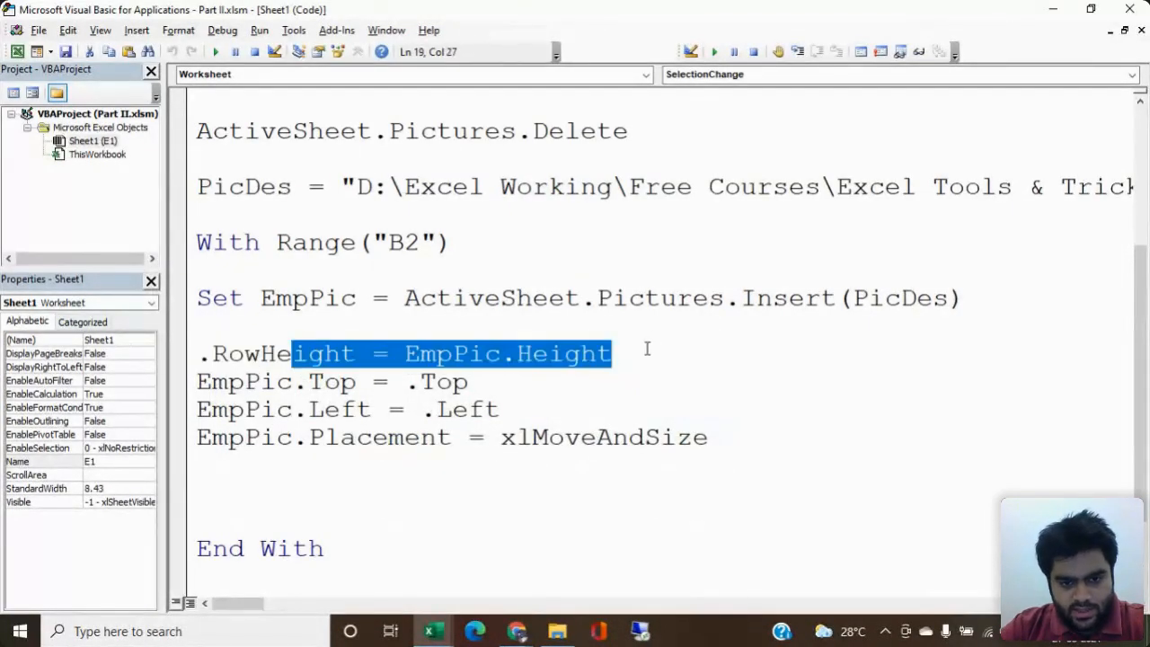
drag(199, 382, 512, 407)
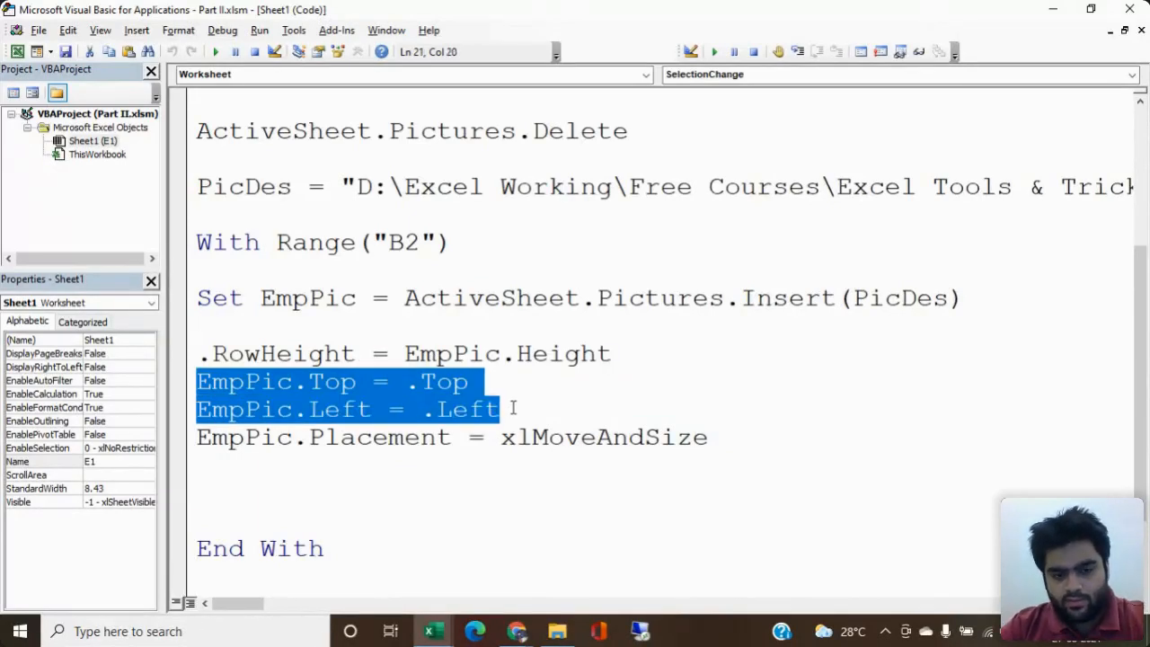
drag(195, 442, 542, 462)
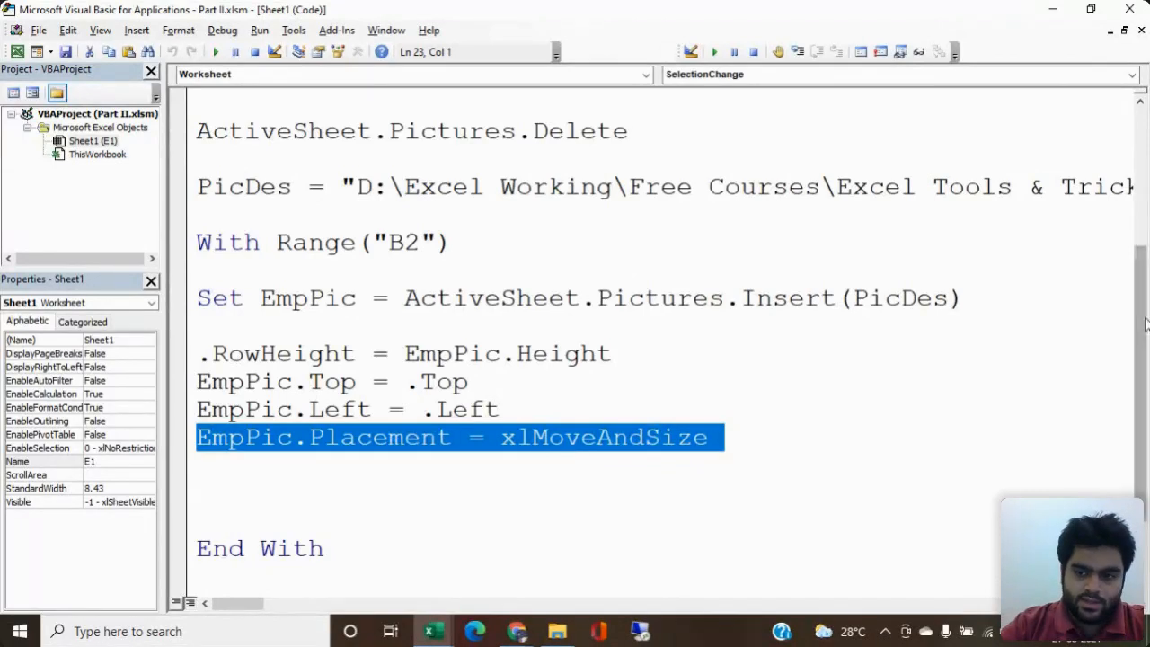
Step: Review the closing End With, End If and End Sub lines, highlighting the matching With keyword, and return to the If line
drag(1144, 331, 1148, 462)
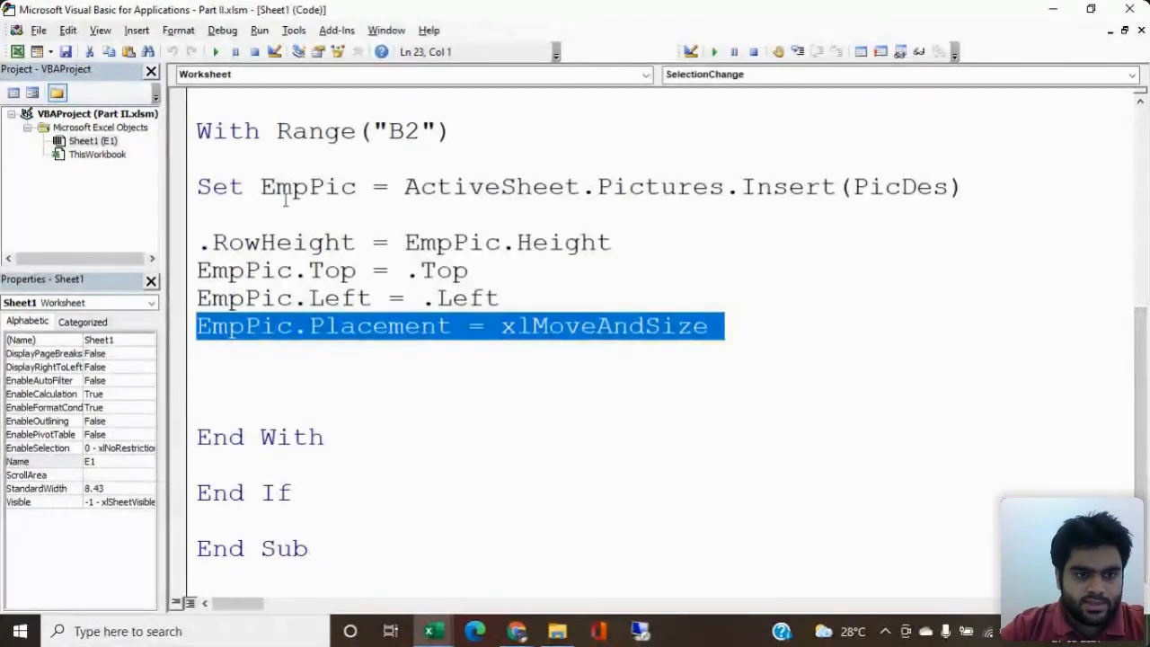
drag(199, 136, 275, 142)
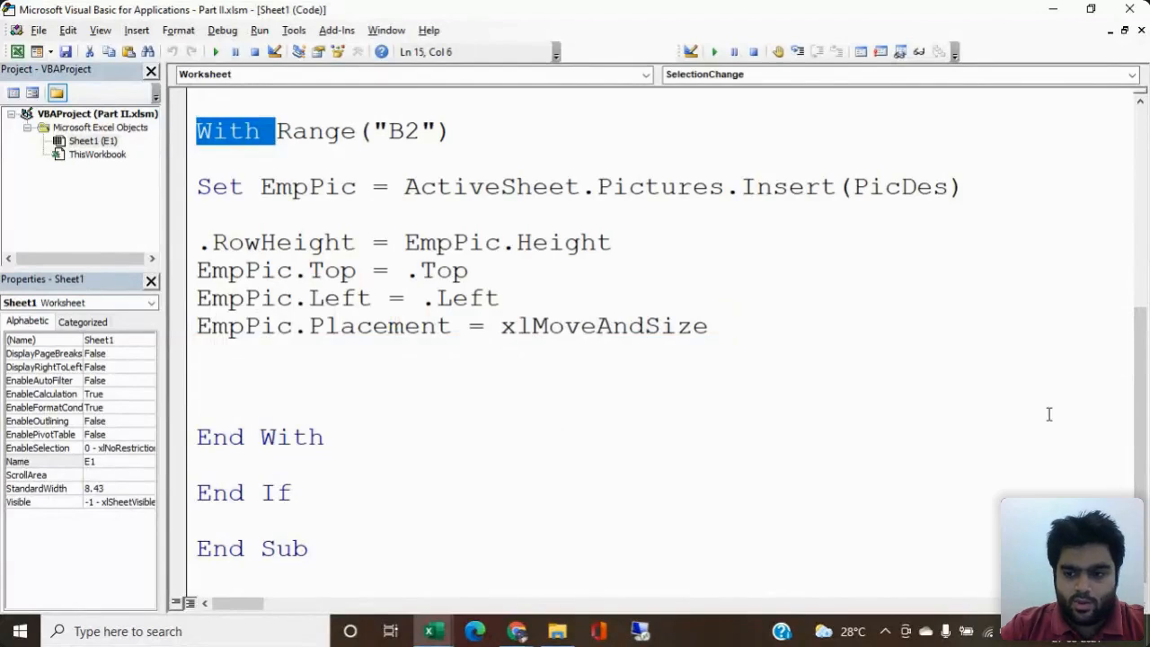
drag(1138, 431, 1138, 339)
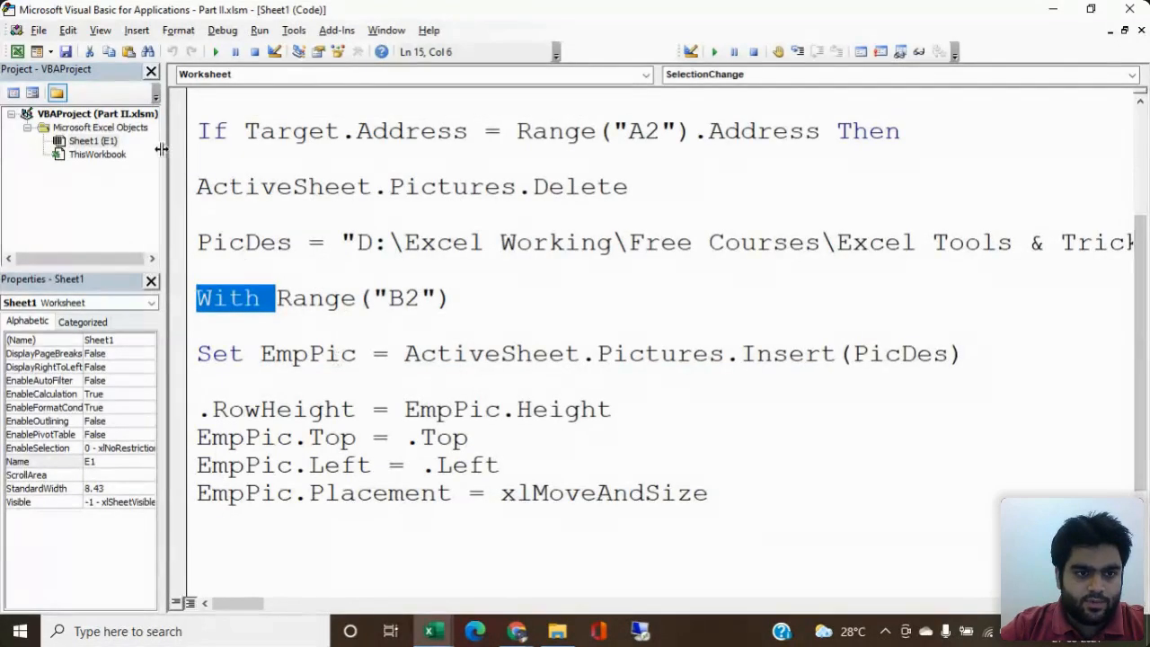
Step: Highlight the If Target.Address line and the Worksheet_SelectionChange declaration, go to the end of the procedure and save the workbook
drag(199, 132, 721, 171)
drag(1138, 340, 1138, 117)
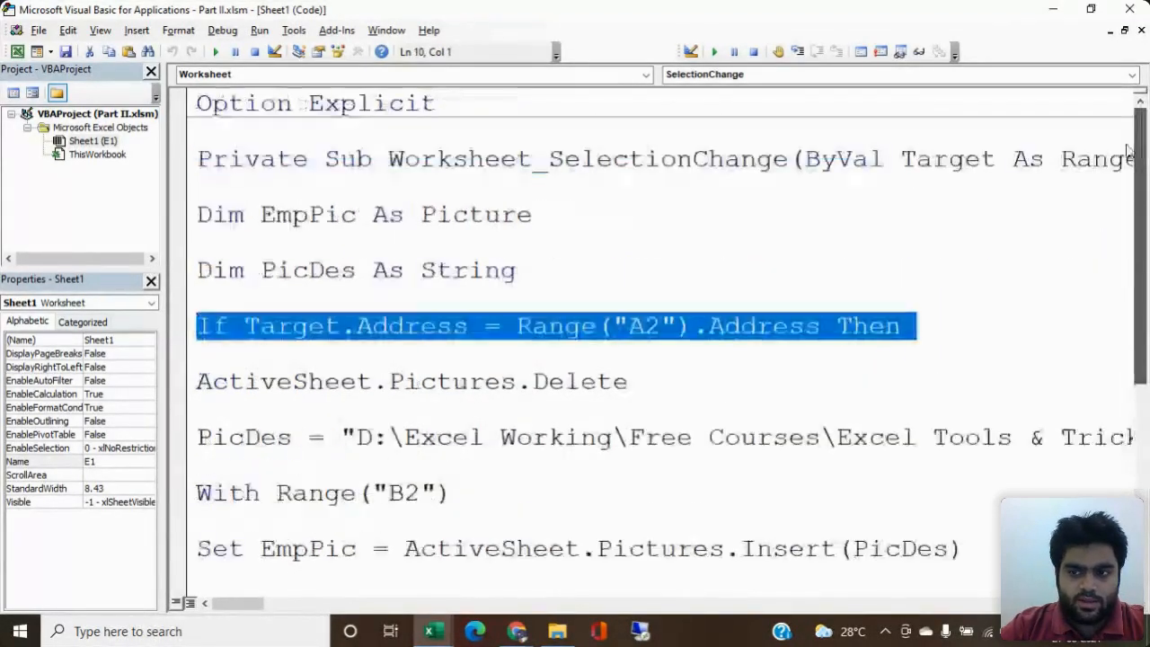
drag(325, 159, 542, 177)
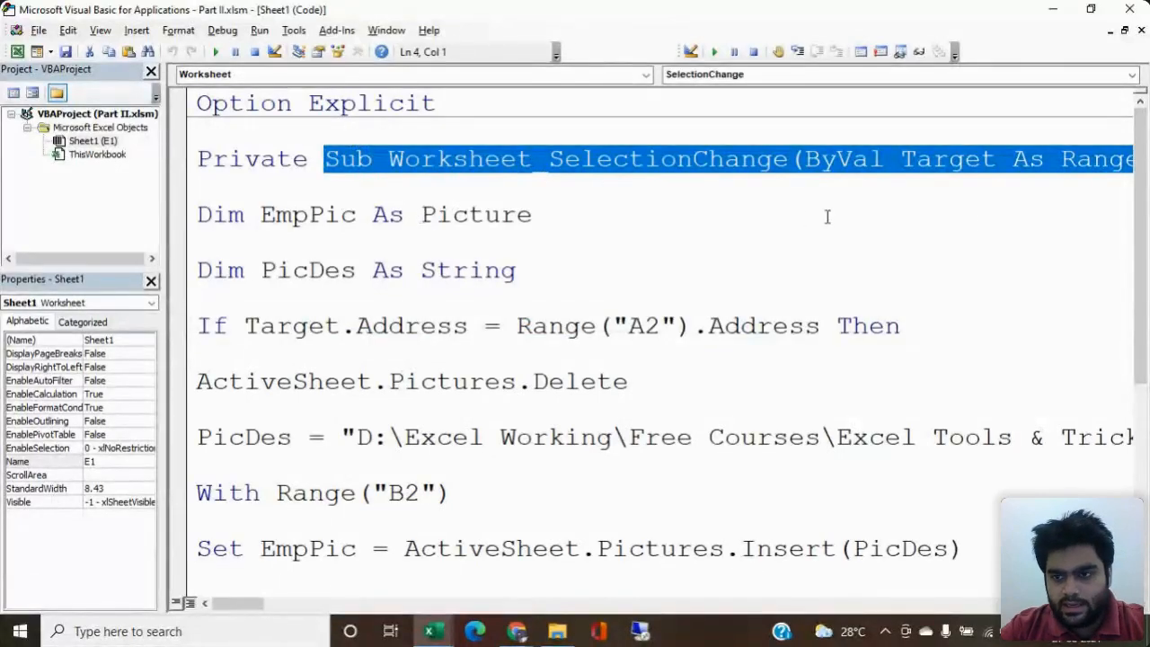
drag(1145, 276, 1144, 472)
key(ctrl+s)
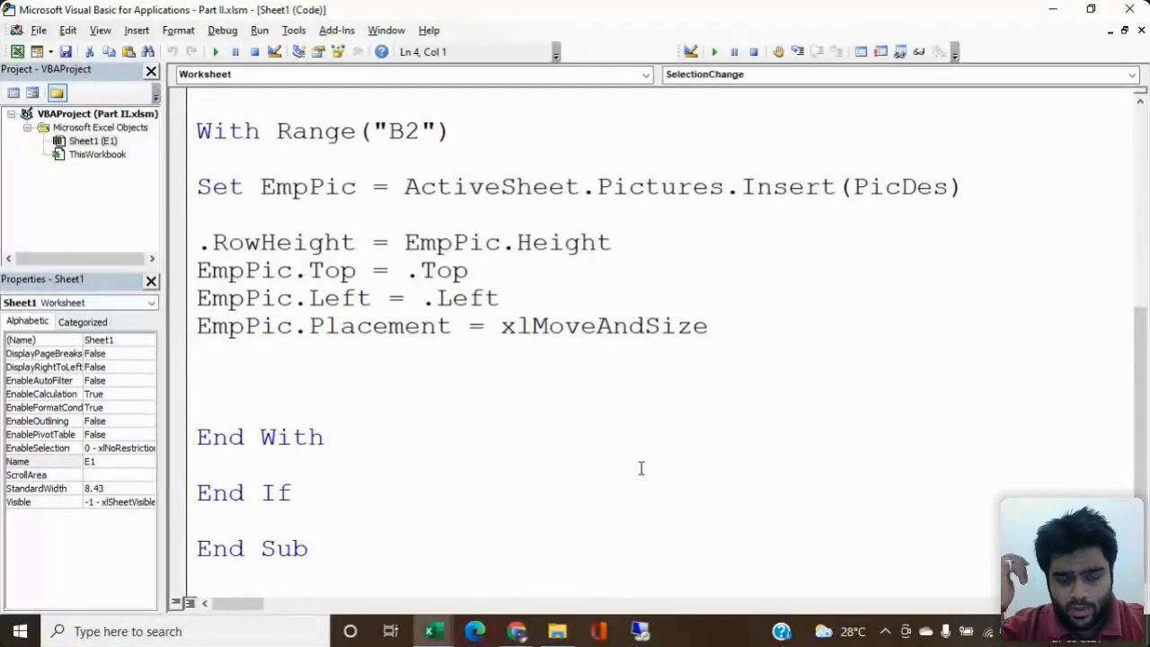
Step: Return to the PicDes assignment and highlight its picture folder path starting with D:\Excel Working
click(1125, 487)
drag(1138, 491, 1138, 378)
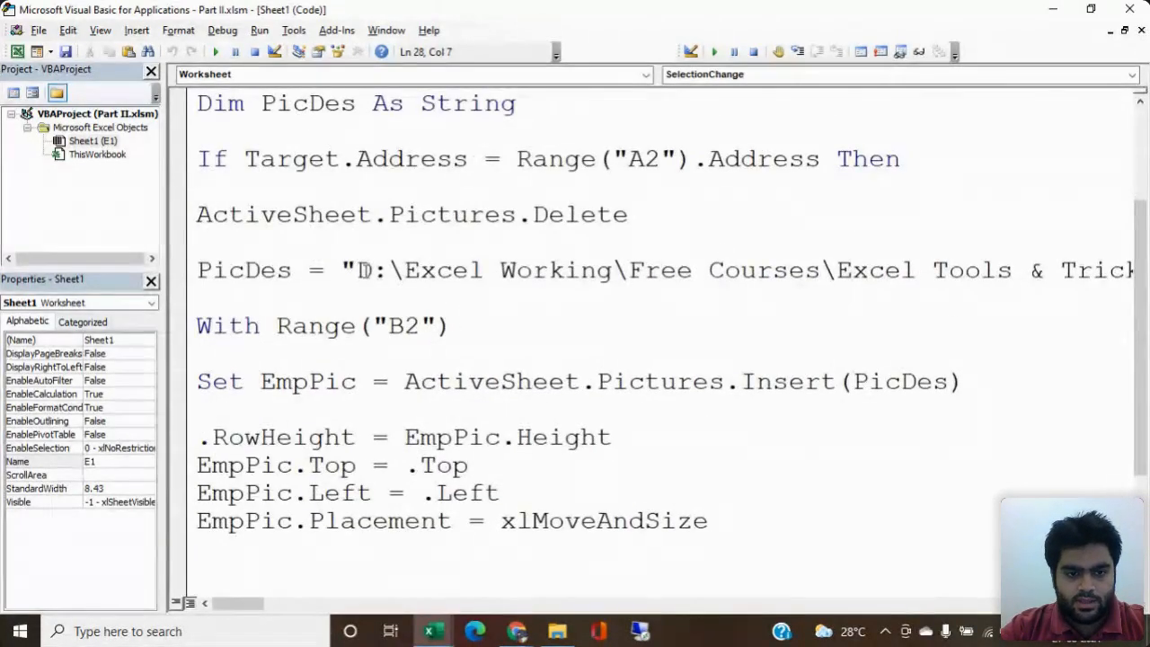
drag(358, 270, 1132, 296)
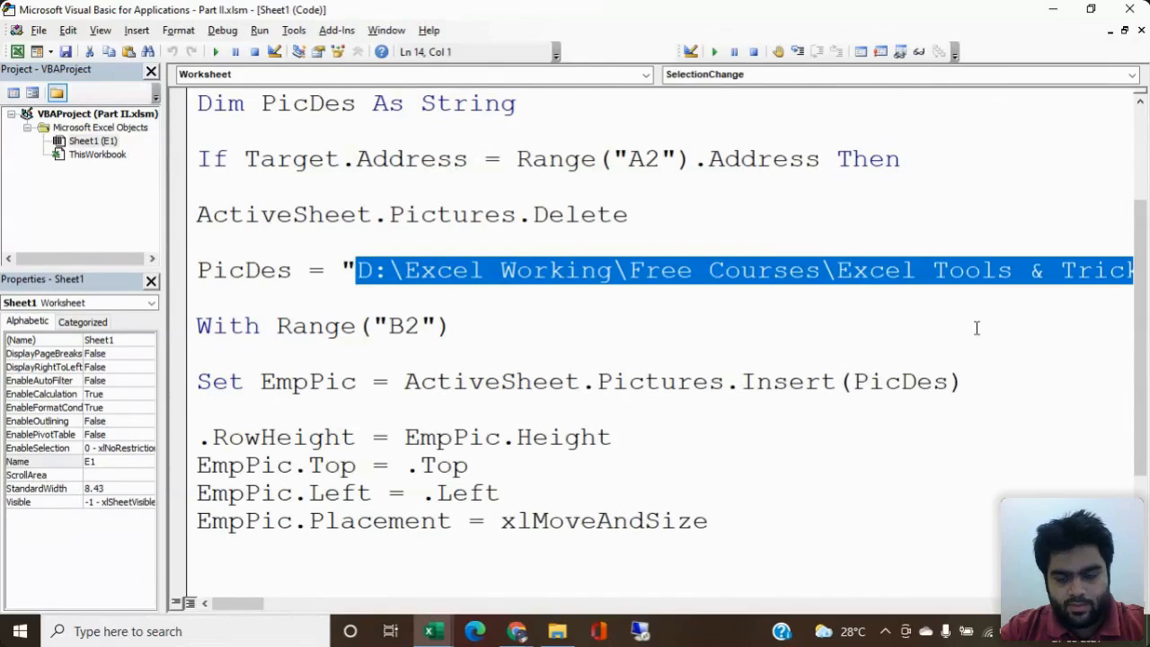
click(842, 349)
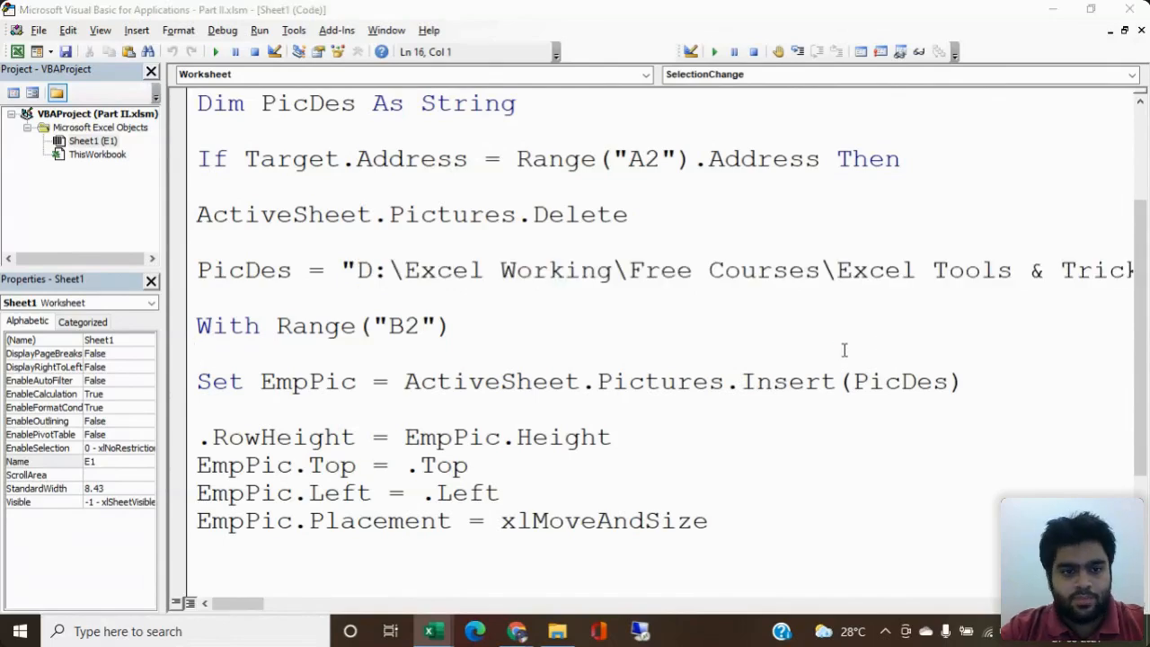
Step: Leave the code for the picture worksheet E1 and switch to the other Part II workbook, on sheet T11
key(alt+Tab)
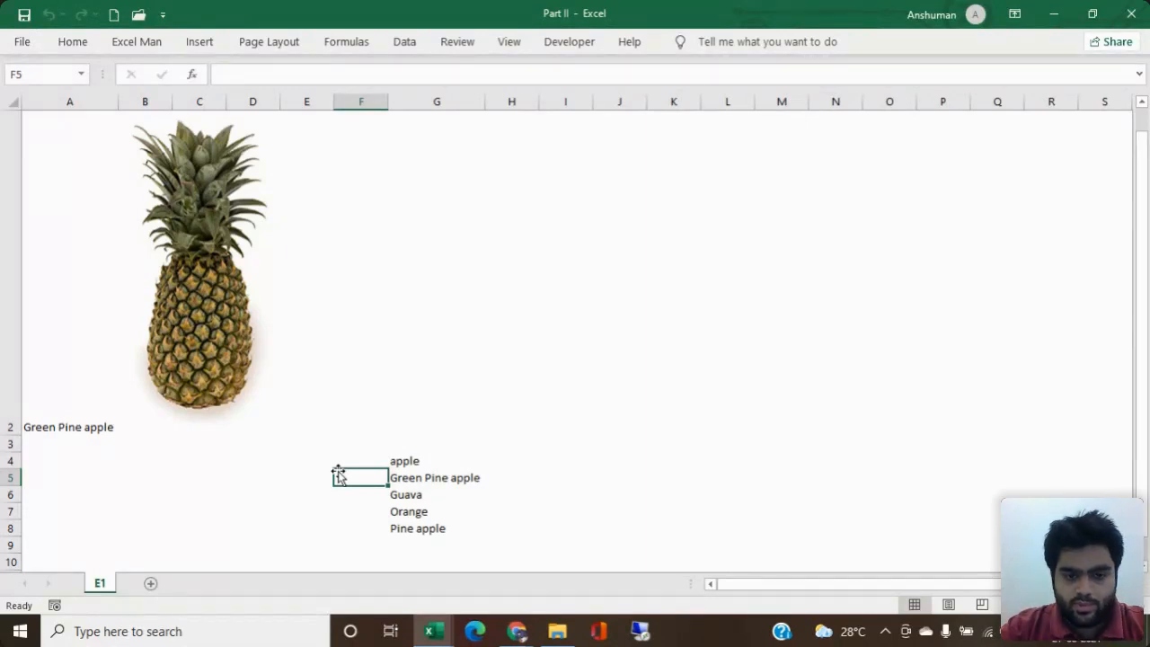
click(300, 477)
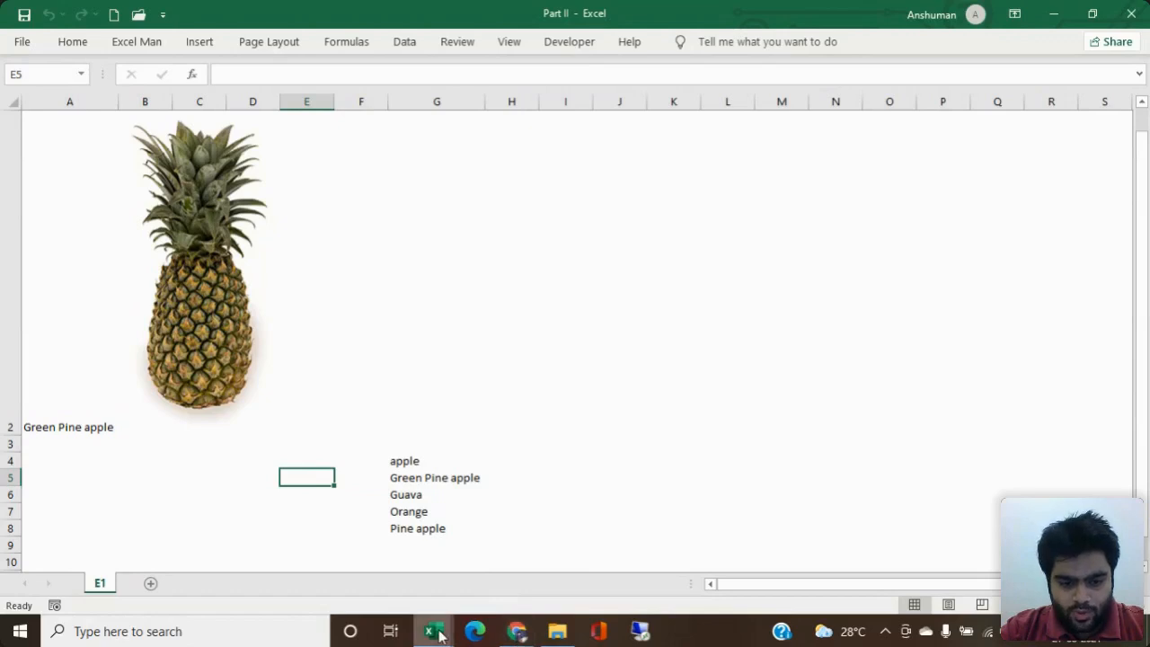
mouse_move(440, 634)
click(300, 575)
click(624, 376)
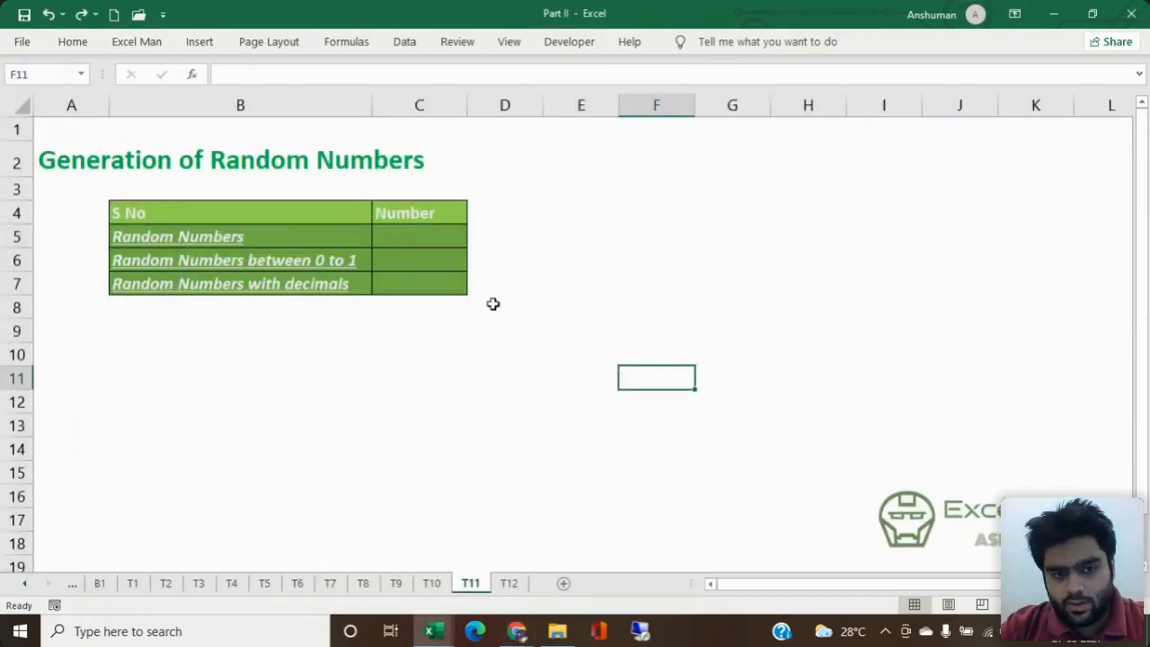
Step: Enter =RANDBETWEEN(1,10) in cell C5 for Random Numbers and save the workbook
click(432, 236)
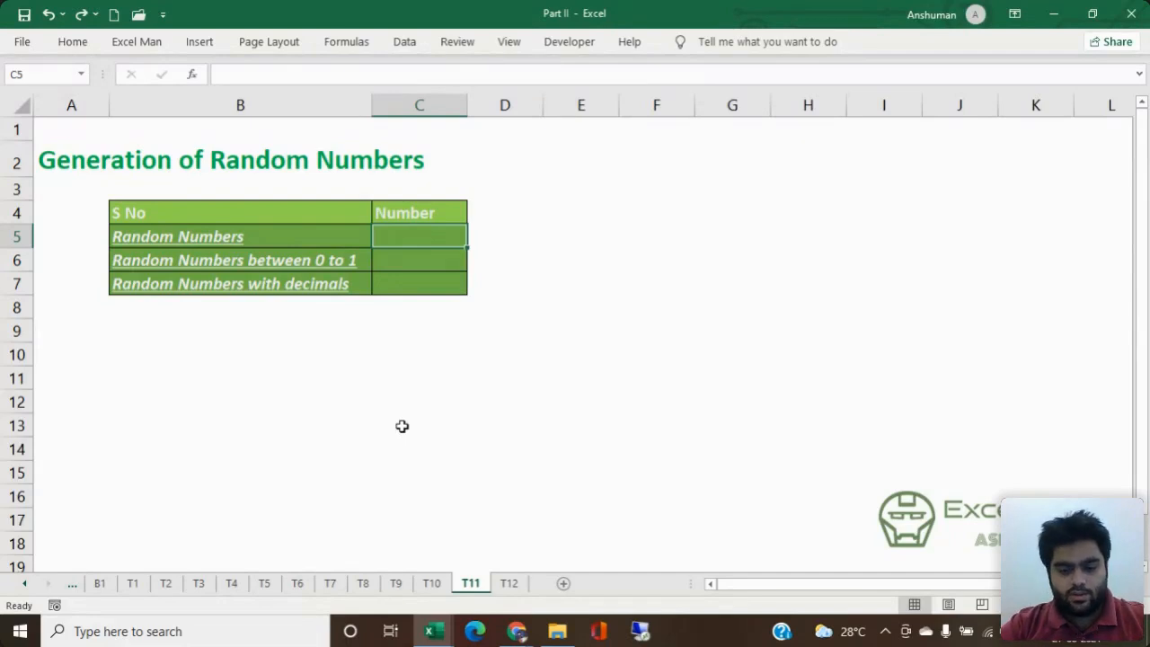
text(=)
key(Escape)
text(=R)
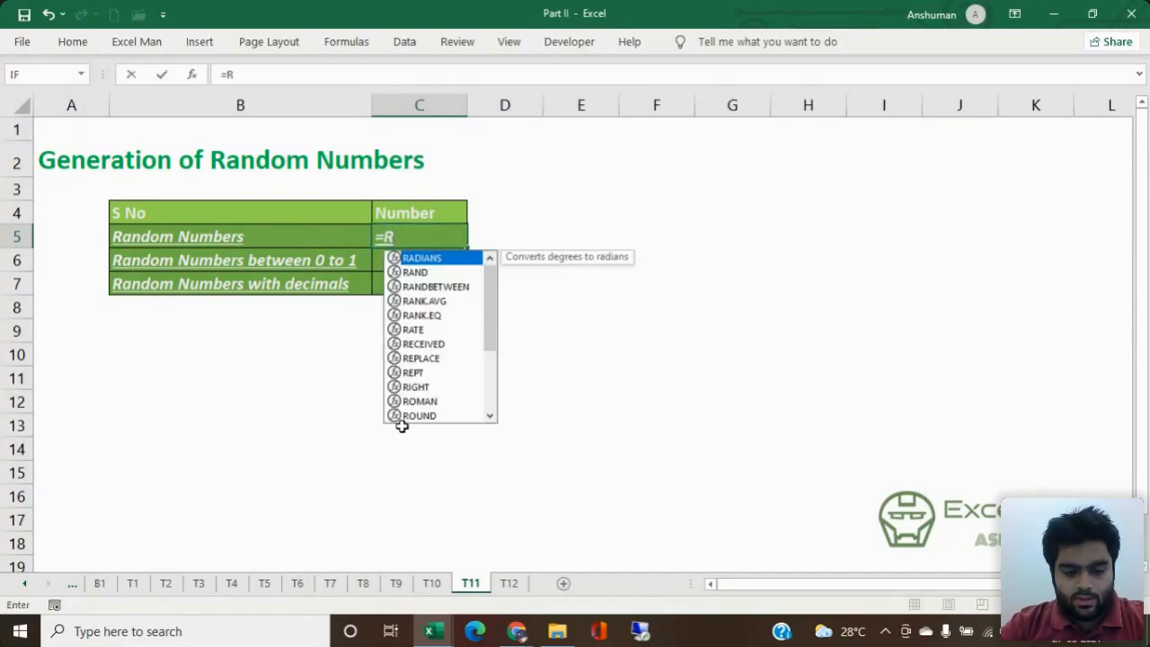
text(and)
key(Down)
key(Tab)
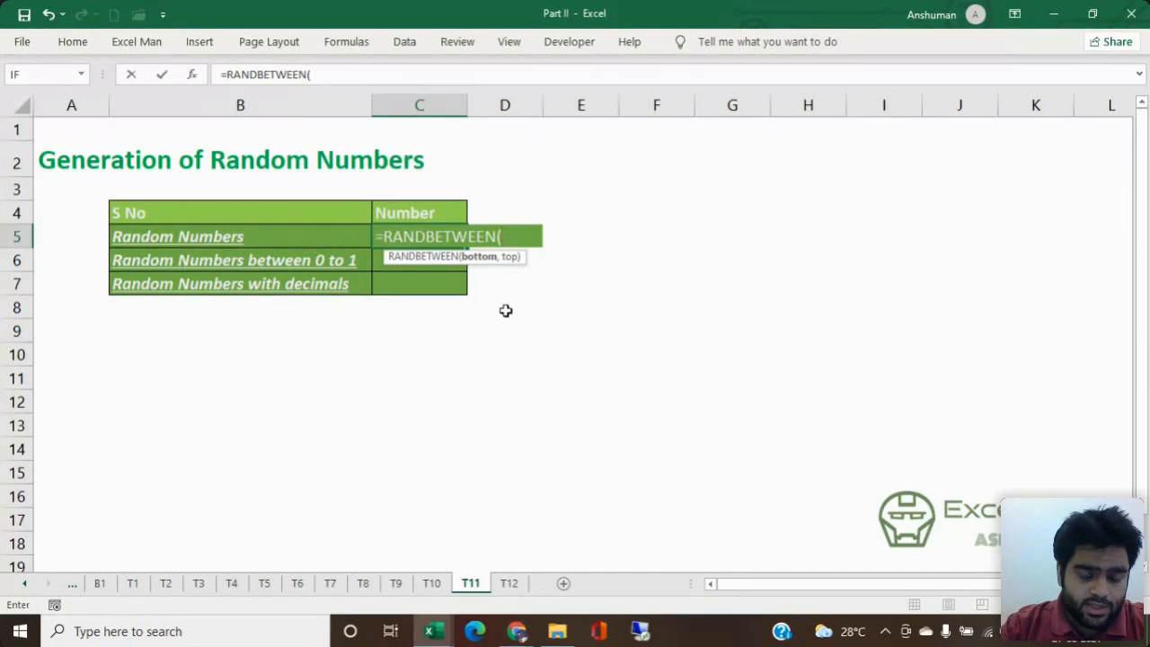
text(1,10)
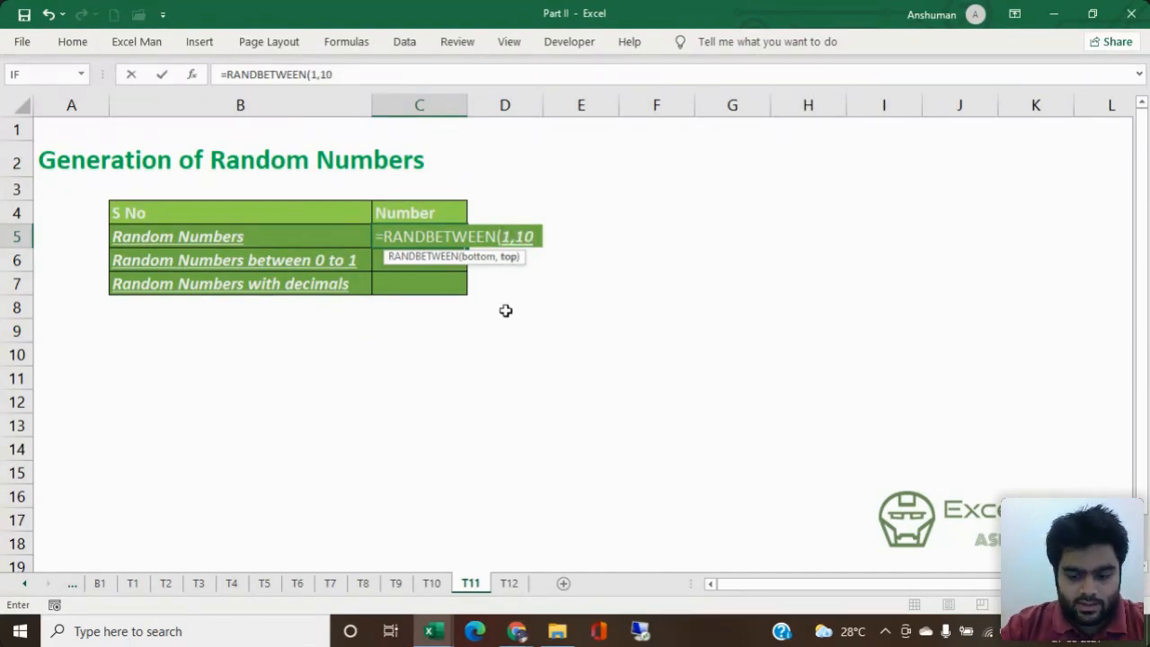
key(Return)
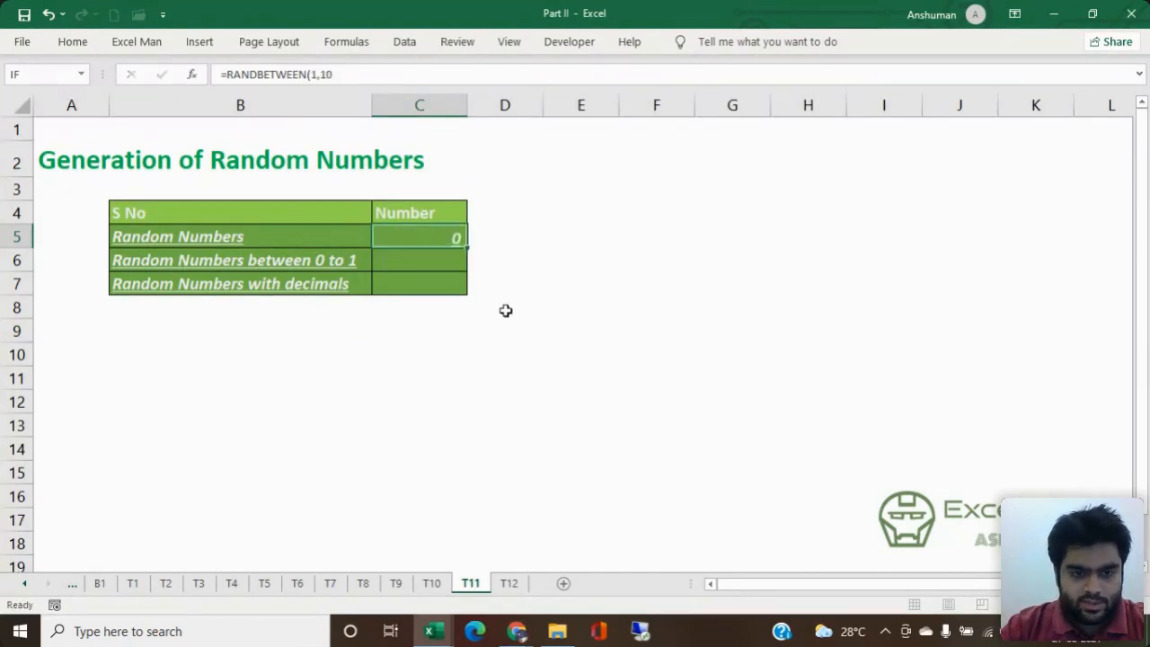
key(Up)
click(667, 401)
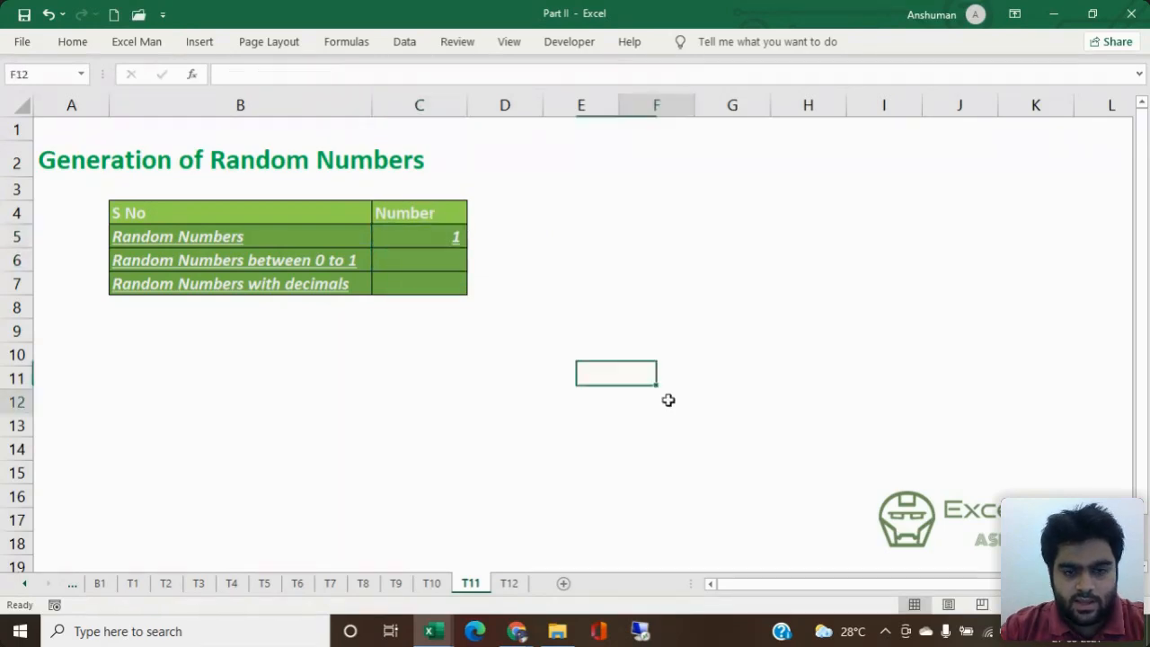
key(ctrl+s)
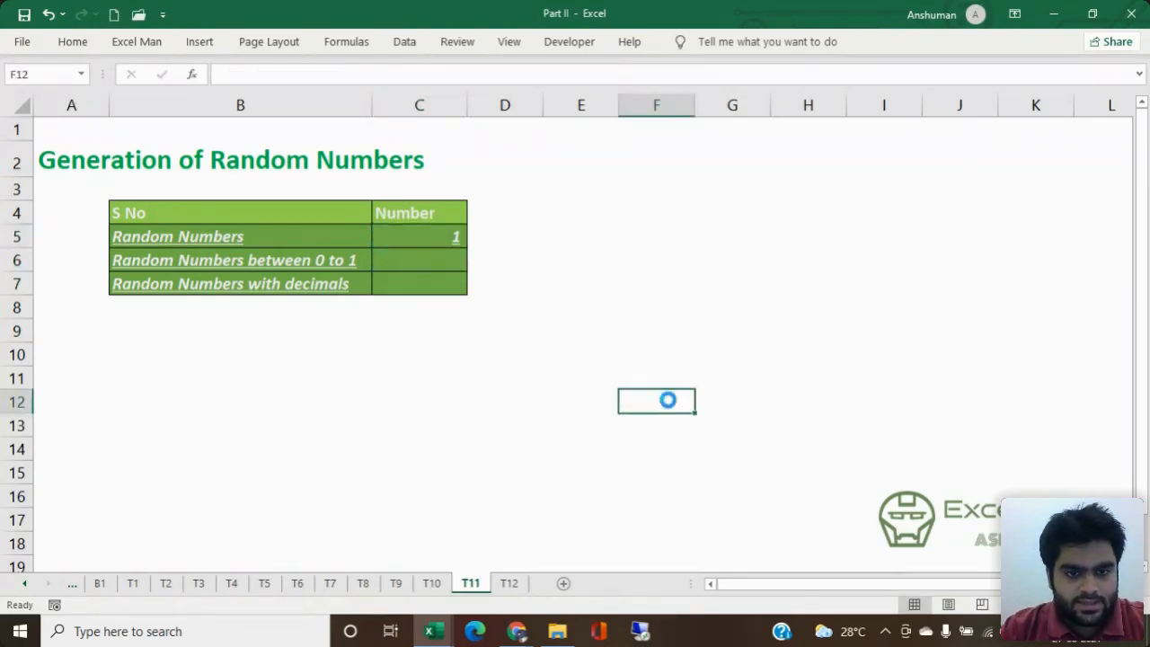
Step: Re-enter C5's formula to generate a fresh number, change its upper limit to 100 and save the workbook
double_click(437, 237)
key(Return)
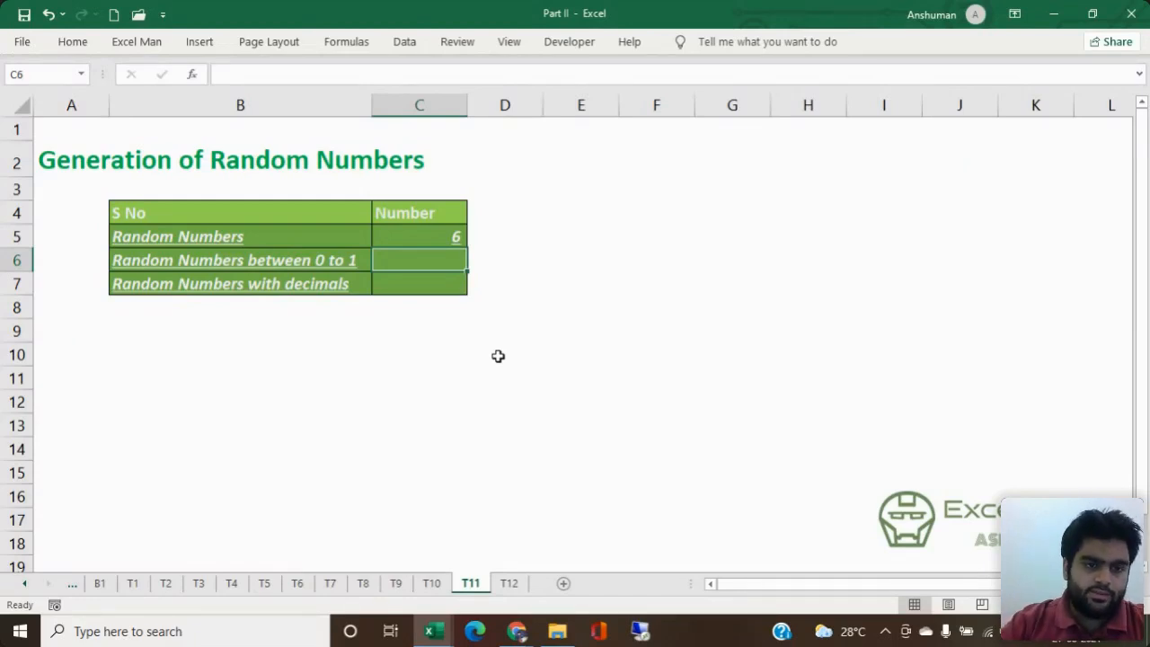
key(Up)
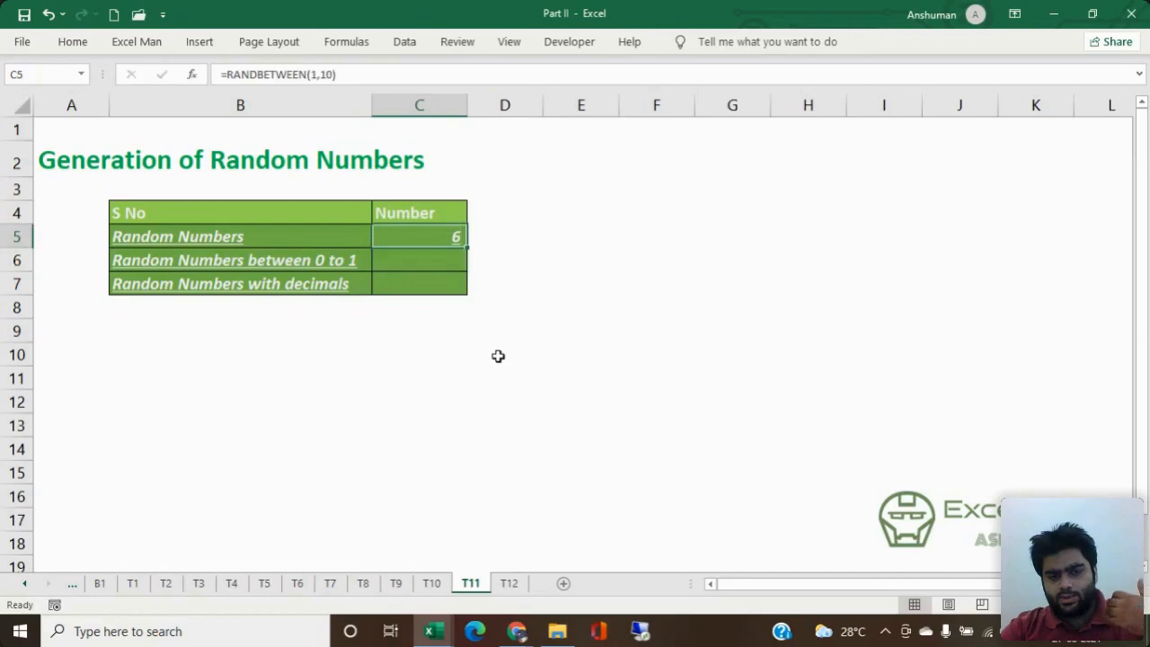
key(F2)
key(Left)
key(BackSpace)
key(BackSpace)
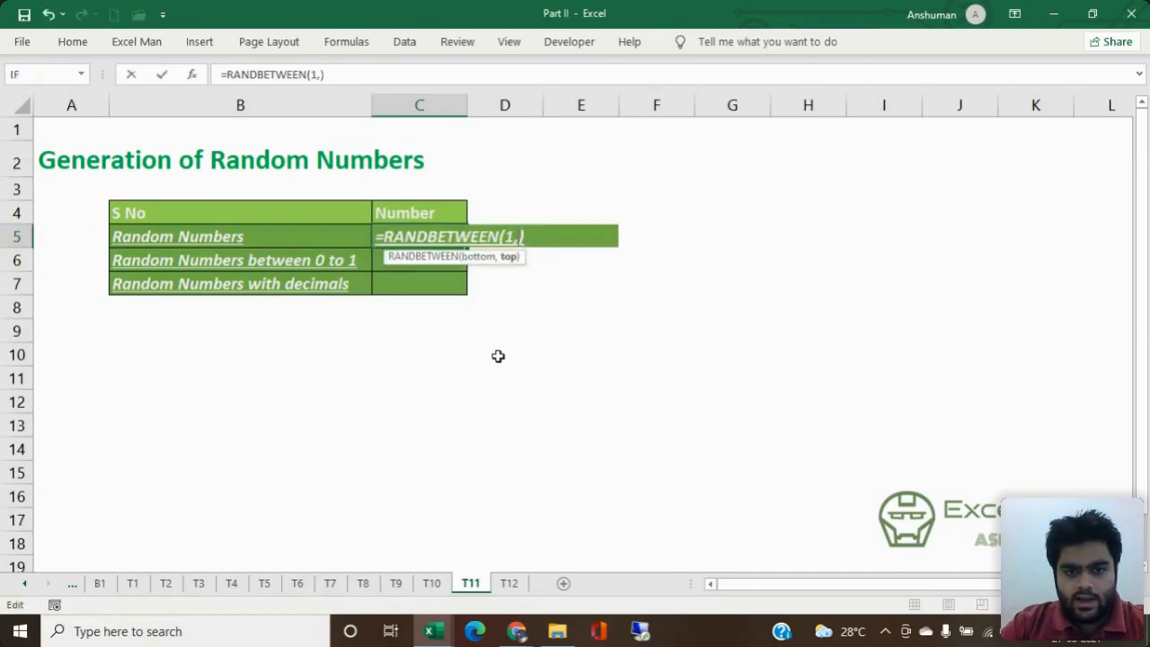
text(100)
key(Return)
key(ctrl+s)
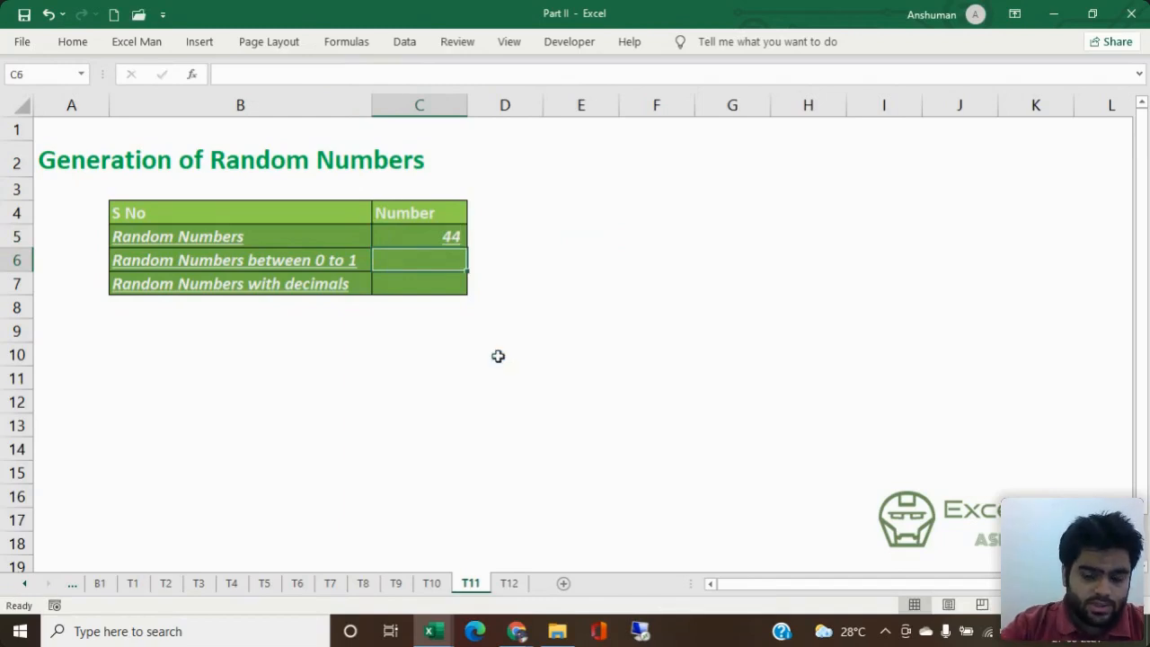
Step: Enter =RAND() in cell C6 for Random Numbers between 0 to 1 and save the workbook
text(=Rand)
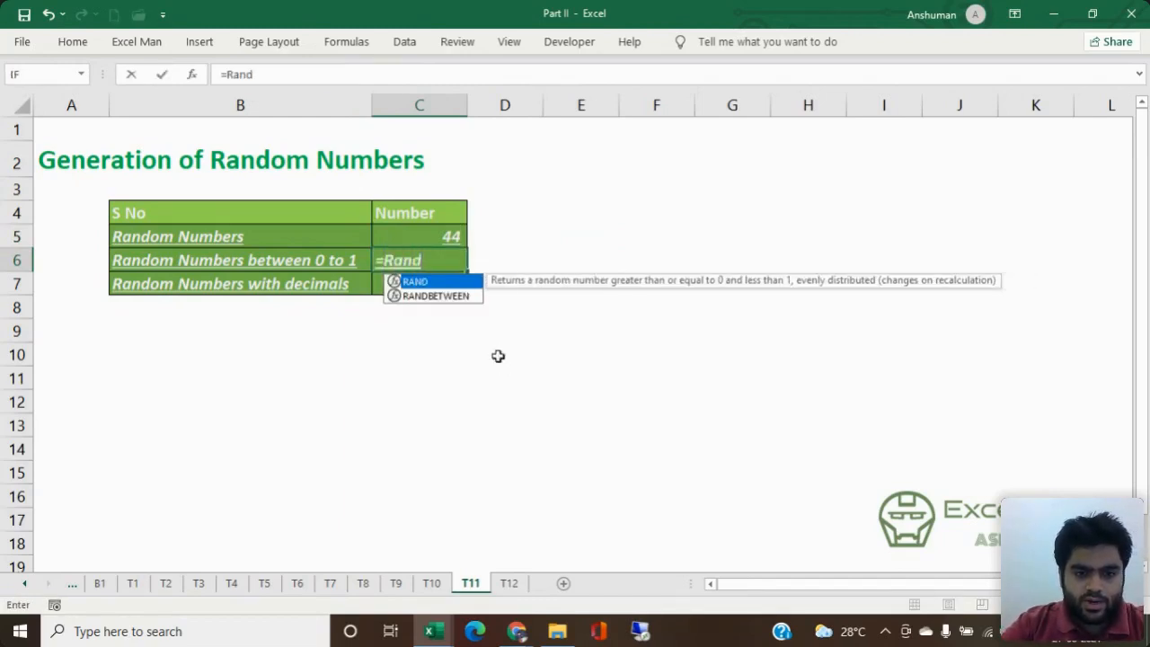
key(Tab)
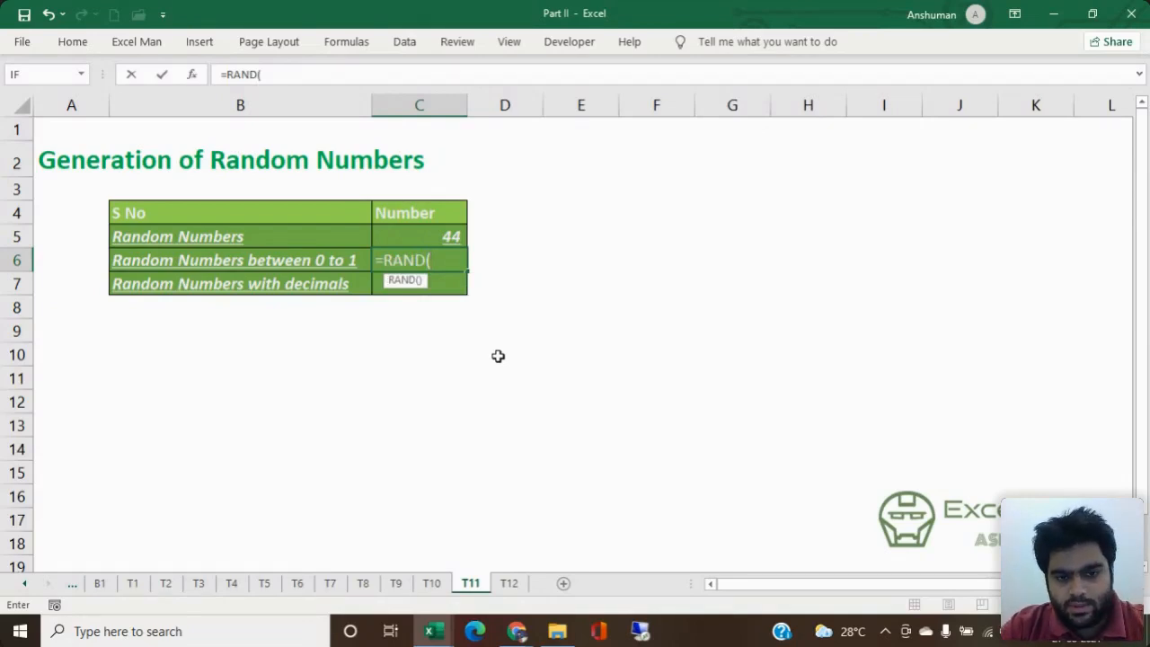
key(Return)
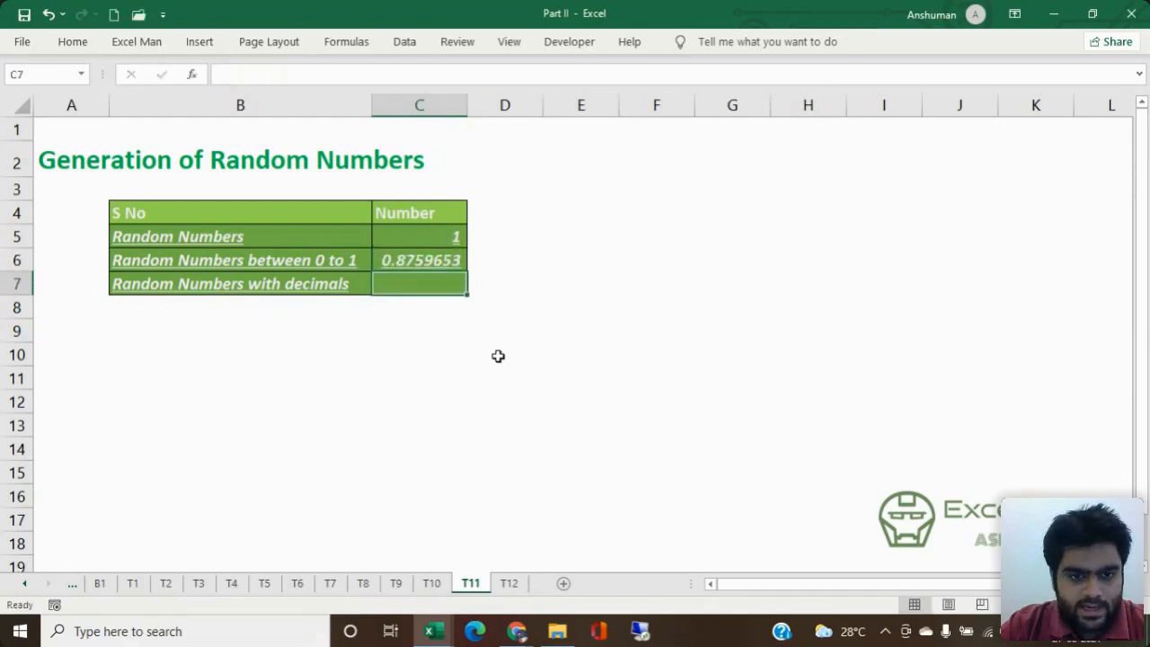
key(Up)
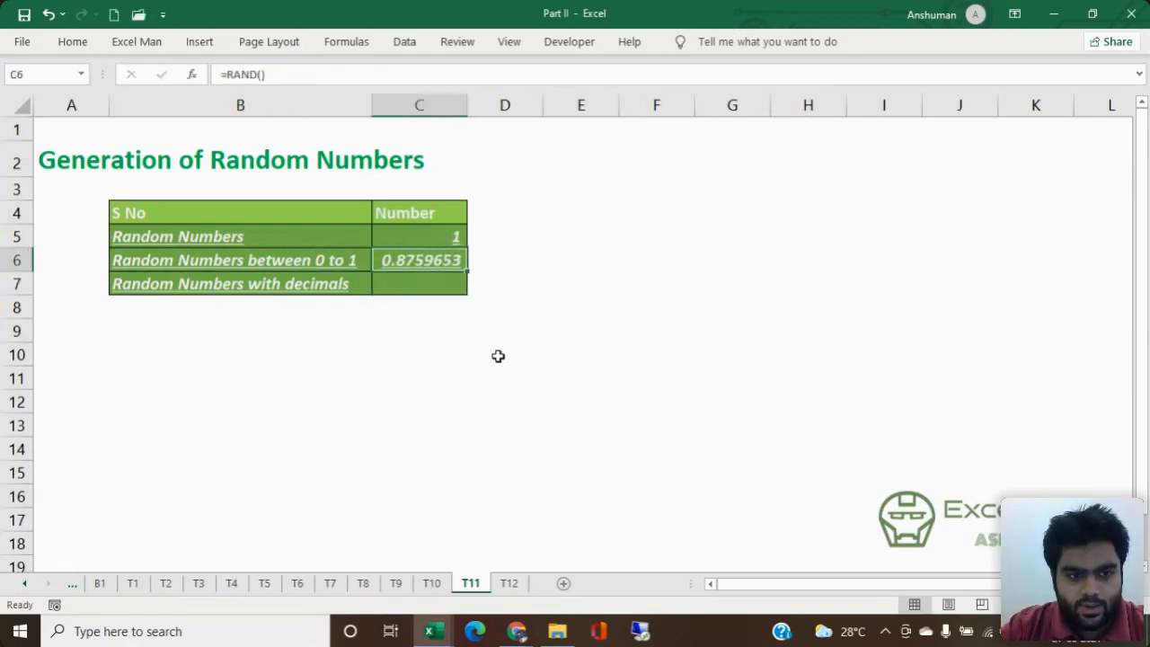
key(Down)
key(ctrl+s)
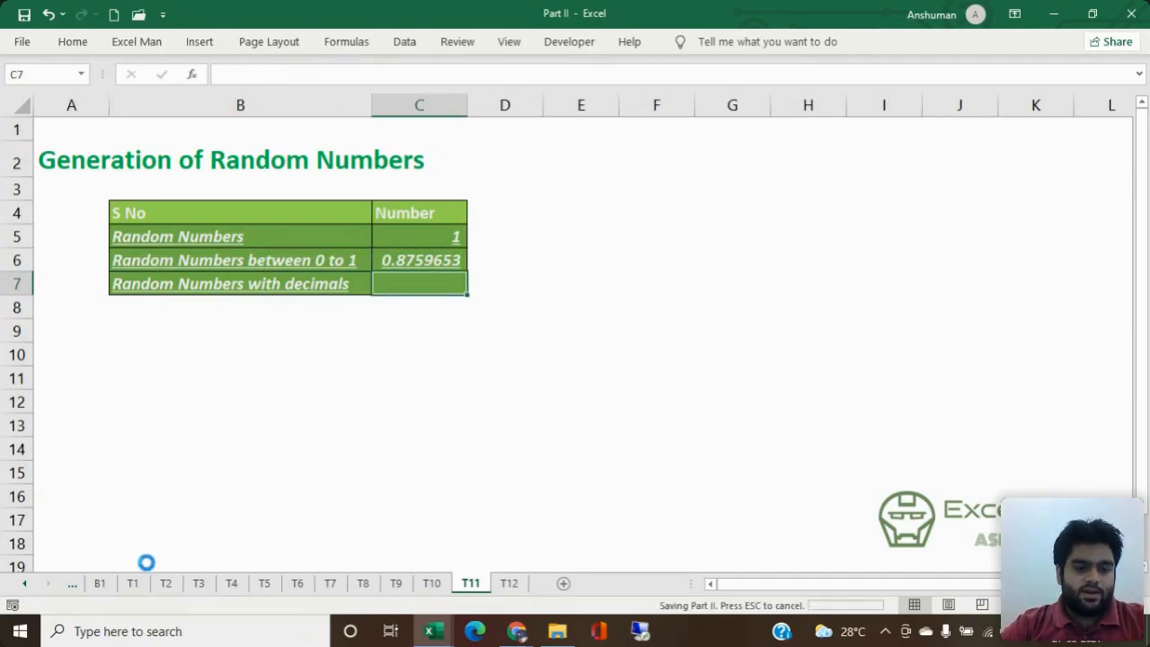
Step: Look through sheets T2 to T4 and highlight the decimal prices in H5:H10 on sheet T4
click(167, 584)
click(198, 585)
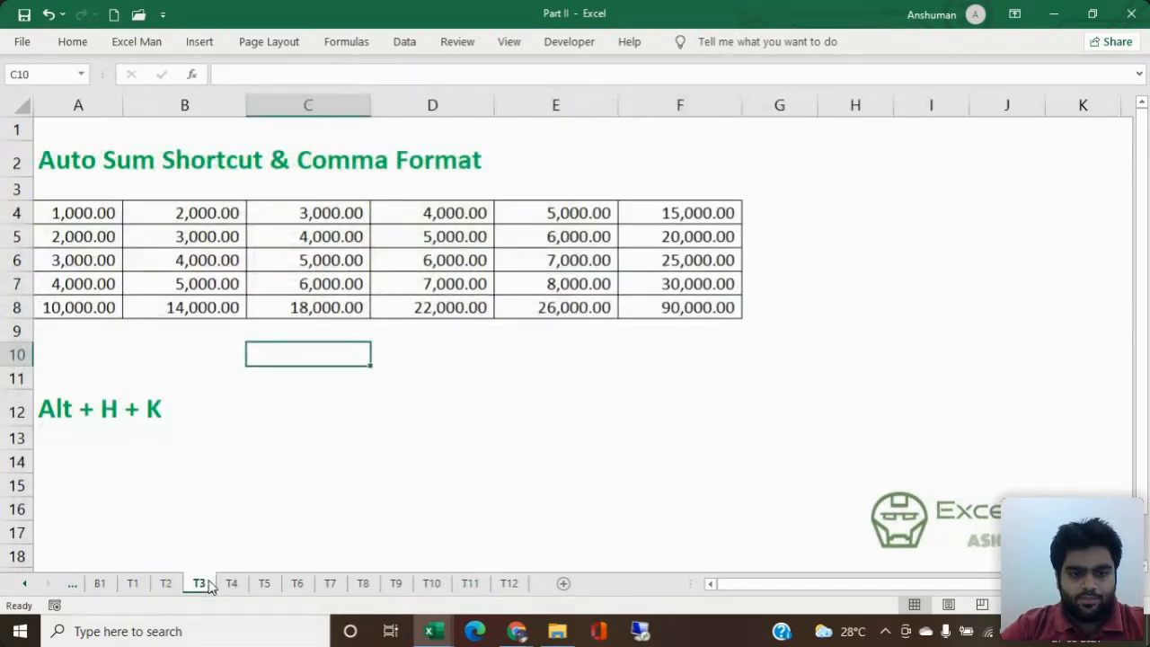
click(232, 584)
drag(665, 236, 665, 354)
click(566, 426)
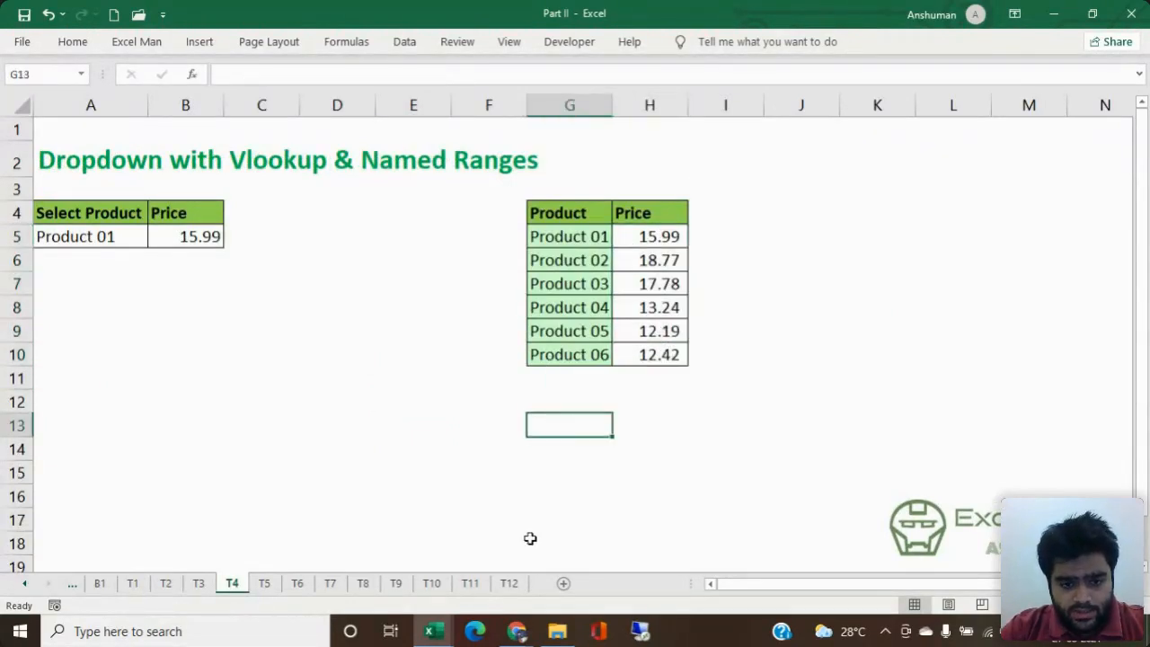
Step: Back on sheet T11, enter =RANDBETWEEN(1,100)+RAND() in cell C7 for Random Numbers with decimals
click(470, 586)
text(=R)
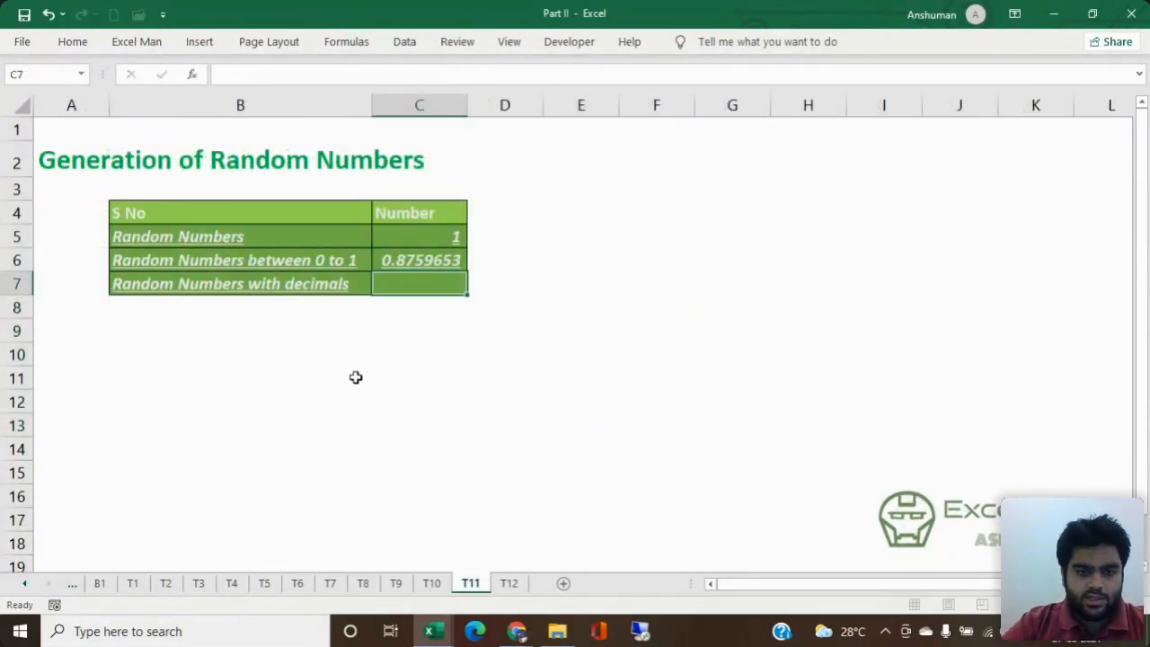
text(andb)
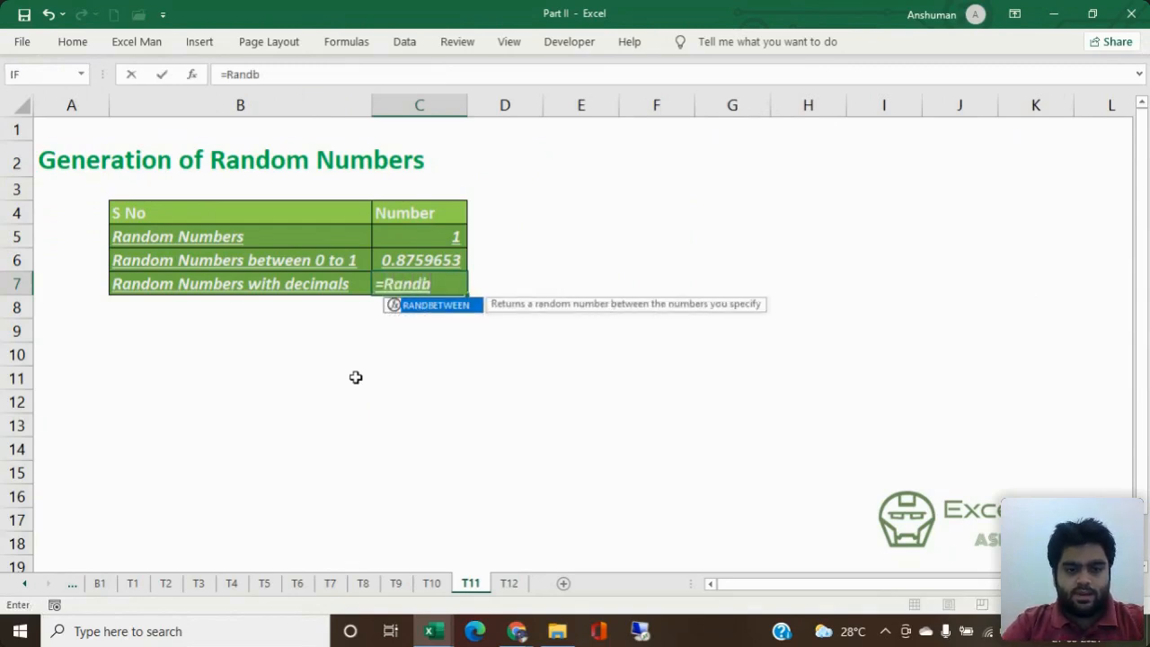
key(Tab)
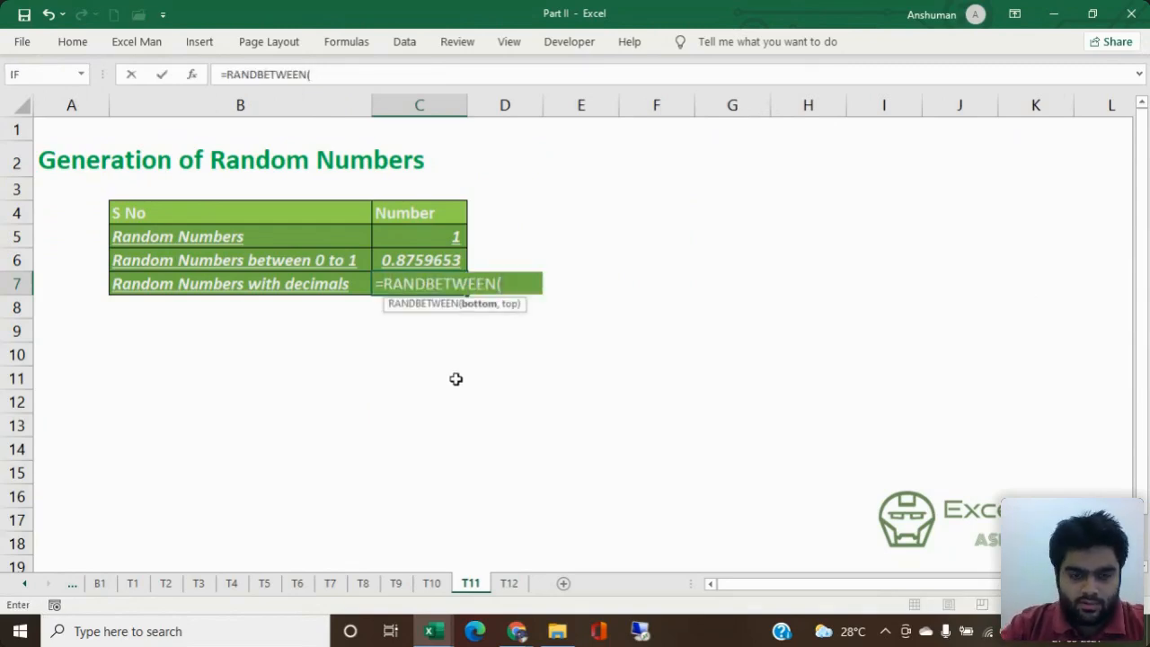
text(1,1)
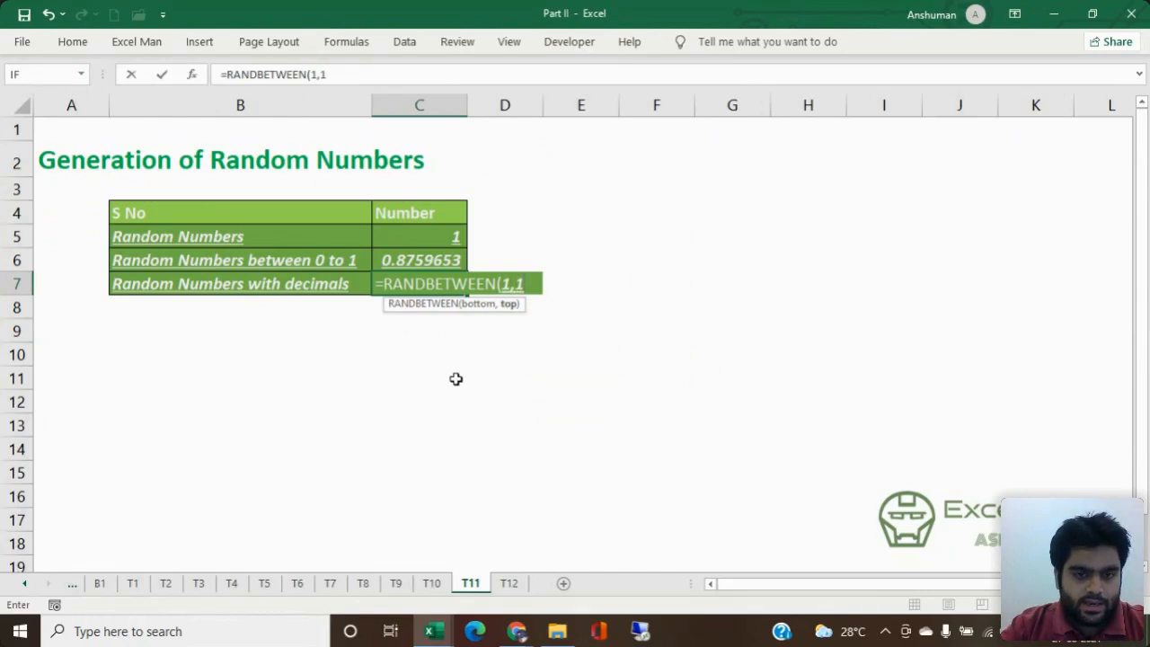
text(00))
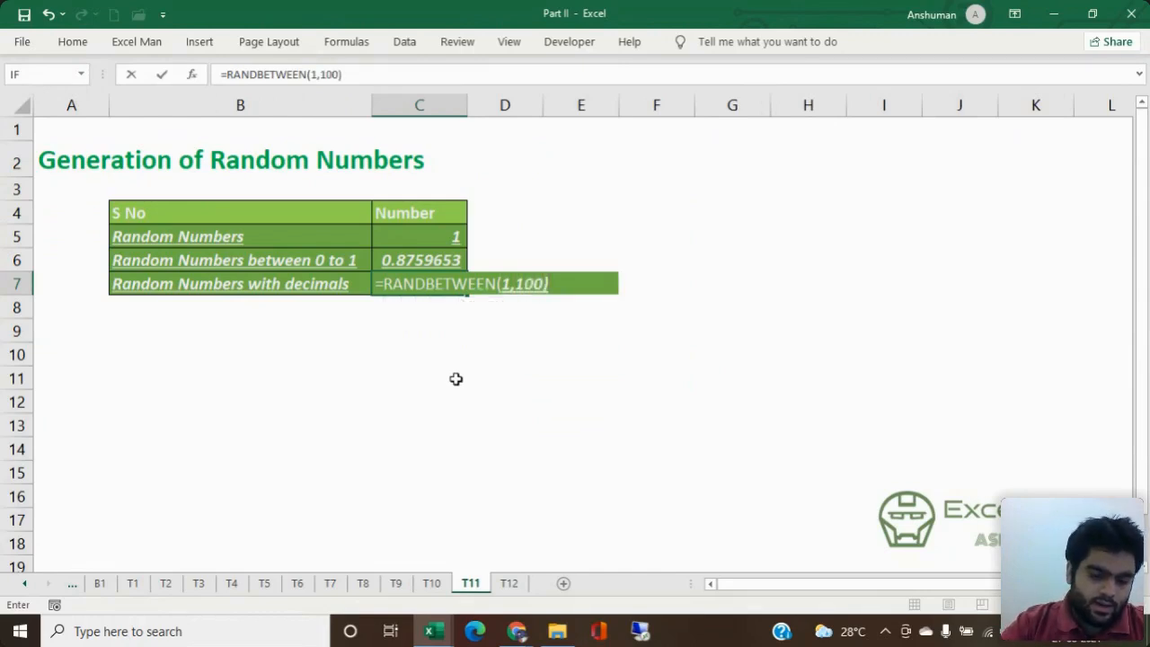
text(+)
text(Rand)
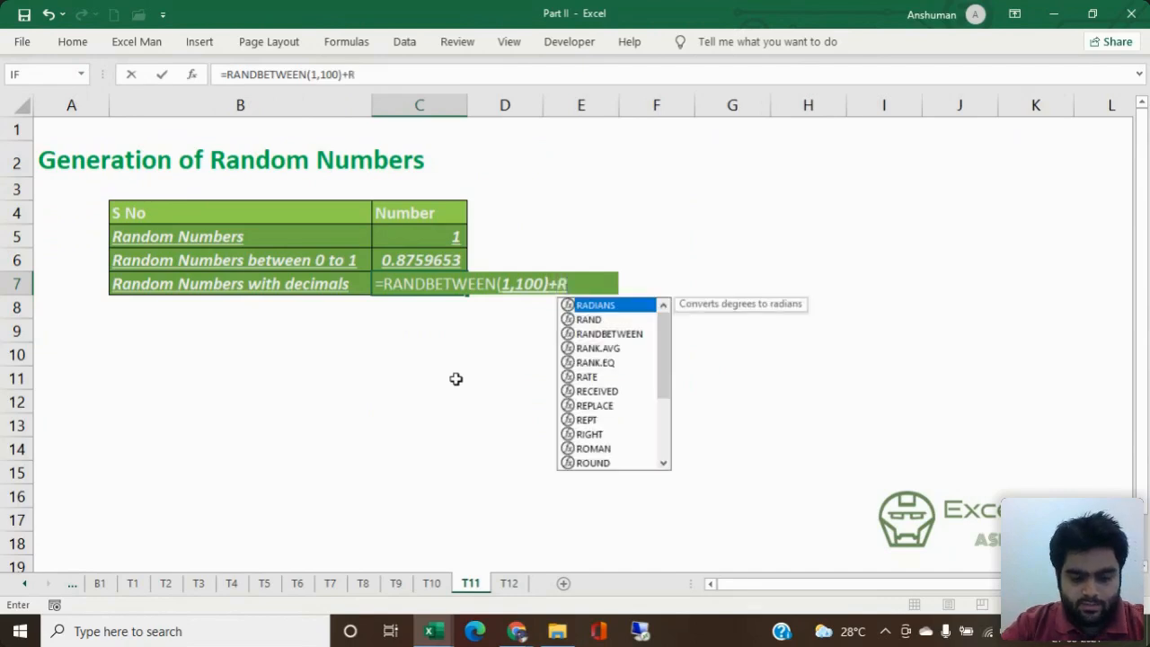
key(Tab)
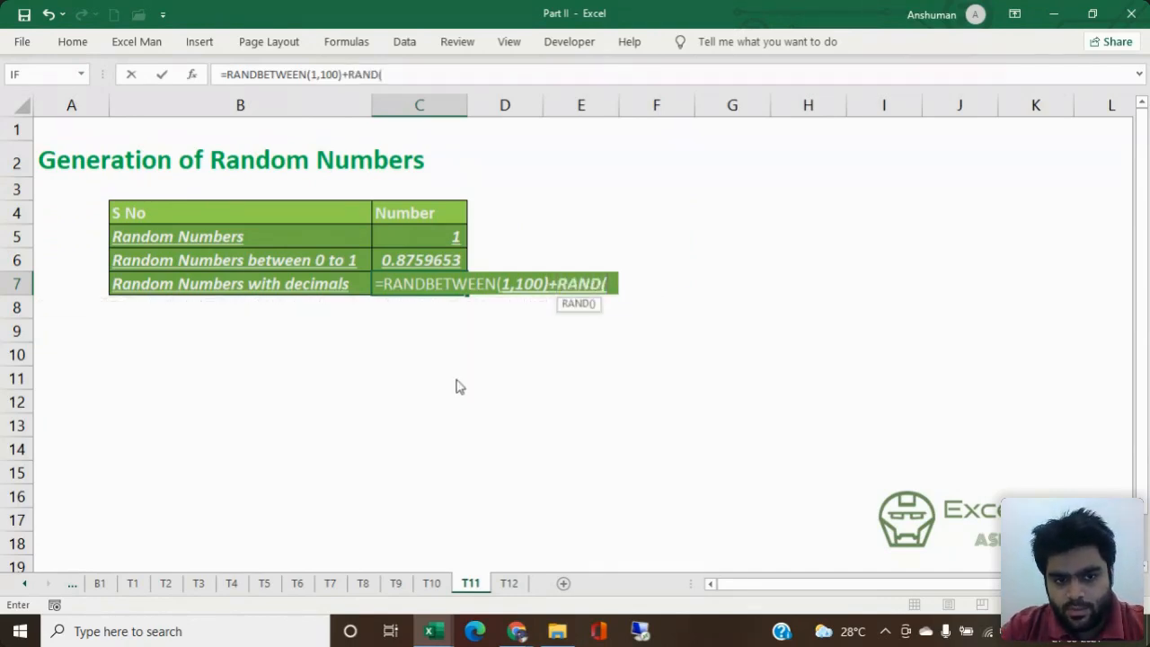
key(Return)
key(Return)
key(Up)
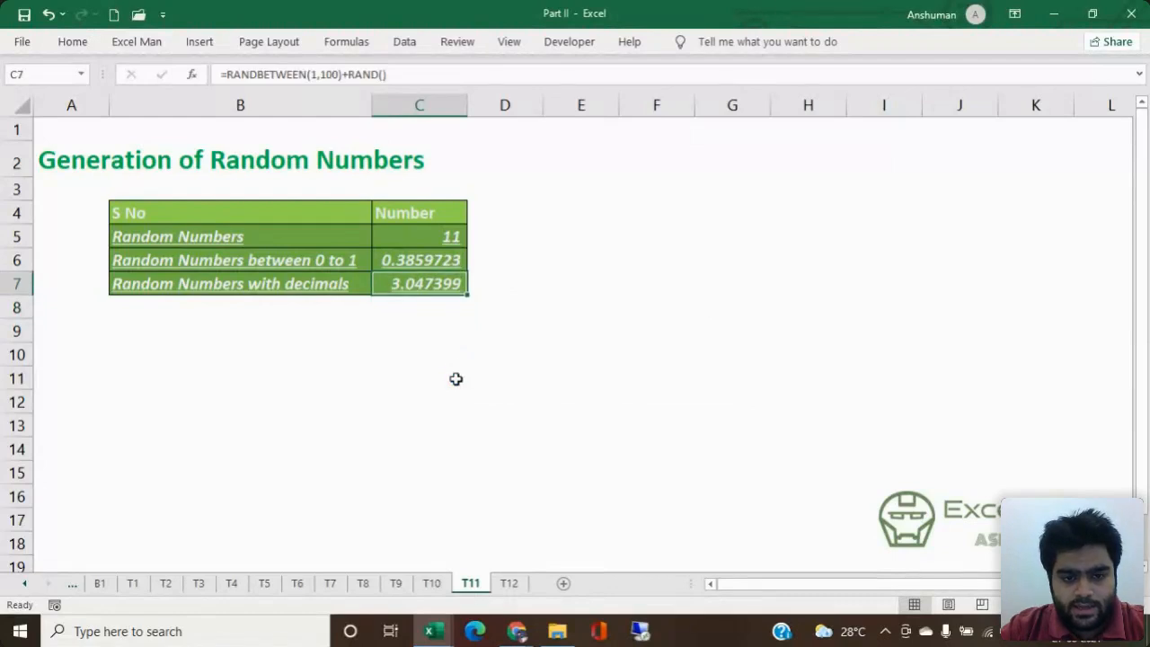
Step: After checking the prices on sheet T4, change C7 on sheet T11 to =RANDBETWEEN(1,100)+ROUND(RAND(),2) and save the workbook
double_click(409, 285)
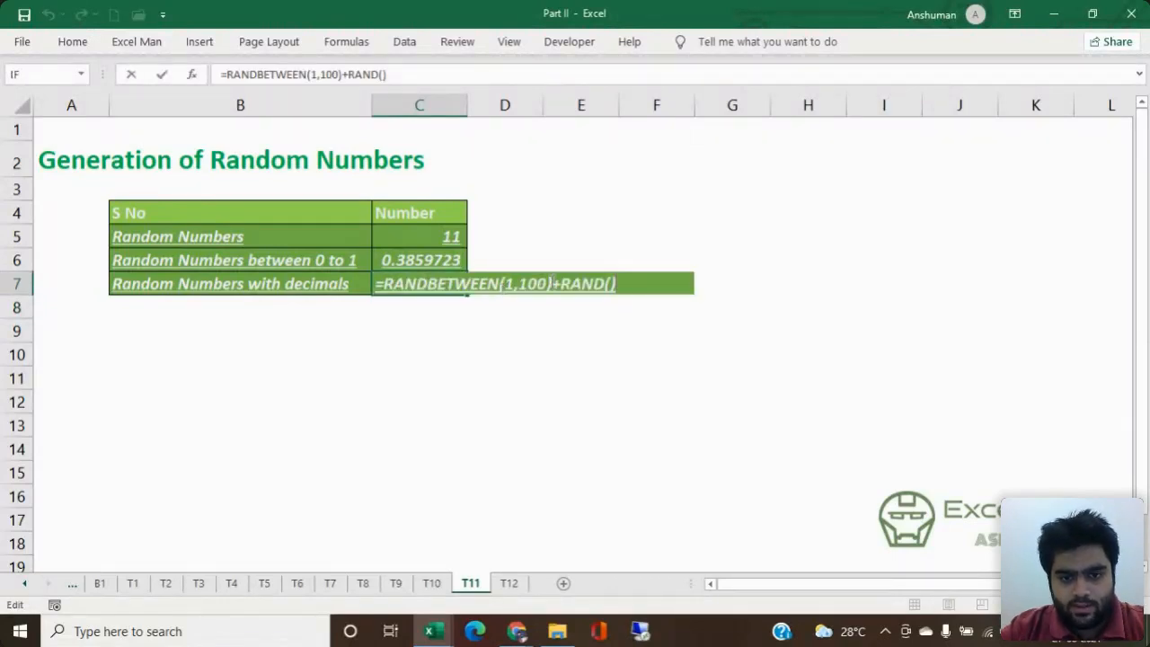
key(Escape)
click(233, 584)
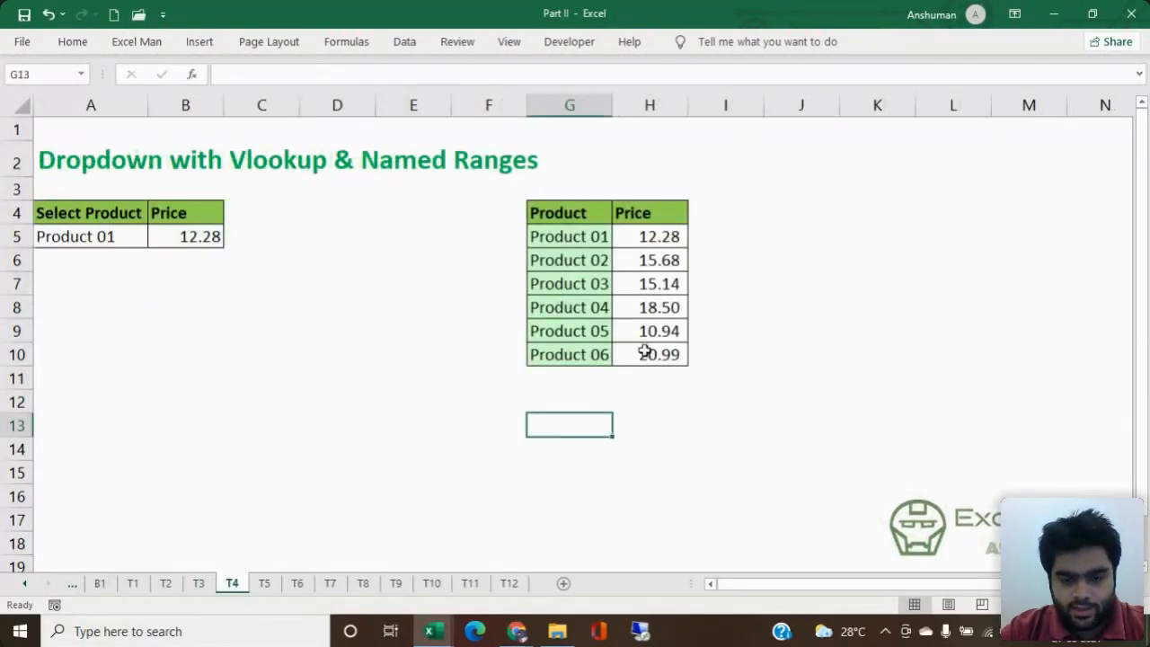
click(470, 583)
key(F2)
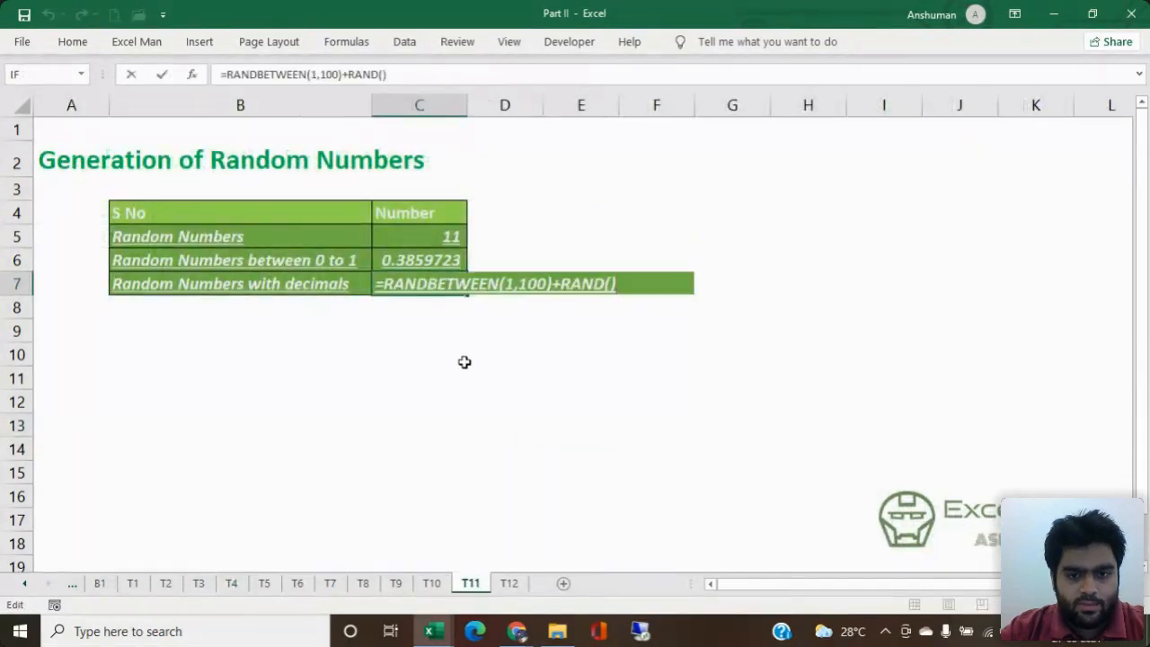
click(562, 285)
text(Round)
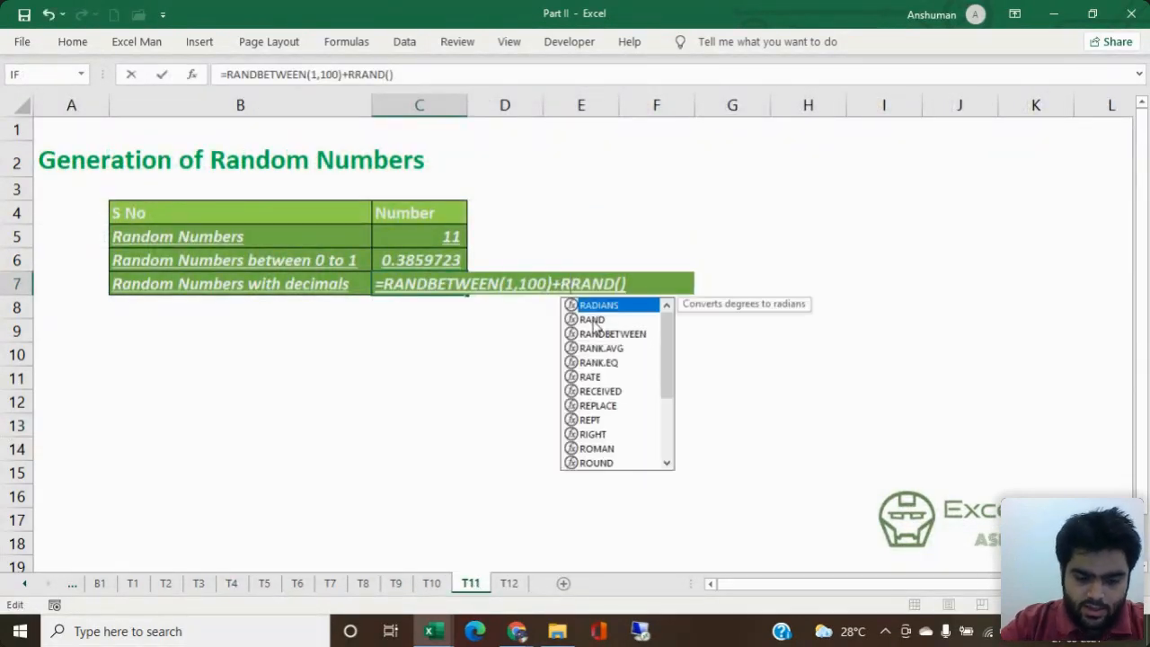
key(Tab)
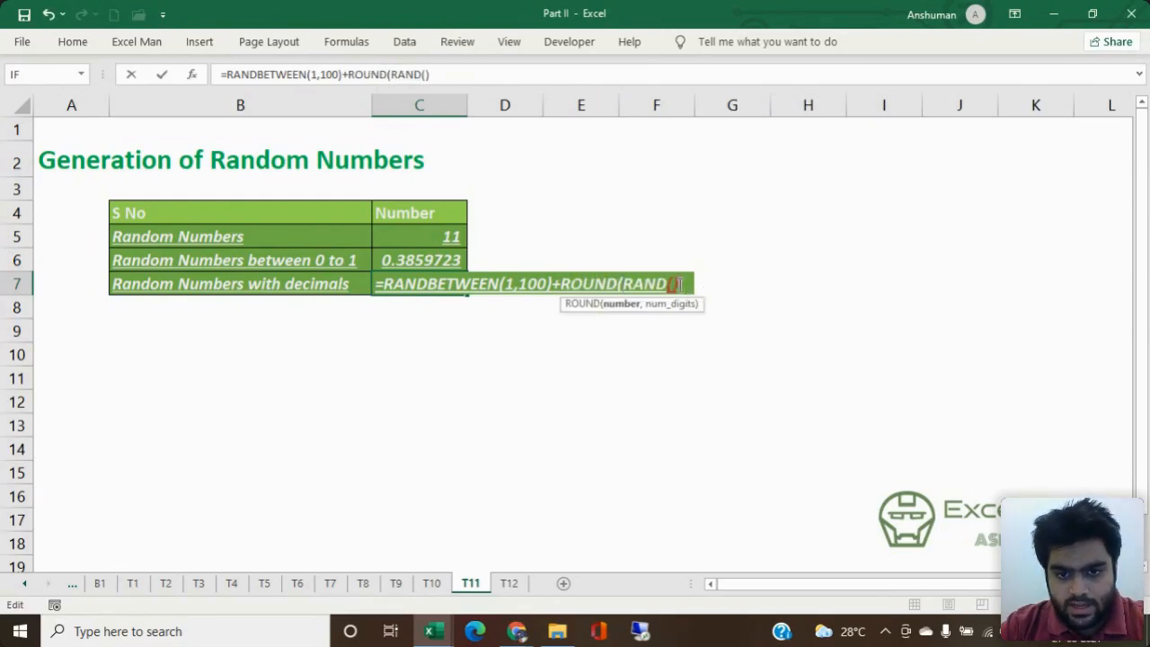
text(,2)
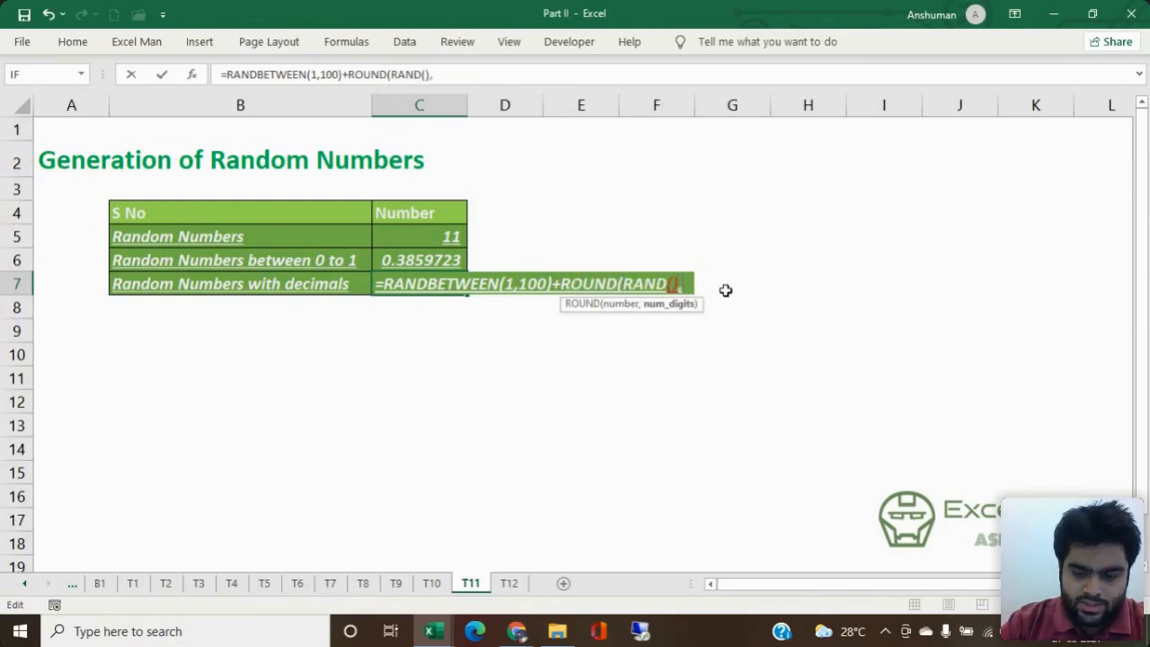
key(BackSpace)
text(21)
key(BackSpace)
key(BackSpace)
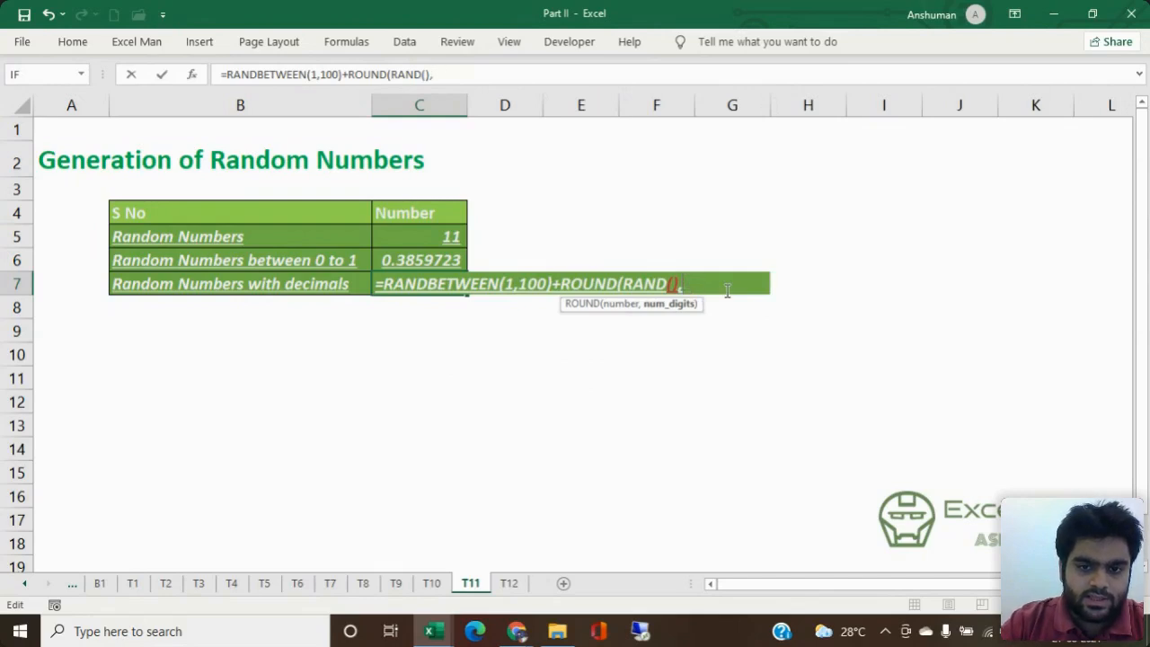
text(2))
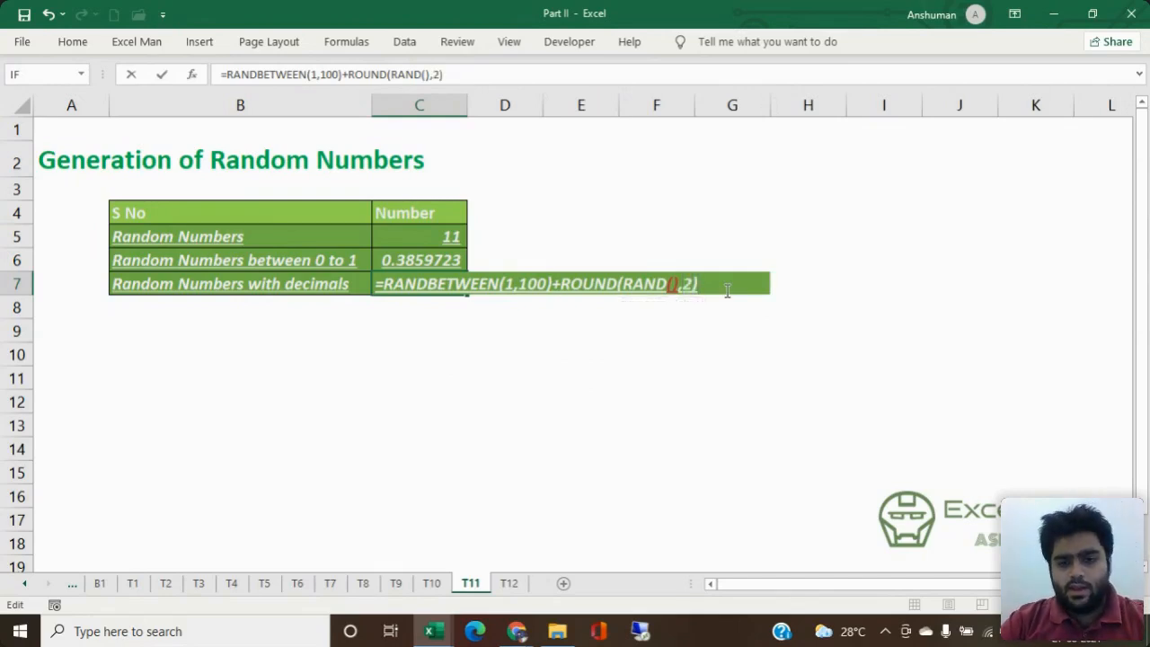
key(Return)
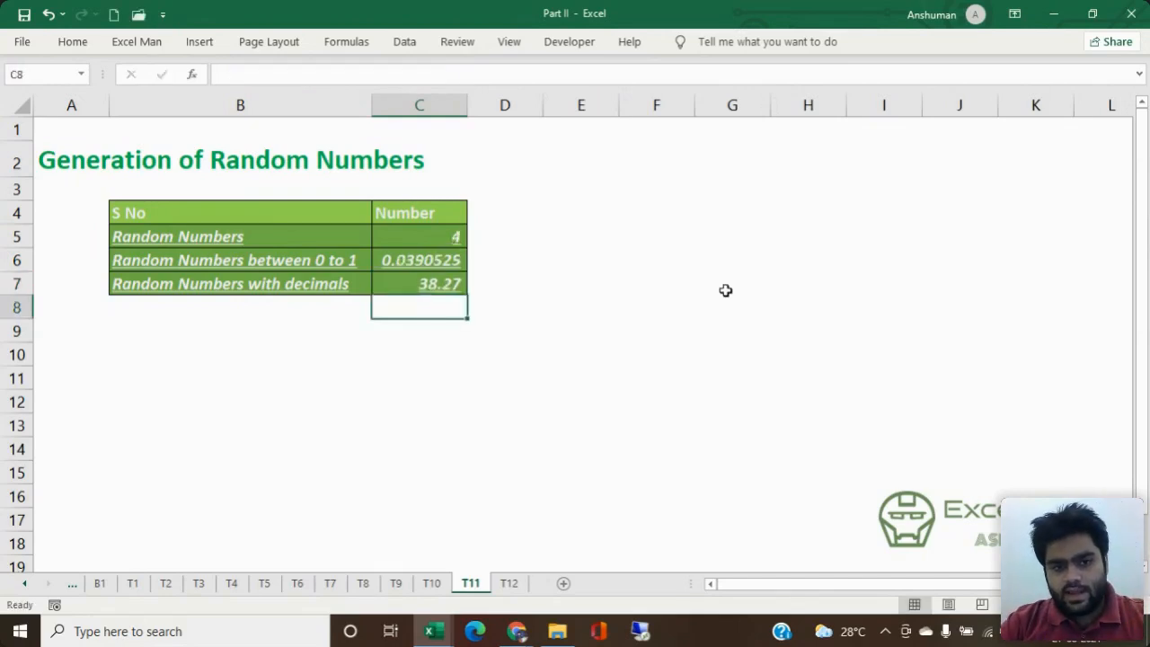
click(432, 282)
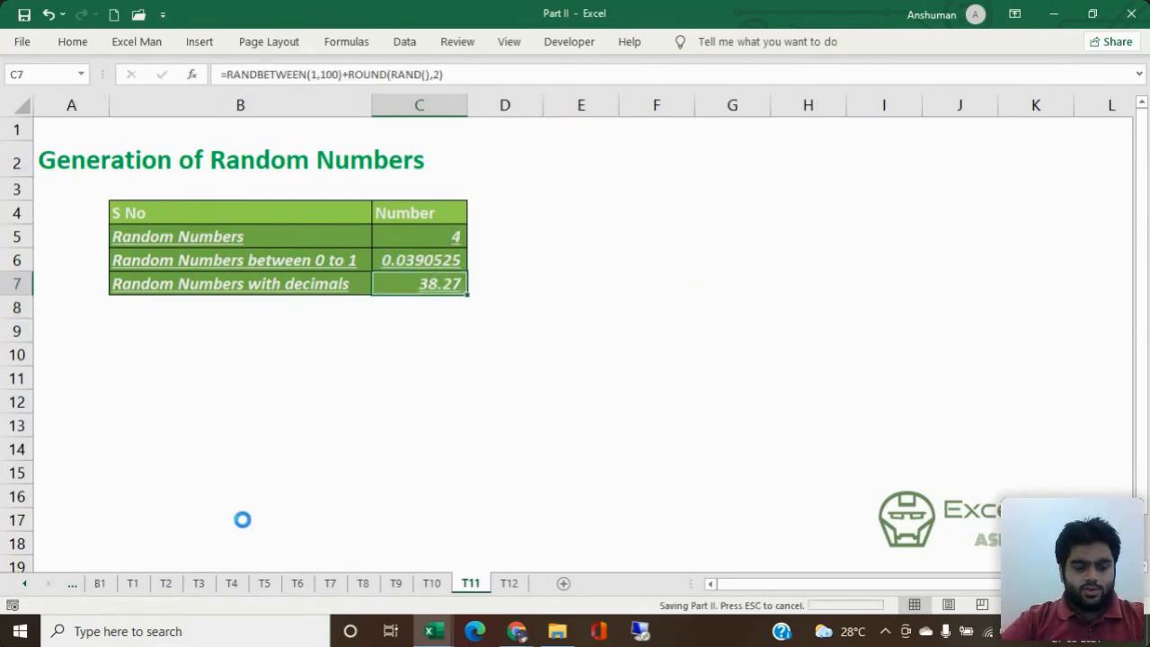
Step: Open the Learning Objectives sheet and go through its topics in column B from B2 down to B22
click(24, 584)
click(25, 589)
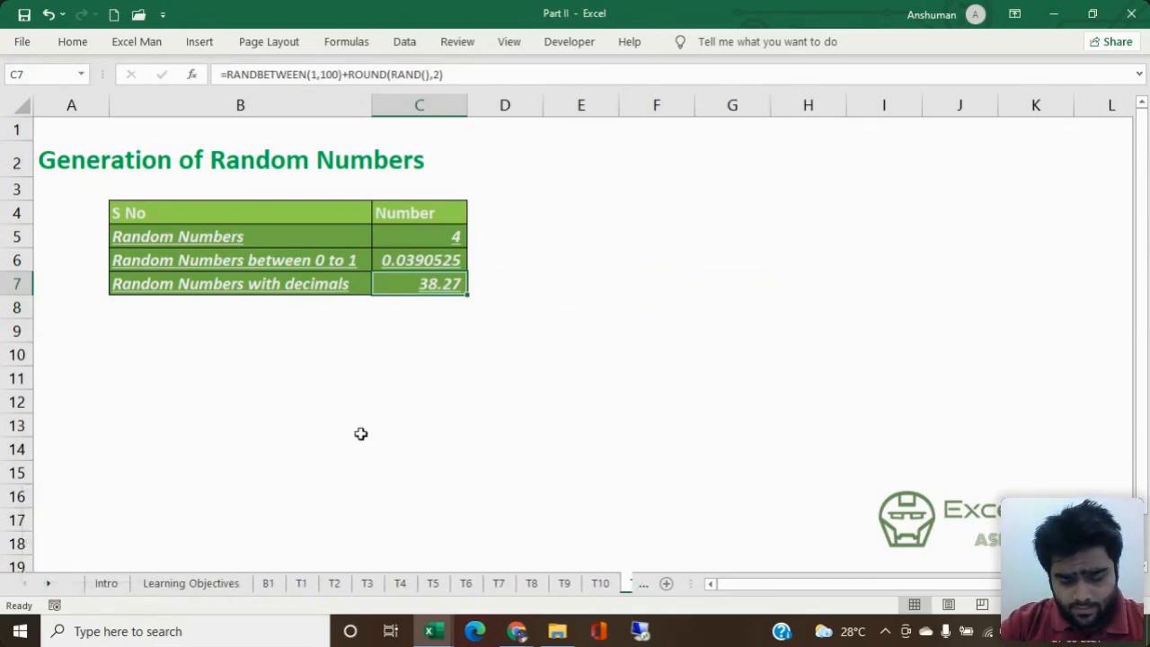
click(160, 586)
click(255, 197)
key(Up)
key(Up)
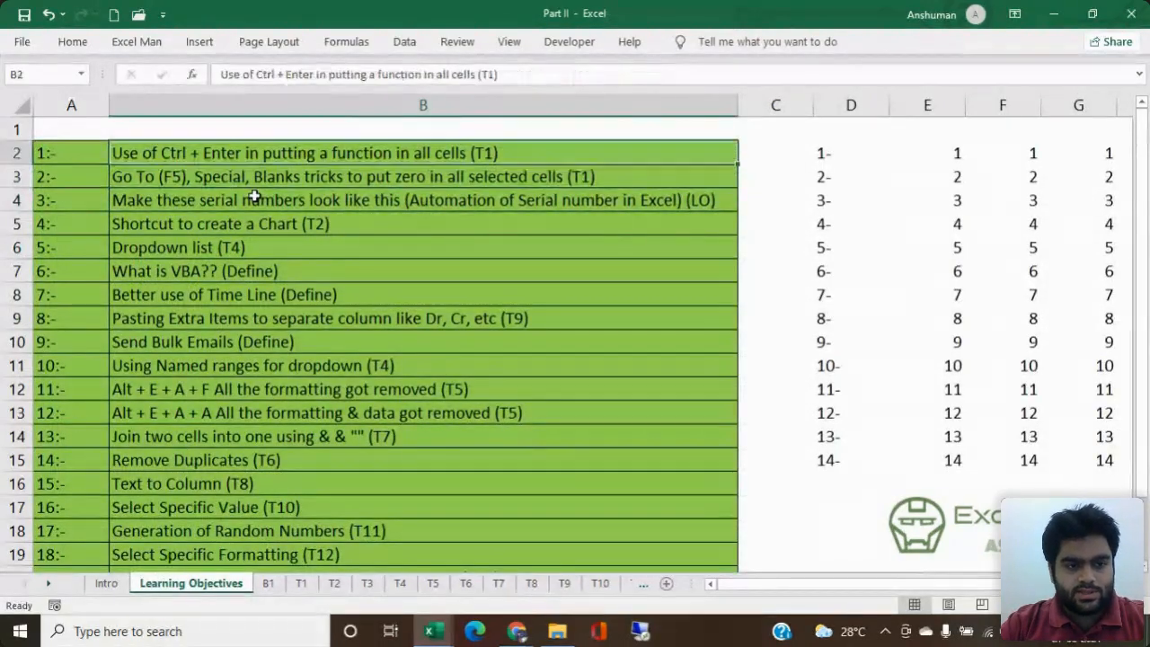
key(Down)
key(Down)
key(Down)
key(Down)
key(Down)
key(Down)
key(Down)
key(Down)
key(Down)
key(Down)
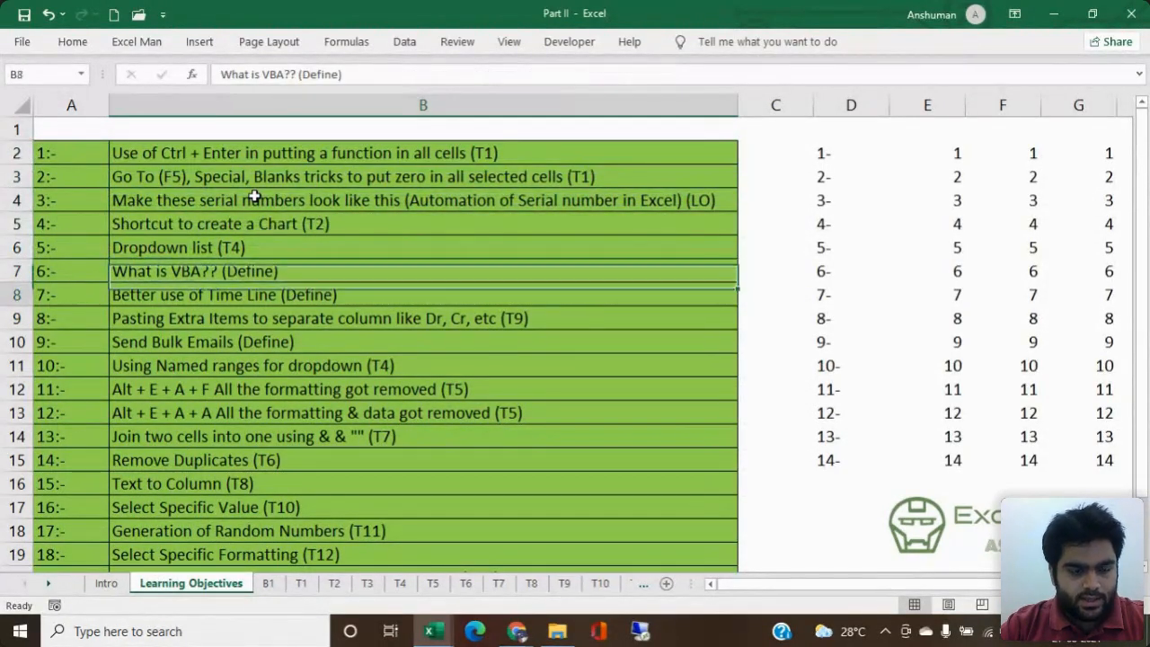
key(Down)
key(Down)
key(Down)
key(Down)
key(Down)
key(Down)
key(Down)
key(Down)
key(Down)
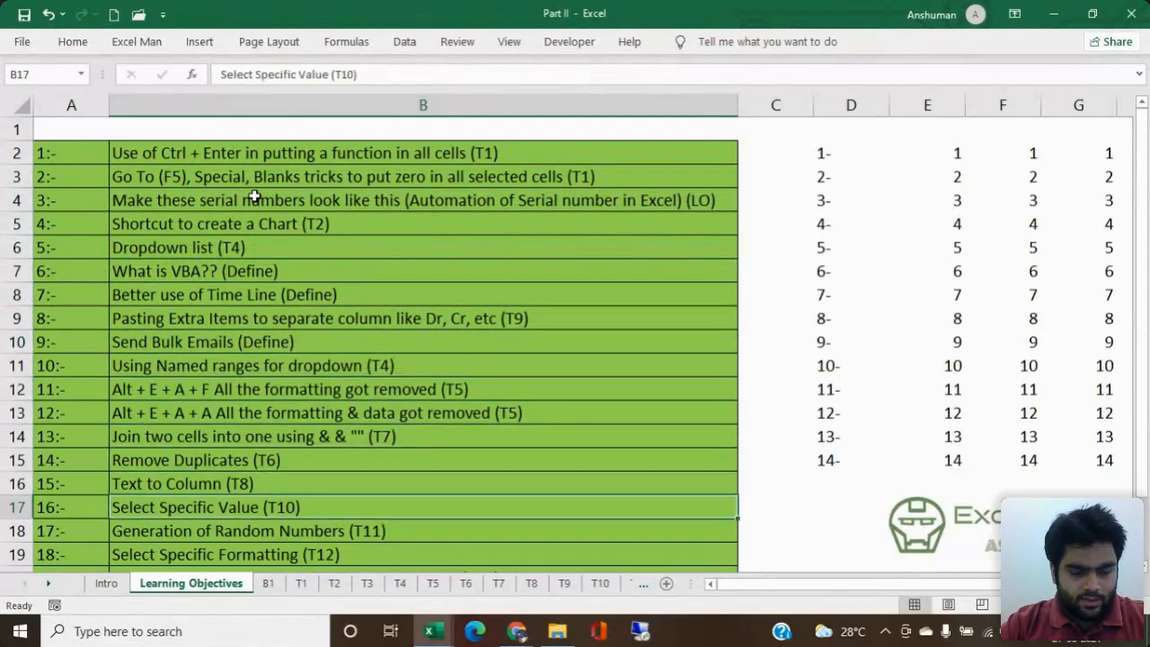
key(Down)
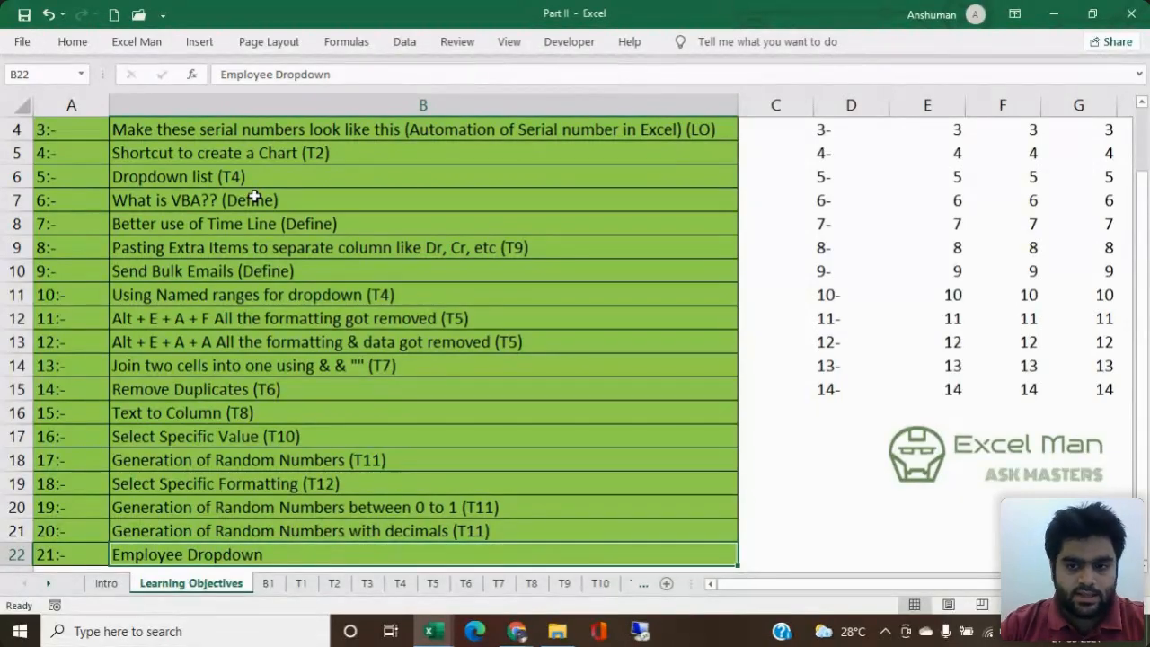
Step: Go back up the topic list to B2, move down to Send Bulk Emails in B10 and save the workbook
key(Up)
key(Up)
key(Up)
key(Up)
key(Up)
key(Up)
key(Up)
key(Up)
key(Up)
key(Up)
key(Up)
key(Up)
key(Up)
key(Up)
key(Up)
key(Up)
key(Up)
key(Up)
key(Up)
key(Up)
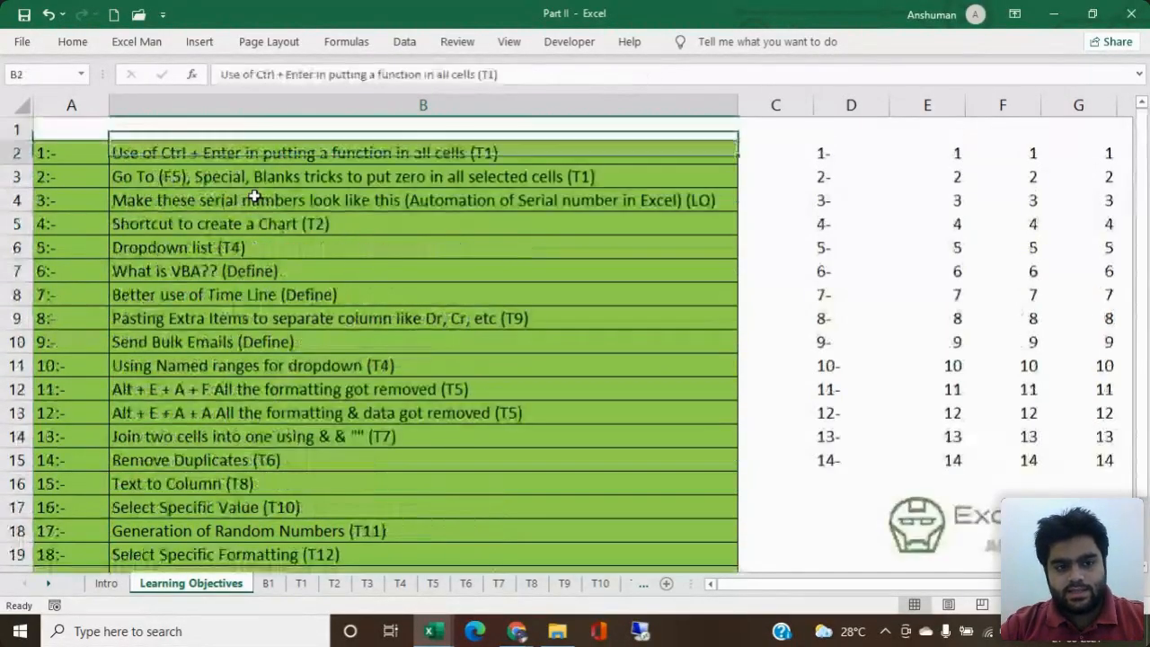
key(Down)
key(Down)
key(Down)
key(Down)
key(Down)
key(Down)
key(Down)
key(Down)
key(ctrl+s)
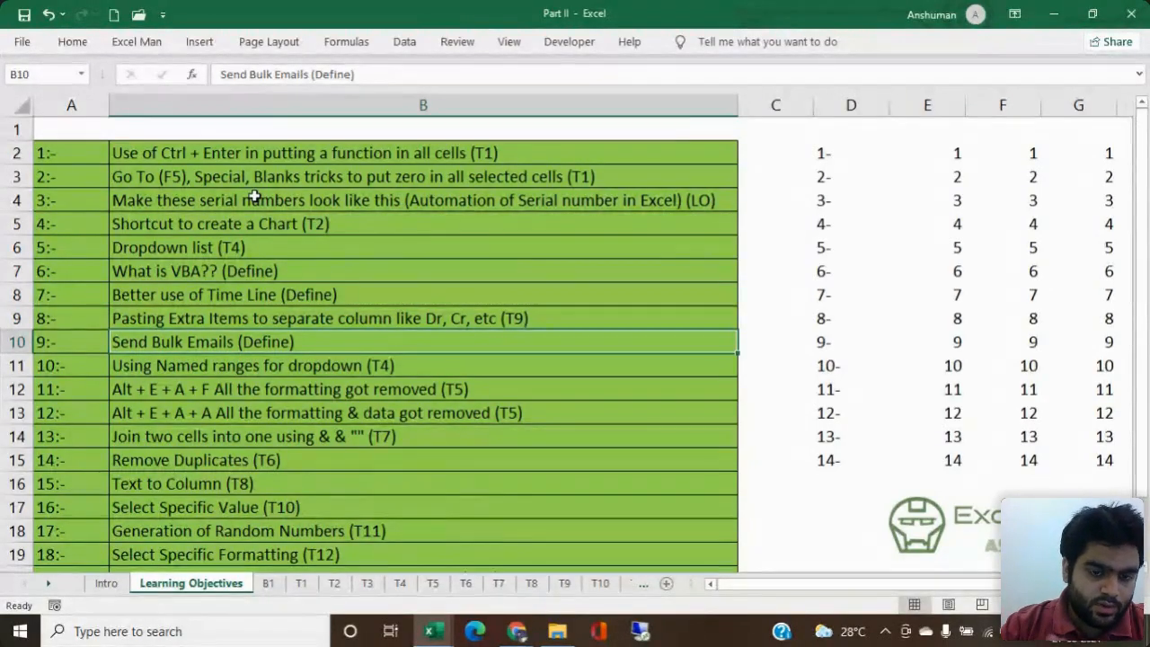
Step: On the Intro sheet, highlight the website address in B10 and the contact phone number in F10
click(105, 583)
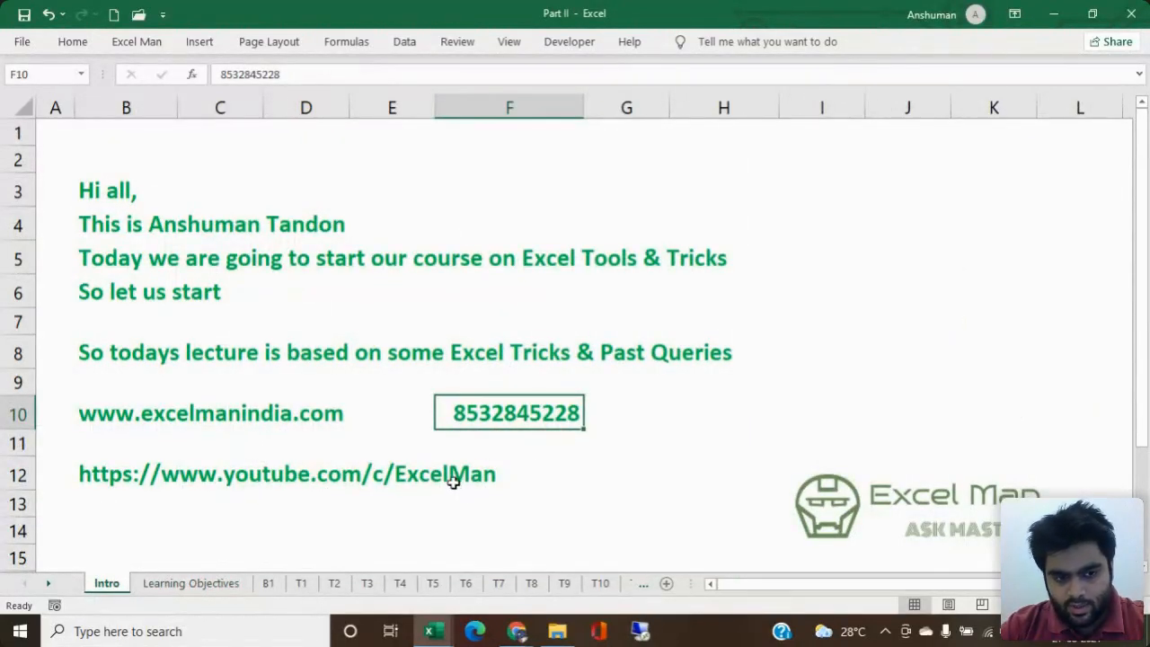
click(220, 416)
click(124, 433)
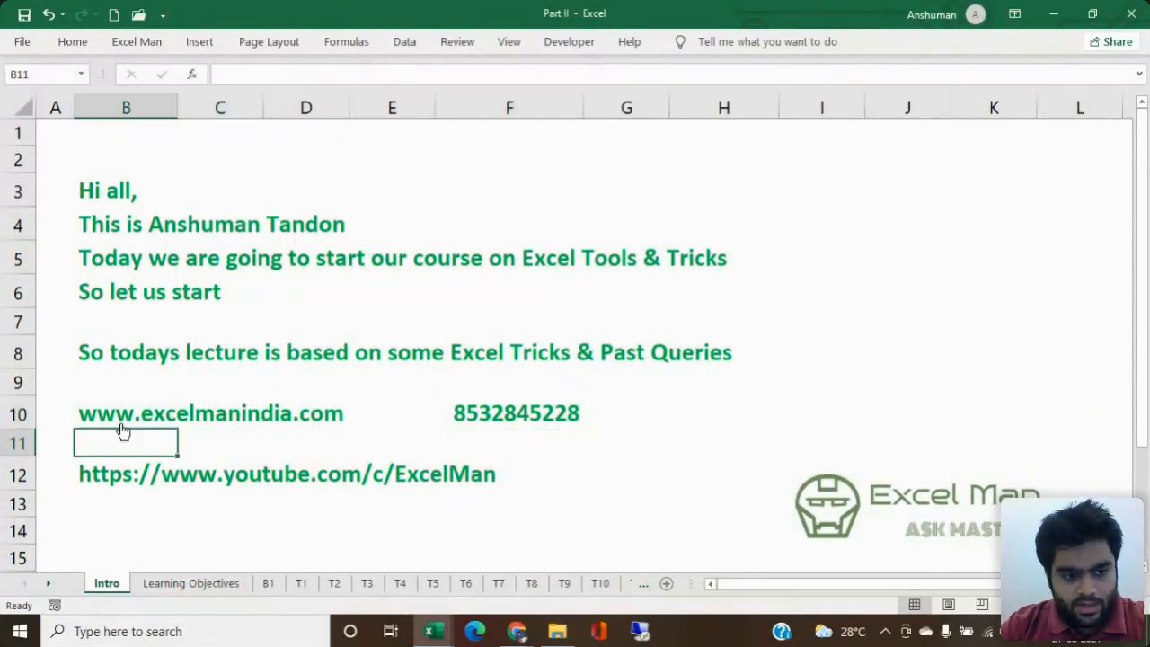
click(123, 424)
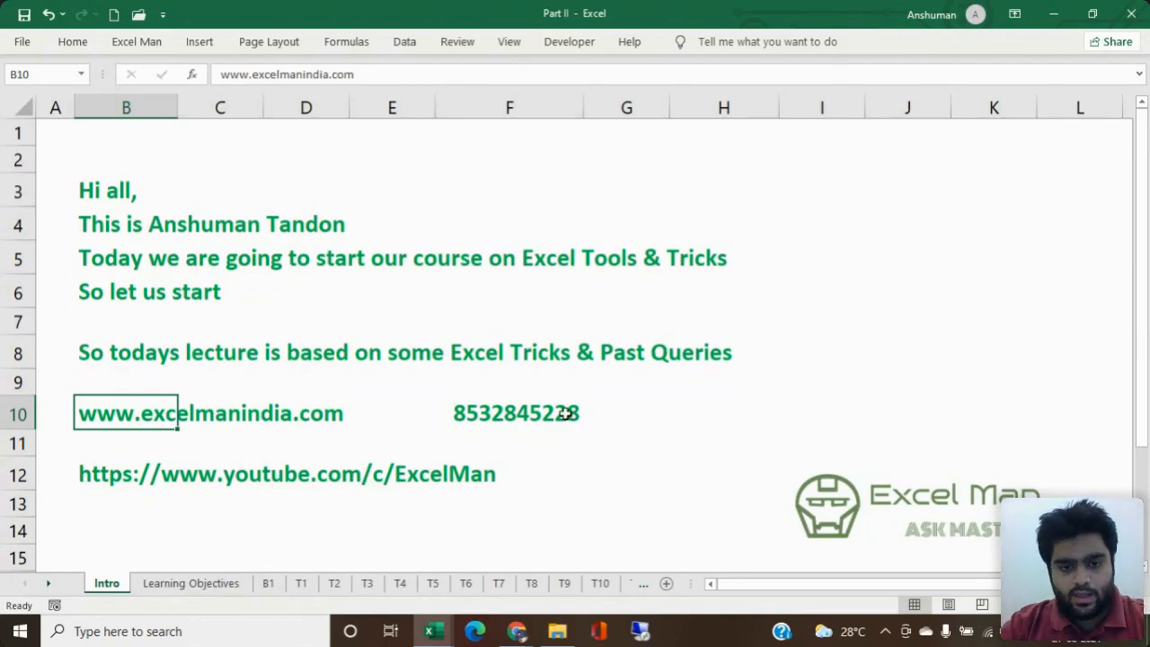
click(561, 411)
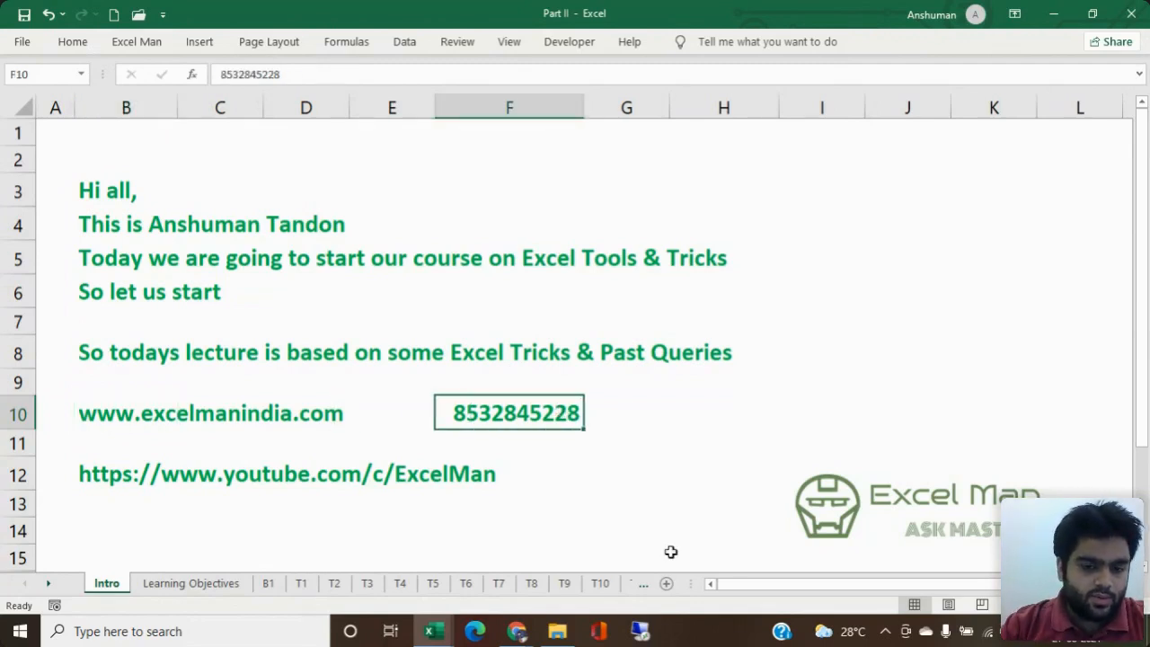